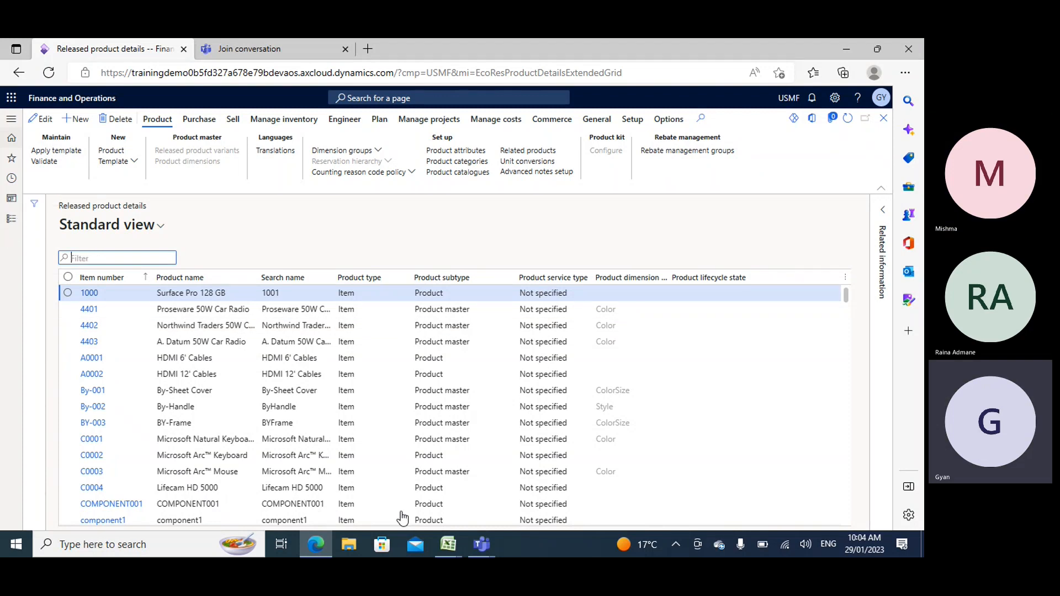
Switch to the training status workbook in Excel and review the topics and their completion status.
click(449, 545)
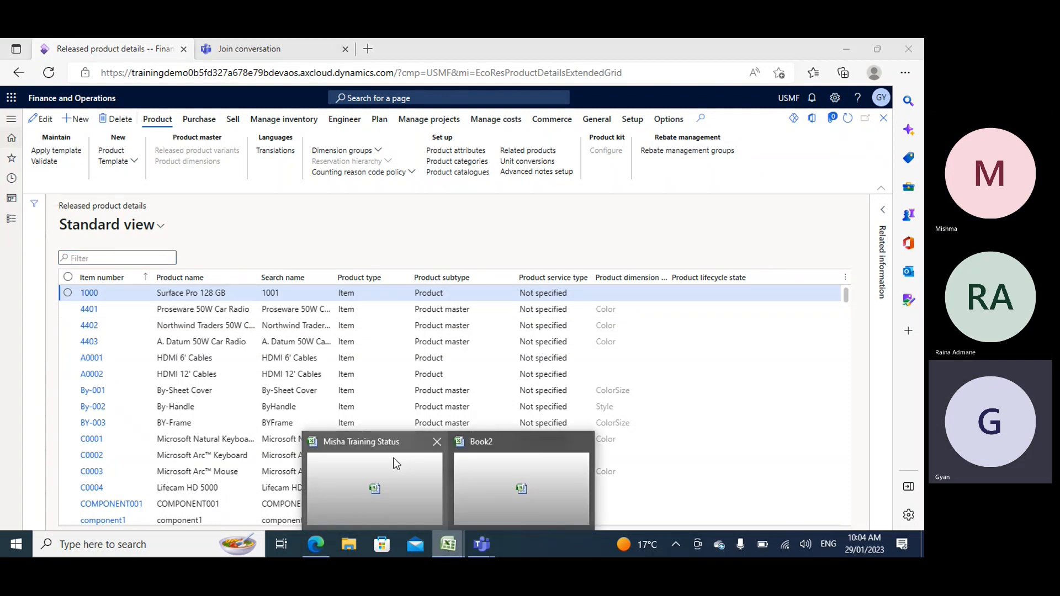
click(395, 473)
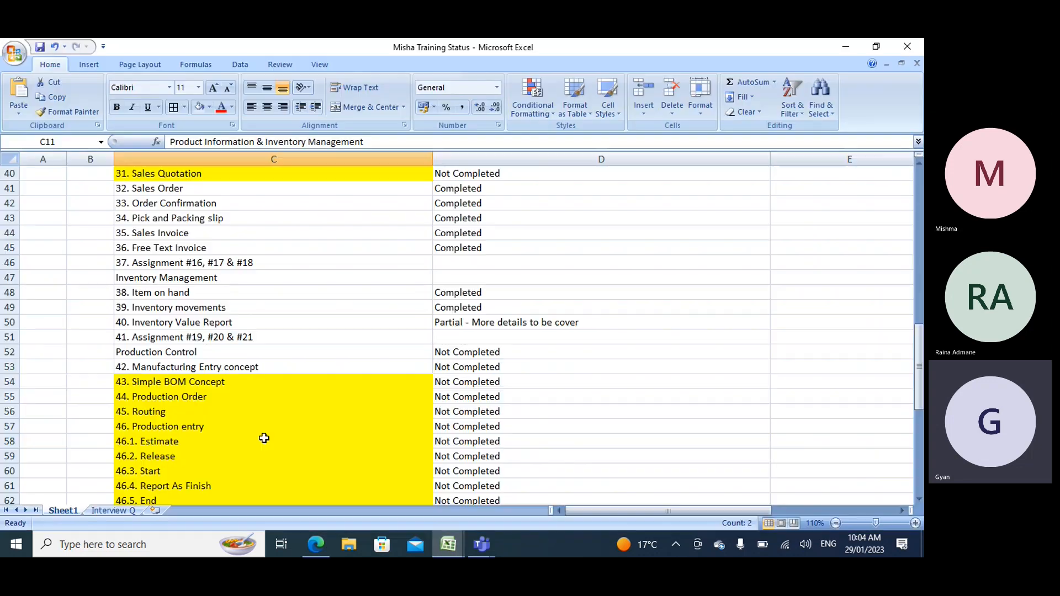
scroll(186, 339, up, 9)
scroll(187, 341, up, 1)
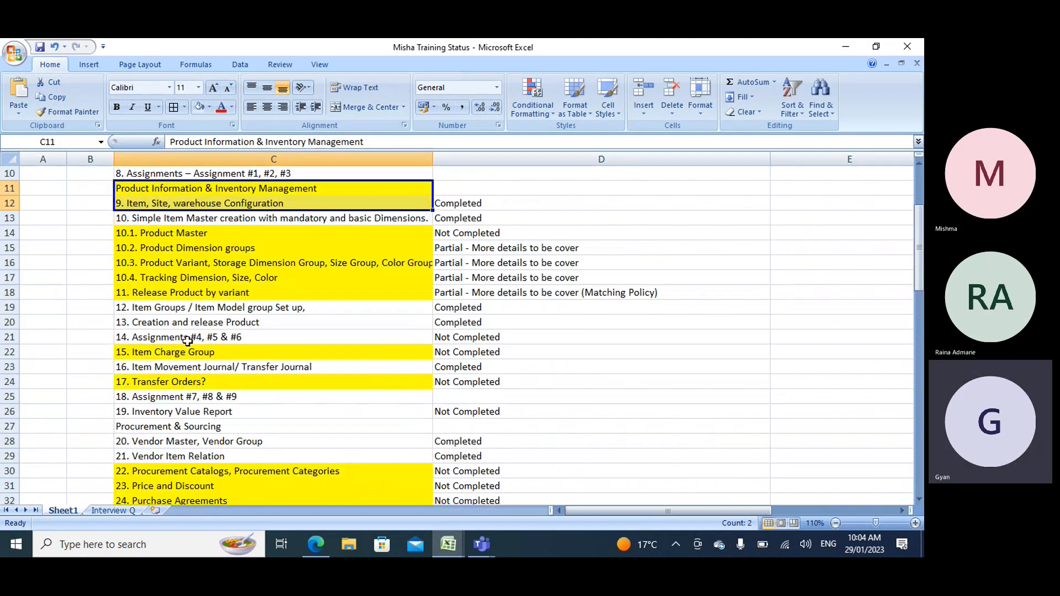
scroll(170, 315, up, 1)
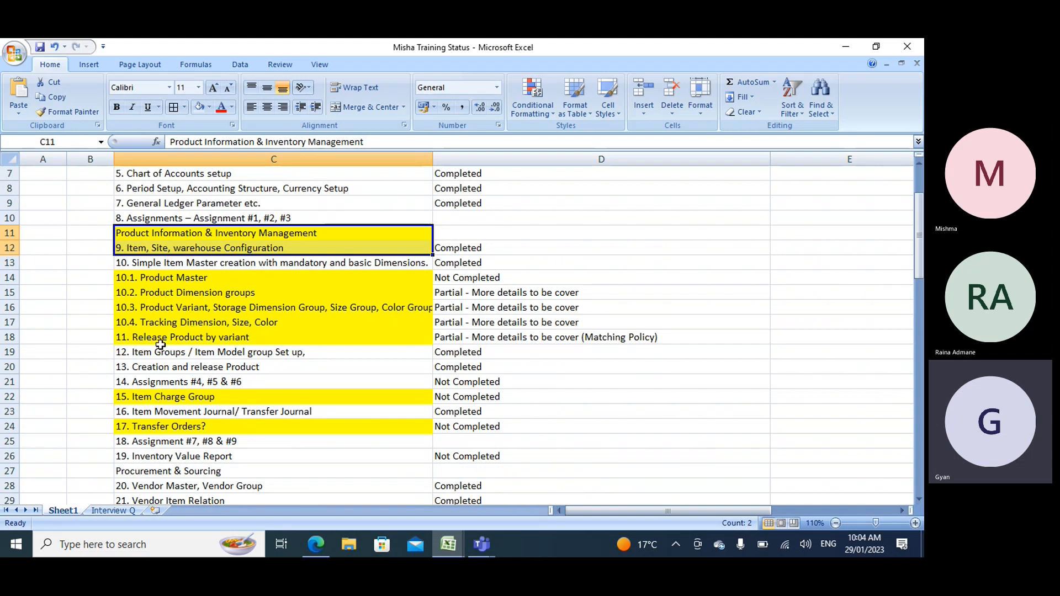
scroll(210, 322, down, 3)
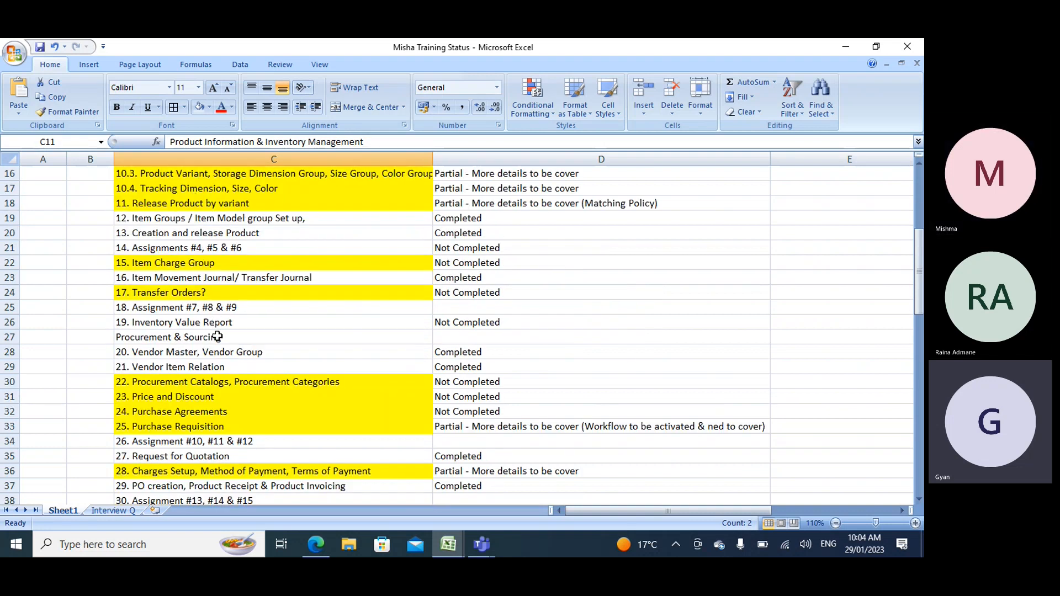
scroll(213, 322, down, 3)
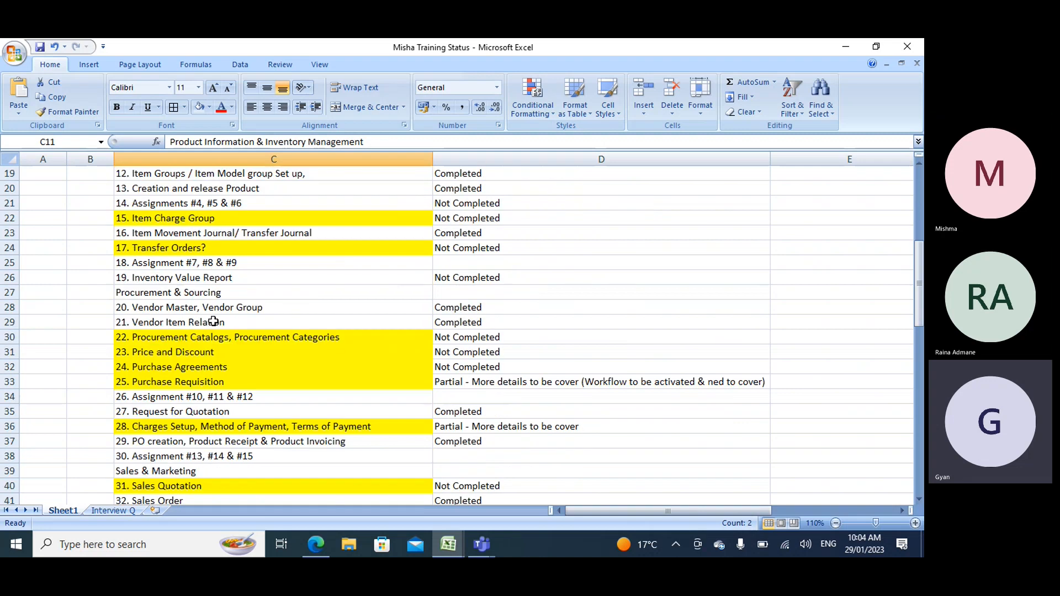
scroll(214, 322, up, 5)
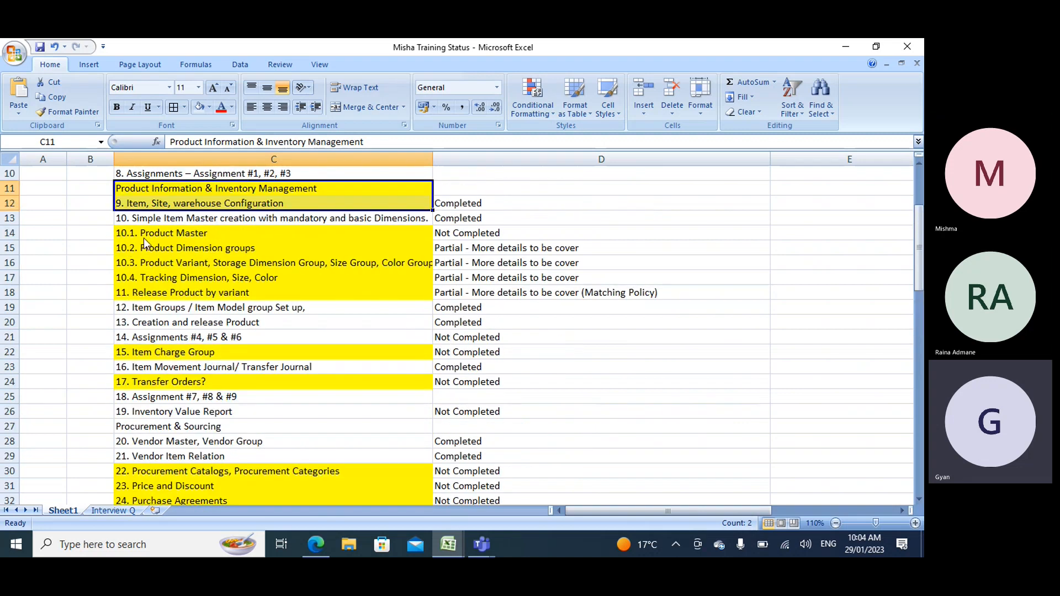
Point out the highlighted product topics in C14:C18 and the production topics in C54:C62 by selecting them, and review the list.
drag(150, 234, 212, 294)
scroll(221, 329, down, 19)
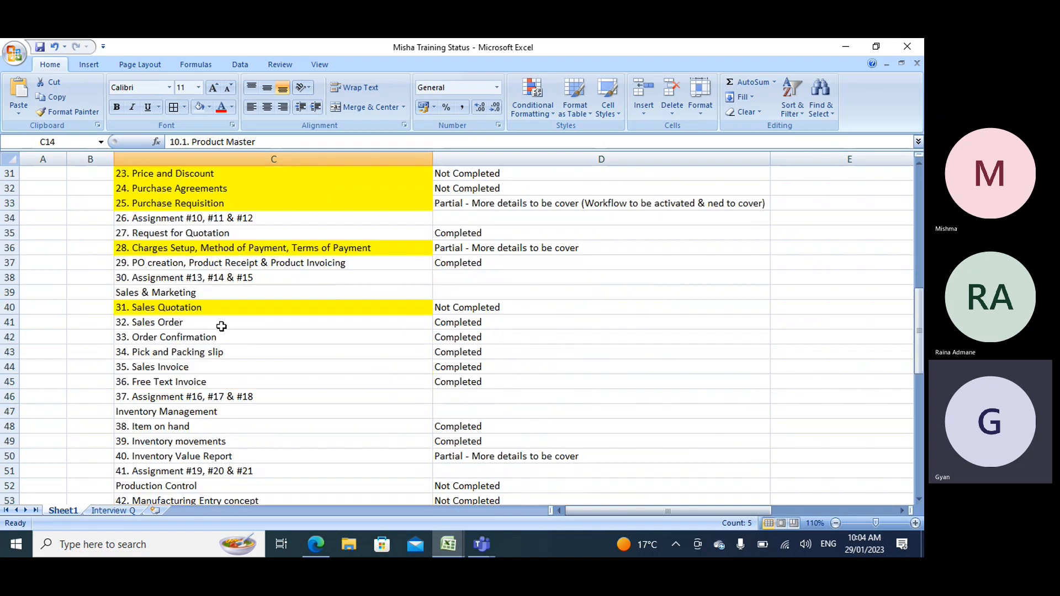
scroll(224, 337, up, 8)
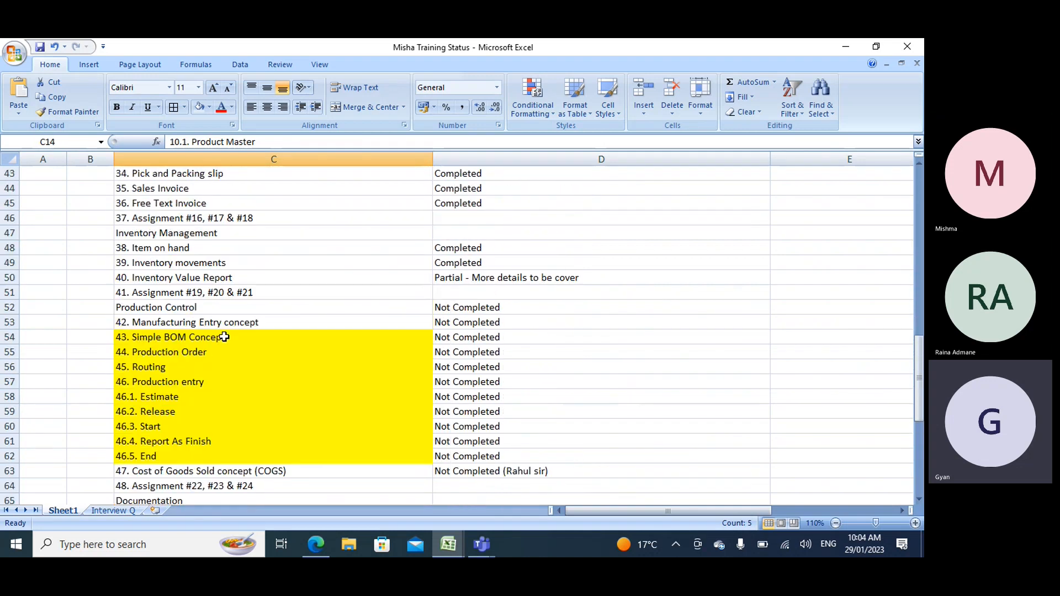
drag(164, 340, 213, 445)
scroll(196, 353, up, 14)
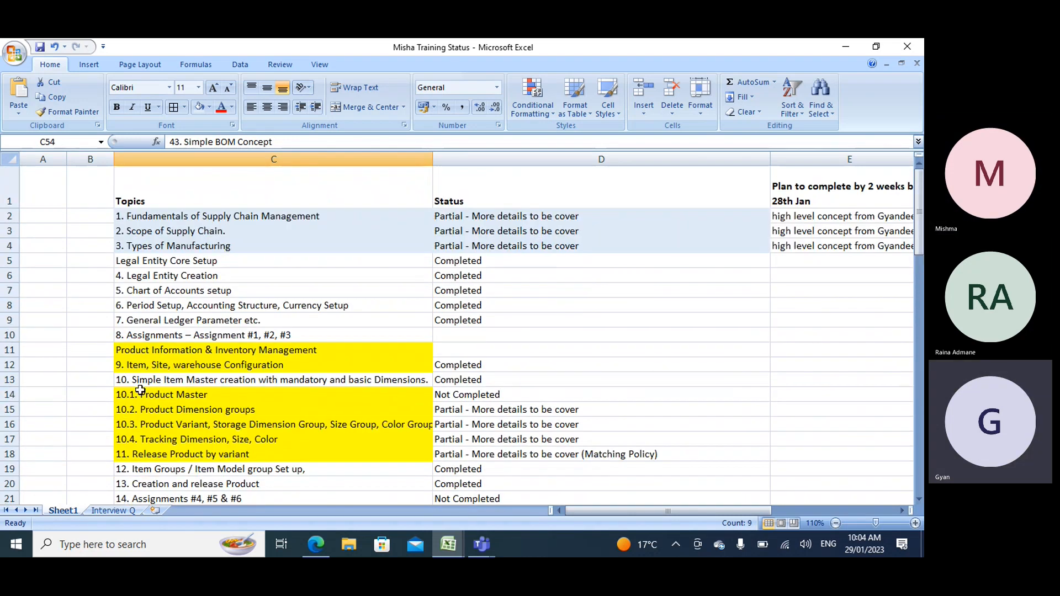
scroll(304, 414, down, 14)
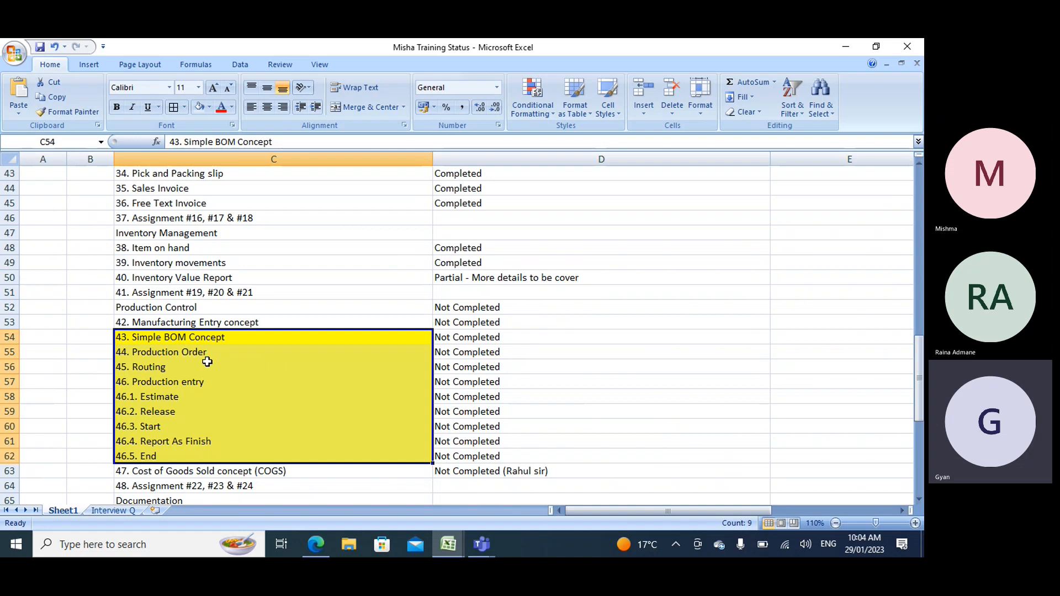
Switch to Finance and Operations, filter the released products by item number "by", and widen the Product dimension groups column.
click(316, 547)
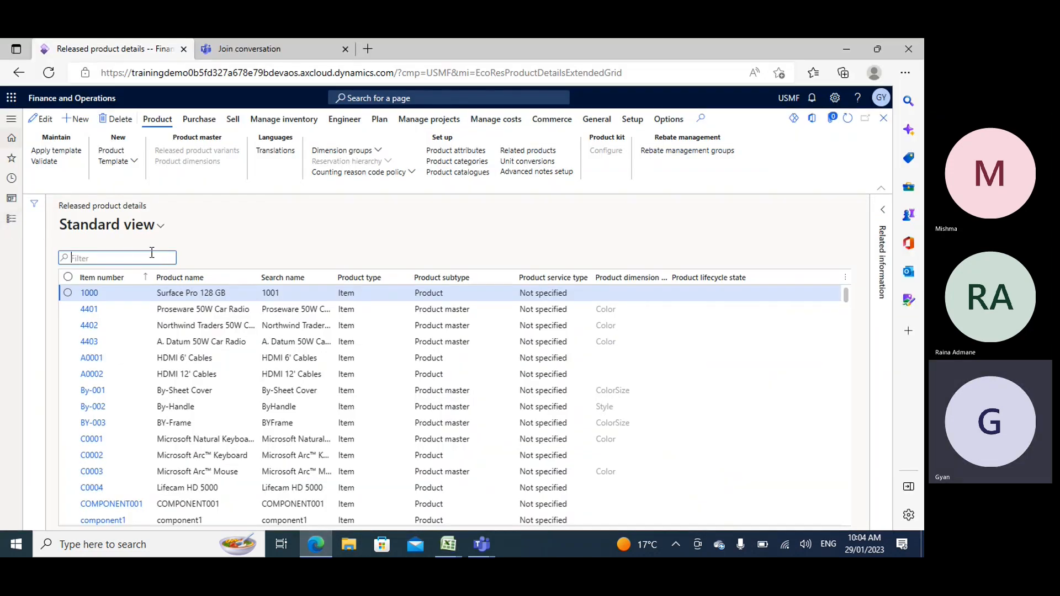
text(by)
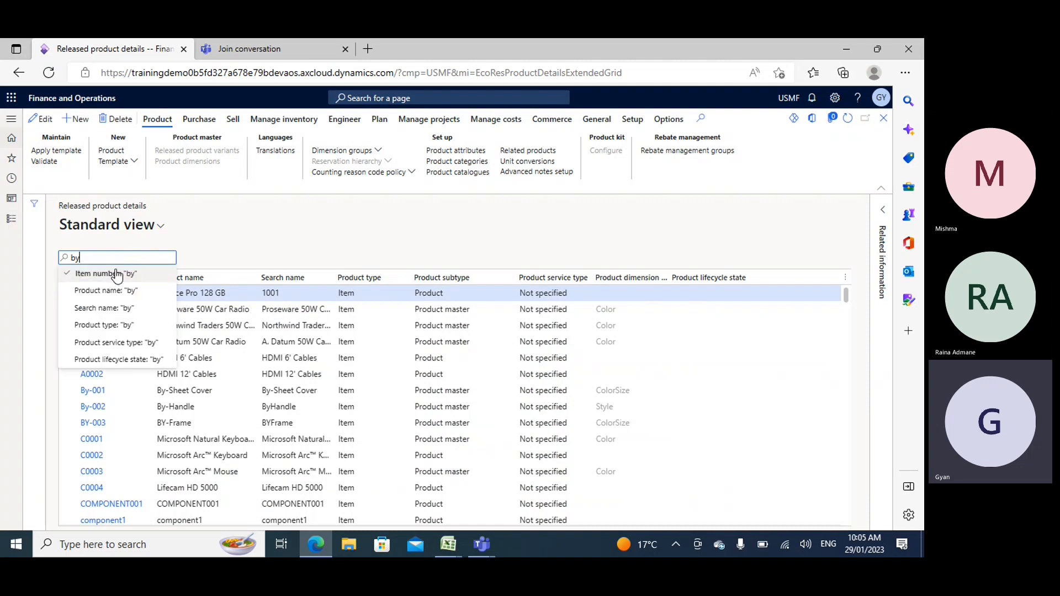
click(107, 274)
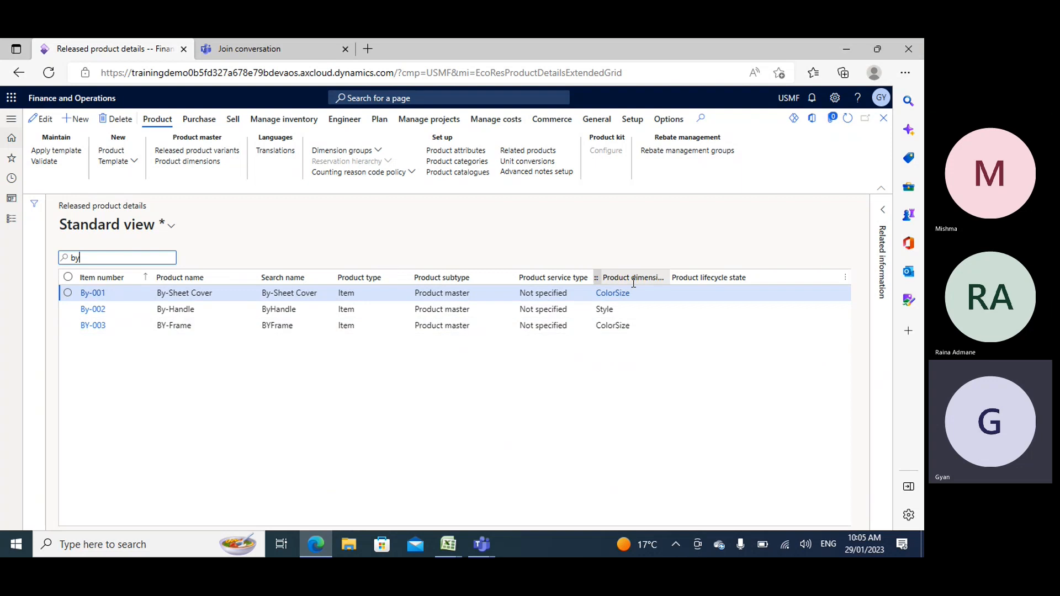
drag(629, 277, 685, 278)
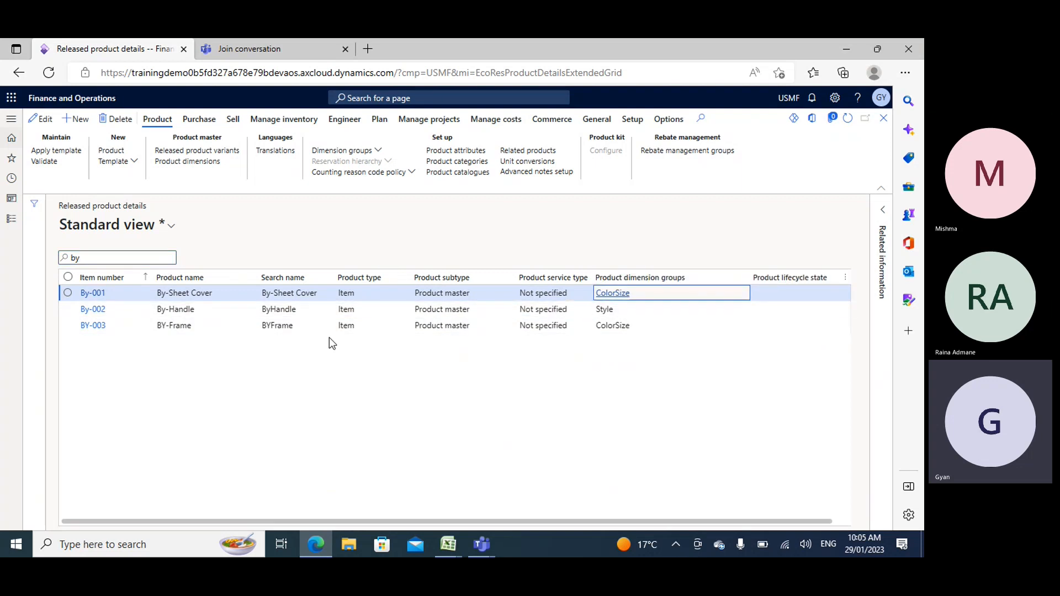
Switch to the Book2 workbook in Excel and change the text in cell I47 to "BOM- Bicycle".
click(448, 545)
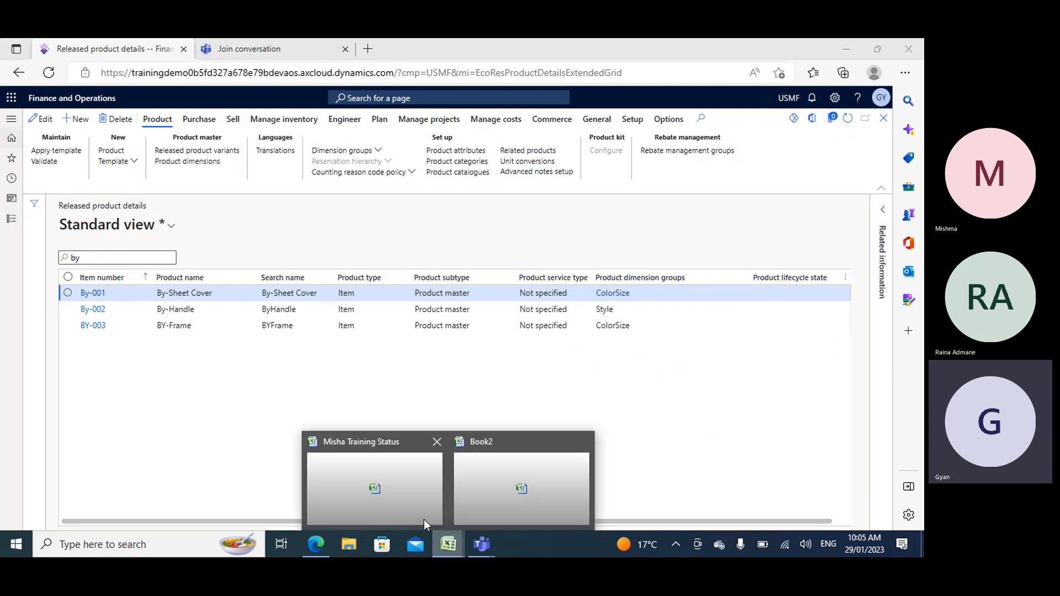
click(502, 486)
scroll(448, 414, down, 12)
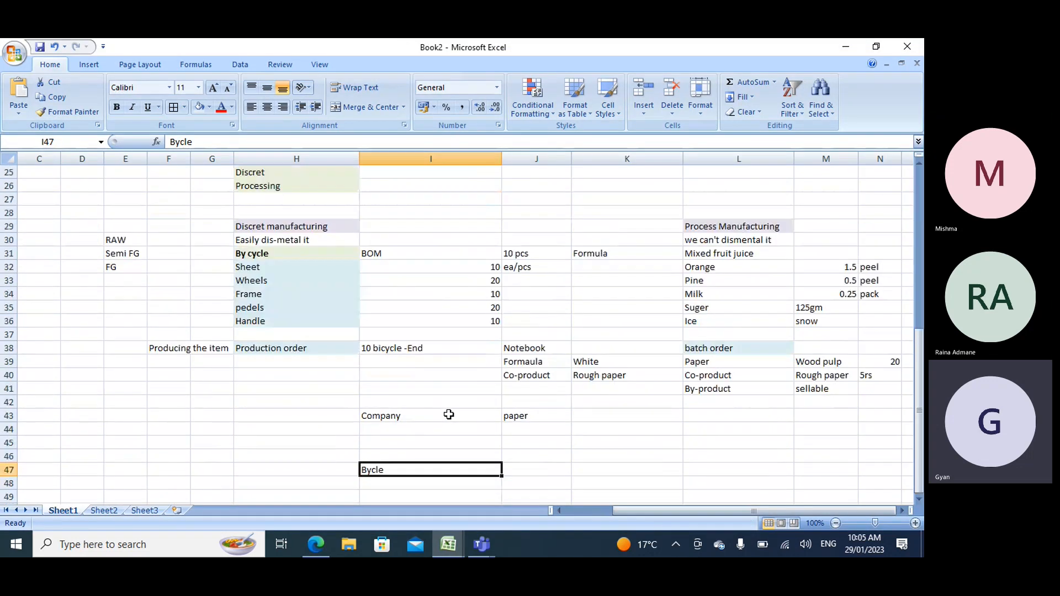
double_click(398, 309)
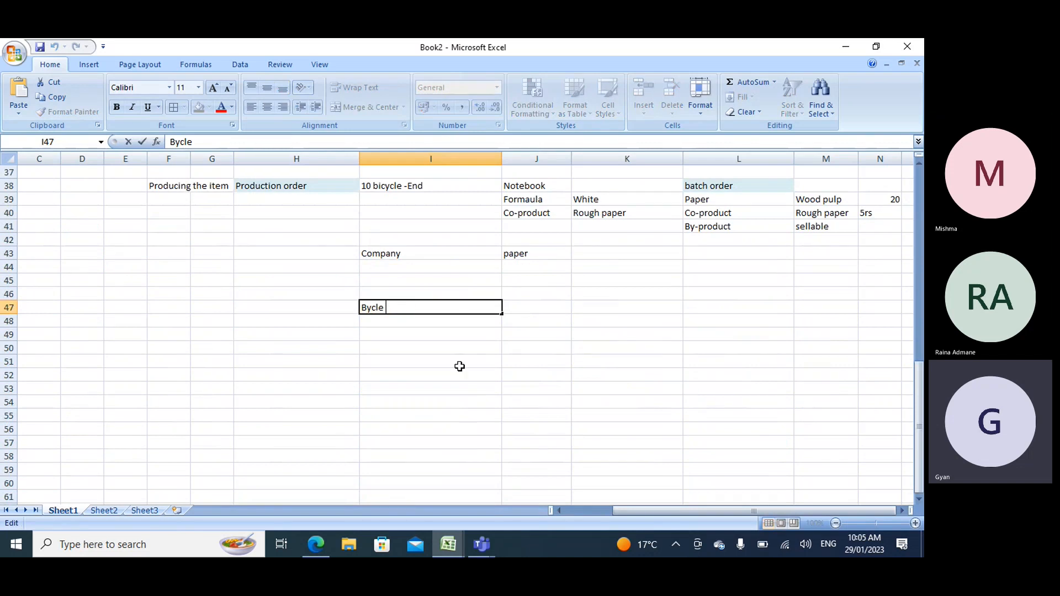
key(BackSpace)
key(BackSpace)
key(BackSpace)
text(yc)
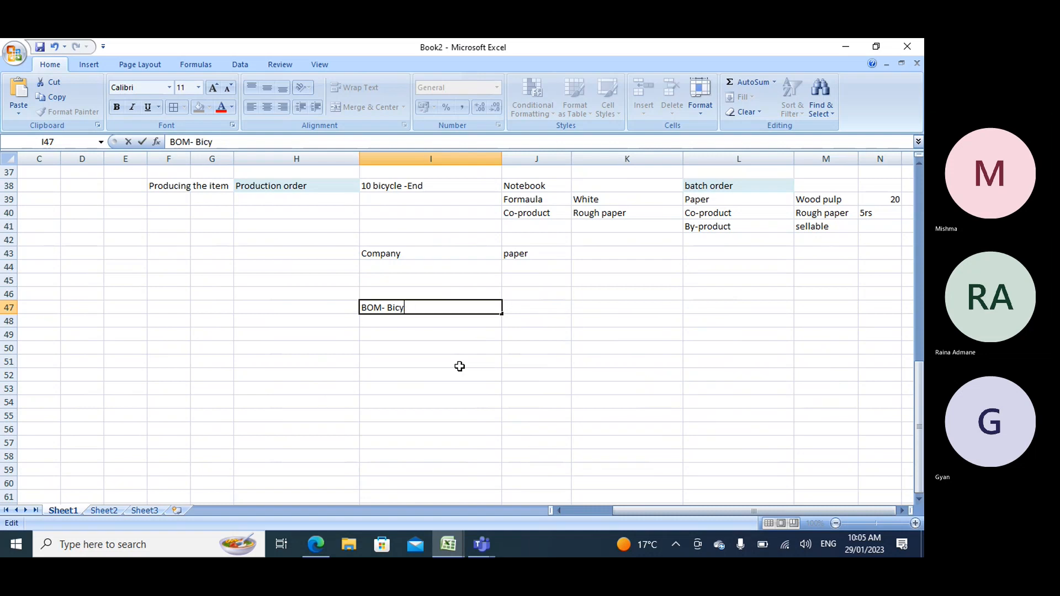
text(le)
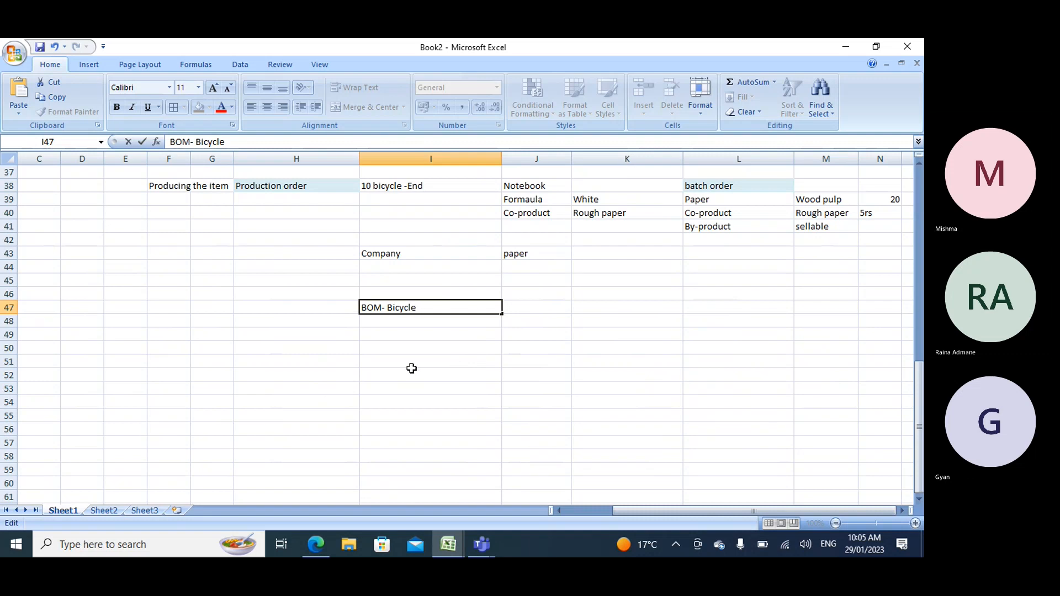
click(372, 320)
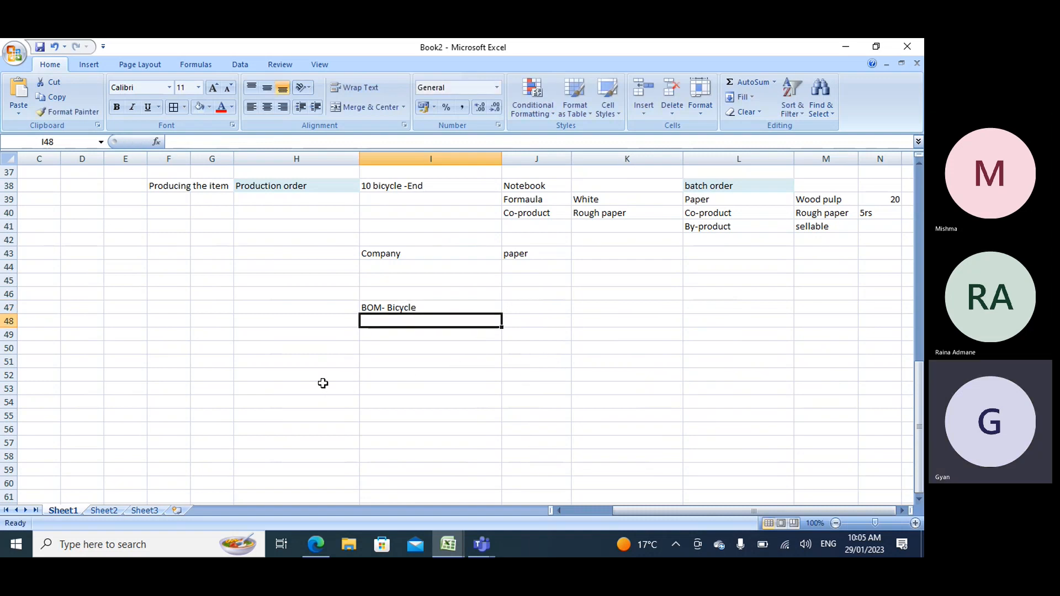
Check the bicycle part names in Finance and Operations, and enter "Sheat cover" in cell I48 of Book2.
click(320, 542)
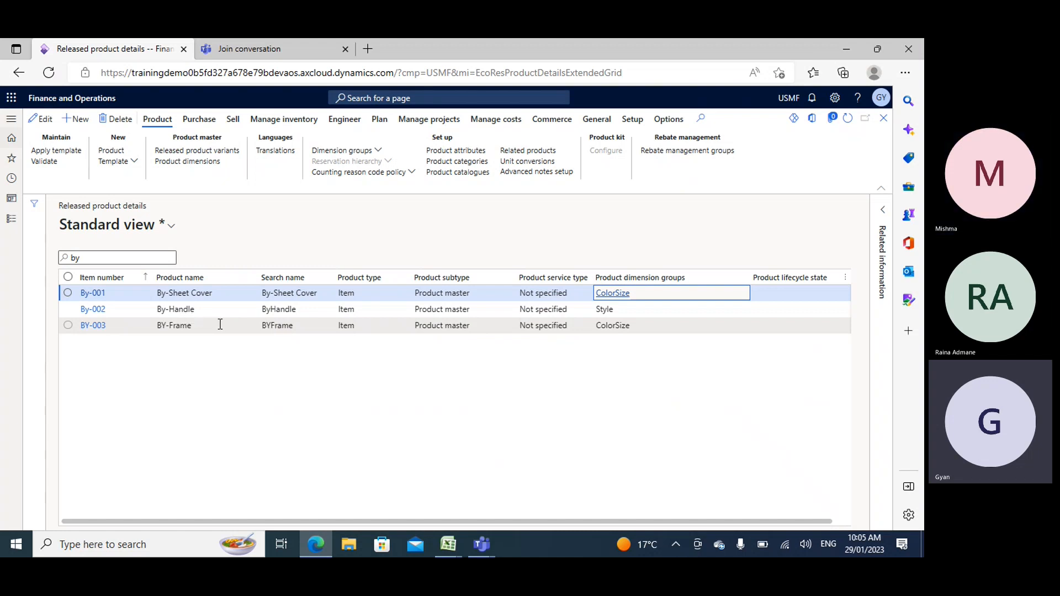
key(alt+Tab)
text(Sheet Co)
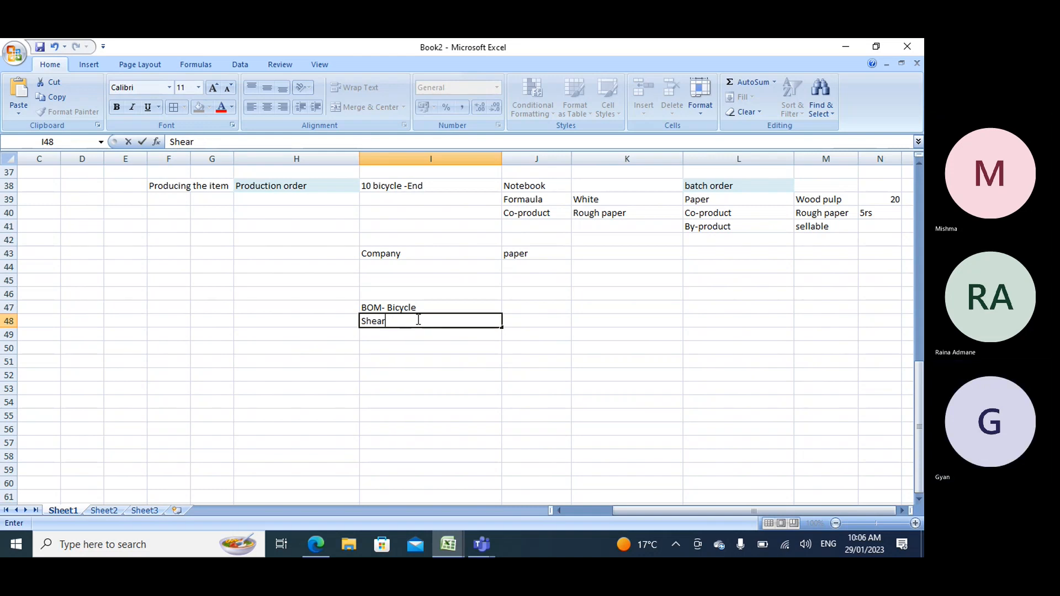
text(cover)
key(ctrl+Return)
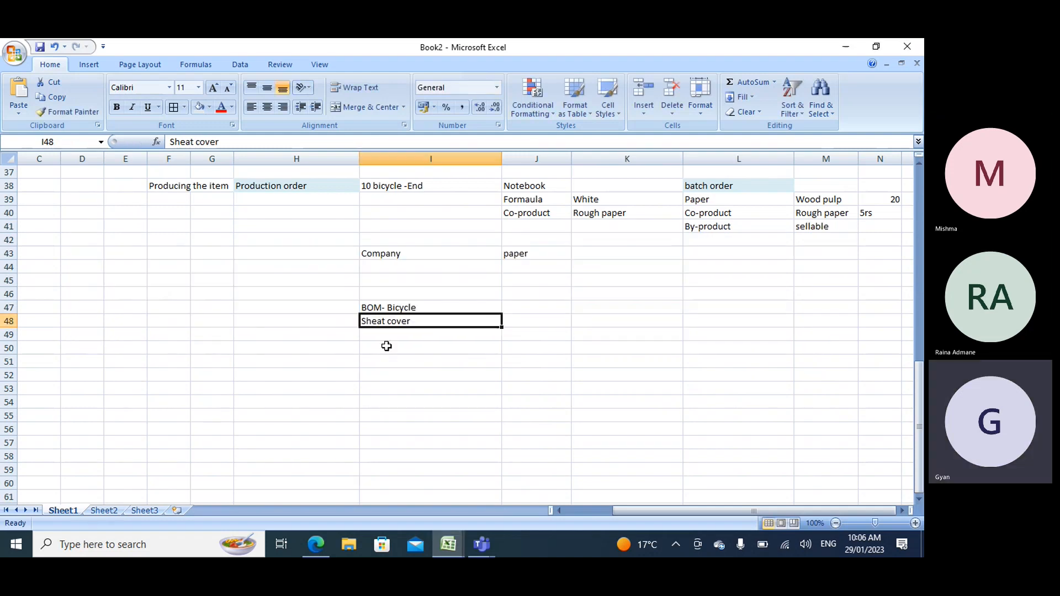
key(Return)
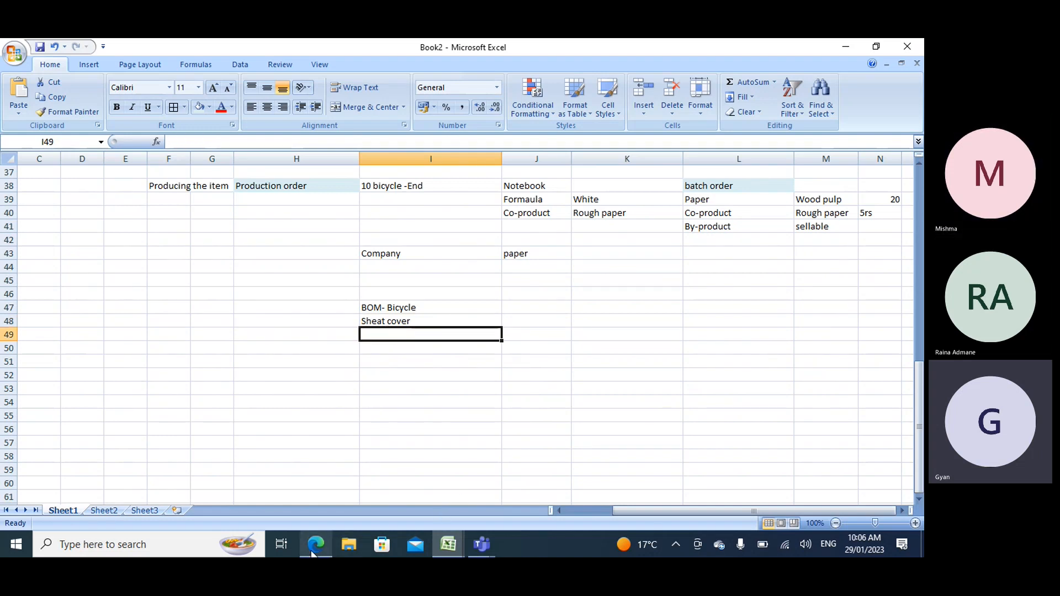
Look up the next bicycle part in the released products list, and enter "Handle" in cell I49 of Book2.
mouse_move(323, 546)
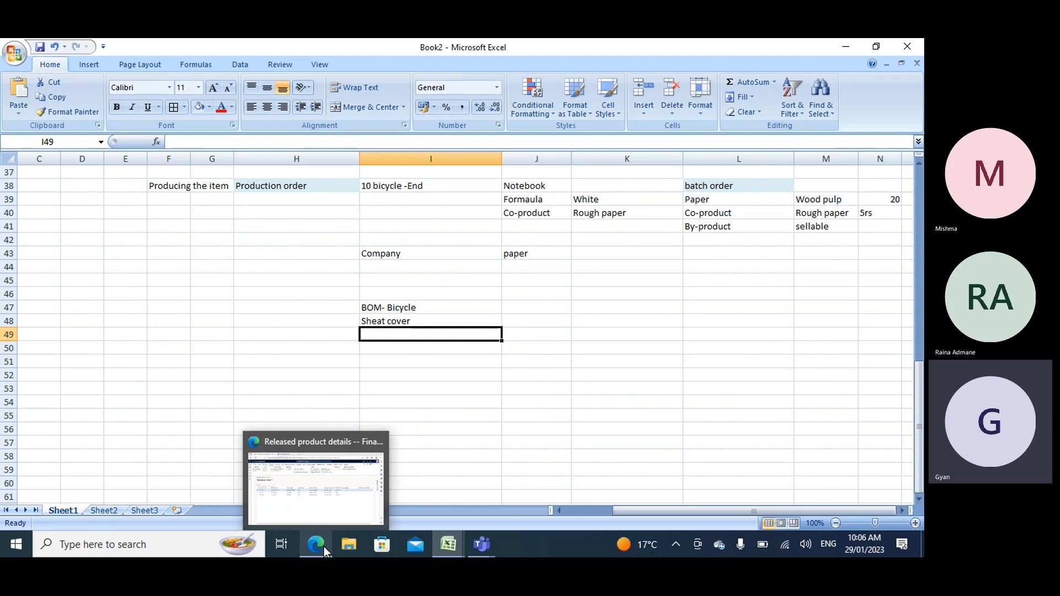
click(322, 492)
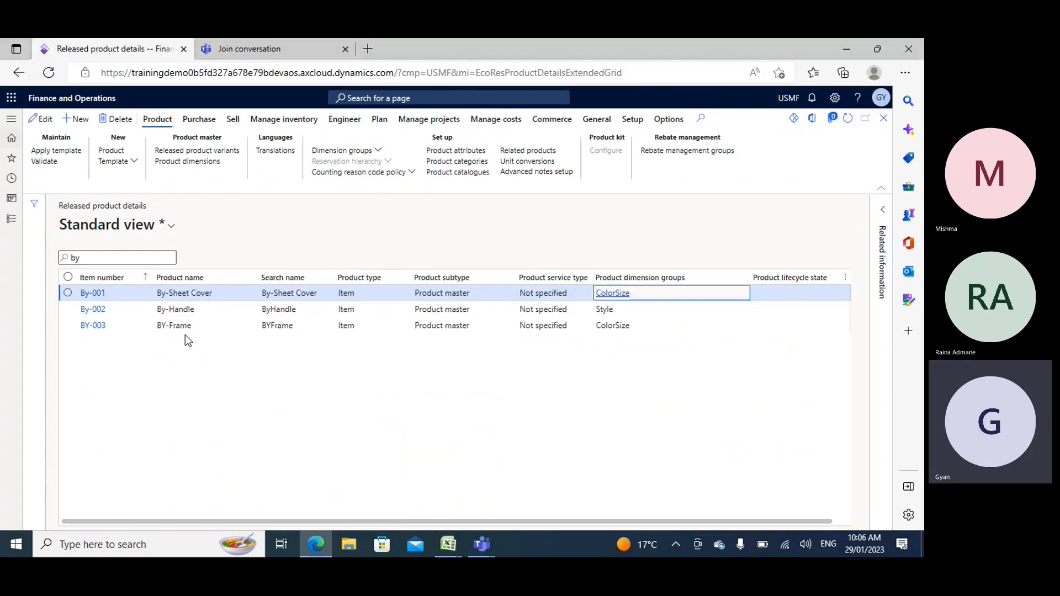
key(alt+Tab)
text(H)
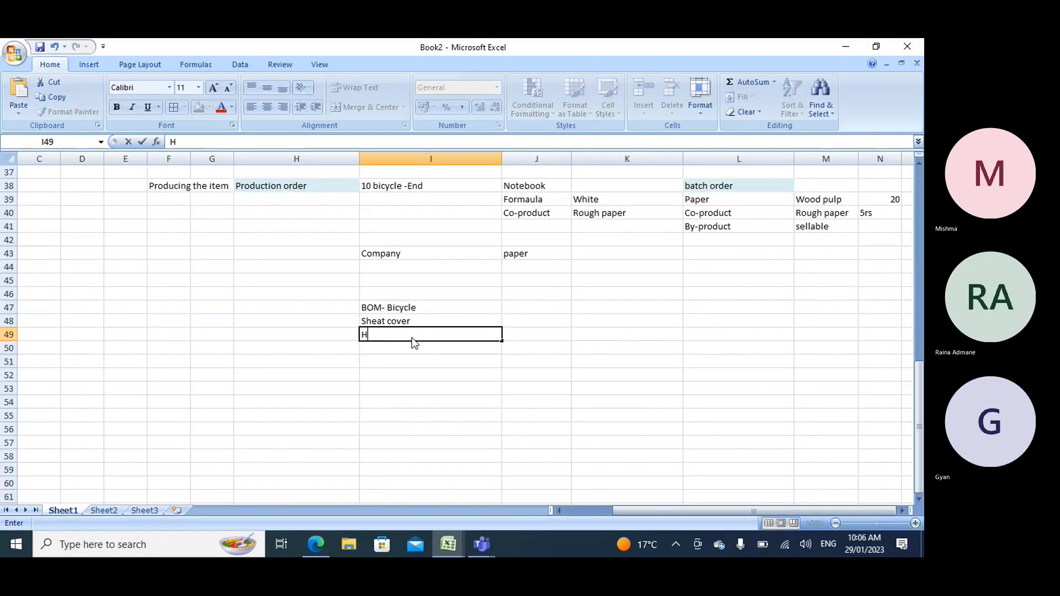
text(andle)
key(Return)
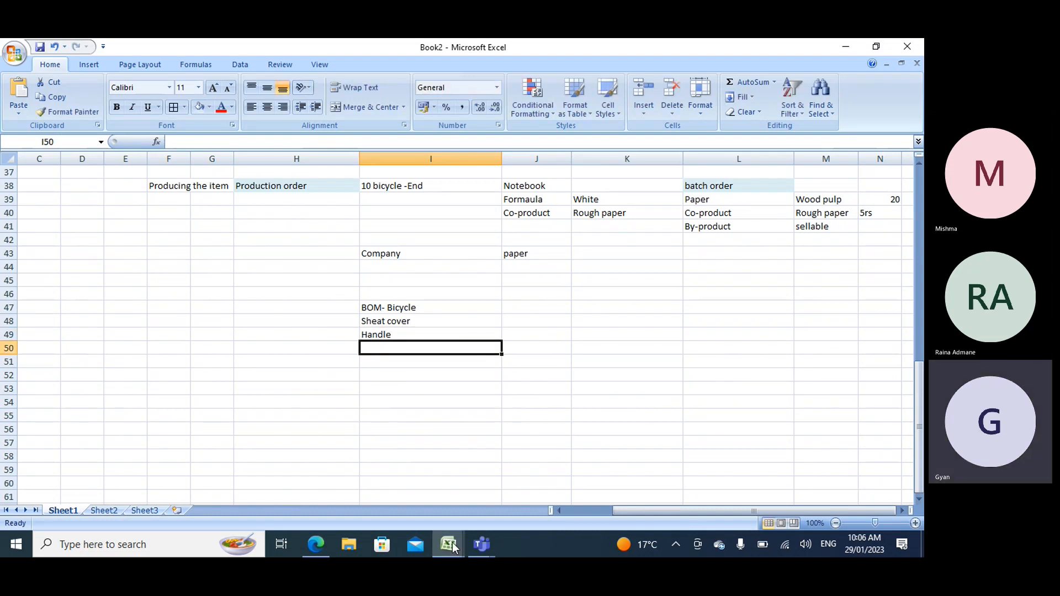
Consult the released products list again for the third bicycle part, and enter "Frame" in cell I50 of Book2.
click(316, 545)
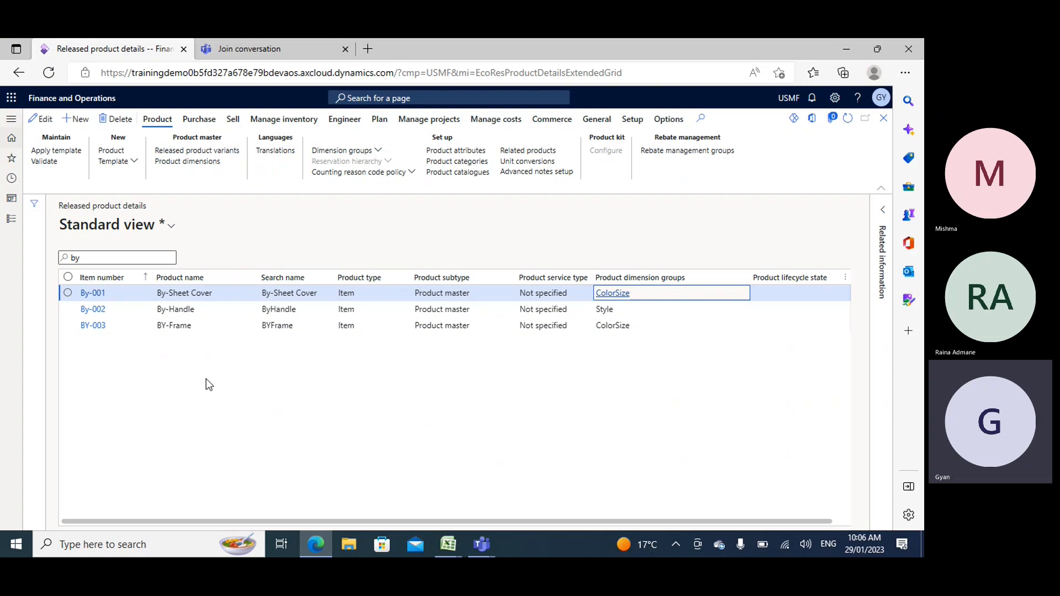
key(alt+Tab)
text(Fa)
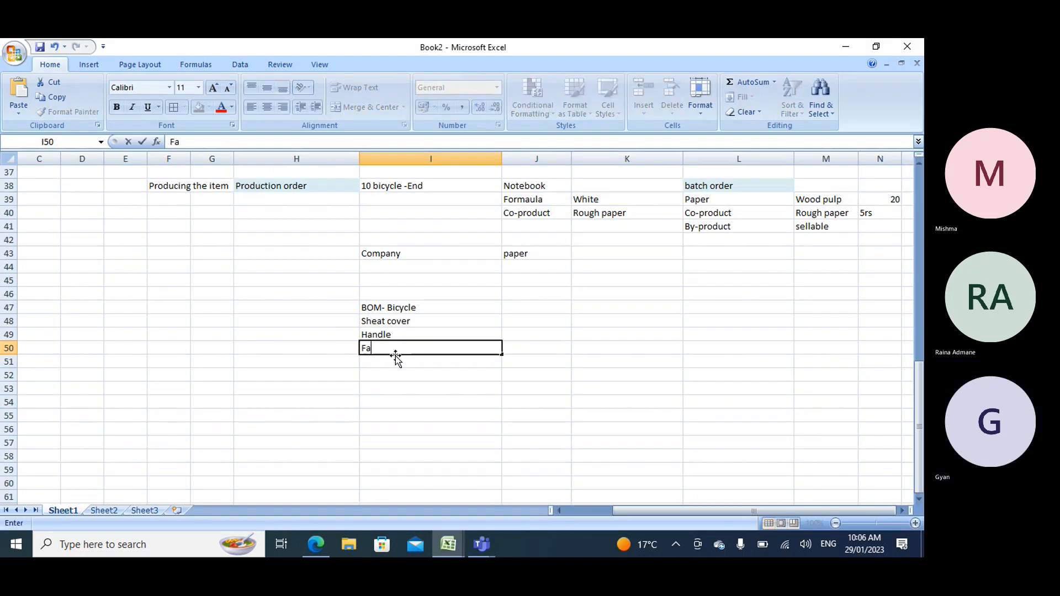
key(BackSpace)
text(rame)
key(Return)
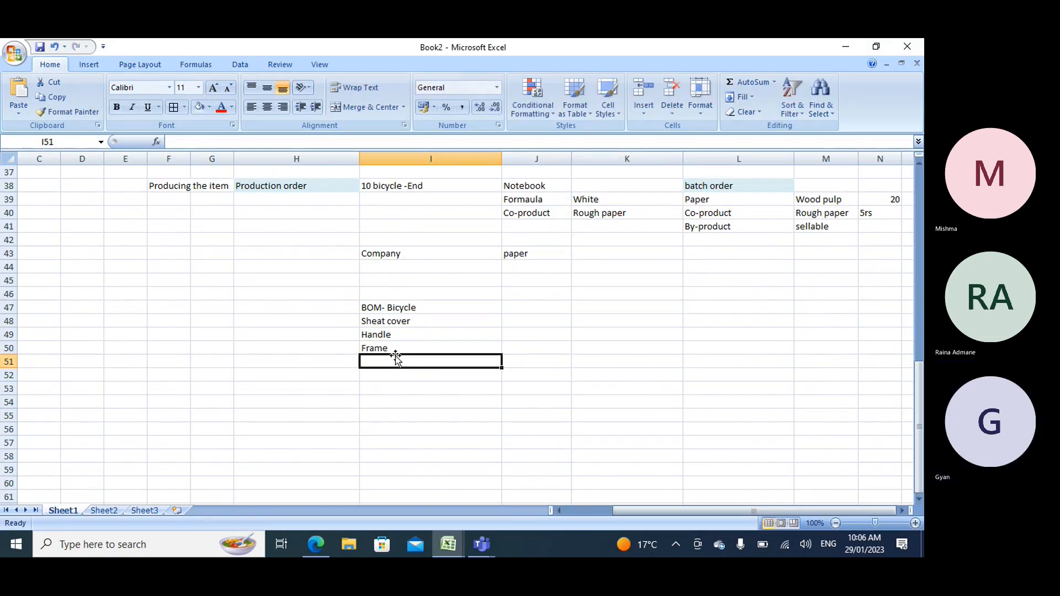
Enter "Pedel" in I51 and "wheels" in I52, and shade the "BOM- Bicycle" heading cell light blue.
text(Pedel)
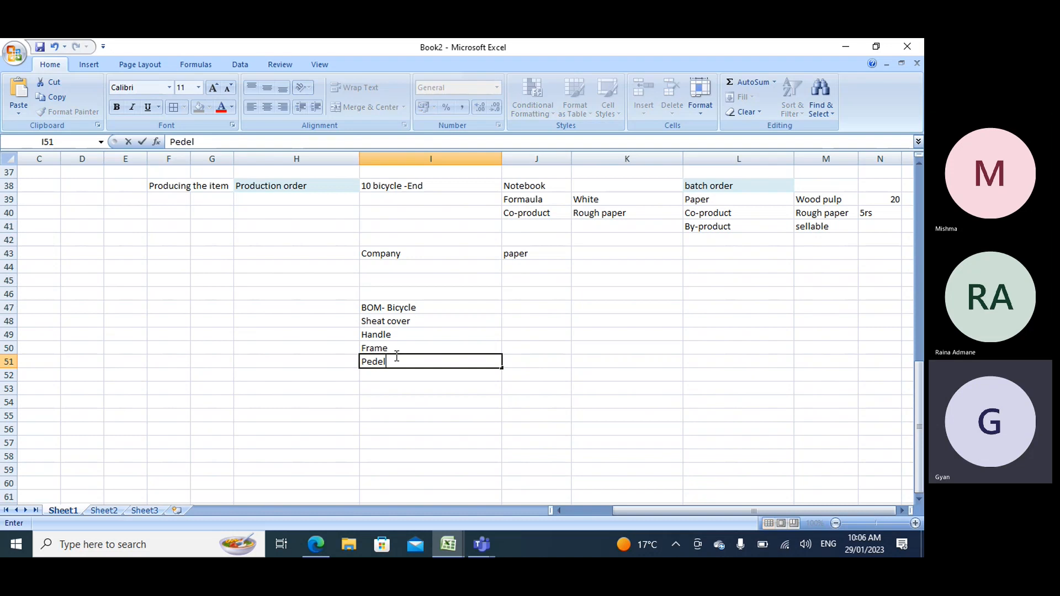
key(Return)
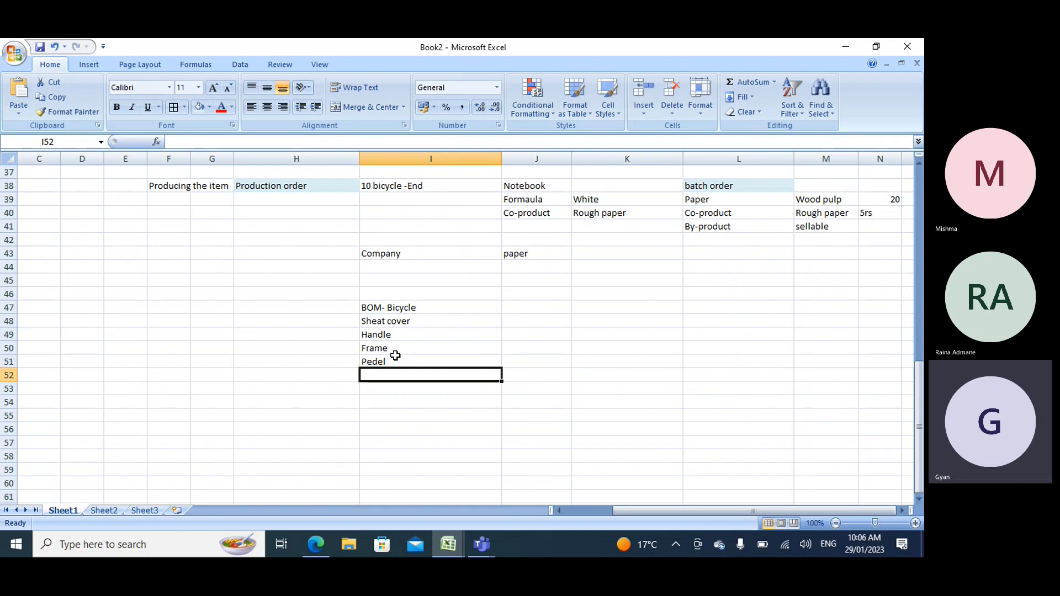
text(wheels)
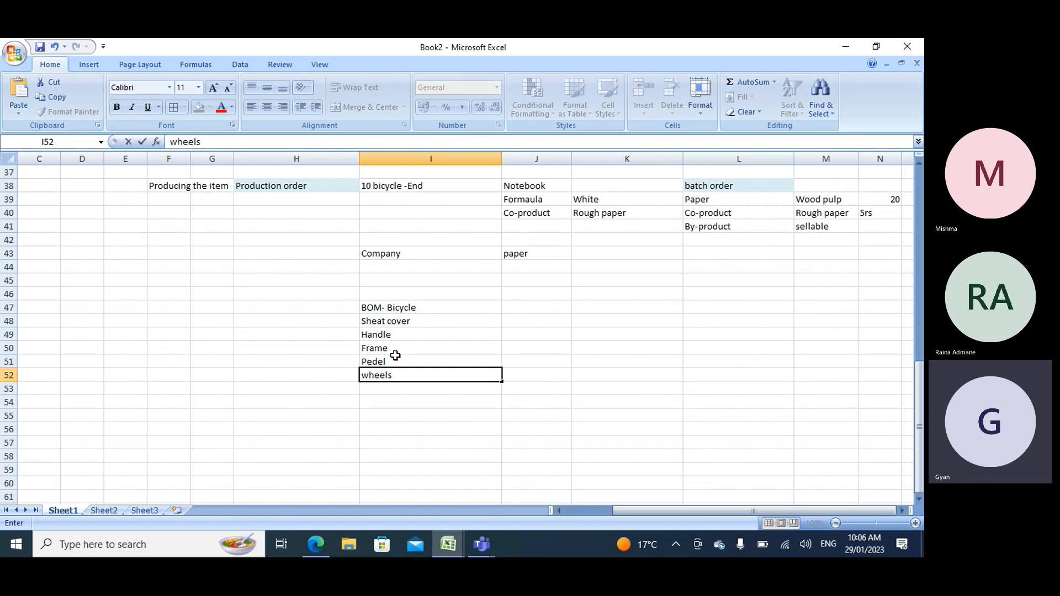
click(410, 308)
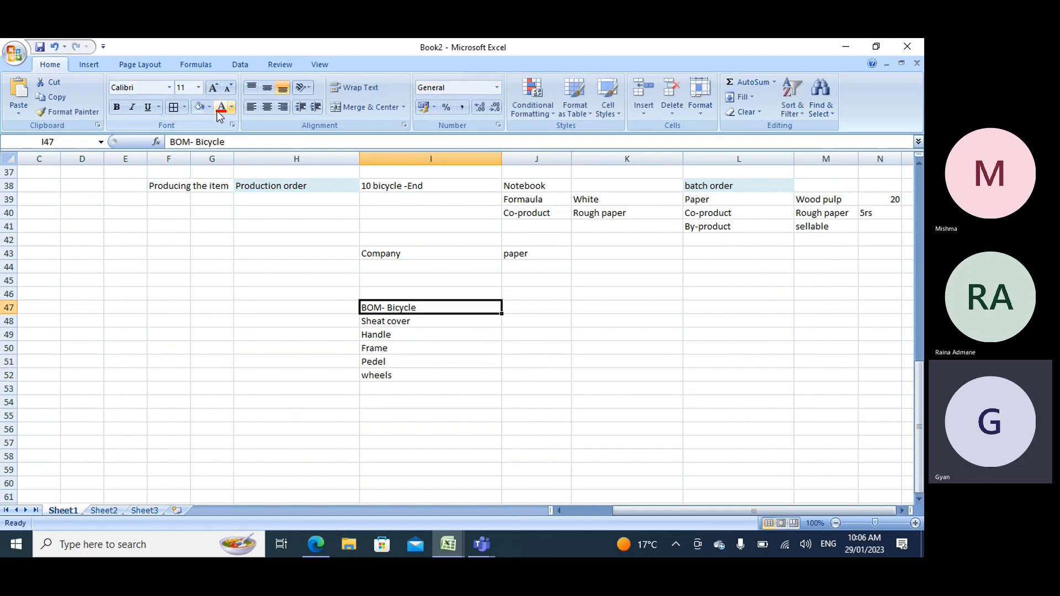
click(200, 110)
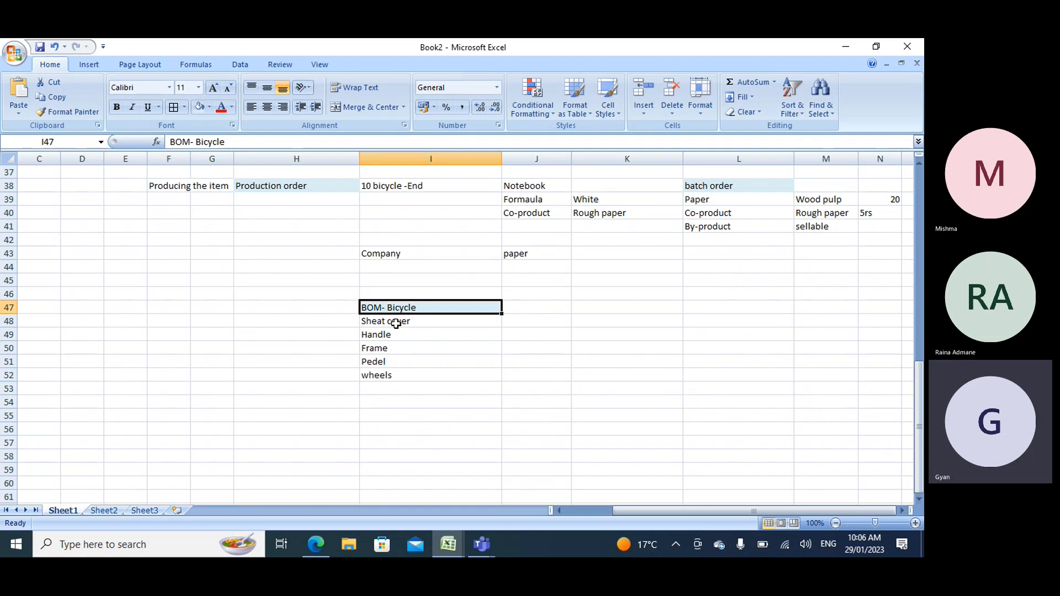
Give the Sheat cover a quantity of 1 in J48 and the unit "pcs/ea" in K48.
click(521, 321)
text(1)
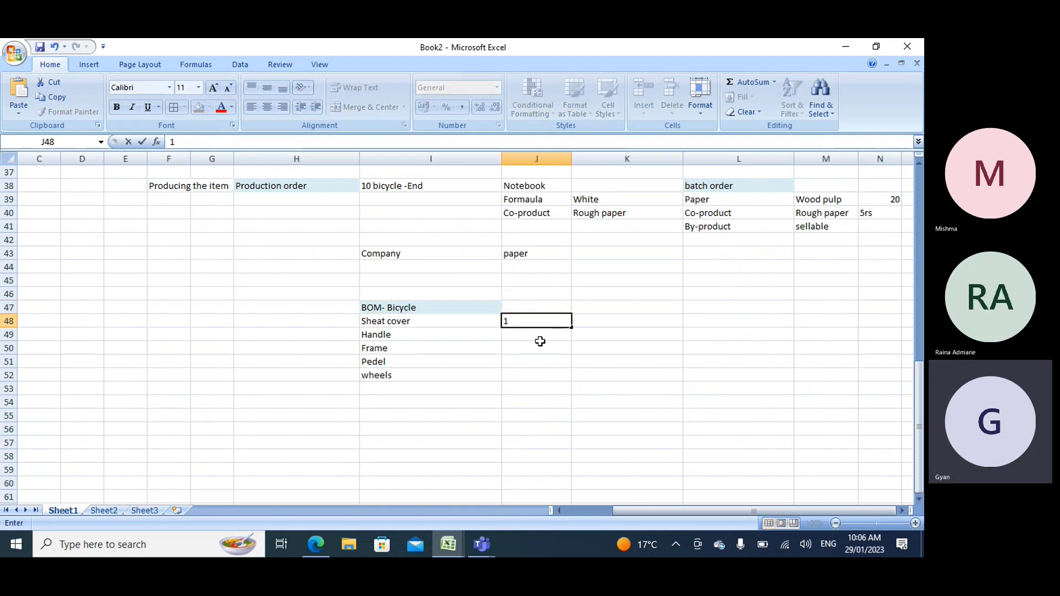
key(Tab)
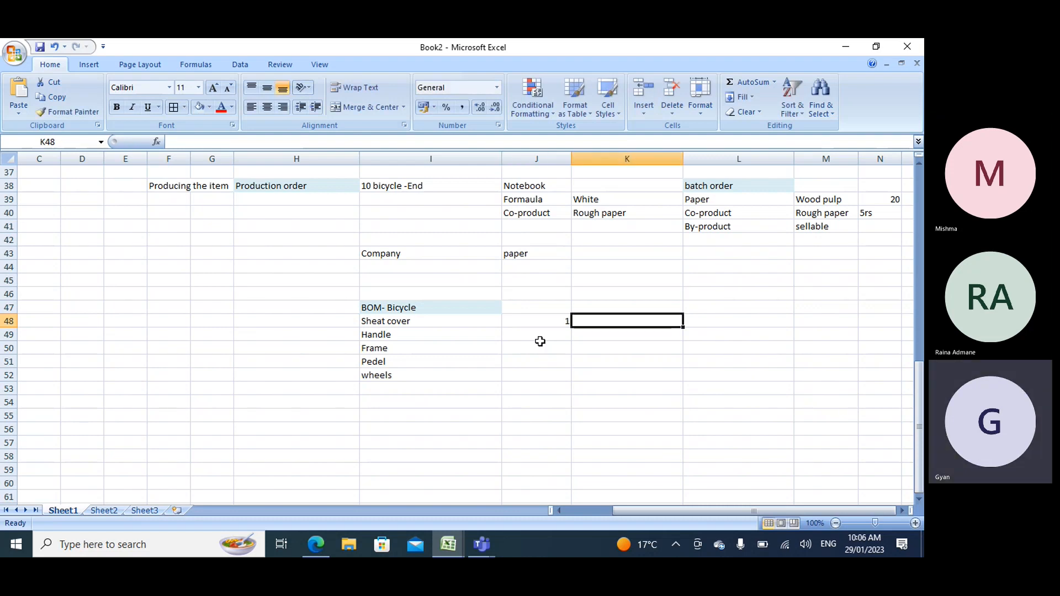
text(pcs)
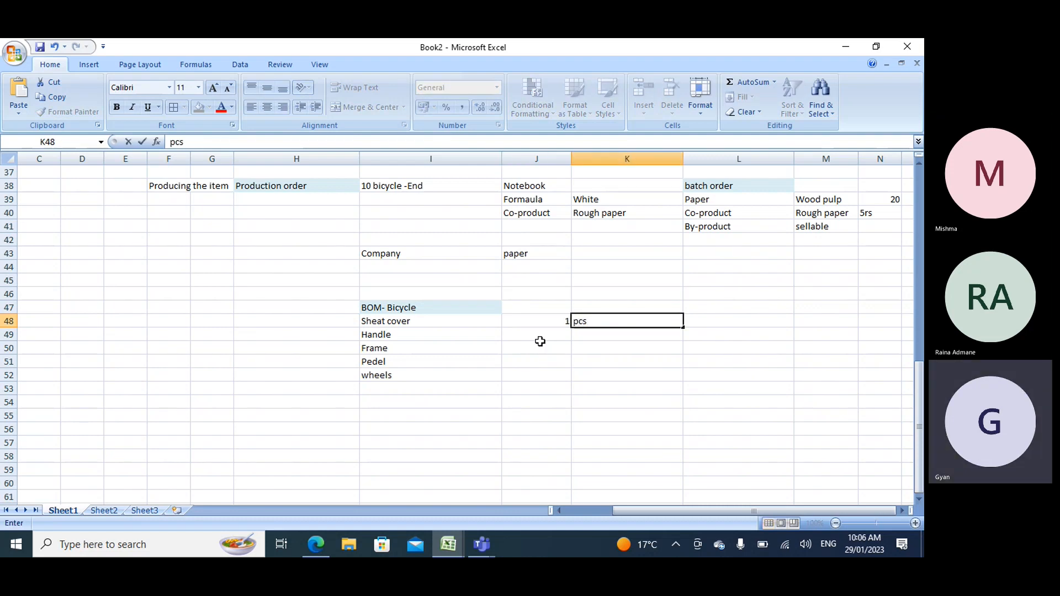
text(/ea)
key(Return)
Enter the remaining quantities in J49 to J52: 1 for Handle, 1 for Frame, 2 for Pedel and 2 for wheels.
text(1)
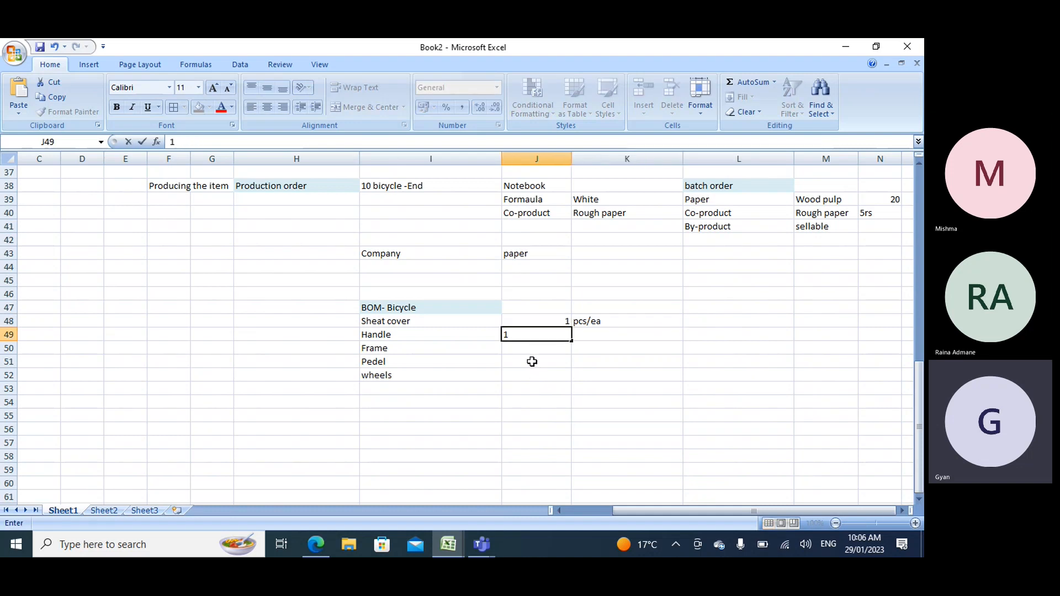
key(Return)
text(1)
key(Return)
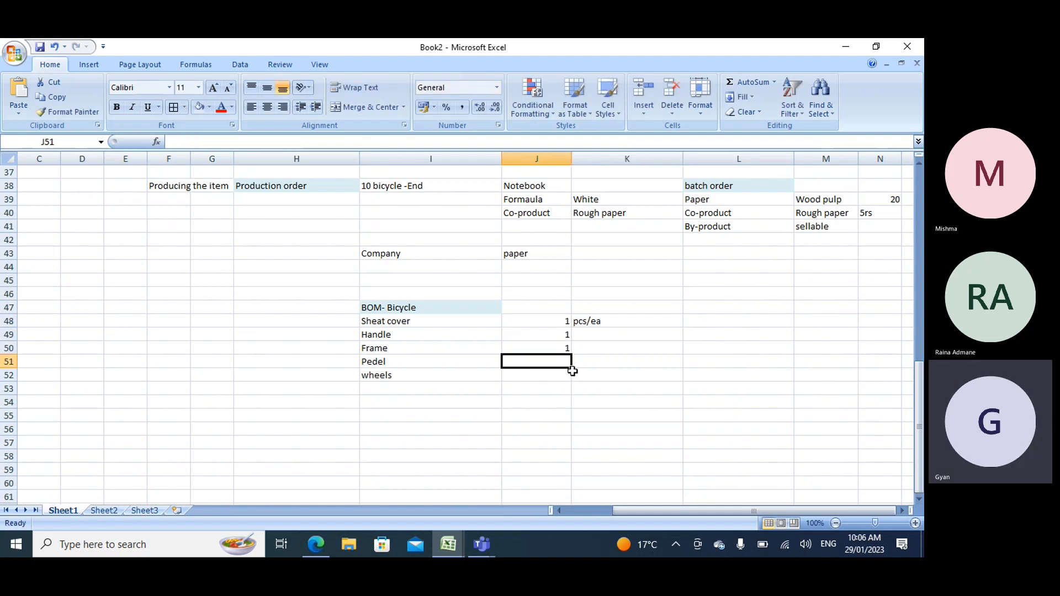
text(2)
key(Return)
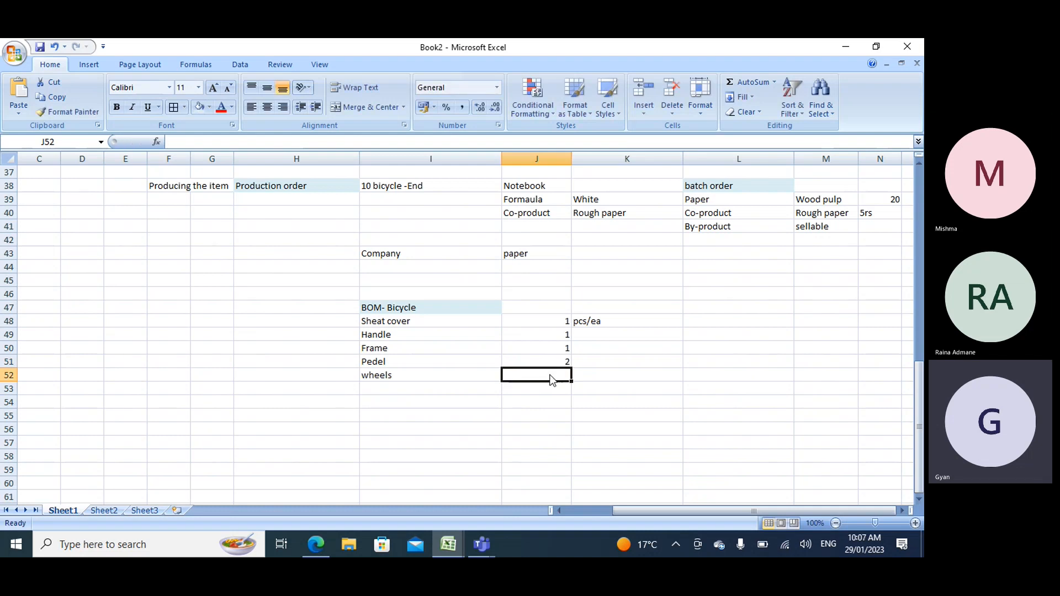
text(2)
click(510, 403)
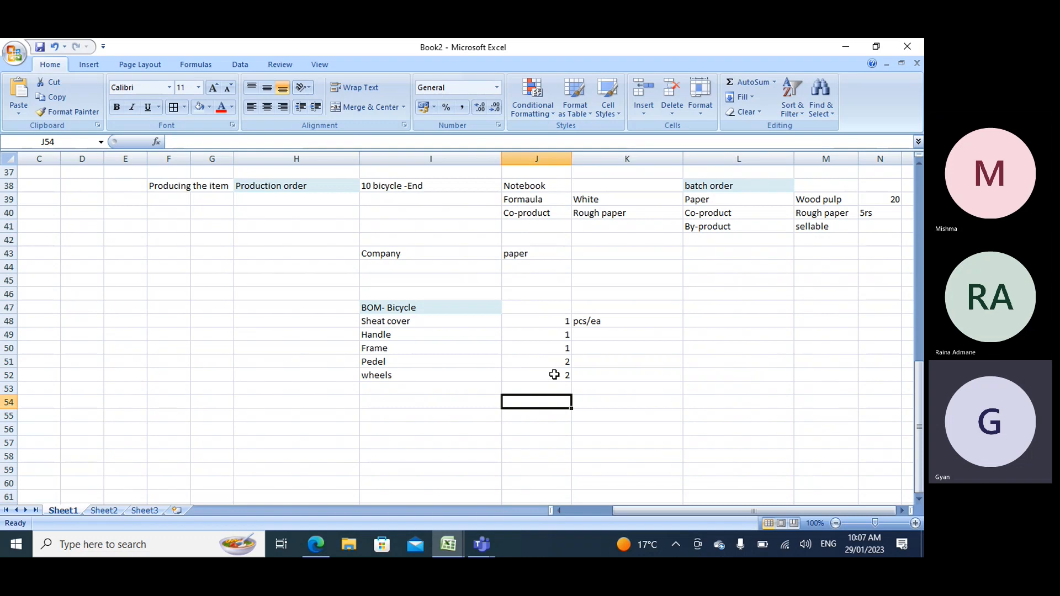
click(539, 307)
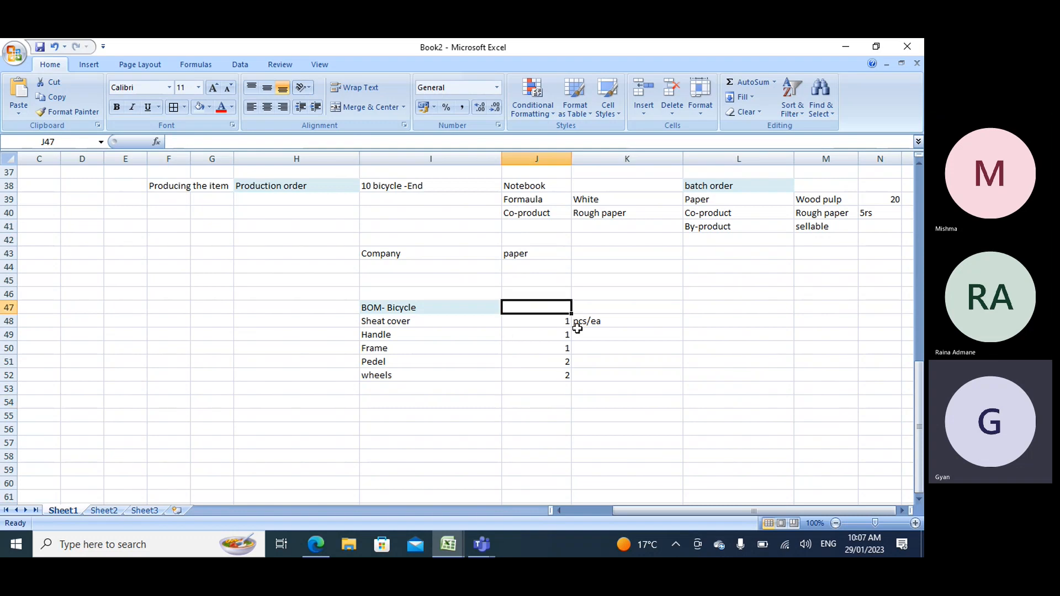
drag(563, 322, 560, 361)
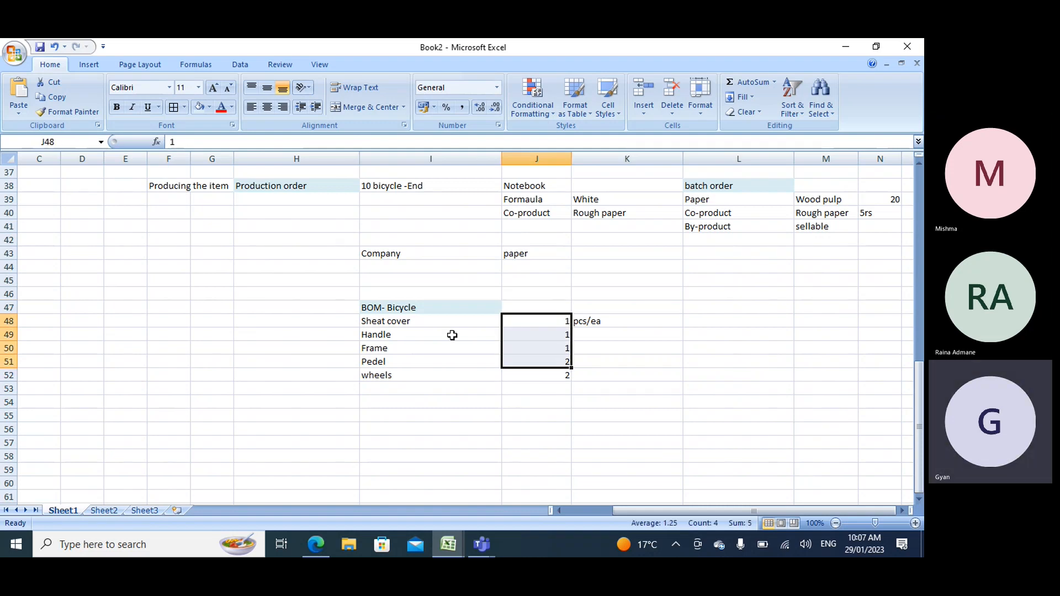
drag(379, 325, 552, 376)
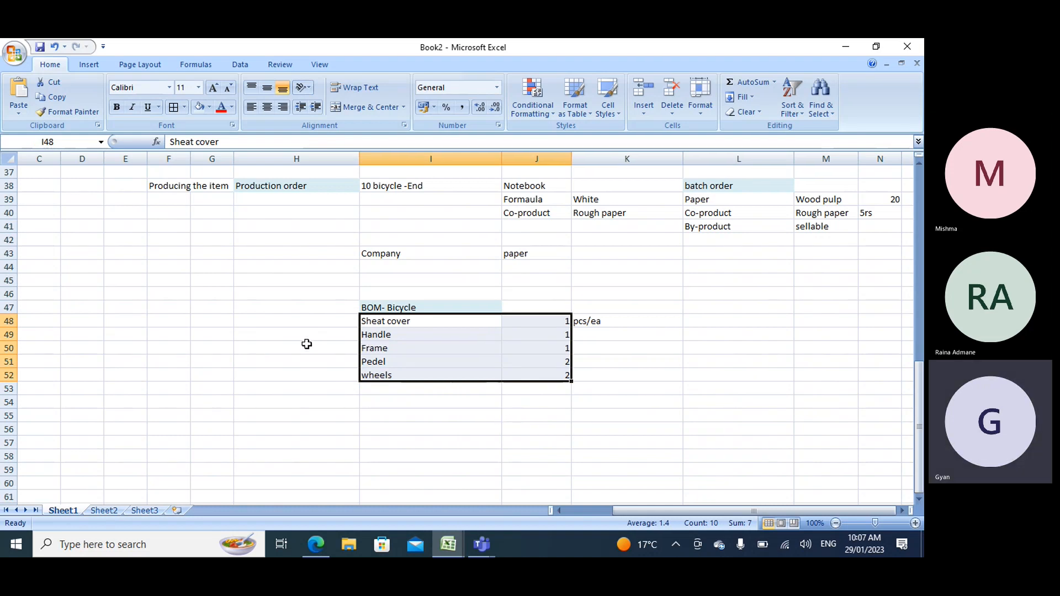
Label the Sheat cover as "Product master" in H48 and copy that label to H49 for the Handle.
click(279, 321)
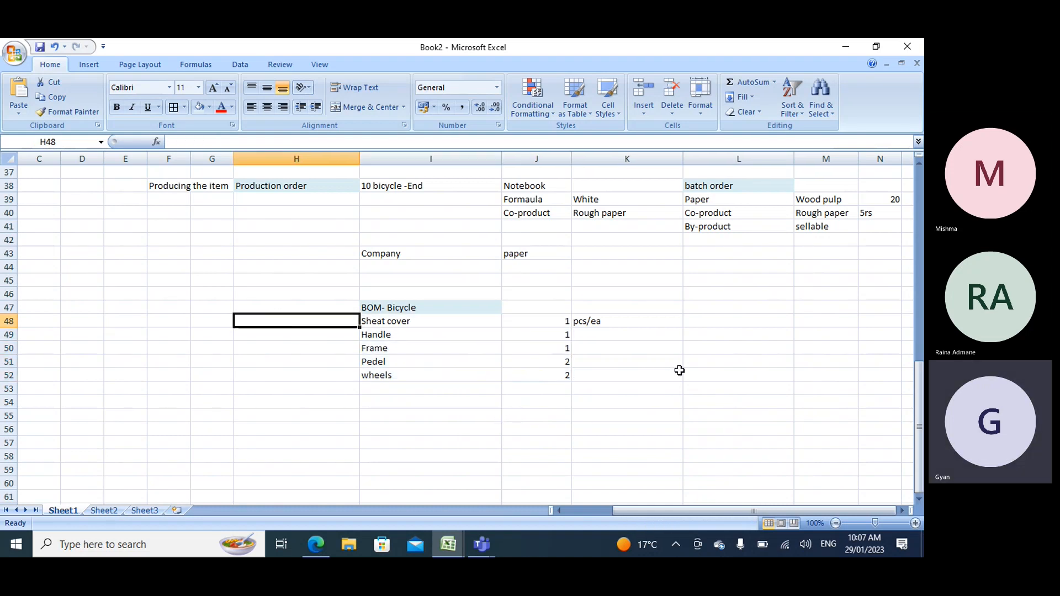
text(Produ)
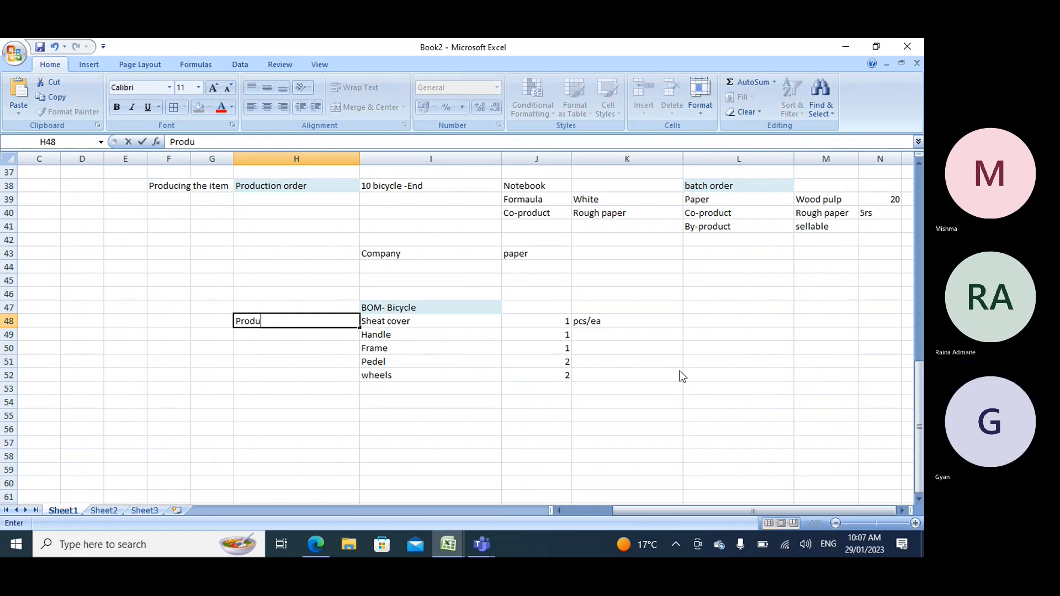
text( ct master)
key(Return)
key(Up)
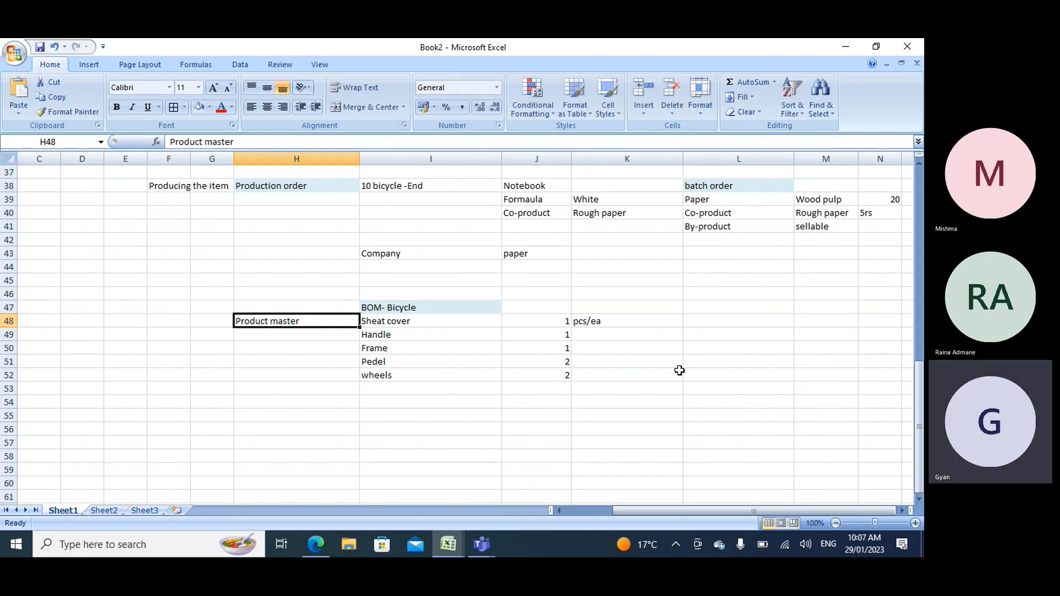
key(ctrl+c)
key(Down)
key(ctrl+v)
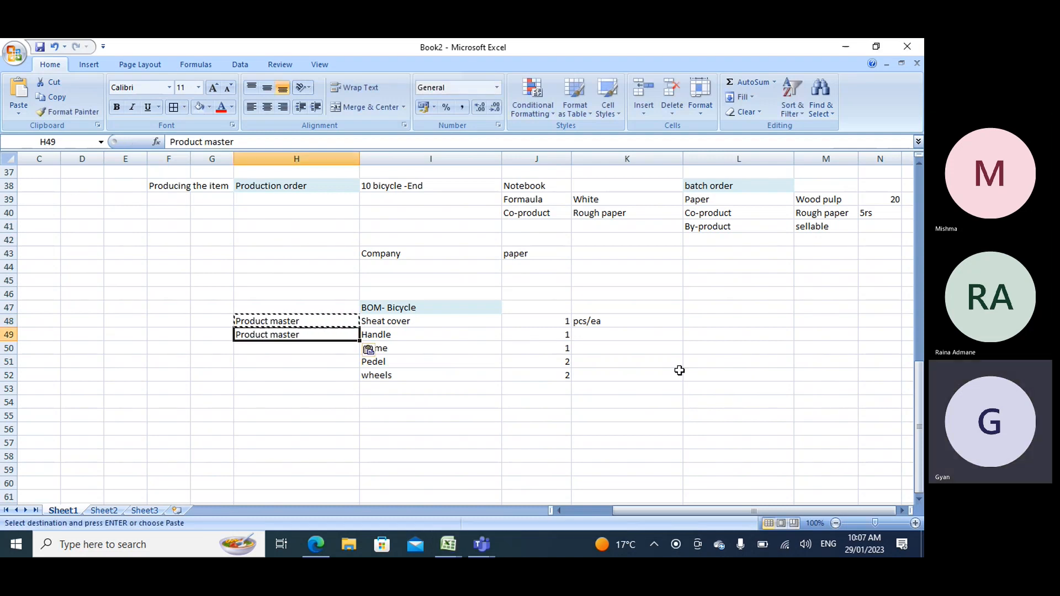
Check the product subtypes in the released products list, and copy the "Product master" label to H50 of Book2 for the Frame.
key(alt+Tab)
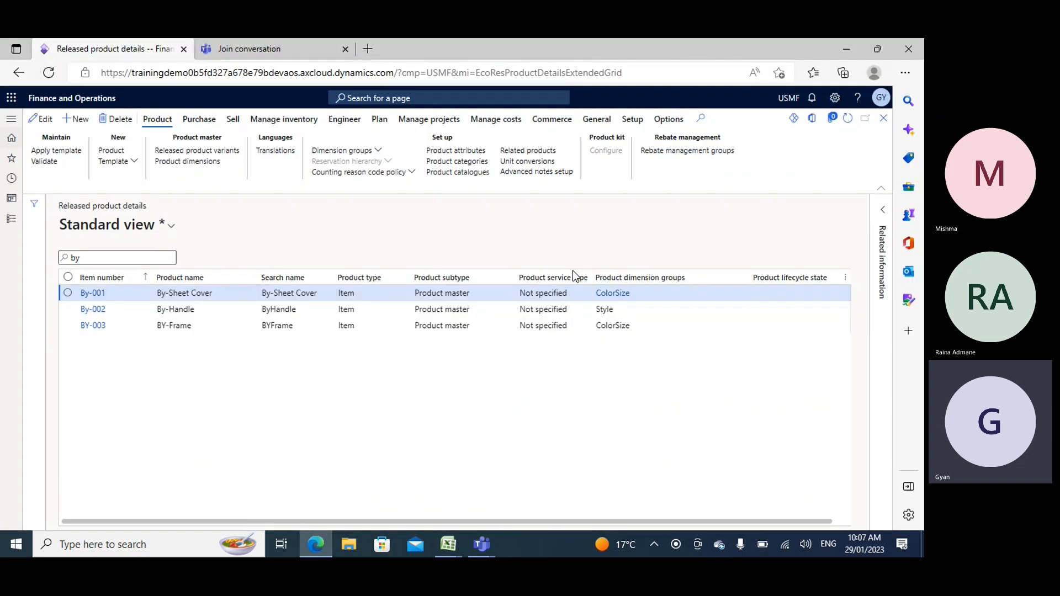
key(alt+Tab)
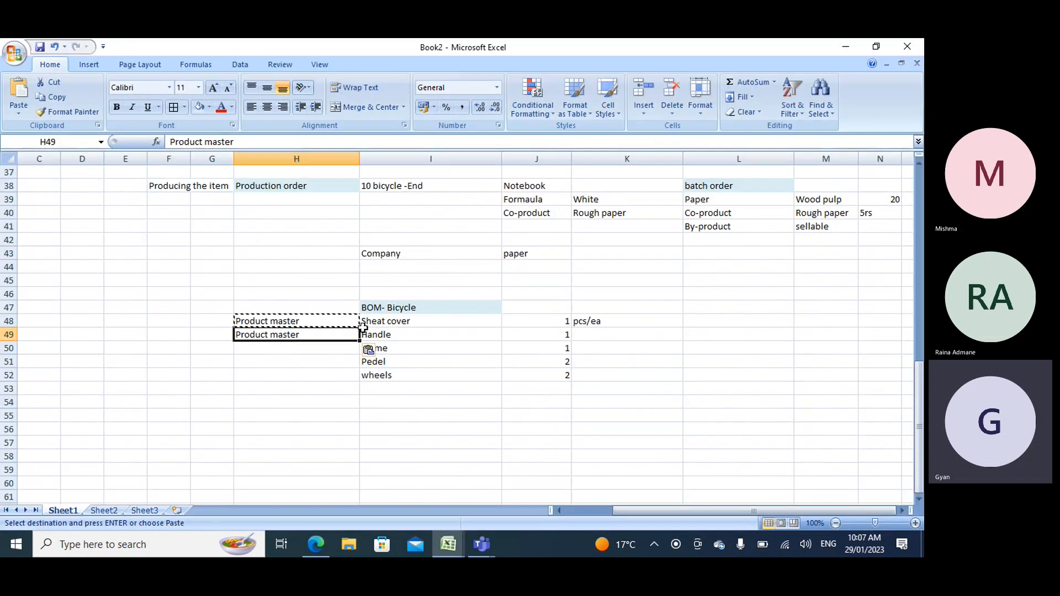
click(274, 353)
key(ctrl+c)
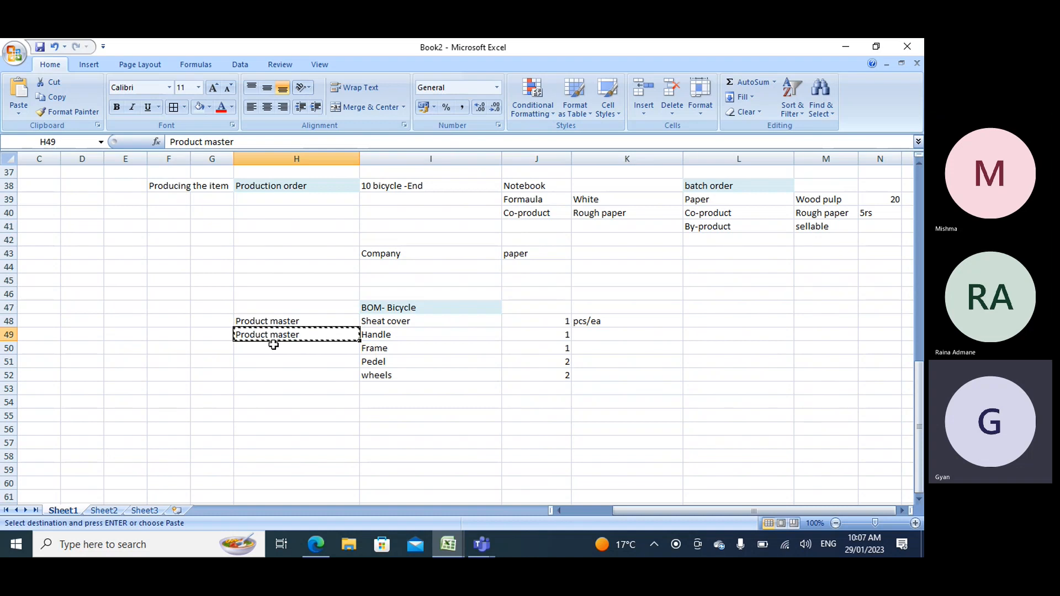
click(272, 348)
key(ctrl+v)
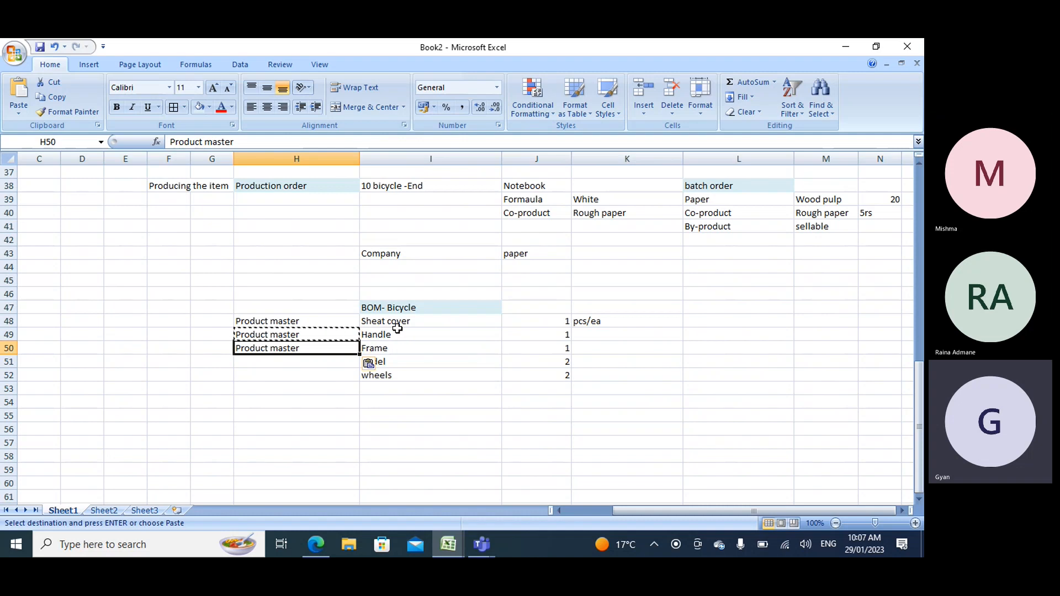
Label the Pedel as "Product" in H51 and copy that label to H52 for the wheels.
click(386, 360)
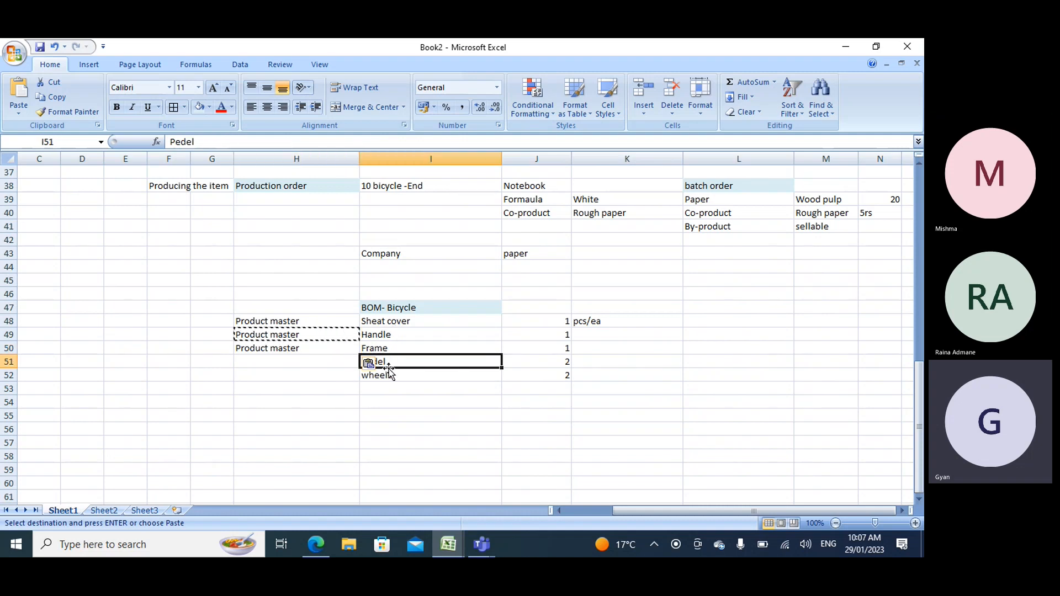
click(375, 376)
click(265, 362)
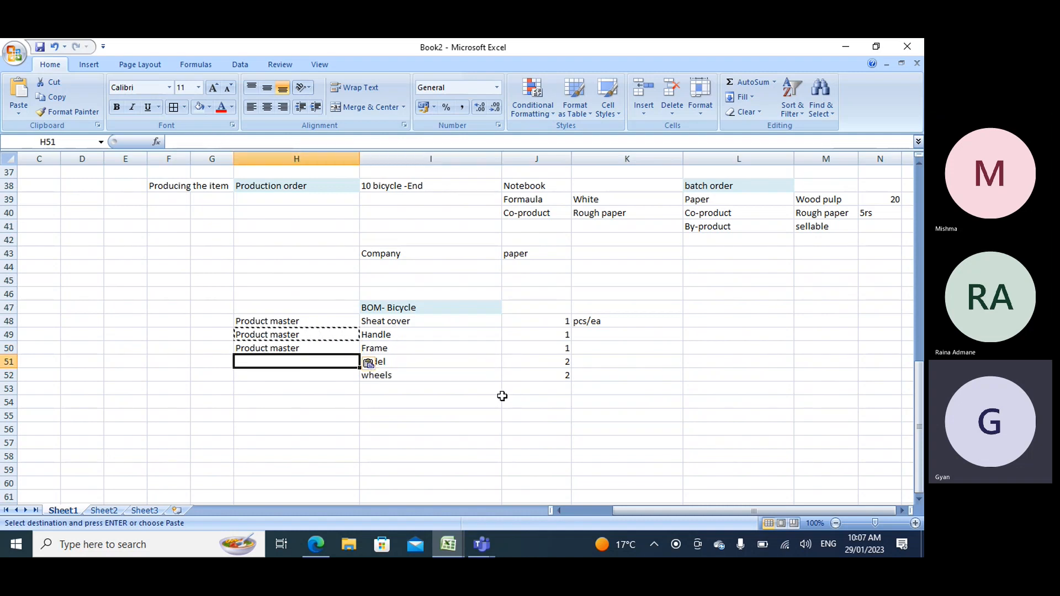
text(Pri)
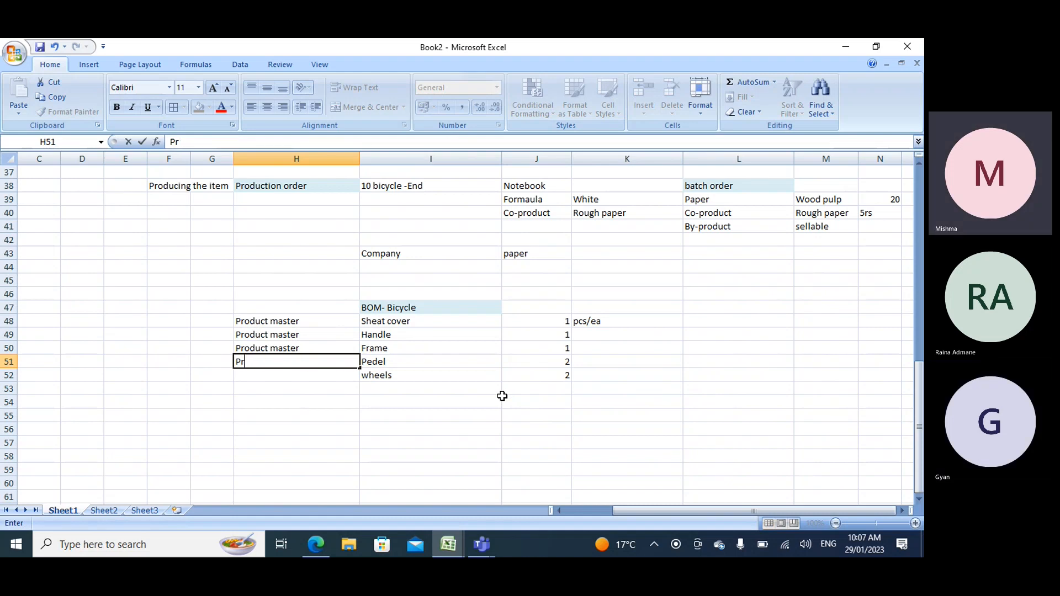
key(BackSpace)
text(oduct)
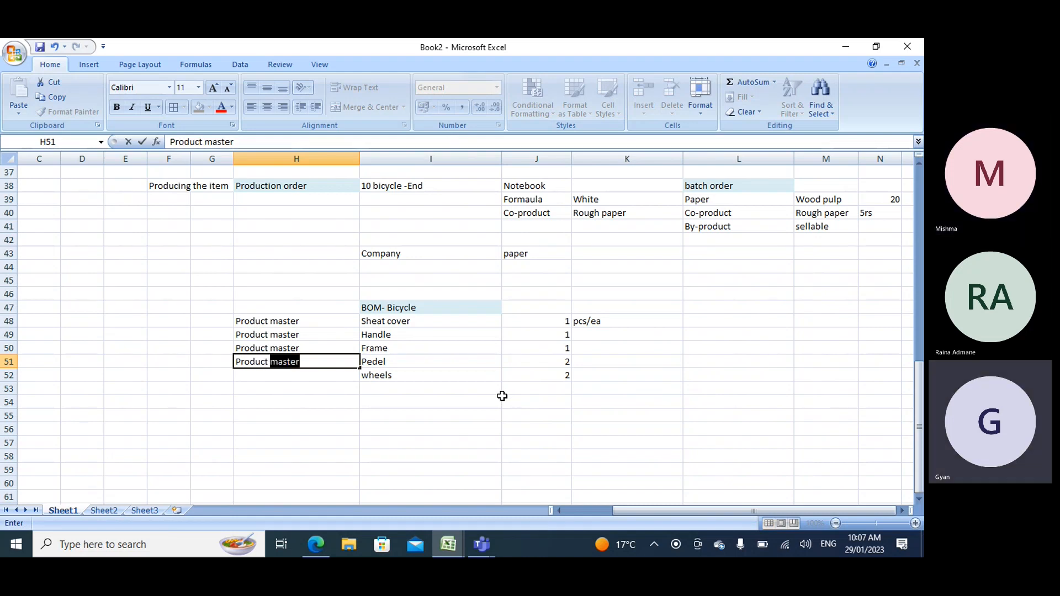
key(BackSpace)
key(Return)
key(Up)
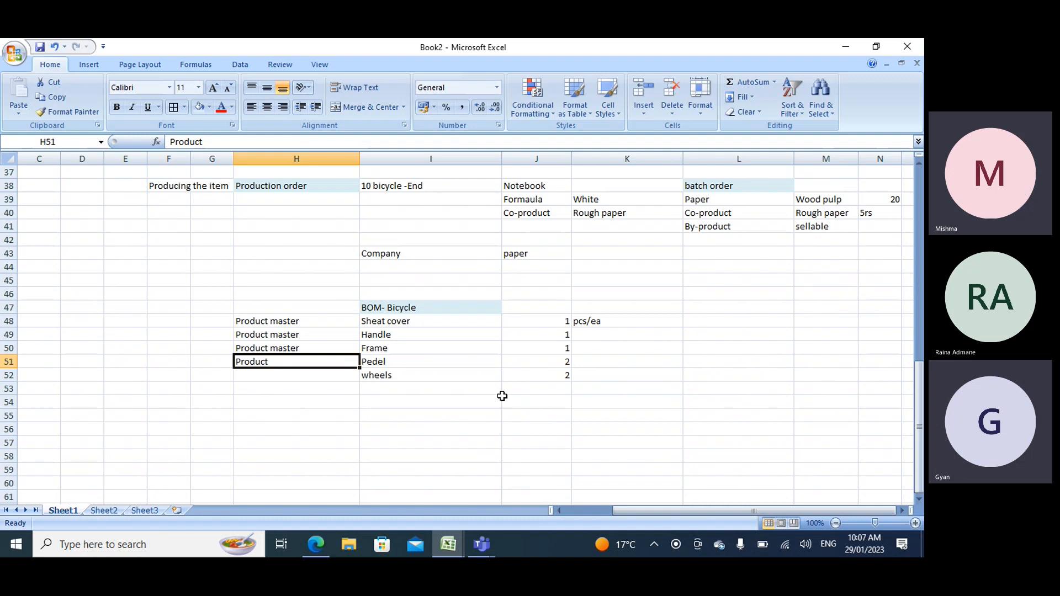
key(ctrl+c)
key(Down)
key(ctrl+v)
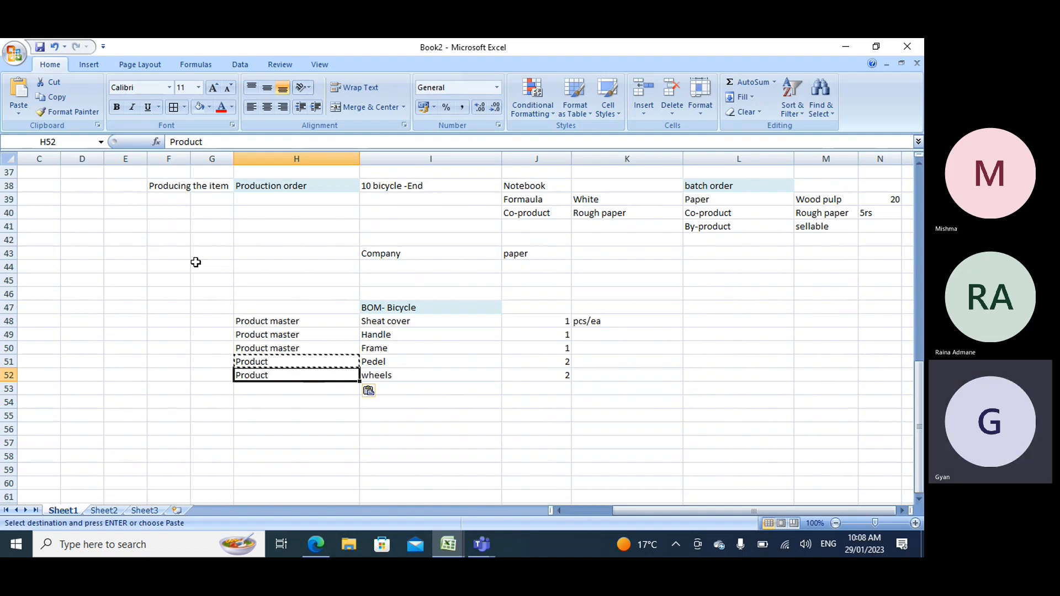
Switch to Finance and Operations, open the released products in Product information management, and start a new released product.
click(309, 539)
click(13, 223)
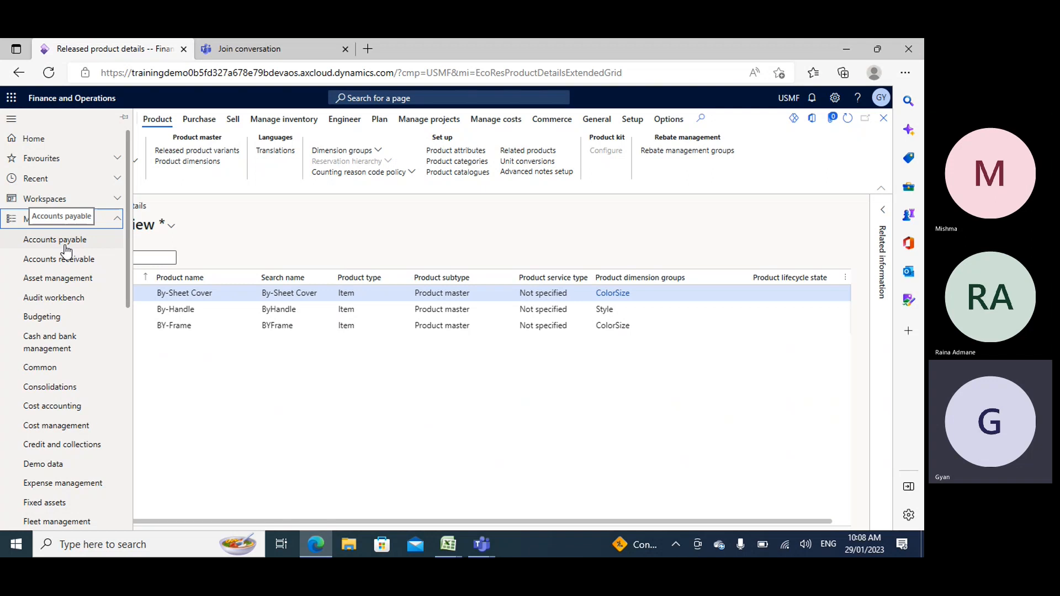
scroll(58, 414, down, 5)
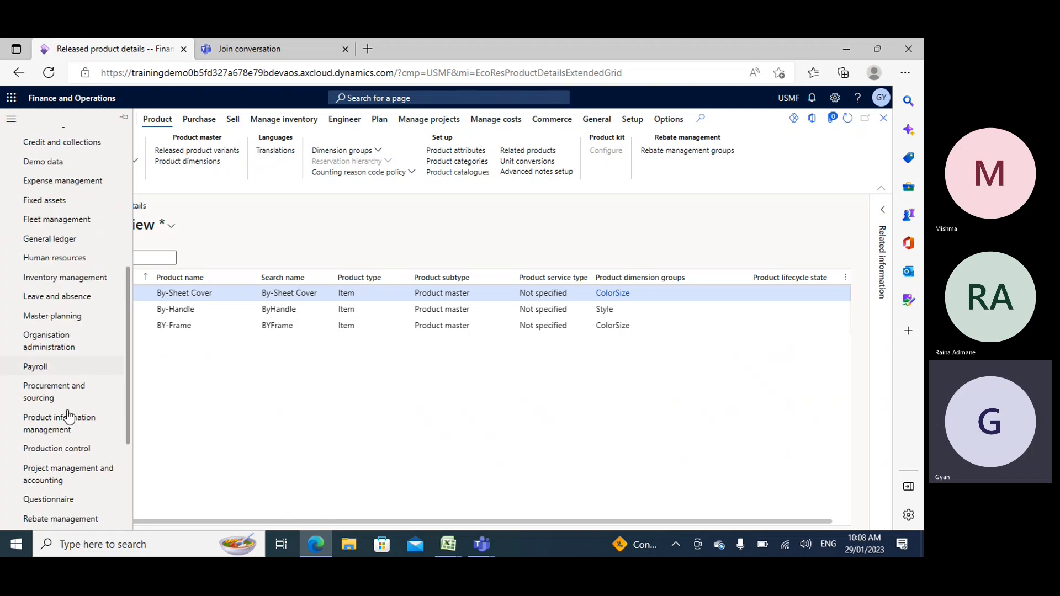
click(56, 430)
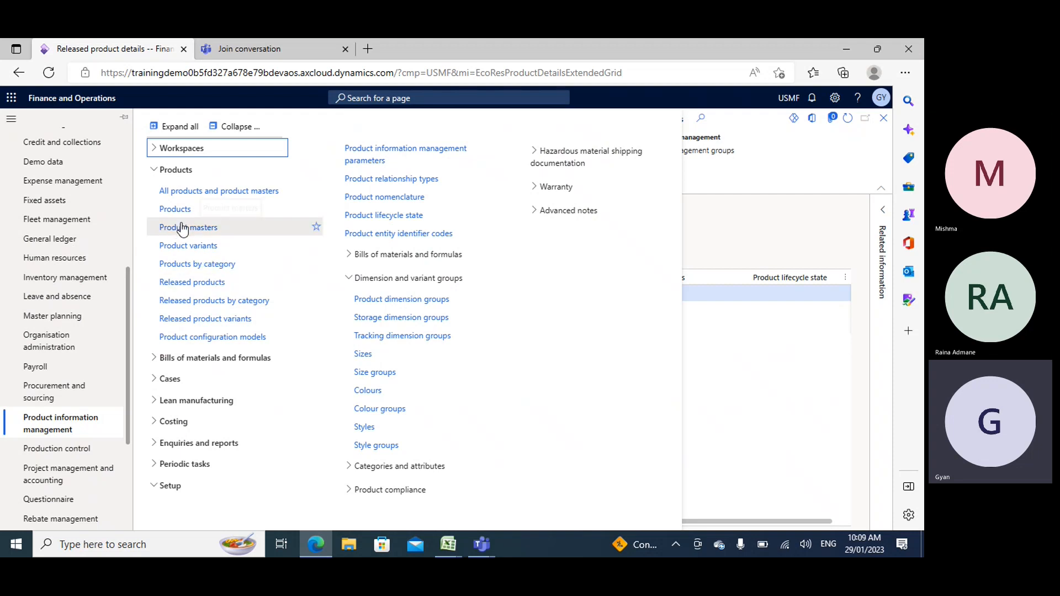
click(197, 281)
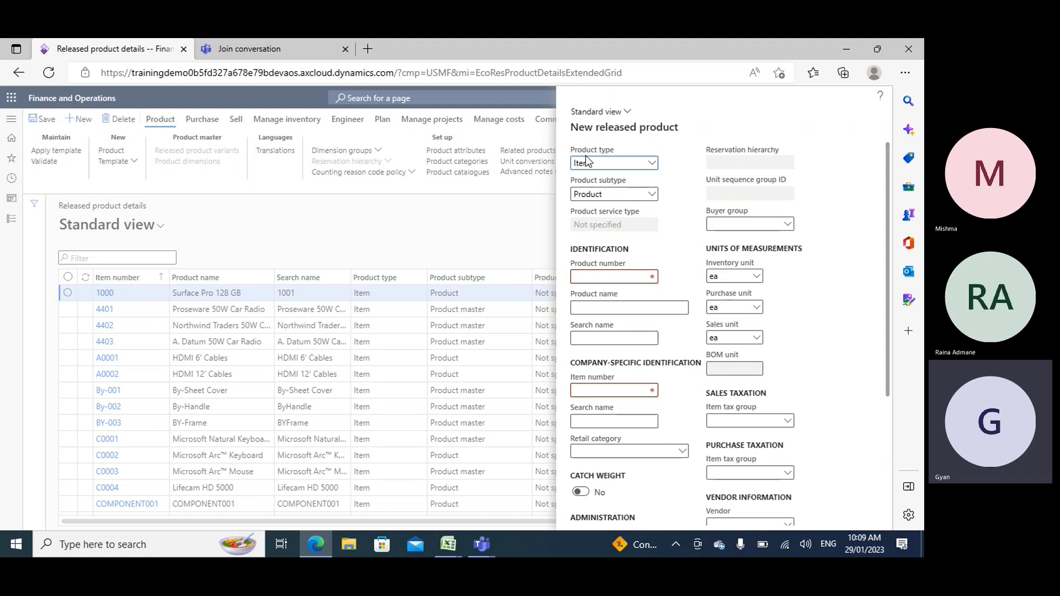
Keep Item as the new product's type and select Product as its subtype.
click(651, 163)
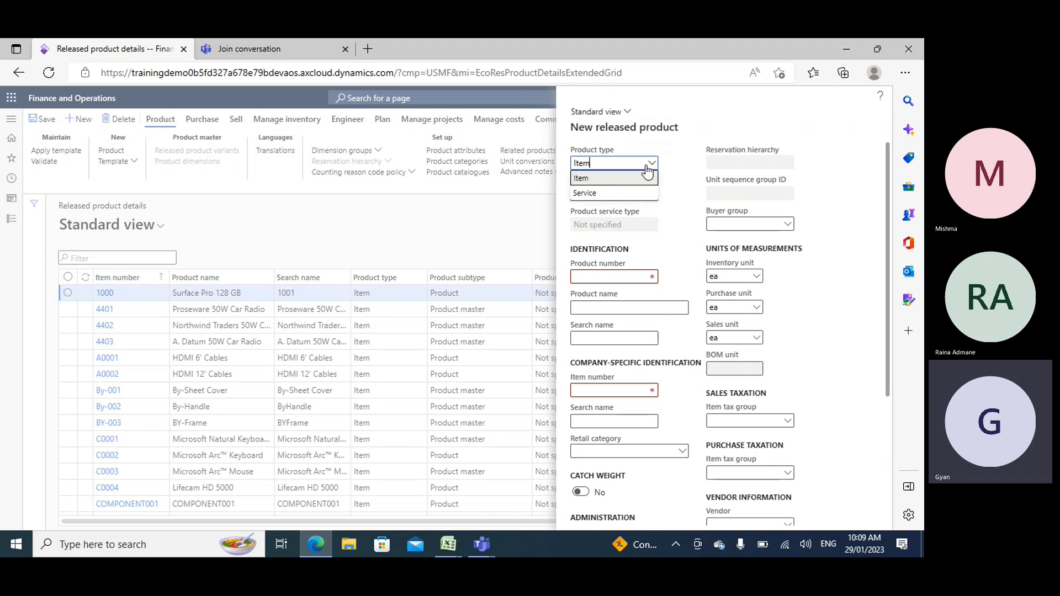
click(683, 190)
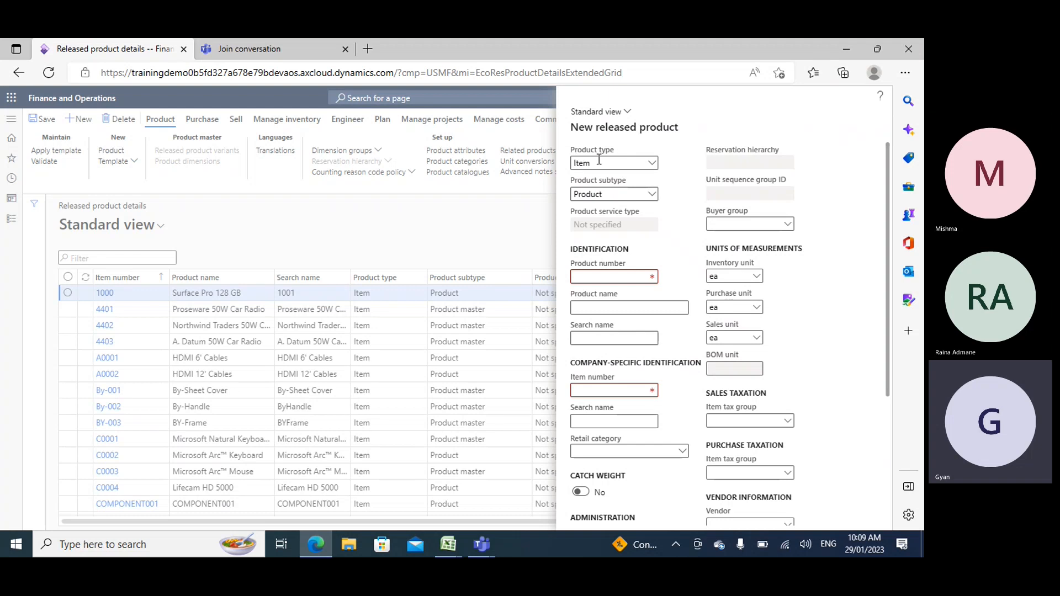
click(651, 194)
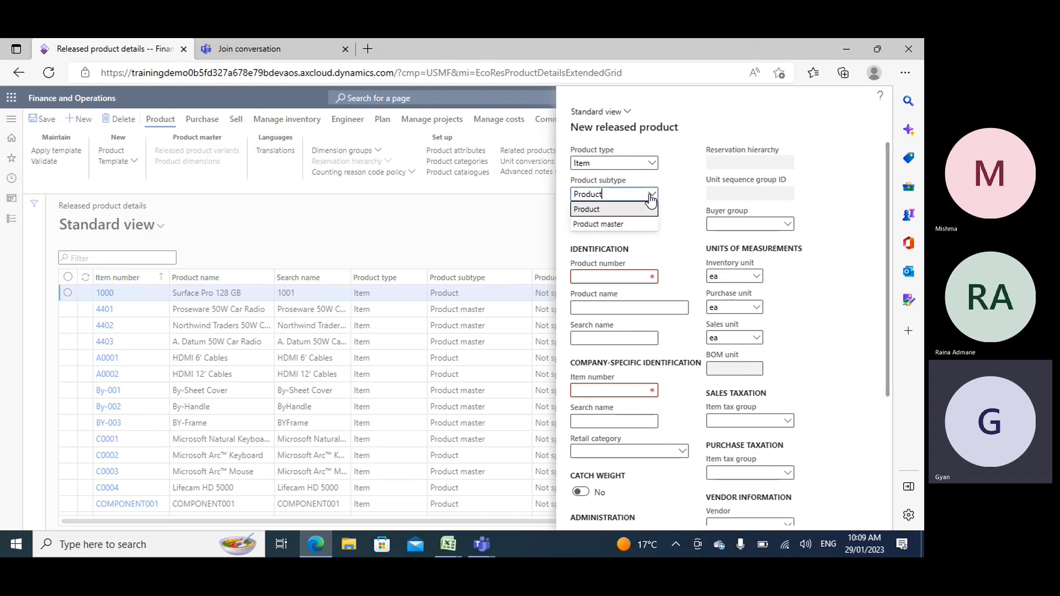
click(603, 209)
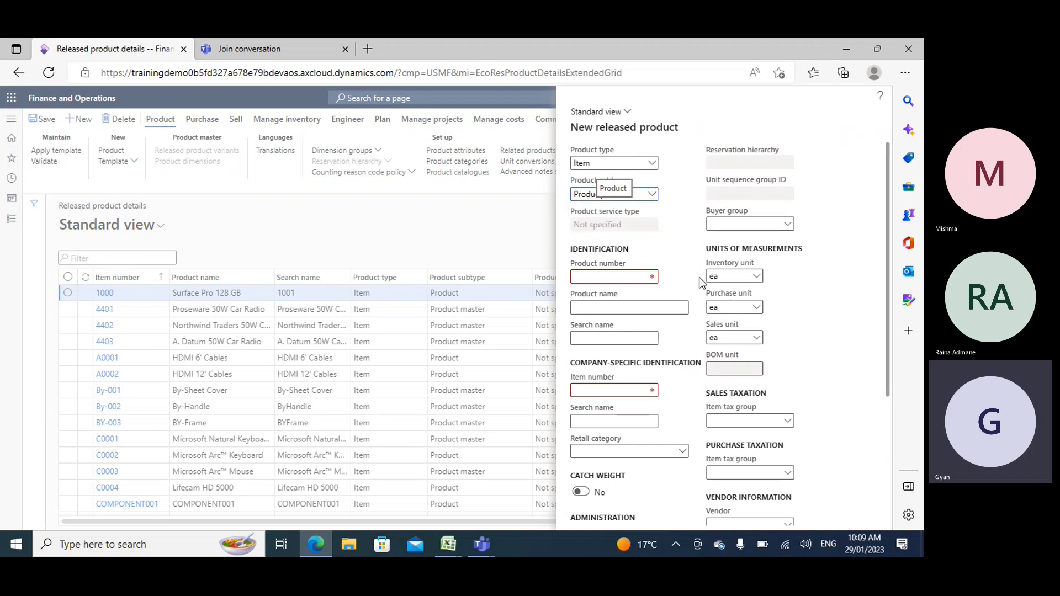
Duplicate the released products page in a second browser tab and begin the new product's number with "By-".
click(627, 278)
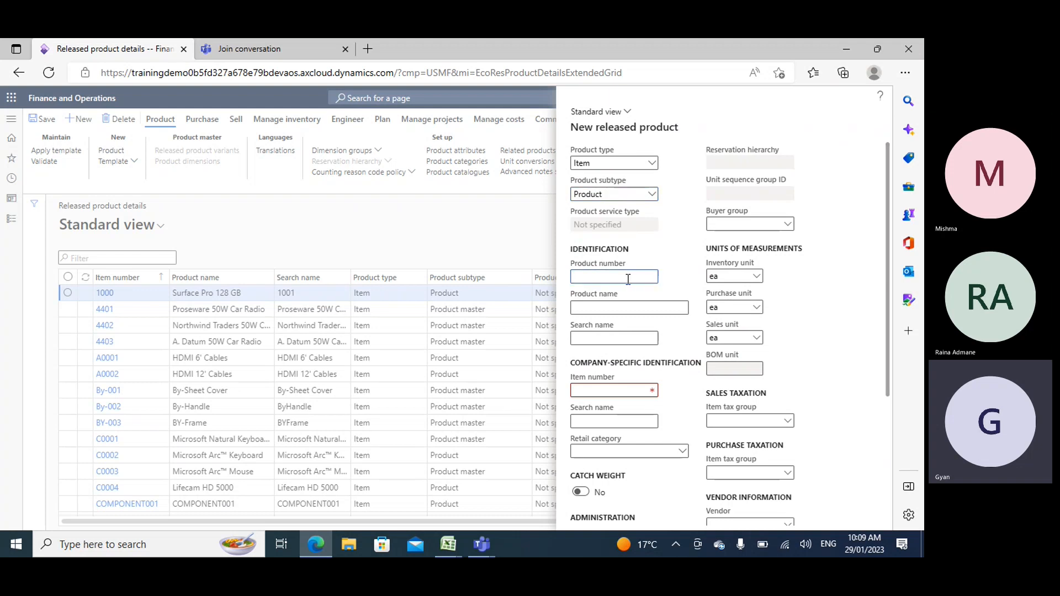
right_click(89, 49)
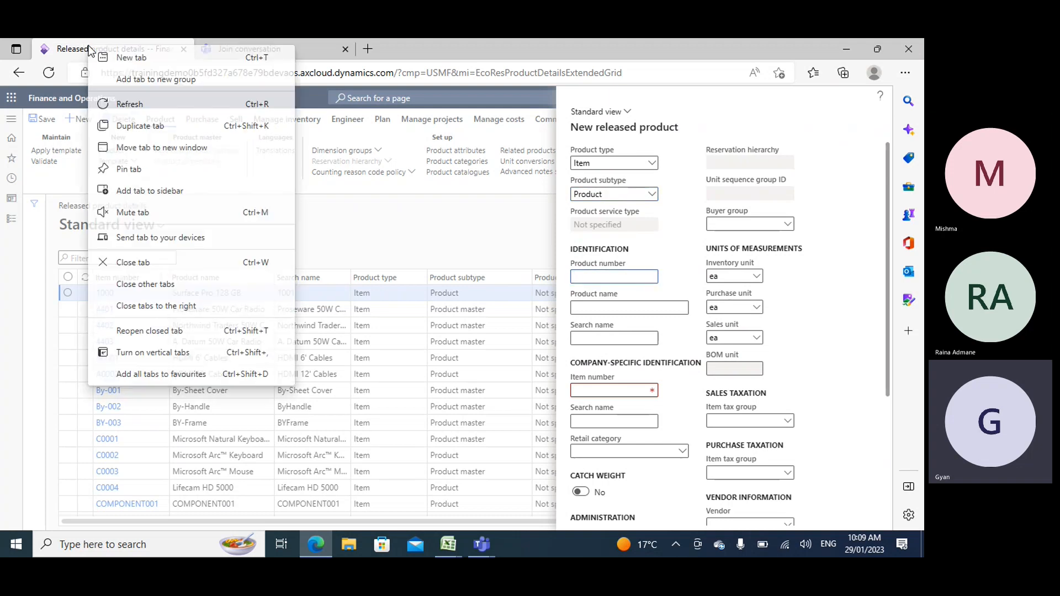
key(Escape)
click(83, 47)
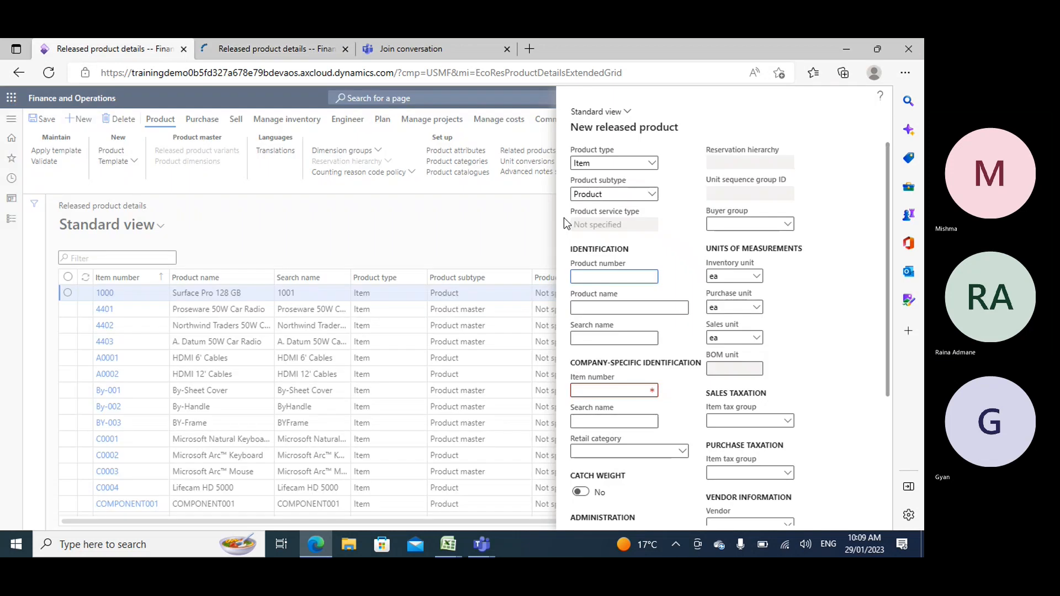
text(By-)
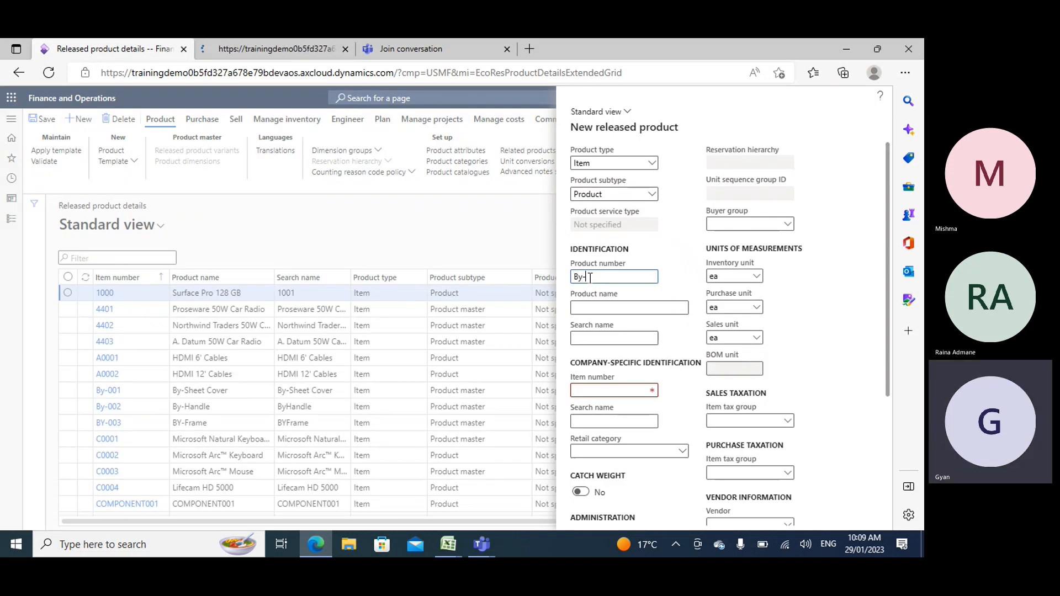
Filter the duplicated released products list by "by" to check the used item numbers, and complete the new product number as By-004.
click(263, 50)
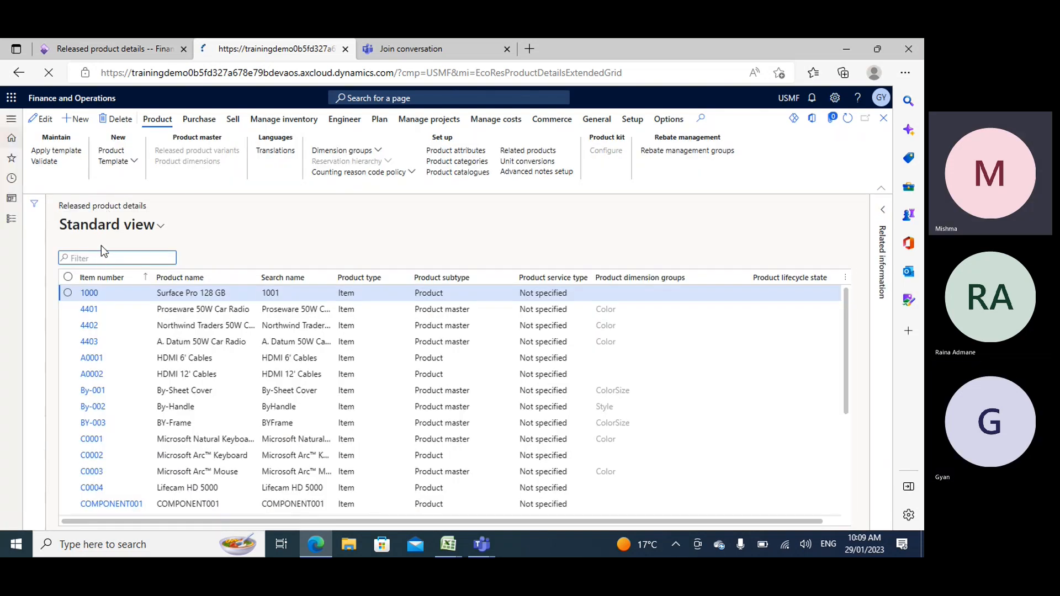
text(by)
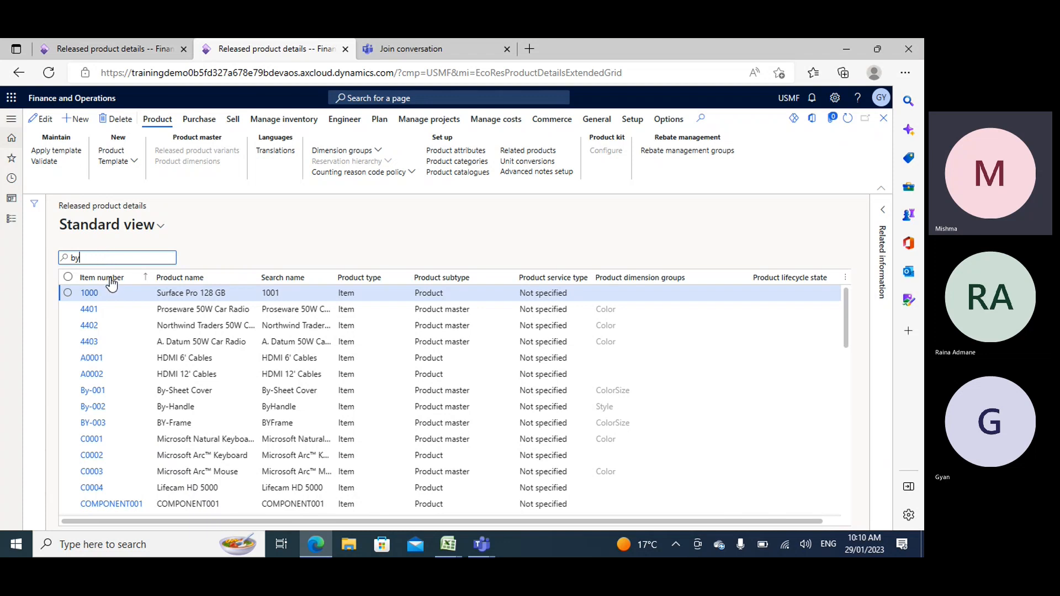
click(112, 275)
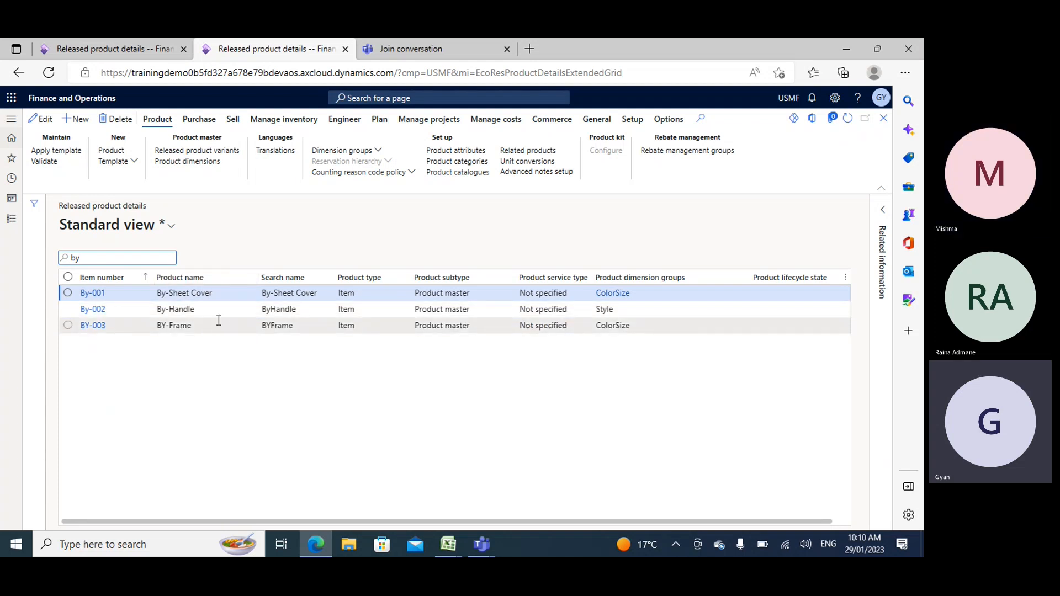
click(107, 46)
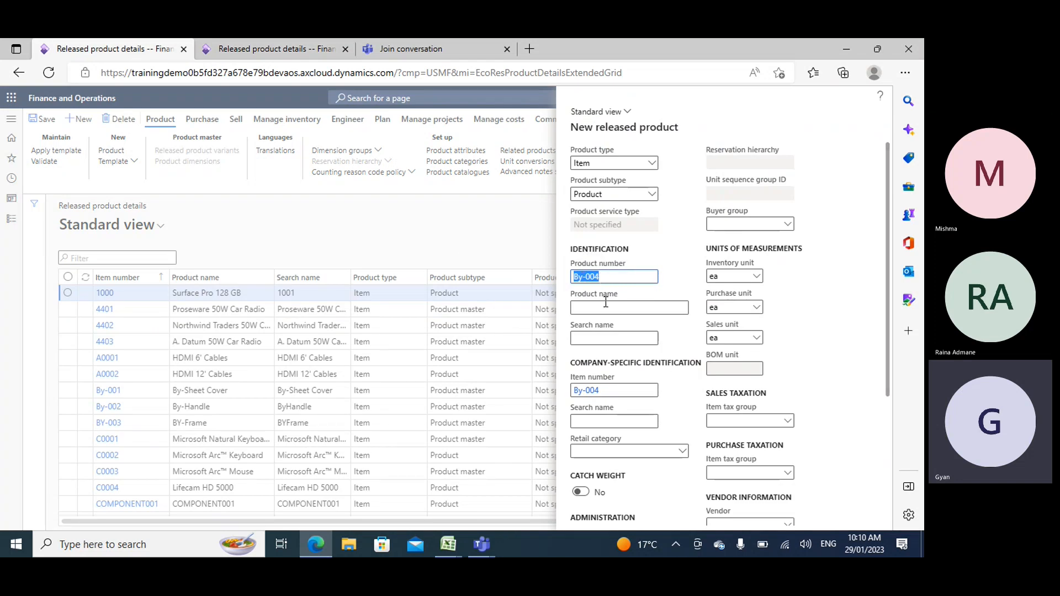
Check the bicycle components in the Book2 workbook and name the new product By-Pedels in Finance and Operations.
click(458, 543)
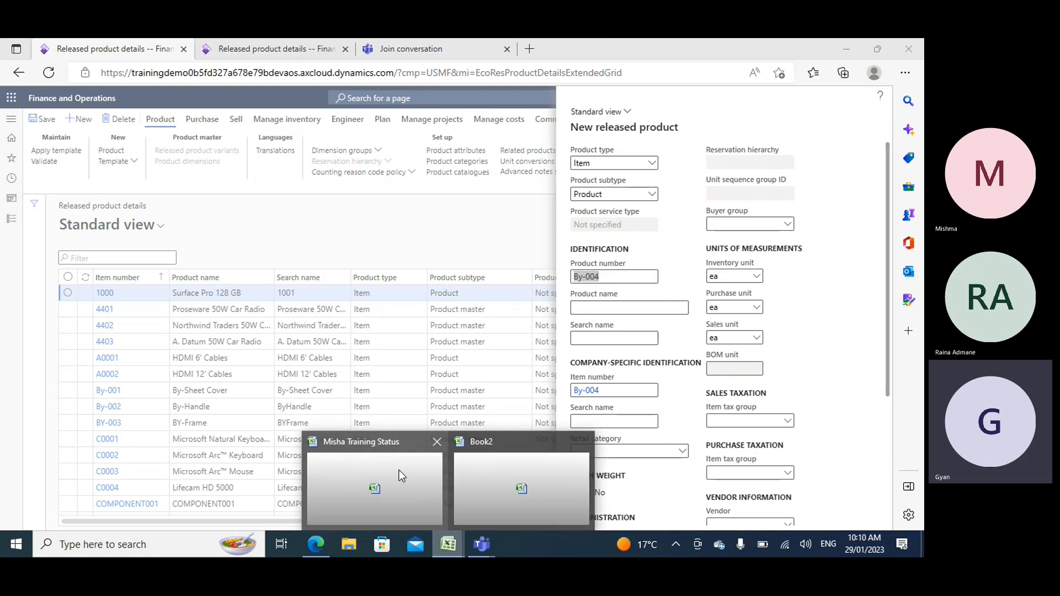
click(463, 468)
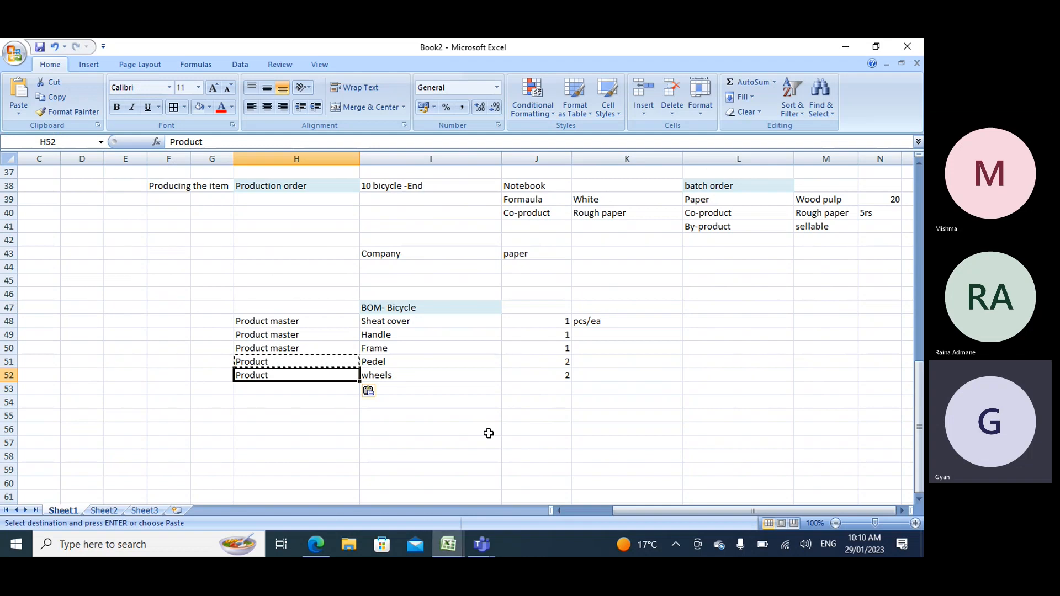
click(323, 544)
click(599, 307)
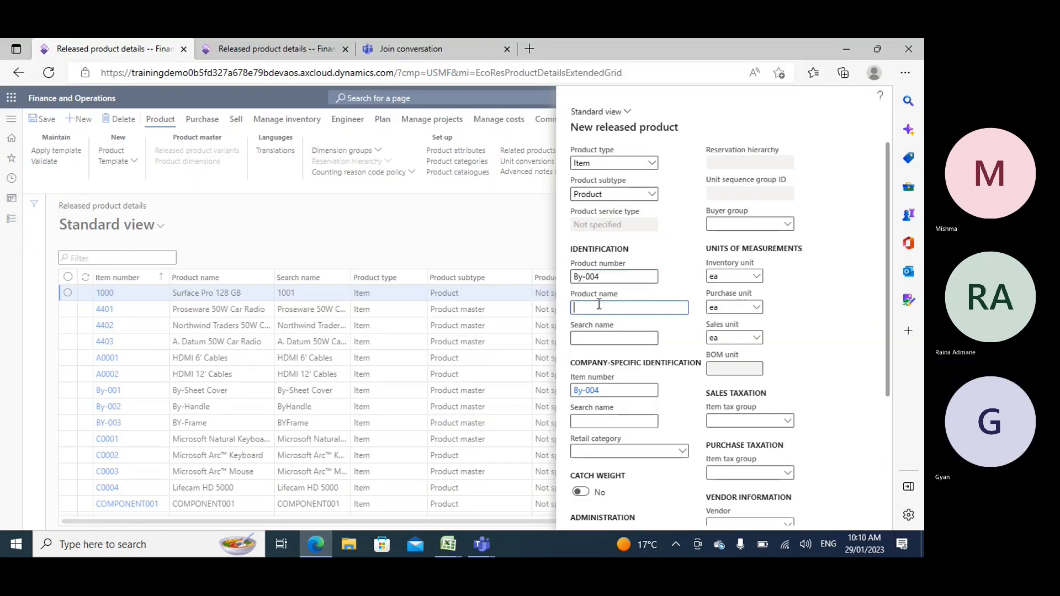
text(By-Pedels)
Copy the product name By-Pedels into the search name under Identification.
triple_click(625, 309)
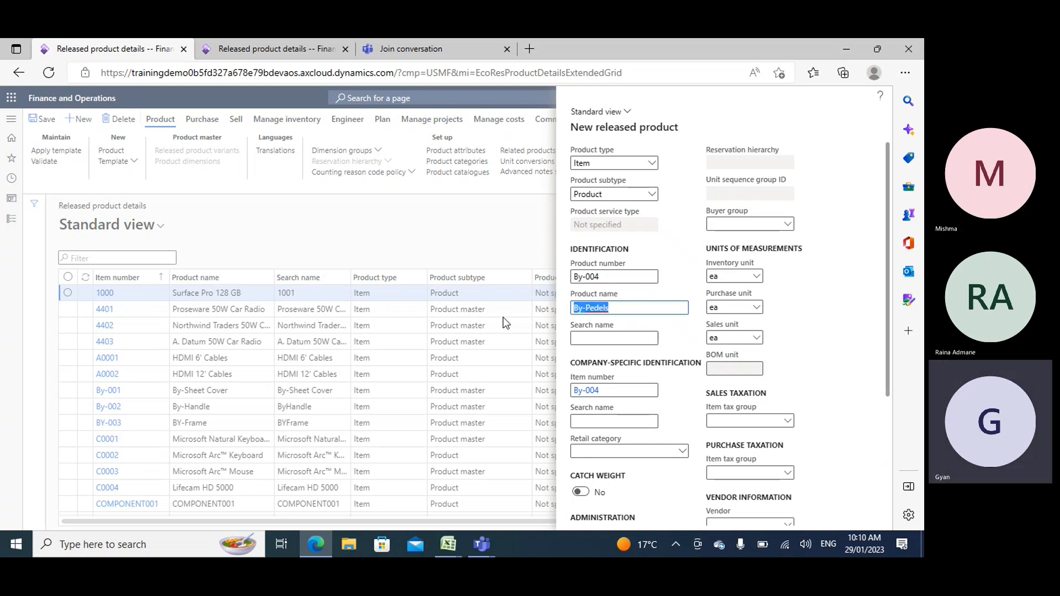
key(ctrl+c)
click(613, 339)
key(ctrl+v)
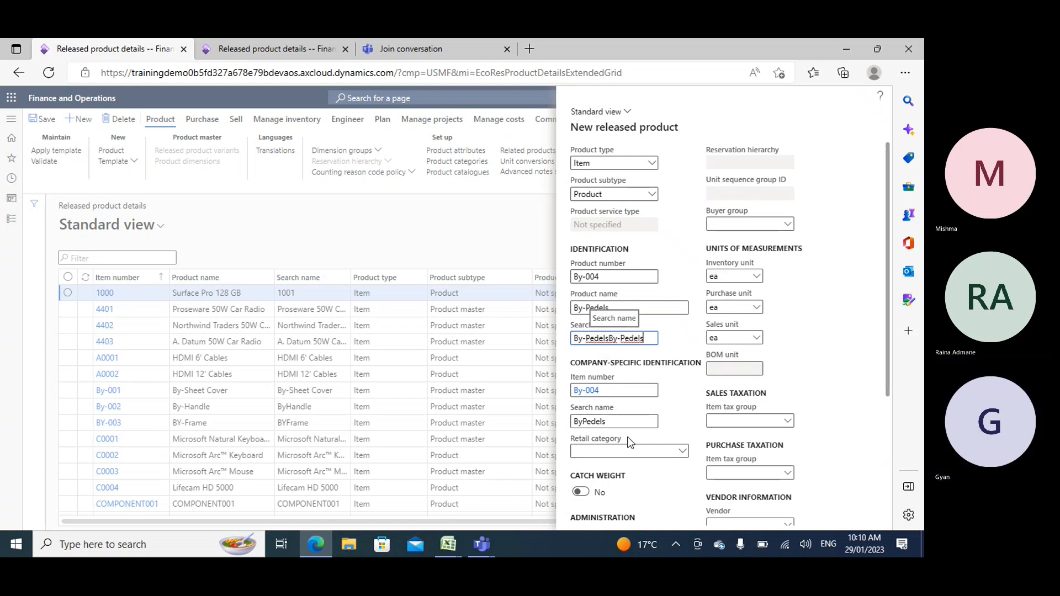
Set the item model group to FIFO and the item group to Audio.
scroll(629, 442, down, 3)
click(653, 428)
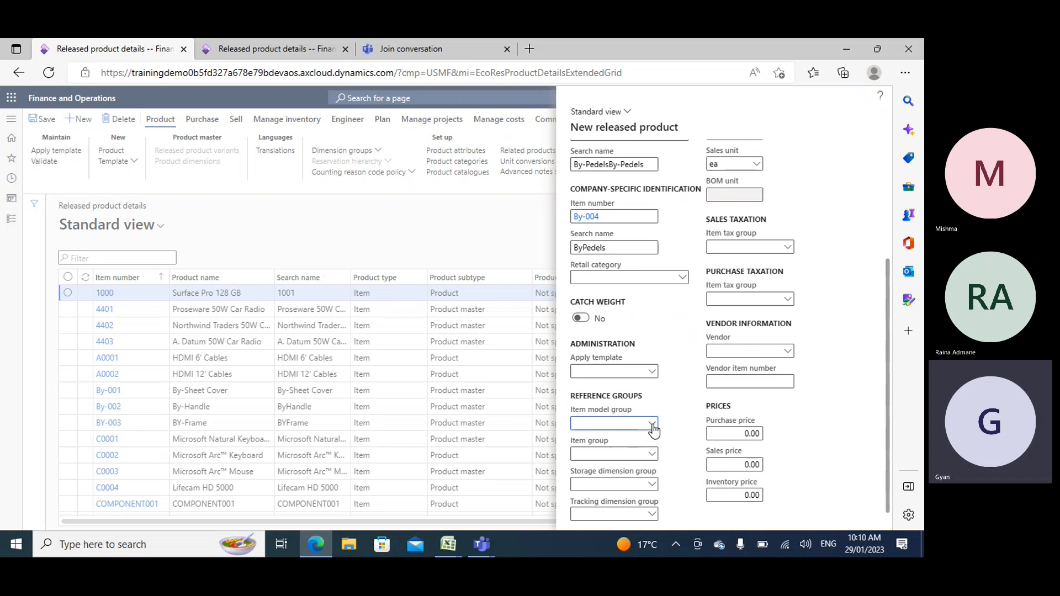
click(652, 424)
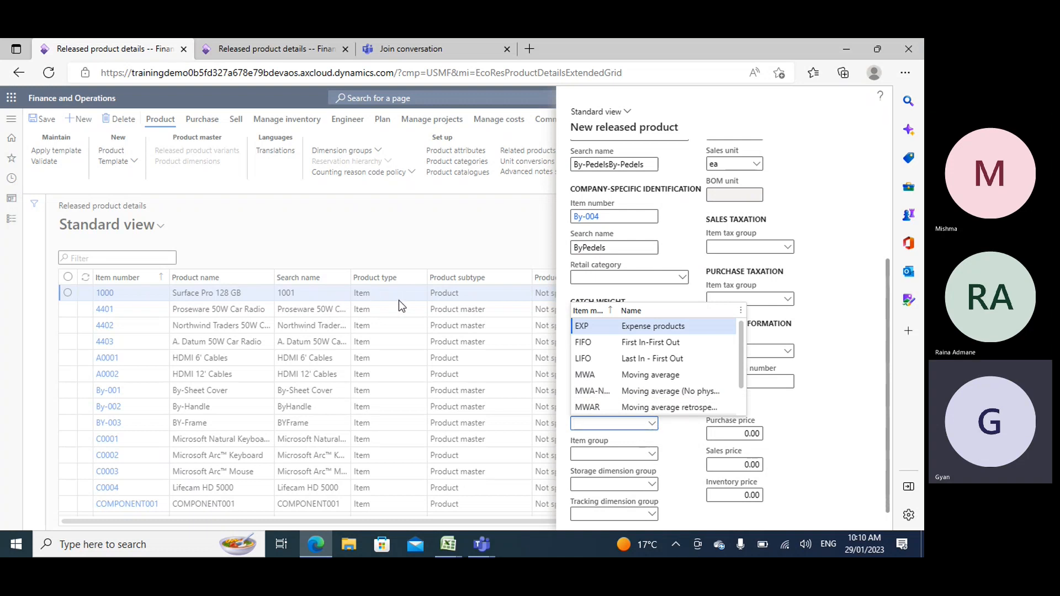
click(593, 342)
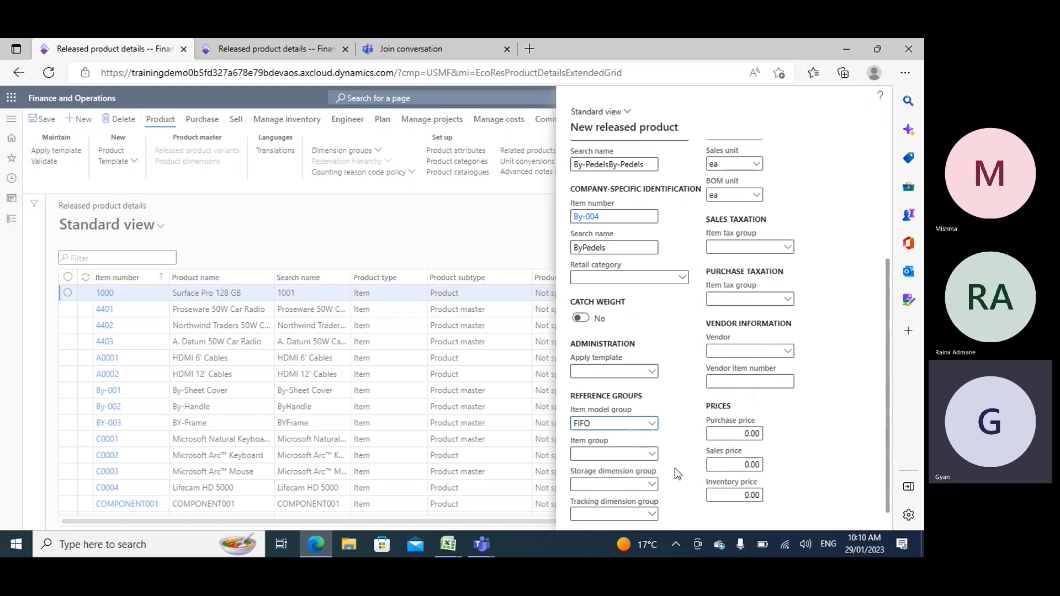
click(652, 454)
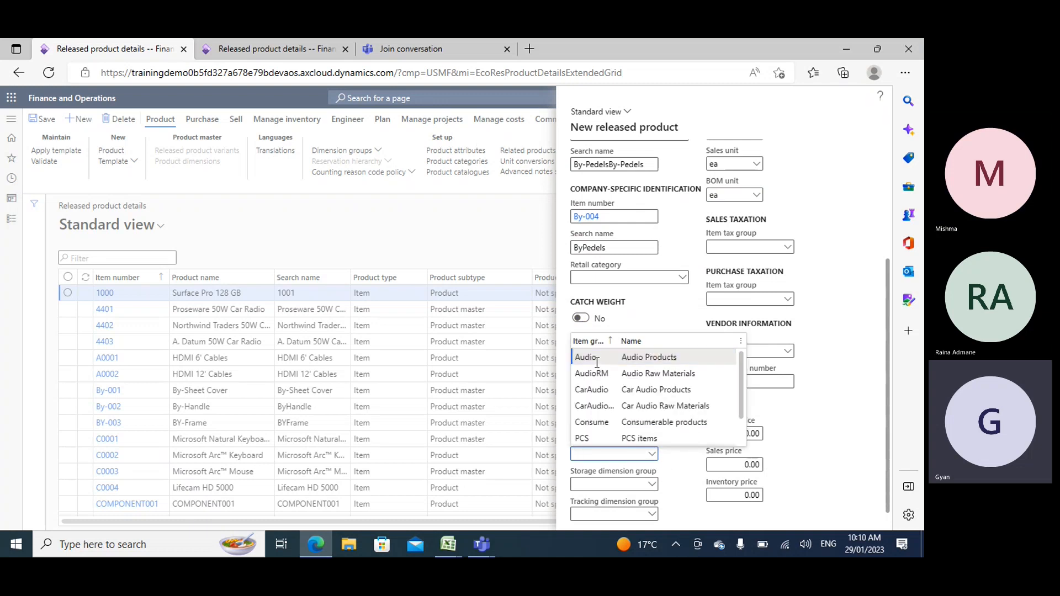
click(734, 357)
scroll(663, 396, down, 1)
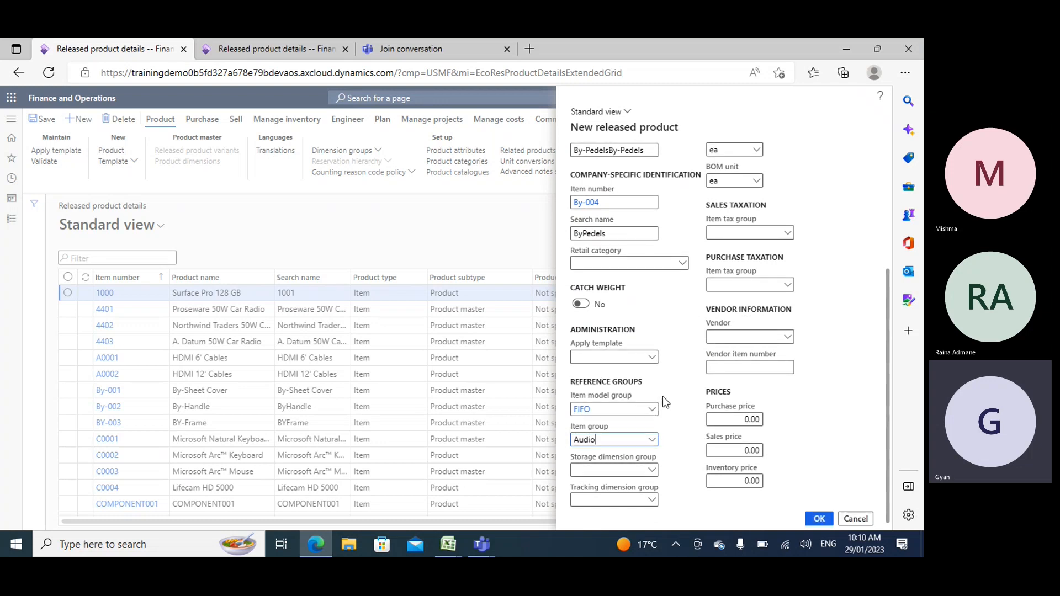
Set the storage dimension group to SiteWH and the tracking dimension group to None, and create and validate product By-004.
click(639, 468)
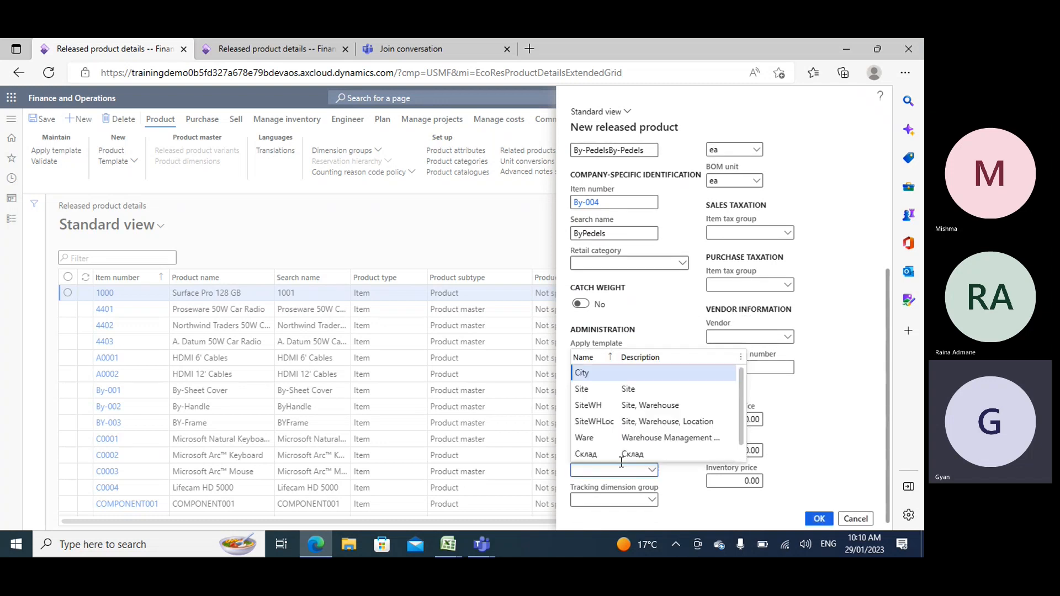
click(576, 405)
click(651, 499)
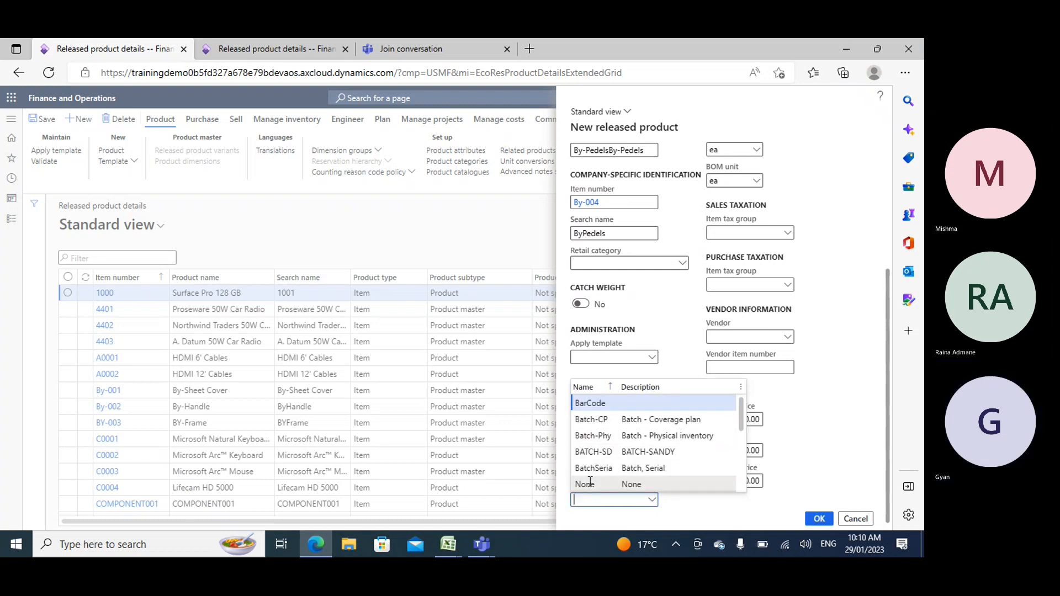
key(Return)
scroll(823, 323, up, 3)
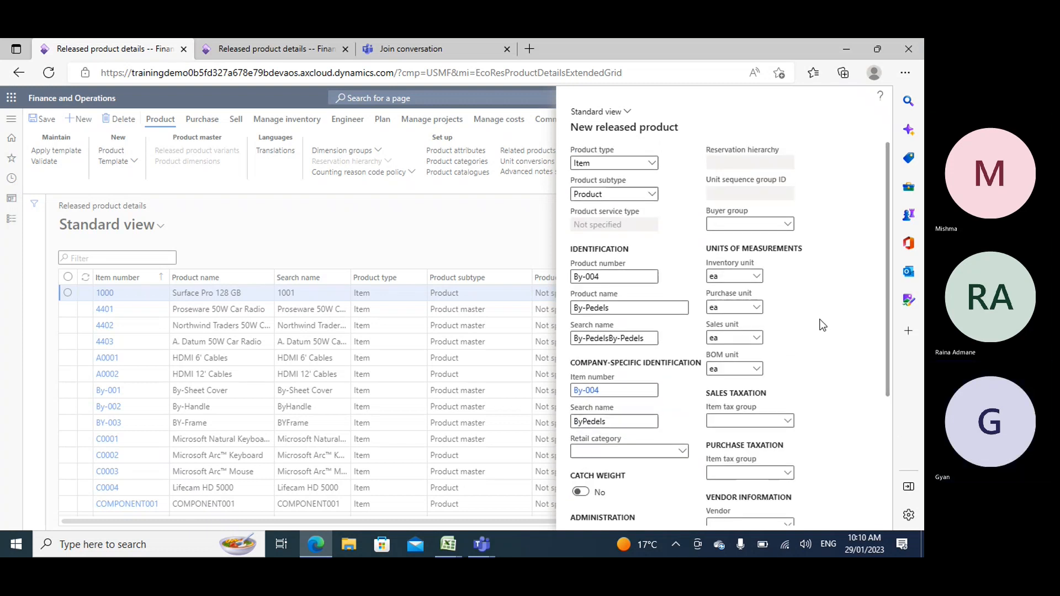
scroll(793, 248, down, 3)
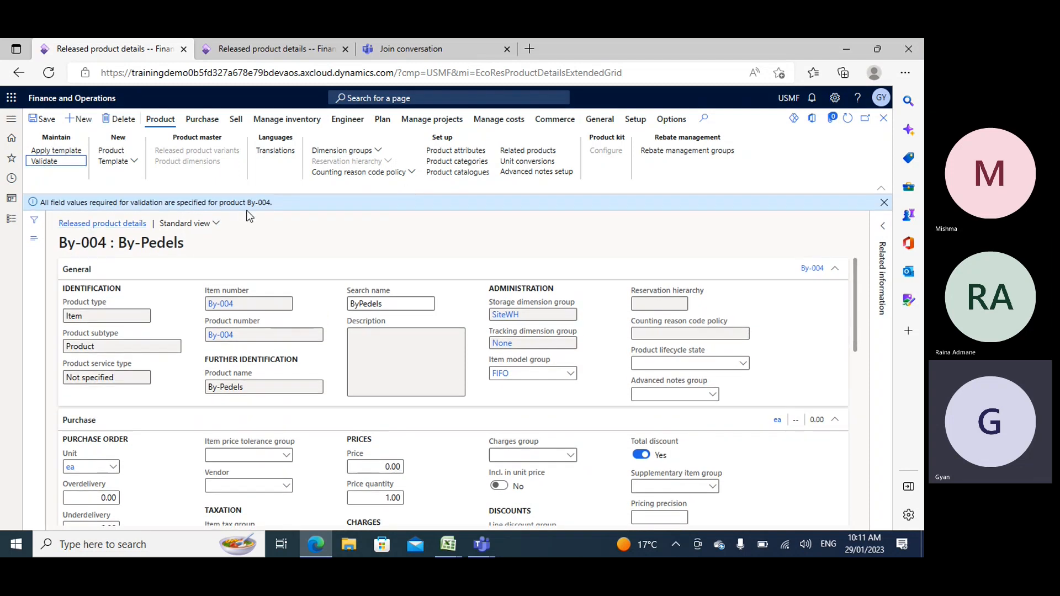
Refresh the filtered released products list in the duplicate tab and check the remaining bicycle components in the Book2 workbook.
click(271, 48)
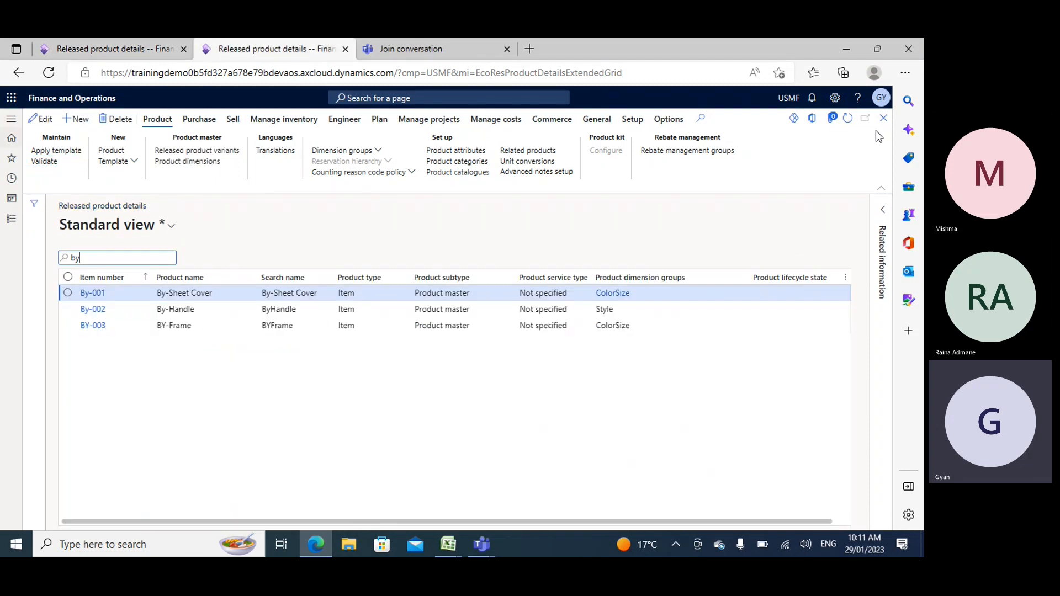
click(848, 119)
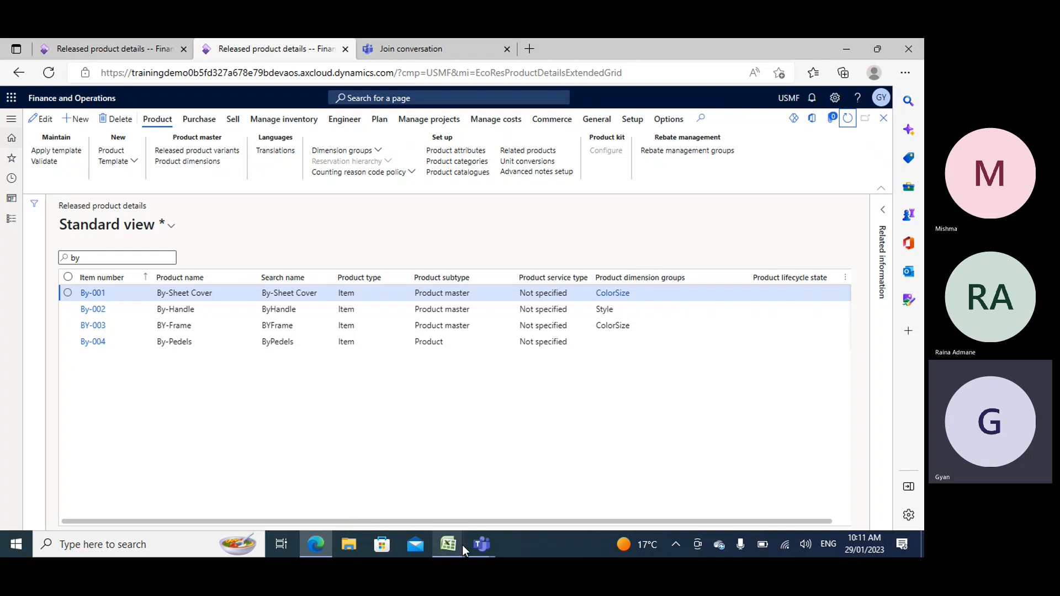
mouse_move(459, 545)
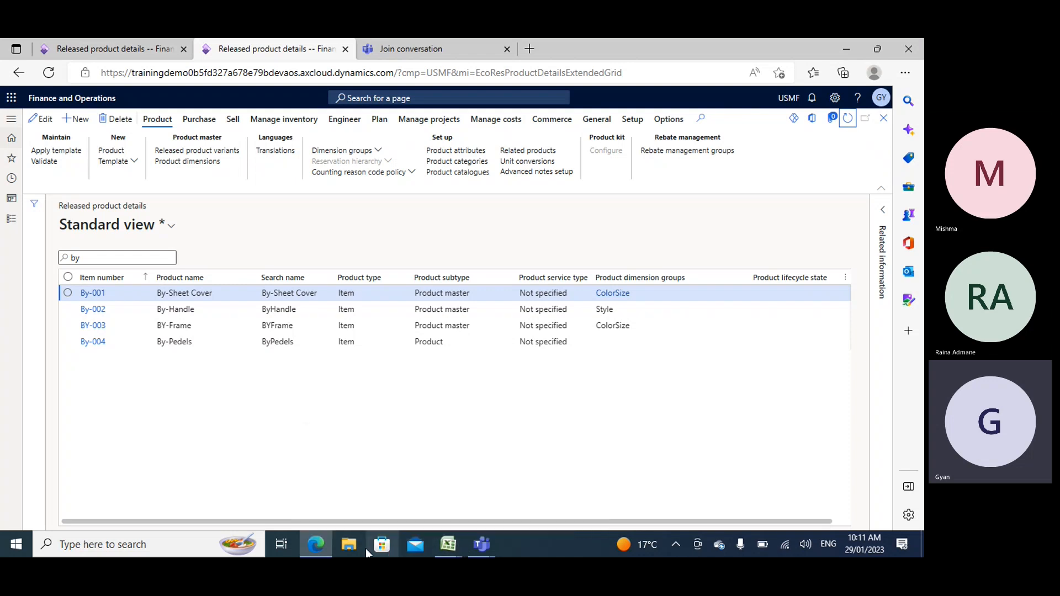
click(492, 488)
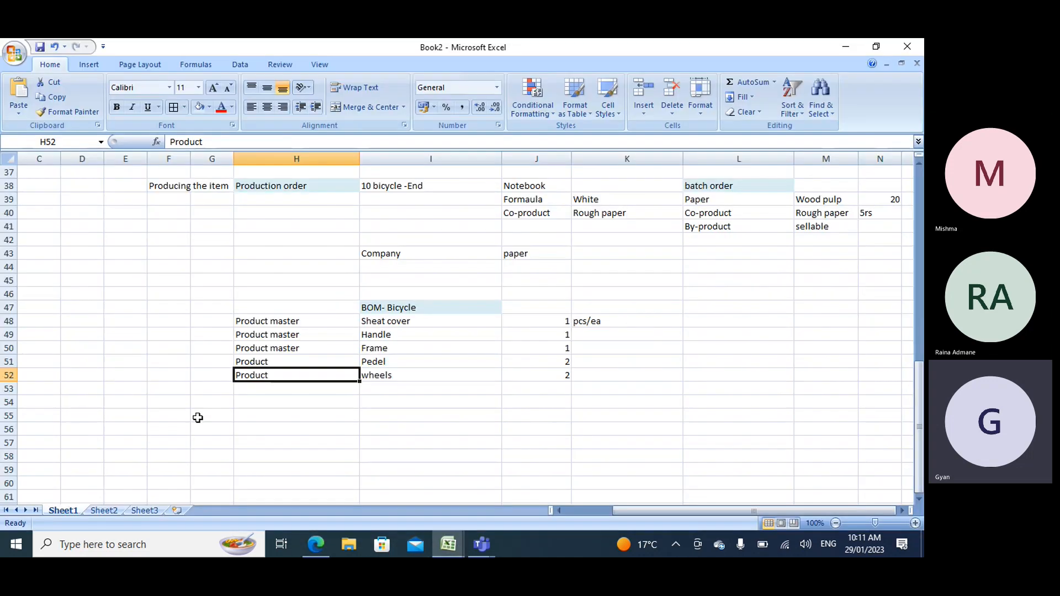
Switch to Finance and Operations and start a new released product with product number By-005 and product name By-Wheels.
click(317, 543)
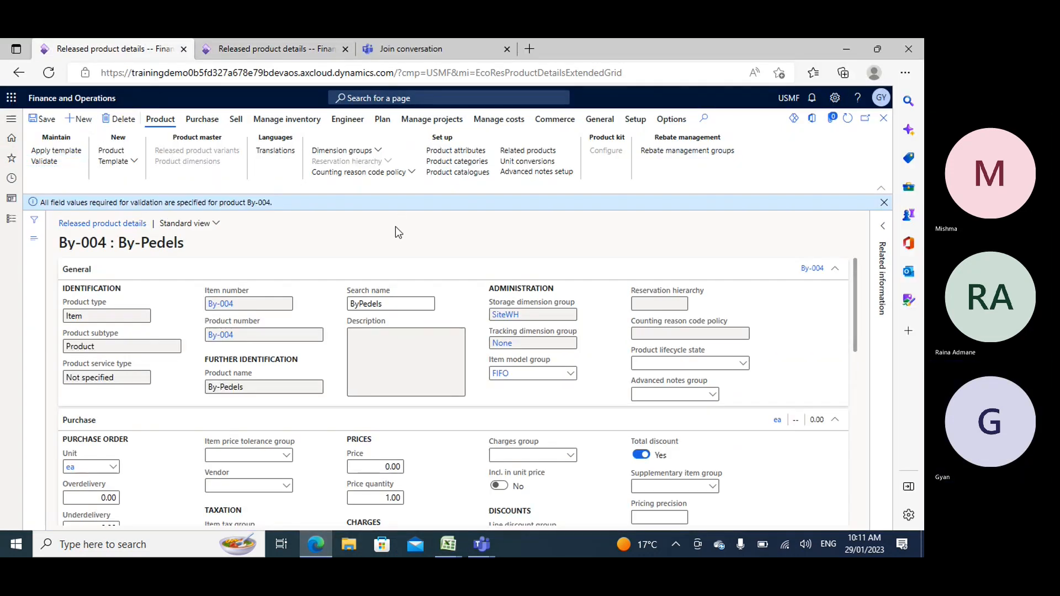
key(alt+n)
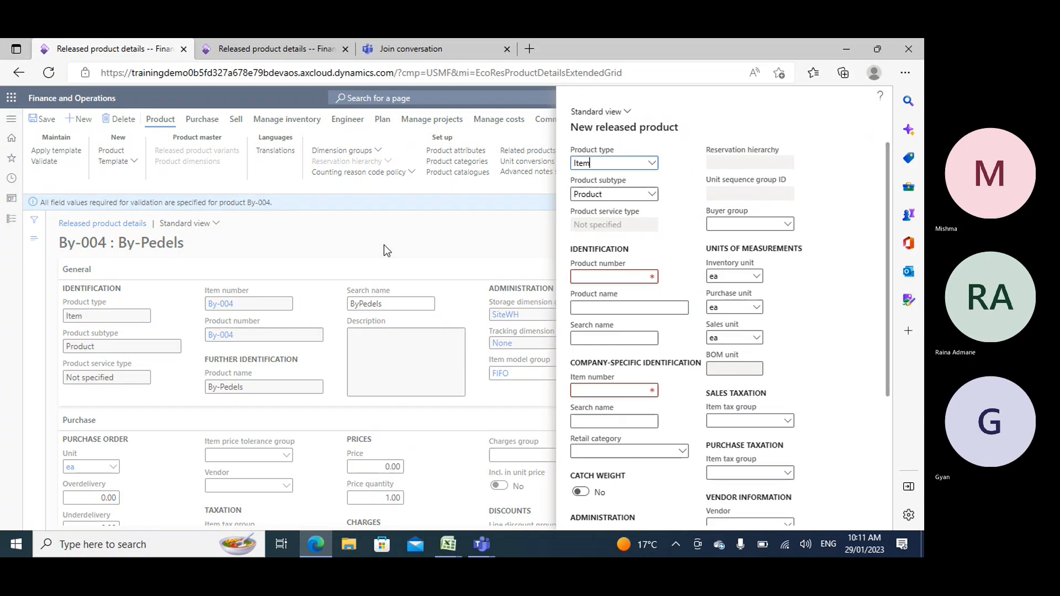
click(603, 276)
text(By-005)
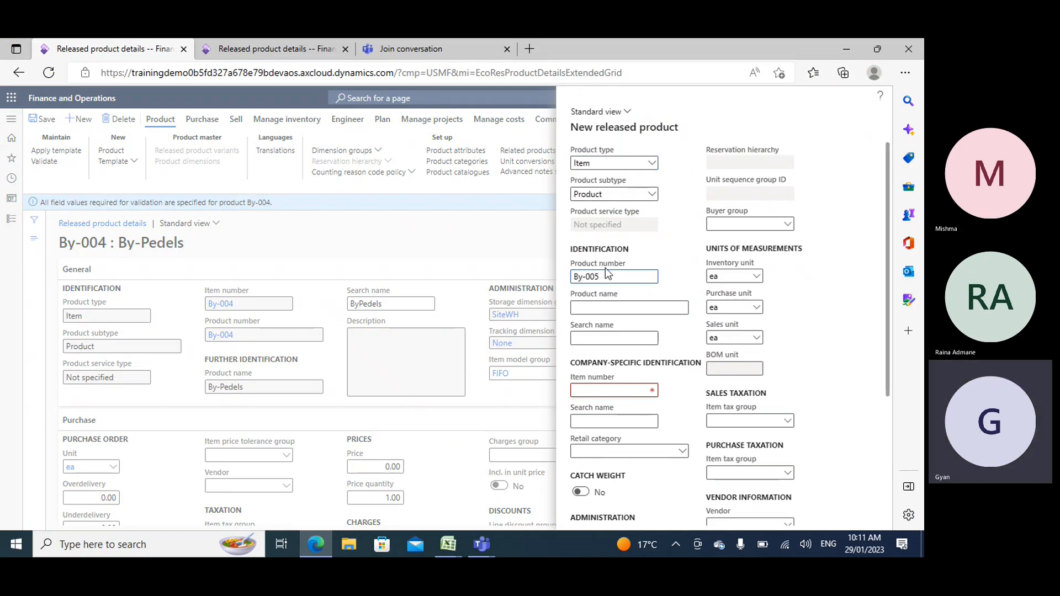
click(612, 309)
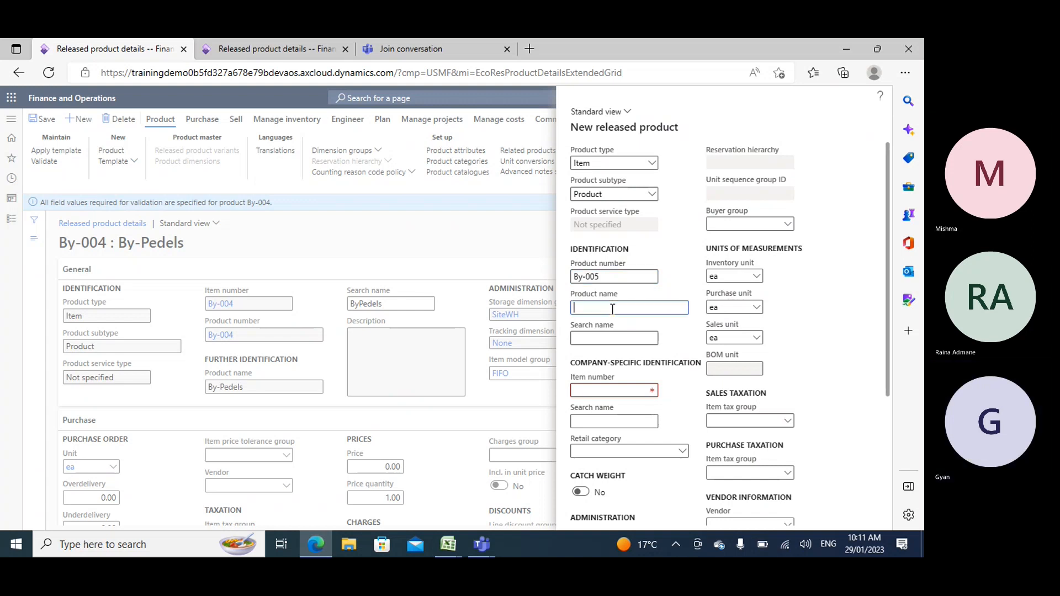
text(By-005)
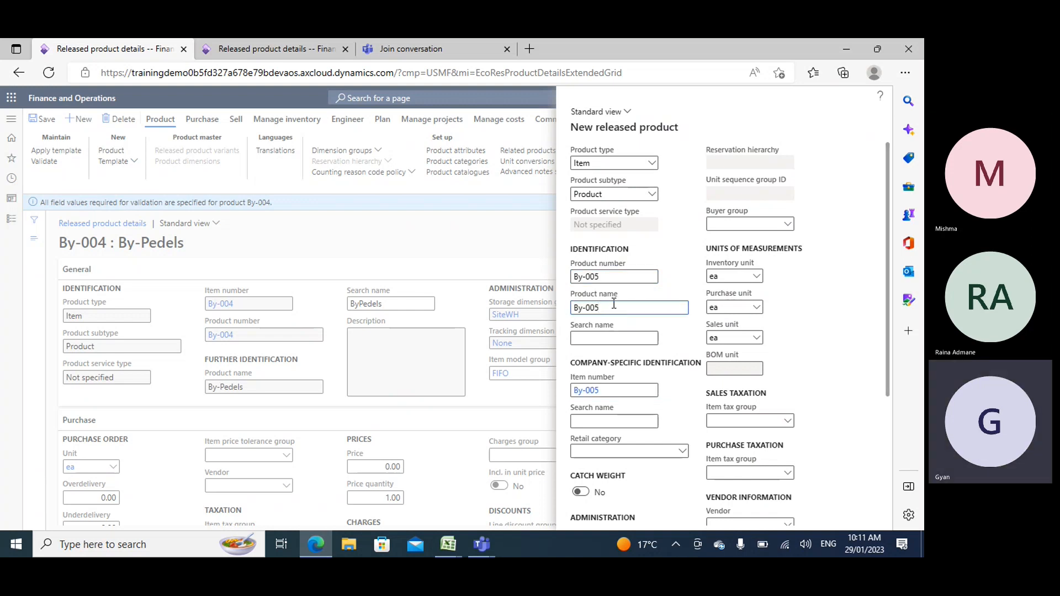
key(BackSpace)
key(BackSpace)
key(BackSpace)
text(Wheels)
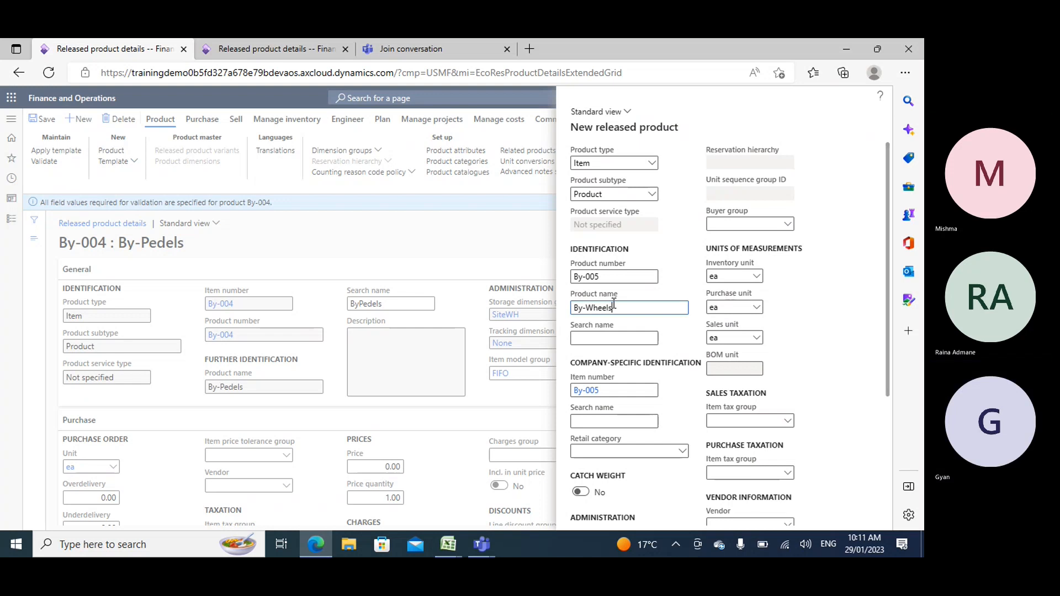
Copy the product name By-Wheels into the search name under Identification.
drag(621, 304, 572, 308)
key(ctrl+c)
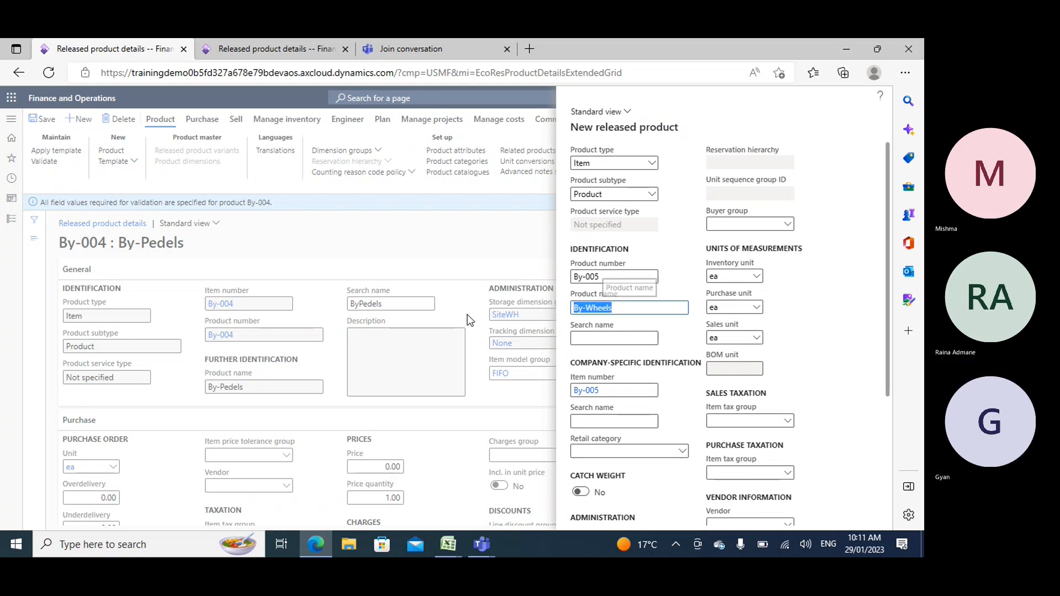
click(577, 337)
key(ctrl+v)
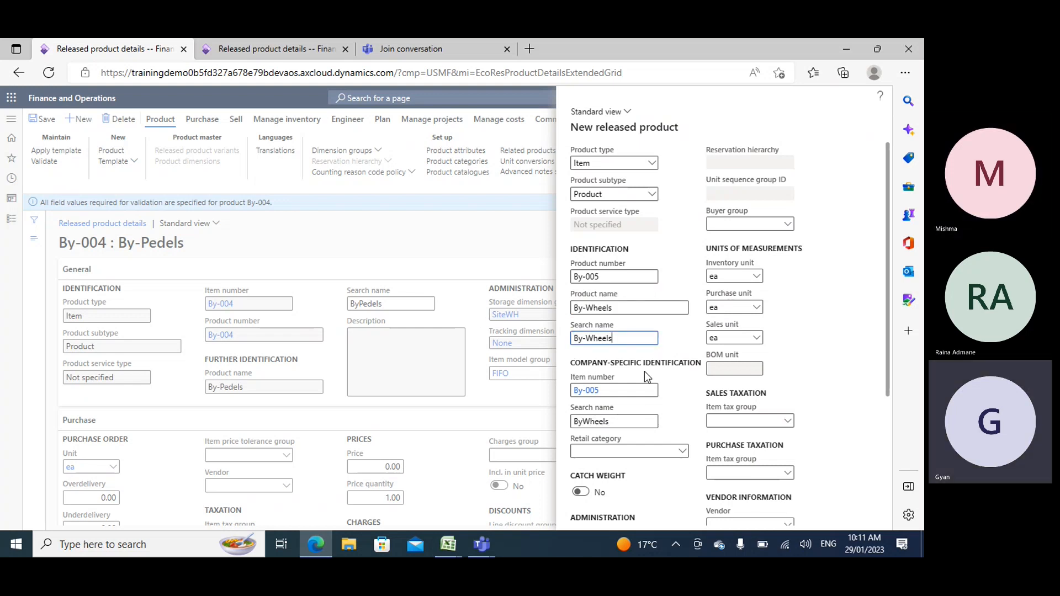
Set the item model group to FIFO and the item group to Audio for product By-005.
scroll(644, 371, down, 3)
click(649, 410)
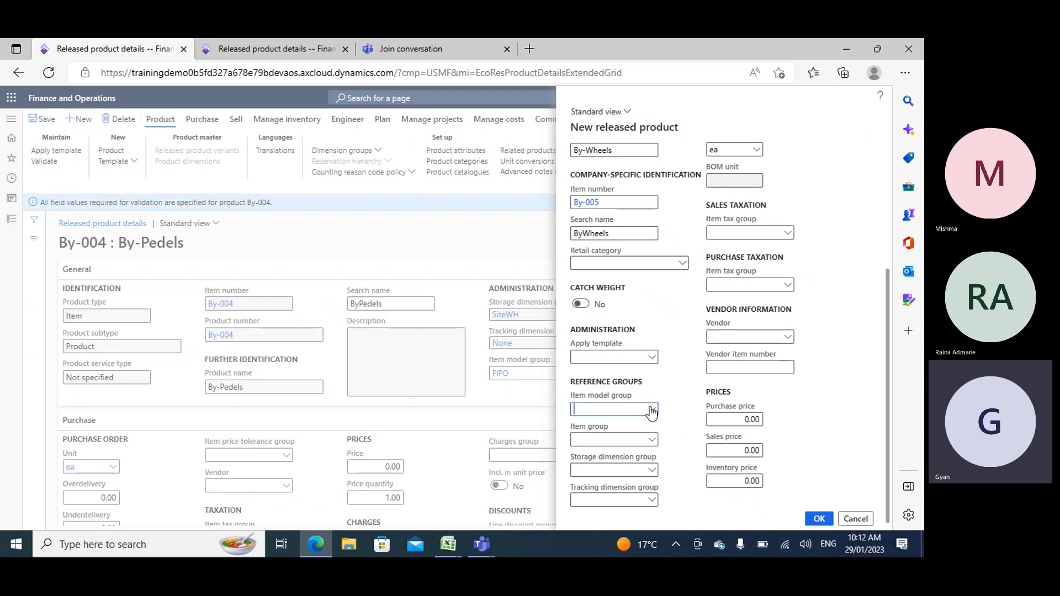
click(652, 409)
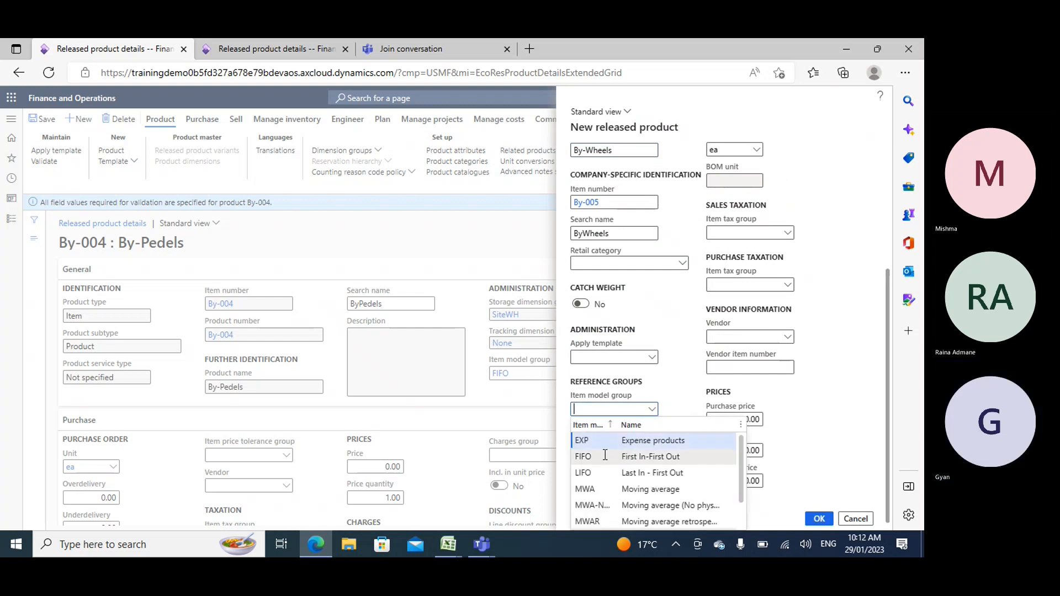
click(677, 455)
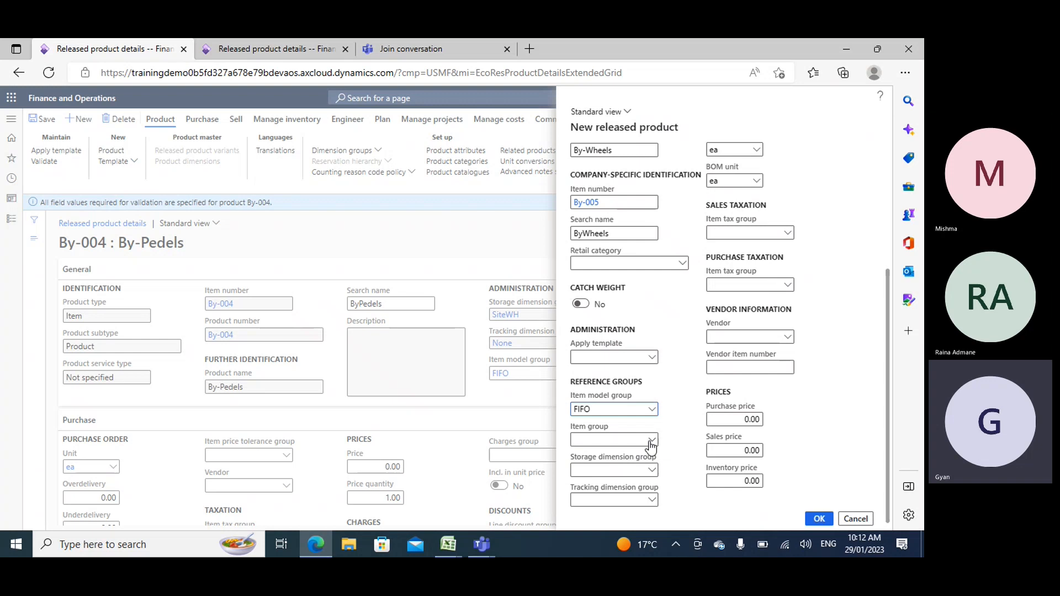
click(653, 441)
click(653, 440)
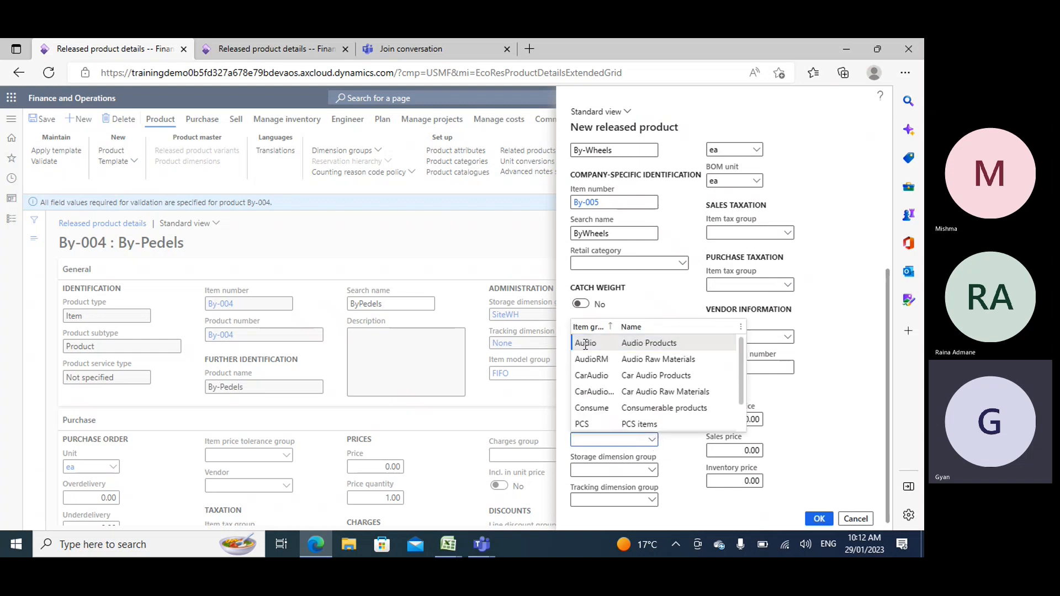
click(630, 349)
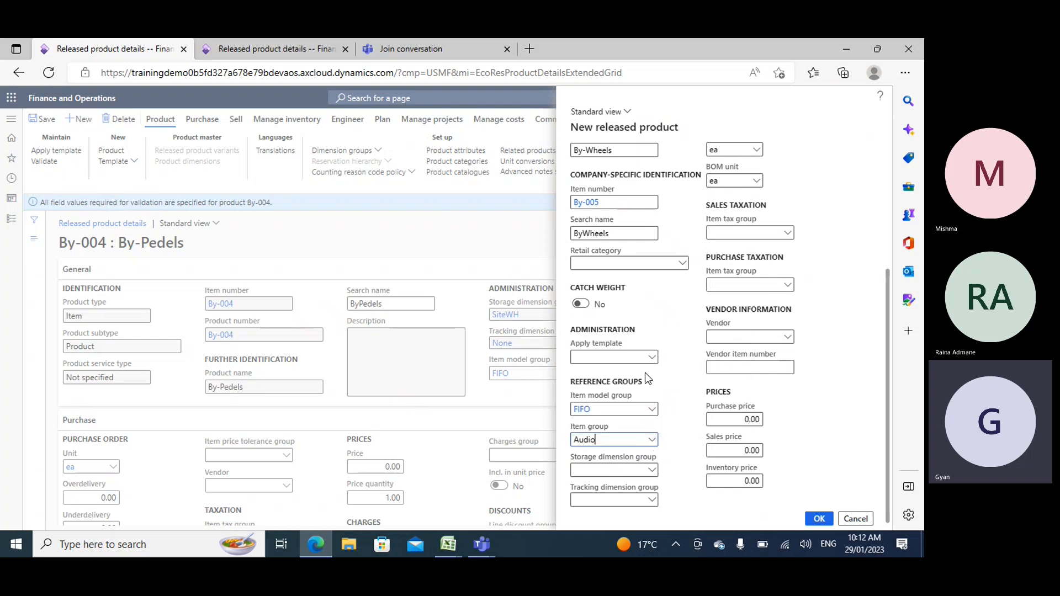
Set the storage dimension group to SiteWH and the tracking dimension group to None for product By-005.
click(652, 470)
click(653, 470)
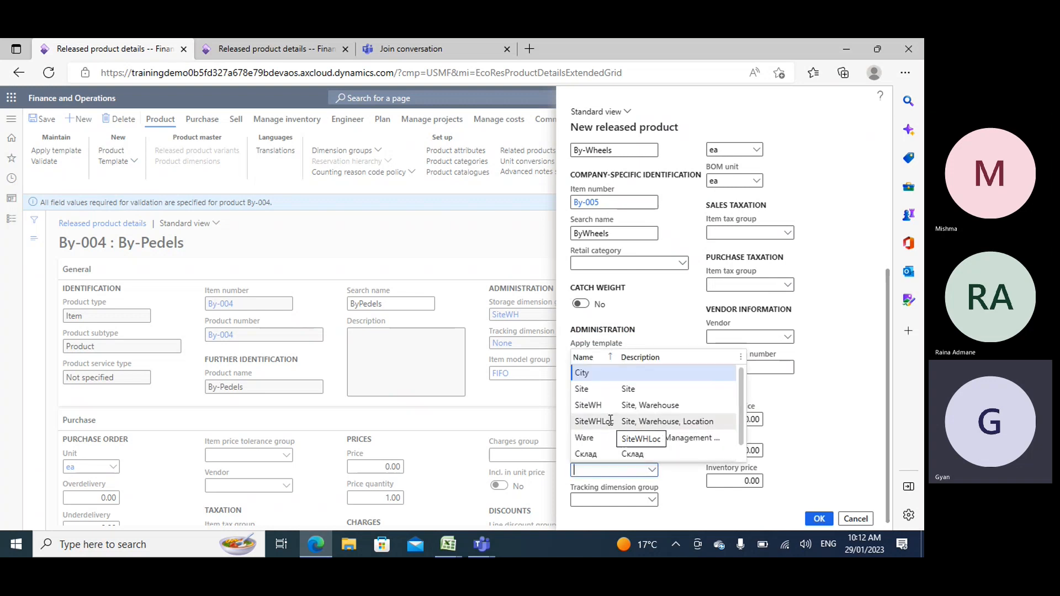
click(600, 406)
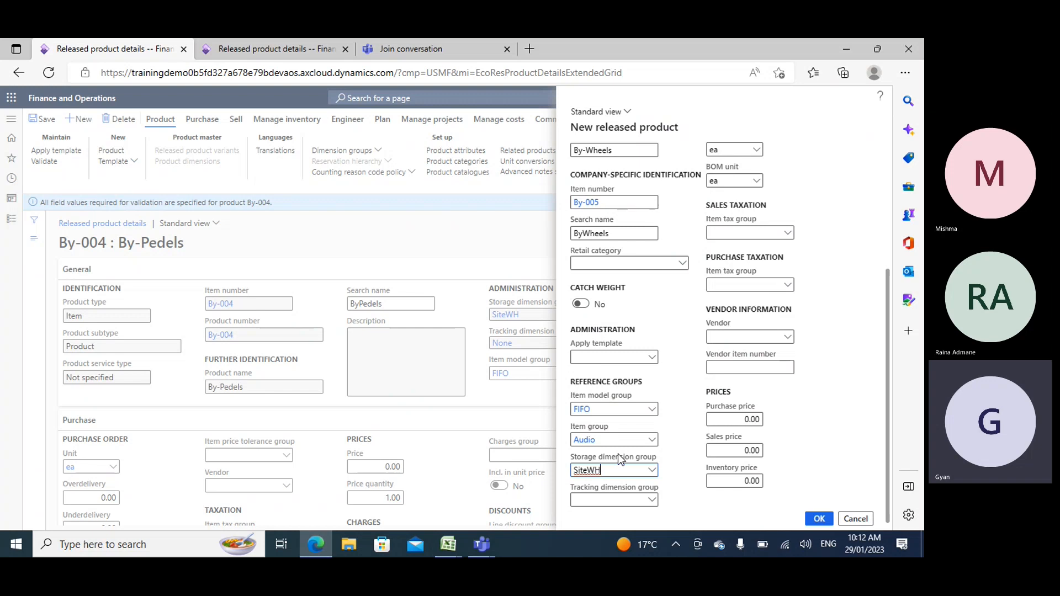
click(652, 501)
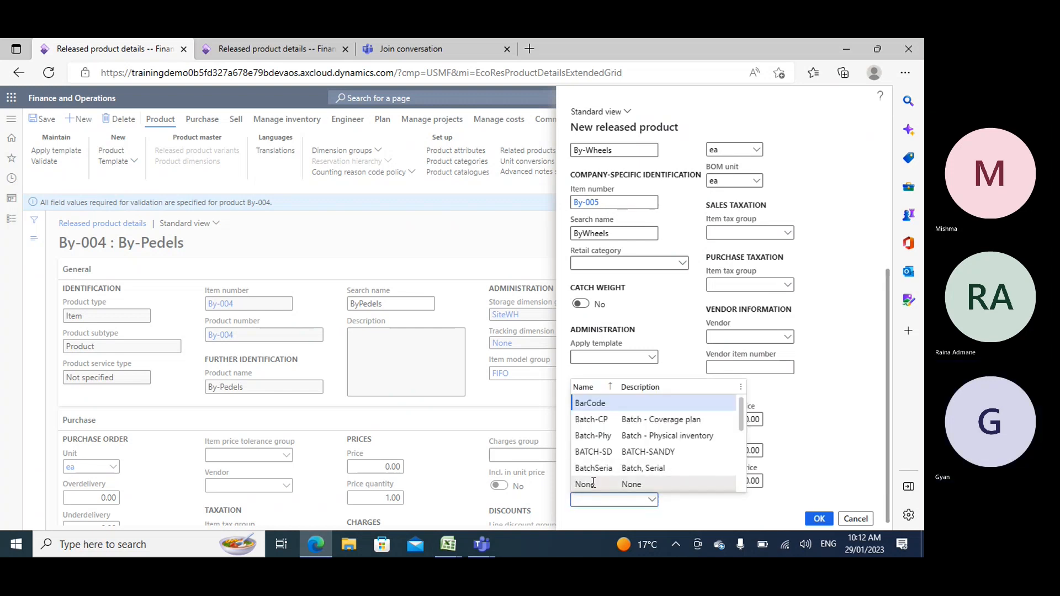
click(593, 484)
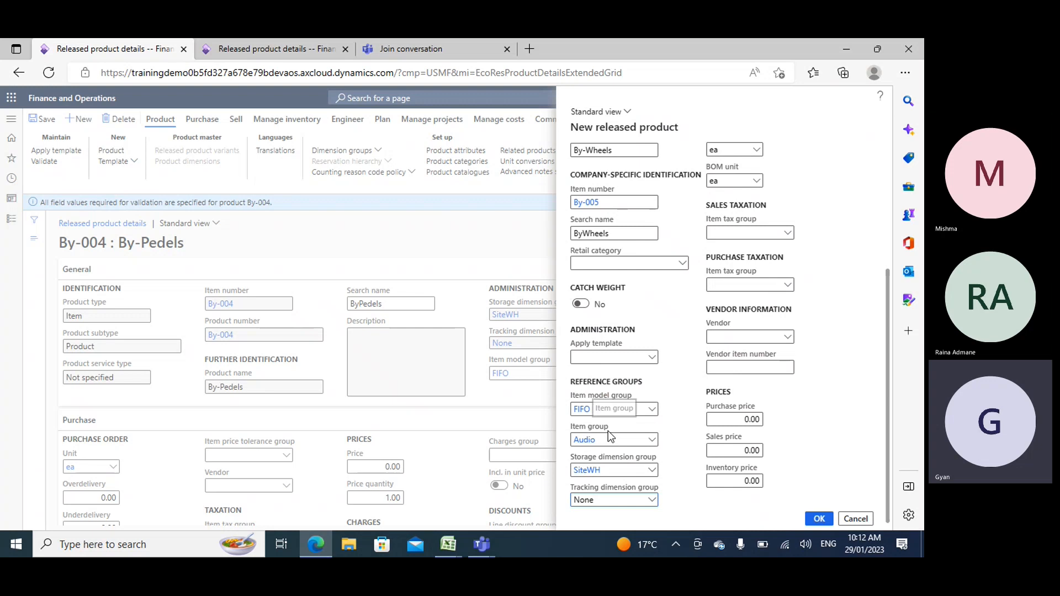
click(707, 369)
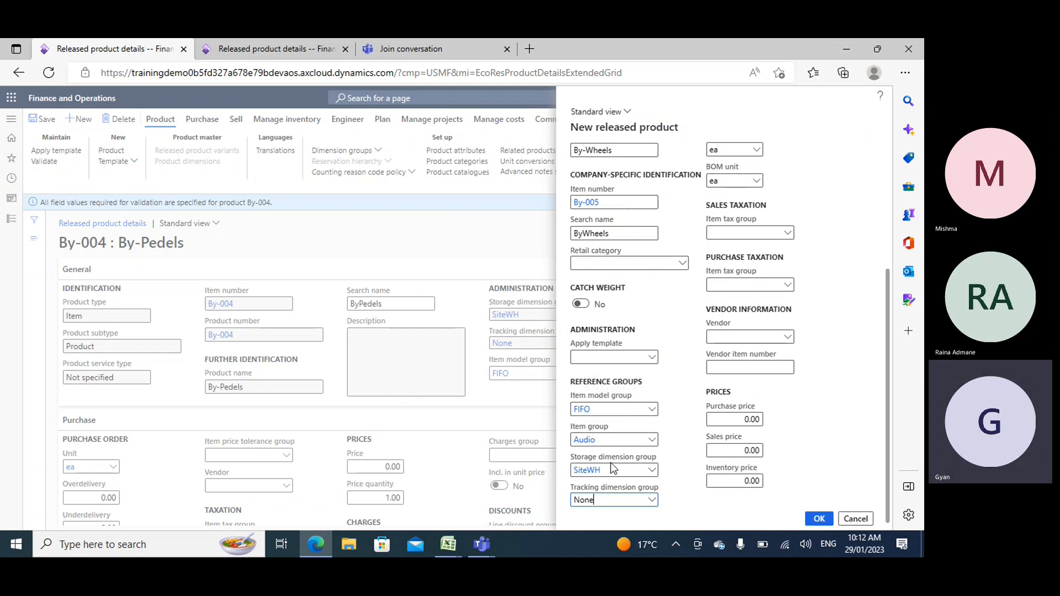
Review the new product form, then inspect the SiteWH and Ware storage dimension groups and their warehouse-specific setup.
scroll(647, 258, up, 5)
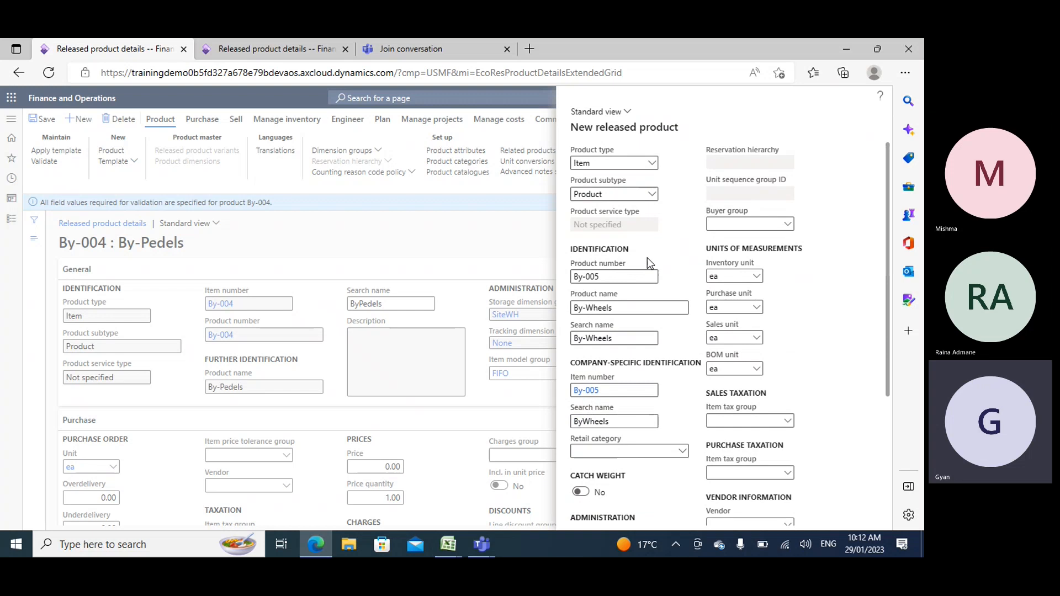
scroll(647, 260, down, 4)
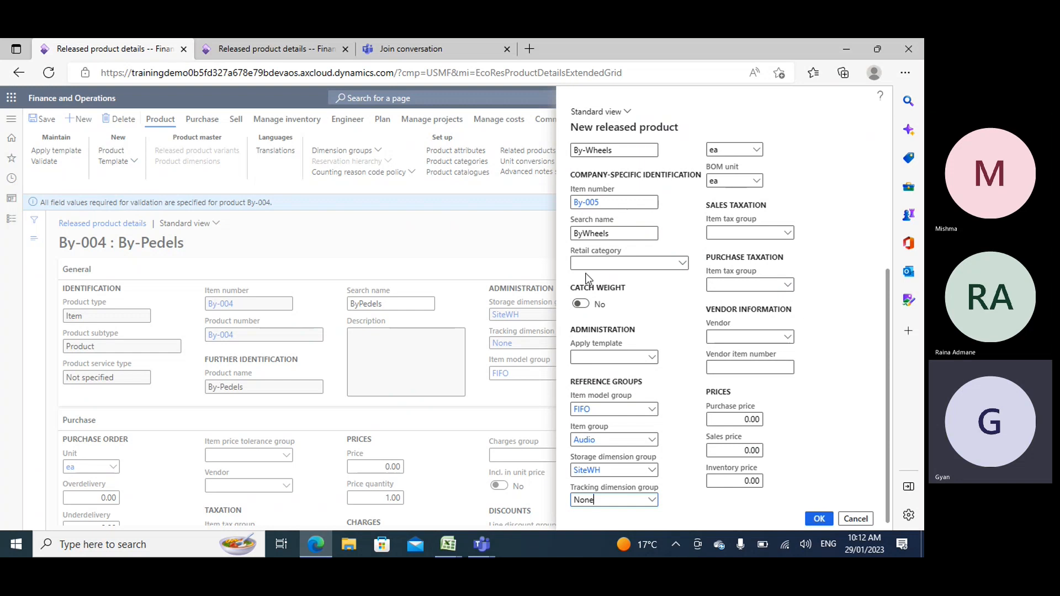
scroll(595, 267, up, 4)
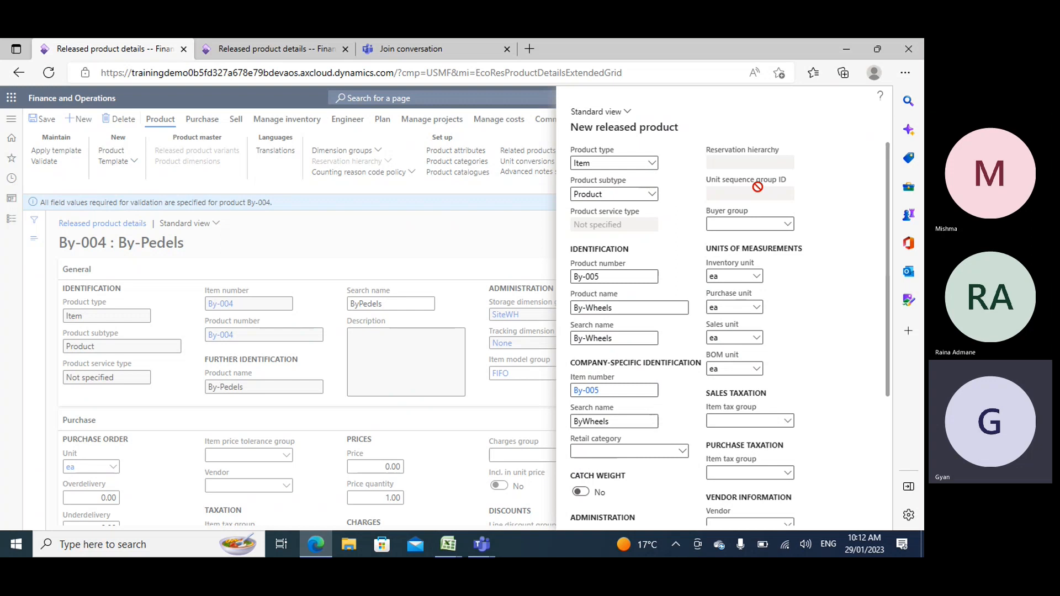
scroll(757, 187, down, 5)
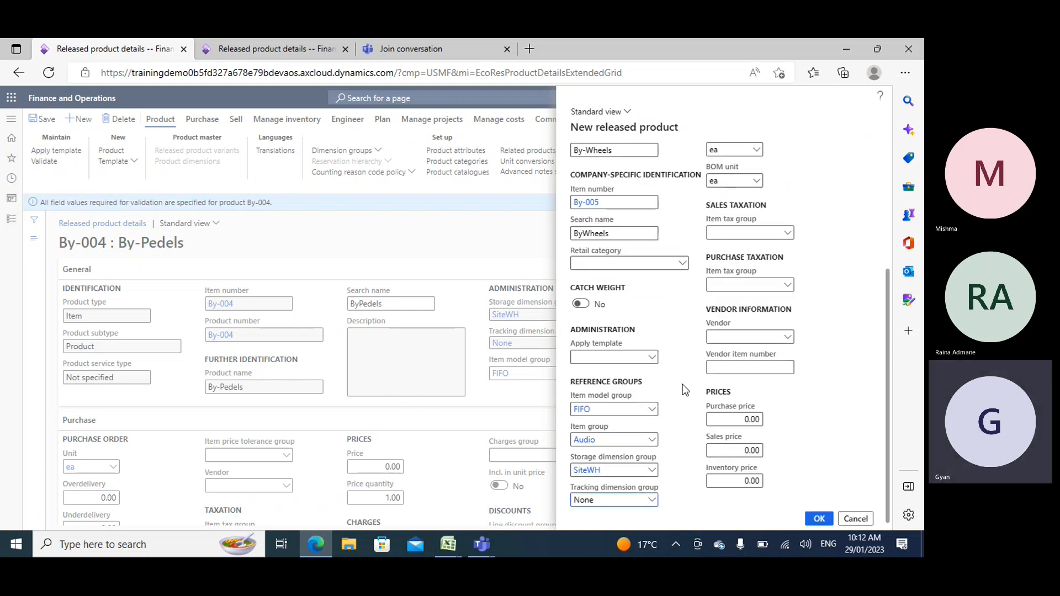
right_click(654, 470)
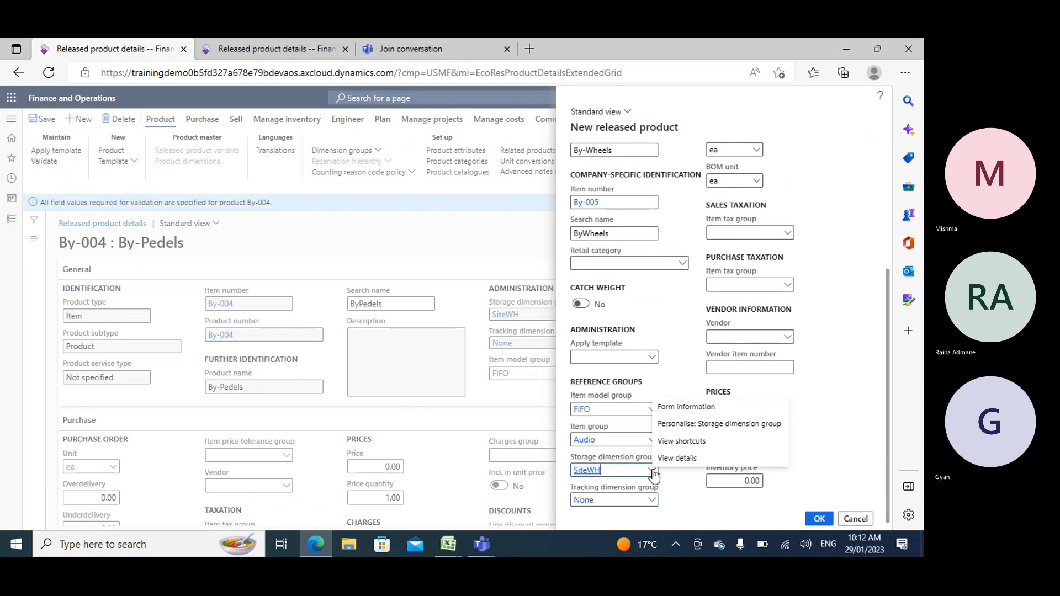
click(592, 458)
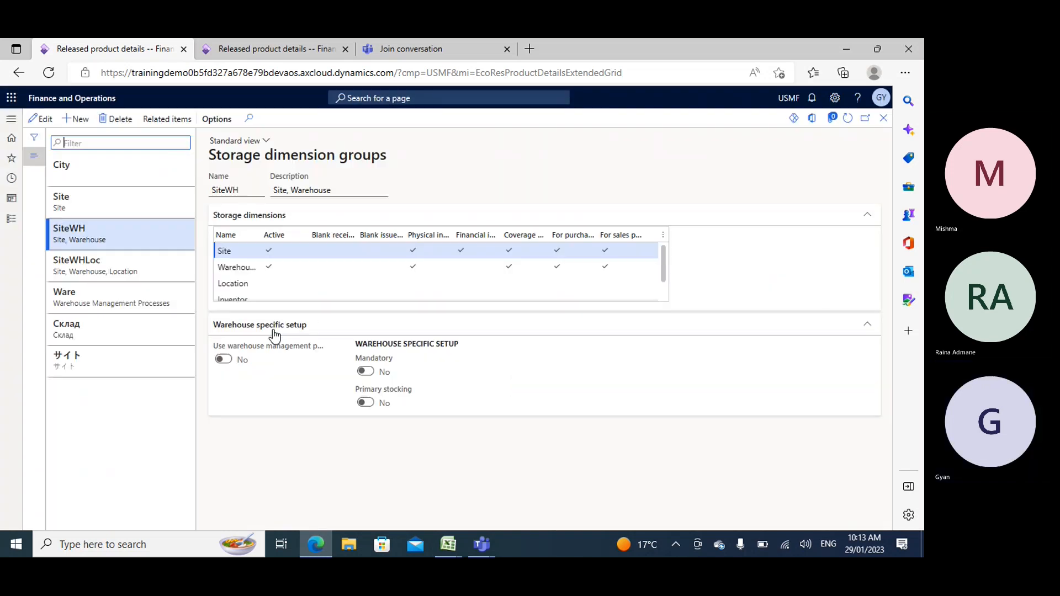
click(78, 298)
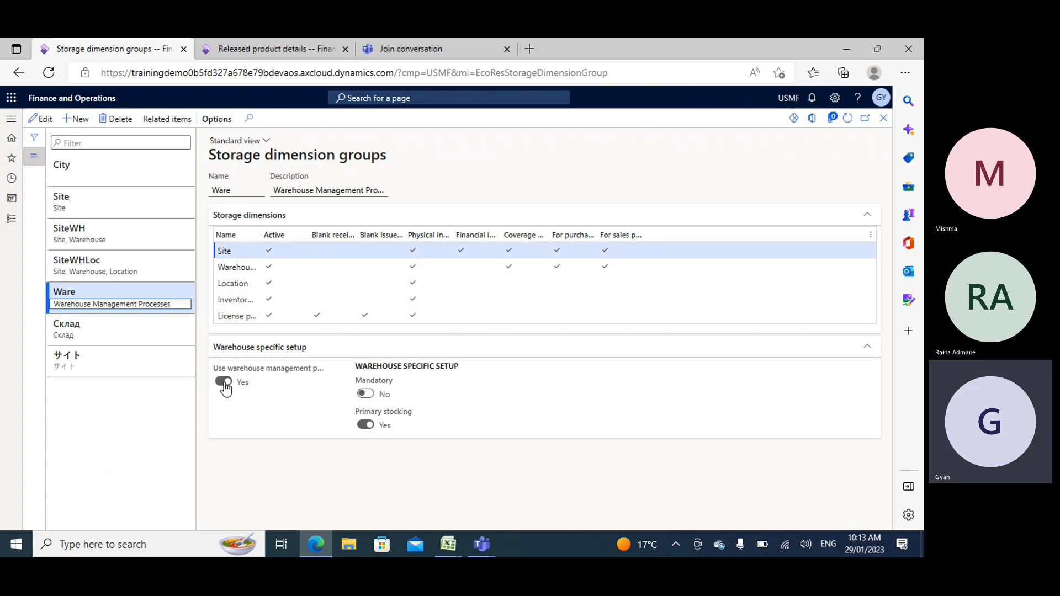
click(884, 117)
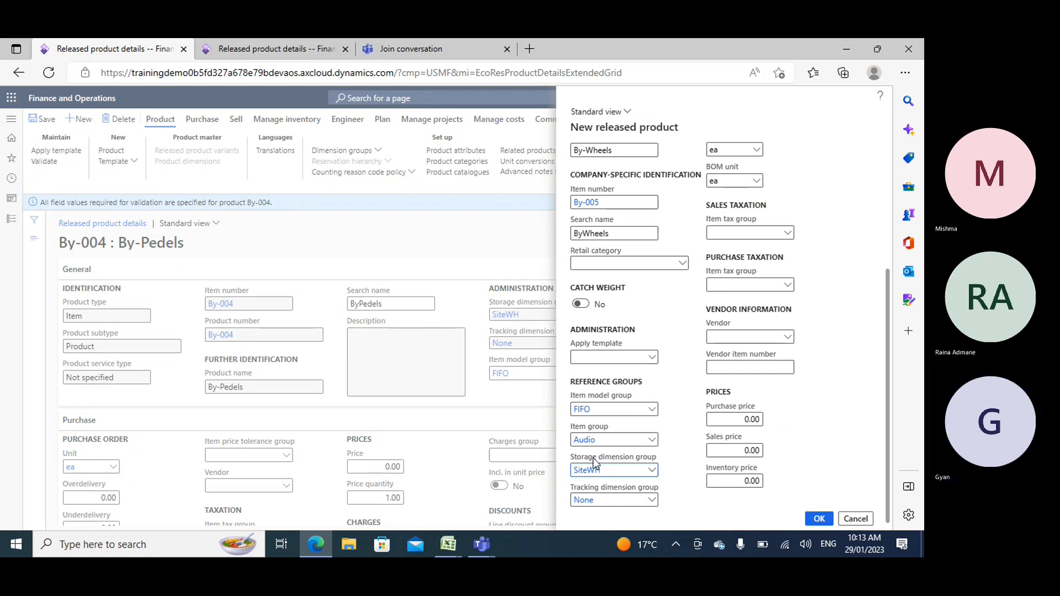
Change the storage dimension group to Ware, check the reservation hierarchy and unit sequence group fields, and create product By-005.
click(650, 471)
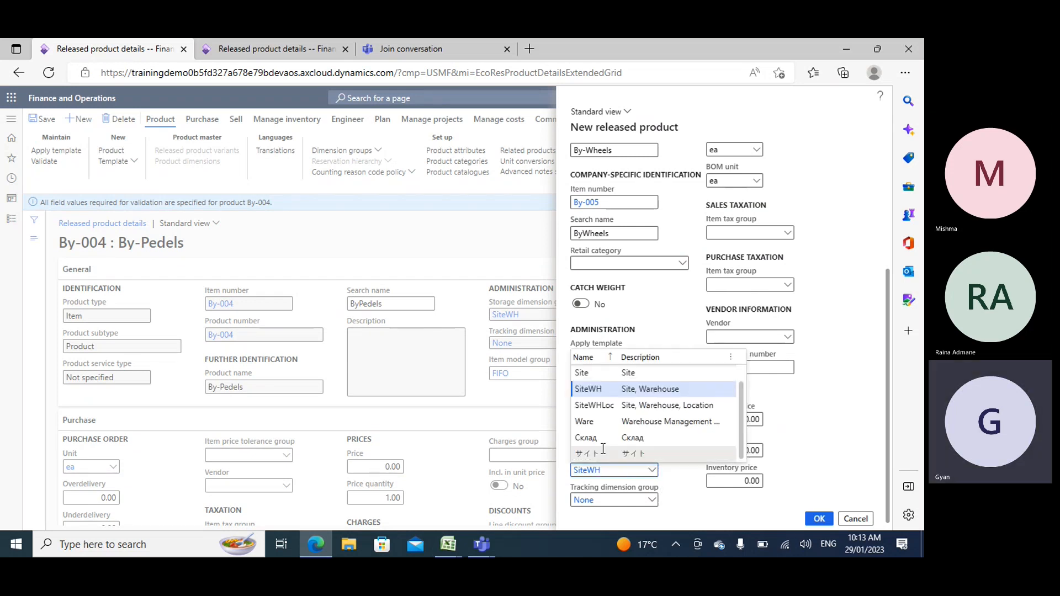
click(594, 421)
scroll(793, 375, up, 4)
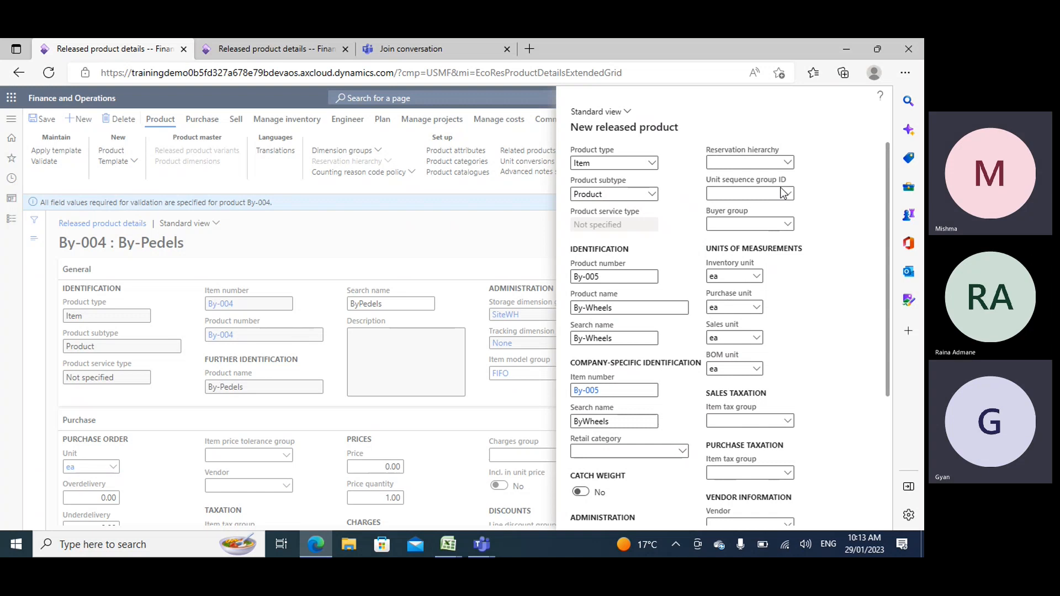
scroll(781, 292, down, 4)
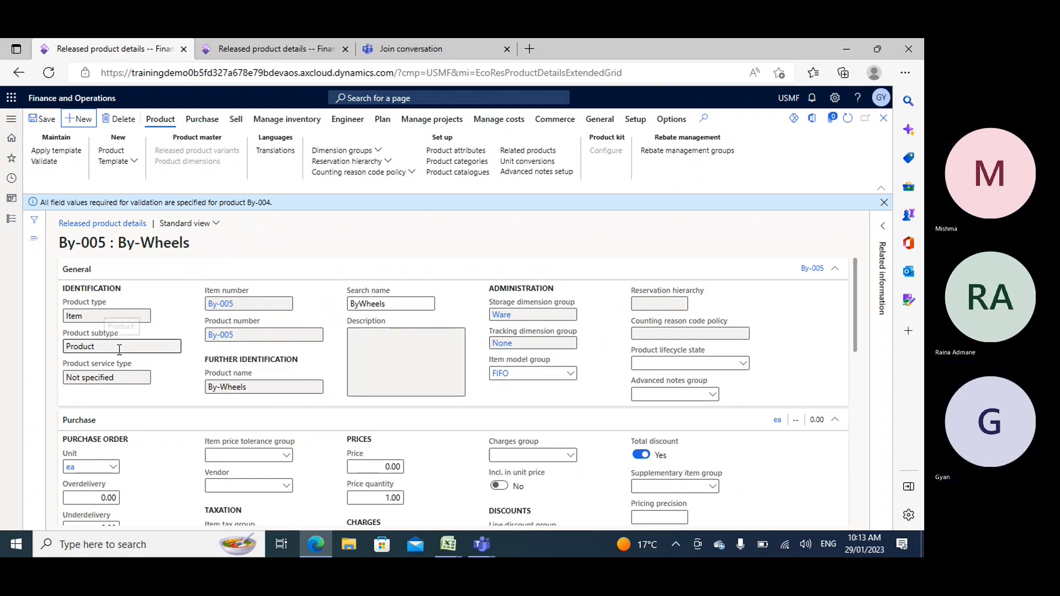
Dismiss the validation message and delete product By-005 from the filtered released products list in the duplicate tab.
click(884, 203)
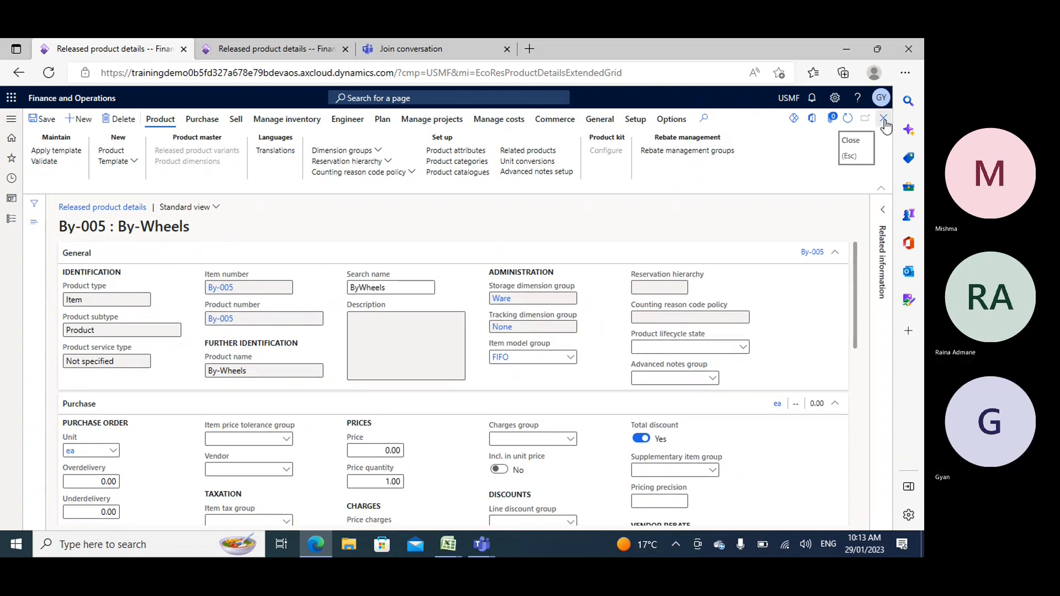
click(309, 53)
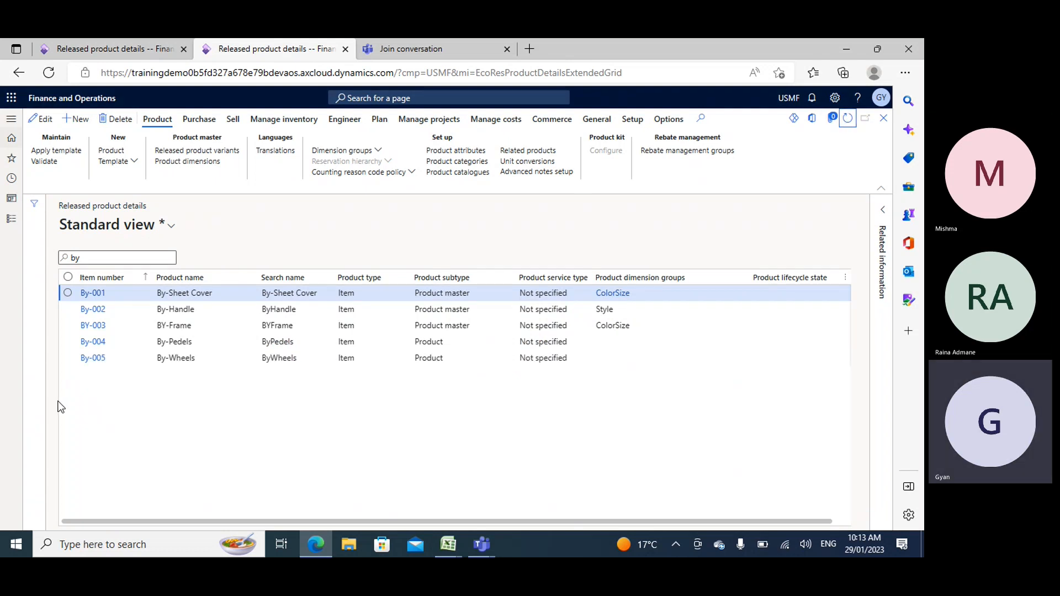
click(68, 358)
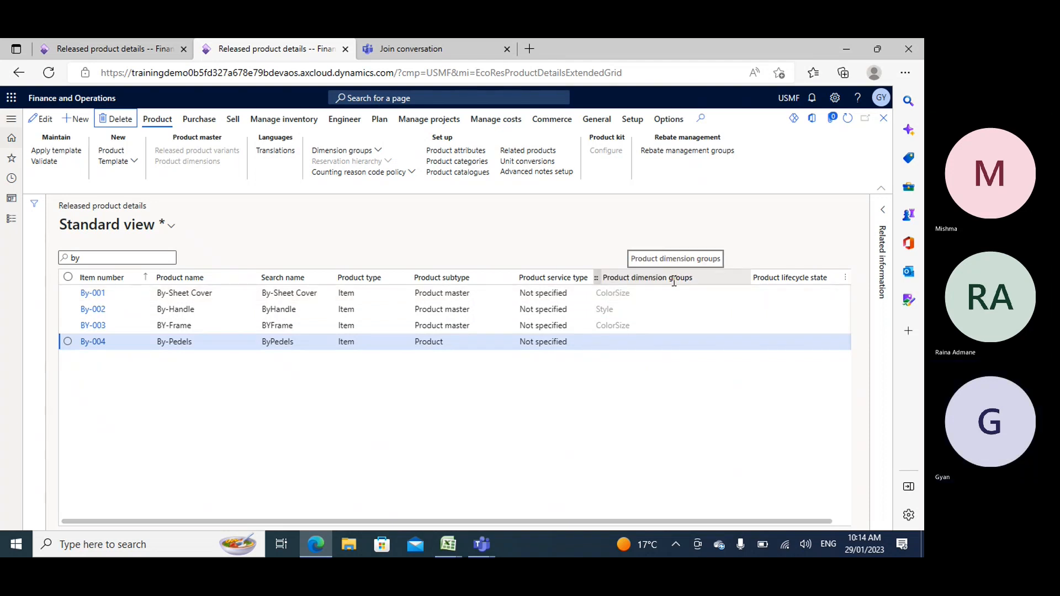
drag(679, 278, 632, 299)
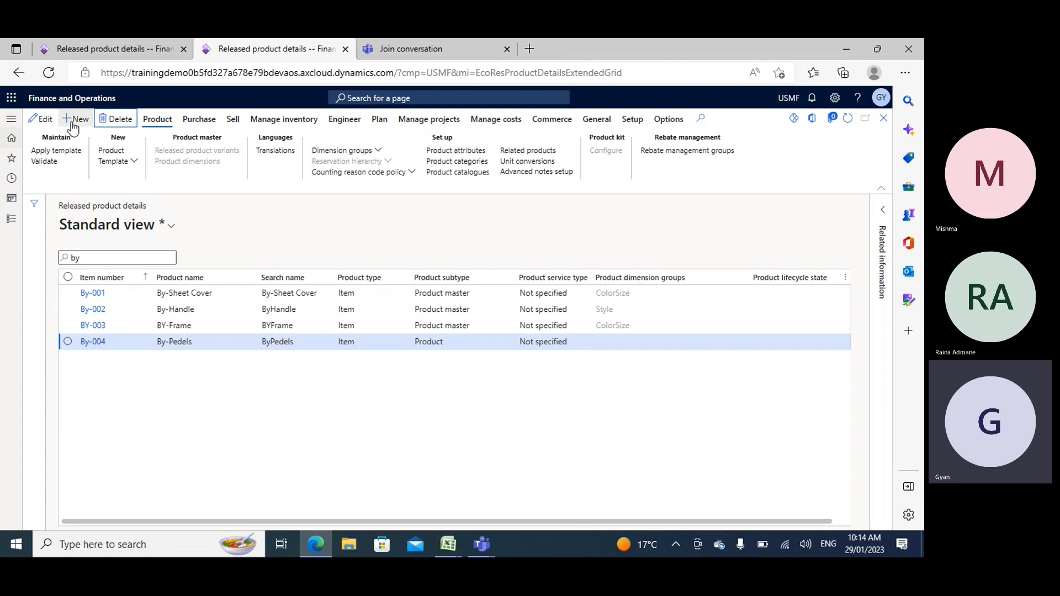
Start a new released product from By-005's page and compare the fields for the Product master and Product subtypes, leaving Product selected.
click(101, 51)
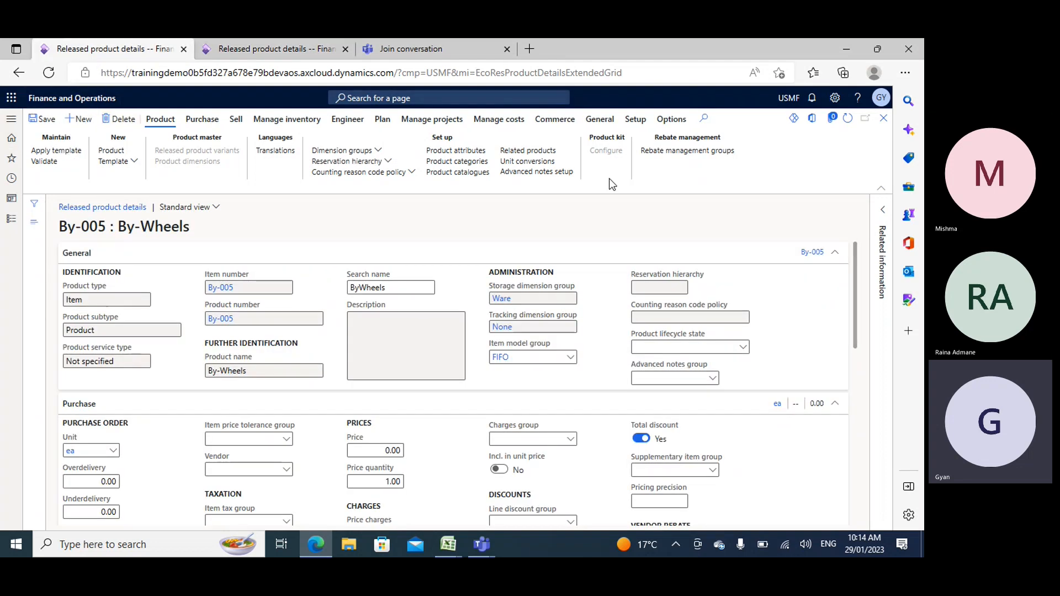
key(alt+n)
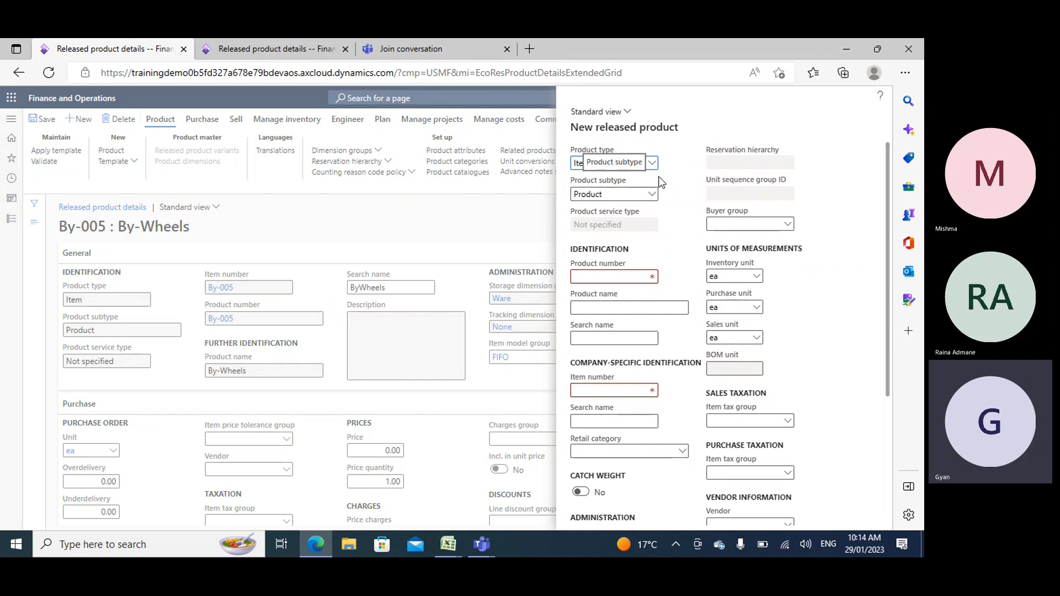
click(652, 193)
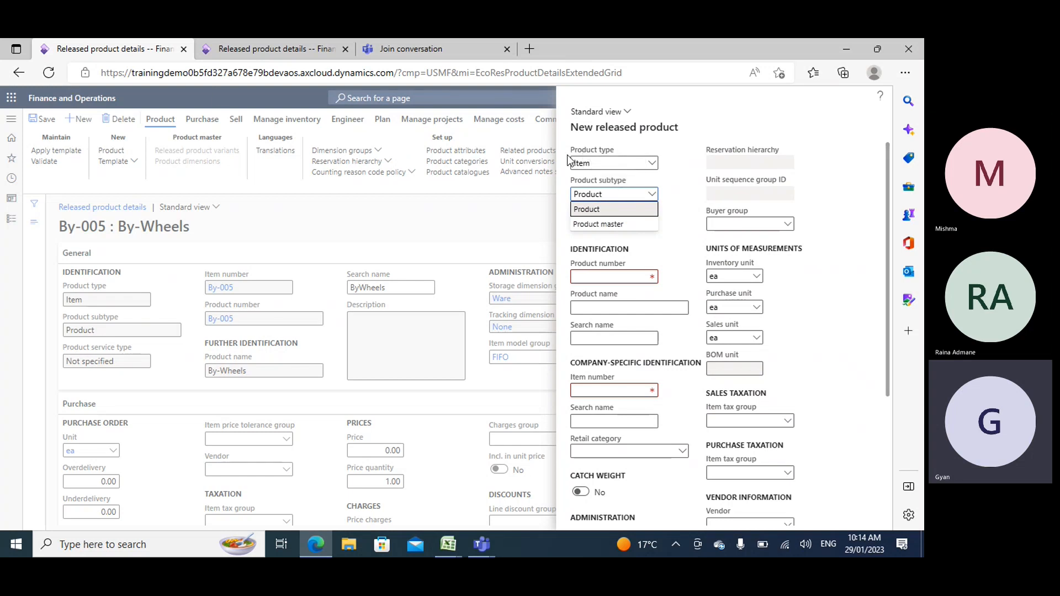
click(601, 226)
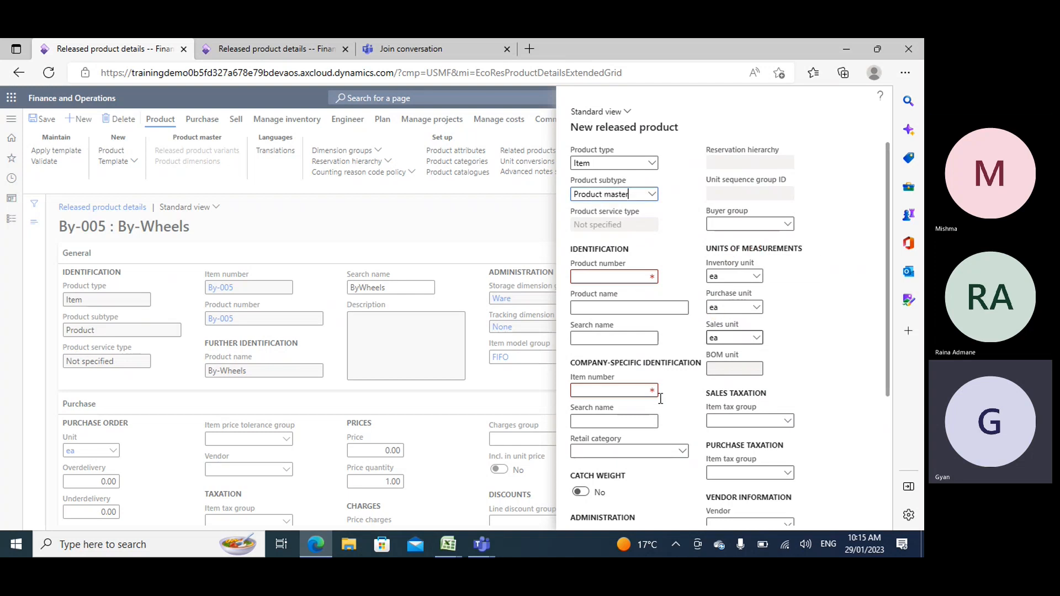
scroll(666, 386, down, 3)
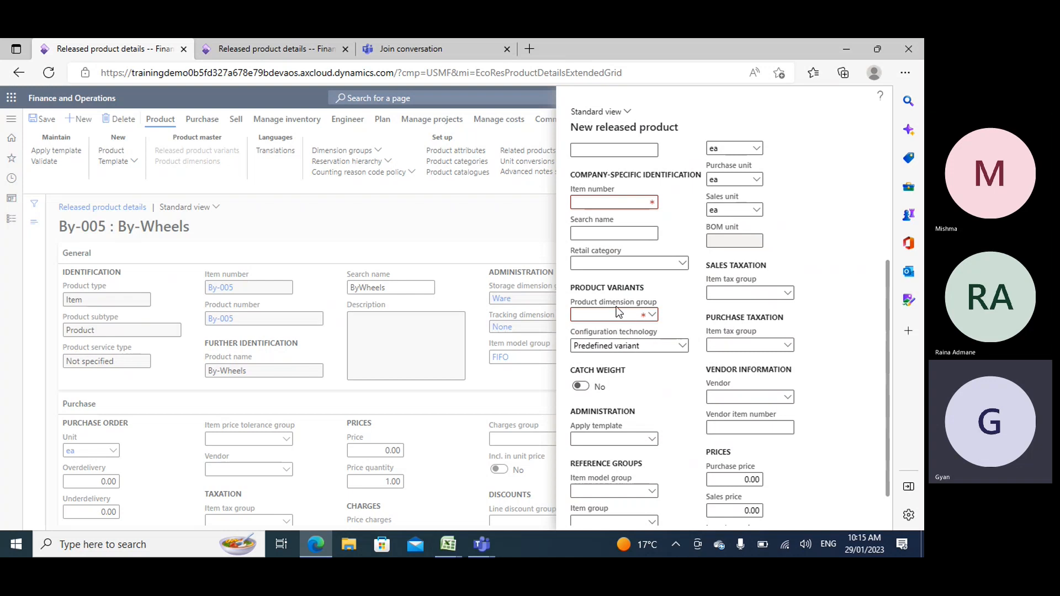
scroll(606, 251, up, 3)
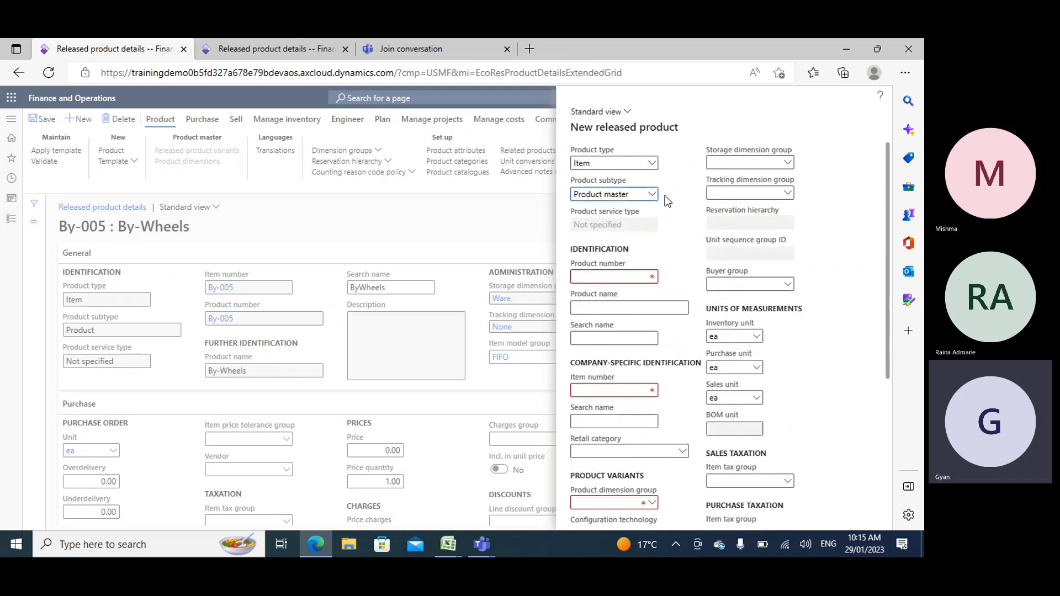
click(650, 195)
click(592, 212)
scroll(856, 297, down, 3)
scroll(612, 248, up, 2)
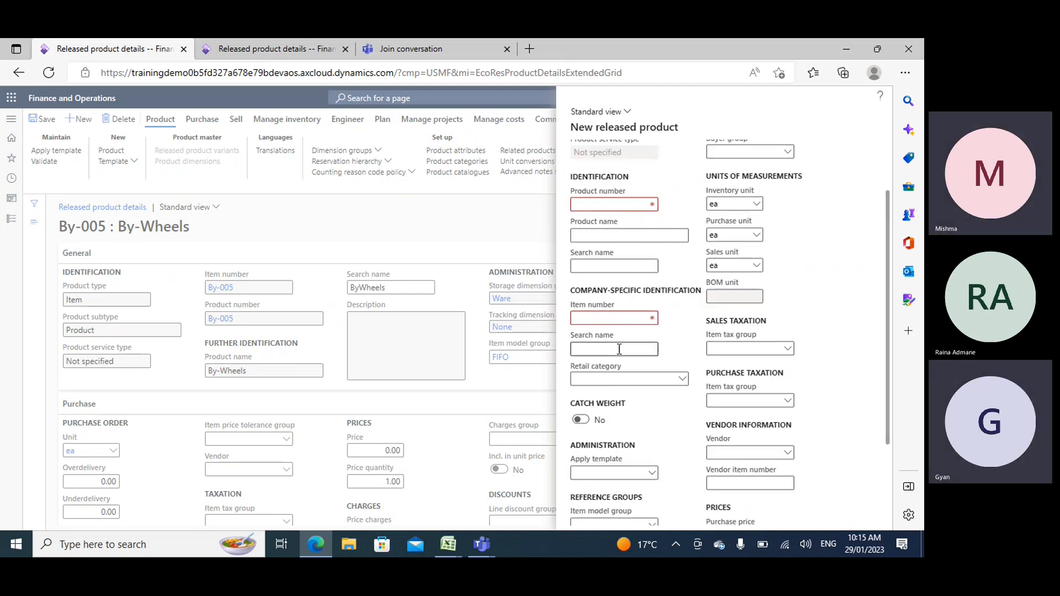
scroll(621, 303, up, 2)
Set the new product's product number to By-006 and its product name to By-Wheels.
click(607, 282)
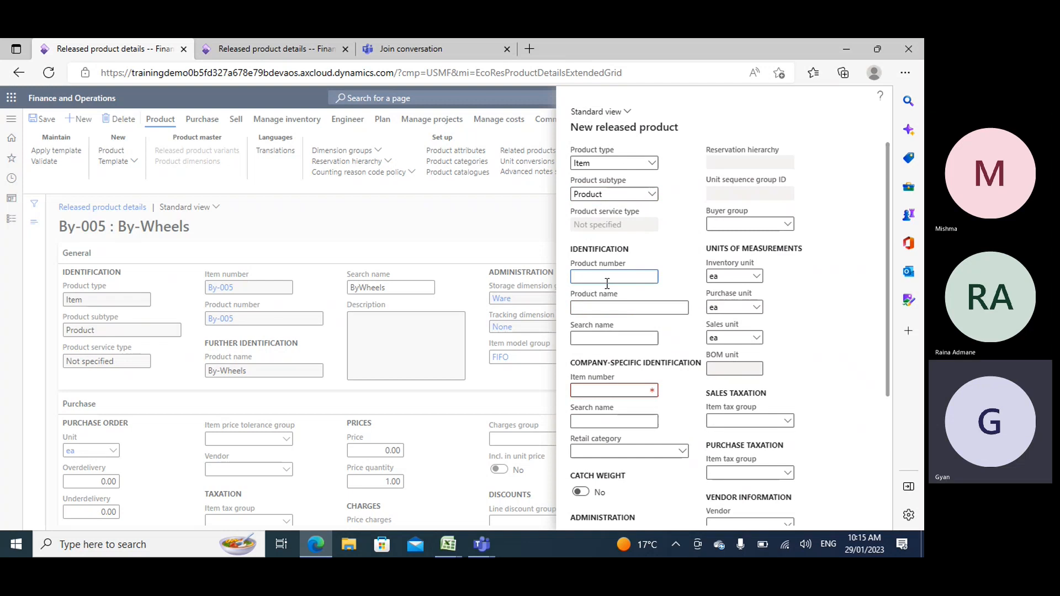
text(By-005)
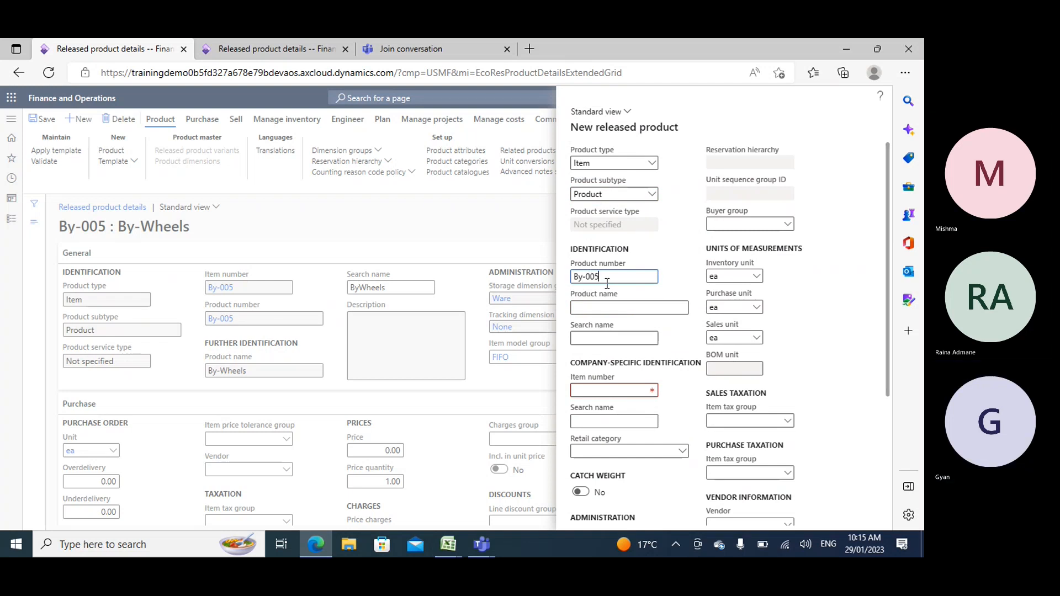
click(601, 308)
text(B)
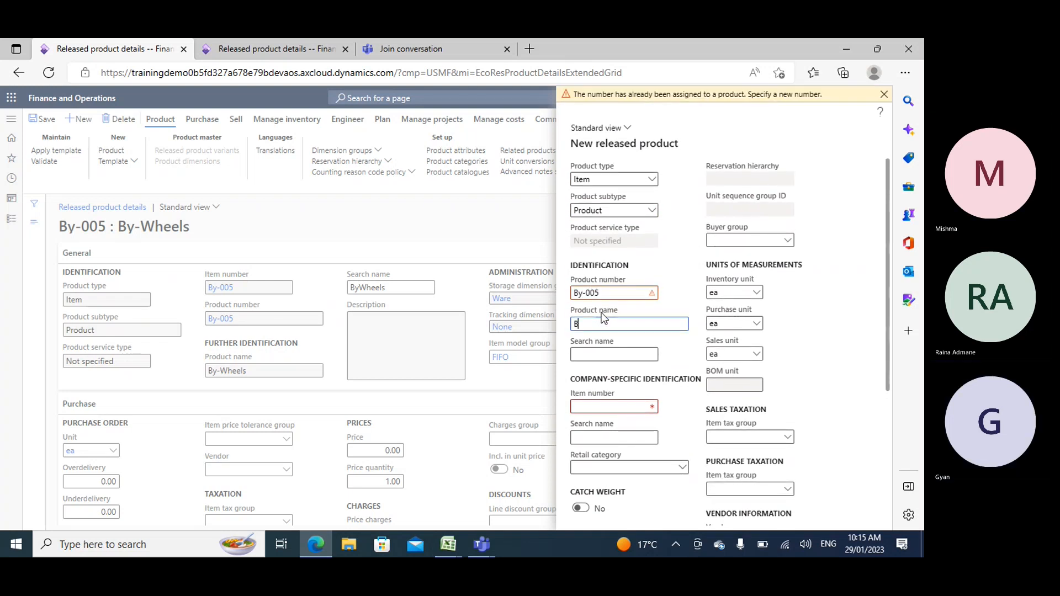
text(y-)
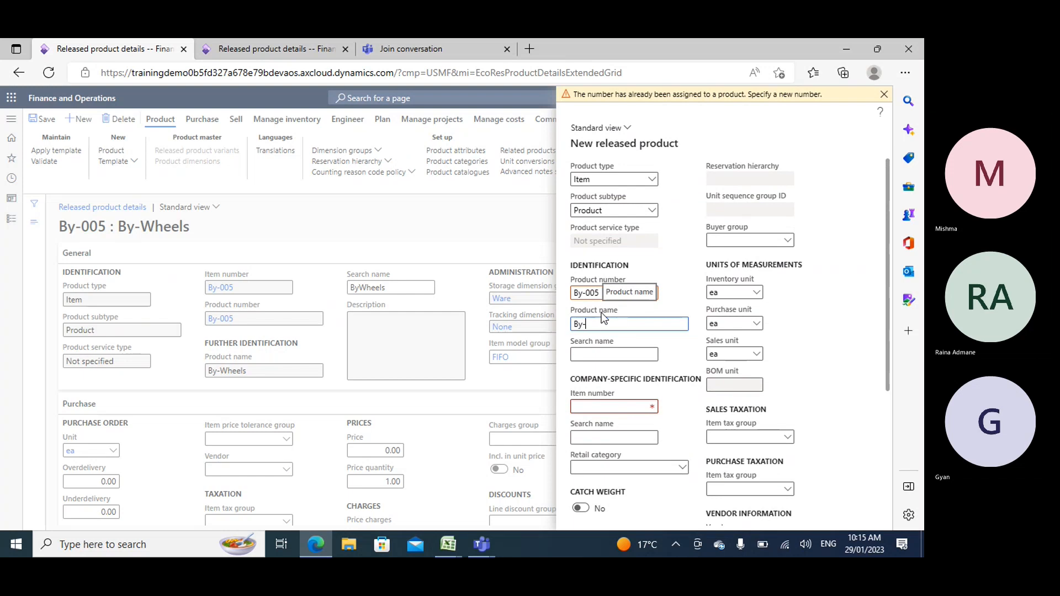
click(618, 293)
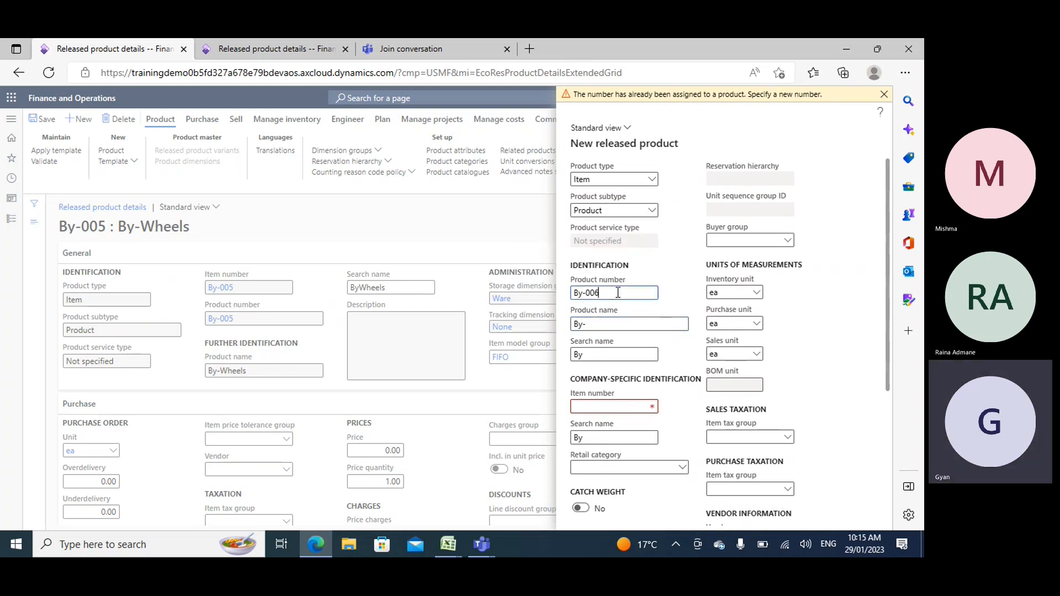
click(654, 326)
text(W)
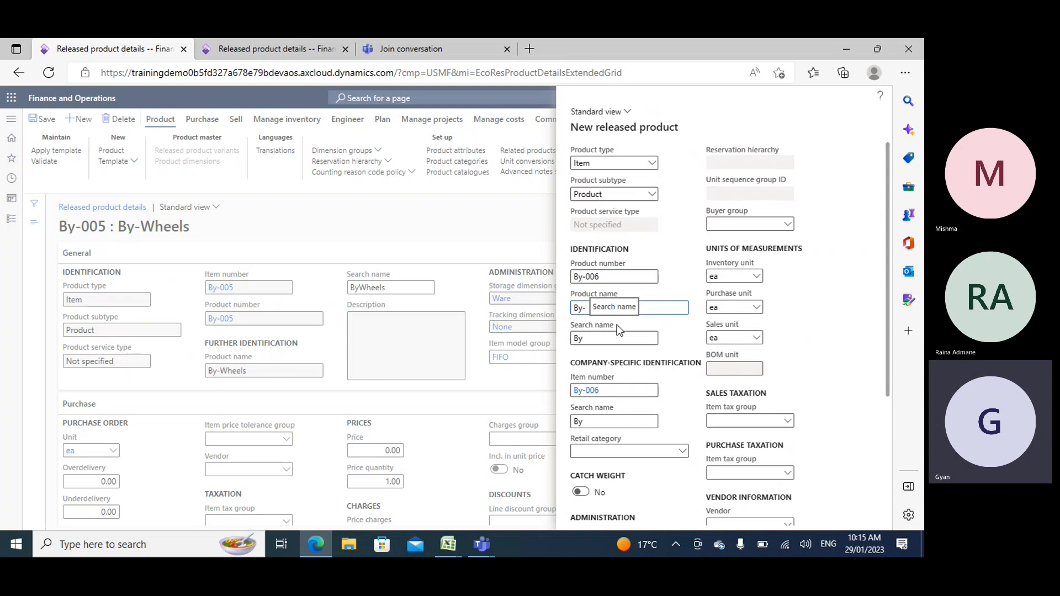
text(heels)
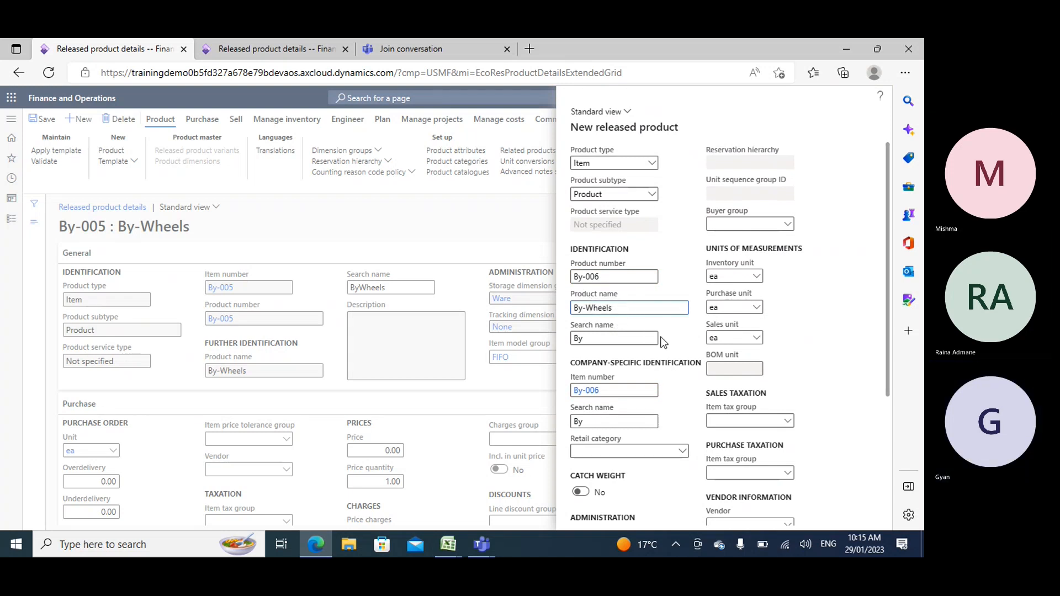
Copy the product name By-Wheels into the search name in the identification section.
key(ctrl+a)
key(ctrl+c)
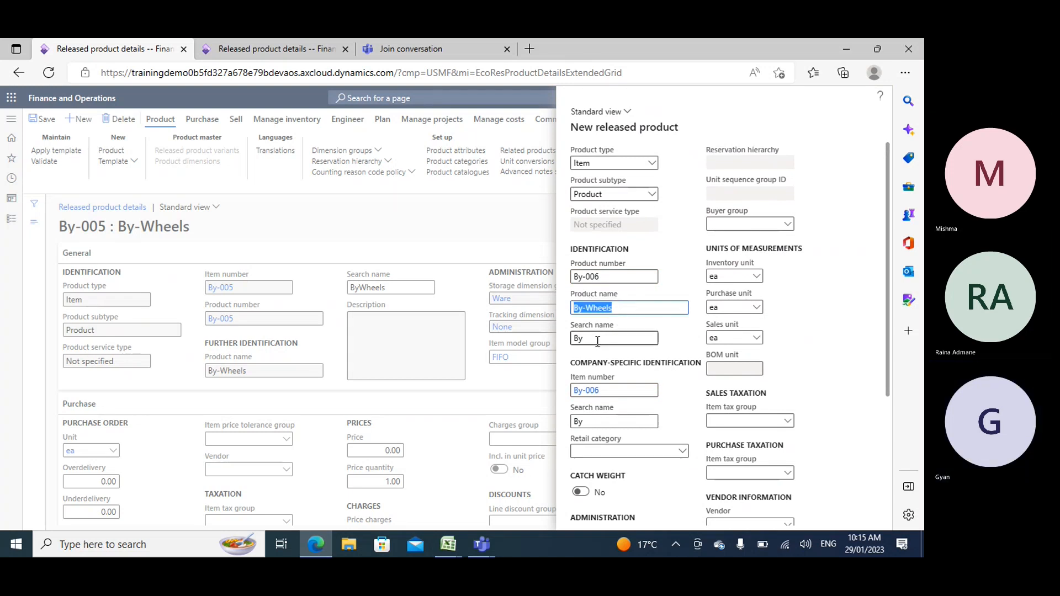
key(Tab)
key(ctrl+v)
Set the item model group to FIFO, item group to Audio, storage dimension group to SiteWH and tracking dimension group to None.
scroll(662, 423, down, 5)
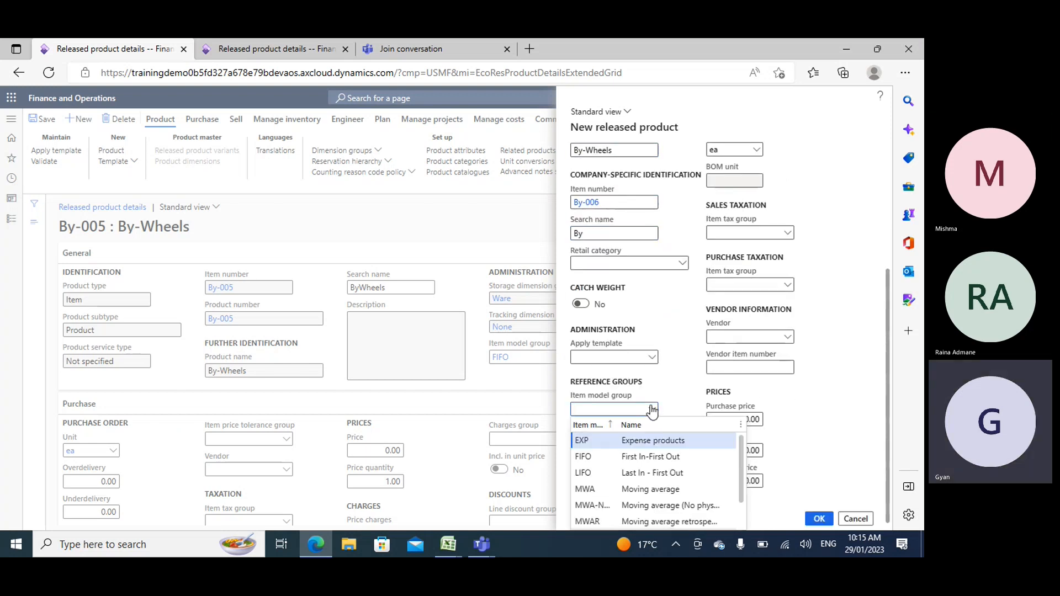
click(697, 456)
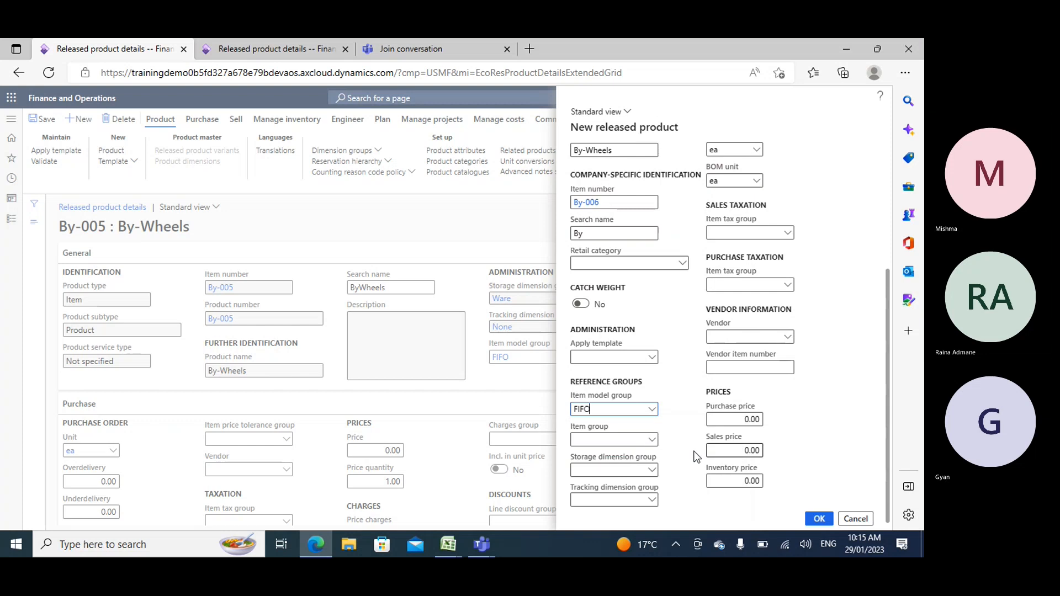
click(653, 439)
click(591, 342)
click(650, 470)
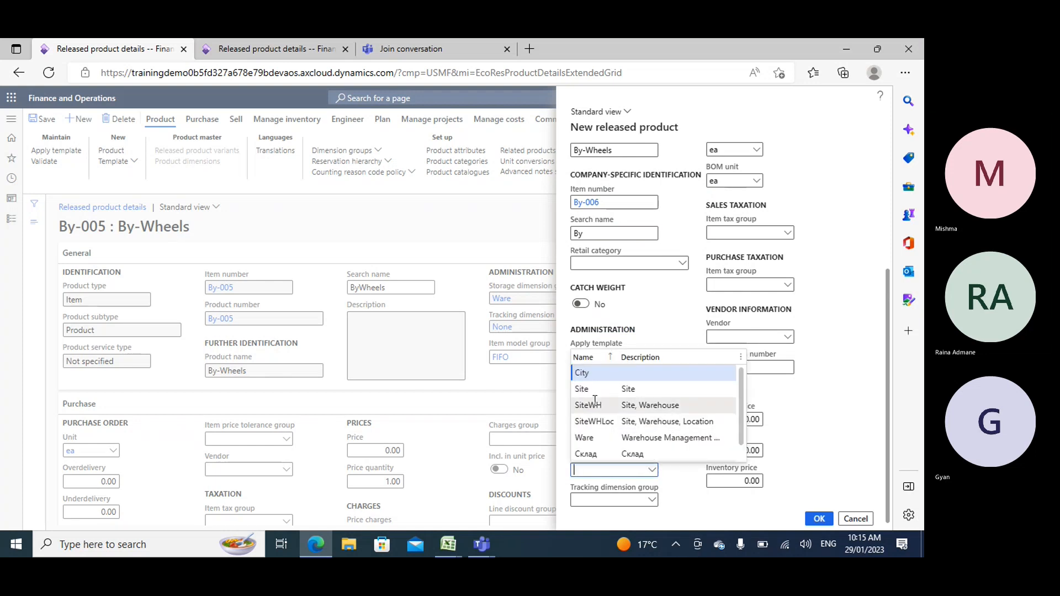
click(590, 406)
click(652, 500)
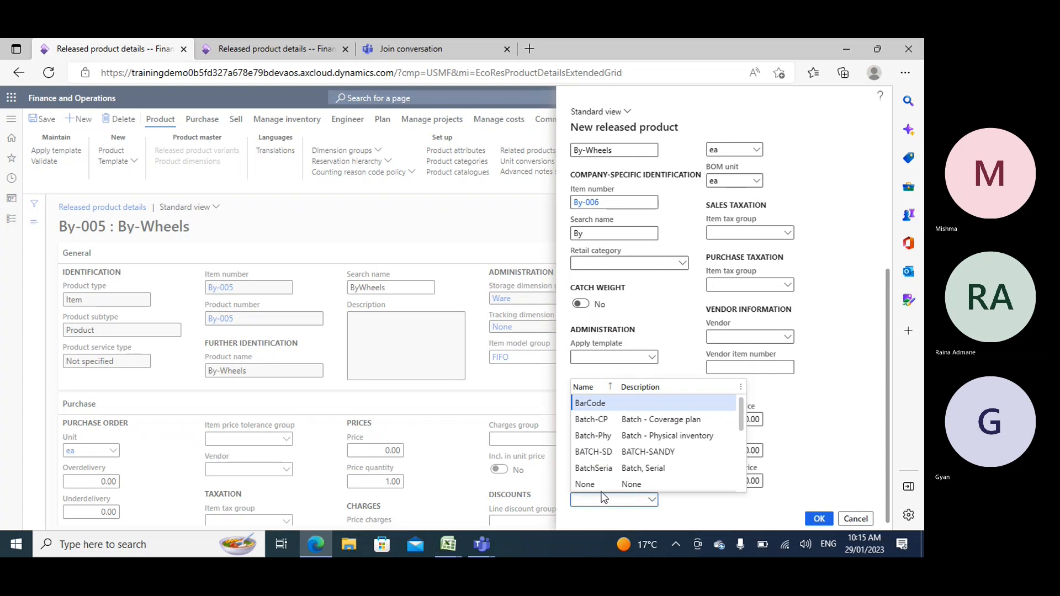
key(Return)
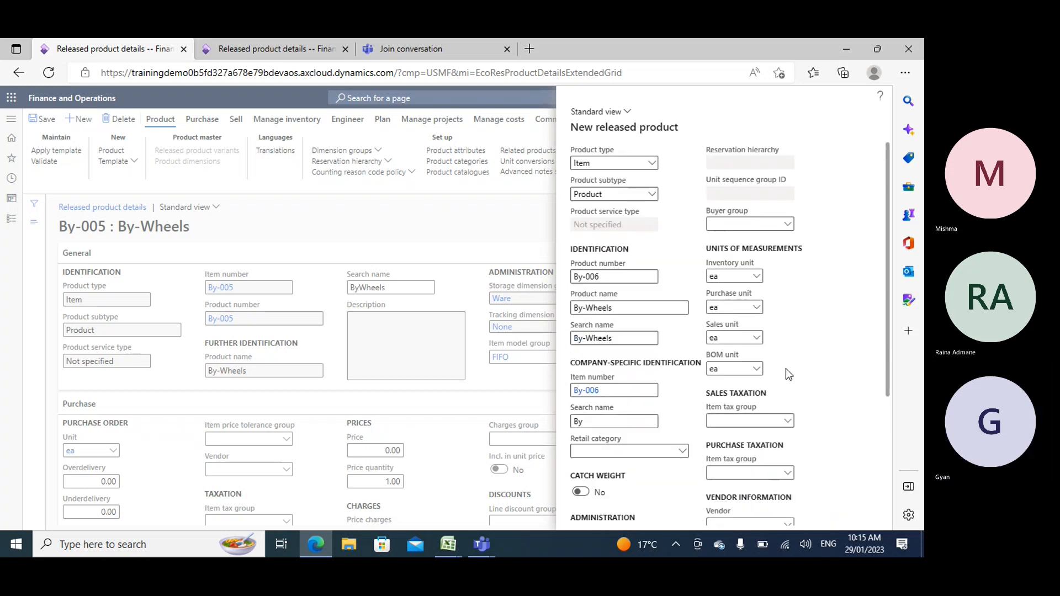
click(818, 519)
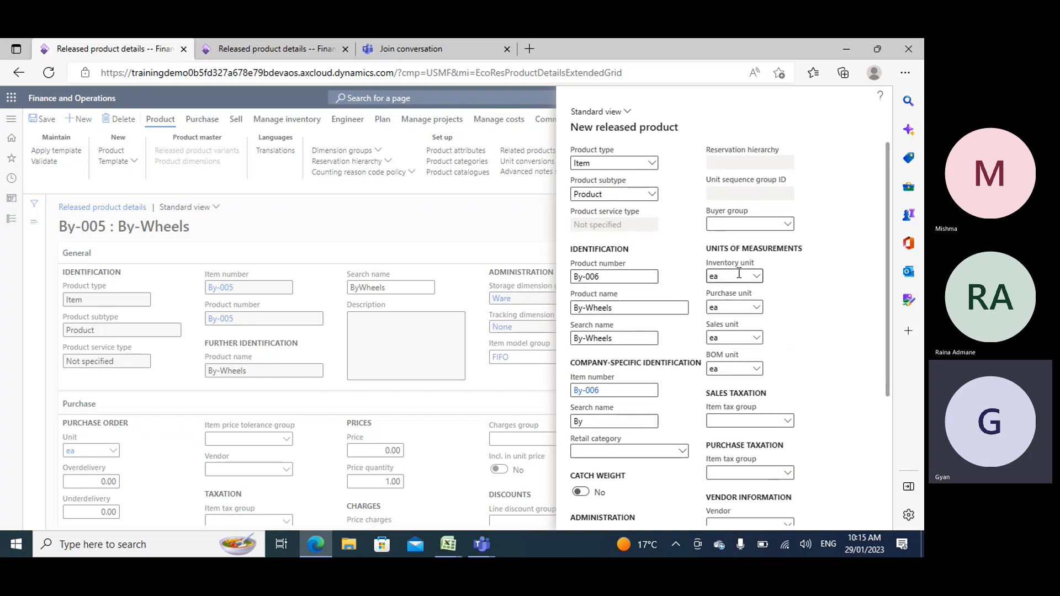
Review the available inventory units, keep ea, and create product By-006.
click(739, 274)
click(758, 275)
click(761, 275)
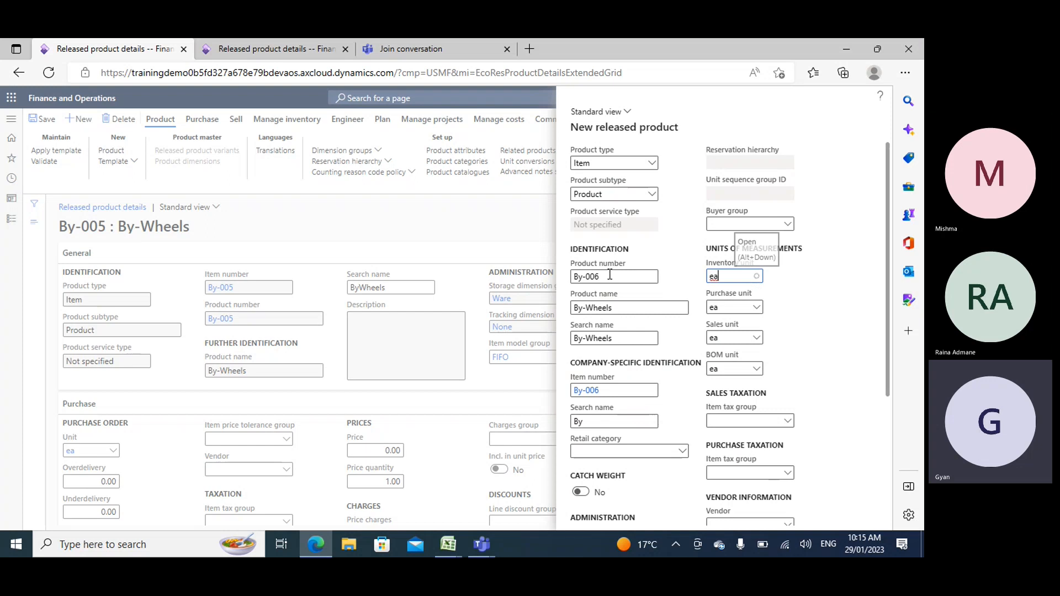
click(756, 277)
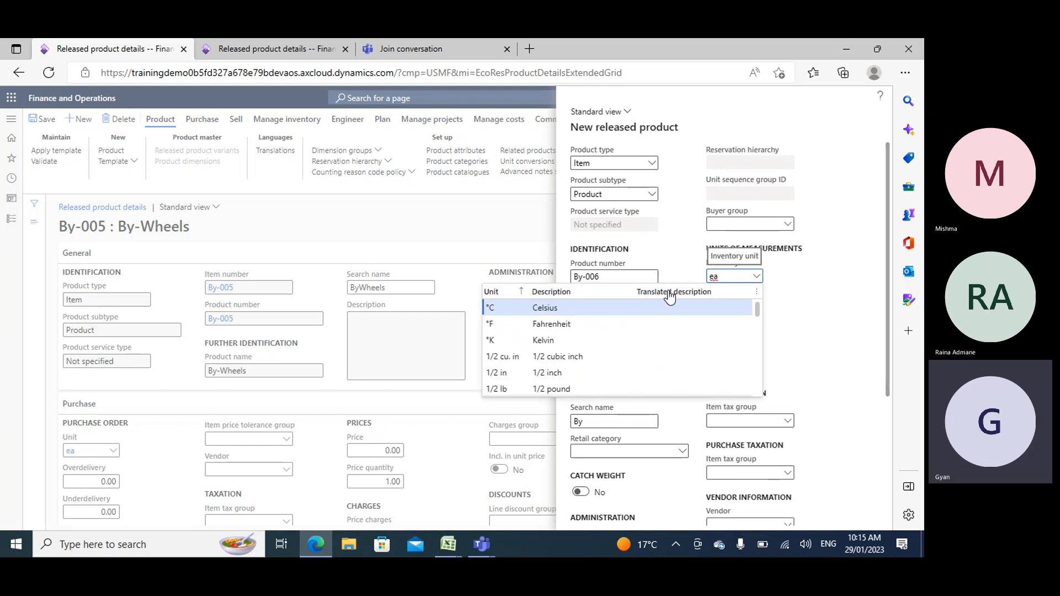
scroll(534, 342, down, 10)
scroll(527, 359, down, 3)
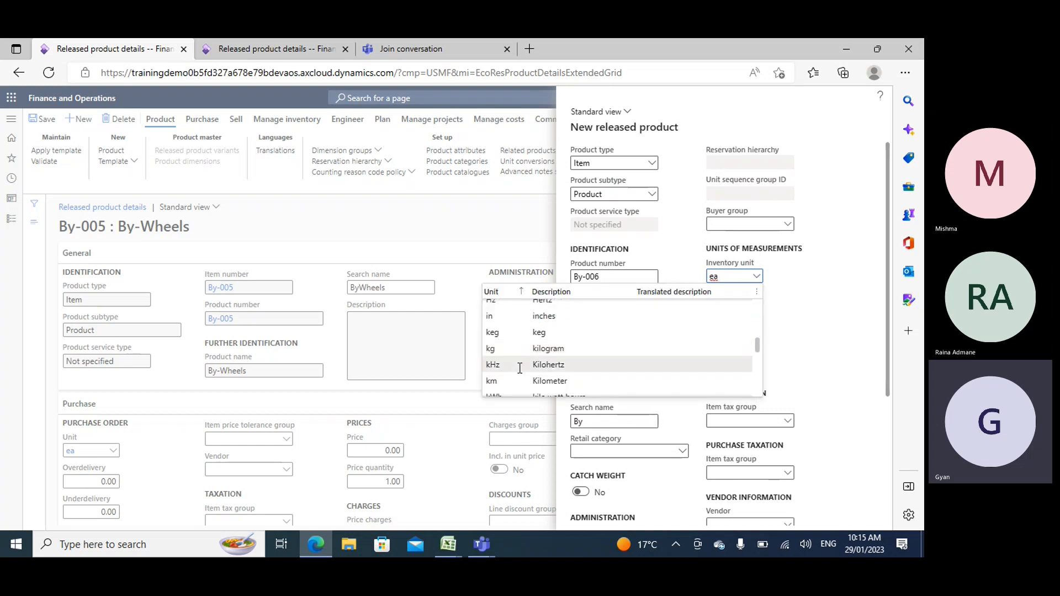
click(742, 276)
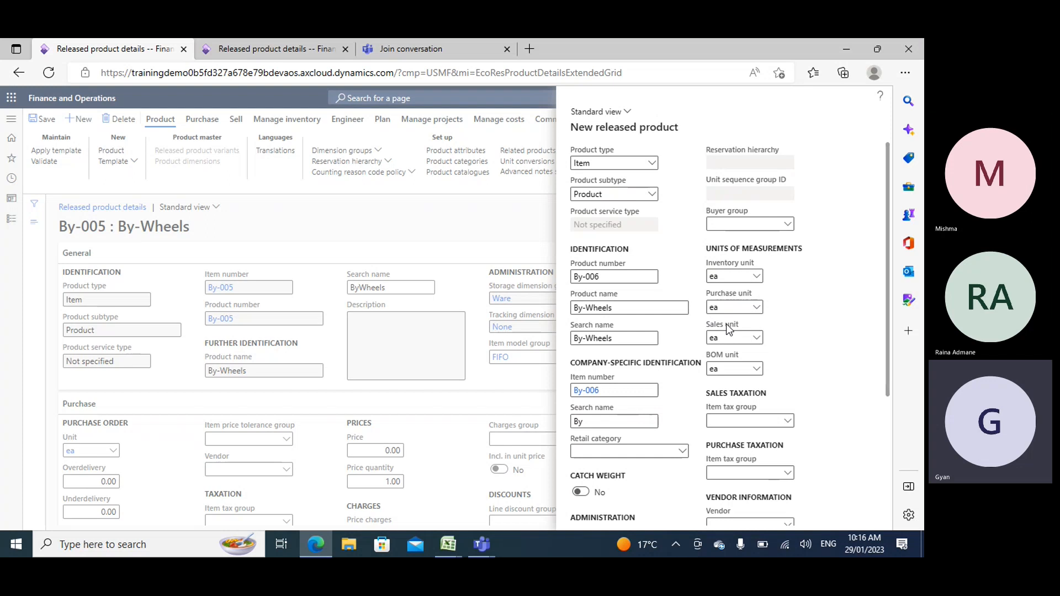
scroll(857, 426, down, 4)
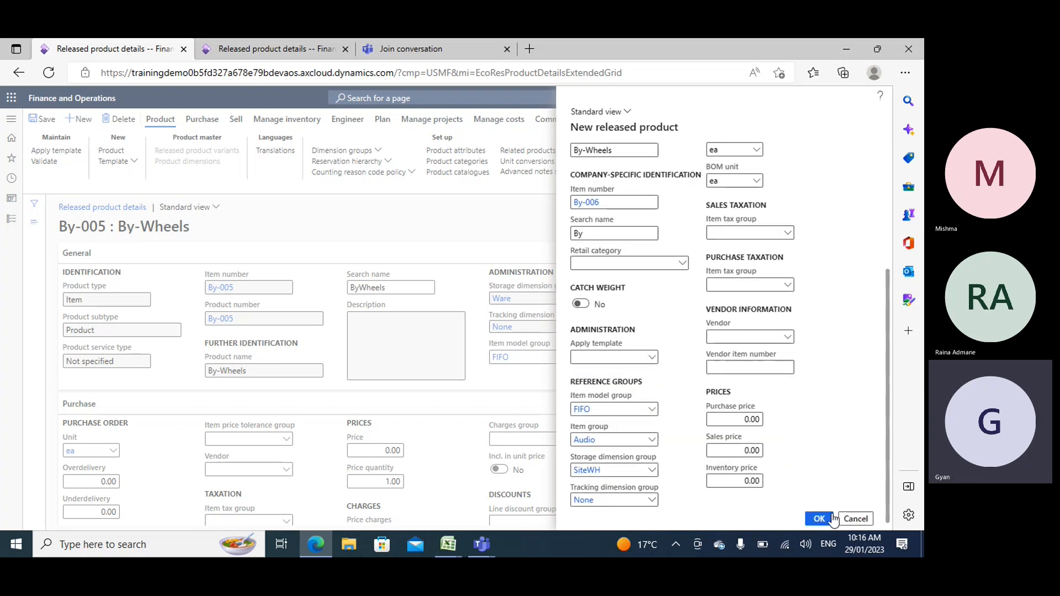
click(832, 516)
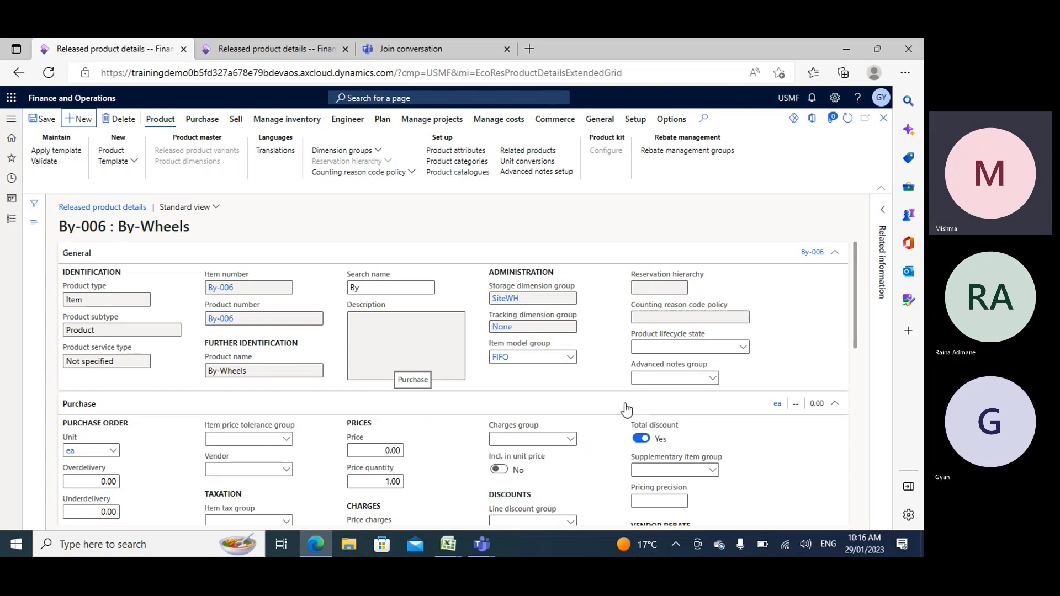
Refresh the filtered released products list and open a duplicate of its browser tab.
click(284, 44)
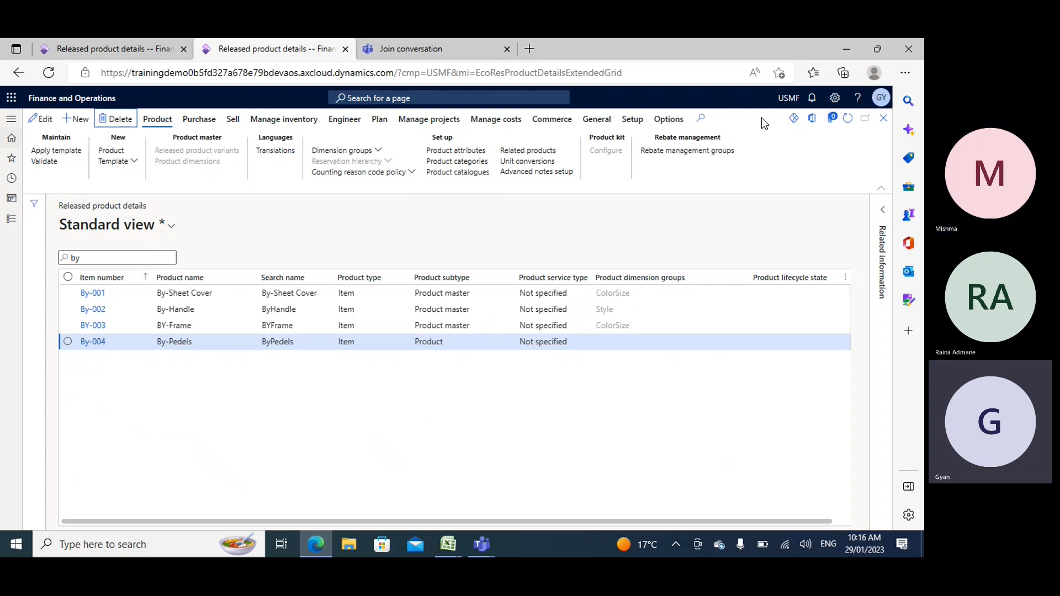
right_click(275, 50)
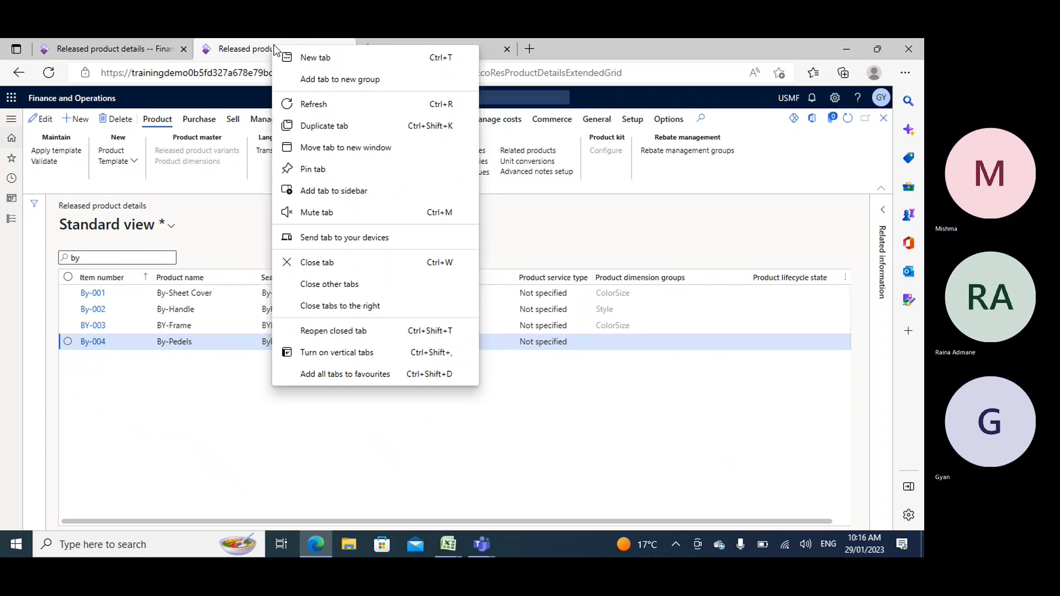
click(320, 125)
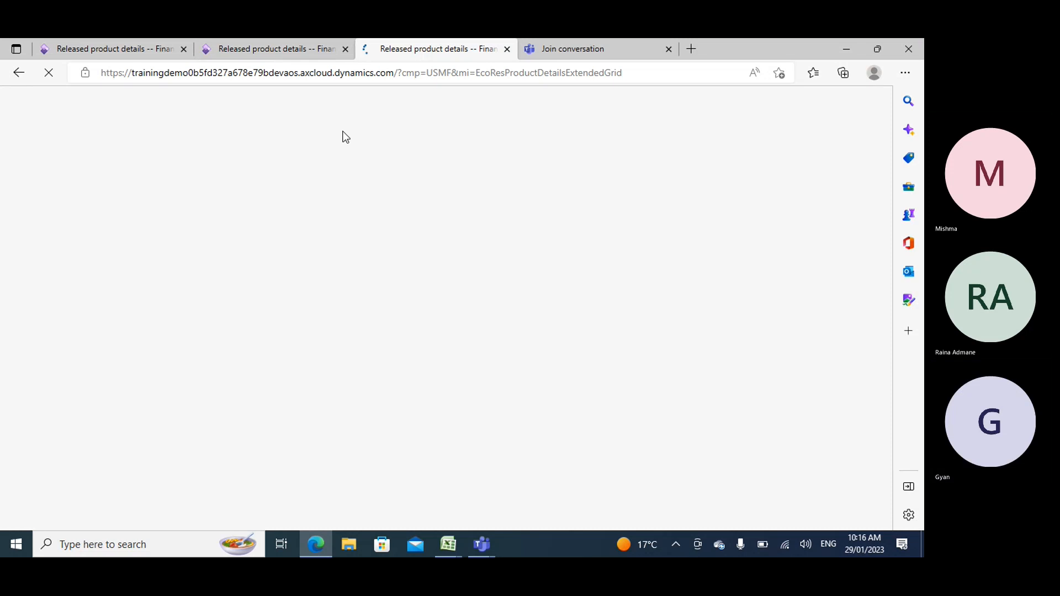
click(280, 53)
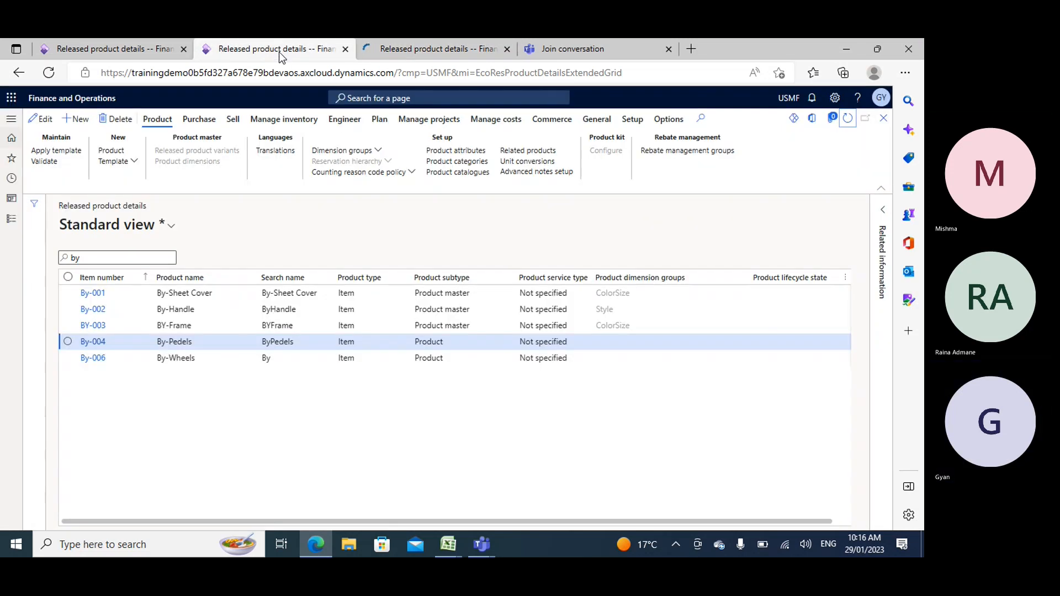
click(392, 52)
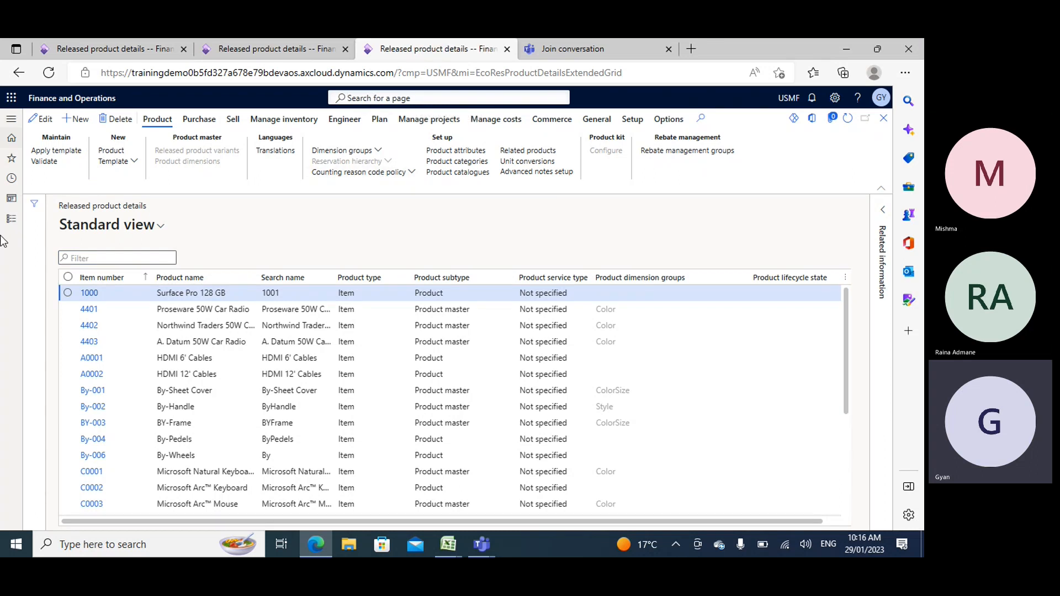
Locate the Units and Unit conversions setup pages under the Organisation administration module.
click(11, 219)
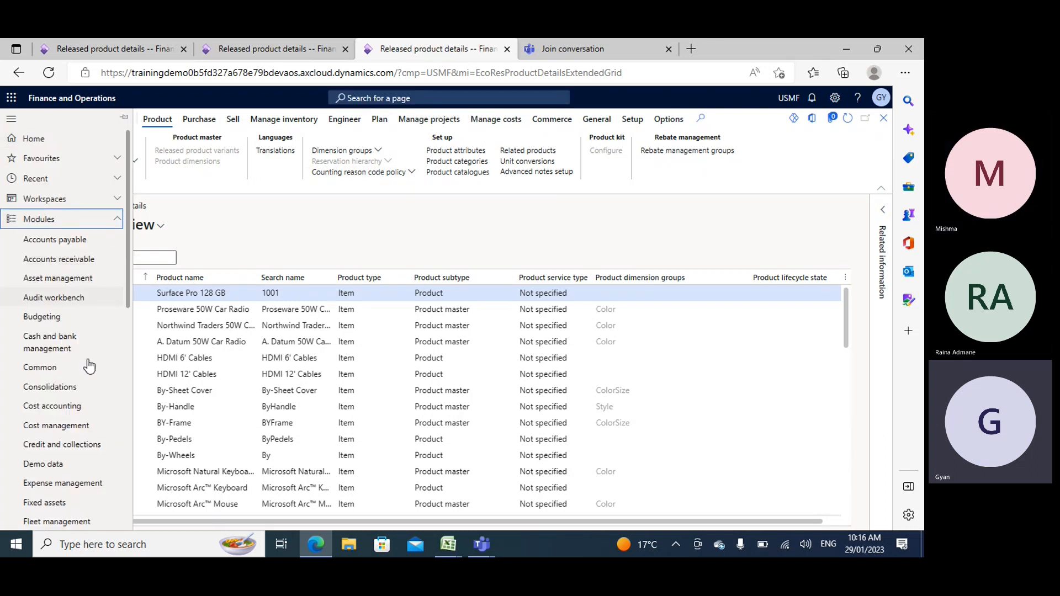
scroll(72, 401, down, 5)
scroll(70, 401, down, 2)
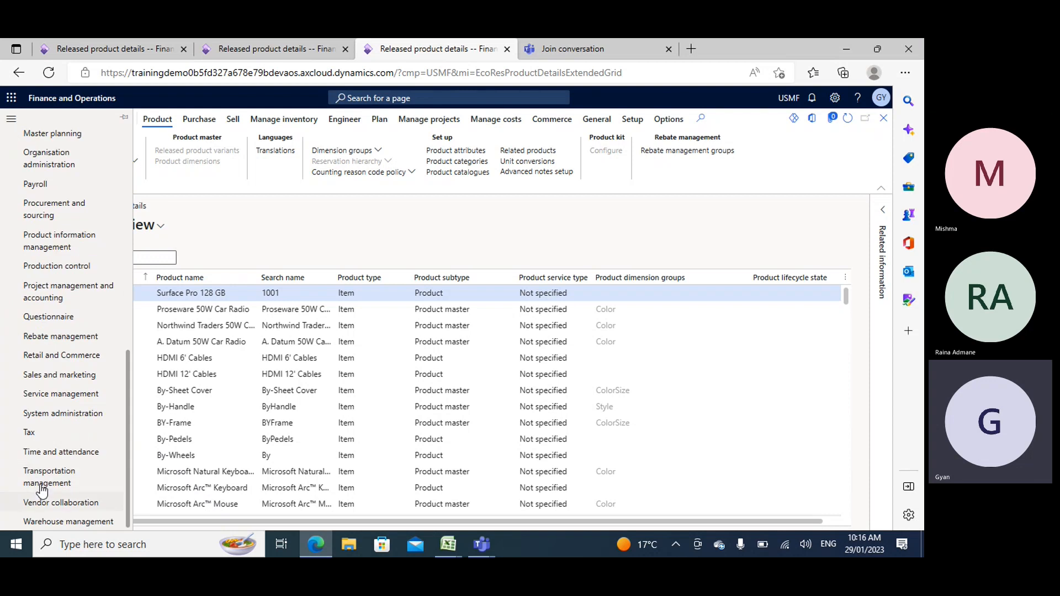
click(75, 413)
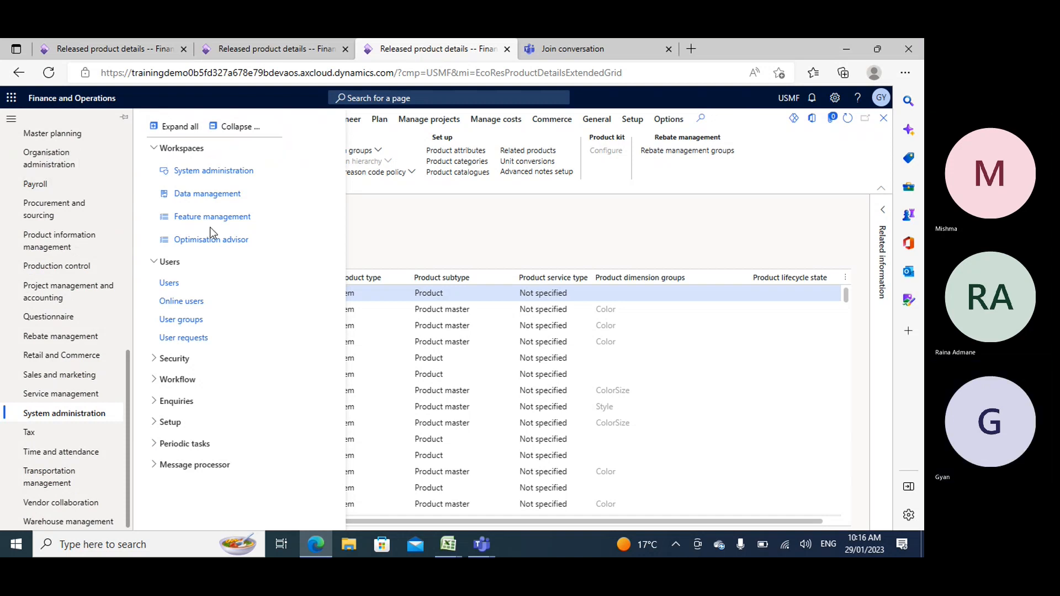
click(35, 164)
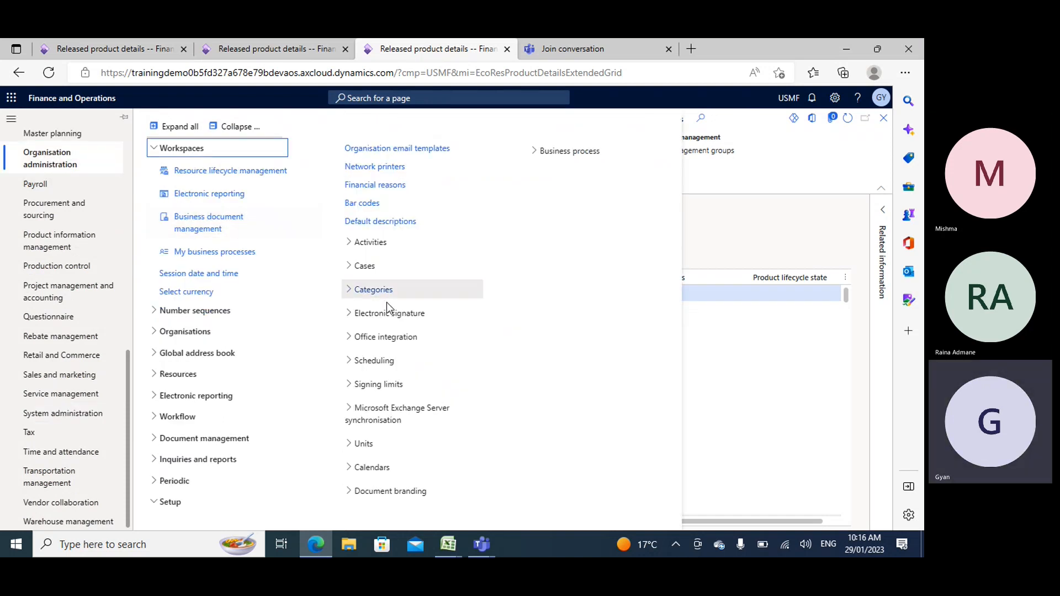
click(362, 444)
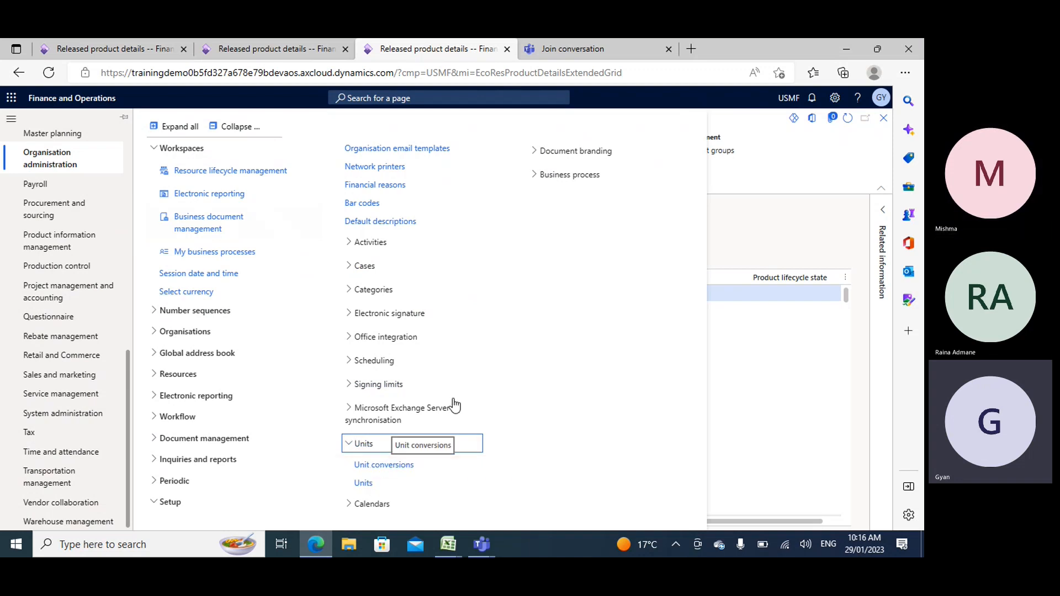
click(764, 393)
Start a new released product of type Item and subtype Product with product number By-010.
click(248, 42)
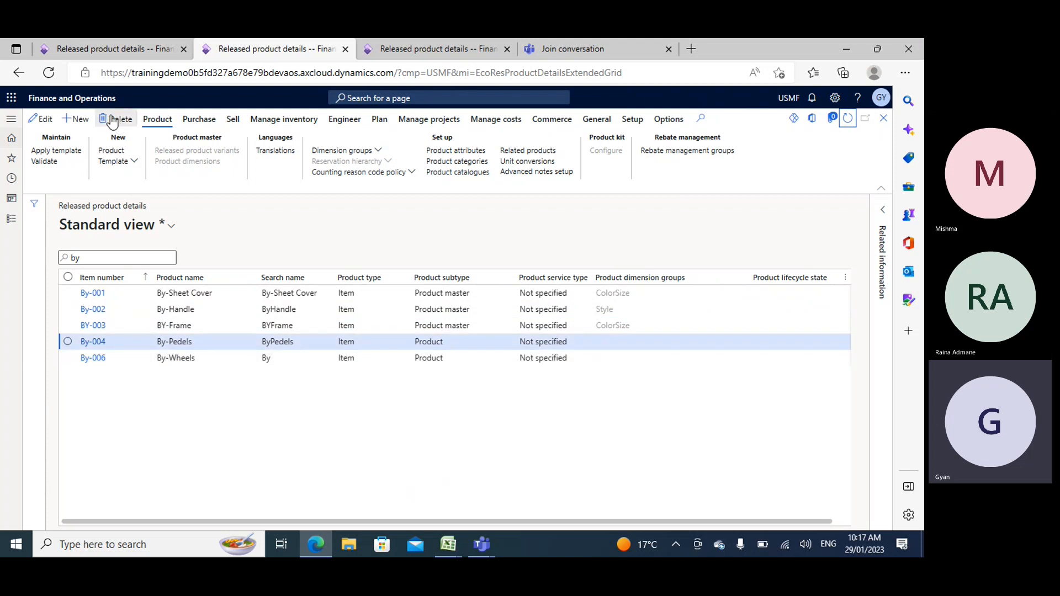
click(109, 45)
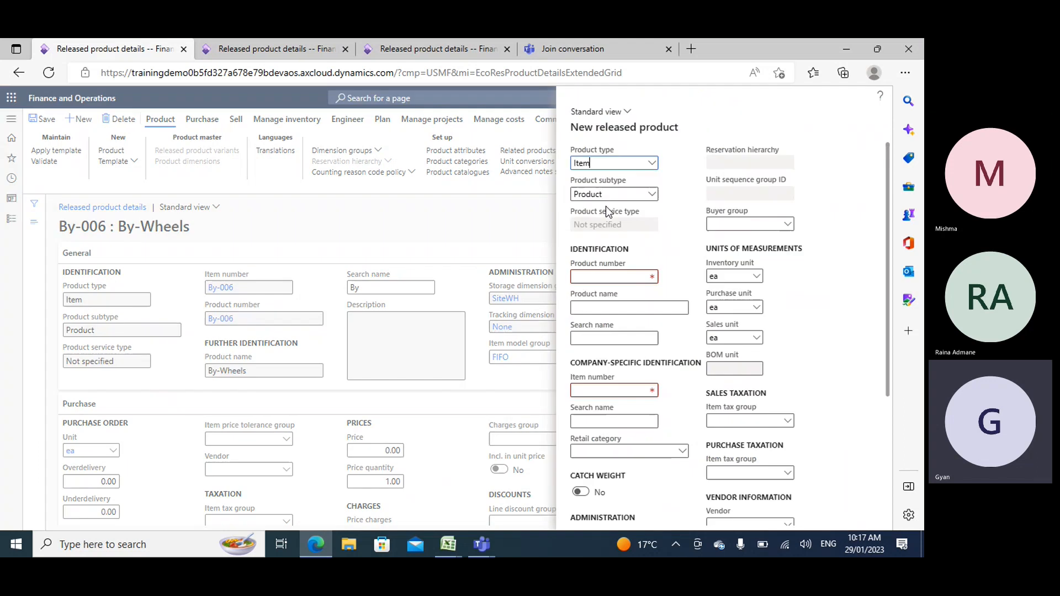
click(589, 277)
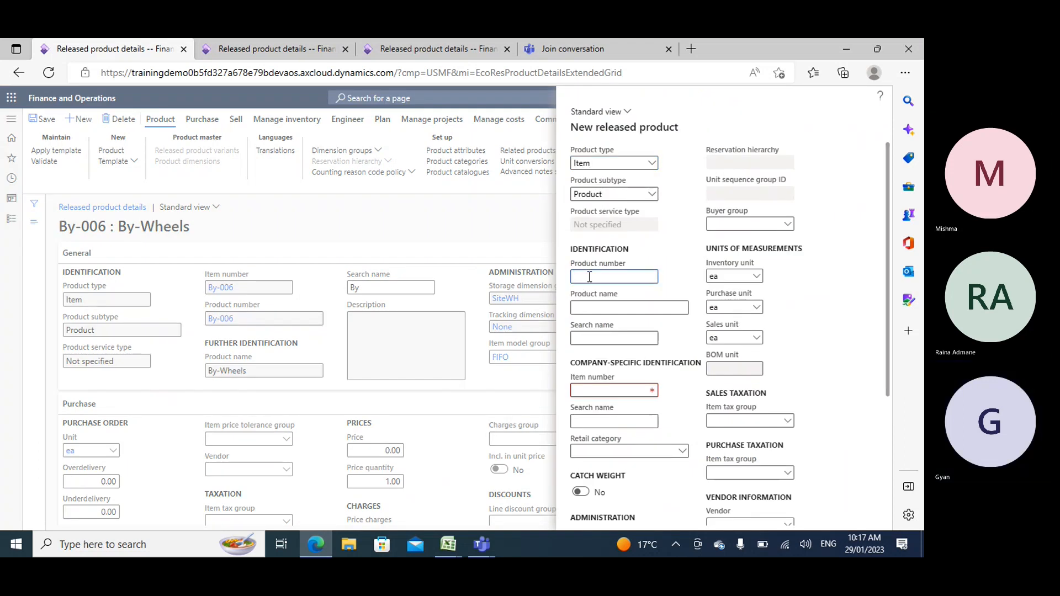
text(By)
key(BackSpace)
key(BackSpace)
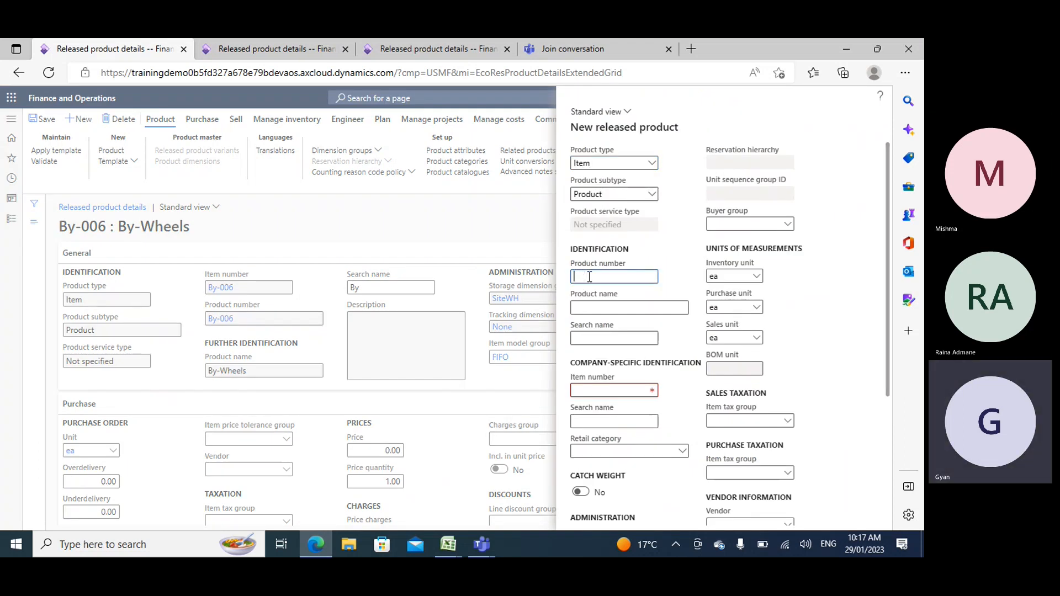
key(BackSpace)
double_click(609, 276)
click(577, 278)
text(BY)
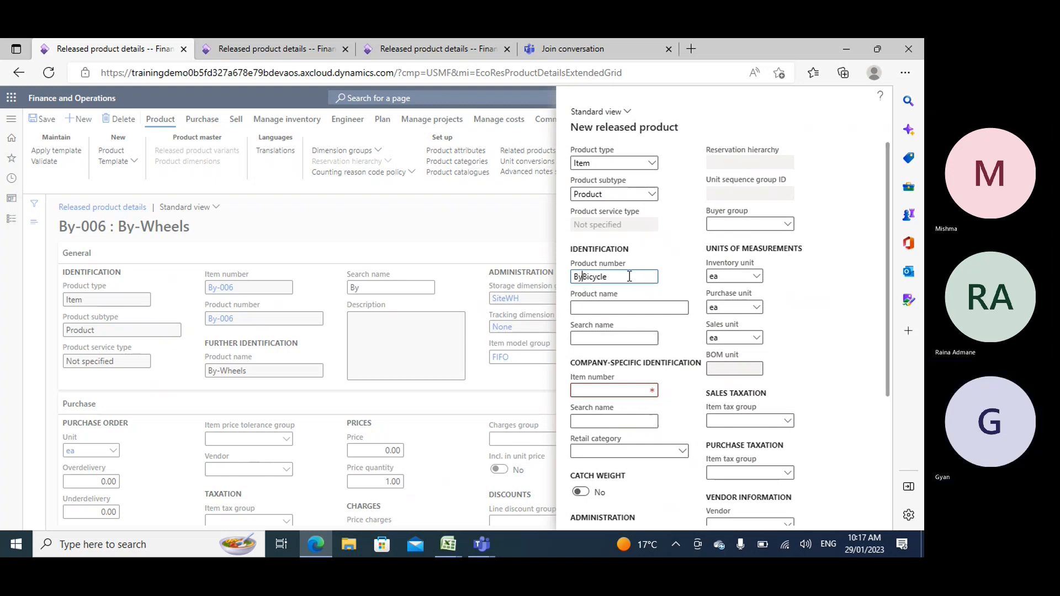
text(-)
key(BackSpace)
key(BackSpace)
key(BackSpace)
key(BackSpace)
key(BackSpace)
key(BackSpace)
text(010)
Set the product name to By-Bicycle and copy it into the search name in the identification section.
click(587, 308)
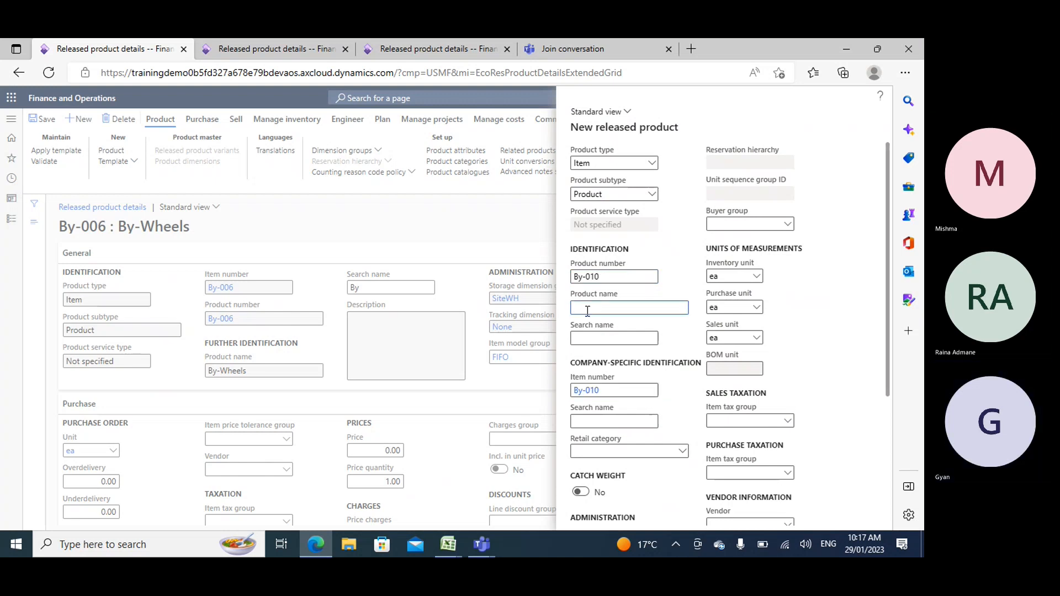
text(By)
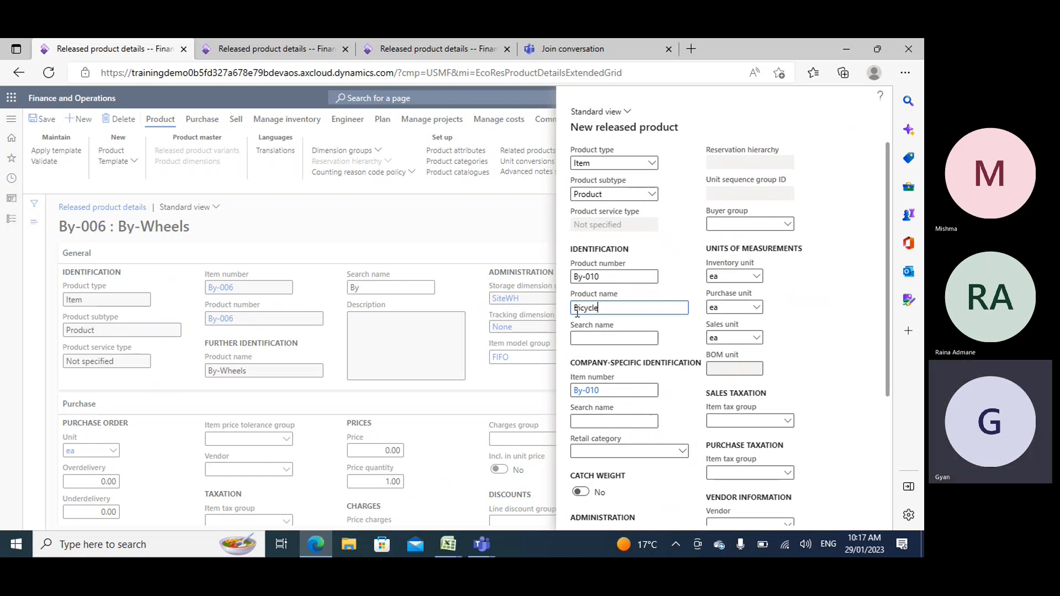
key(Home)
text(By-)
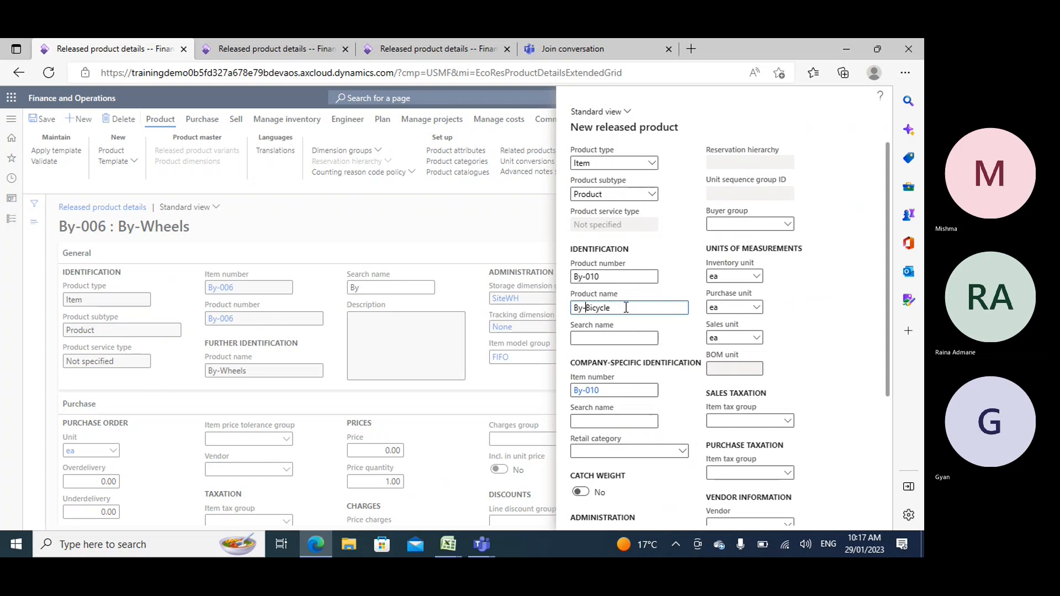
drag(626, 308, 541, 313)
key(ctrl+c)
click(591, 338)
key(ctrl+v)
Set the new product's item model group to FIFO and its item group to Audio.
scroll(657, 422, down, 3)
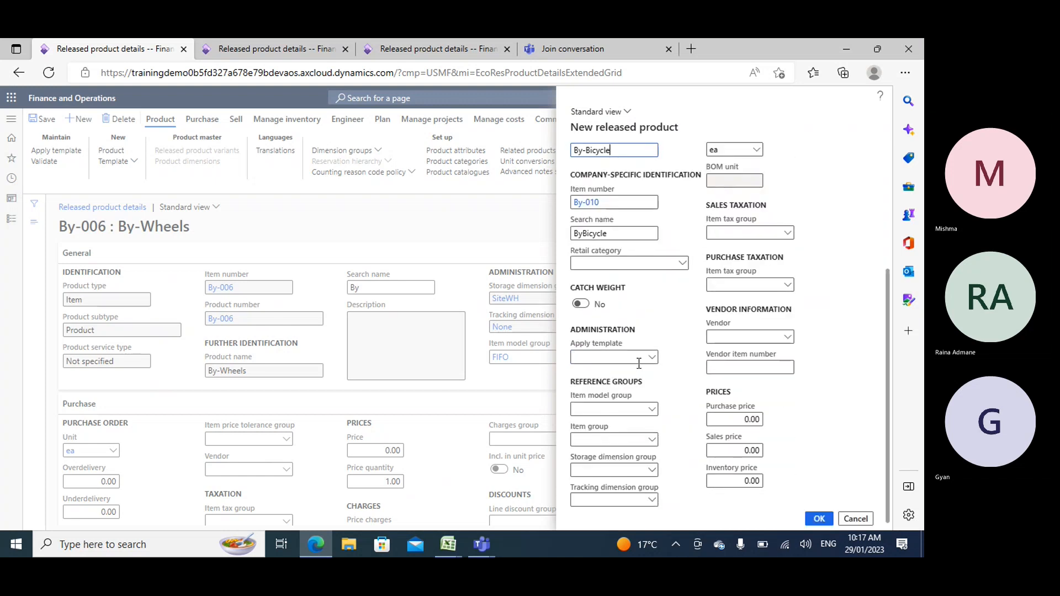
click(645, 409)
click(652, 409)
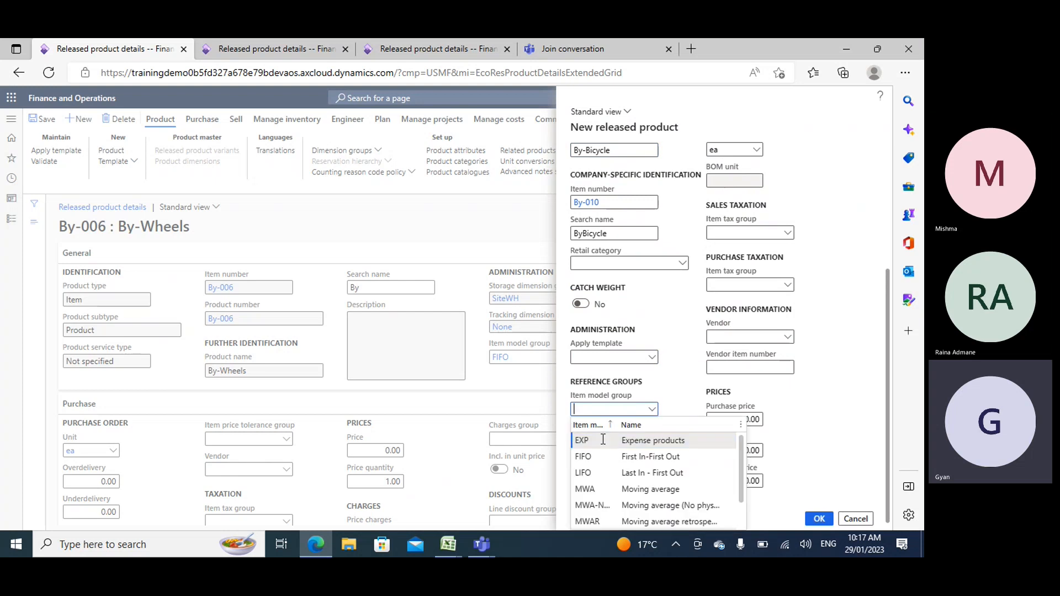
click(647, 454)
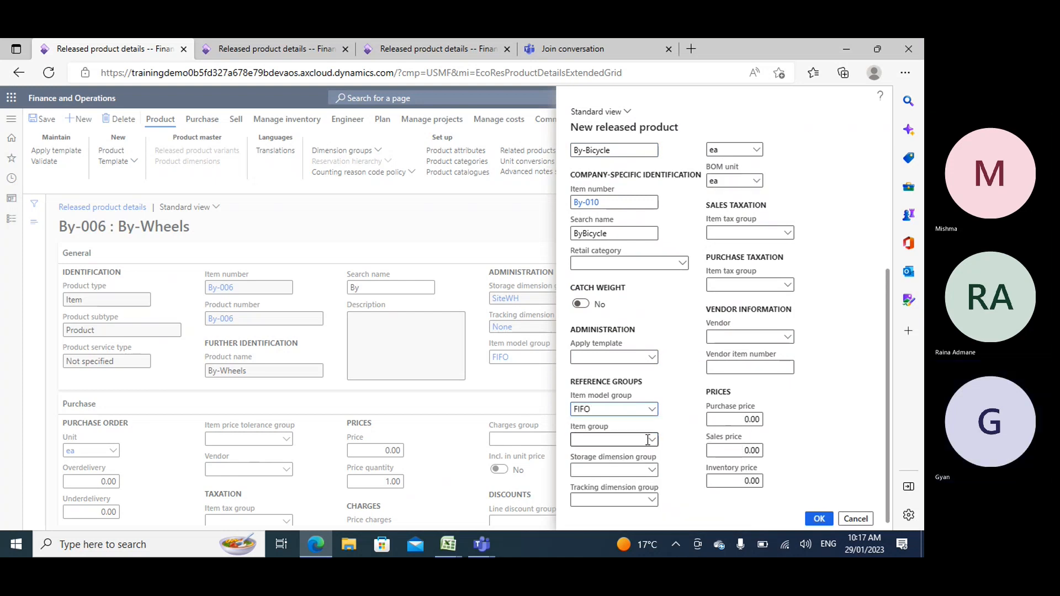
click(653, 442)
click(653, 442)
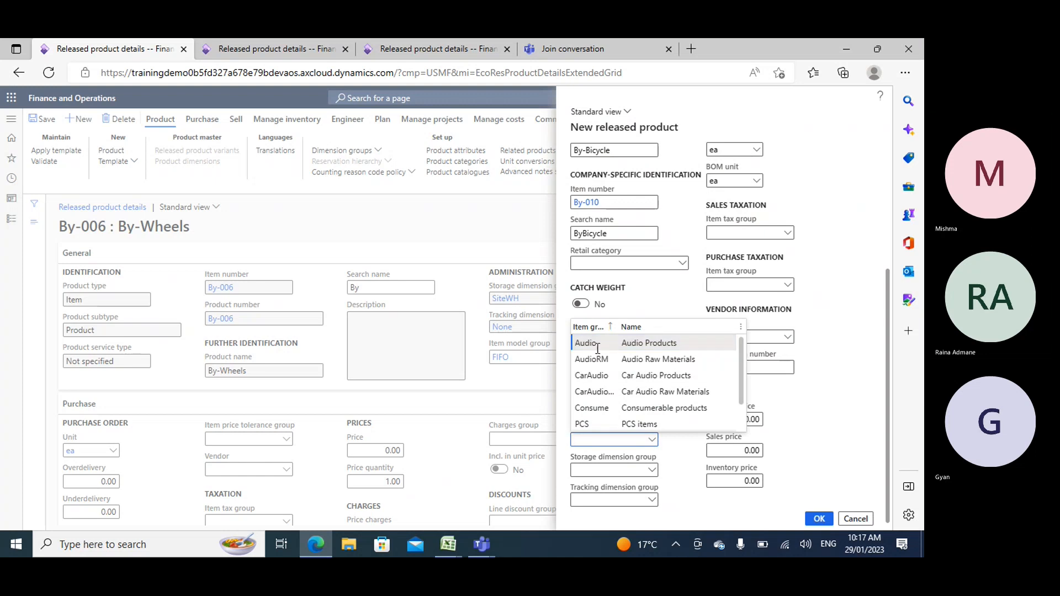
key(Return)
Set the storage dimension group to SiteWH and the tracking dimension group to None, and create product By-010.
click(652, 472)
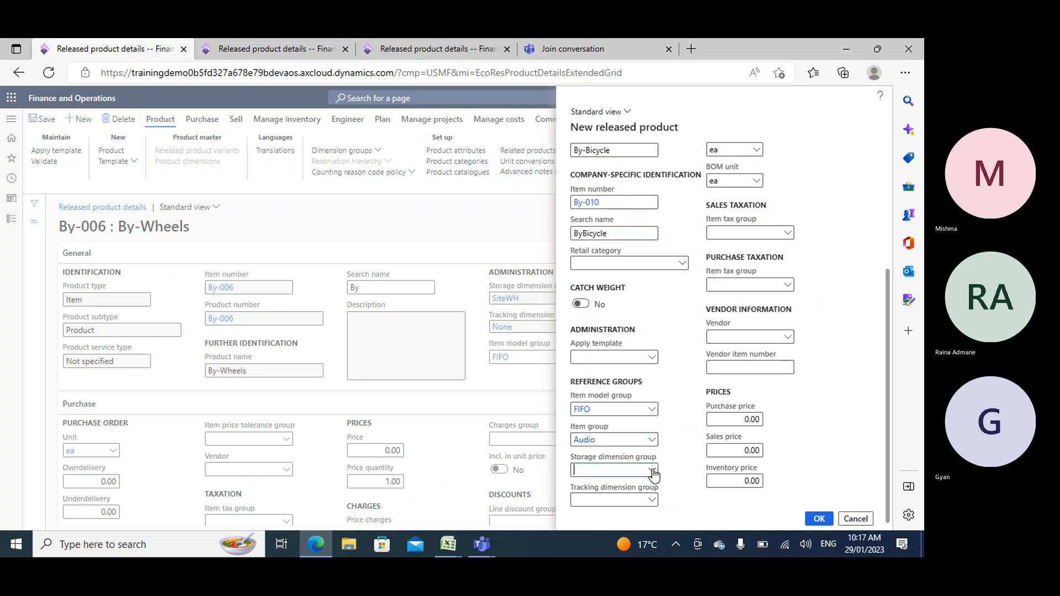
click(652, 471)
key(Down)
key(Down)
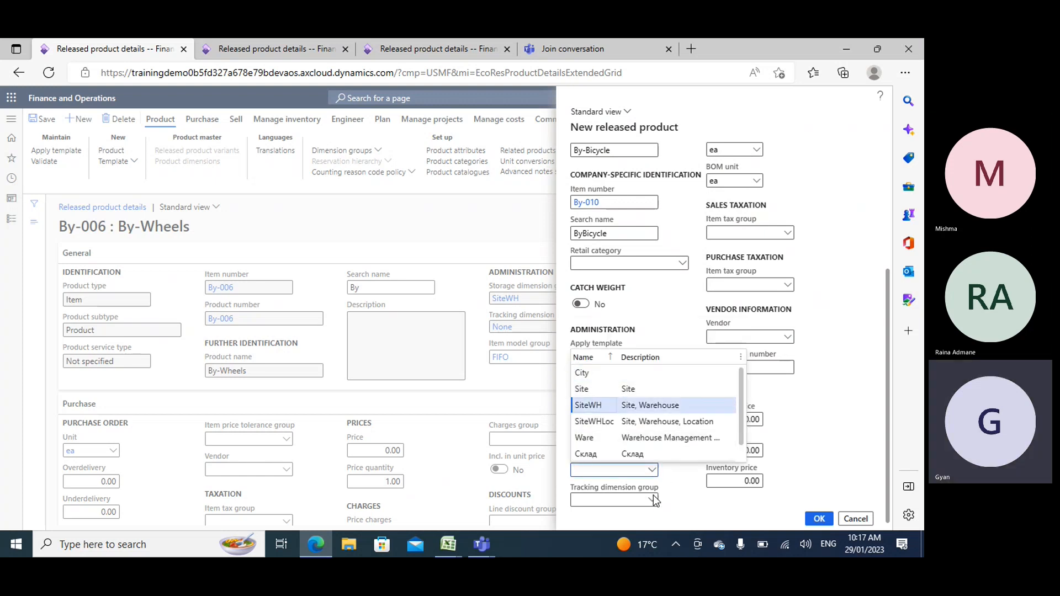
click(656, 500)
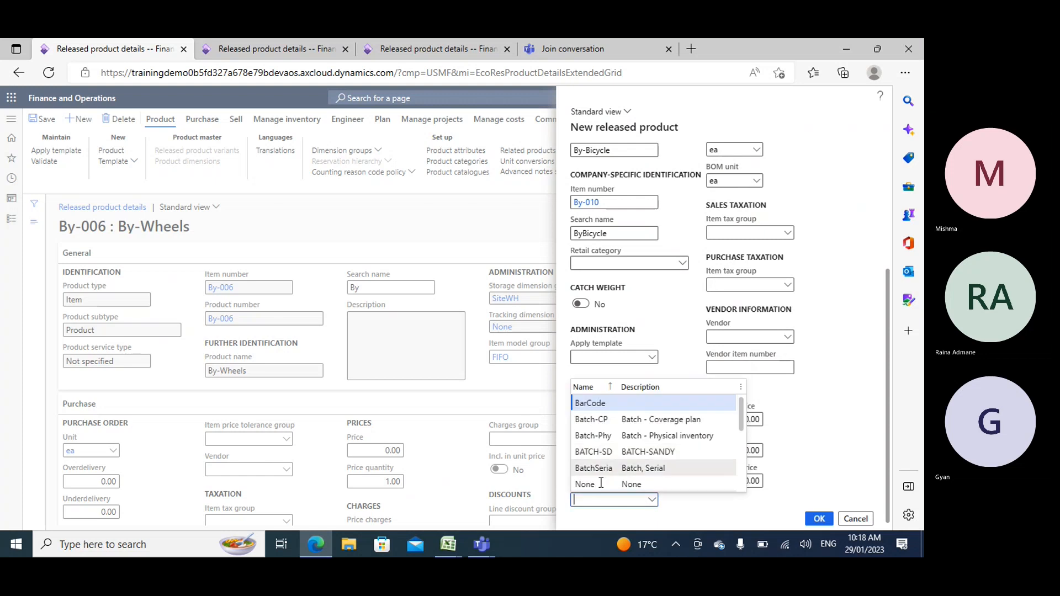
click(600, 484)
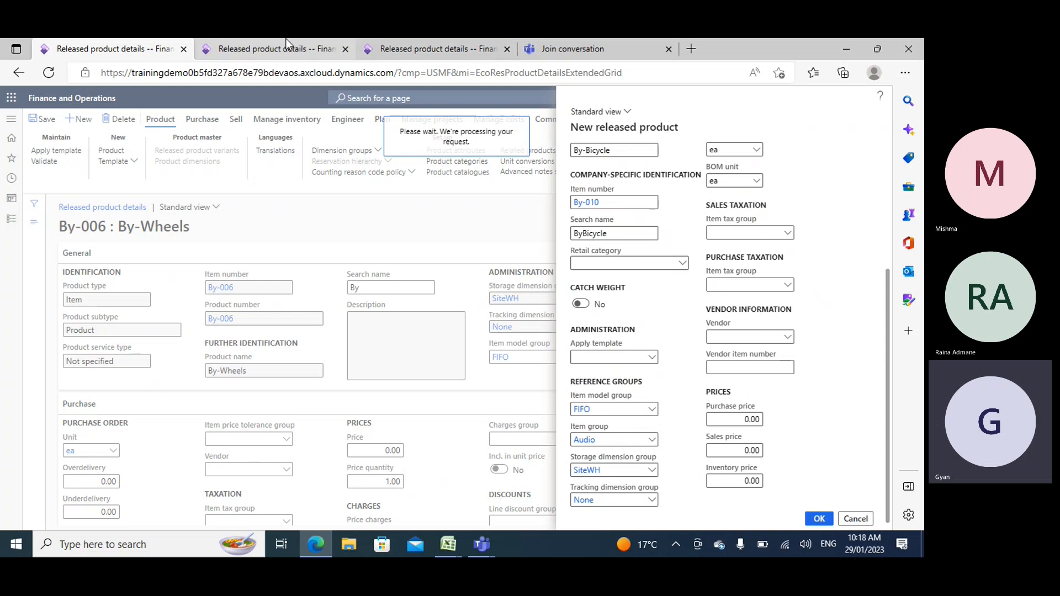
Refresh the released products list filtered by "by" and open the details of product By-010.
click(219, 48)
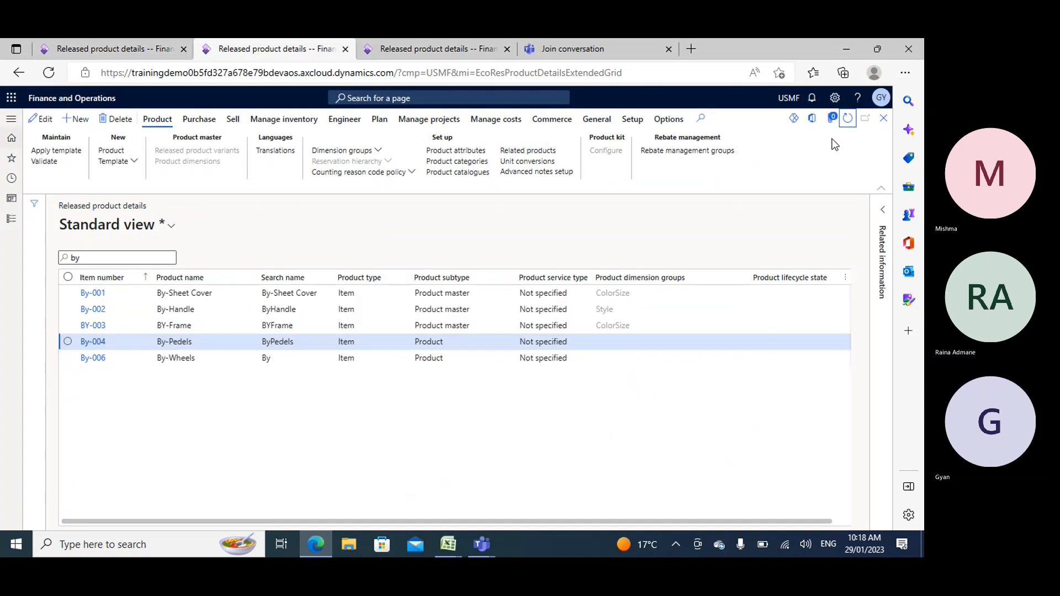
key(ctrl+shift+Tab)
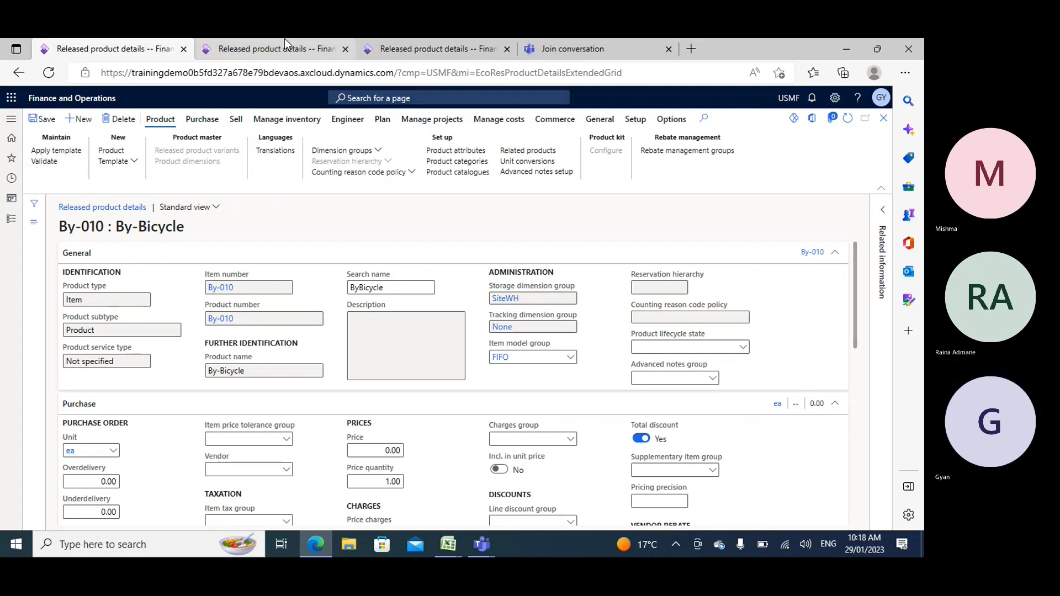
click(219, 46)
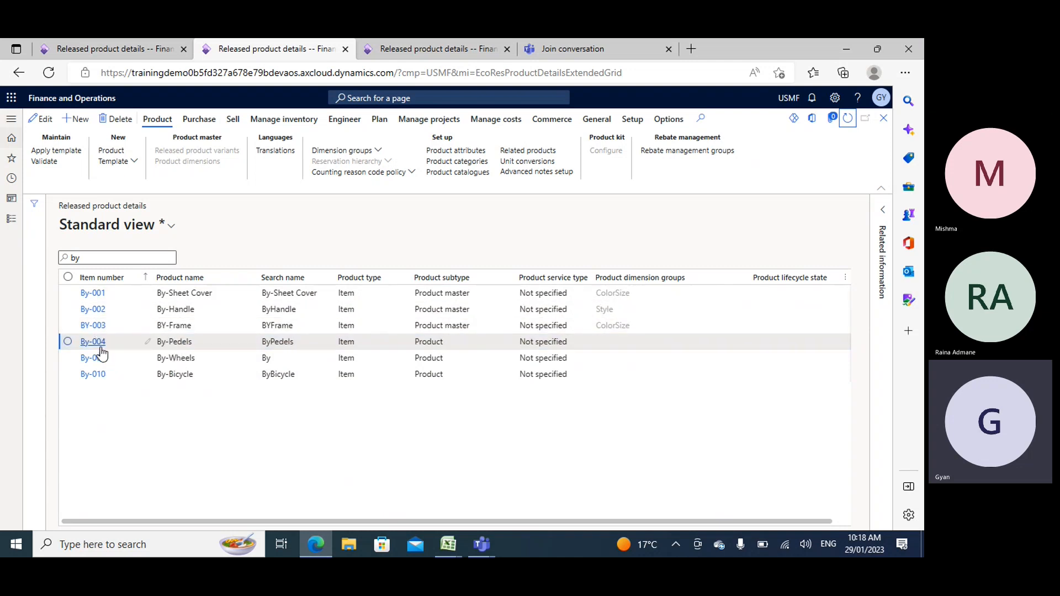
click(68, 374)
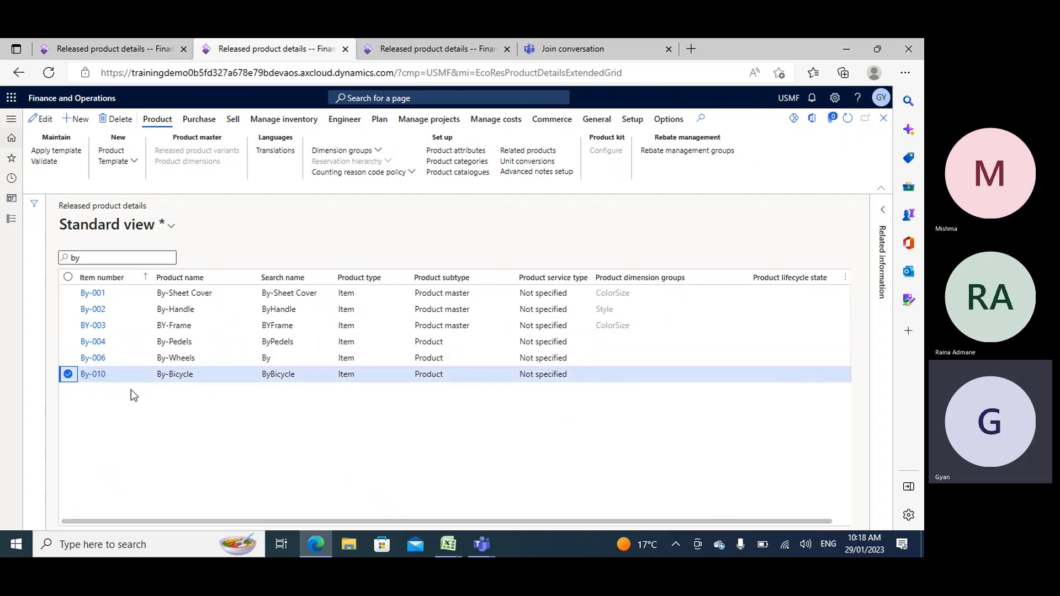
click(95, 375)
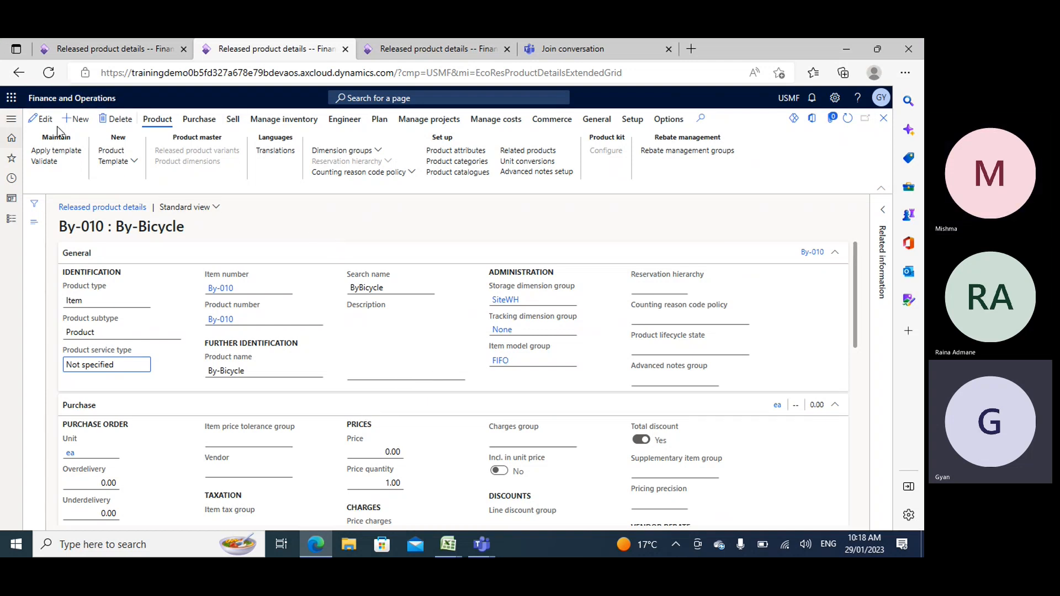
Edit By-010, review the production types in the Engineer section, keep BOM and save the record.
click(221, 244)
scroll(203, 269, down, 3)
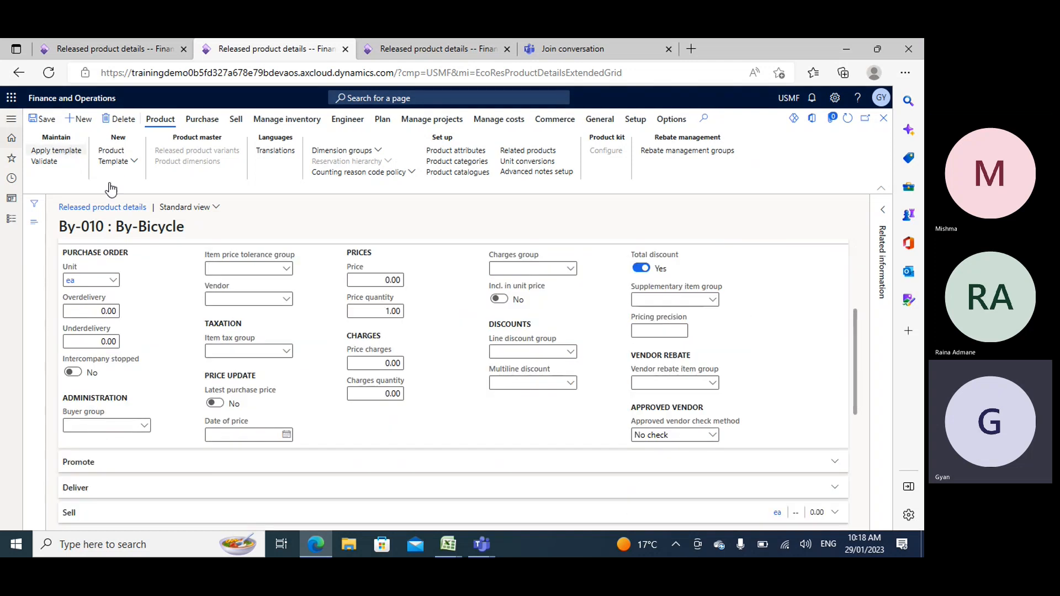
scroll(189, 261, down, 5)
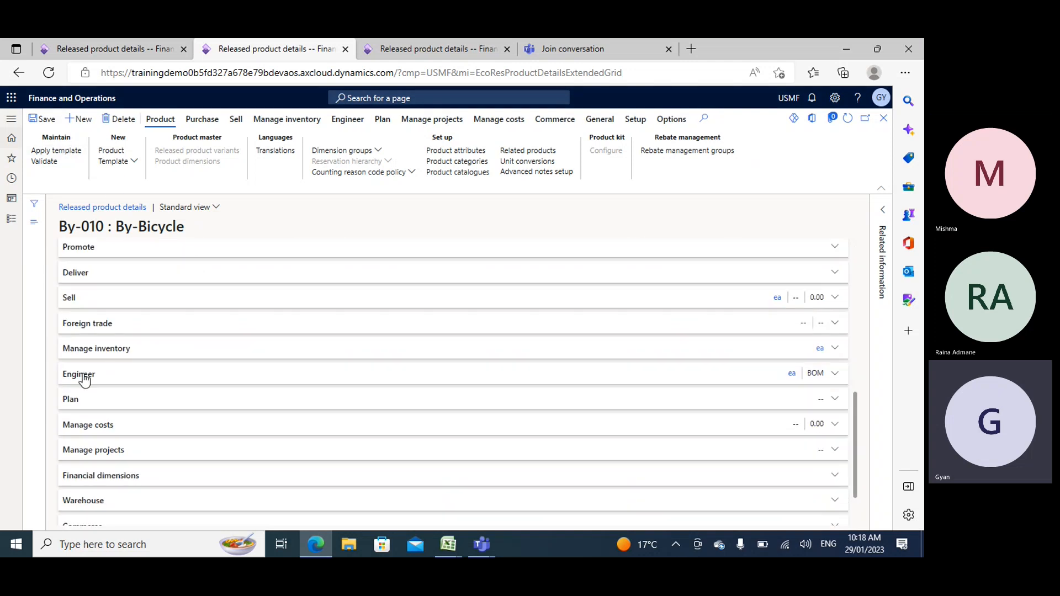
click(530, 372)
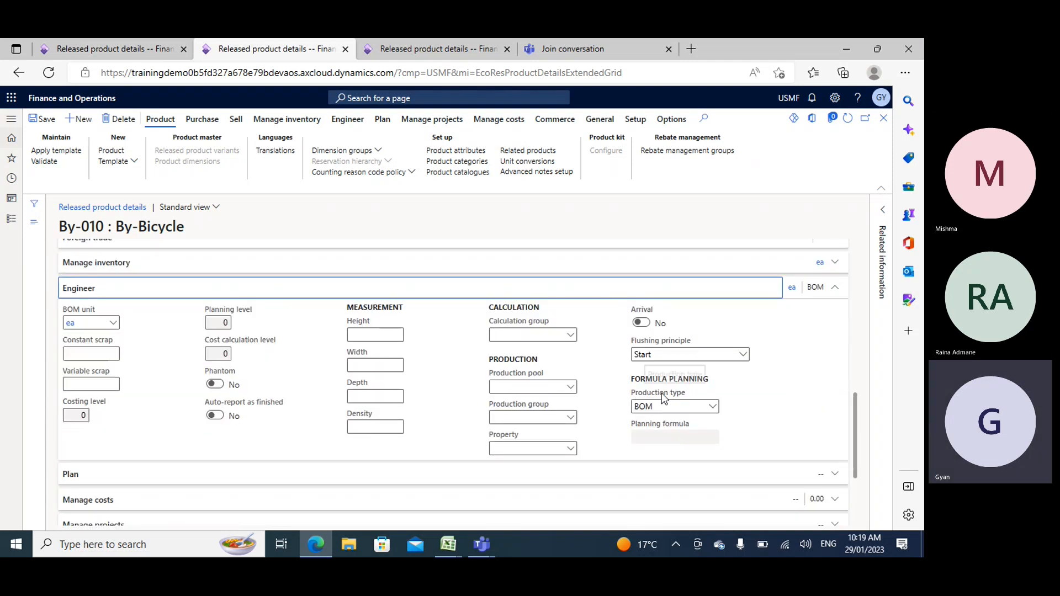
click(713, 407)
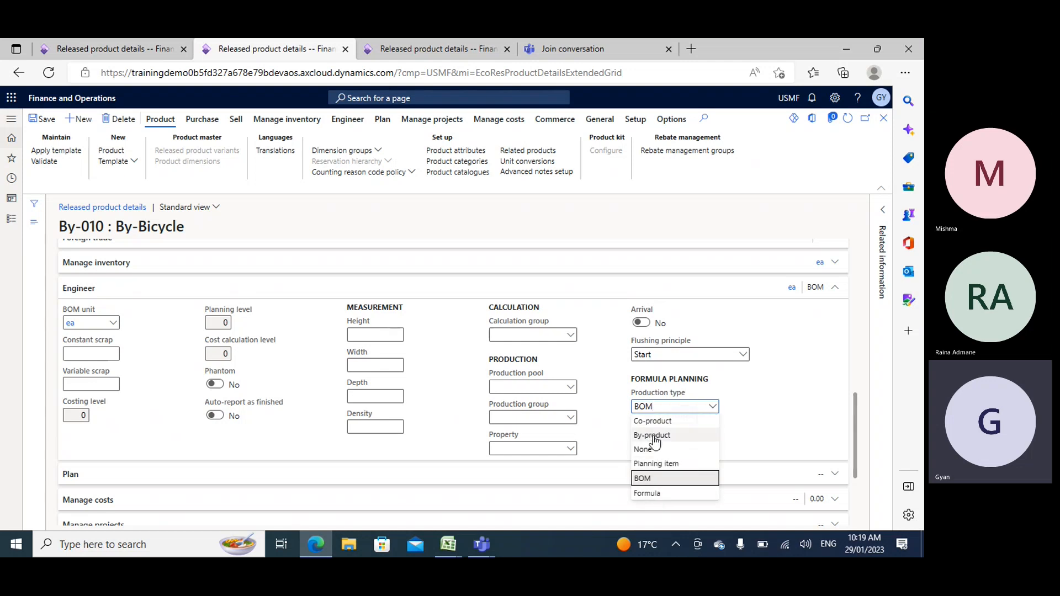
click(645, 478)
click(43, 118)
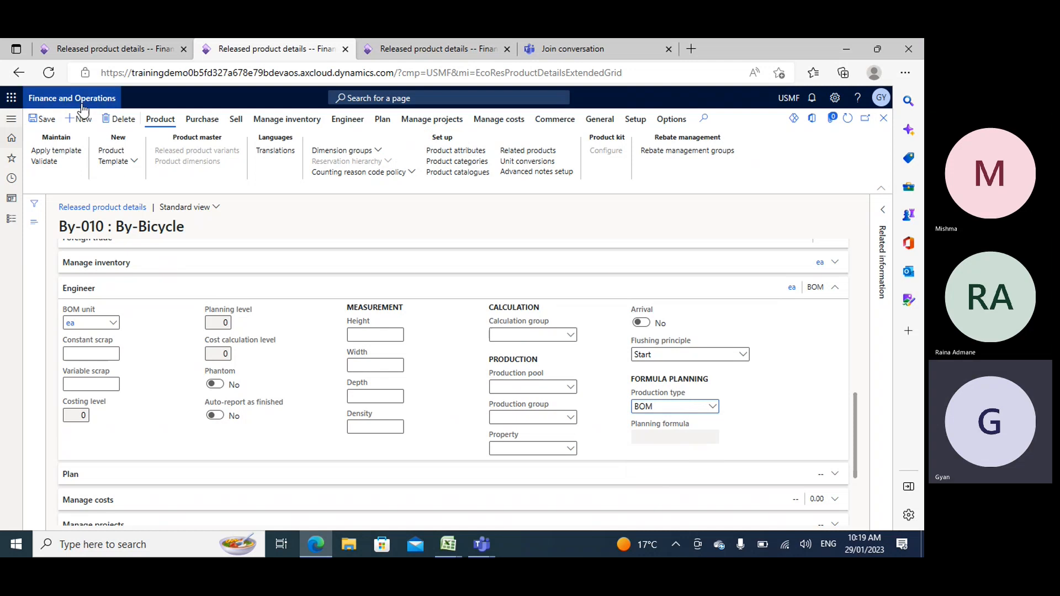
Open the default order settings of By-010, set the default order type to Production, save, and review the available order types.
click(293, 125)
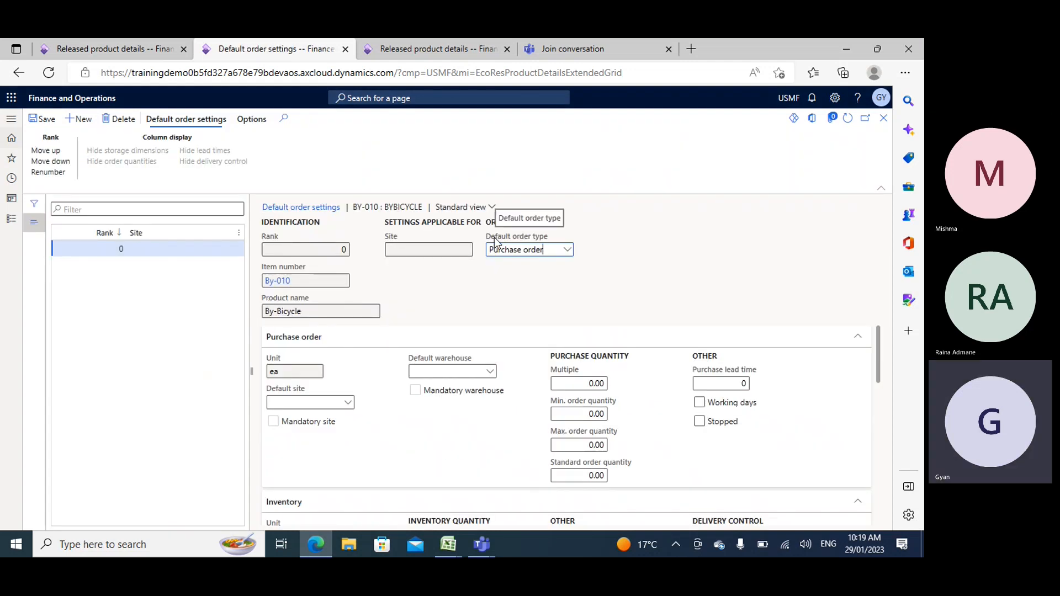
click(567, 250)
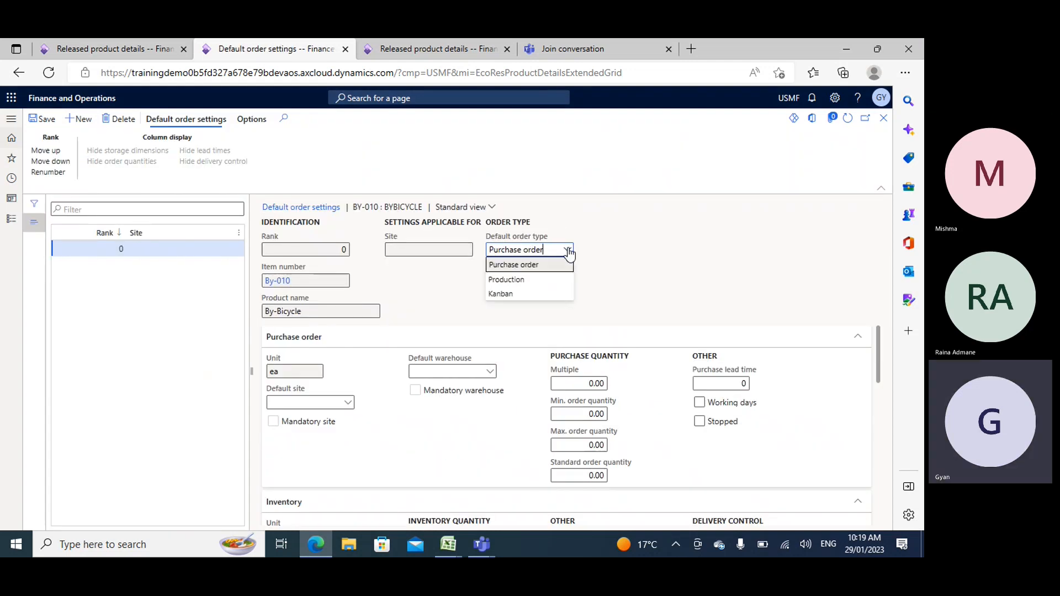
click(508, 281)
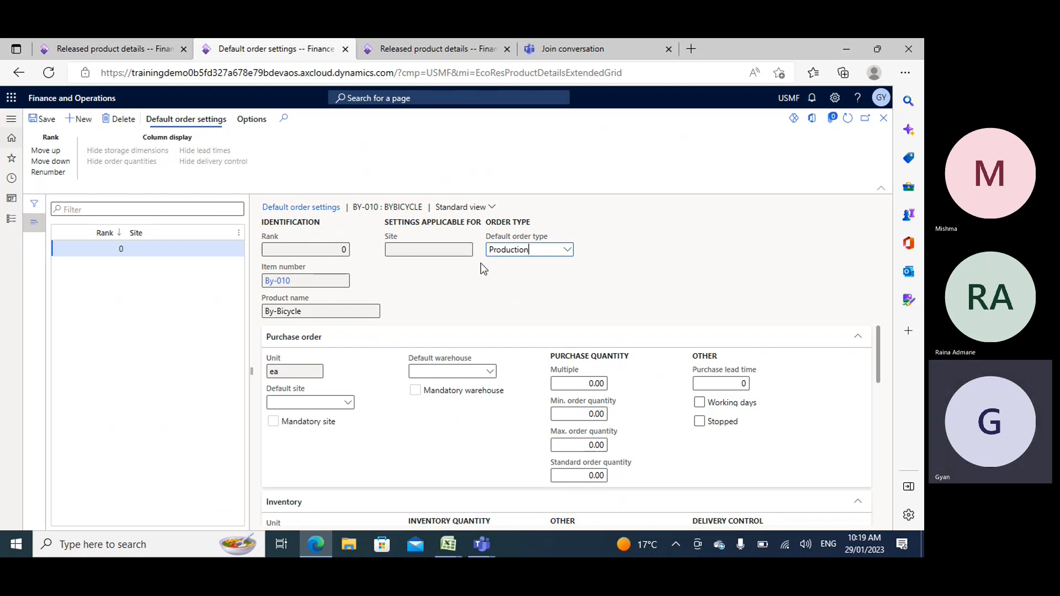
click(42, 119)
click(563, 249)
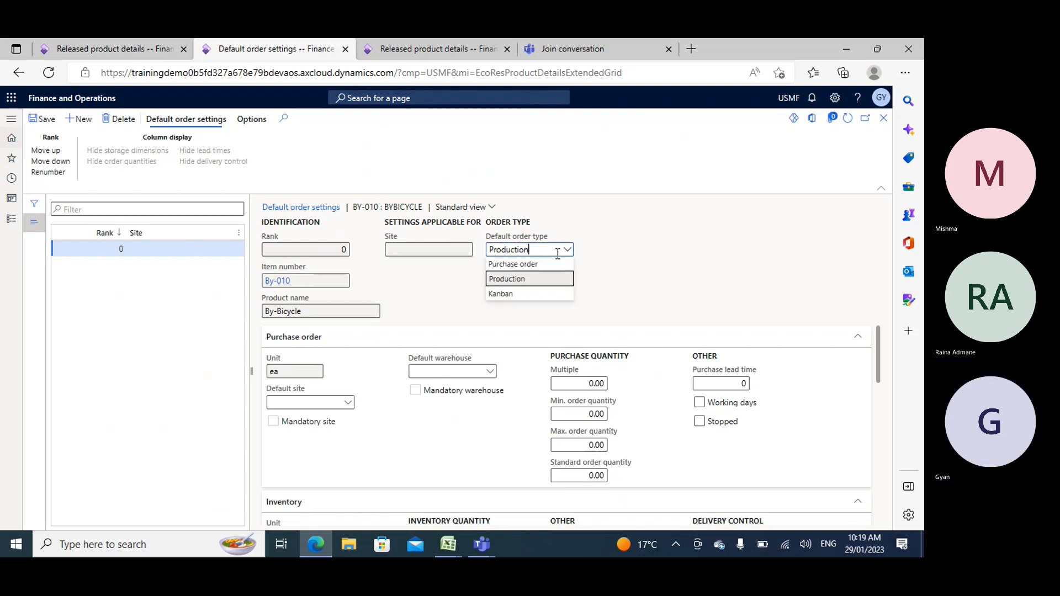
Switch By-010's default order type to Purchase order, return it to Production, then save and close the order settings.
click(510, 263)
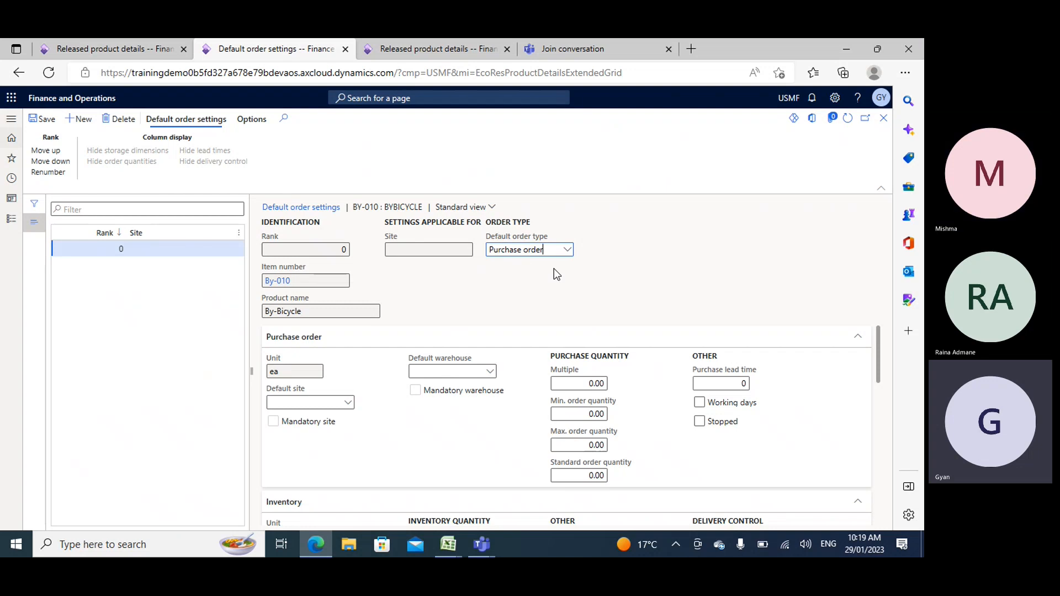
click(567, 250)
click(531, 279)
click(46, 119)
click(883, 118)
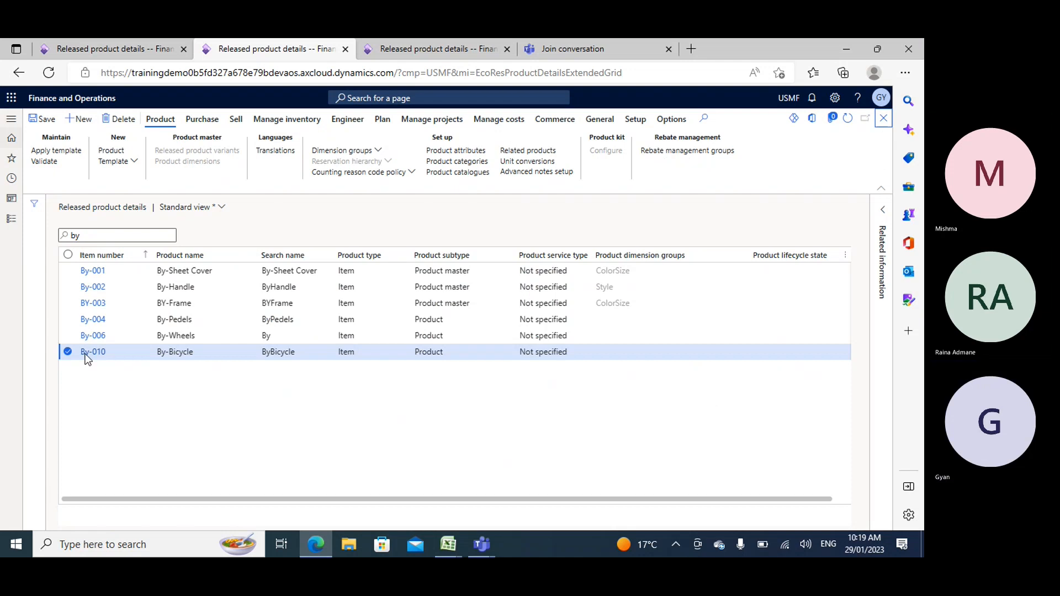
click(74, 271)
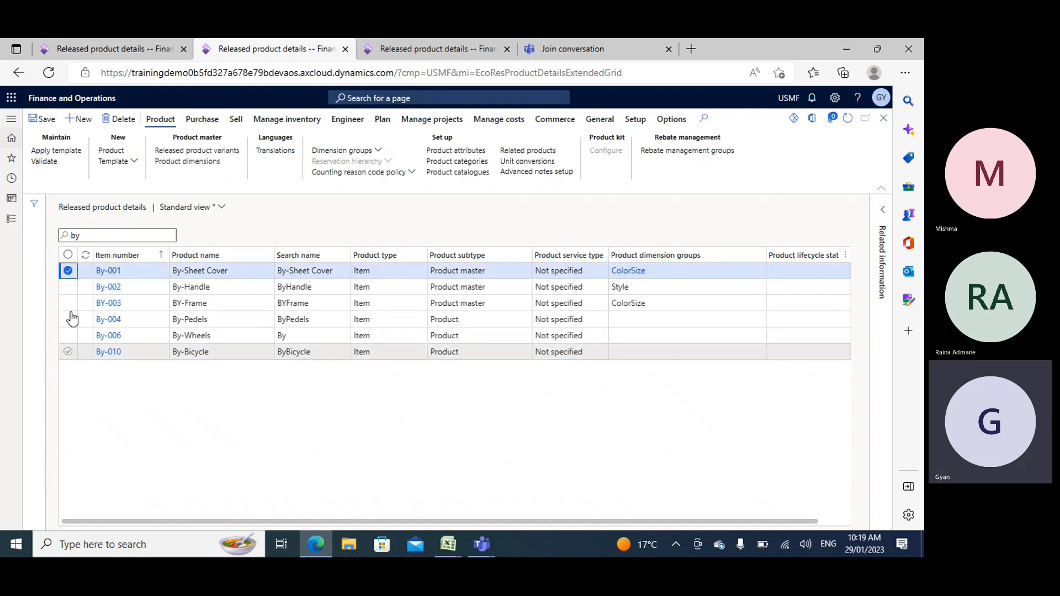
click(68, 271)
click(68, 353)
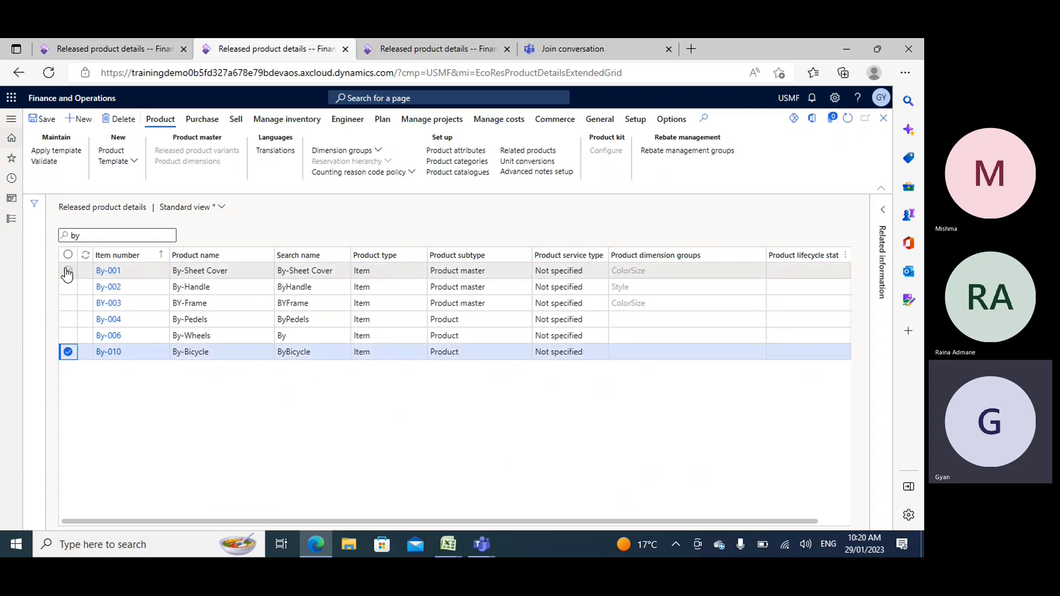
click(68, 353)
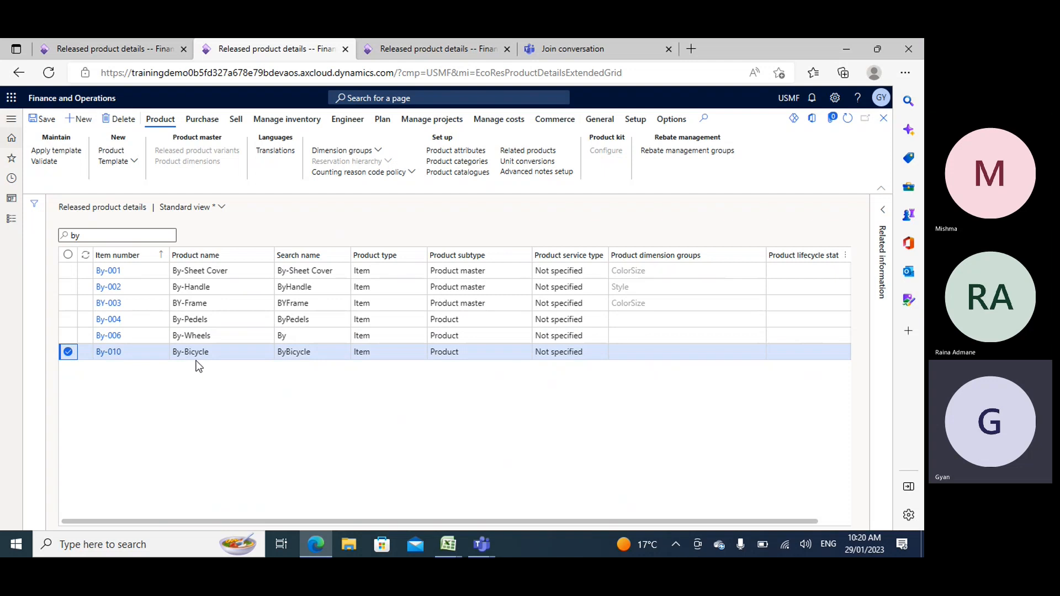
click(68, 353)
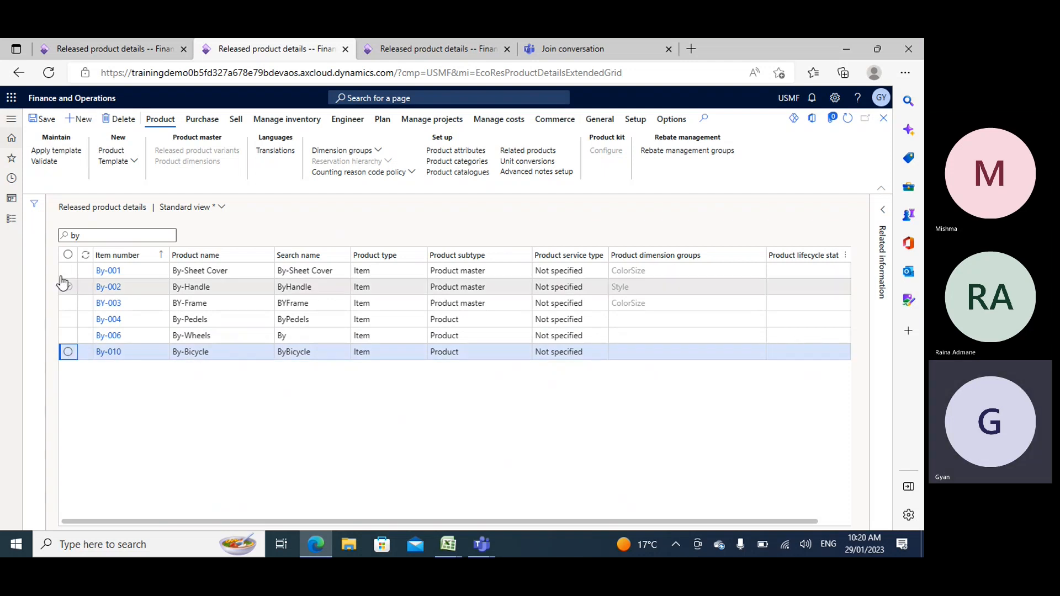
click(67, 271)
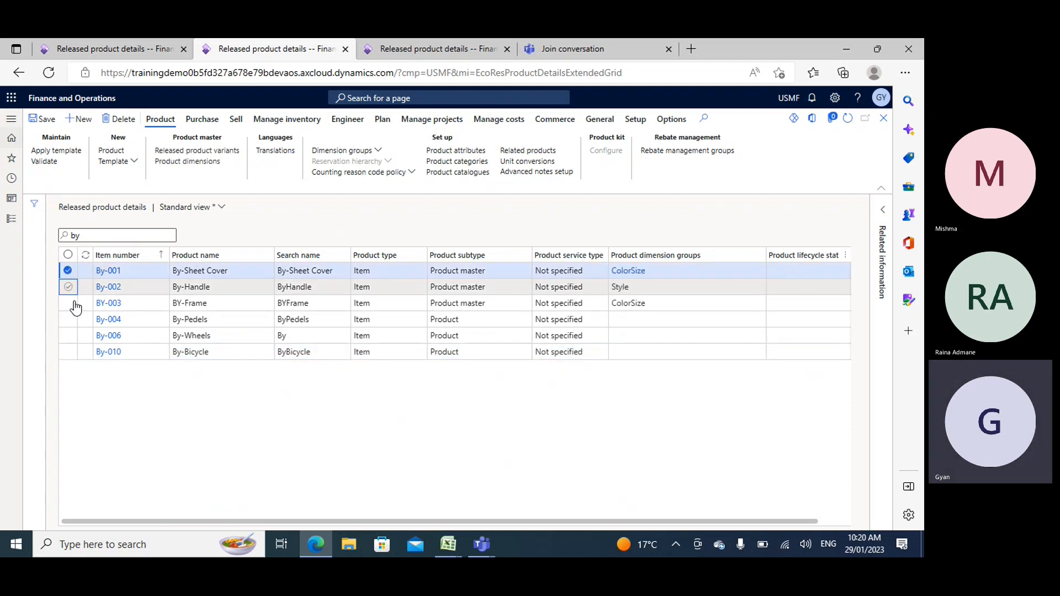
click(68, 286)
click(68, 303)
click(68, 319)
click(68, 335)
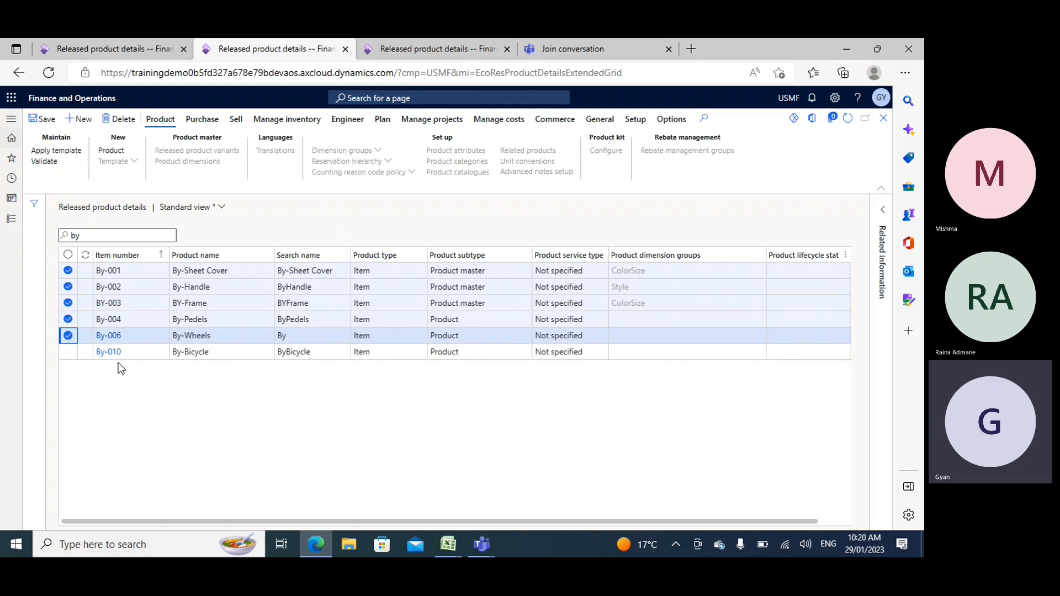
click(68, 353)
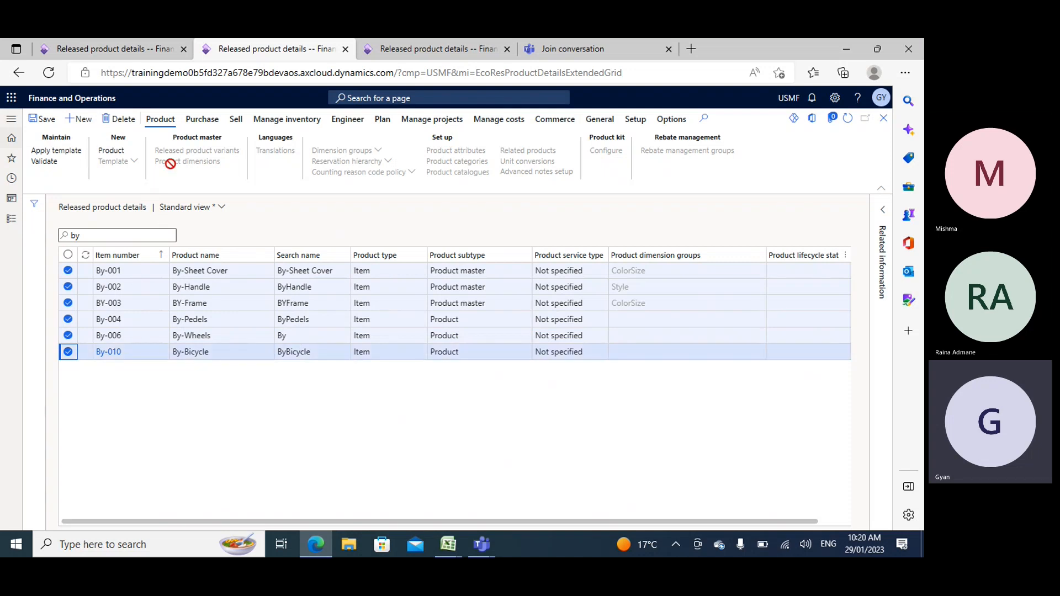
click(68, 352)
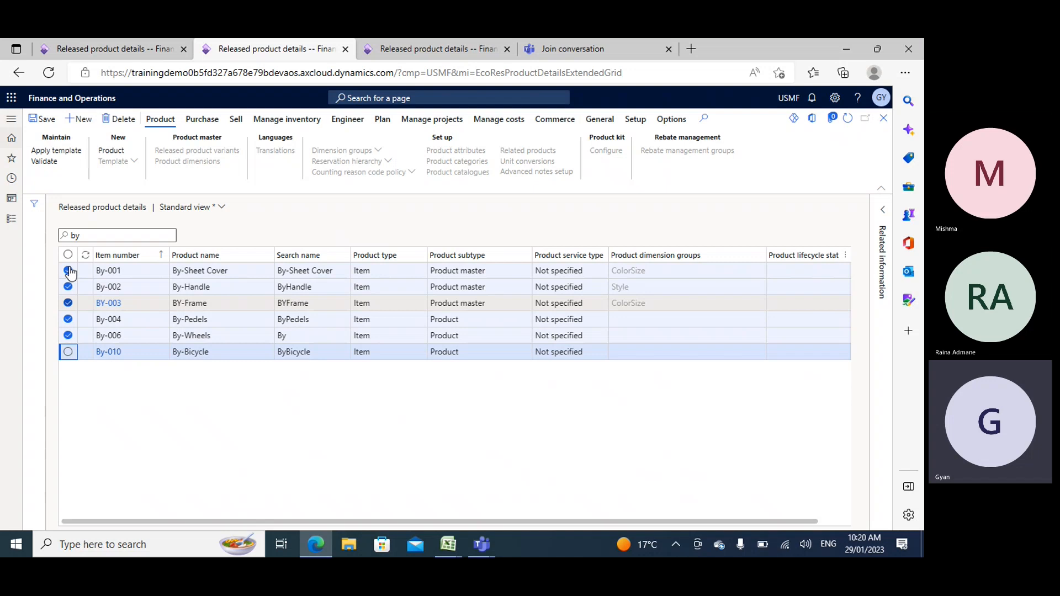
click(68, 302)
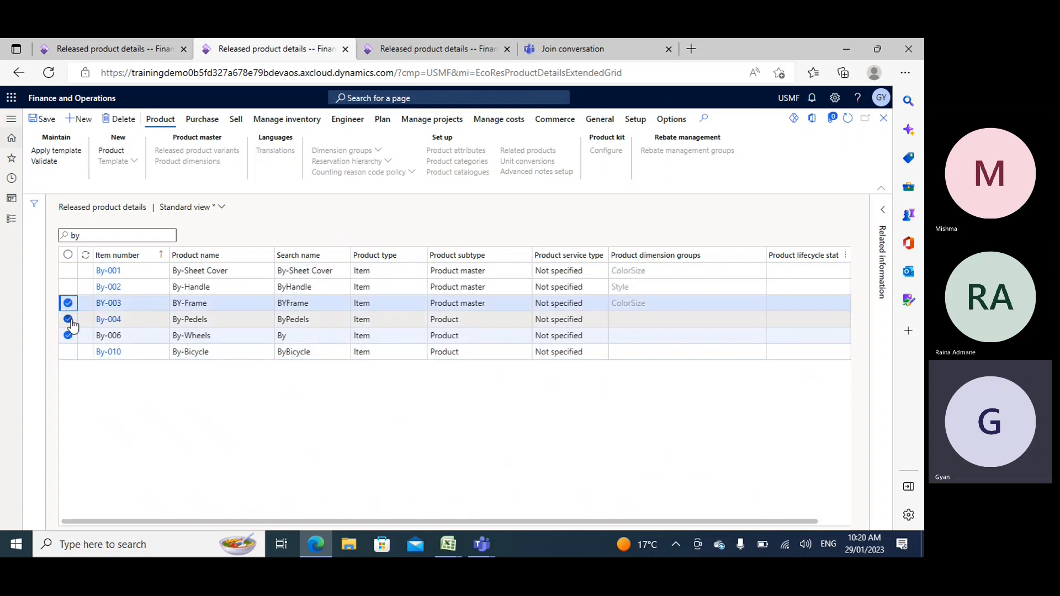
click(68, 320)
click(68, 335)
click(67, 303)
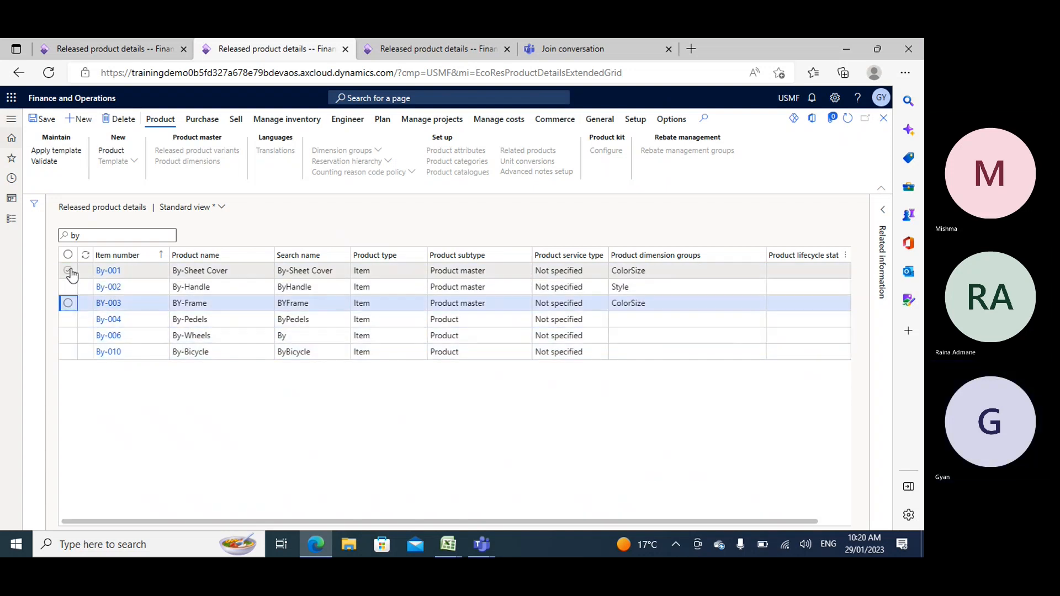
Open By-001 (By-Sheet Cover), set its production type to None and check its default order settings.
click(112, 273)
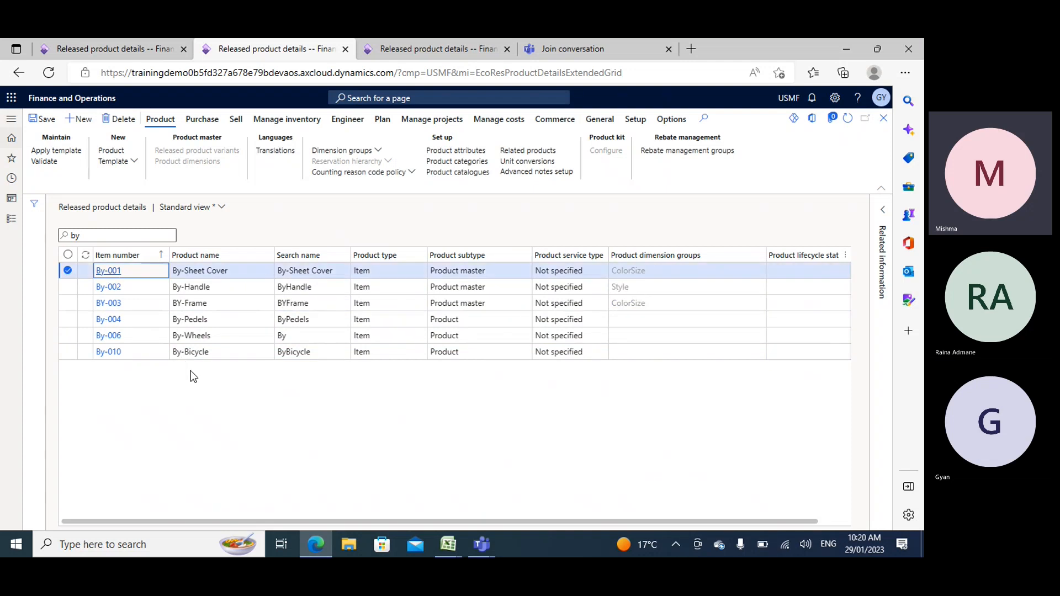
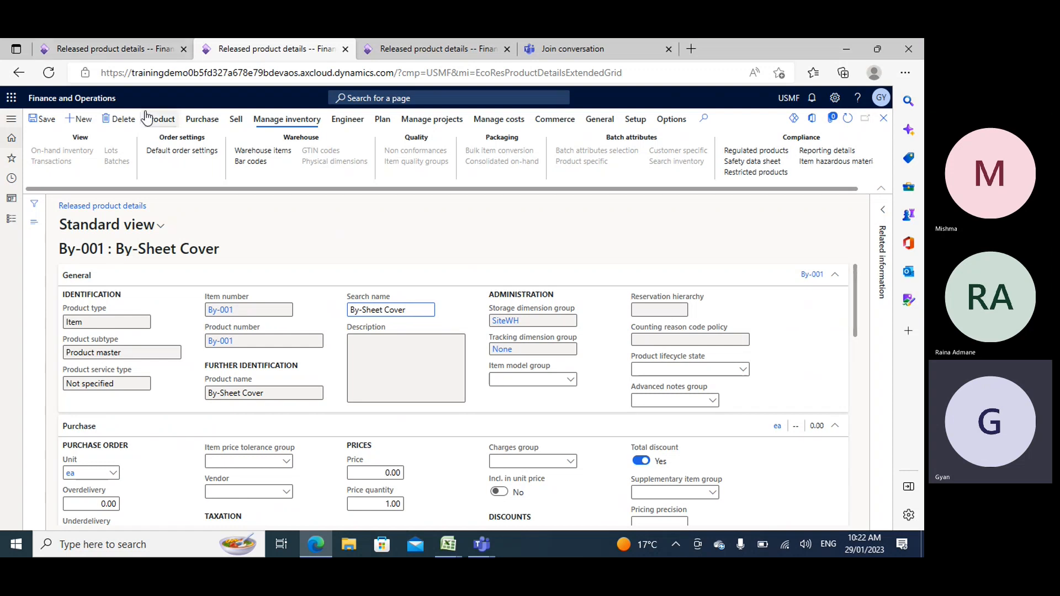
click(71, 40)
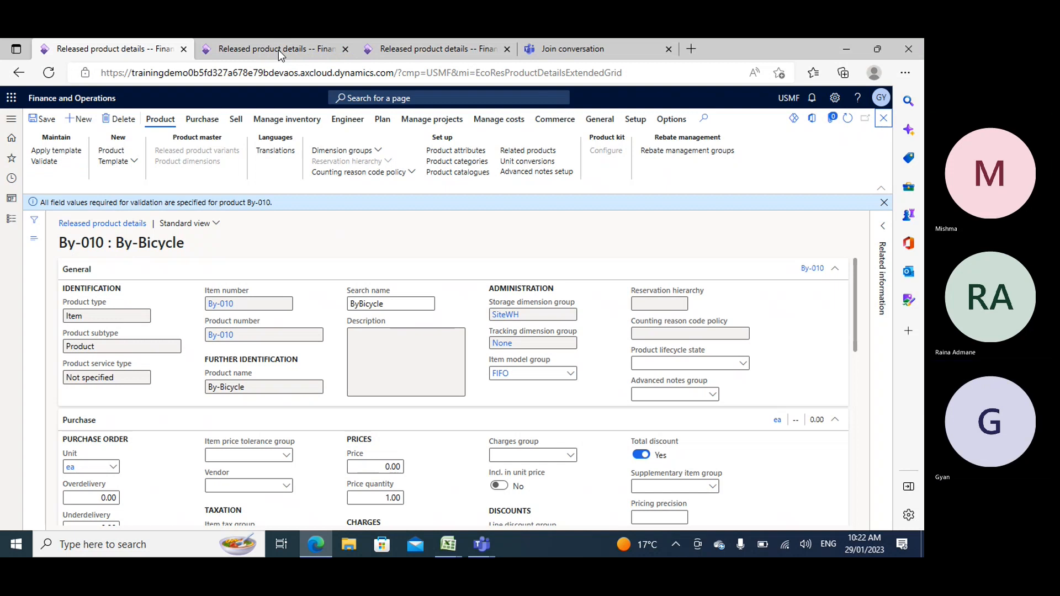
click(293, 46)
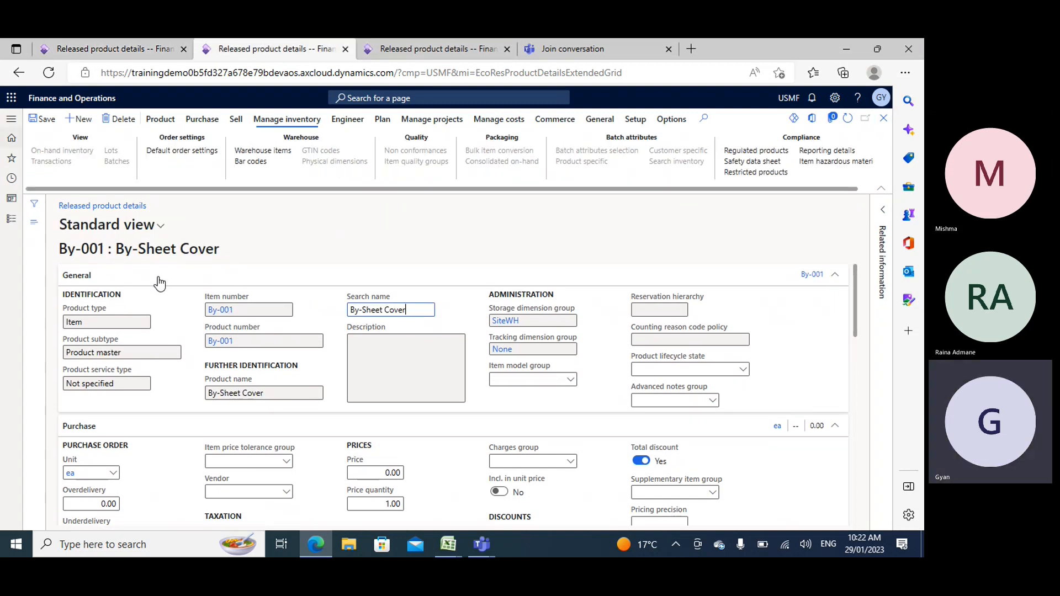
scroll(442, 268, down, 15)
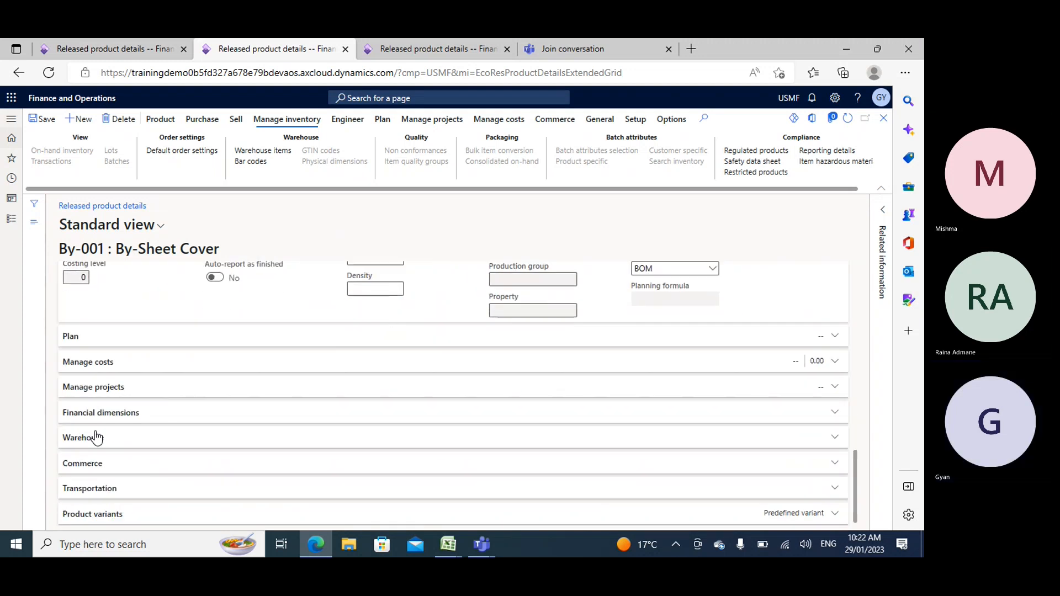
scroll(656, 337, up, 2)
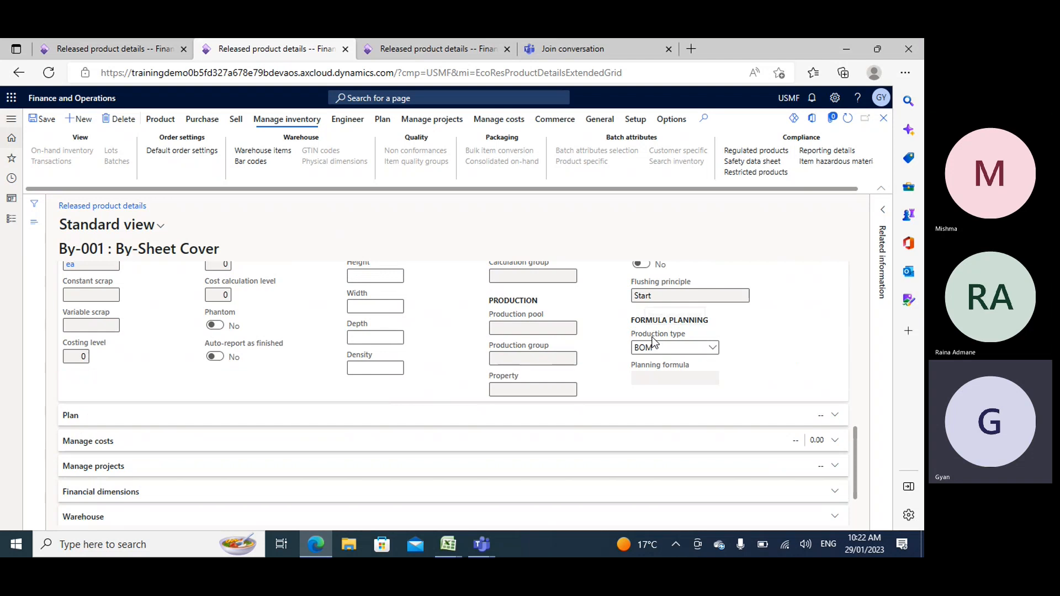
click(714, 348)
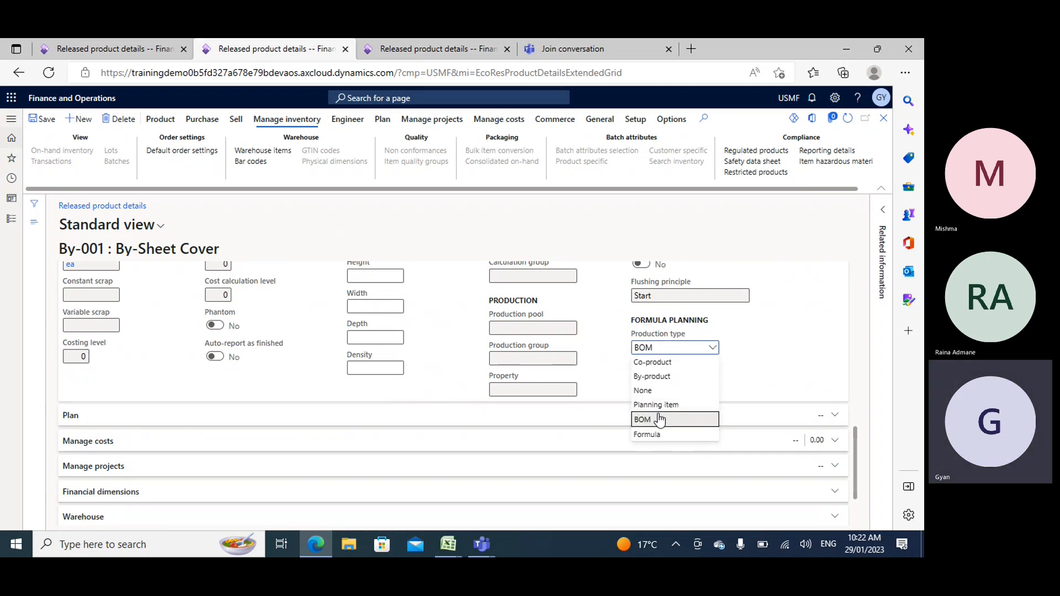
click(661, 390)
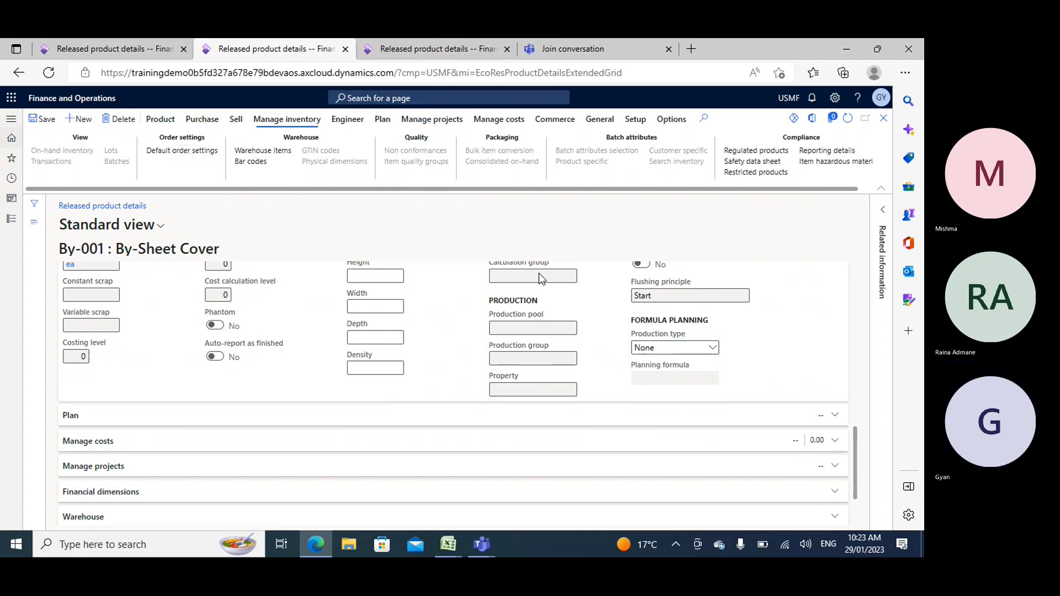
click(182, 151)
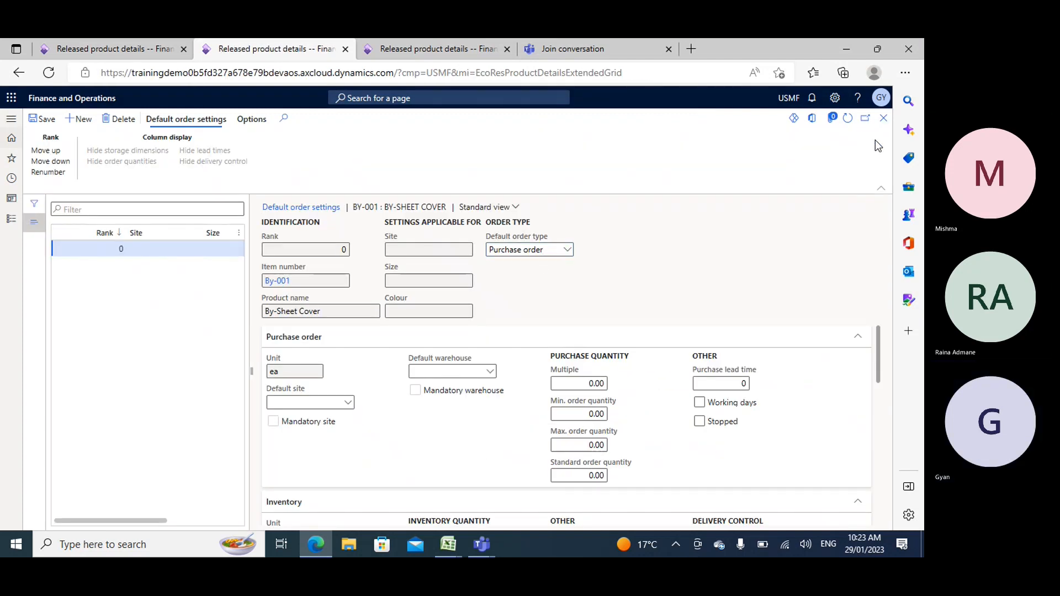
click(883, 118)
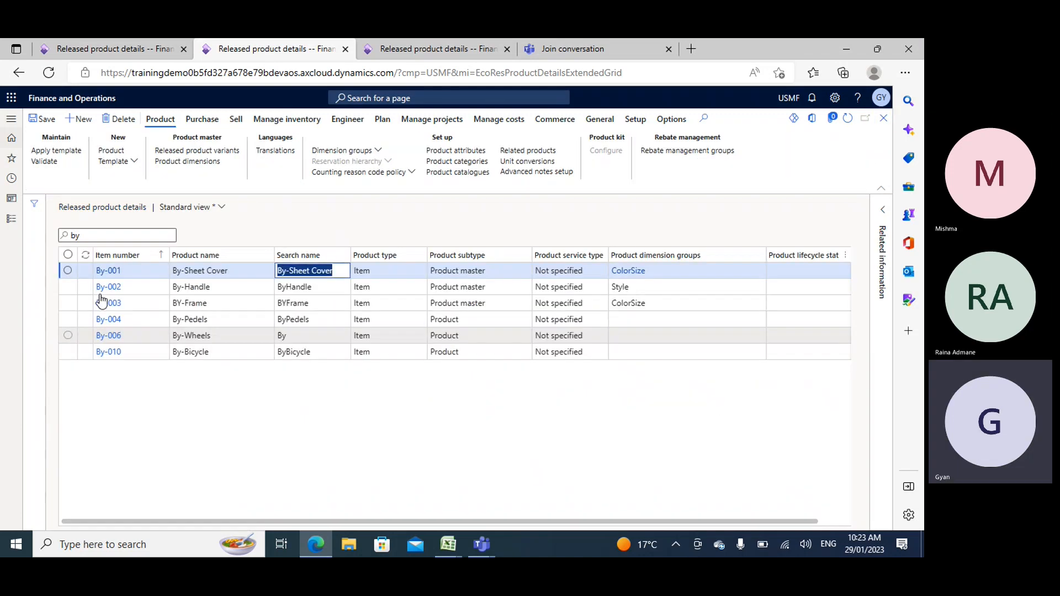
Open By-002 (By-Handle), set its production type to None in the Engineer section and save the record.
click(104, 291)
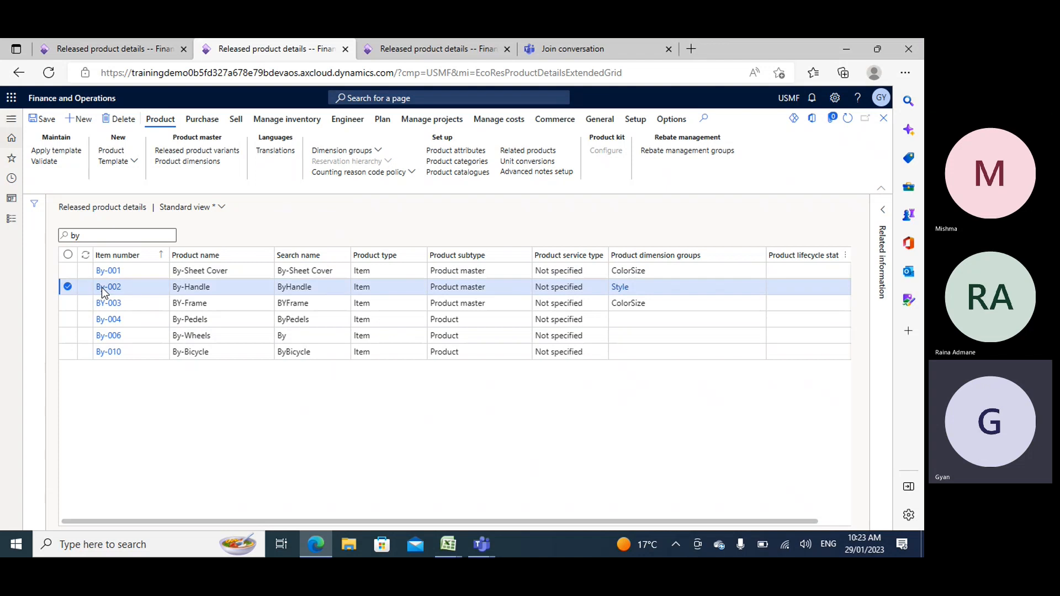
click(105, 287)
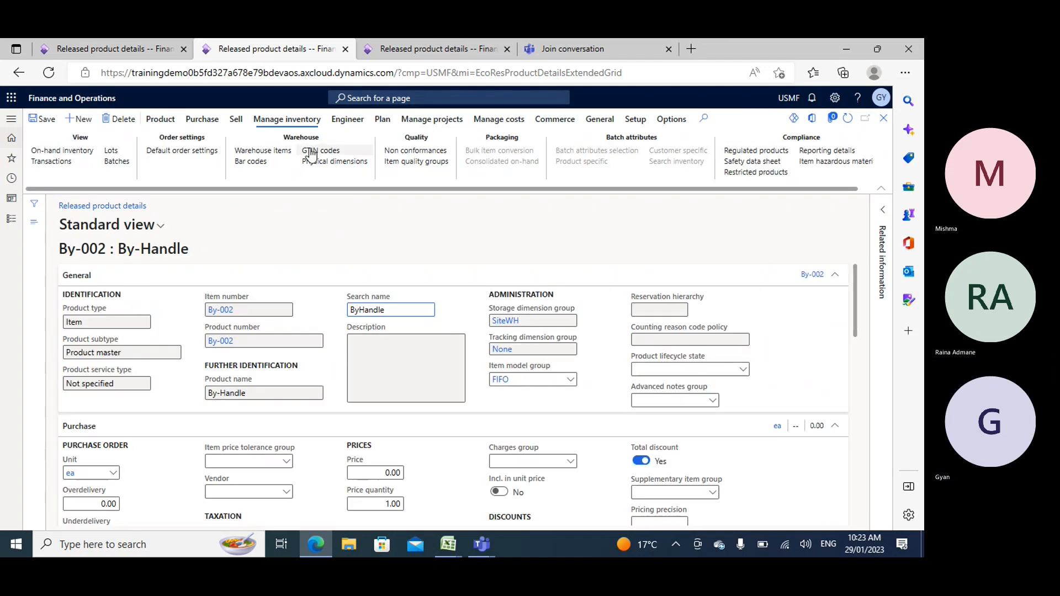
scroll(546, 238, down, 10)
scroll(551, 277, up, 3)
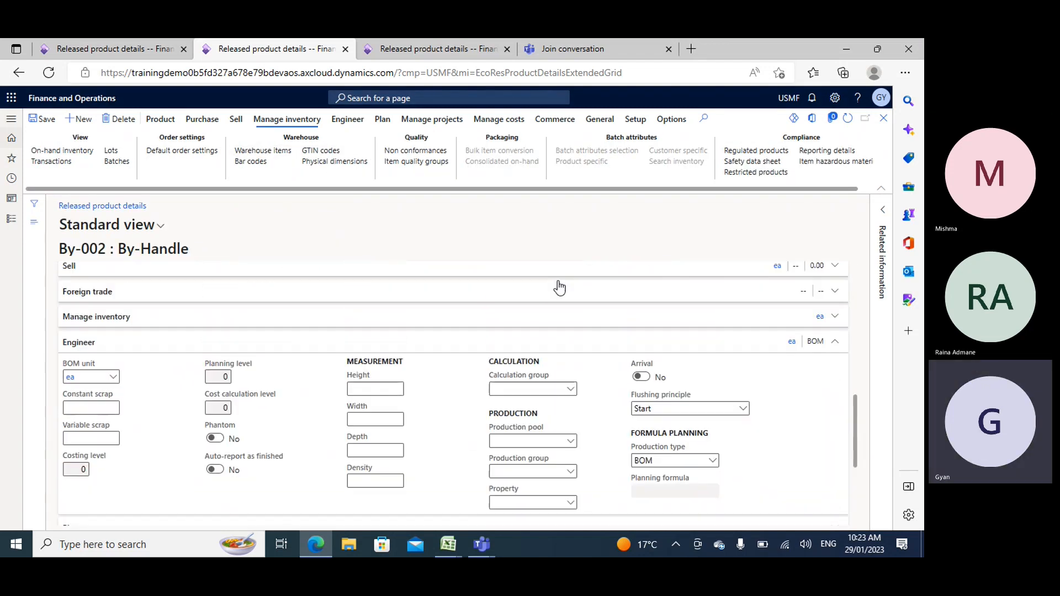
scroll(715, 382, down, 2)
click(712, 344)
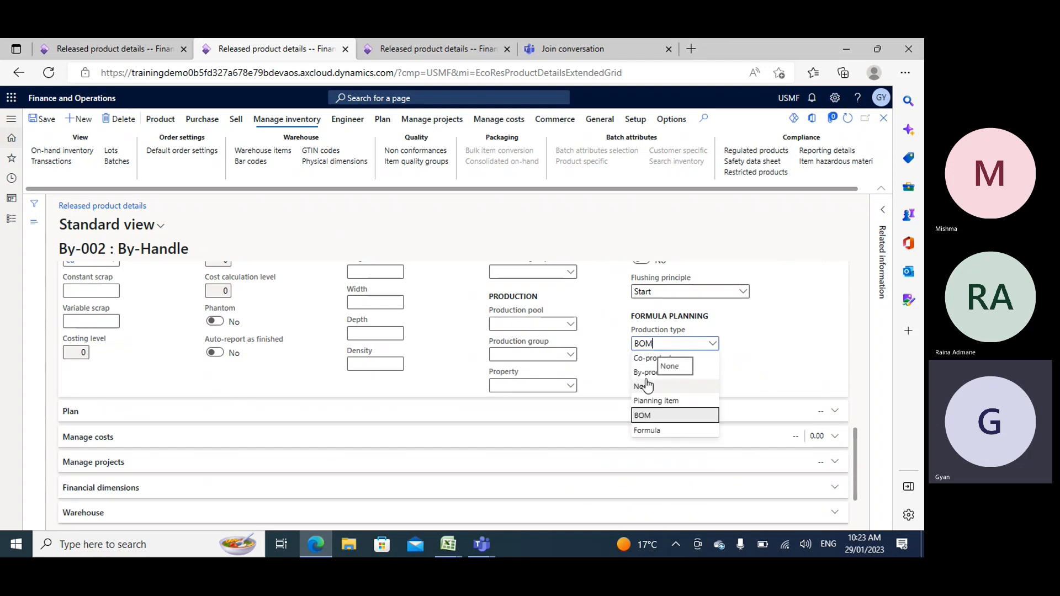
click(647, 386)
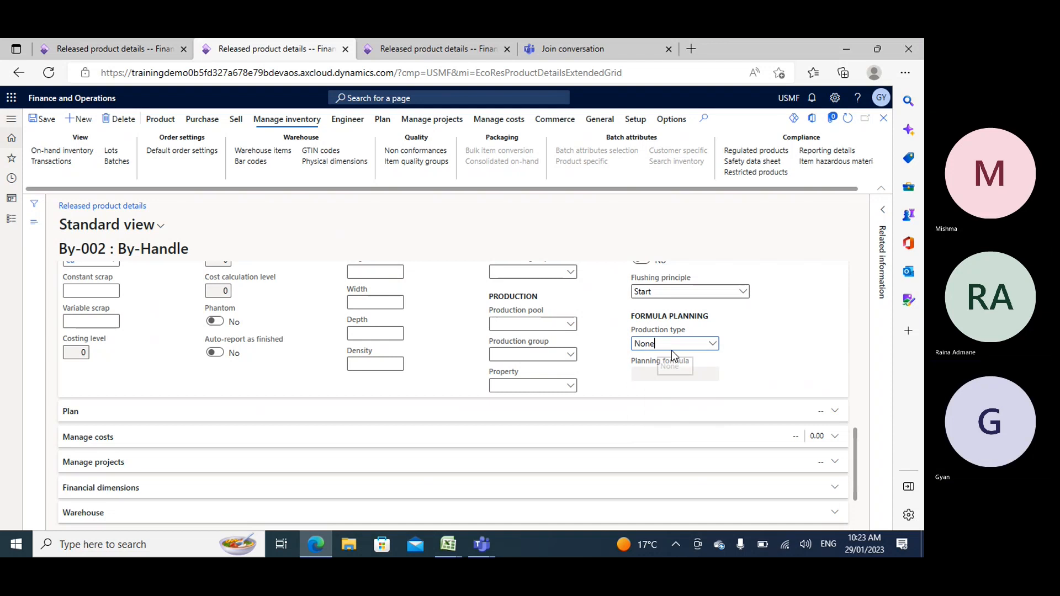
click(44, 120)
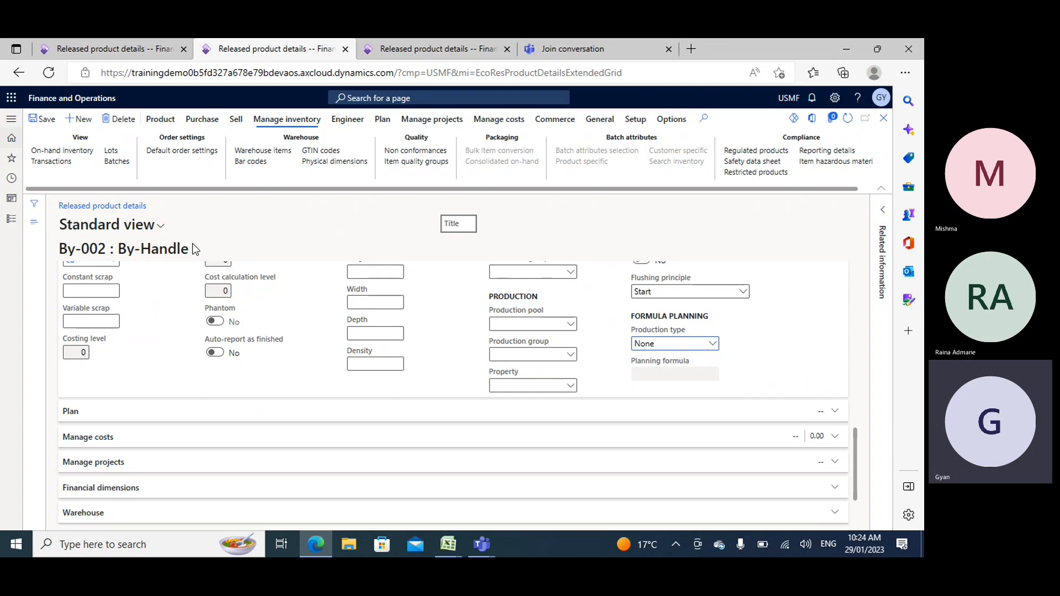
Set the production type of By-002 back to BOM, save the record and return to the released products list.
click(713, 343)
click(644, 416)
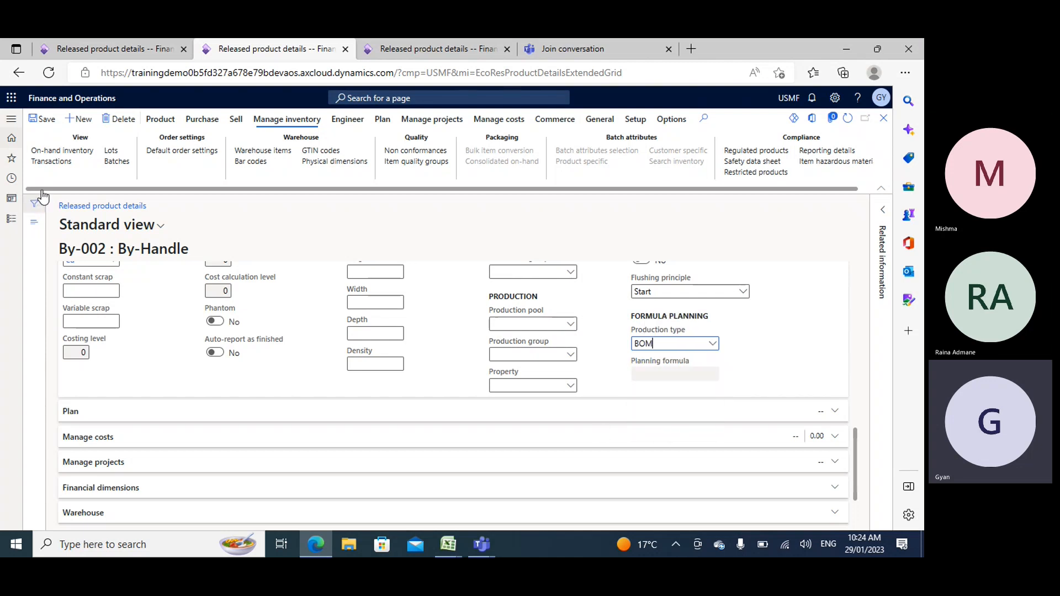
click(45, 123)
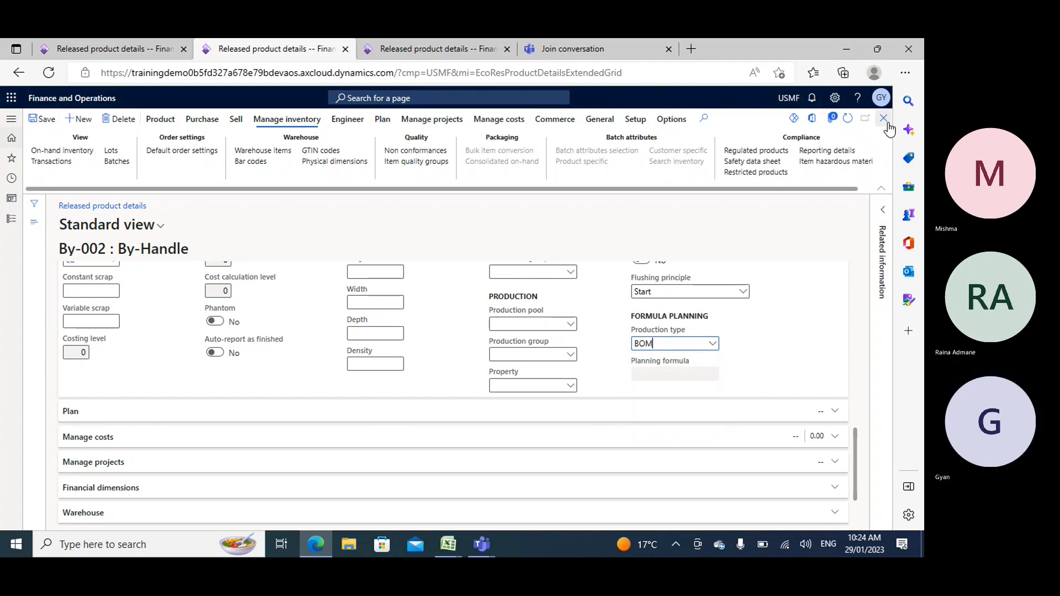
key(Escape)
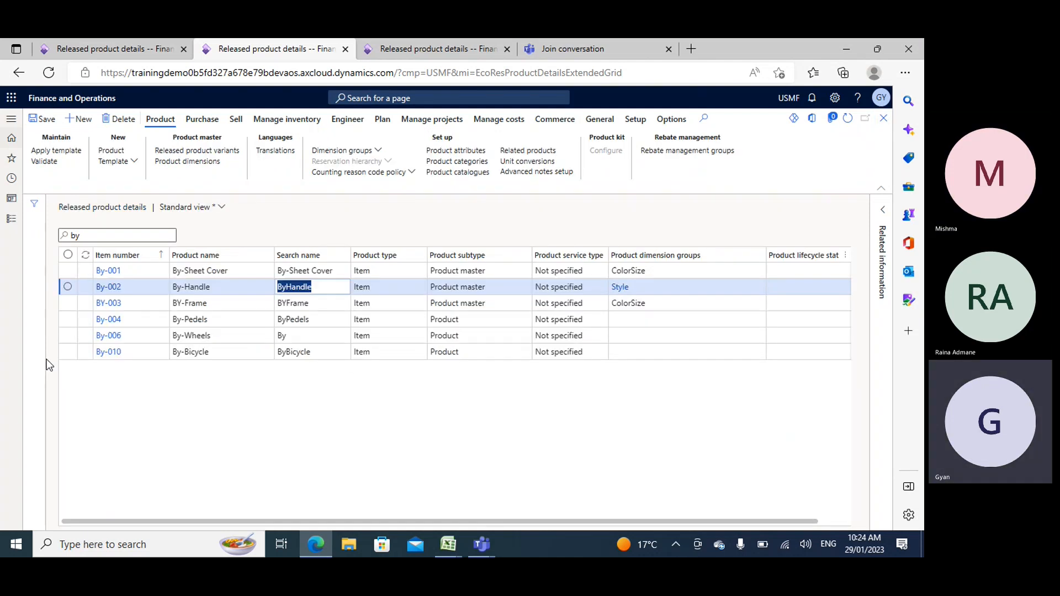
Open BY-003 (BY-Frame) and check the default order type in its default order settings.
click(113, 304)
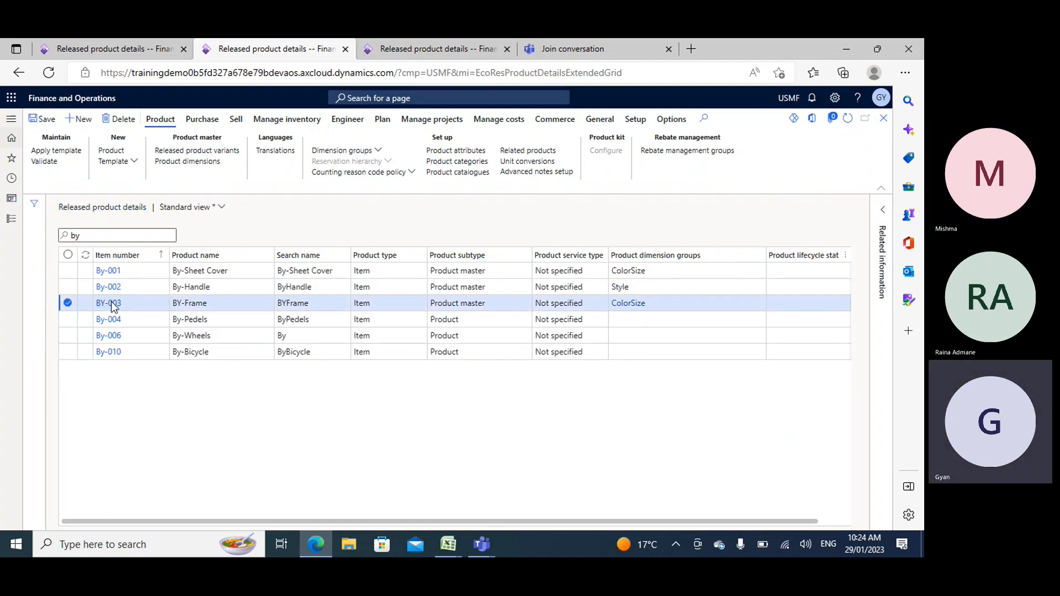
click(113, 307)
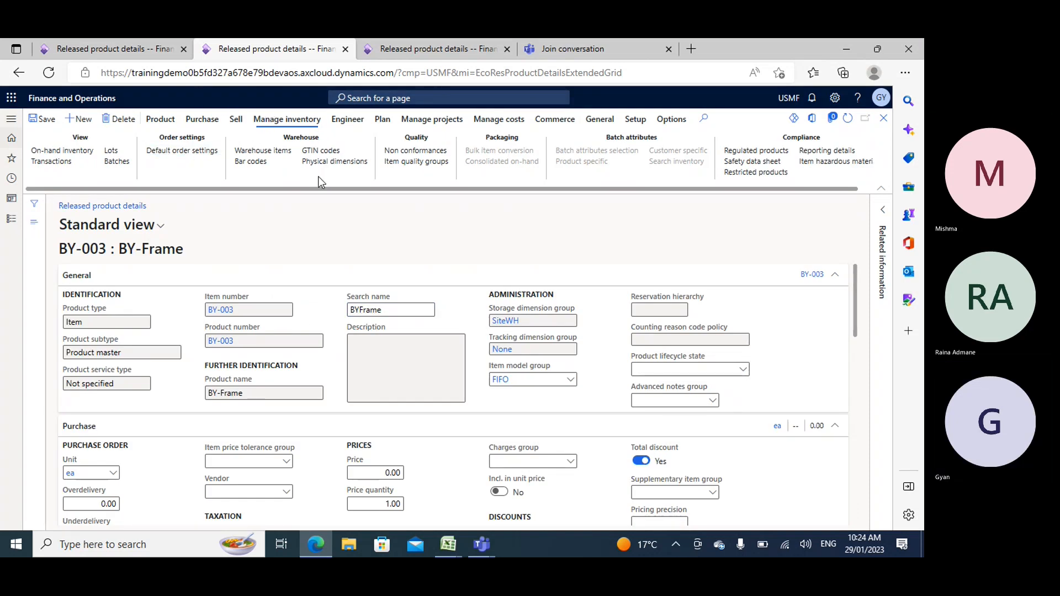
click(186, 151)
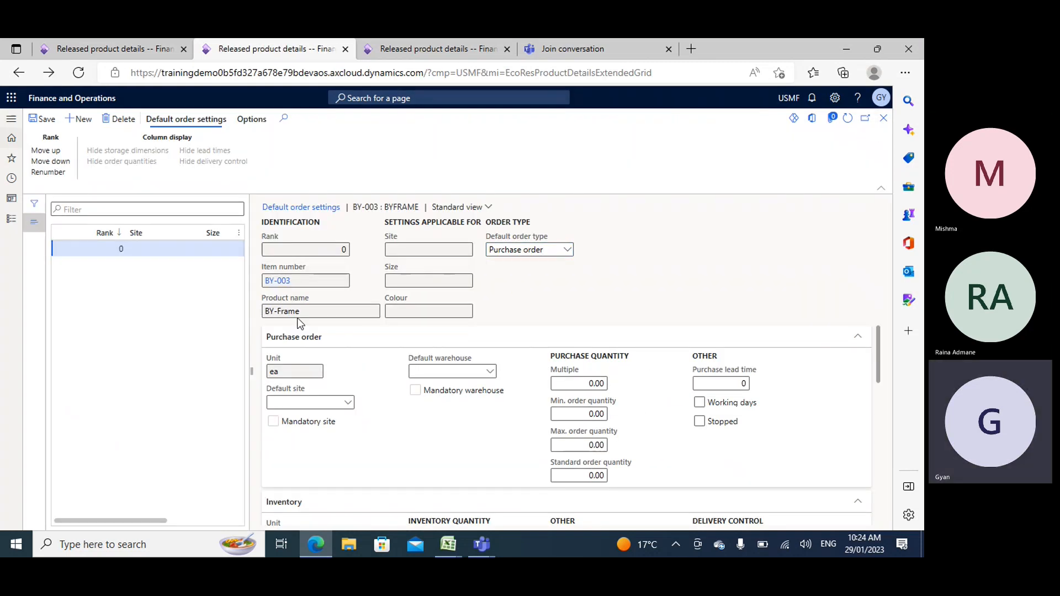
key(Escape)
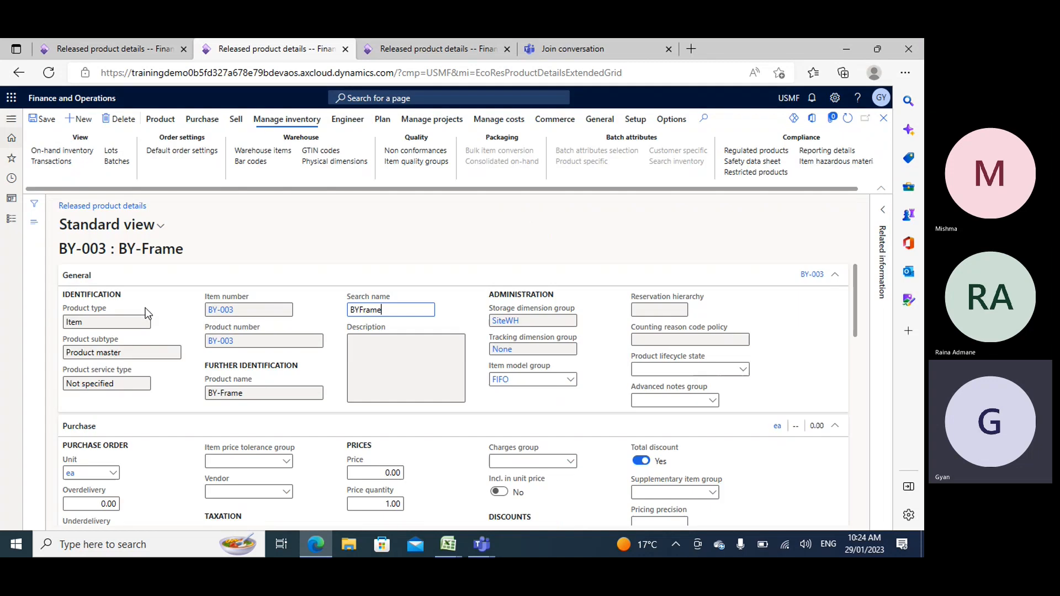
Return to the released products list, open the BOM versions of By-010 (By-Bicycle) and start a new BOM and BOM version.
click(884, 119)
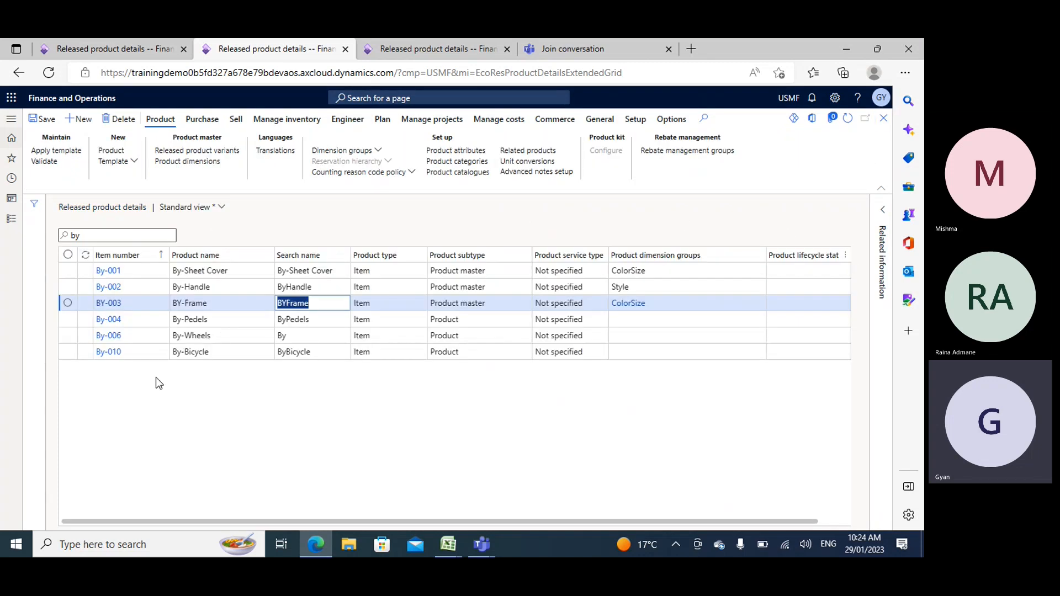
click(68, 351)
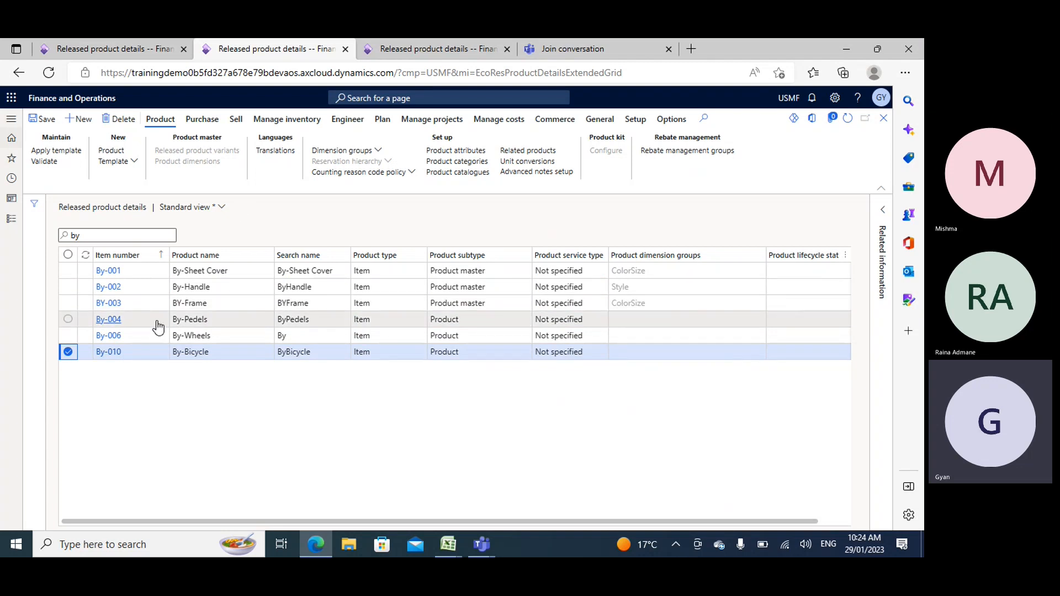
click(68, 354)
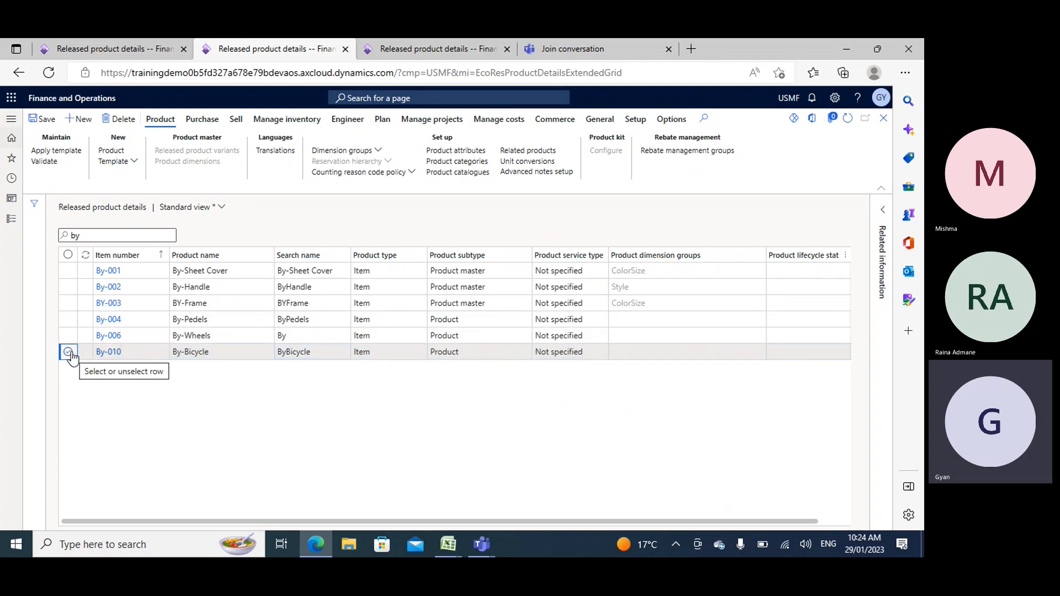
click(68, 354)
click(344, 120)
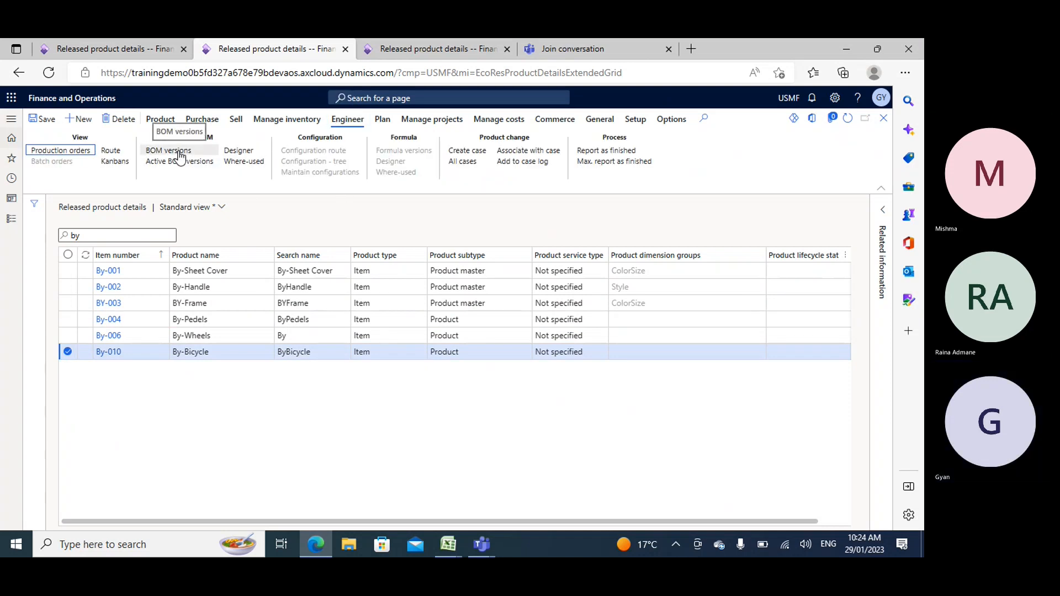
click(180, 152)
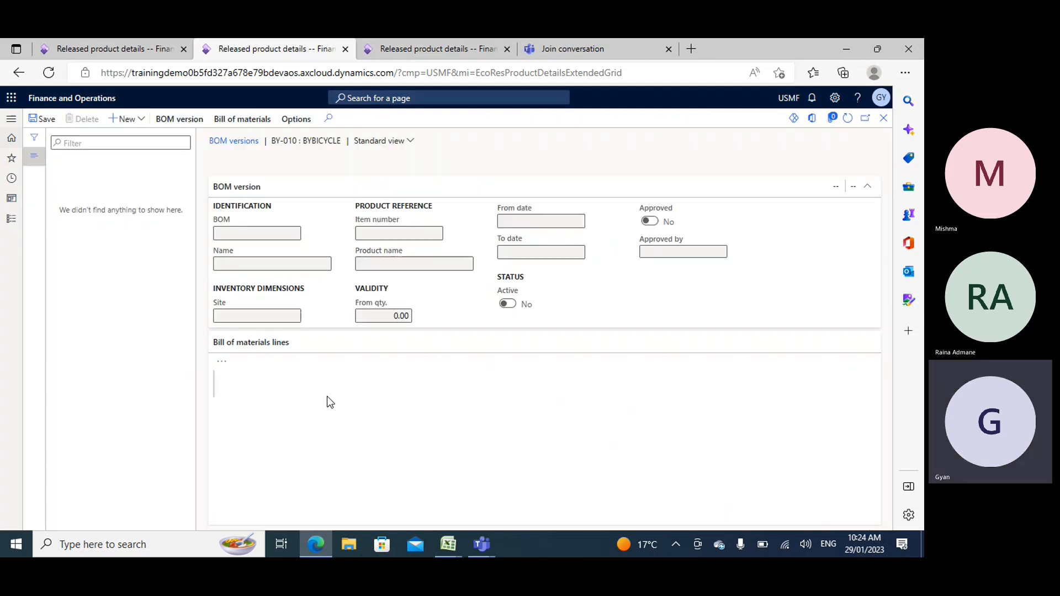
click(138, 123)
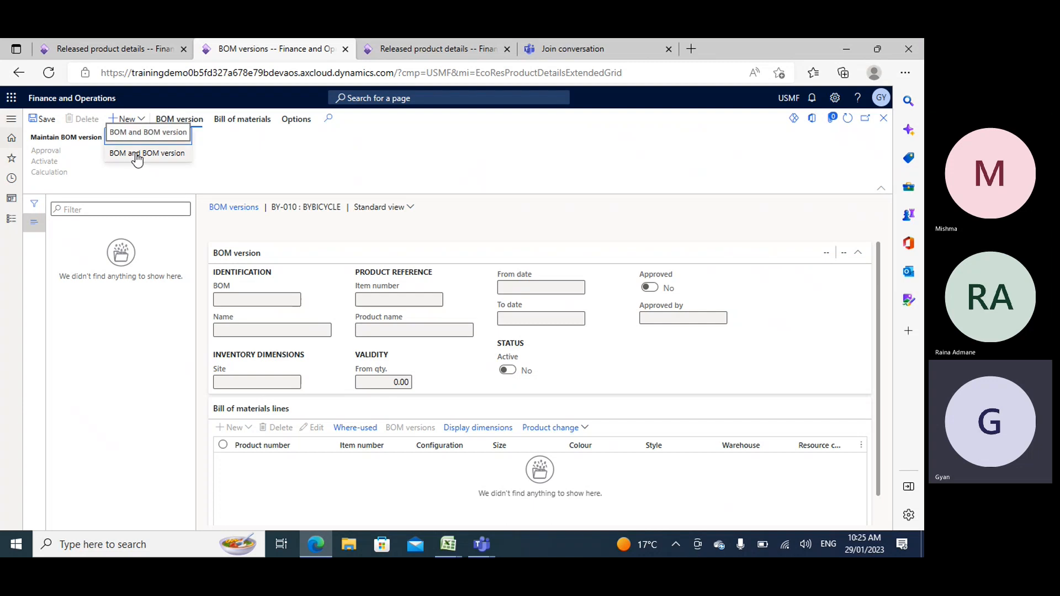
click(136, 155)
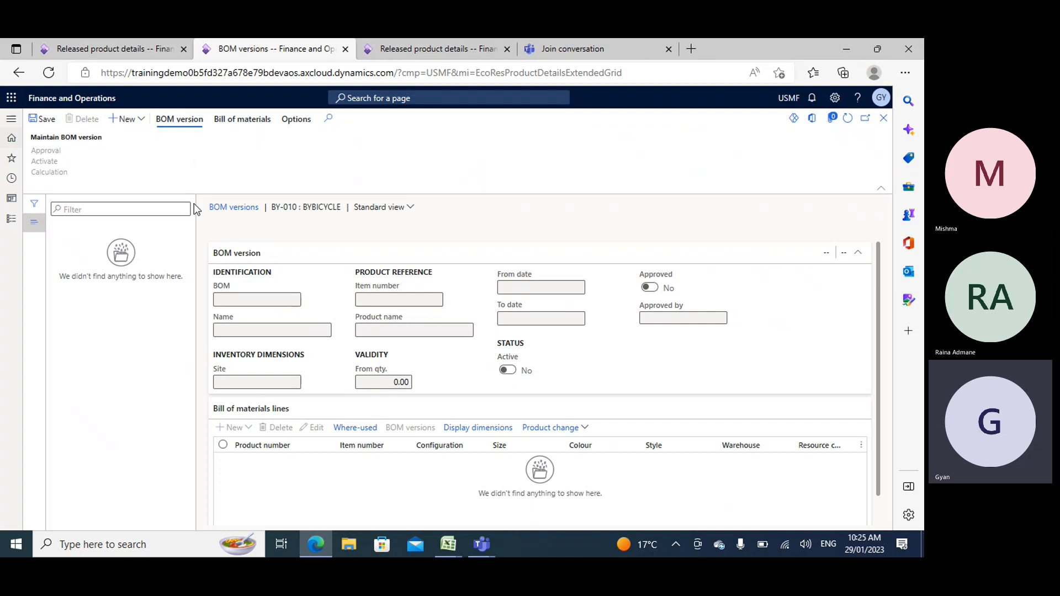
Switch to the Book2 workbook in Excel and enter the headings "BOM" in I54 and "BOM & BOM Version" in J54.
click(446, 548)
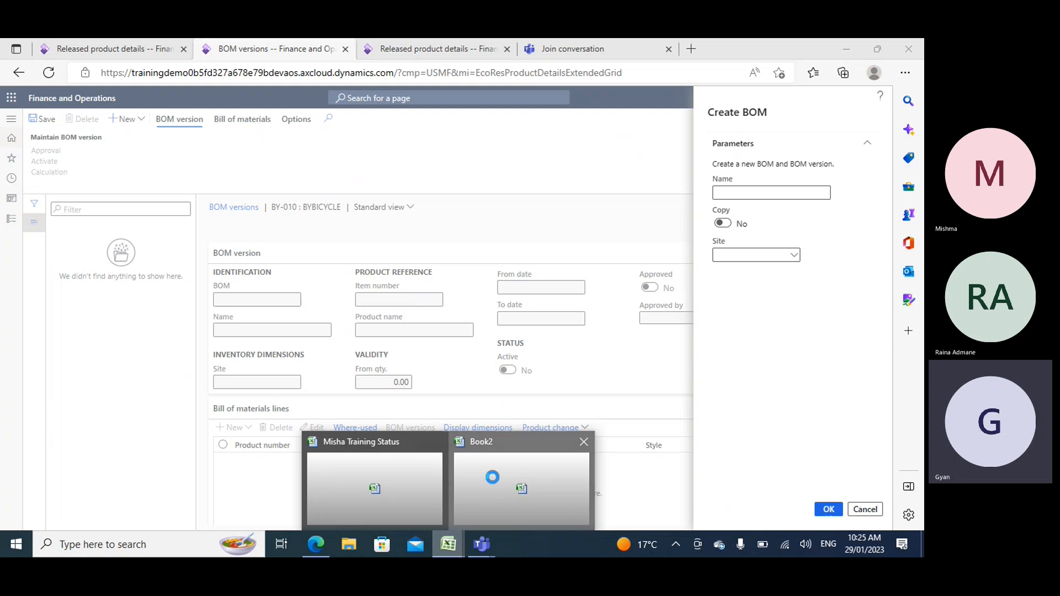
click(491, 477)
scroll(407, 374, down, 1)
click(387, 365)
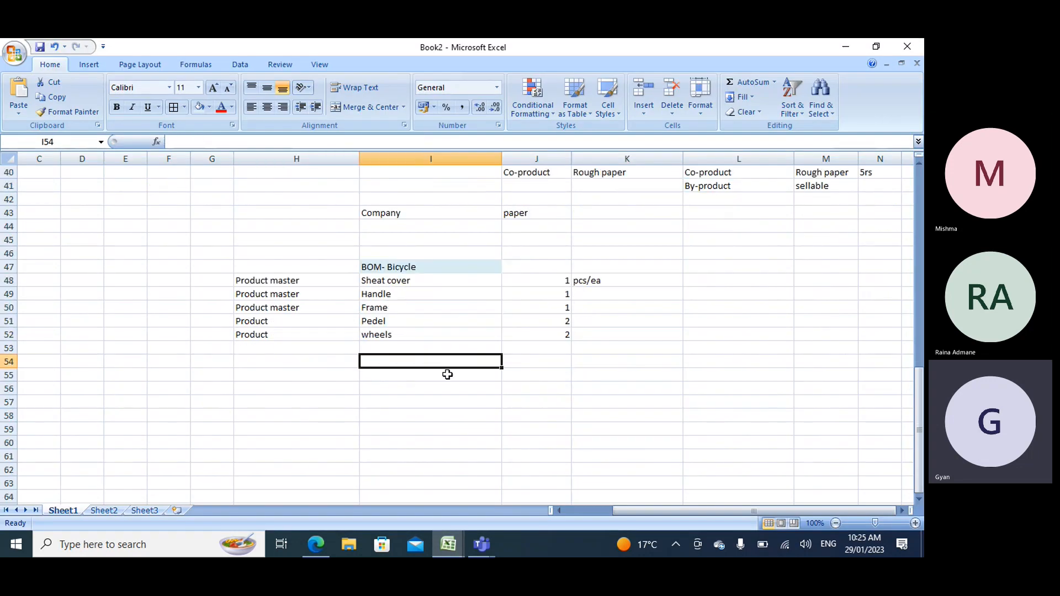
text(BOM)
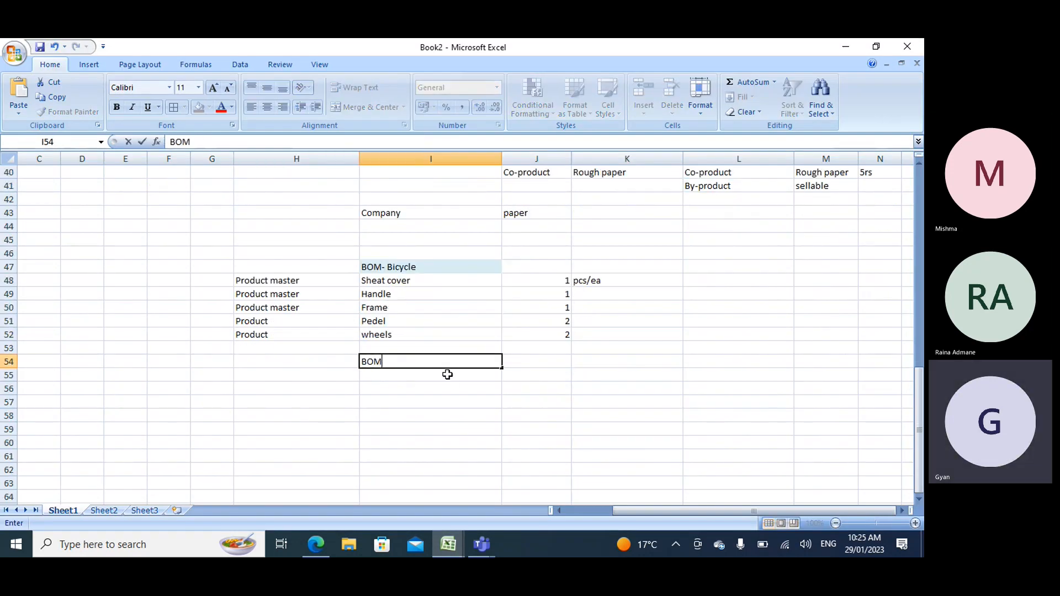
key(Tab)
text(BOM )
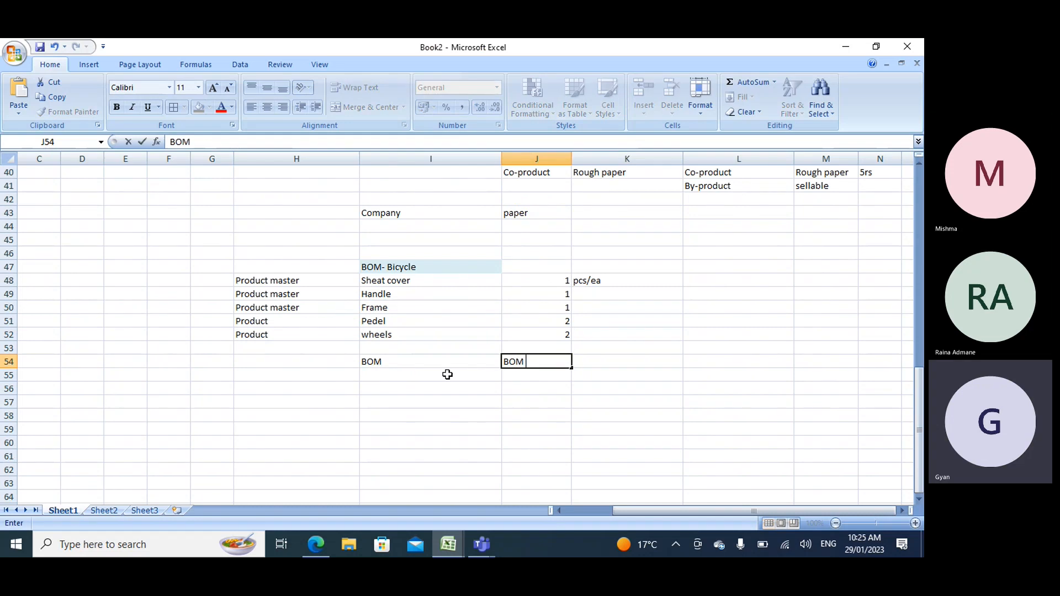
text(& BOM Ve)
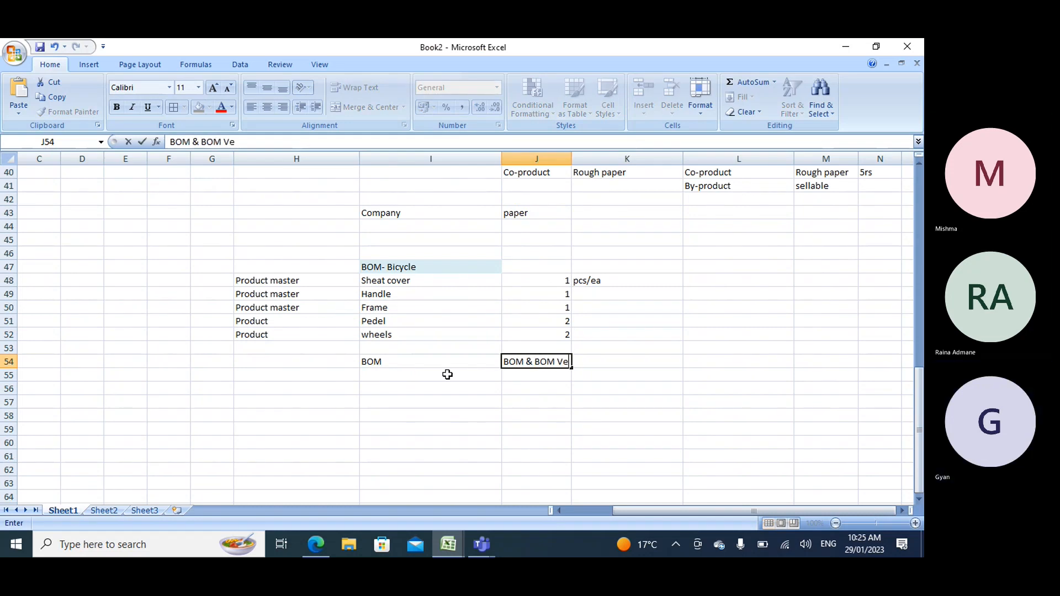
text(rsion)
Fit column J to its contents and shade the headings in I54:J54 light blue.
click(575, 158)
double_click(571, 159)
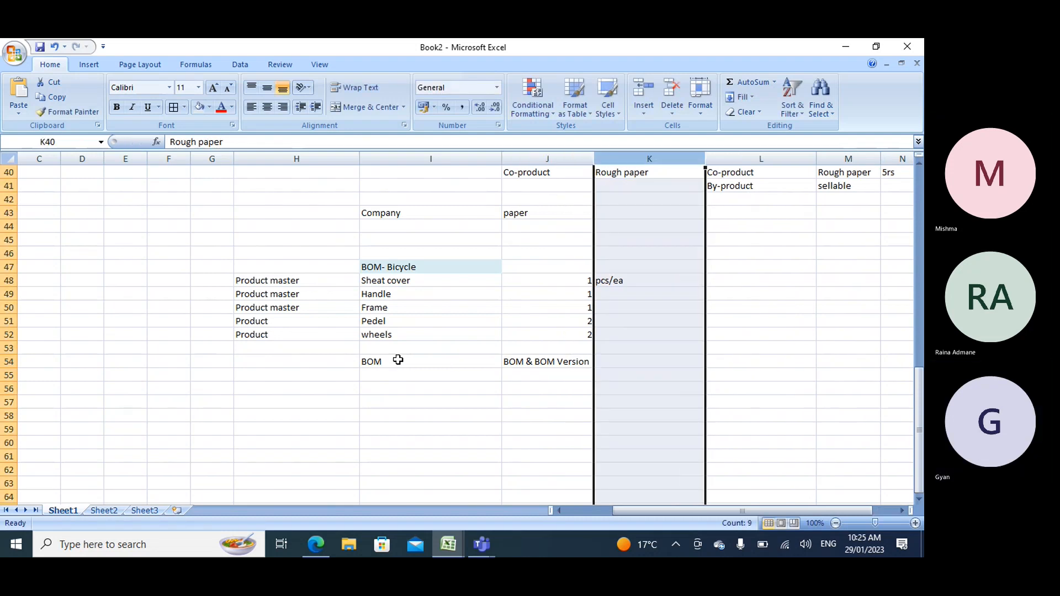
click(425, 360)
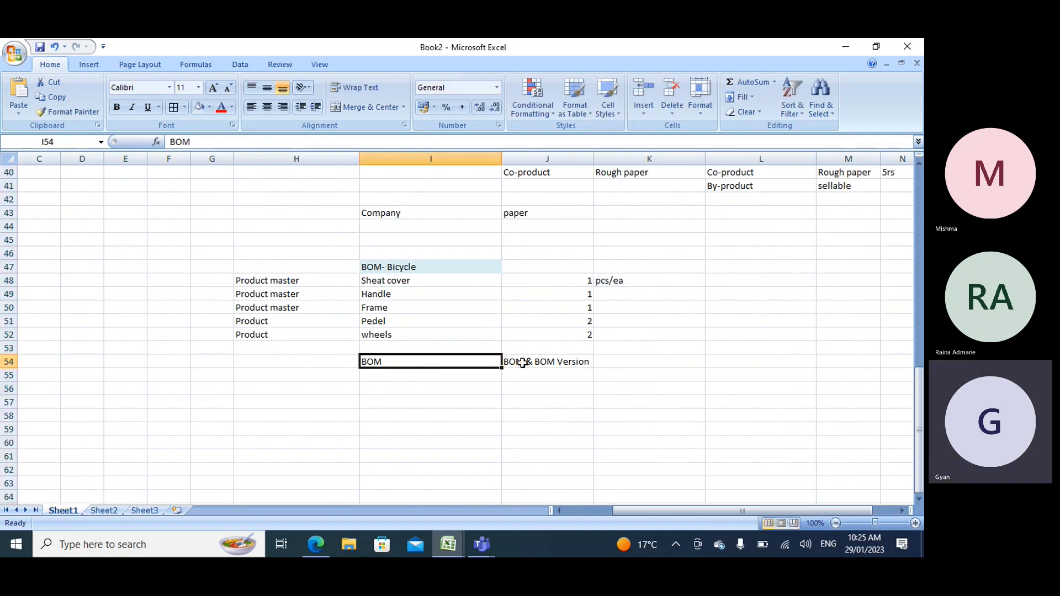
click(198, 108)
click(544, 361)
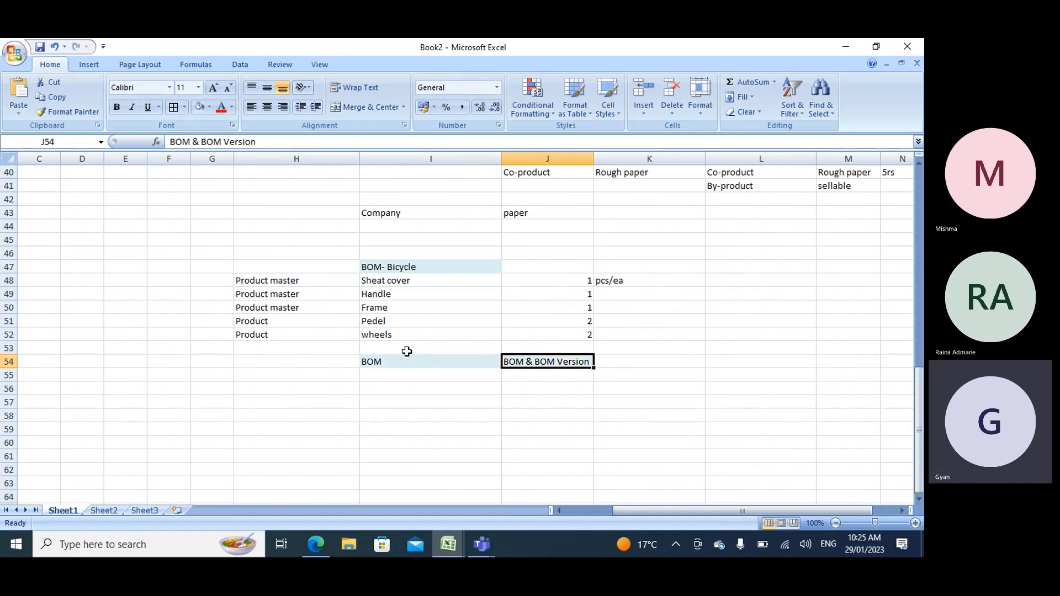
click(382, 281)
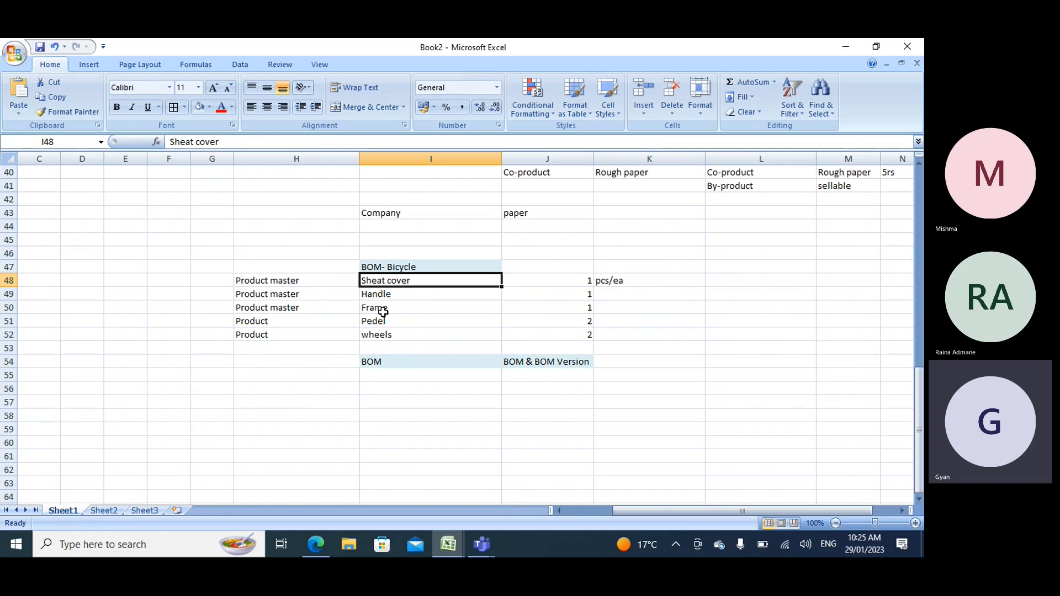
click(398, 266)
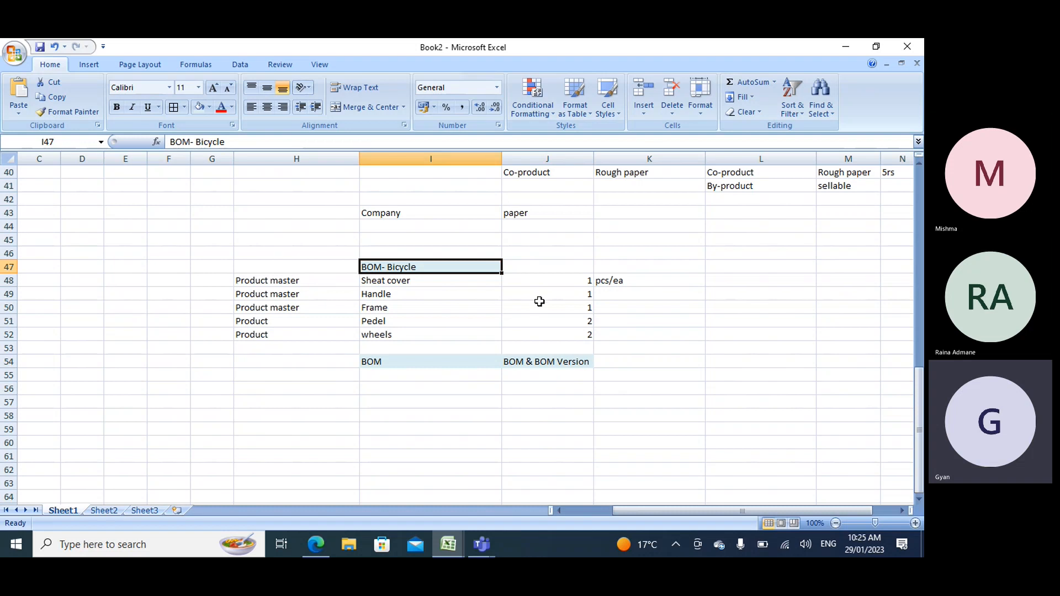
click(559, 359)
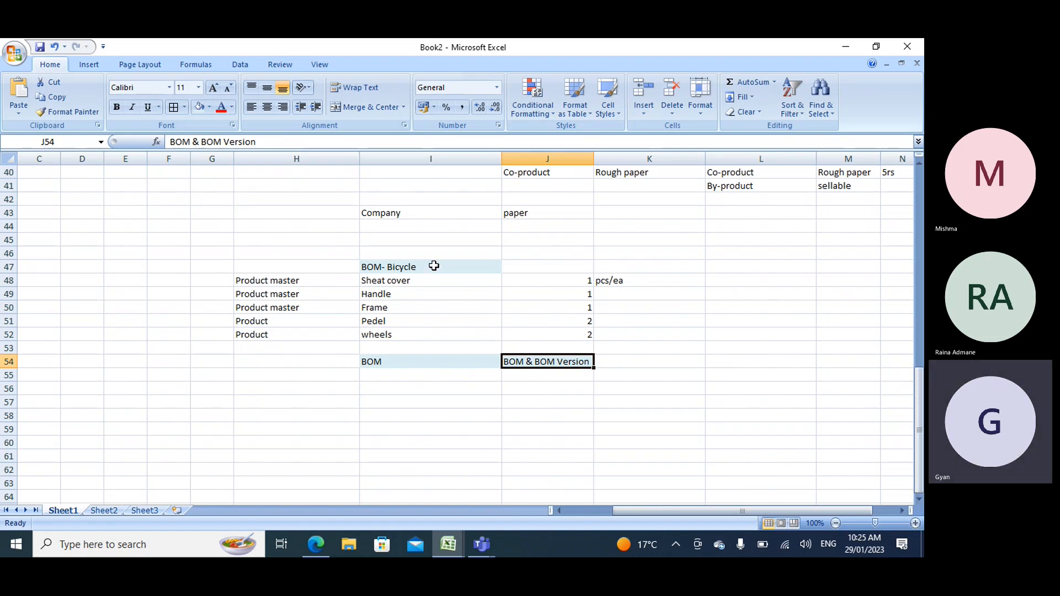
Copy the BOM- Bicycle heading and its component names from I47:I52 to the cells starting at J55.
click(378, 268)
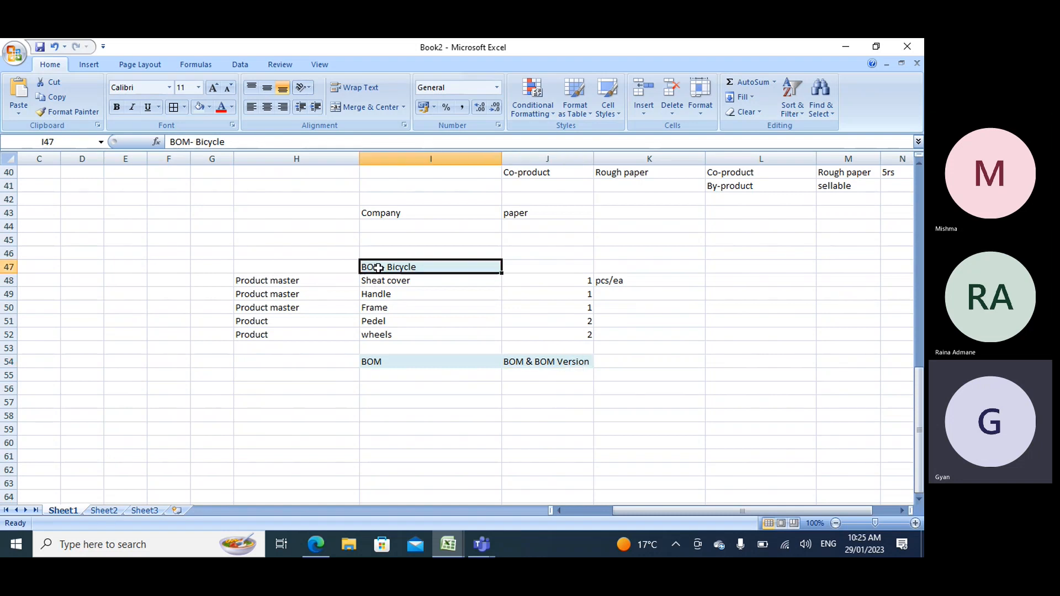
drag(378, 267, 379, 334)
key(ctrl+c)
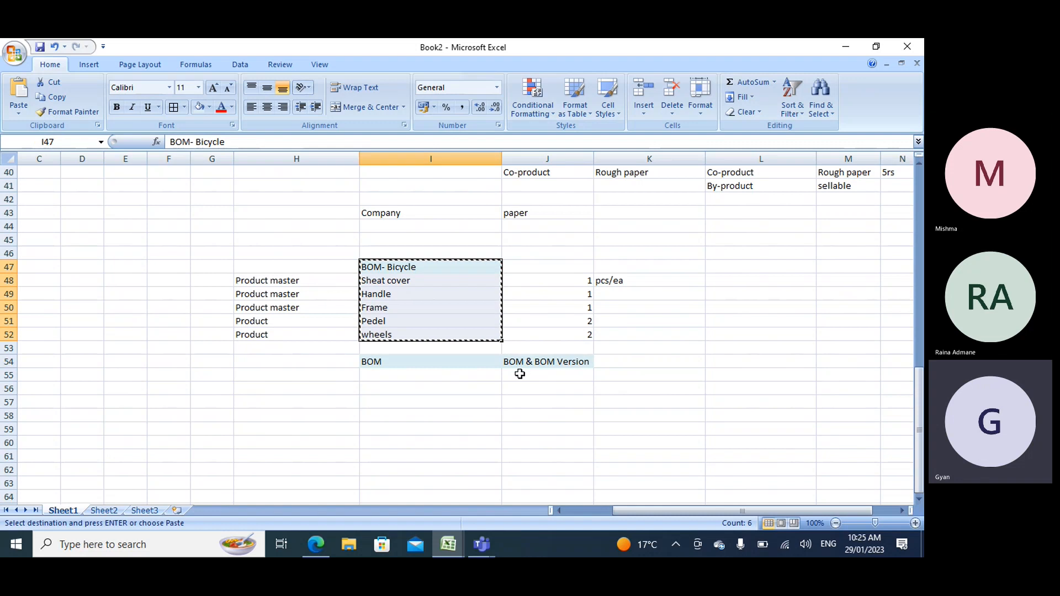
click(518, 373)
key(ctrl+v)
Enter "site-1 Warehouse-10" in K55 beside the copied BOM- Bicycle heading.
click(619, 373)
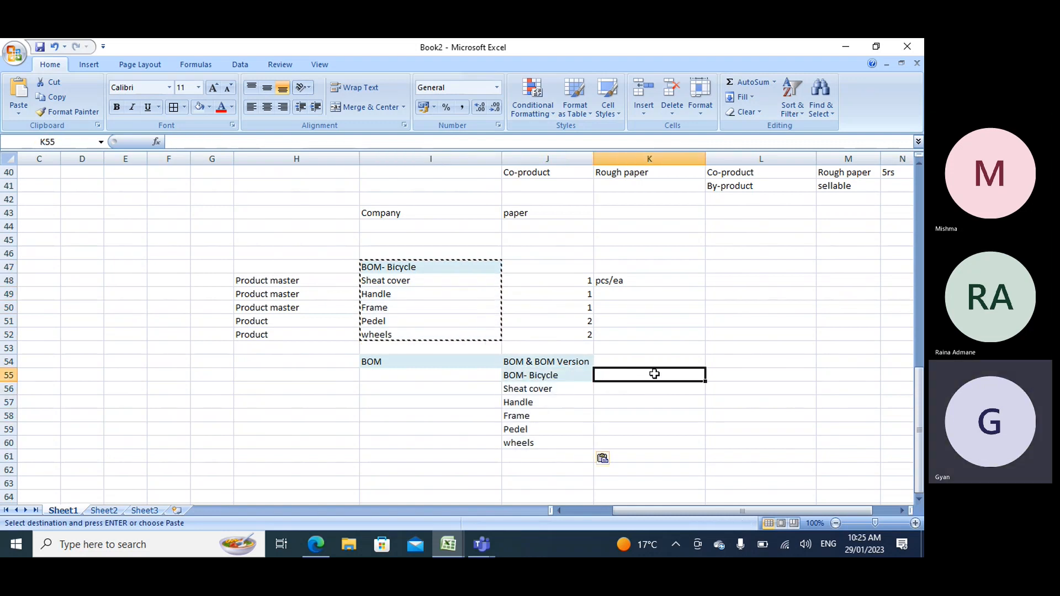
text(site-1 Wa)
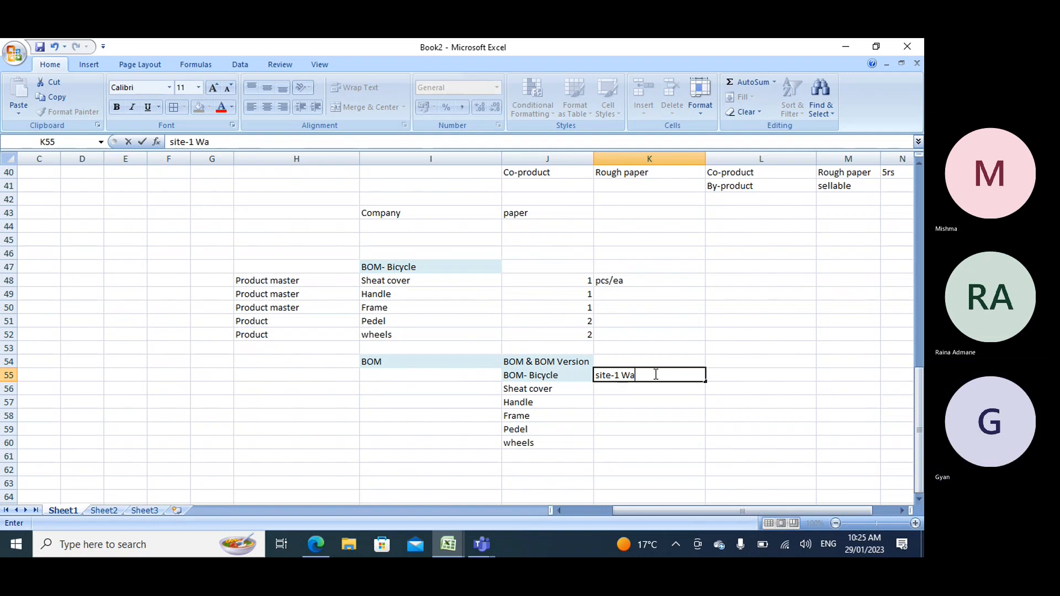
key(BackSpace)
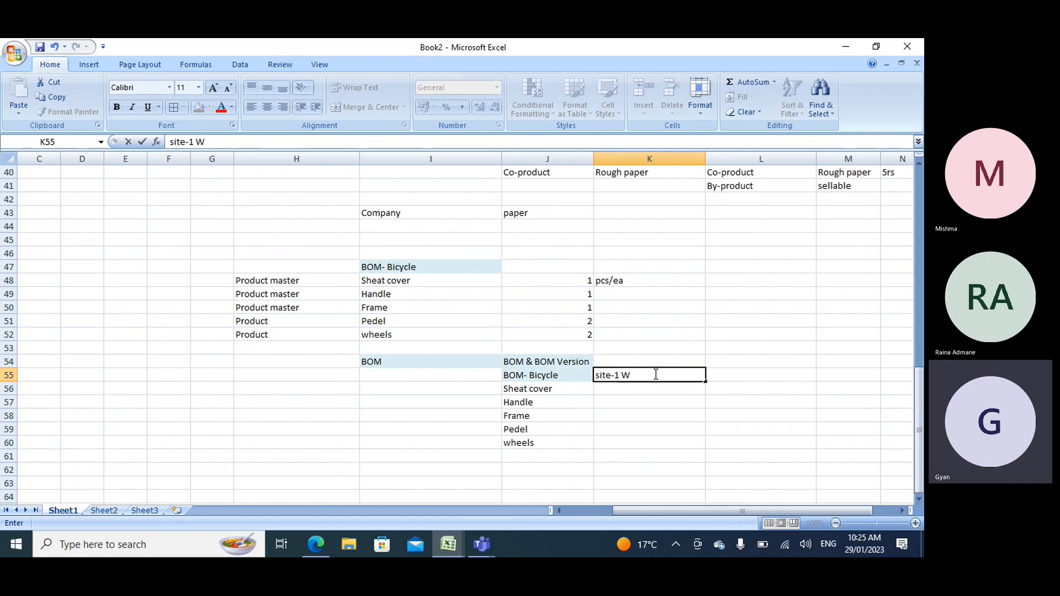
text(are)
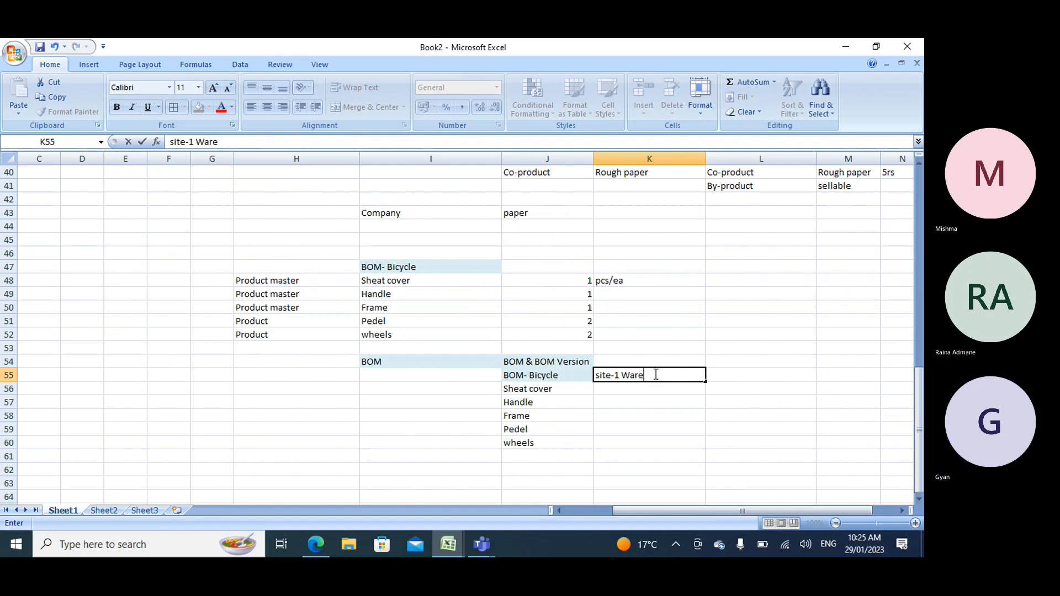
text(house-10)
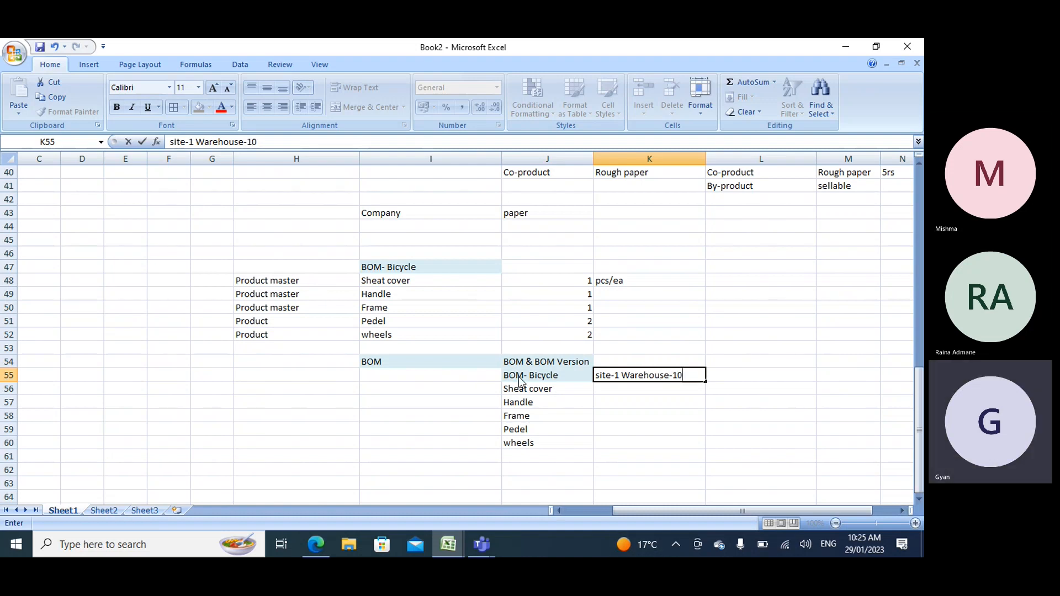
drag(519, 381, 524, 443)
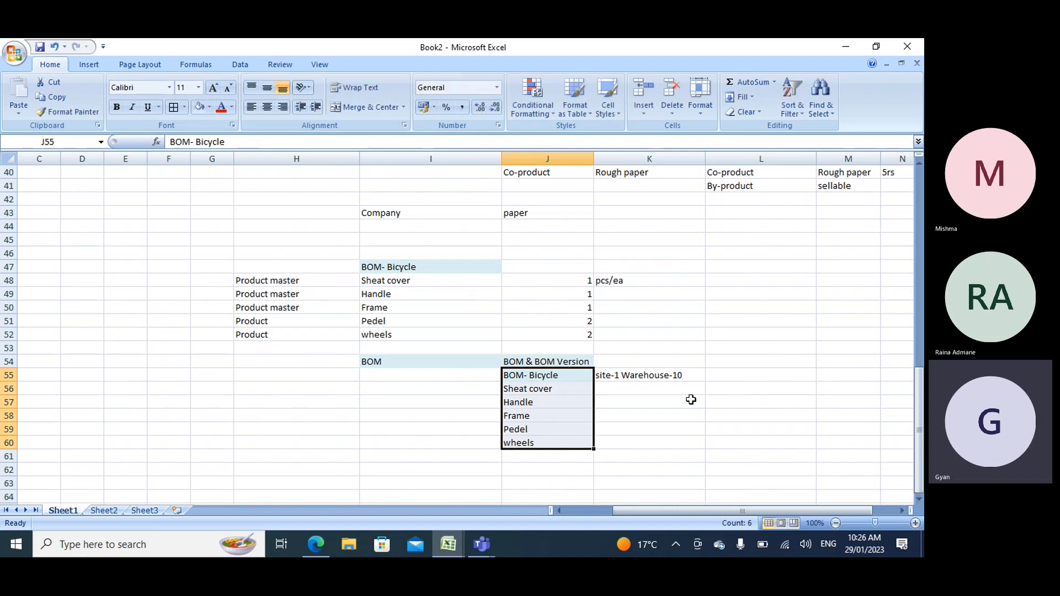
Copy the site and warehouse text from K55 to L55 and change the copy to "site-2 Warehouse-11".
click(650, 376)
key(ctrl+c)
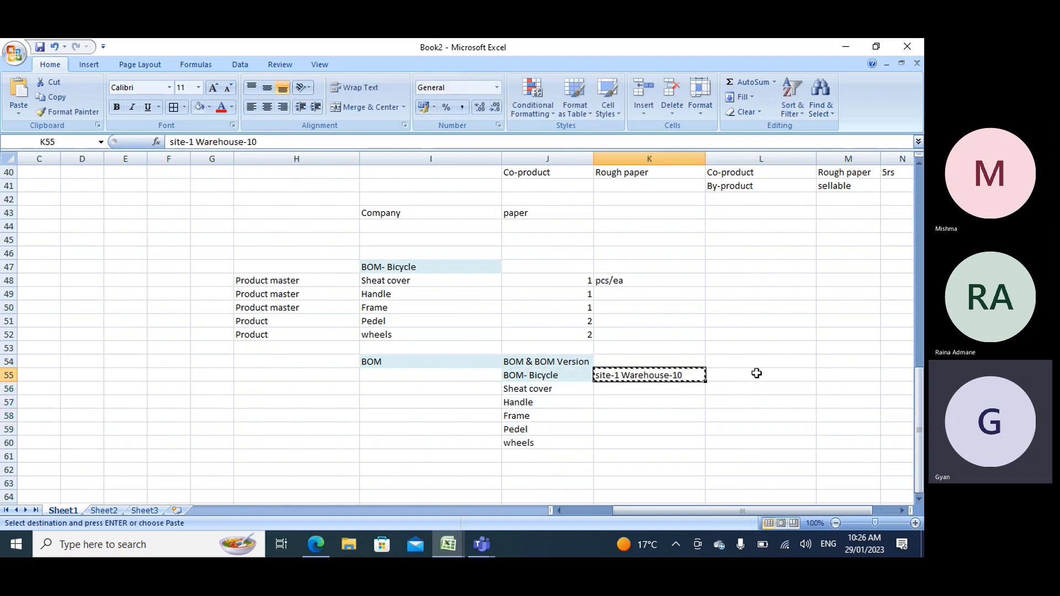
click(755, 375)
key(ctrl+v)
double_click(730, 376)
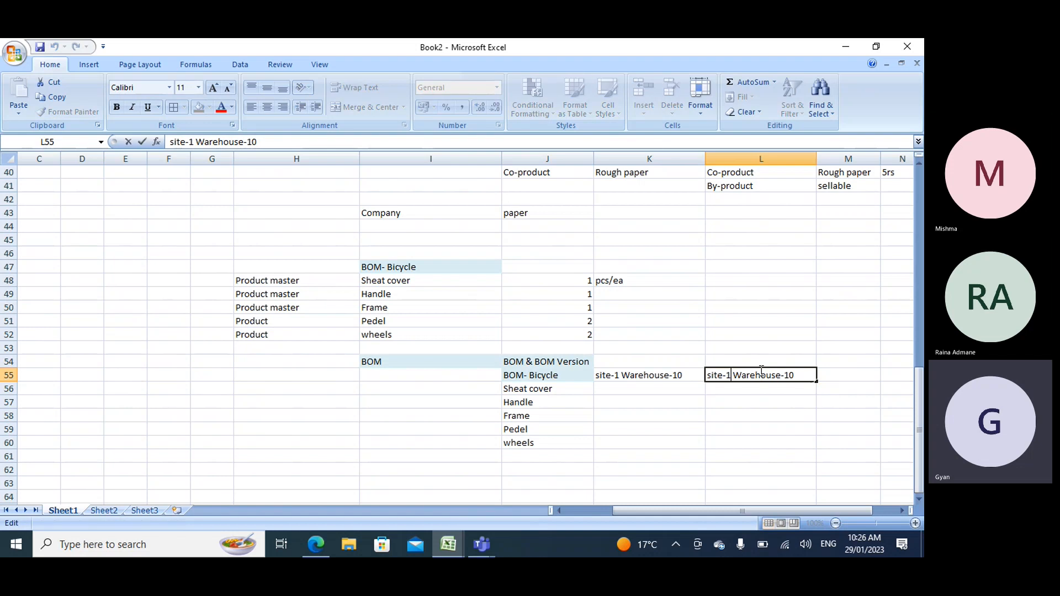
key(BackSpace)
text(2)
text(1)
Enter the company name "Being Human" in J53 above the BOM & BOM Version heading and copy that cell.
click(527, 349)
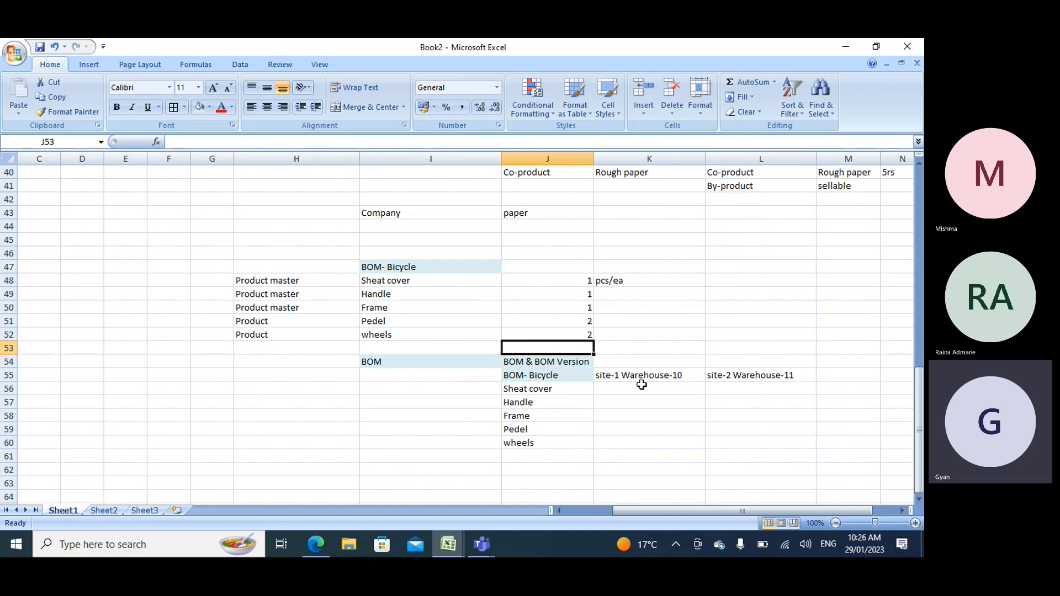
text(Being)
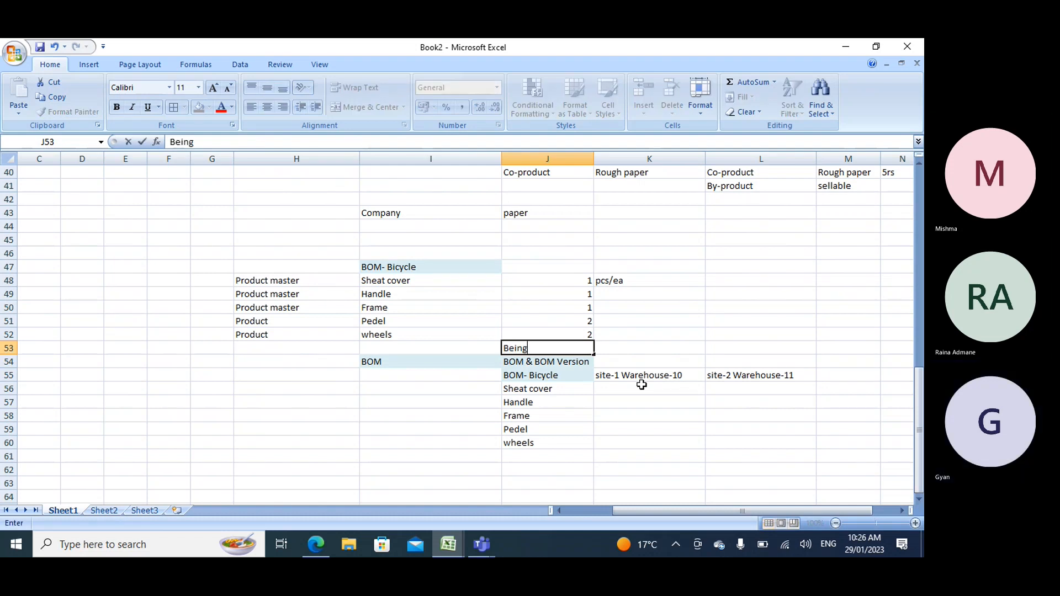
text( Human)
key(Tab)
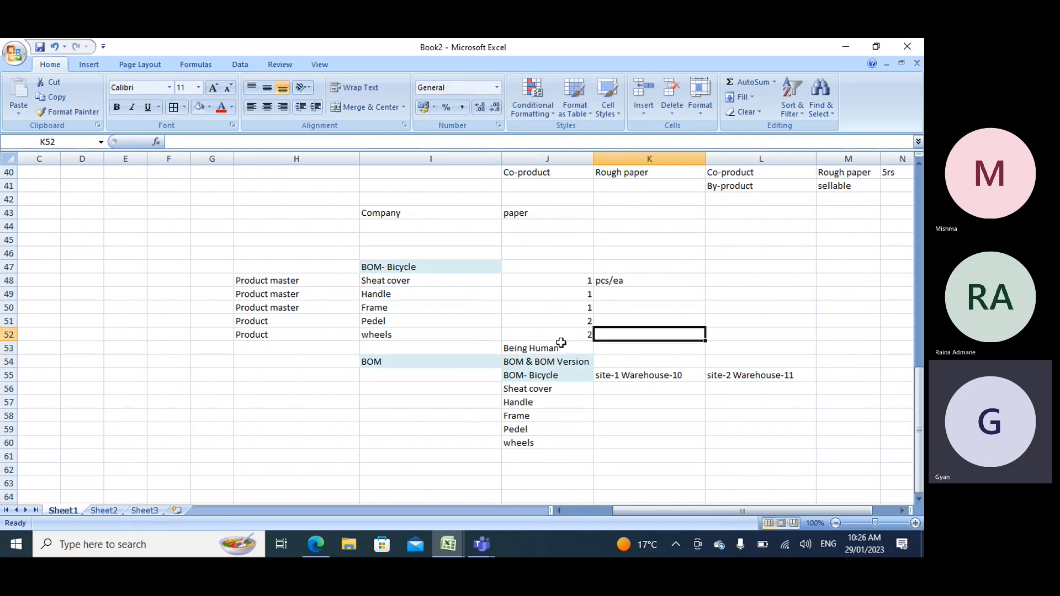
click(552, 347)
key(ctrl+c)
click(610, 375)
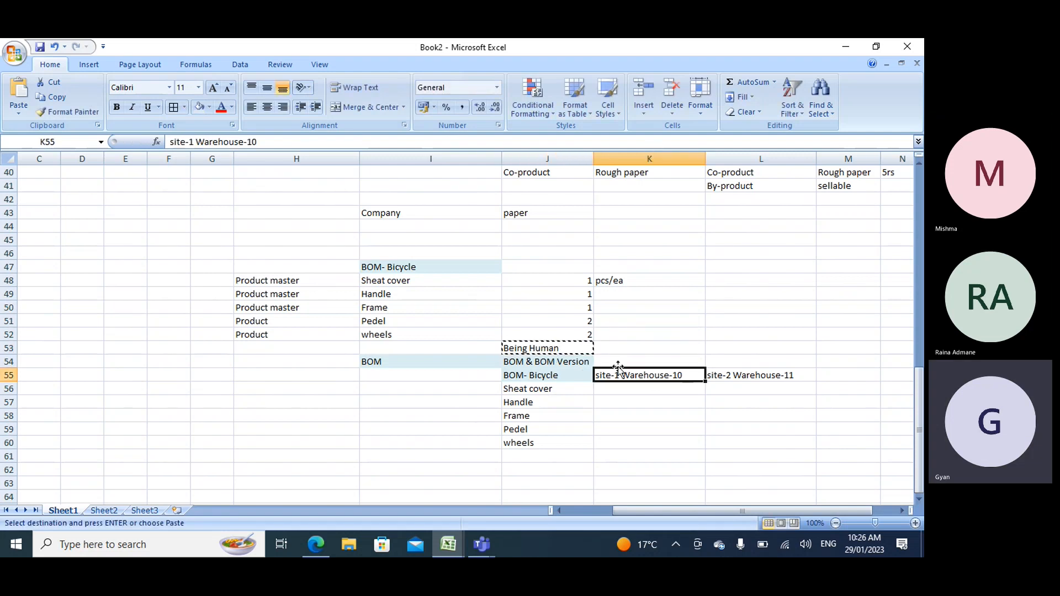
Enter the locations Mumbai, Odisha and Punjab in cells K54, L54 and M54.
click(673, 359)
text(Mumbai)
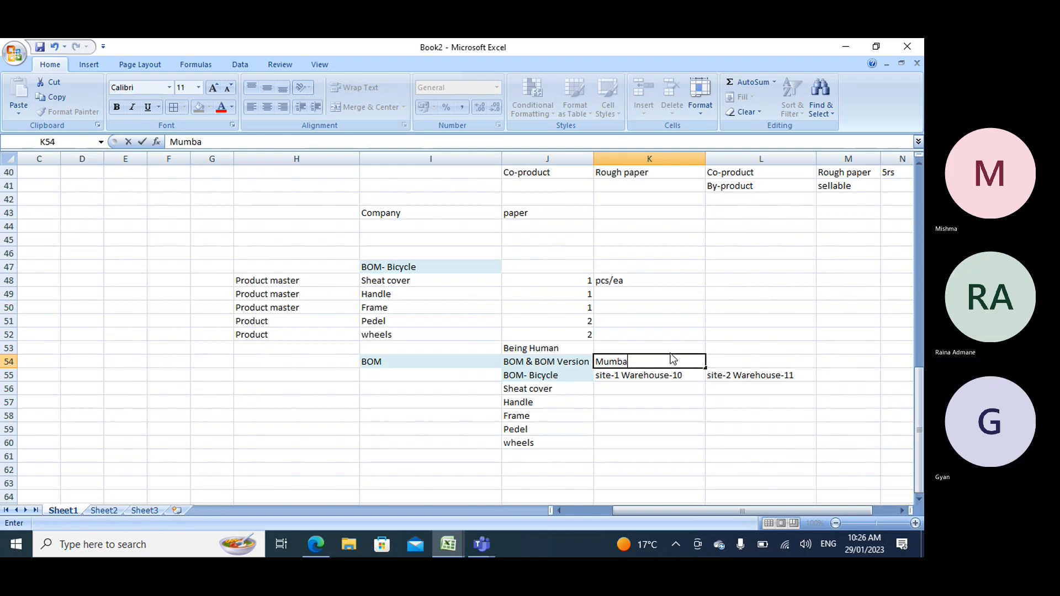
key(Tab)
text(Odisha)
key(Tab)
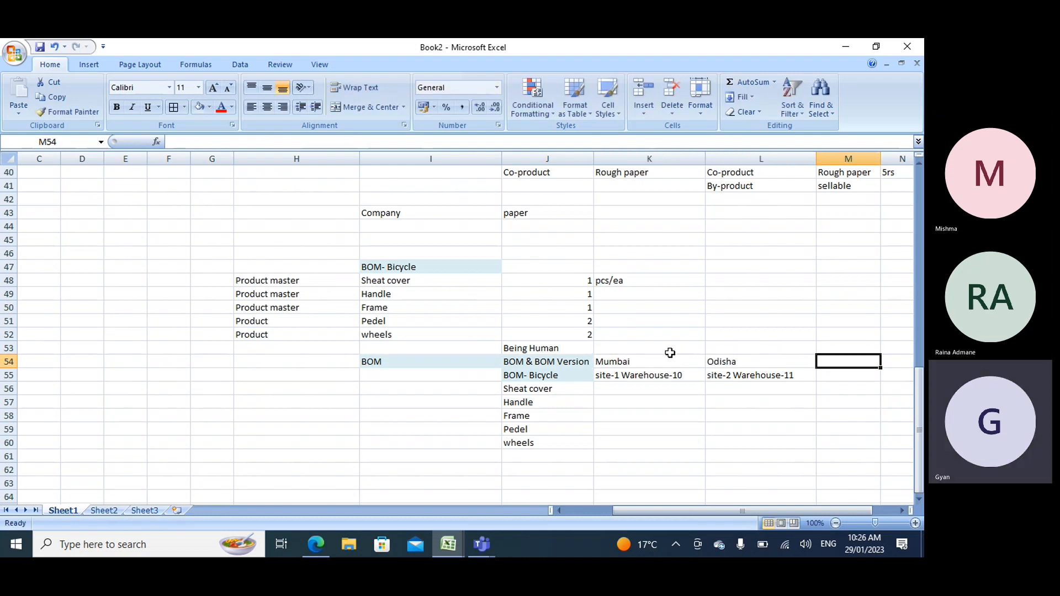
text(Punjab)
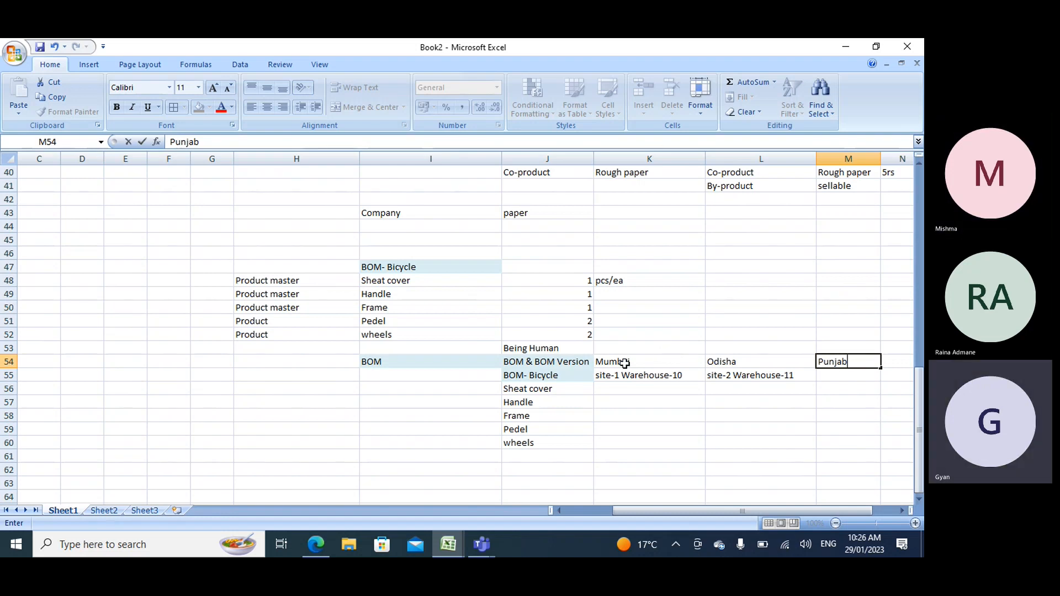
Examine the company name, the BOM & BOM Version heading and the Mumbai, Odisha and Punjab location cells in rows 53 and 54.
click(528, 349)
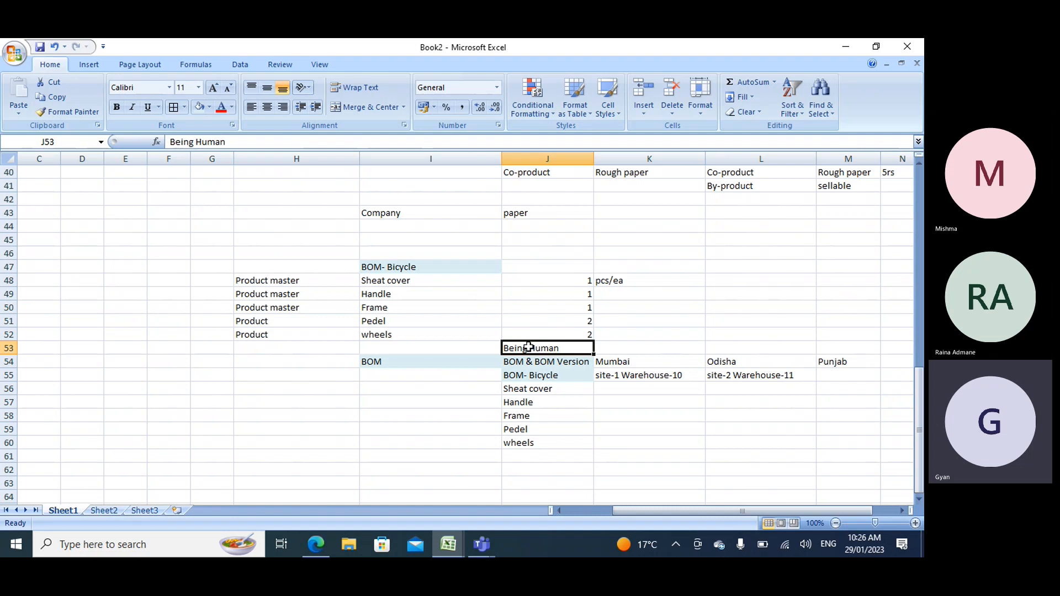
click(617, 363)
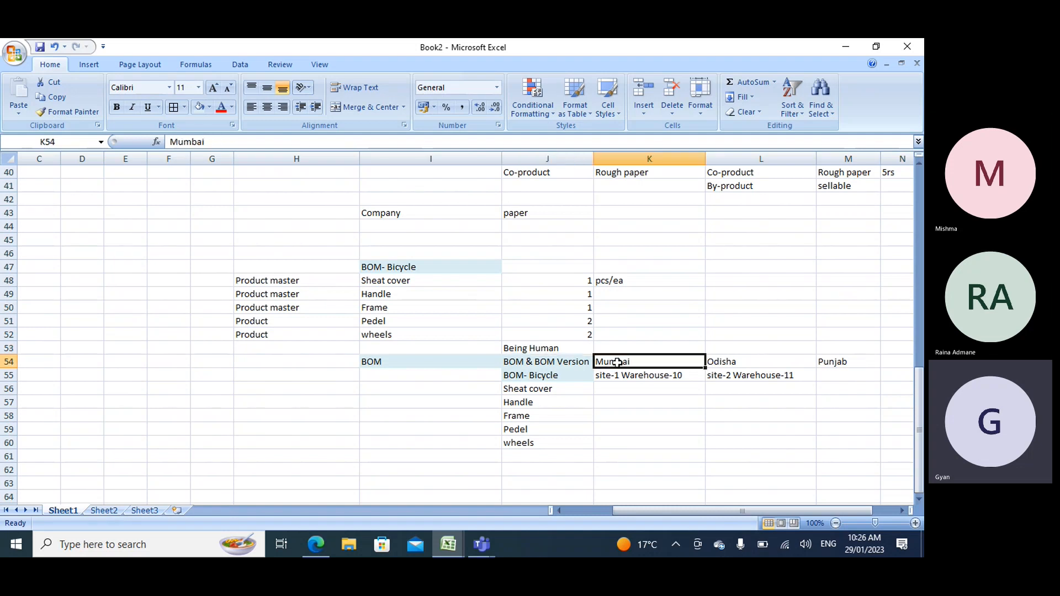
click(724, 364)
click(828, 361)
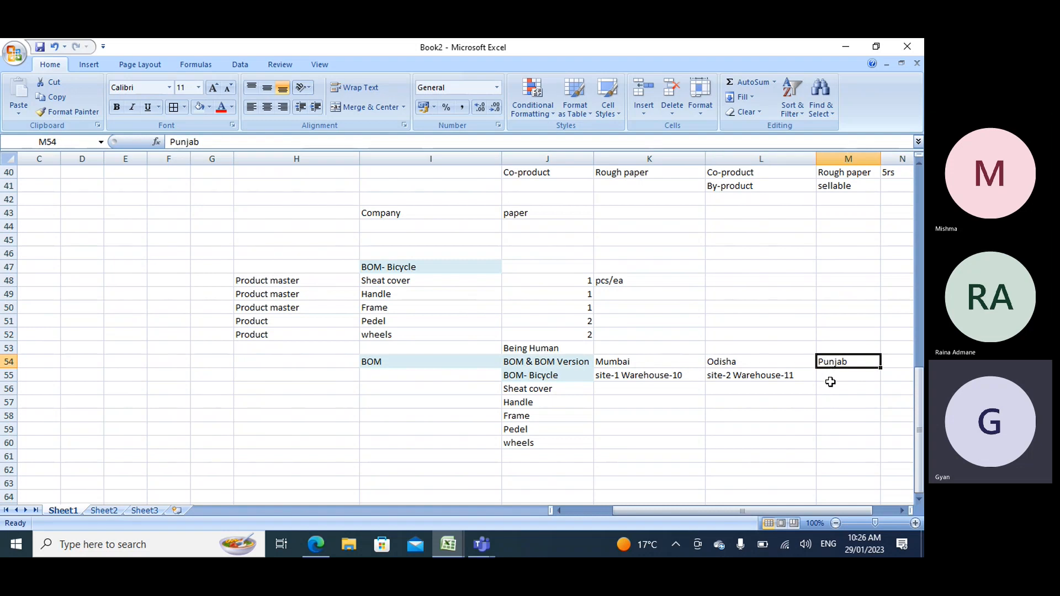
click(533, 361)
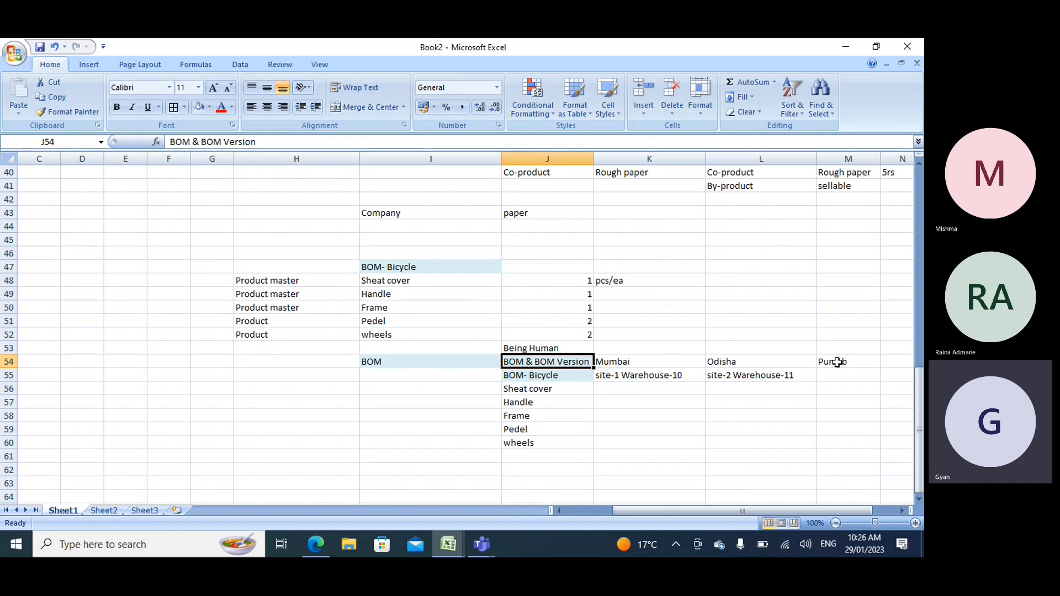
click(535, 347)
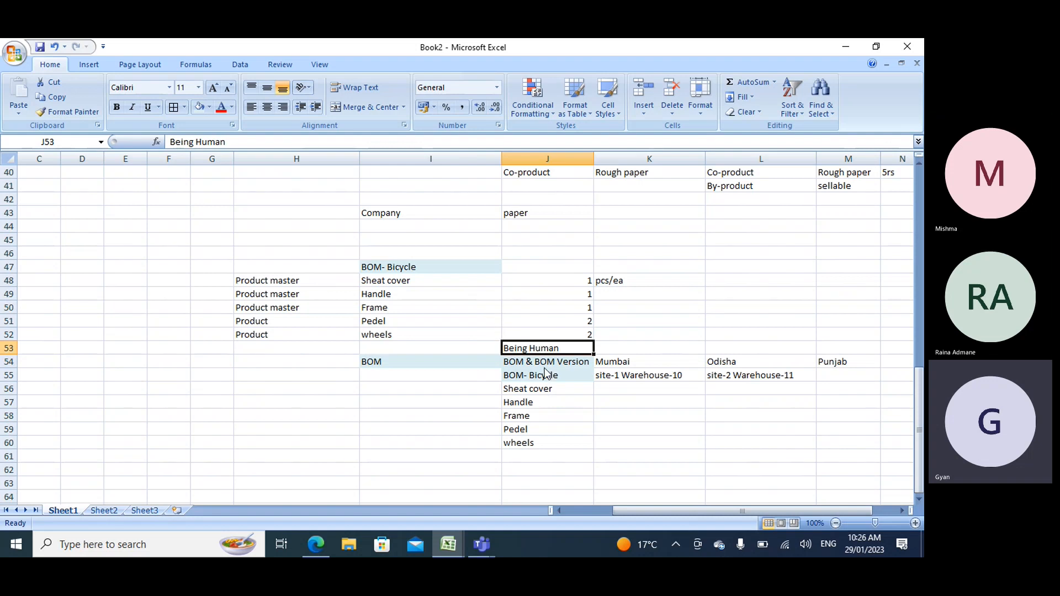
click(542, 363)
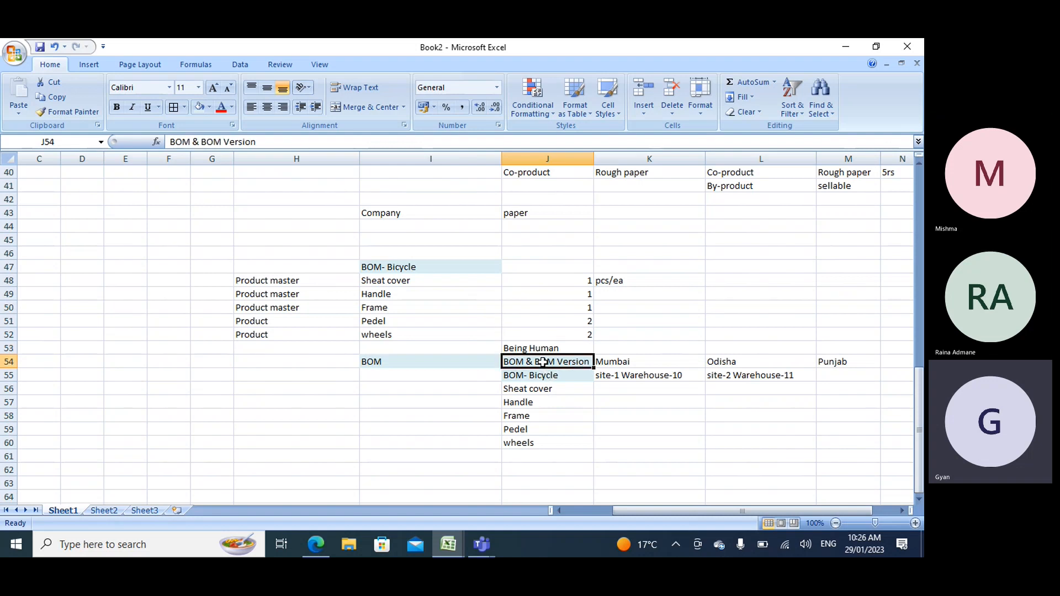
click(629, 363)
click(720, 365)
click(822, 361)
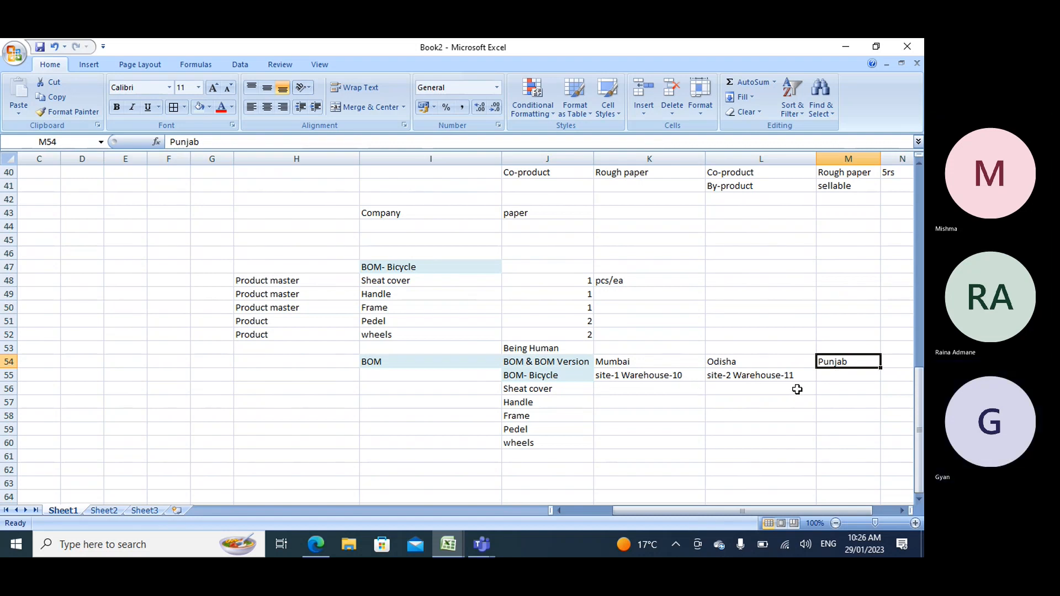
click(523, 362)
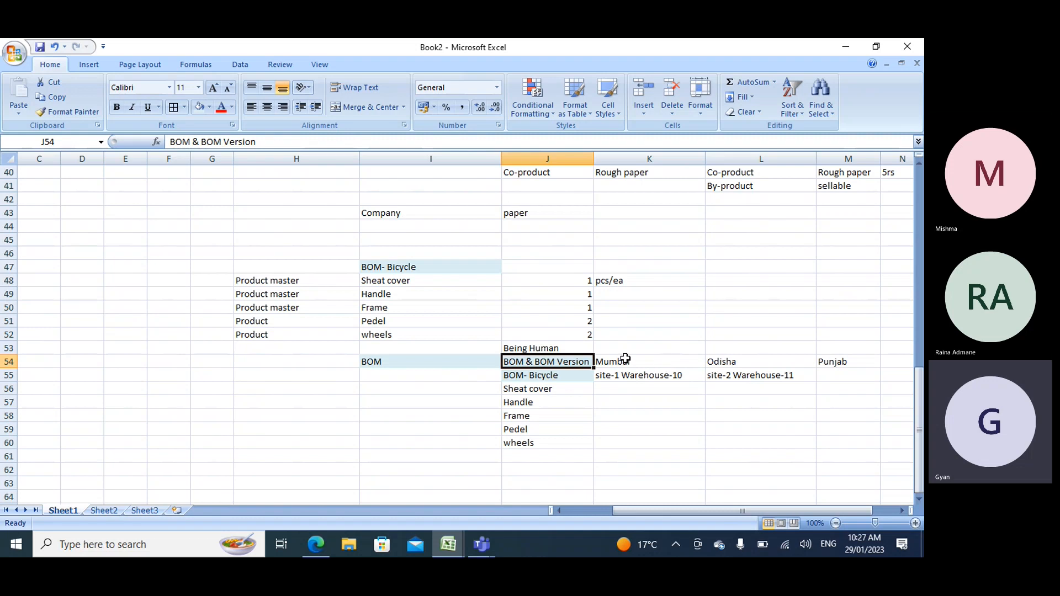
drag(624, 362, 795, 364)
scroll(773, 373, down, 2)
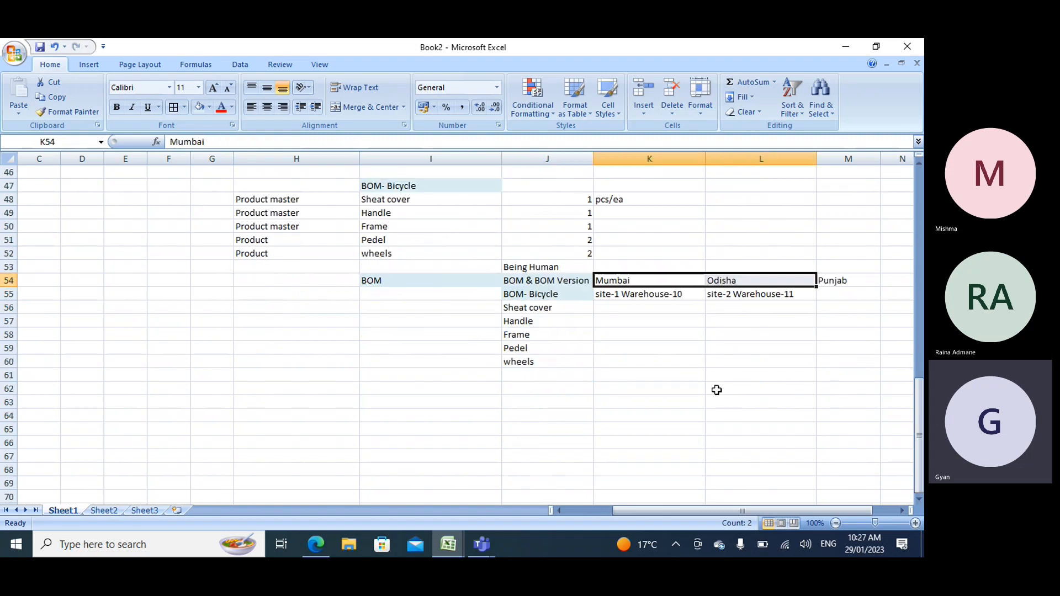
Enter the start date 29/01 in K61 below the component list.
click(622, 375)
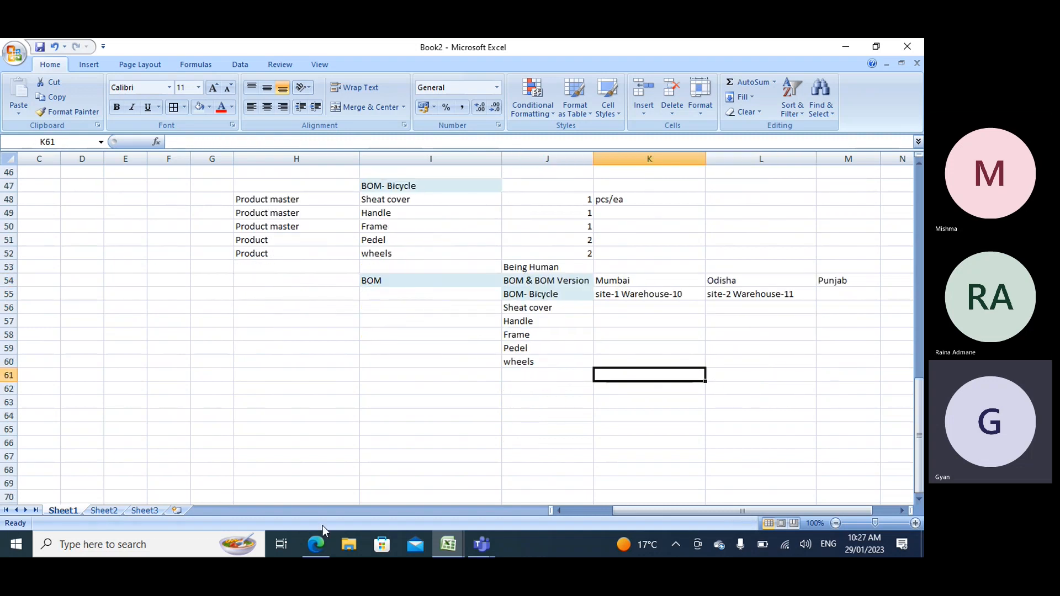
click(315, 545)
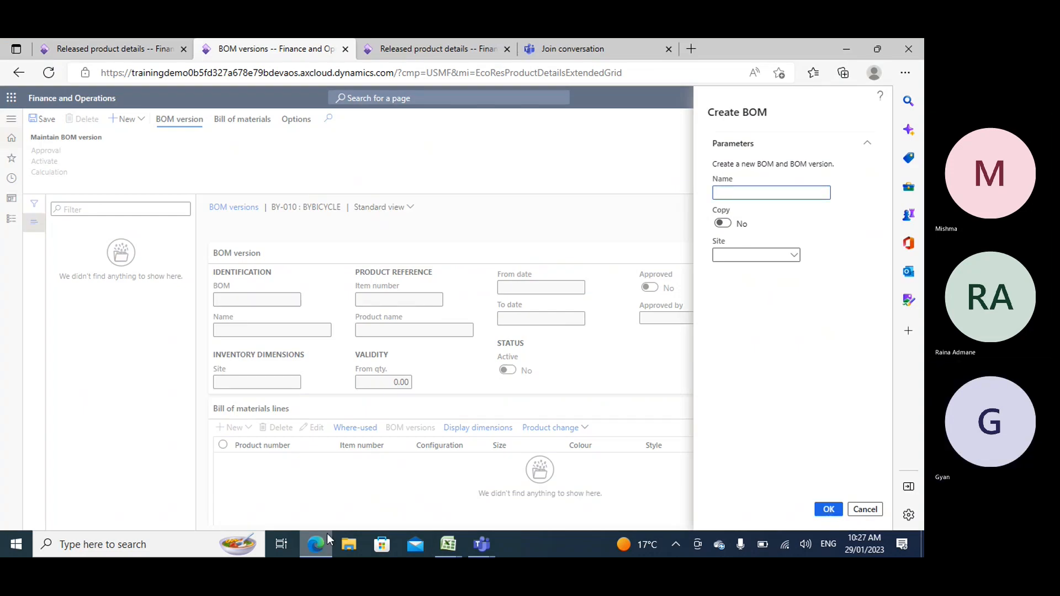
click(329, 536)
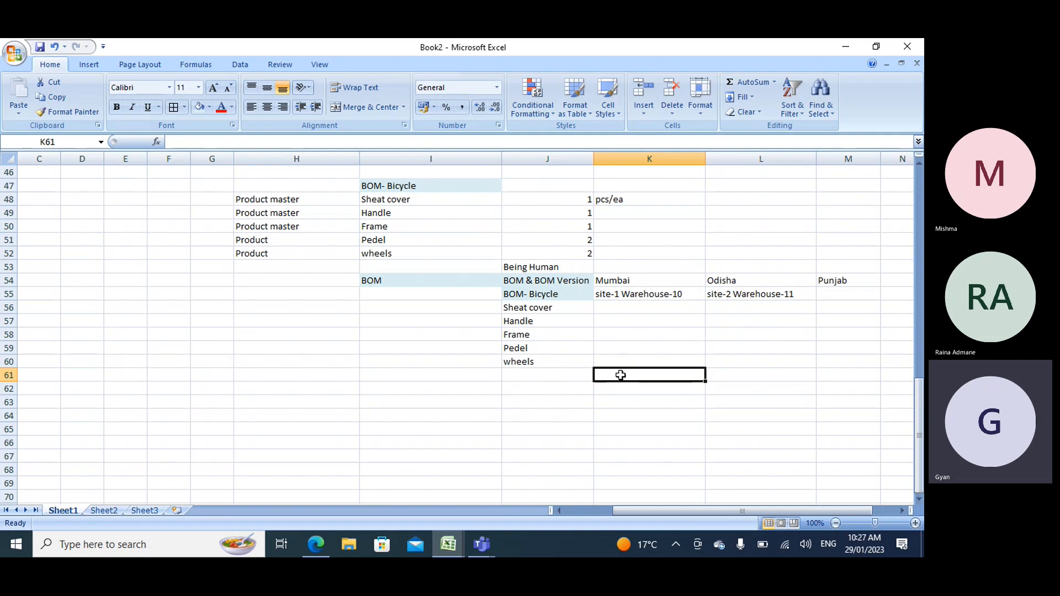
text(29)
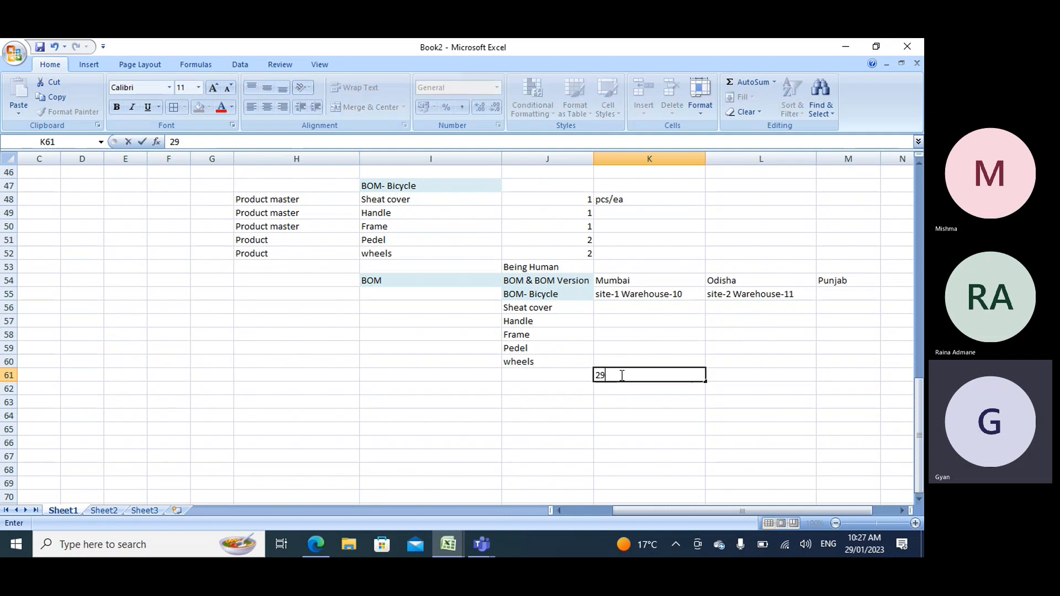
text(/-)
key(BackSpace)
text(01)
click(622, 379)
key(Tab)
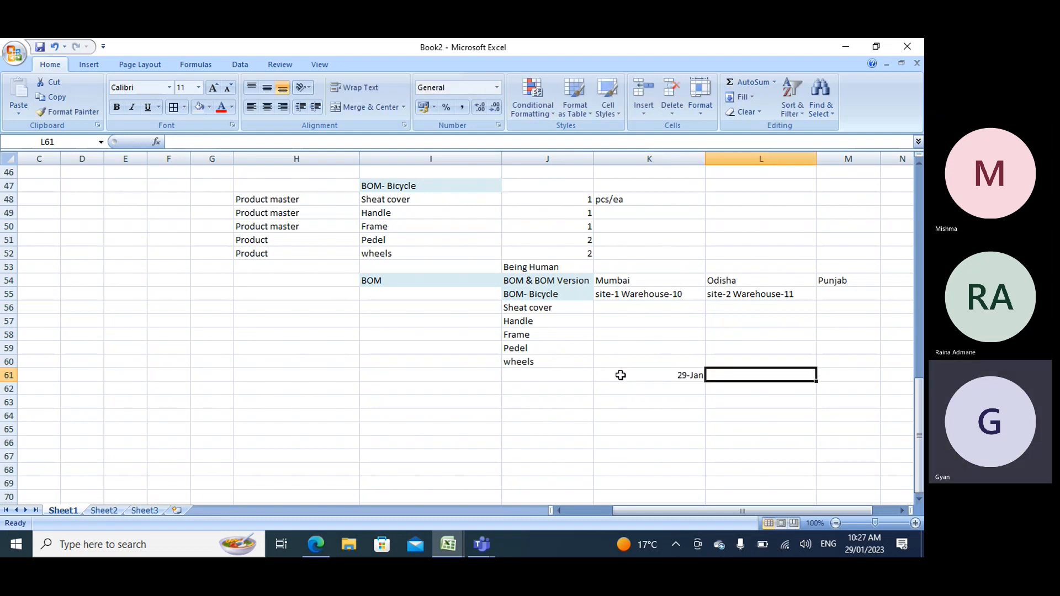
Enter the end date 29 December in L61 and change its month to May.
text(2)
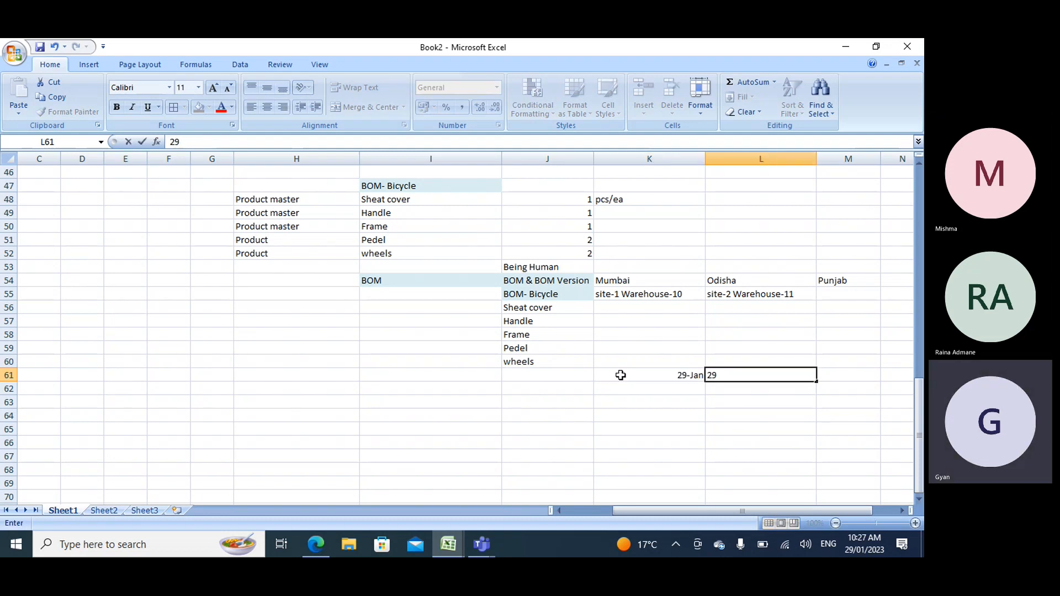
text(9/dec)
key(Return)
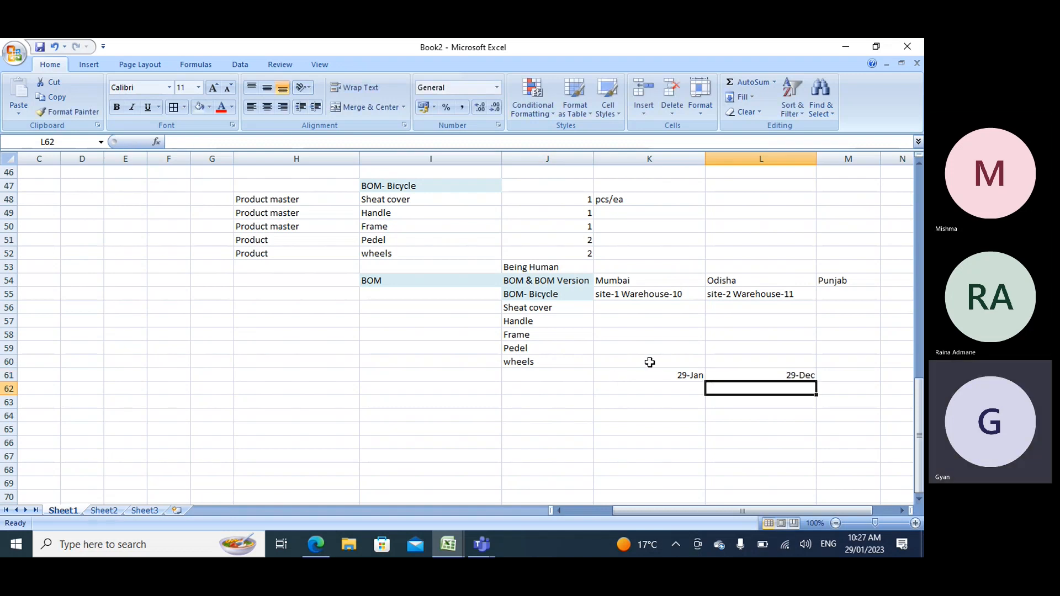
double_click(800, 375)
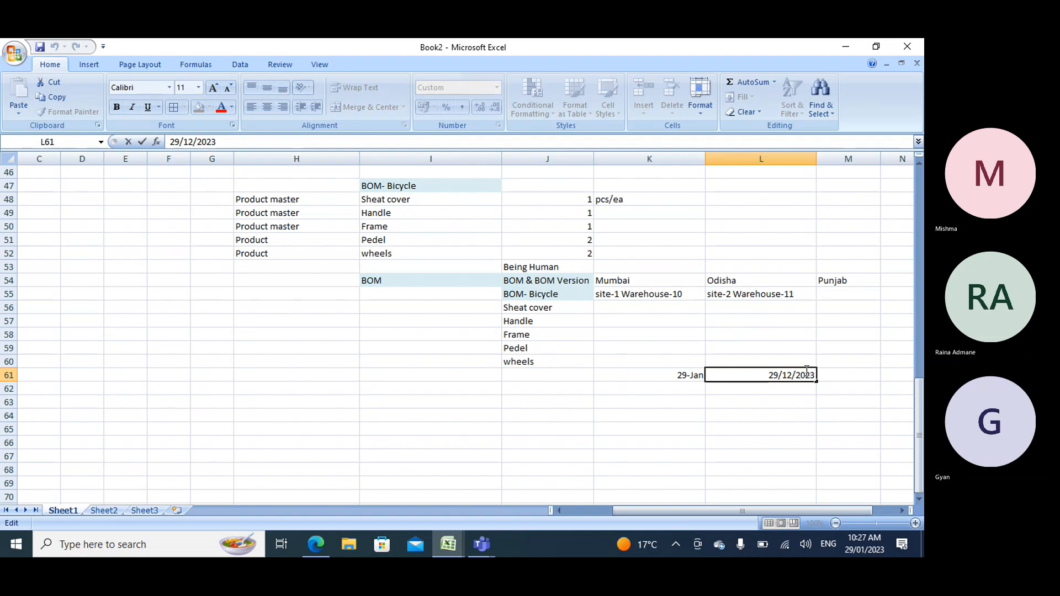
key(BackSpace)
key(BackSpace)
text(05)
key(Tab)
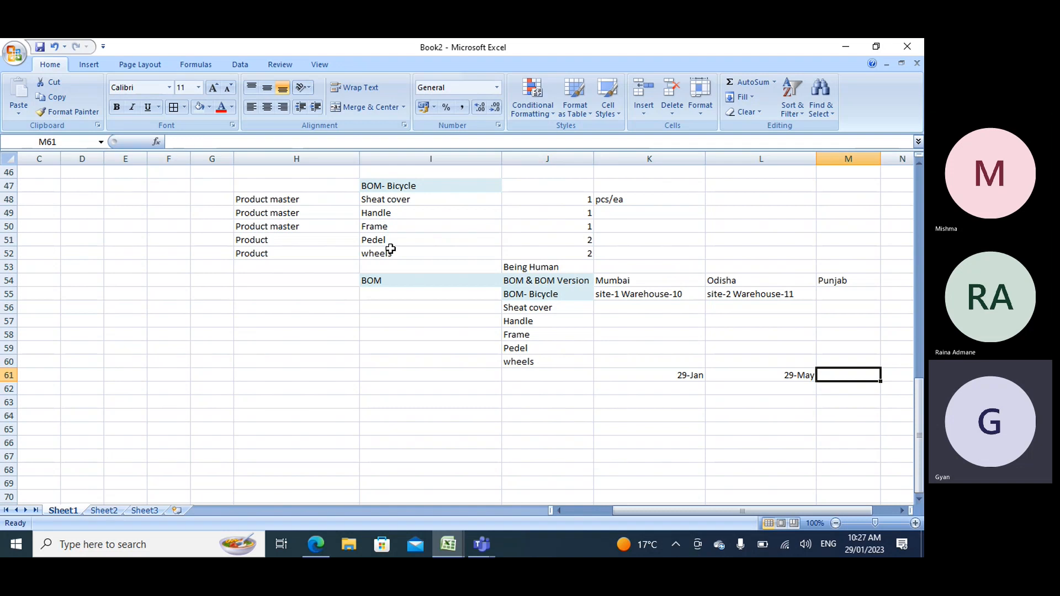
Enter a second date range in row 62, with 30-May in K62 and 31-Dec in L62.
drag(420, 200, 420, 254)
click(418, 187)
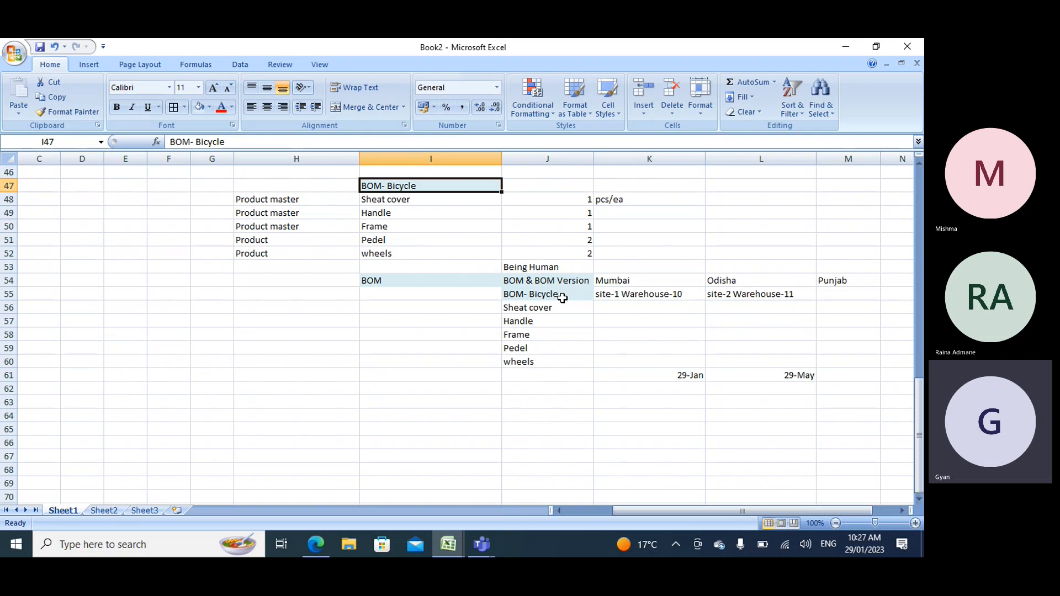
click(684, 374)
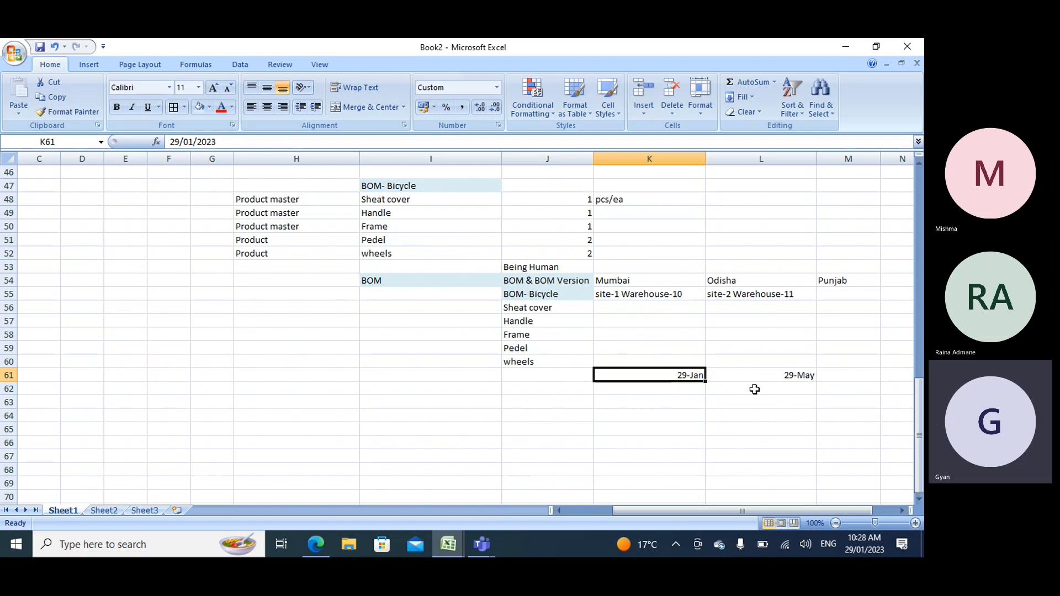
click(693, 391)
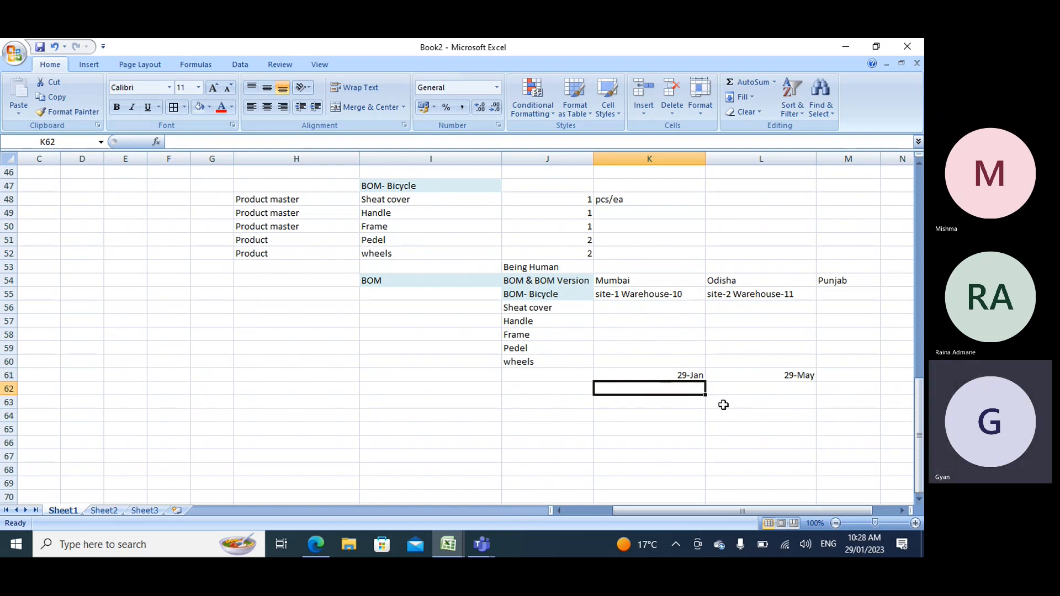
text(2)
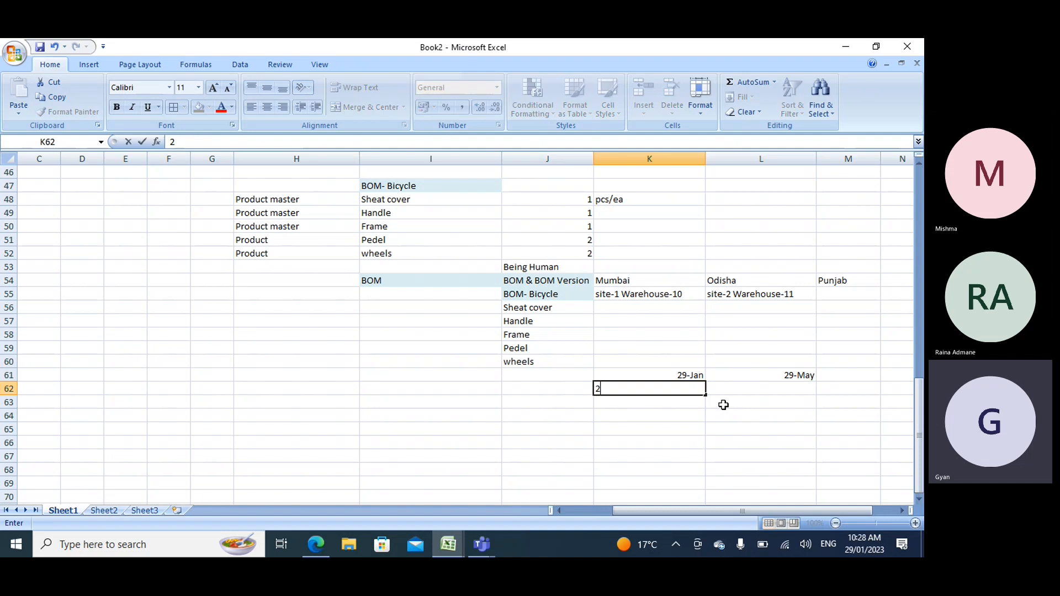
text(0-May)
key(Tab)
text(31-dec)
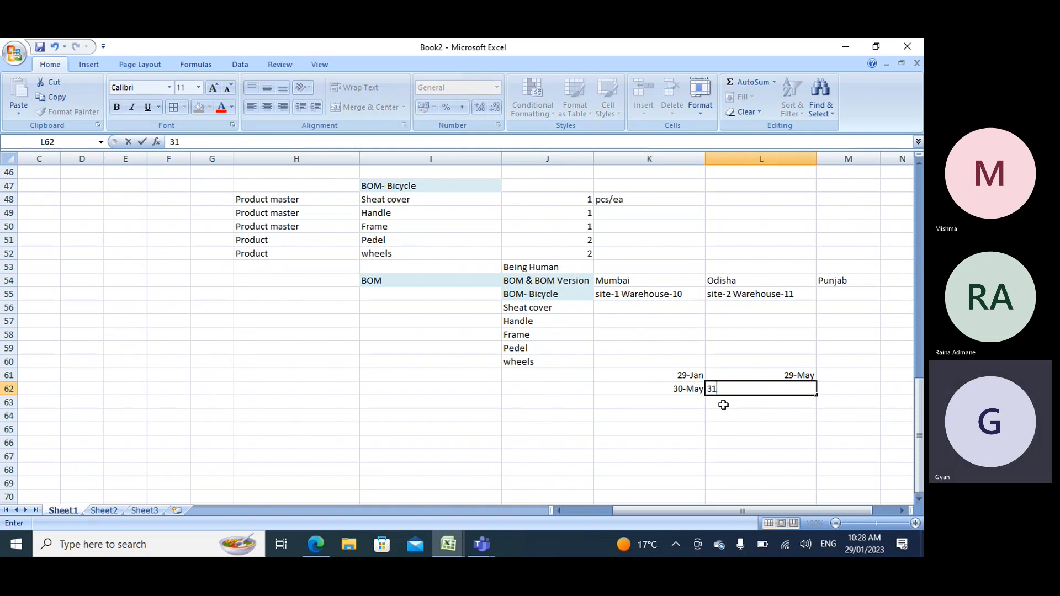
click(728, 431)
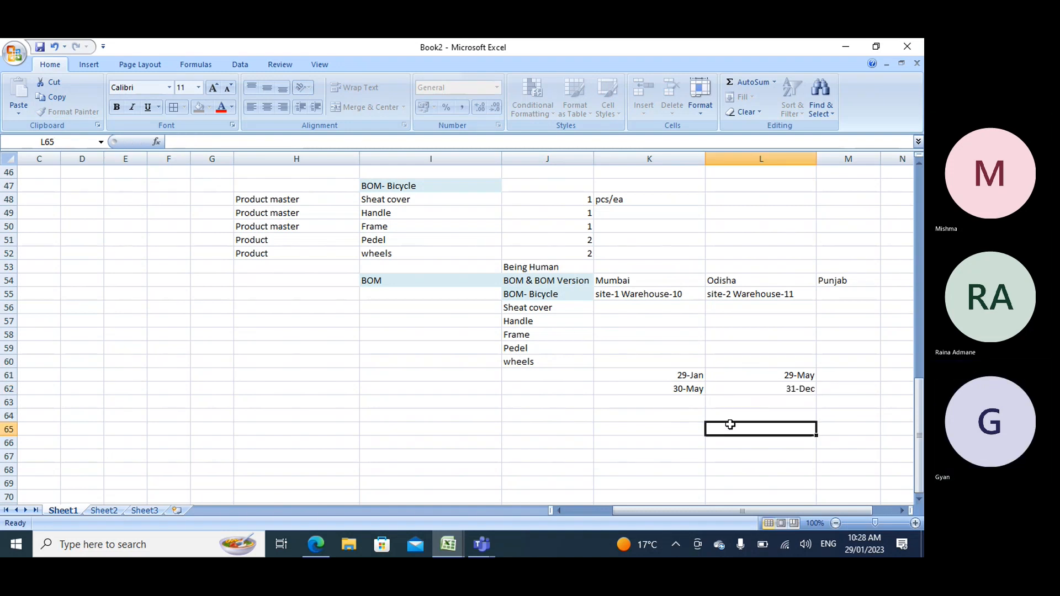
click(513, 374)
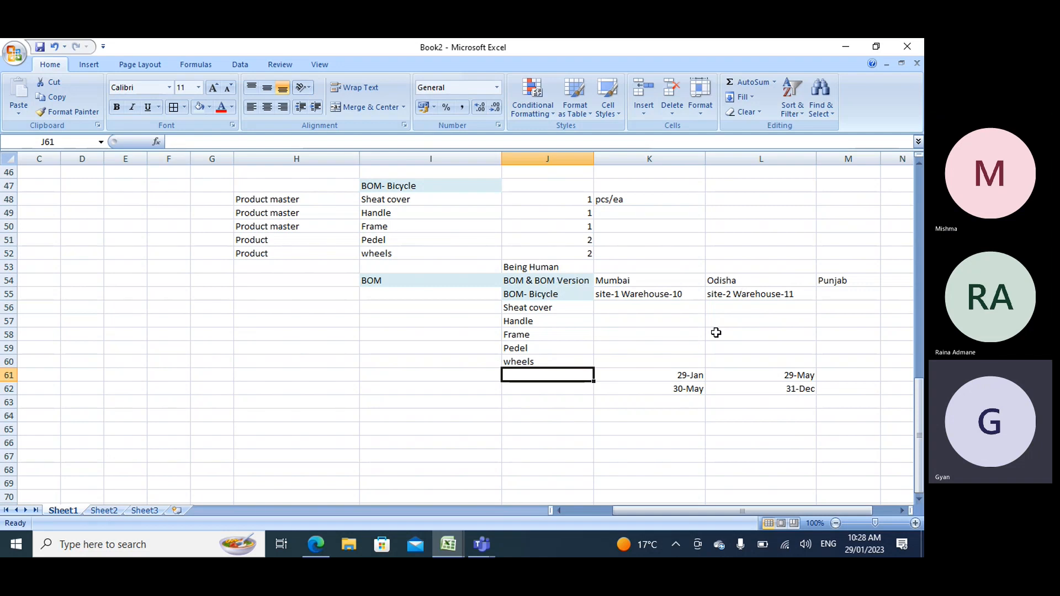
Switch to Finance and Operations and create a BOM named BOM-Bicycle for site 2.
click(312, 554)
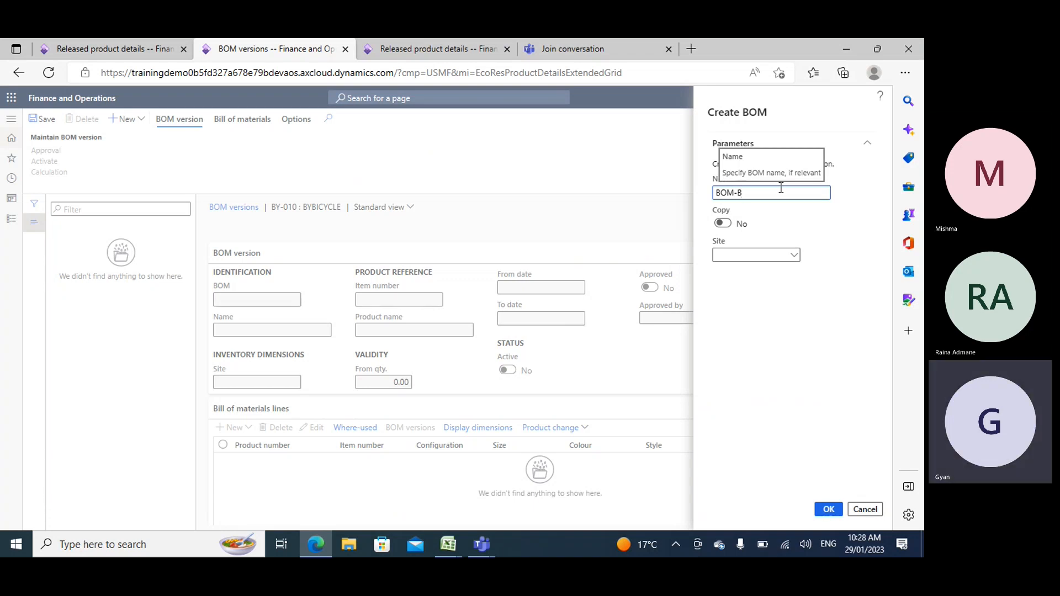
text(e)
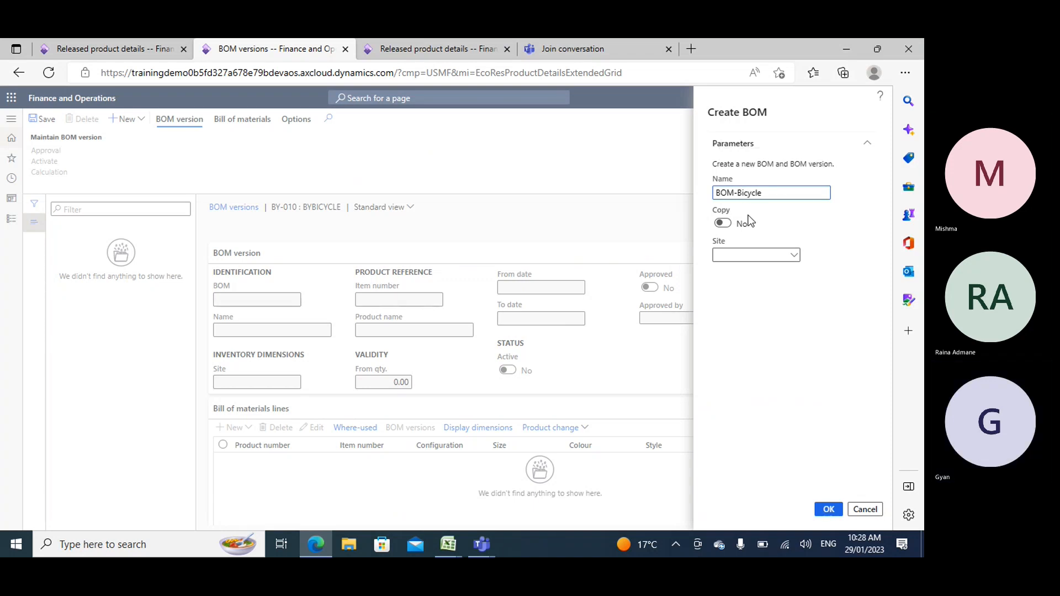
click(747, 255)
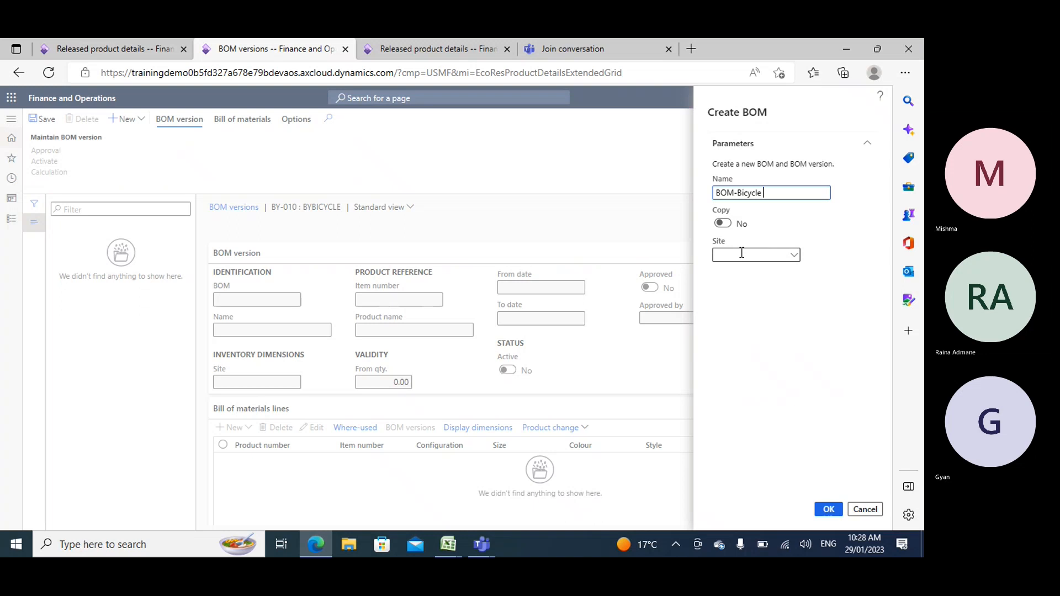
click(793, 255)
click(736, 304)
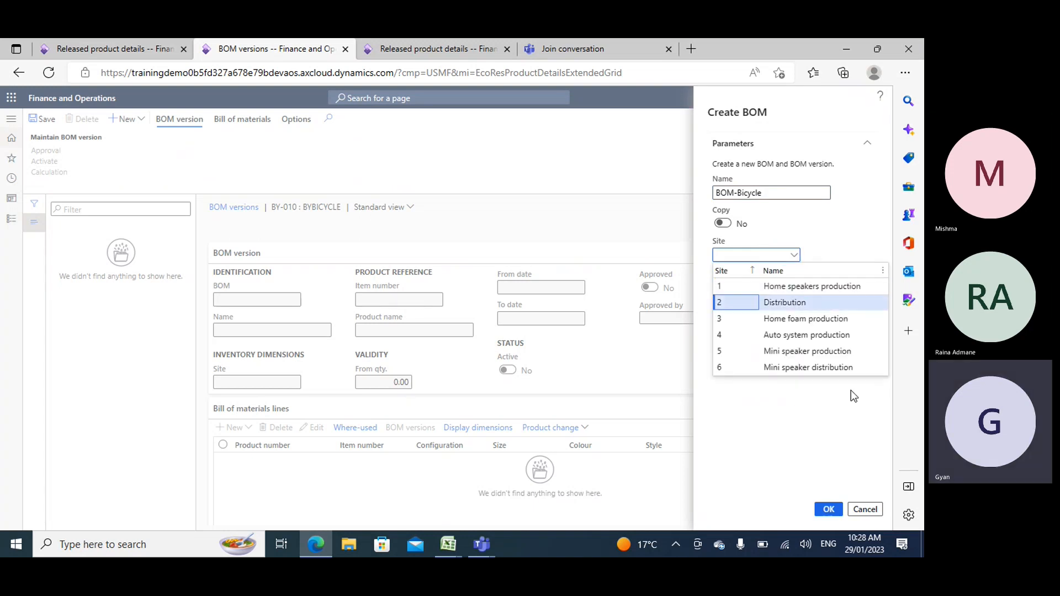
click(828, 513)
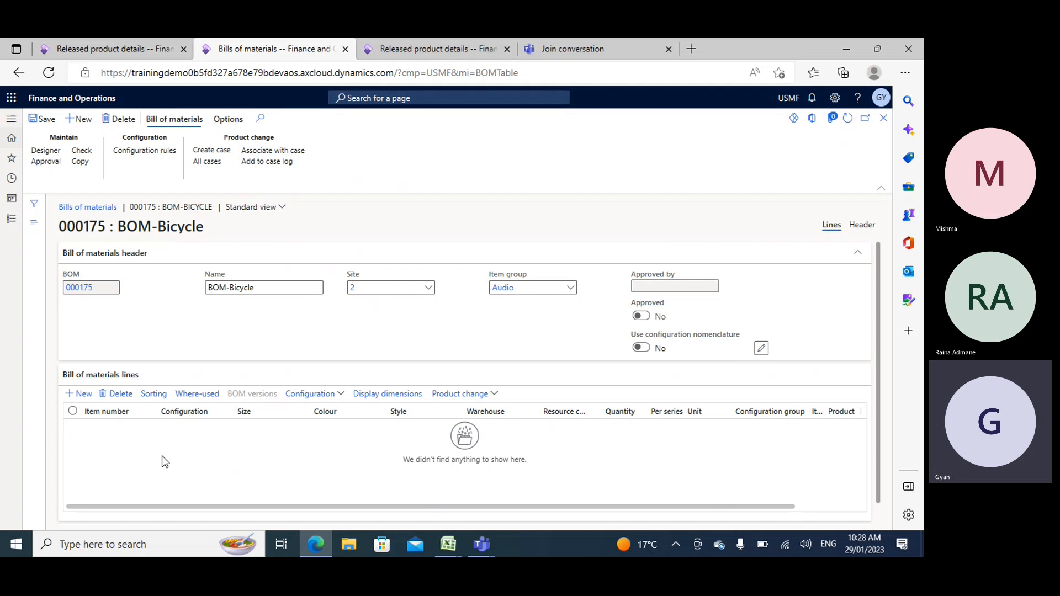
Add a bill of materials line for item By-002 to BOM-Bicycle, consulting the BOM- Bicycle component list in the Book2 workbook.
click(129, 437)
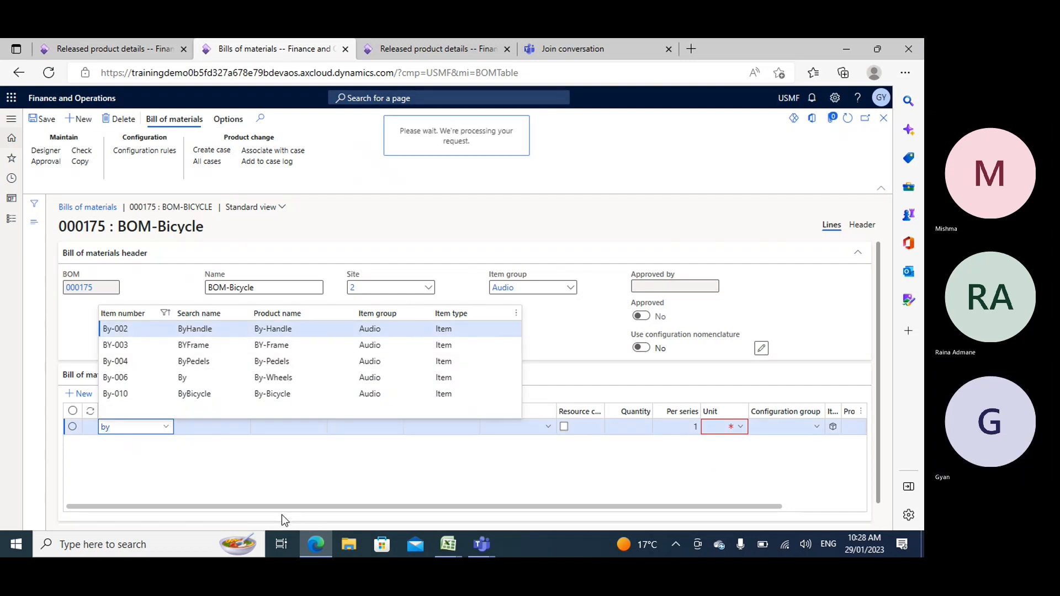
click(449, 545)
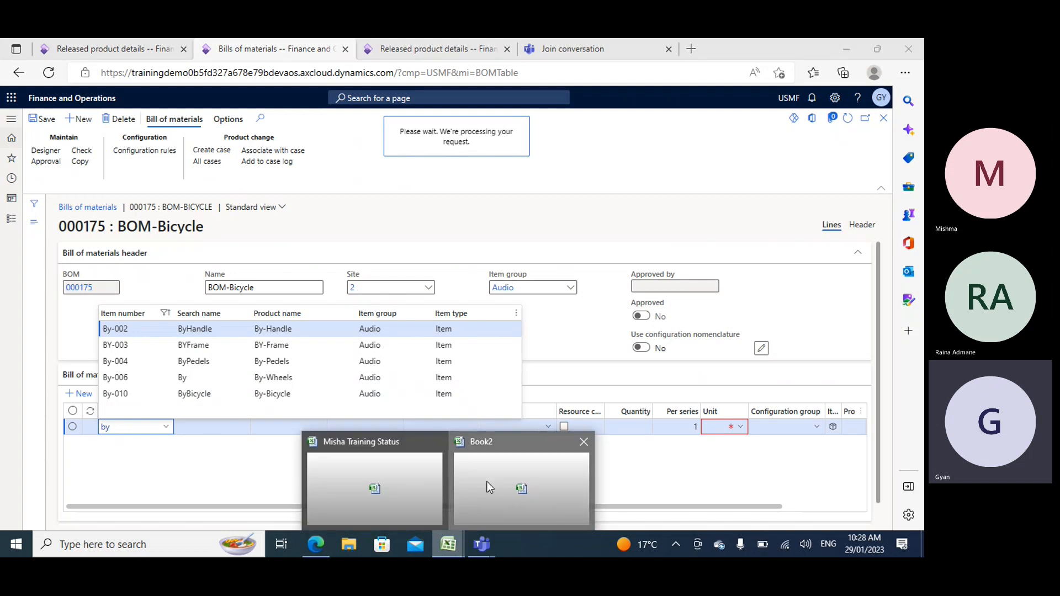
click(486, 481)
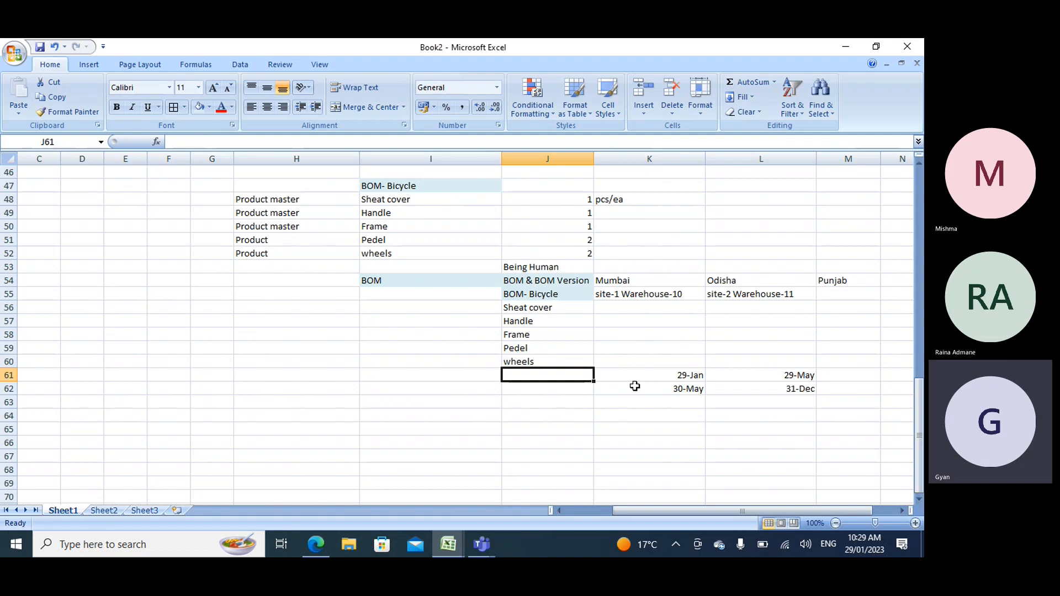
click(430, 186)
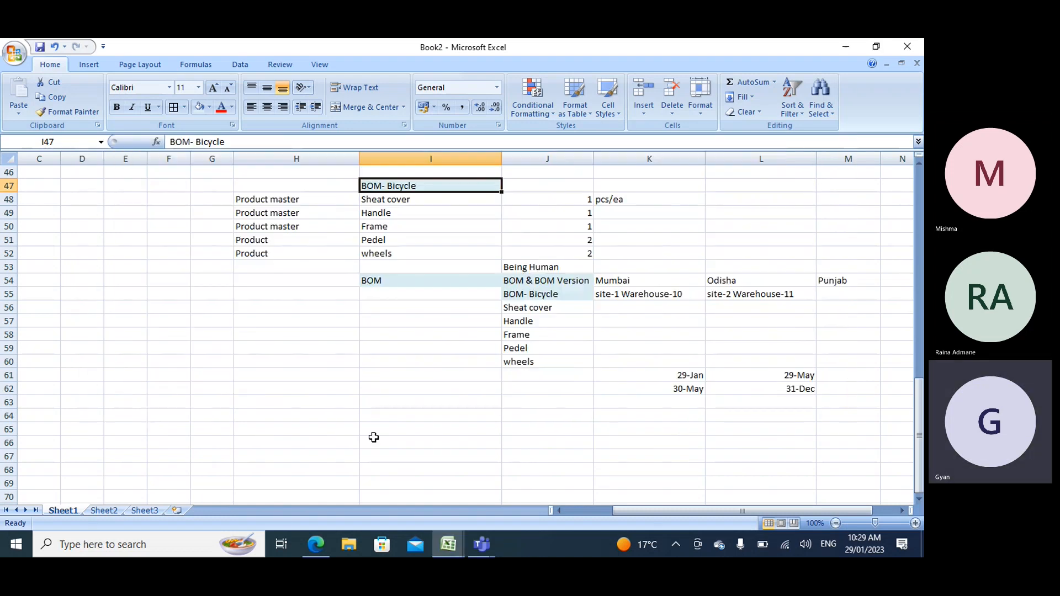
click(315, 544)
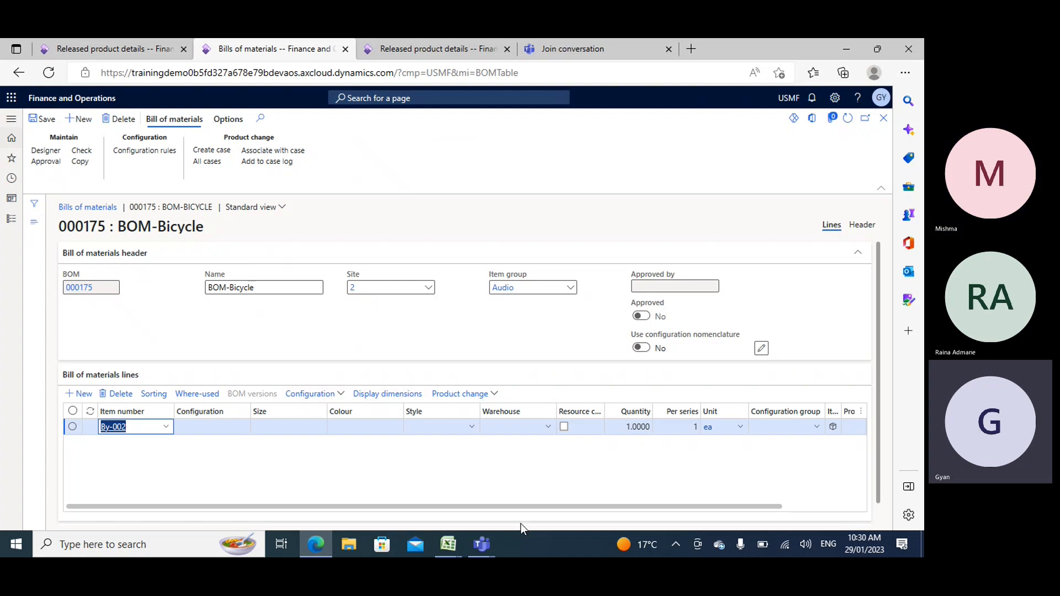
Switch back to the Excel workbook and review the BOM version's sites and date ranges.
key(alt+Tab)
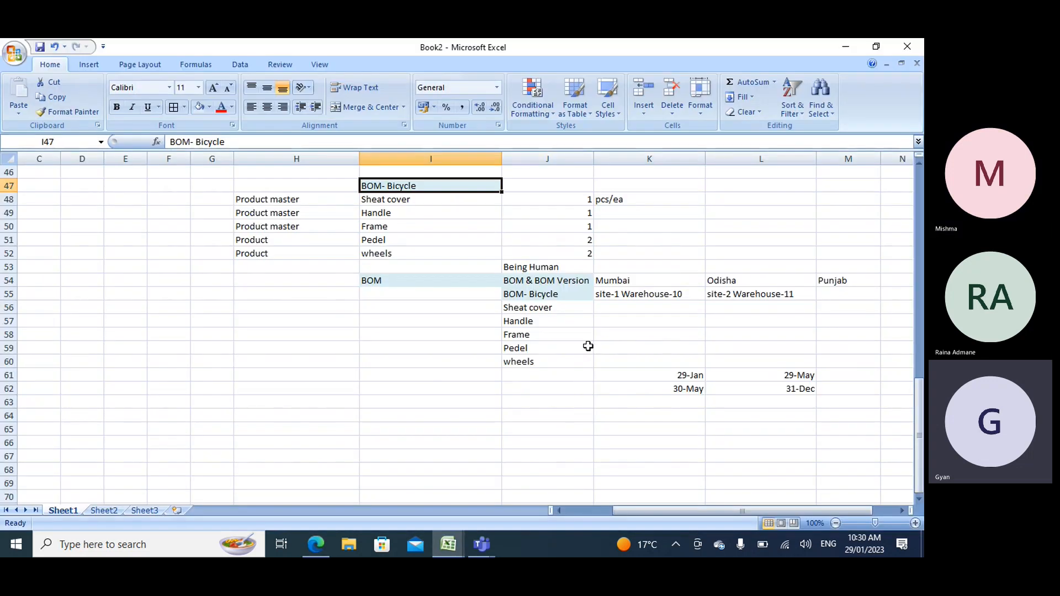
scroll(588, 346, down, 1)
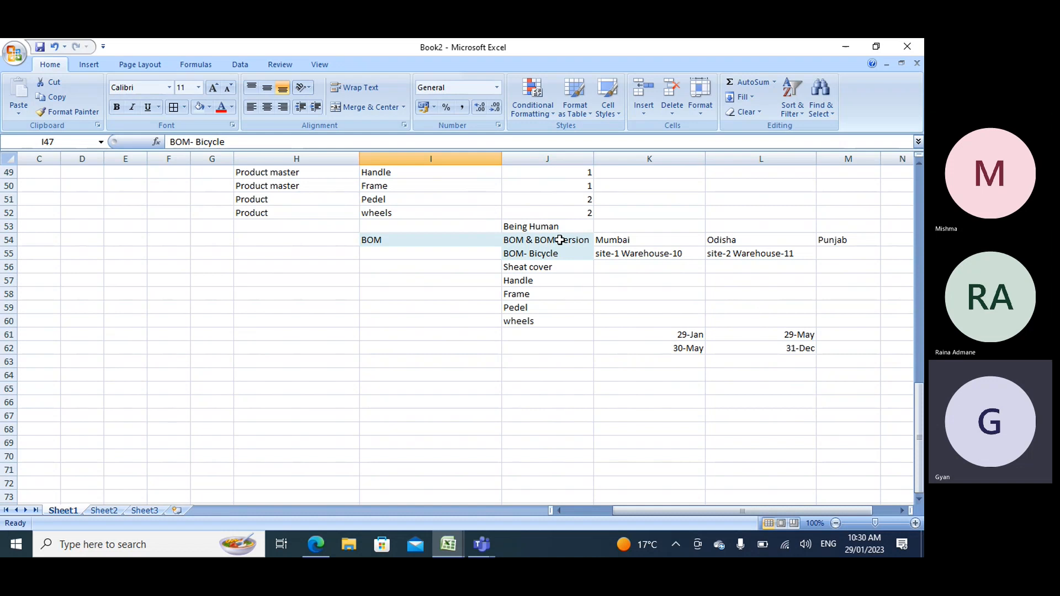
Examine the BOM version's site and warehouse entries in row 55 and its date ranges in K61:L62.
click(620, 254)
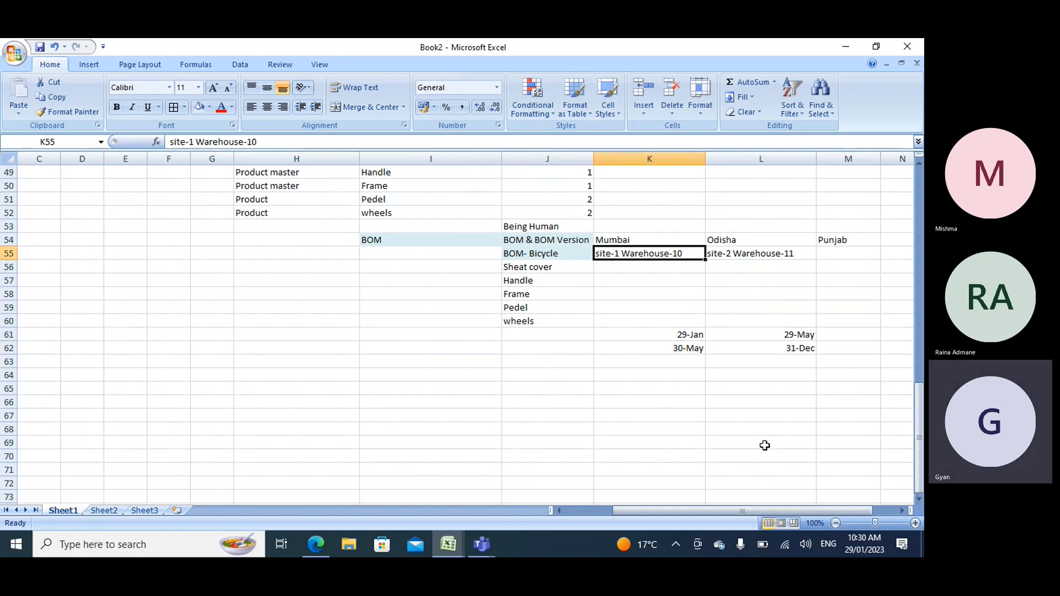
click(541, 239)
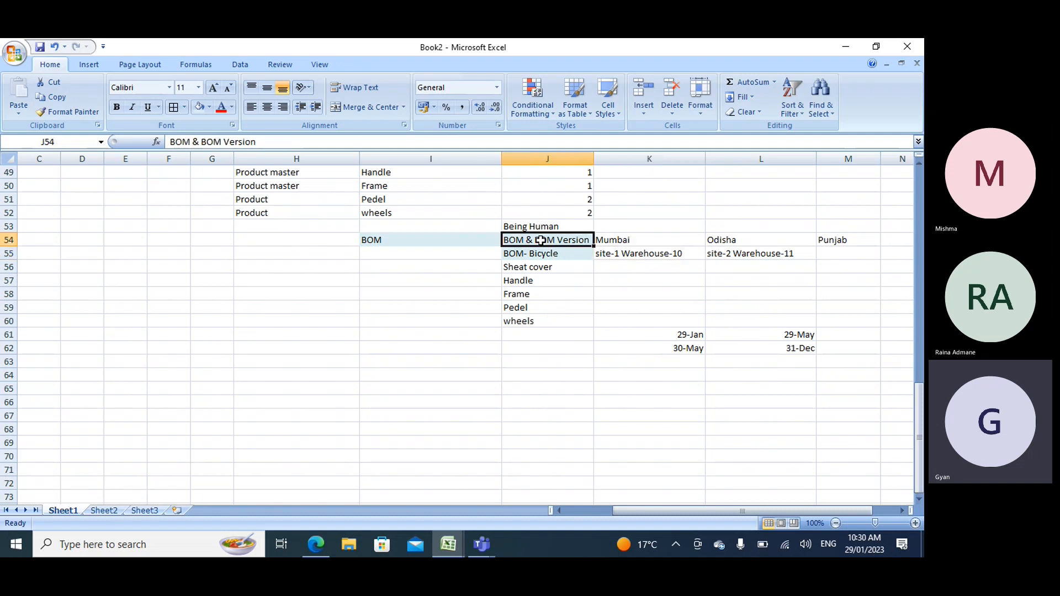
click(738, 252)
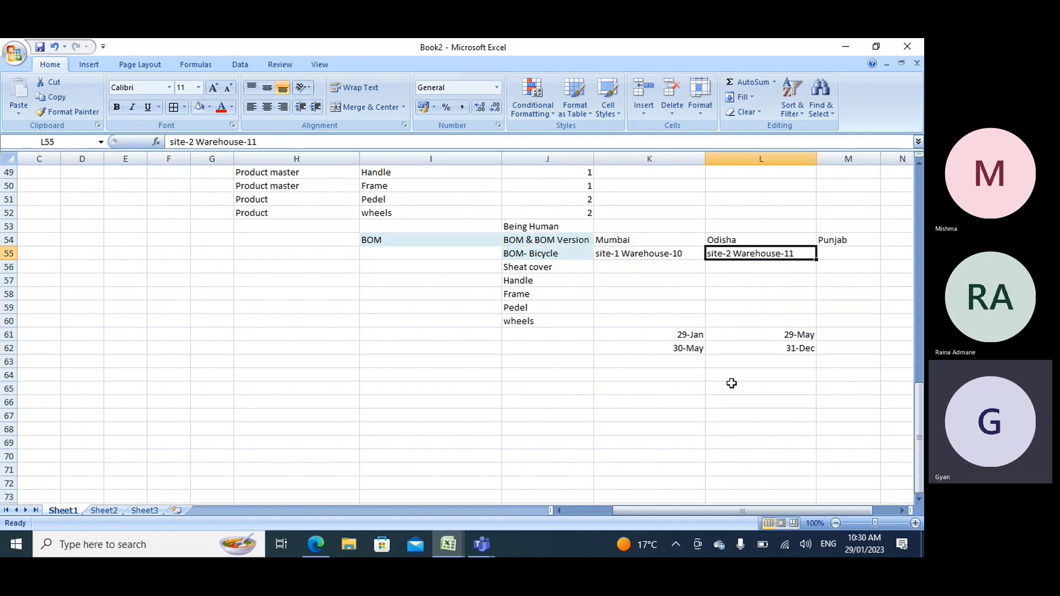
click(566, 240)
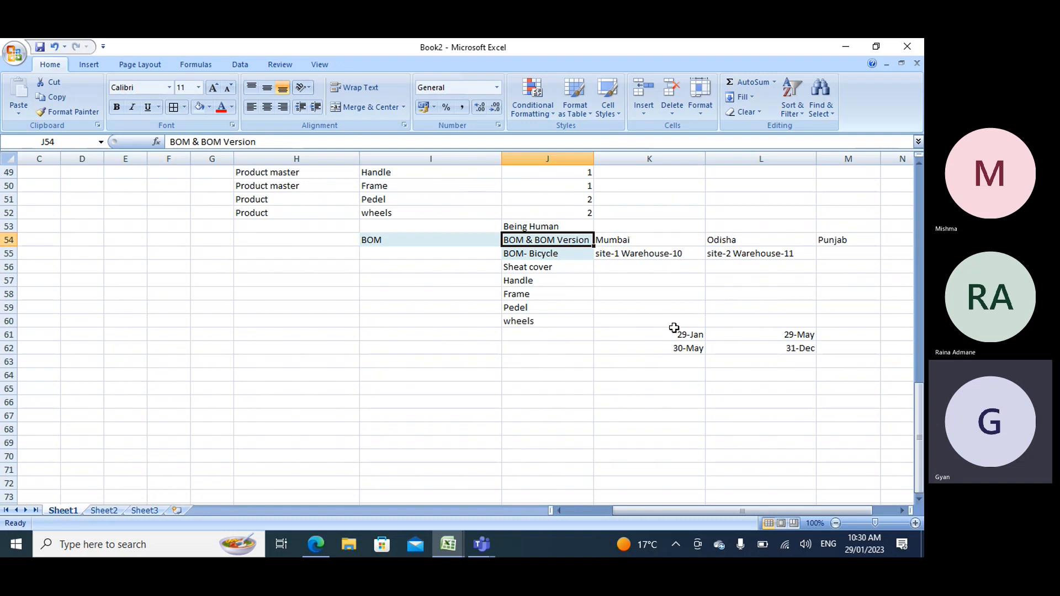
click(681, 334)
click(804, 333)
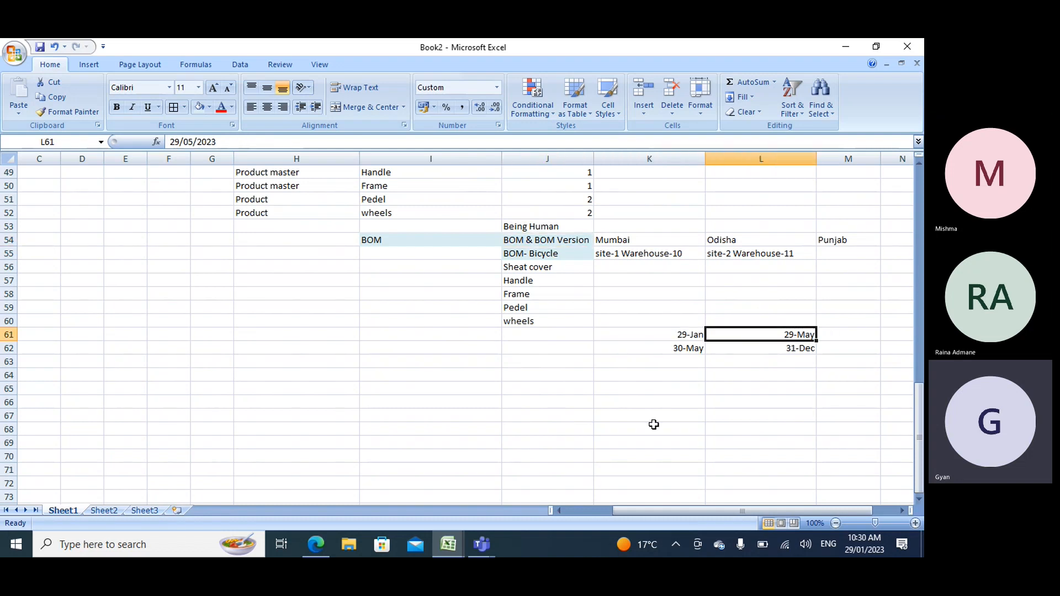
click(522, 240)
click(686, 346)
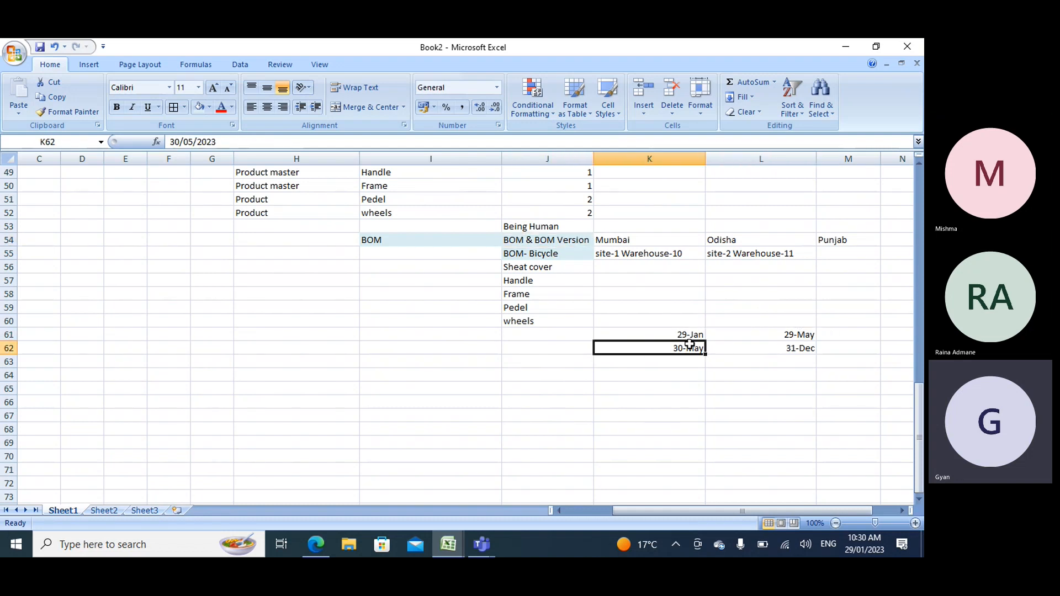
click(781, 345)
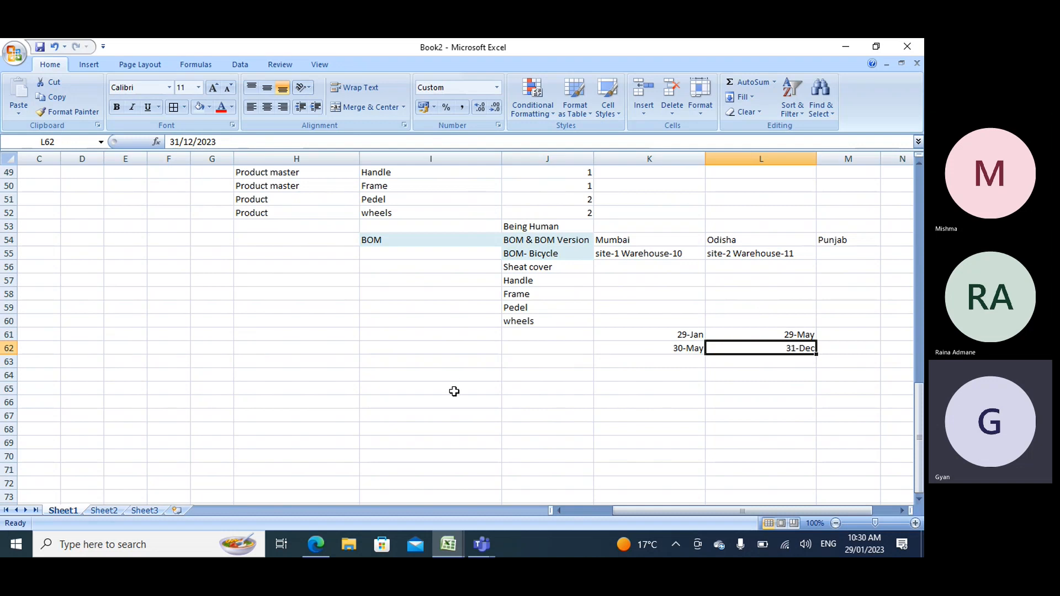
click(522, 231)
Enter "site10 wa-11" in cell K63, below the date ranges.
click(624, 361)
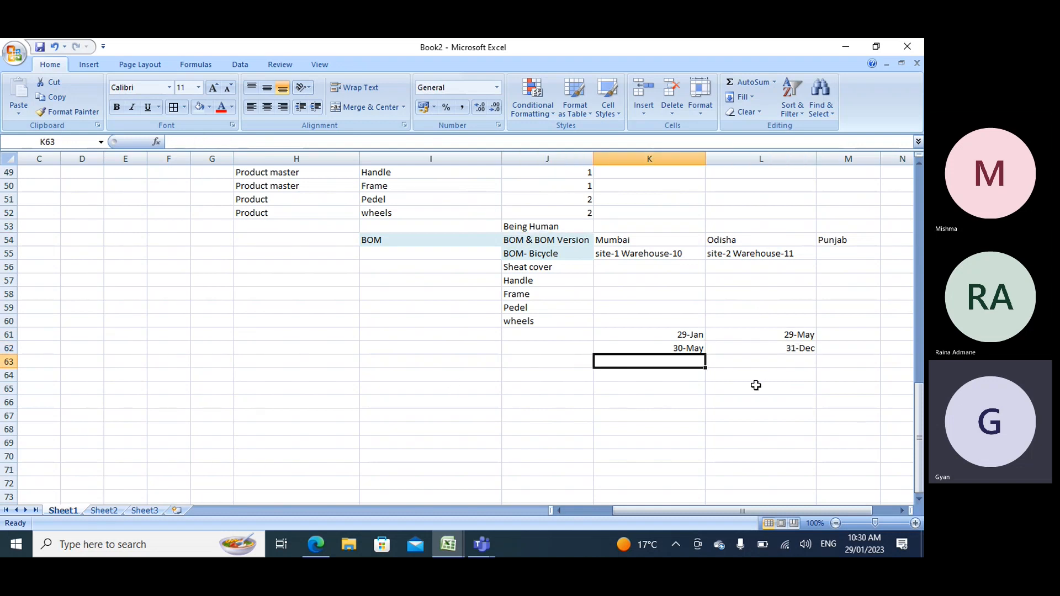
text(s)
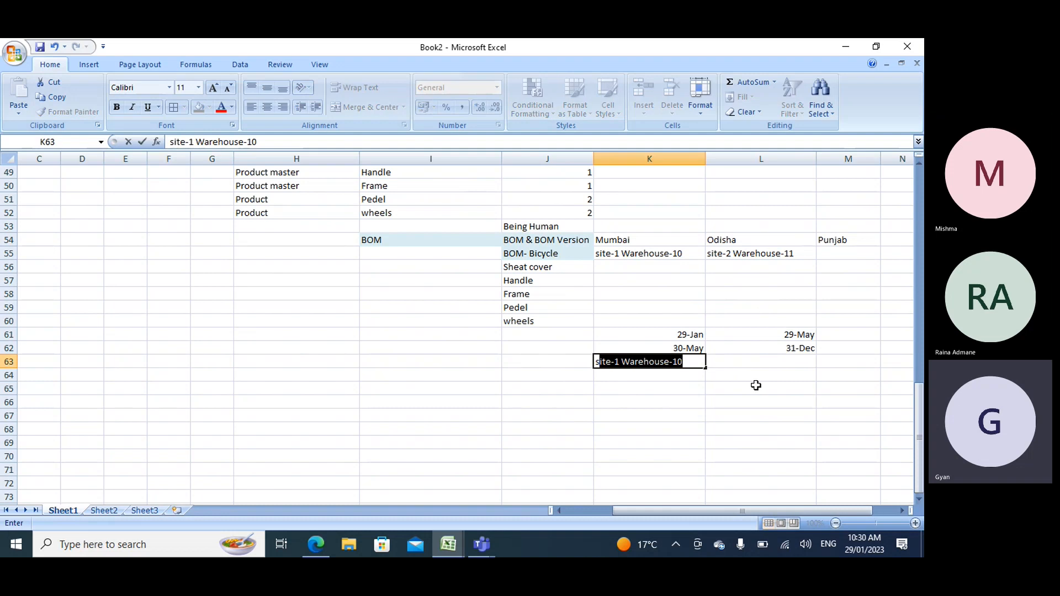
text(ite10 wa-11)
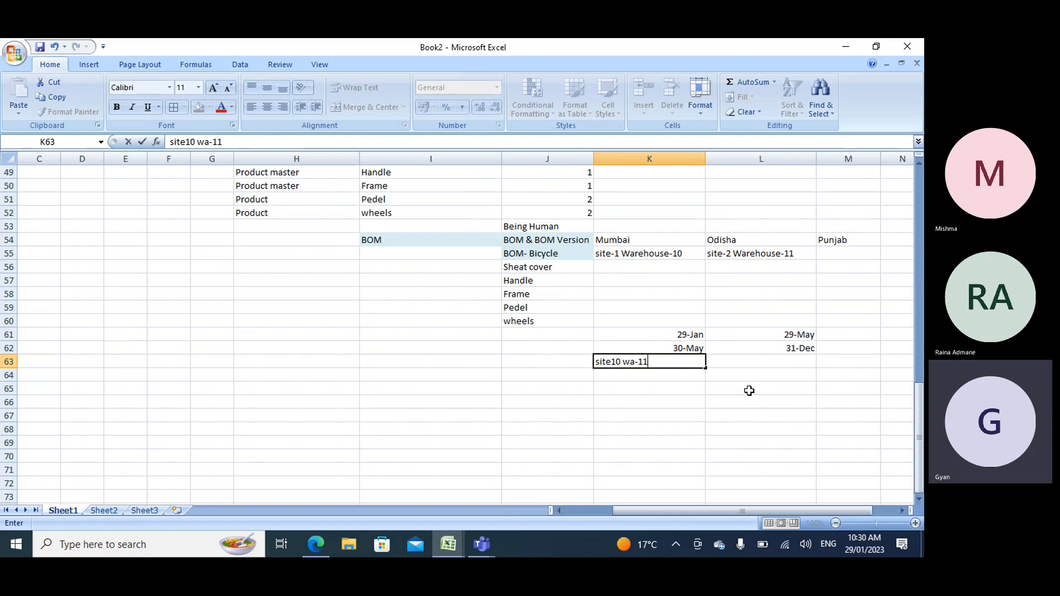
click(552, 244)
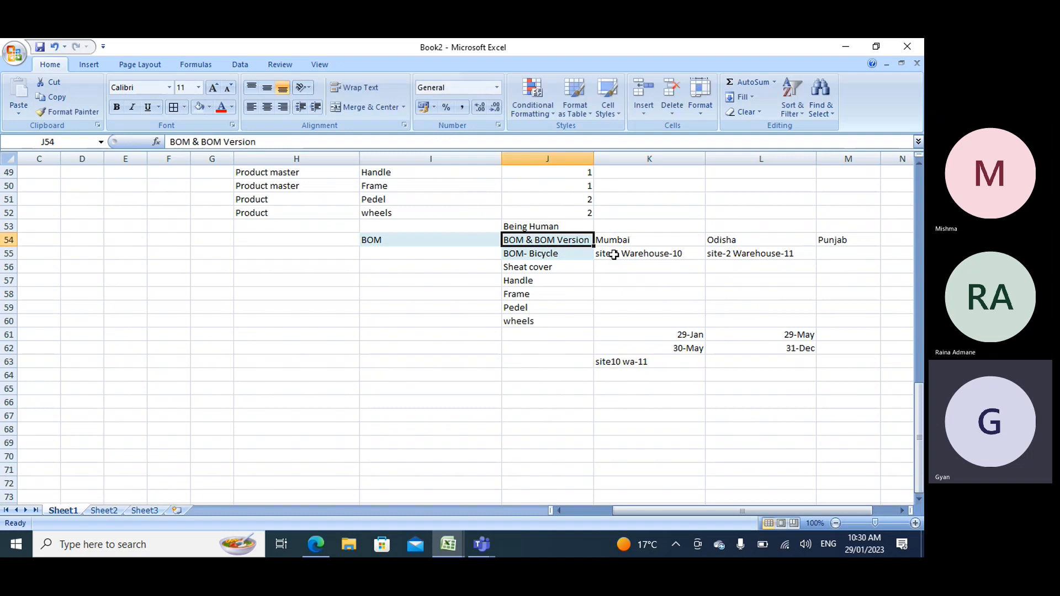
click(633, 246)
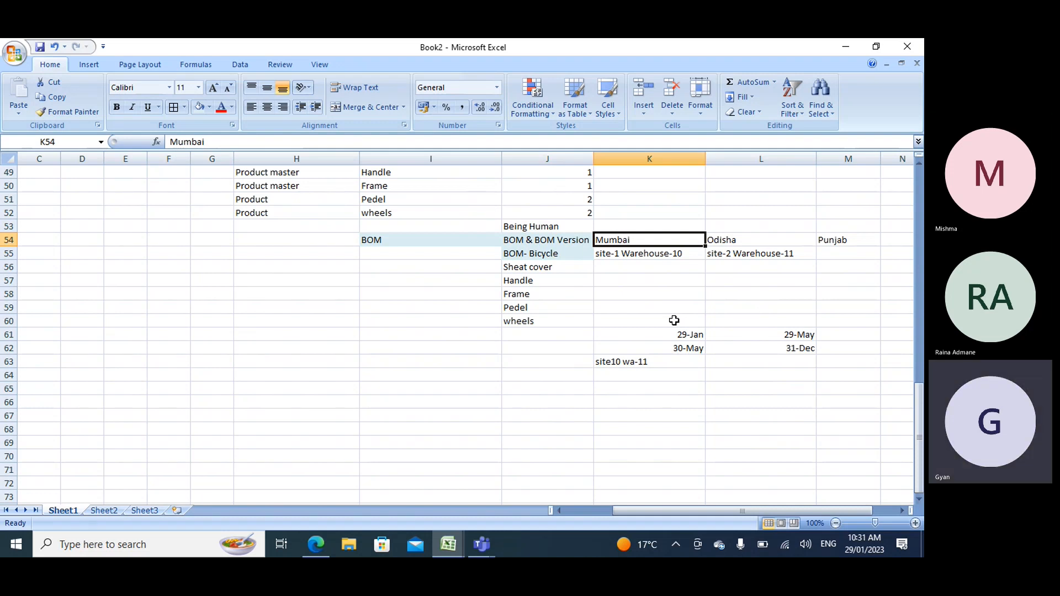
List I-phone in H63 with the components Display, MB and Battery in the cells below it.
click(359, 359)
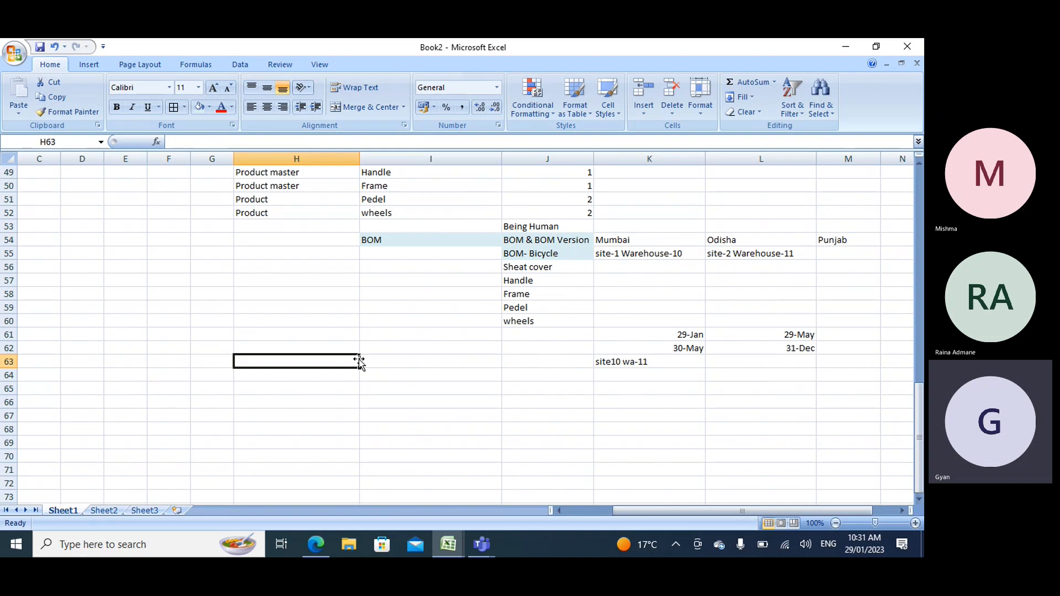
text(I-ph)
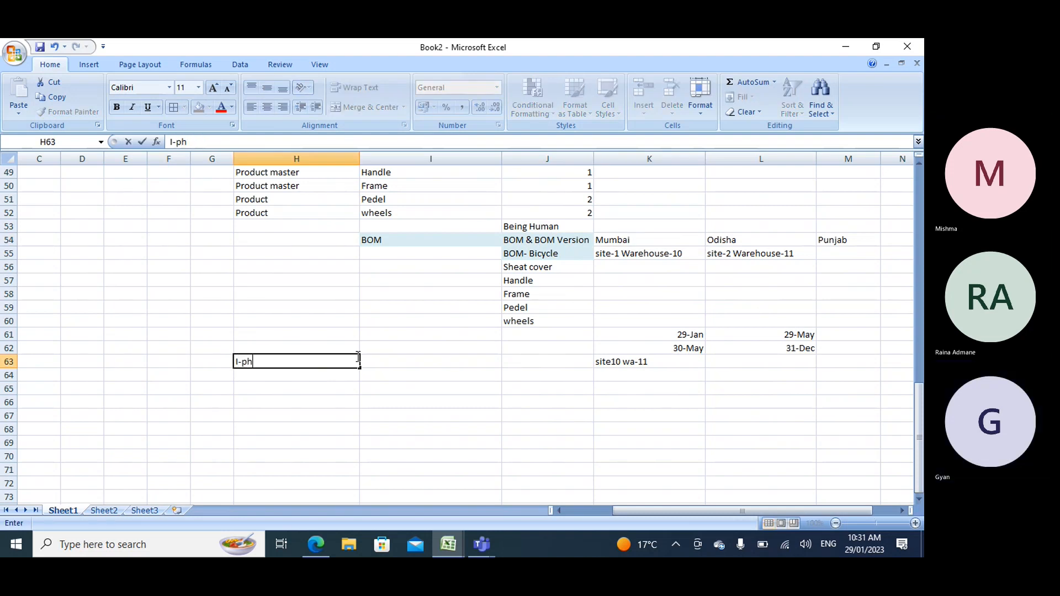
text(one)
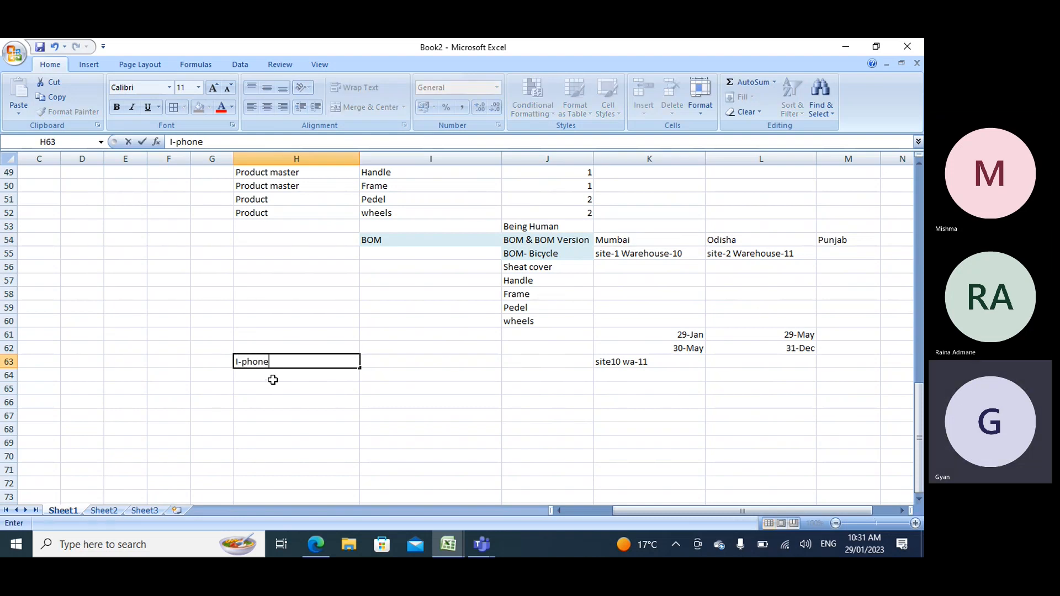
key(Return)
text(Display)
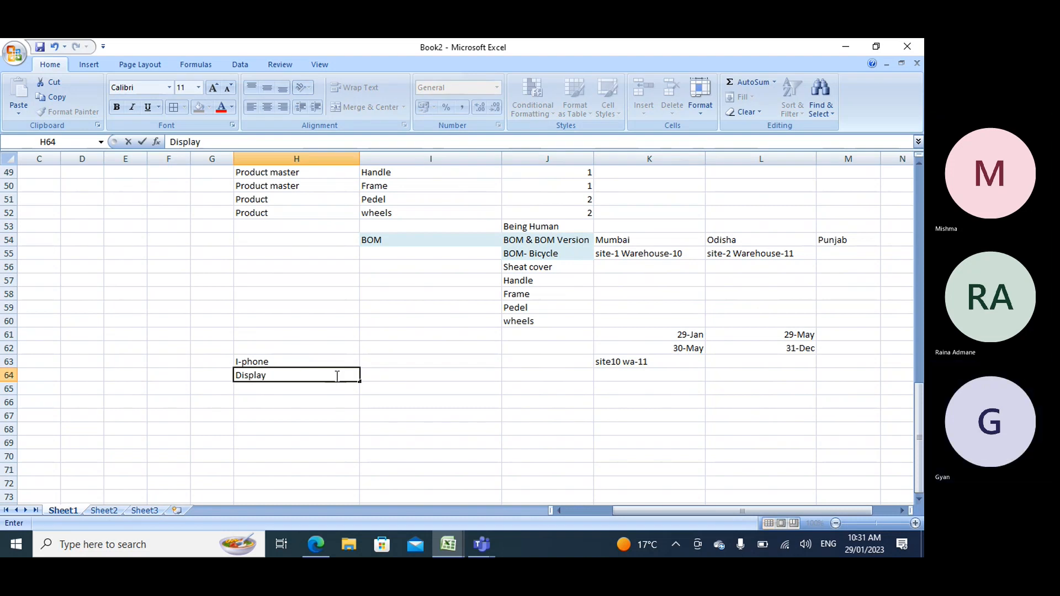
key(Return)
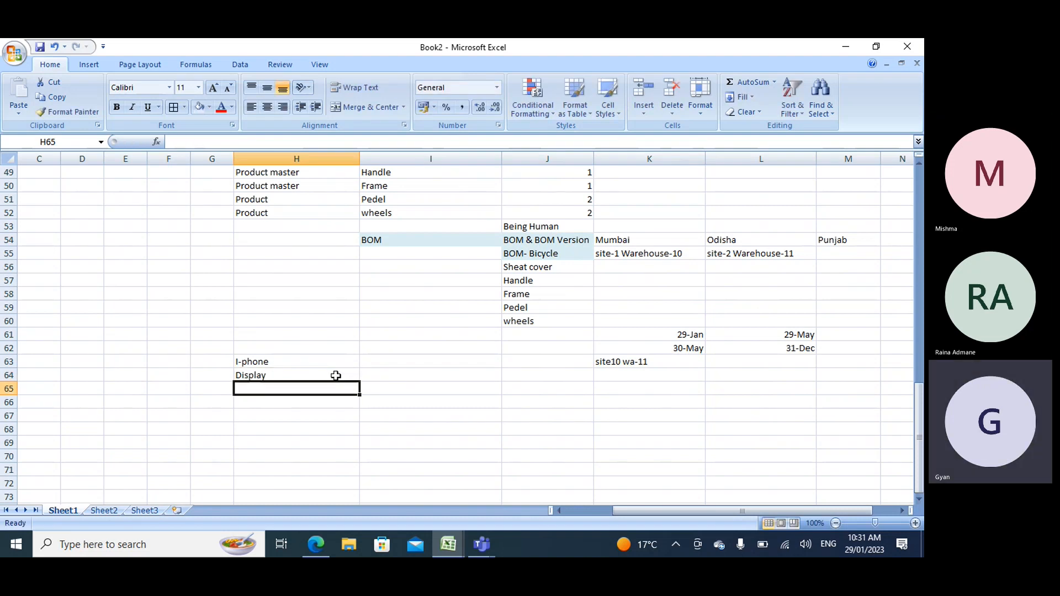
text(MB)
key(Return)
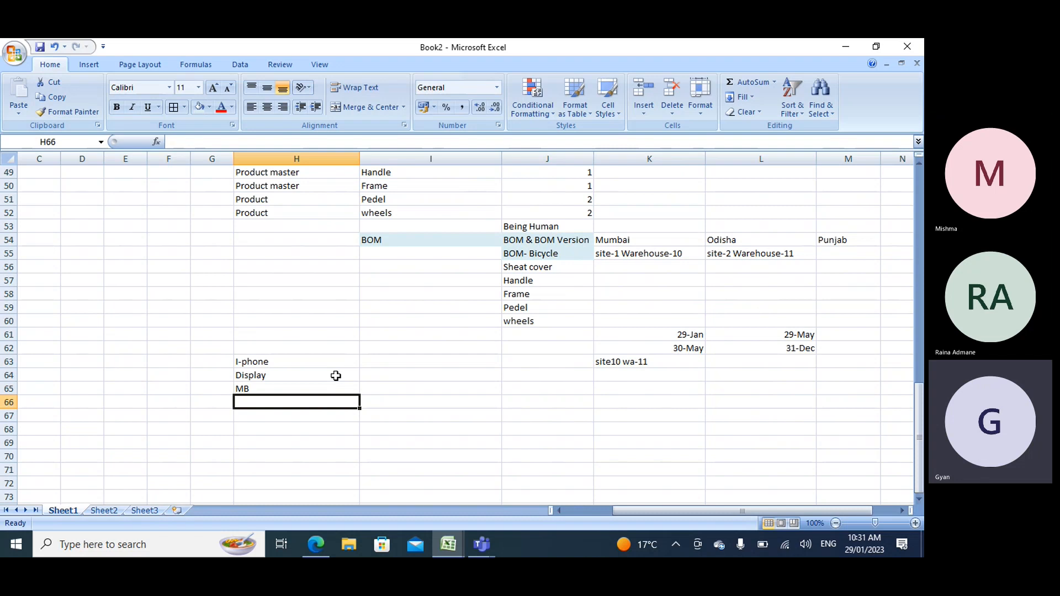
text(Battery)
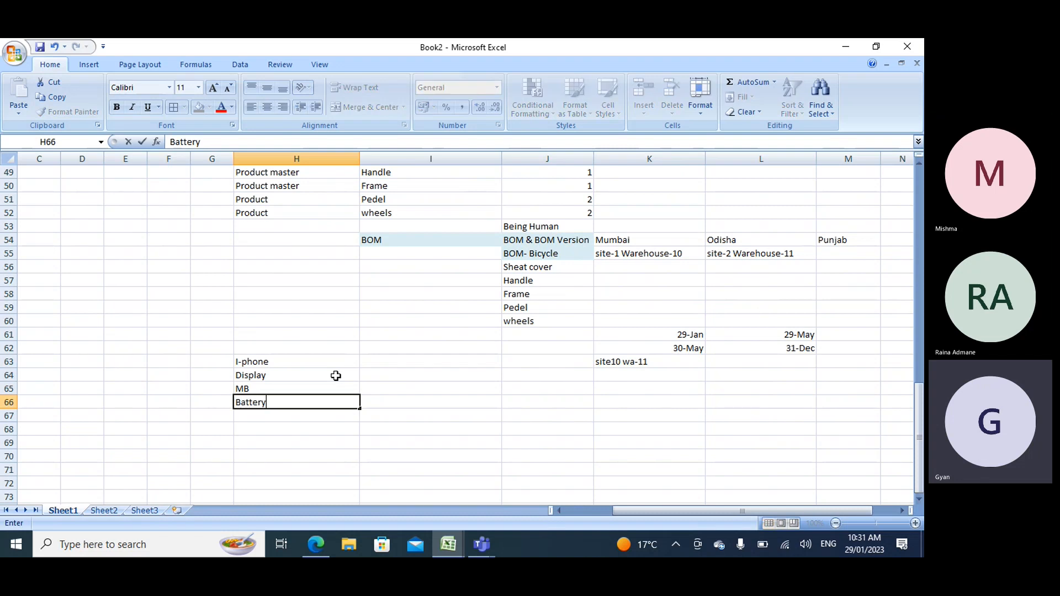
key(Return)
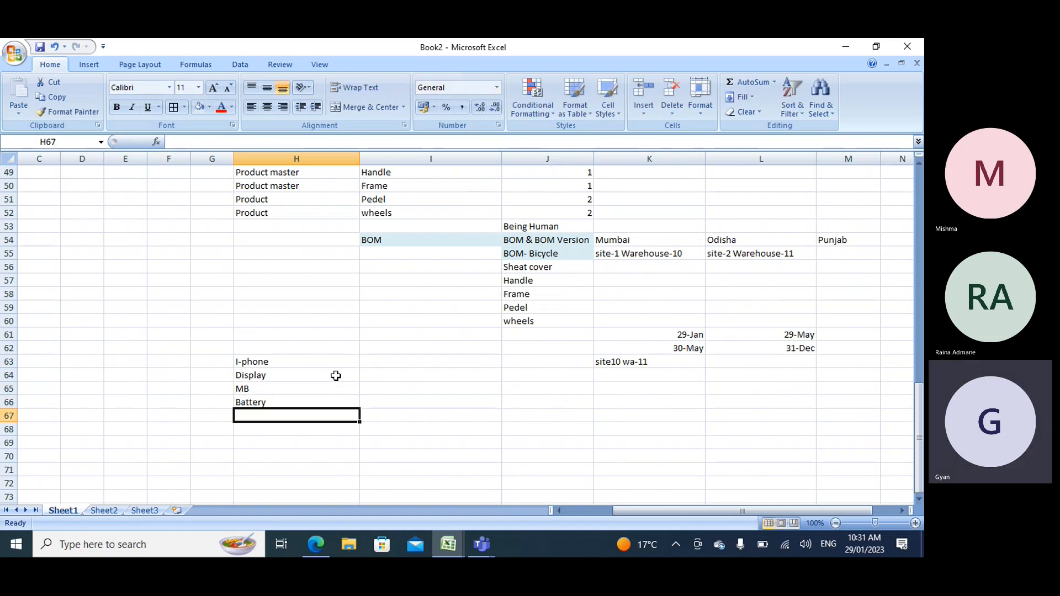
Add keypad, cover and Camera to the component list in H67:H69.
text(key)
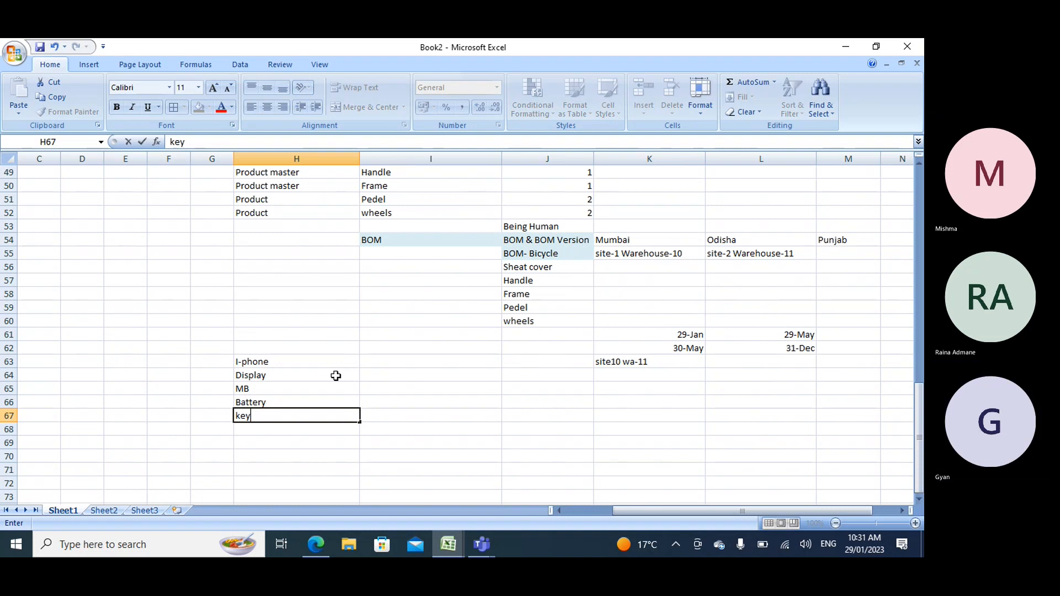
text(pad)
key(Return)
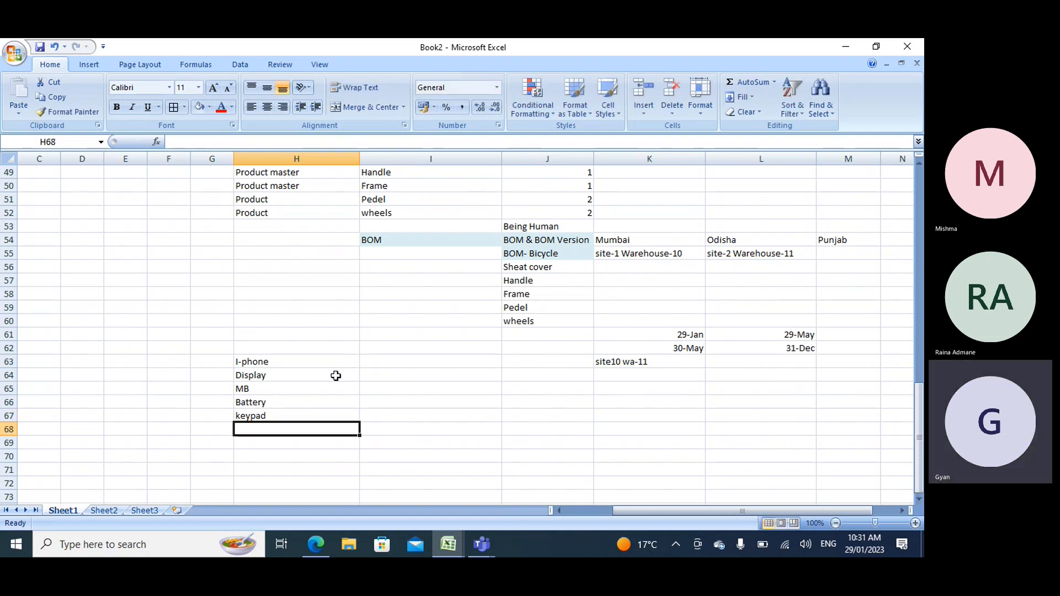
text(Vovel)
key(BackSpace)
key(BackSpace)
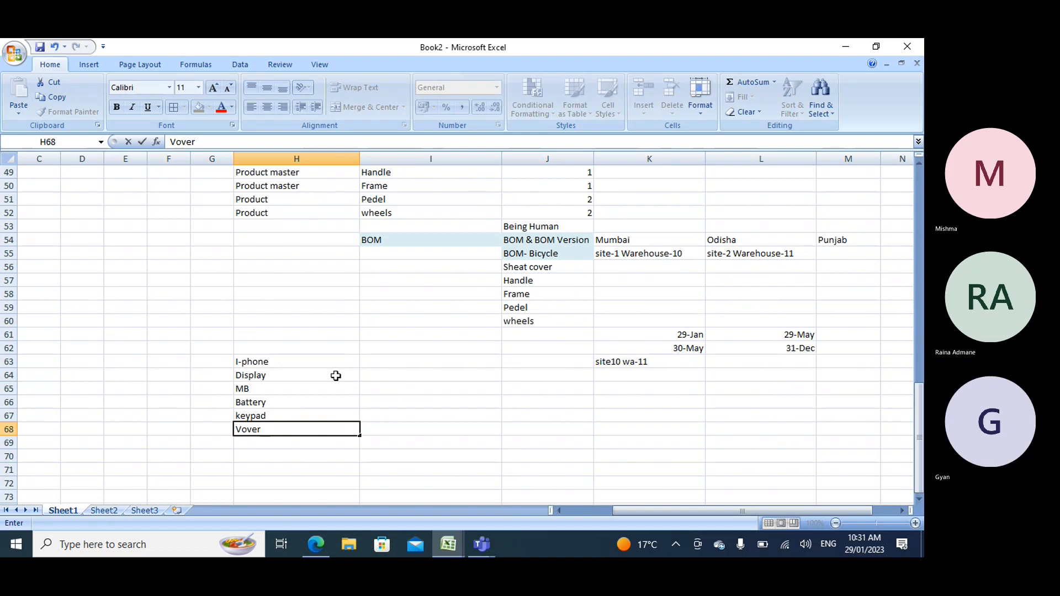
key(BackSpace)
key(BackSpace)
key(BackSpace)
text(cover)
key(Return)
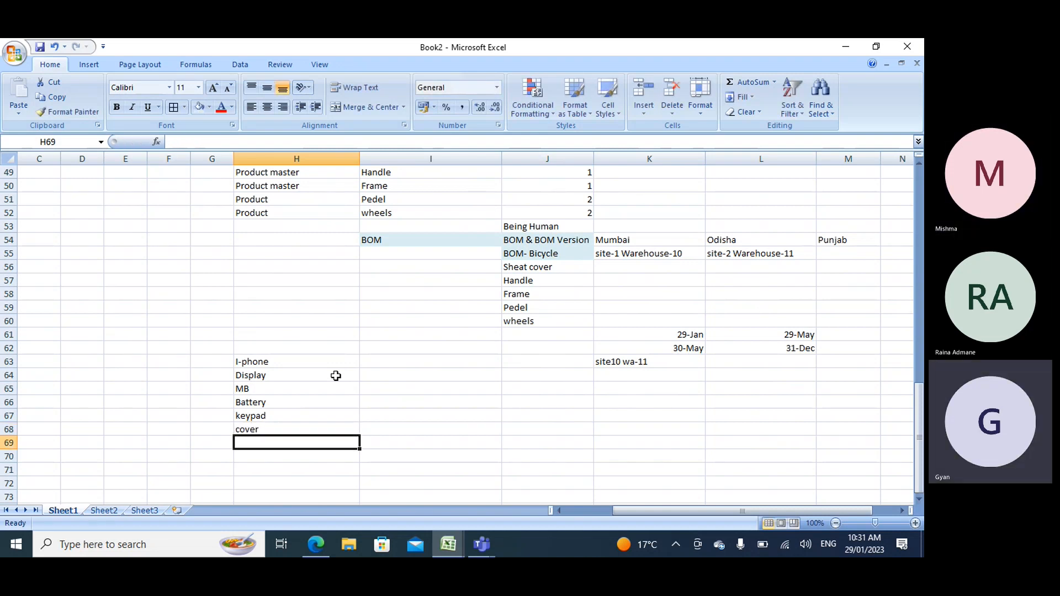
text(Camera)
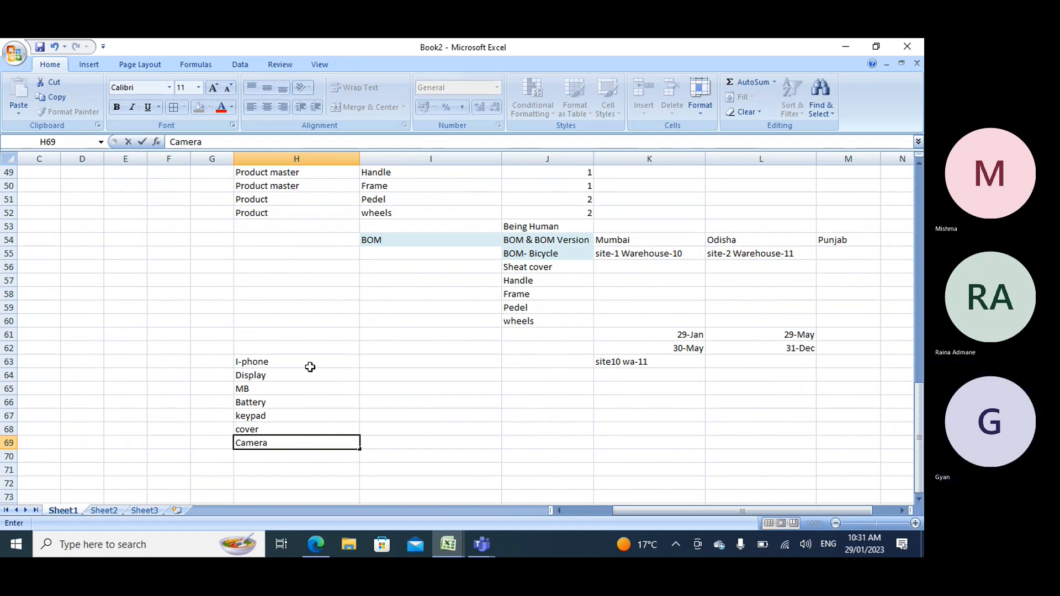
click(284, 362)
Label the list with "BOM-" in G63 and change the product name in H63 to "I-phone-10".
click(221, 363)
text(BOM-)
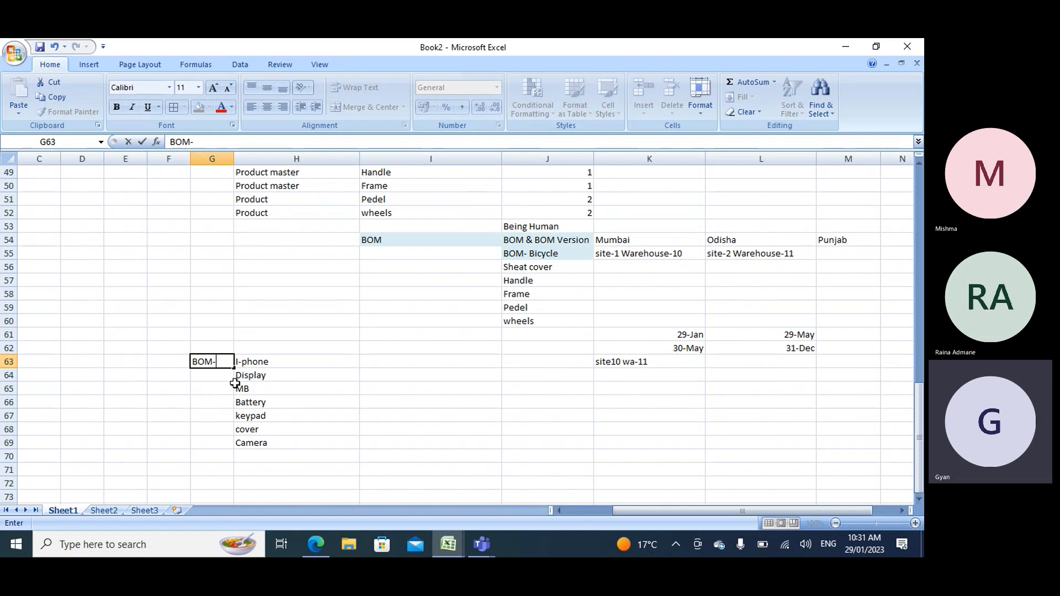
click(280, 361)
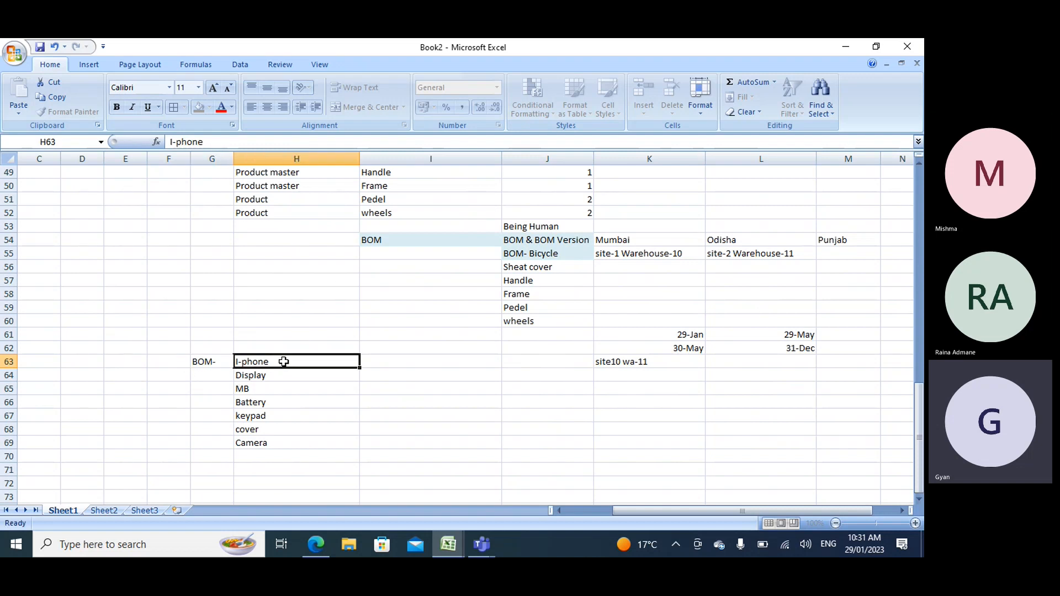
double_click(295, 362)
text(-10)
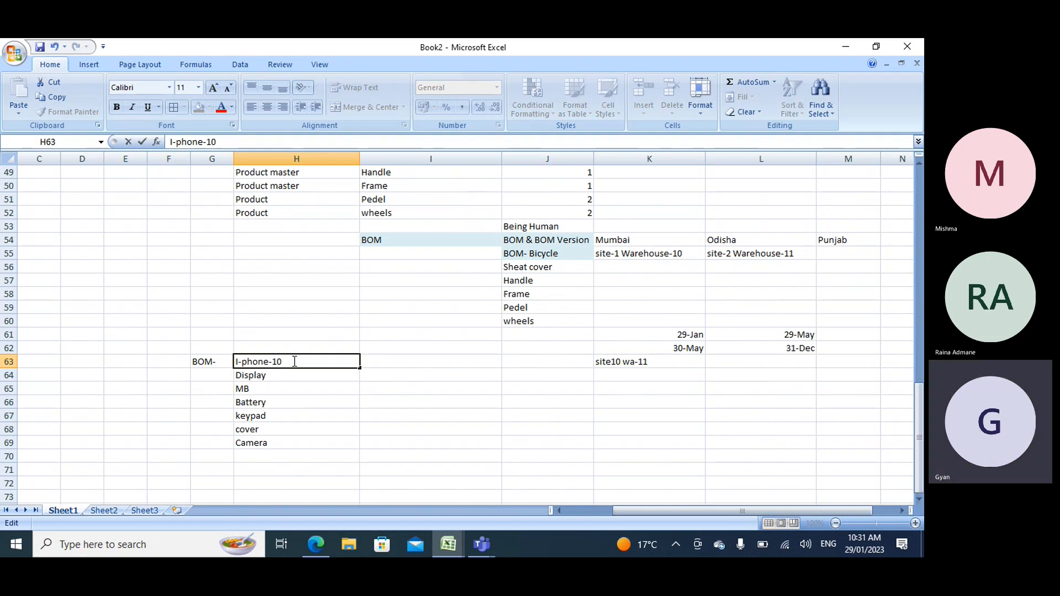
Shade the I-phone BOM heading cells F63:H63 in the same light blue fill as the existing BOM cells.
drag(181, 362, 248, 363)
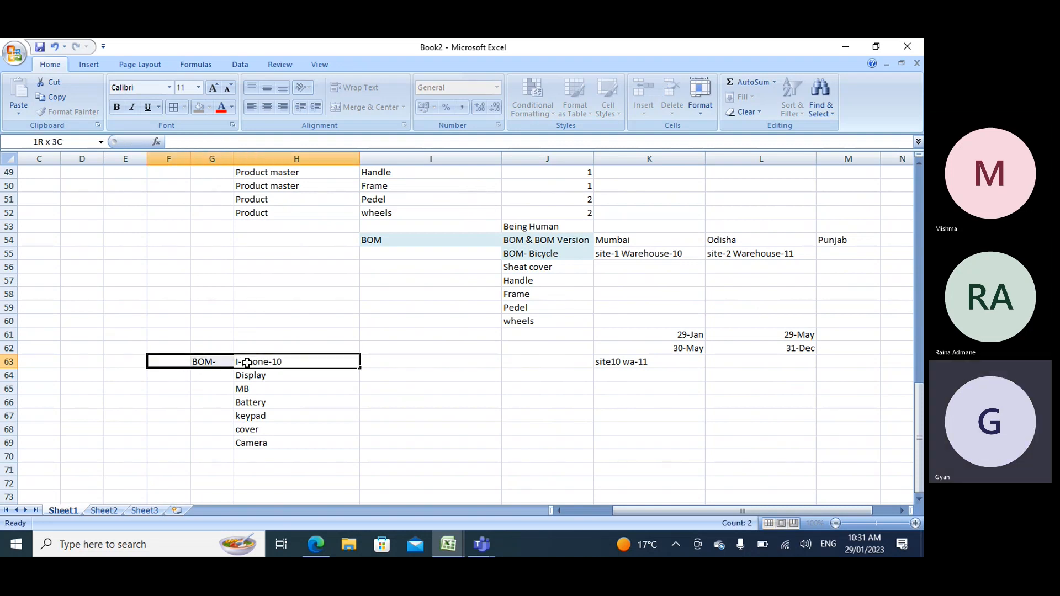
click(200, 109)
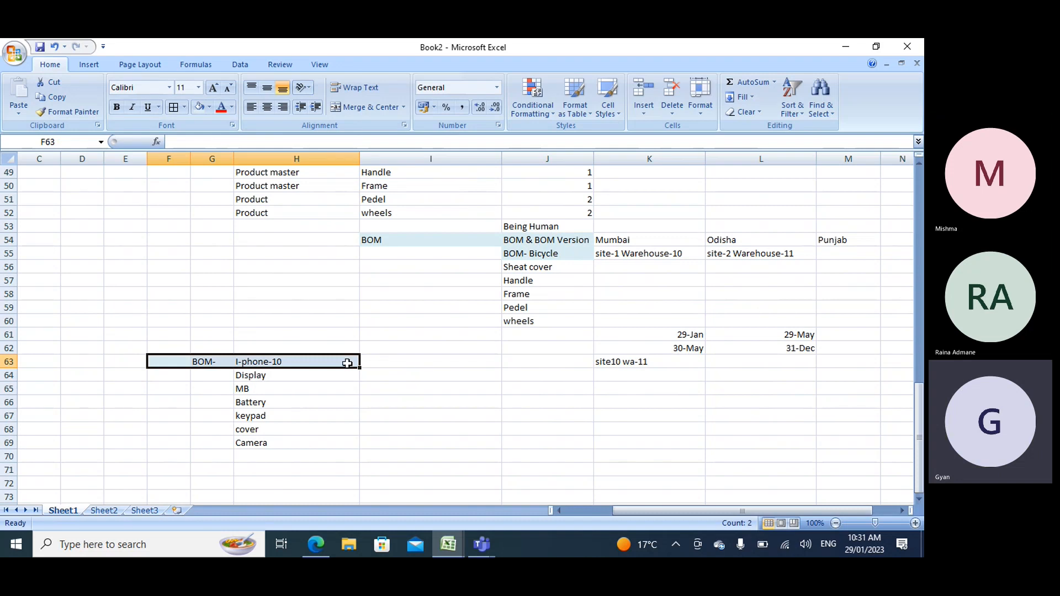
click(408, 368)
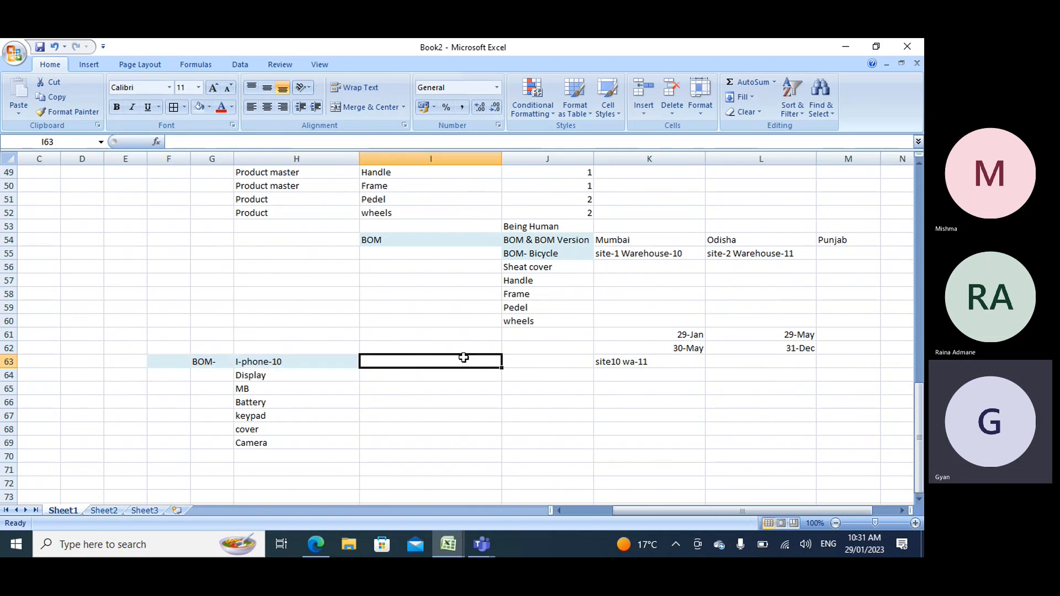
Enter the validity period "1-jan to 31-may" in I63 beside the I-phone-10 BOM heading.
drag(248, 375, 249, 429)
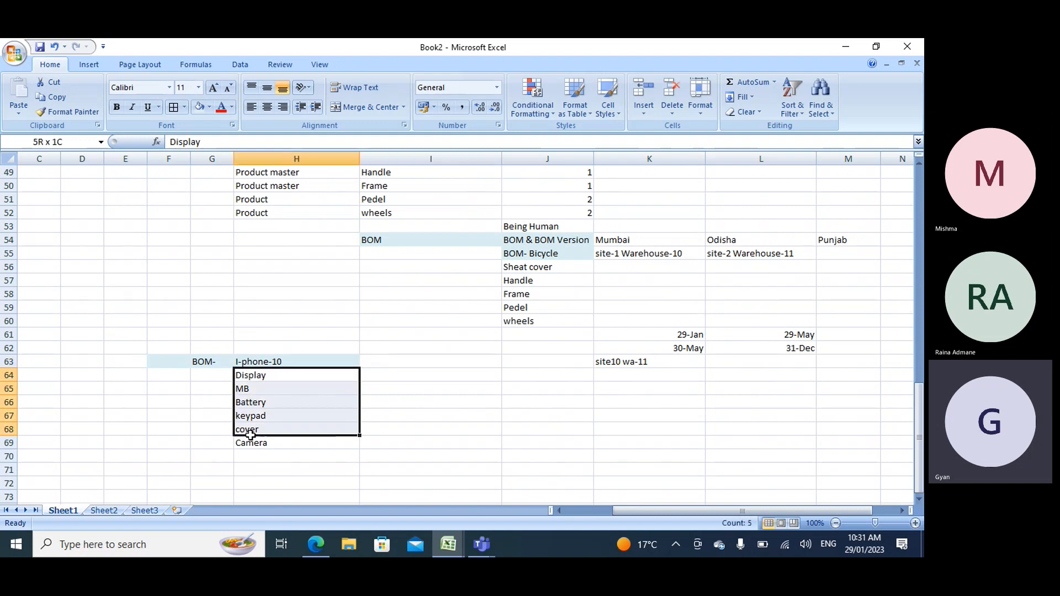
click(399, 362)
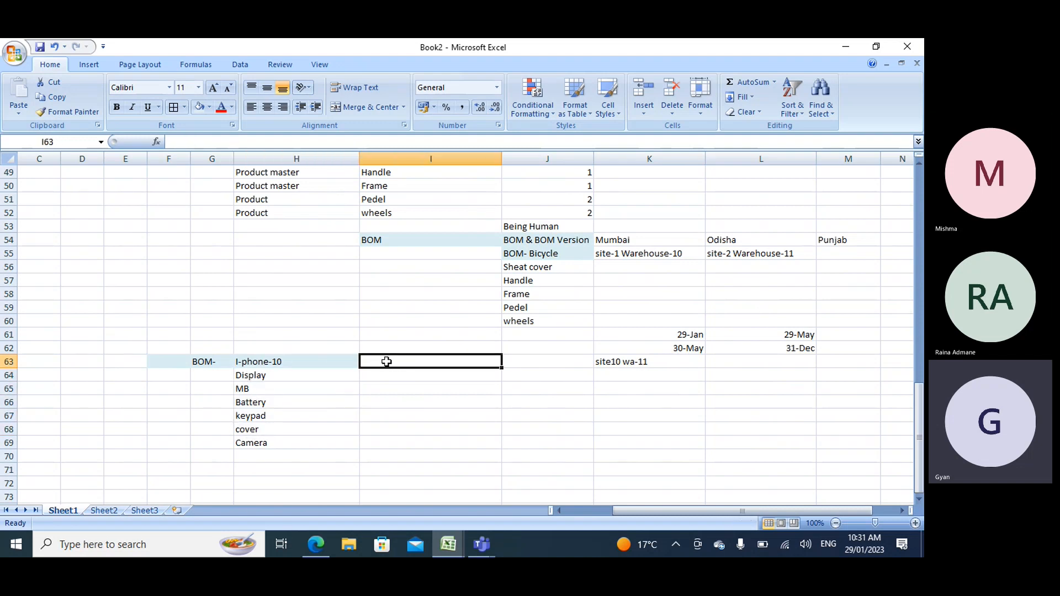
text(1)
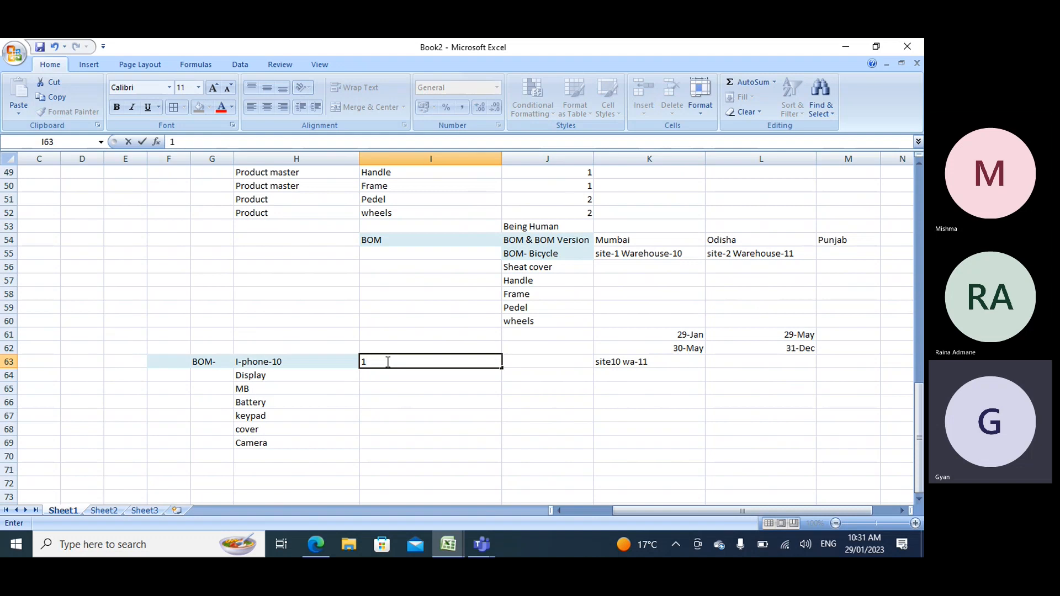
text(-ja-)
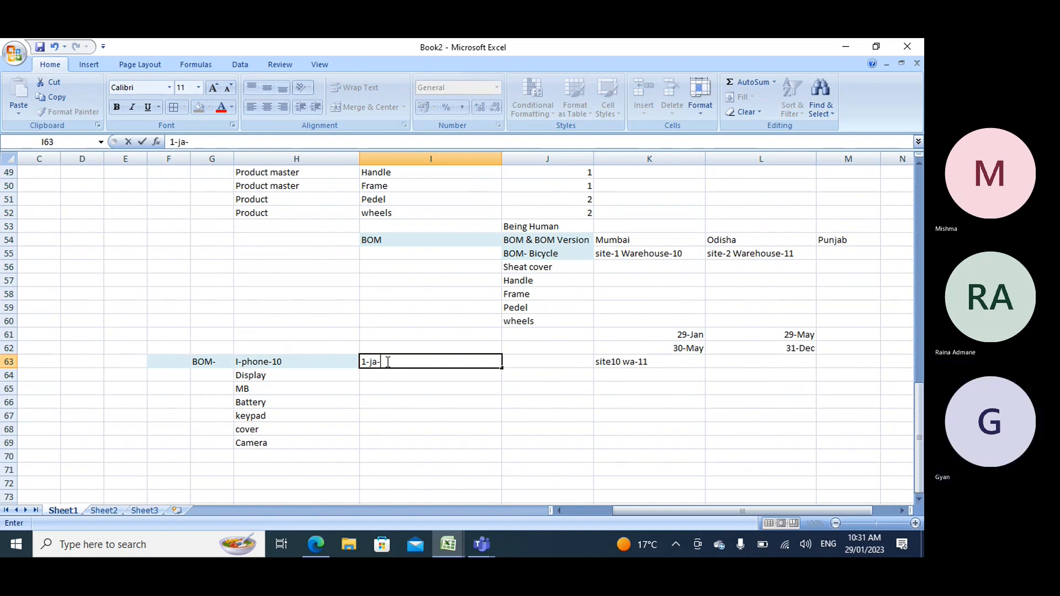
key(BackSpace)
key(BackSpace)
key(BackSpace)
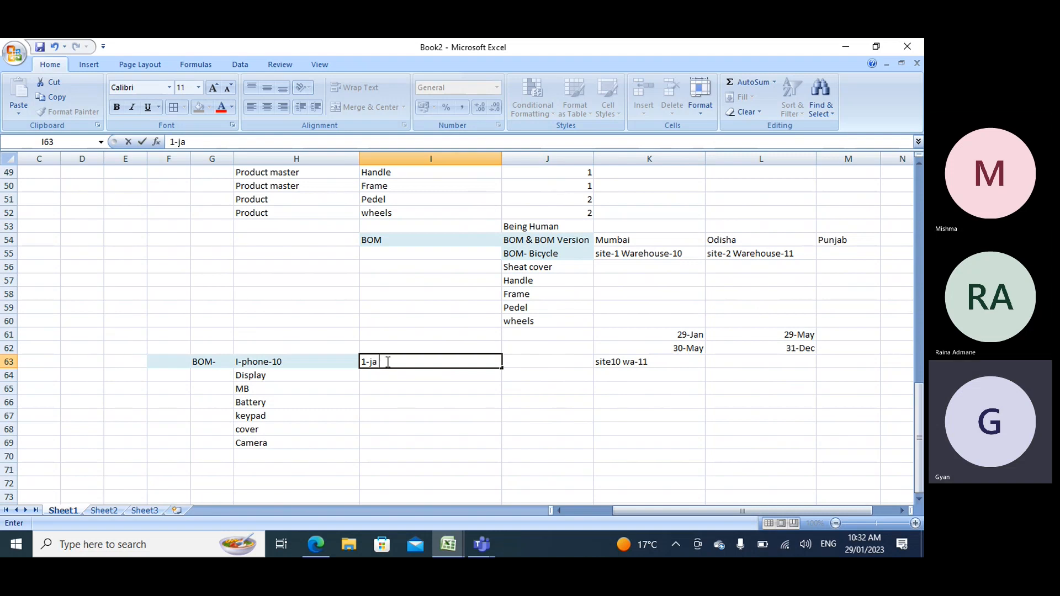
key(BackSpace)
key(BackSpace)
text(n to 31-may)
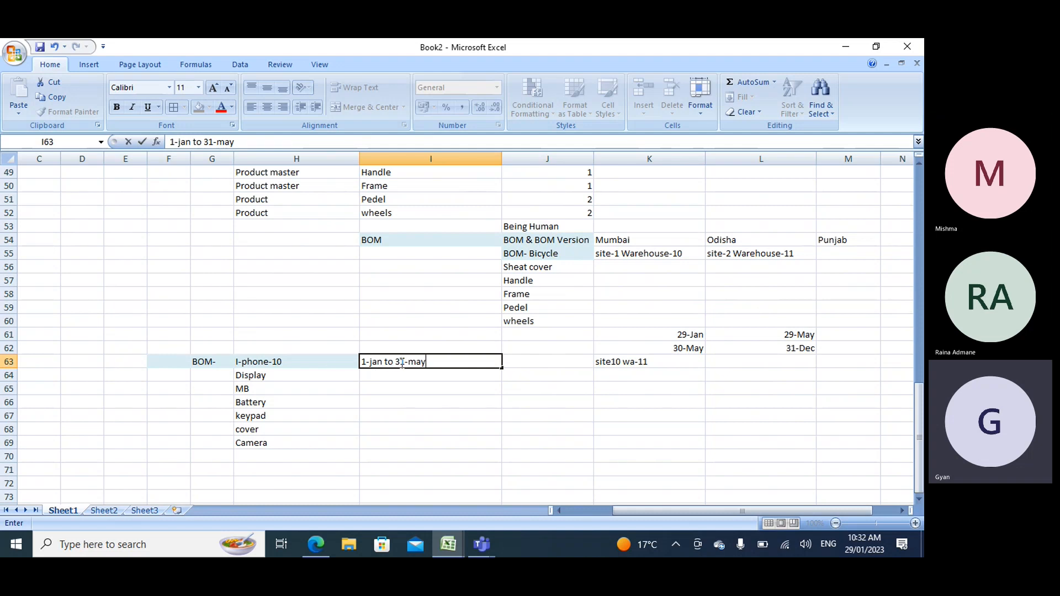
Enter the product version "I-phone10 max" in J63, in the same row as the I-phone-10 BOM.
click(519, 362)
text(I)
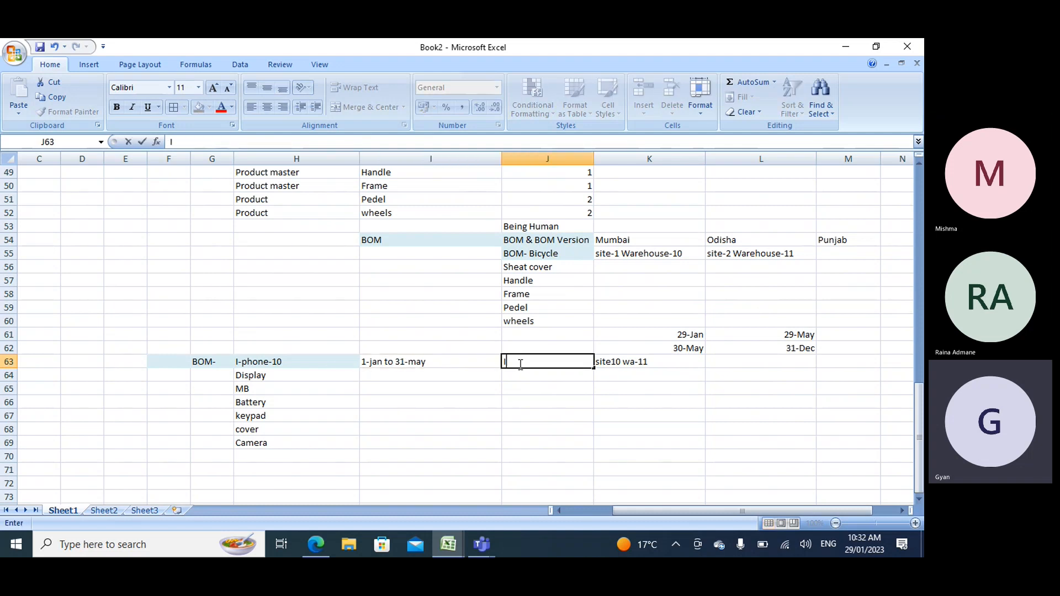
text(-phone)
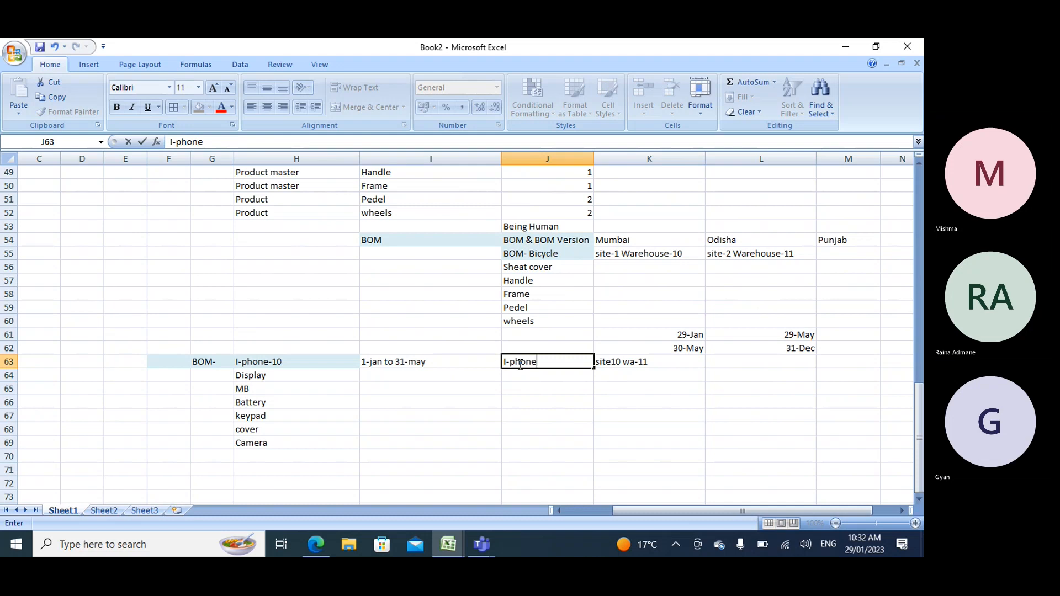
text(10 max)
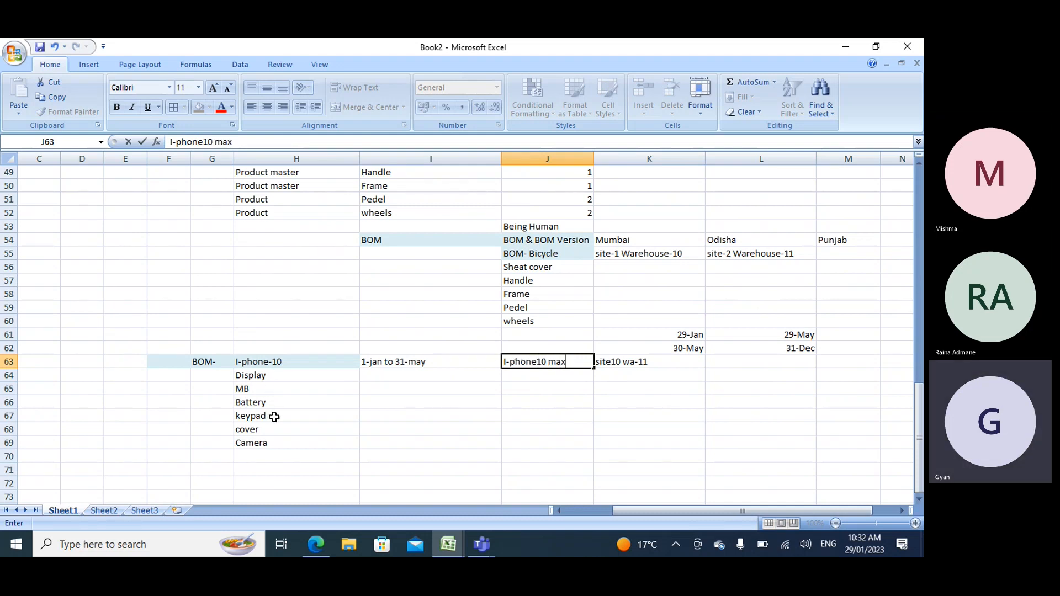
drag(273, 377, 271, 439)
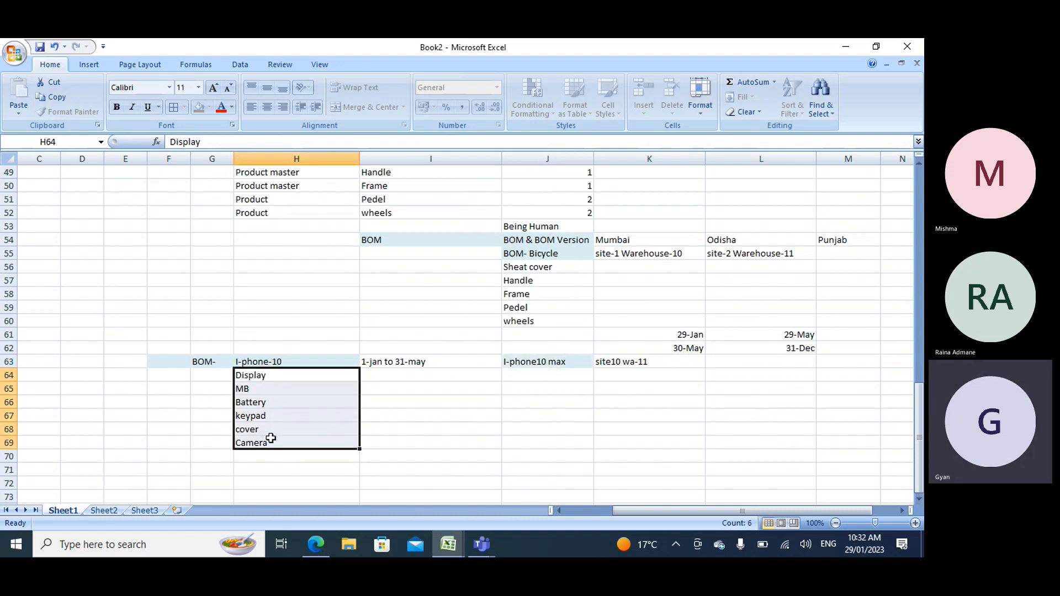
click(290, 360)
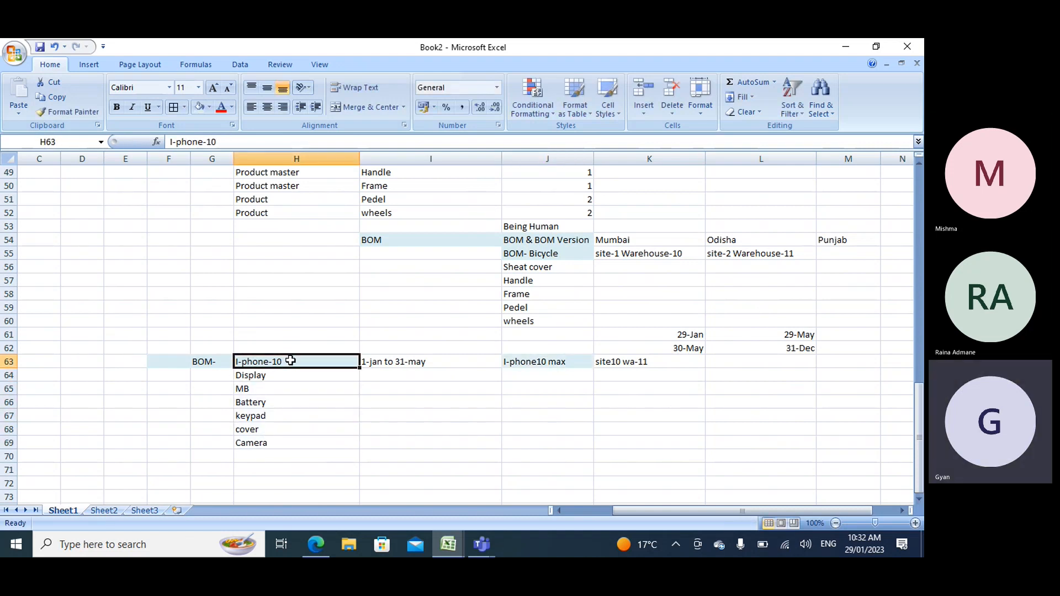
click(531, 364)
Enter the validity period "1-jaune-31st dec" in J64 below I-phone10 max.
click(551, 376)
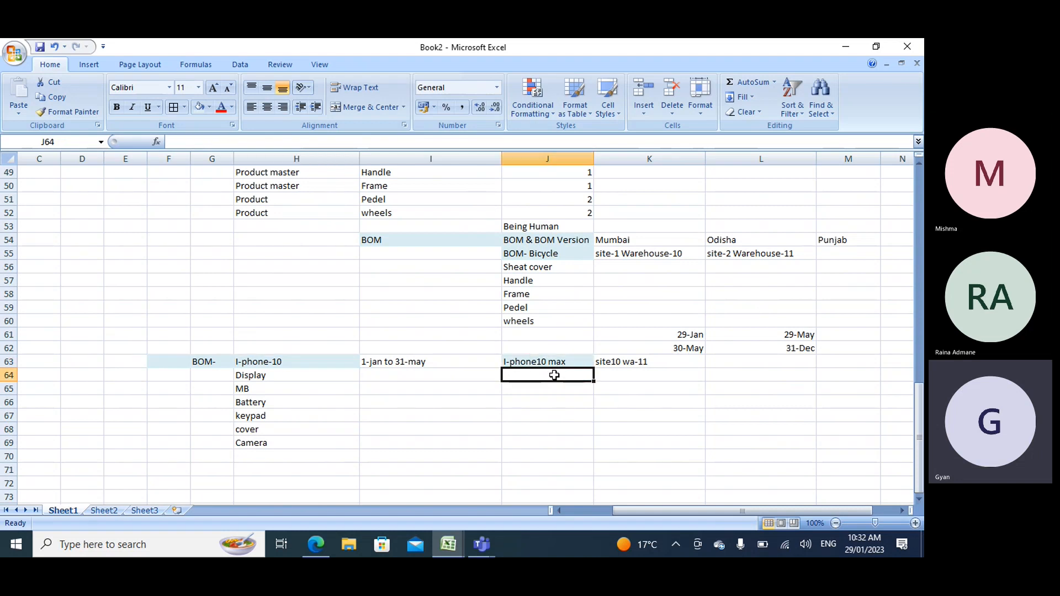
text(1-)
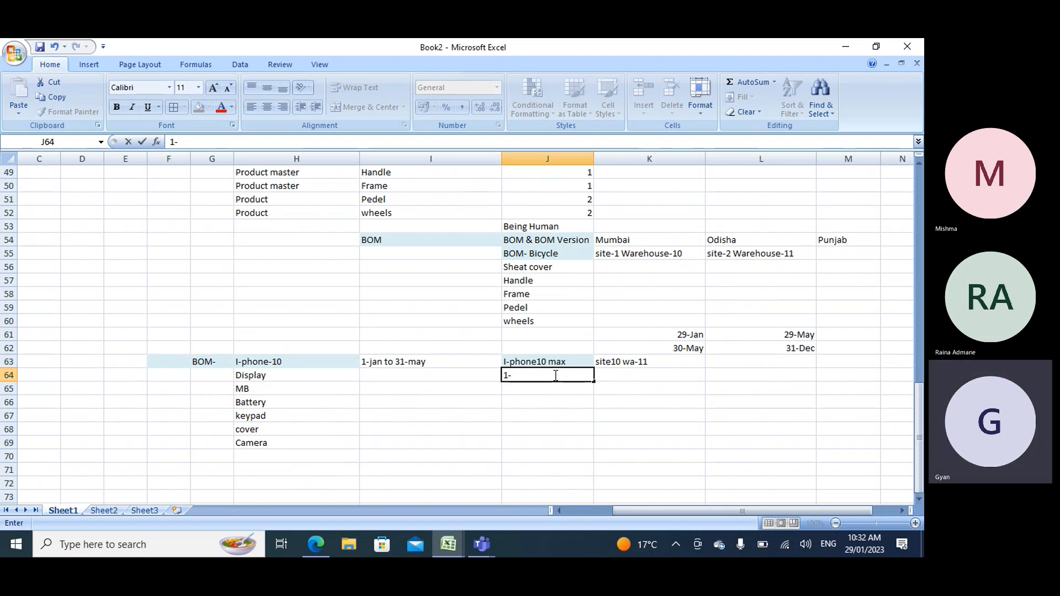
text(jaune-31)
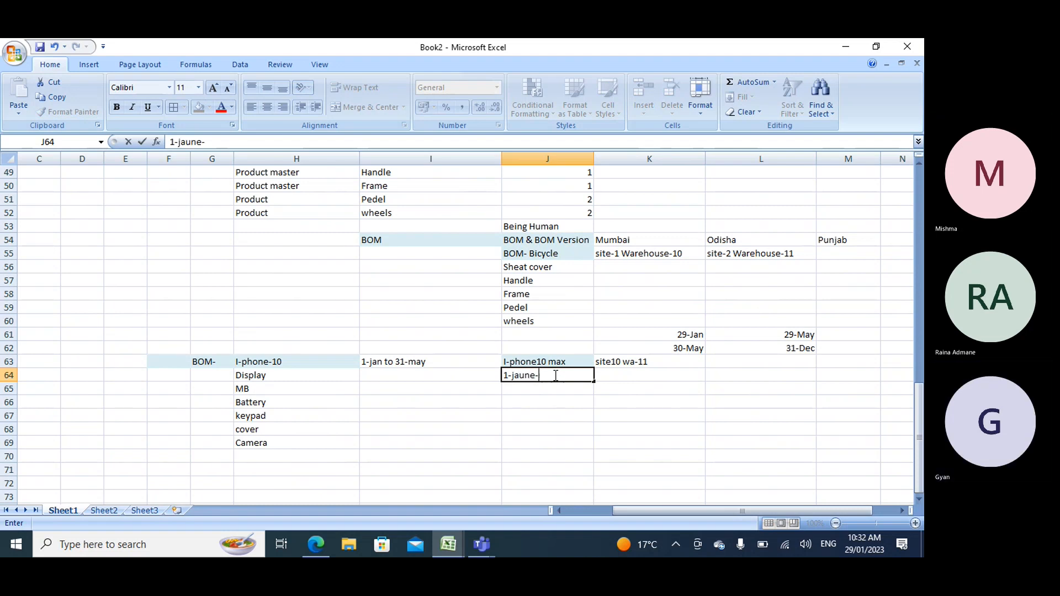
text(st dec)
drag(272, 375, 272, 443)
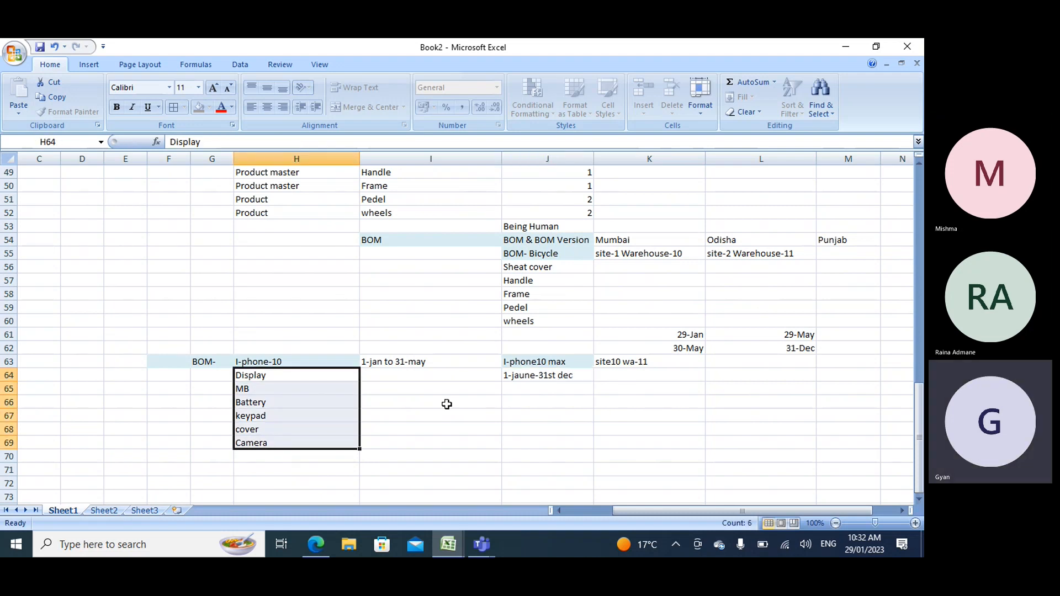
click(531, 375)
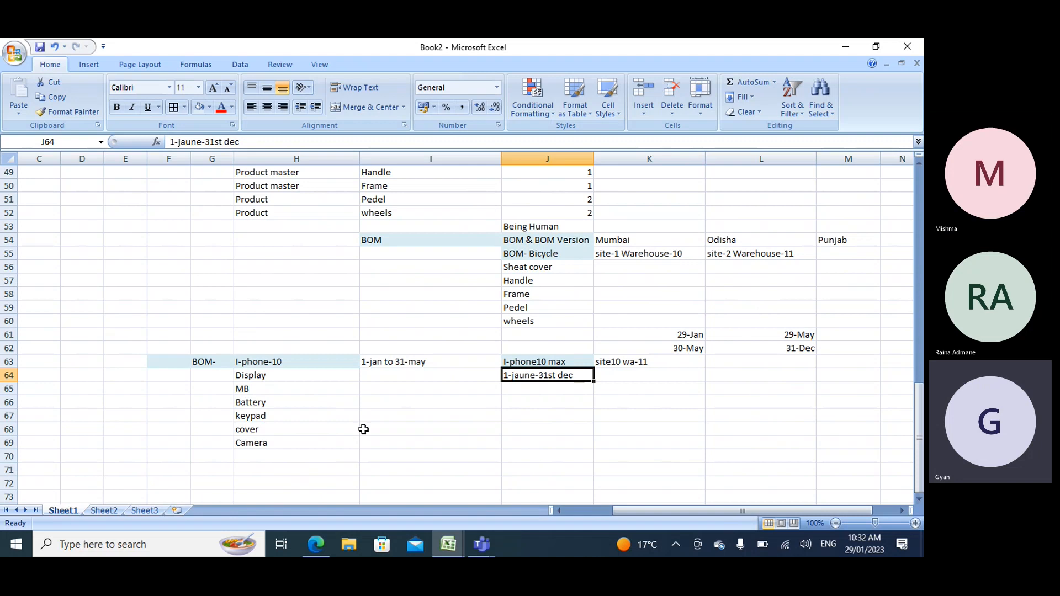
Enter a further product, "Iphone-13pro", in H71 below the I-phone-10 component list.
scroll(374, 412, down, 1)
click(287, 429)
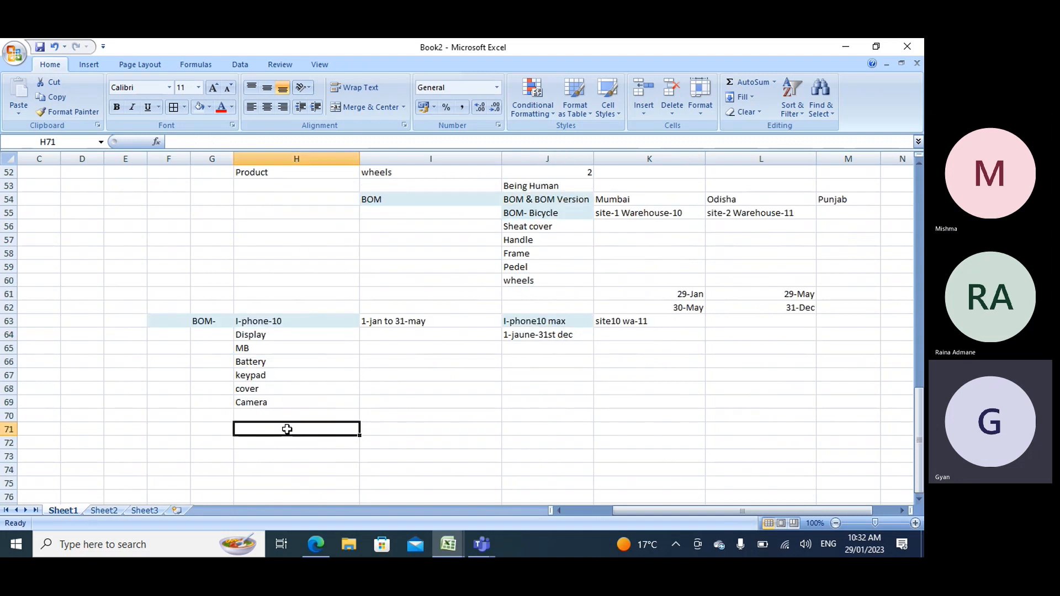
text(Iphone-)
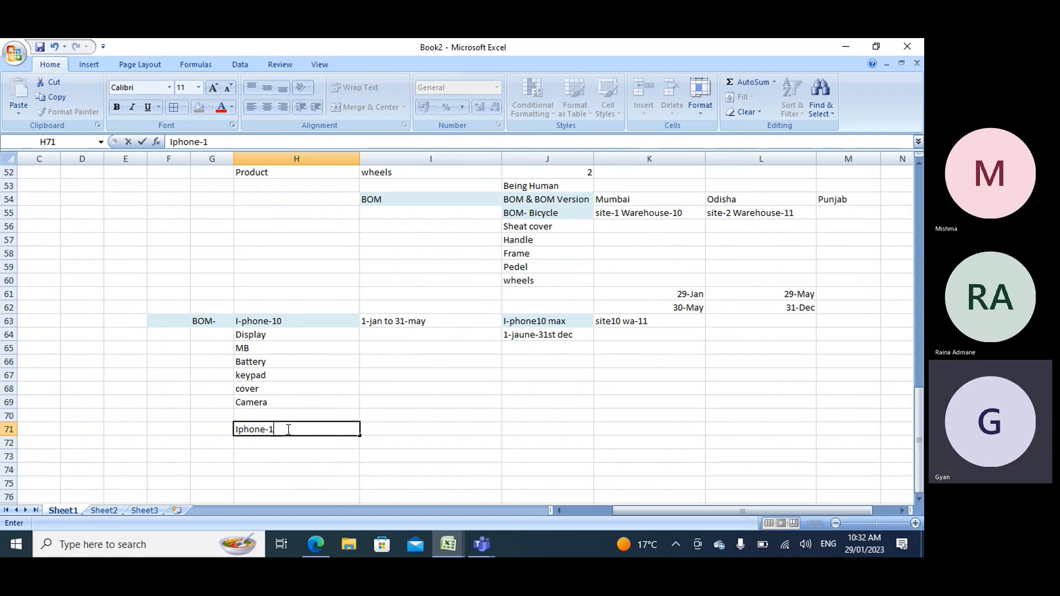
text(13pro)
drag(247, 339, 252, 402)
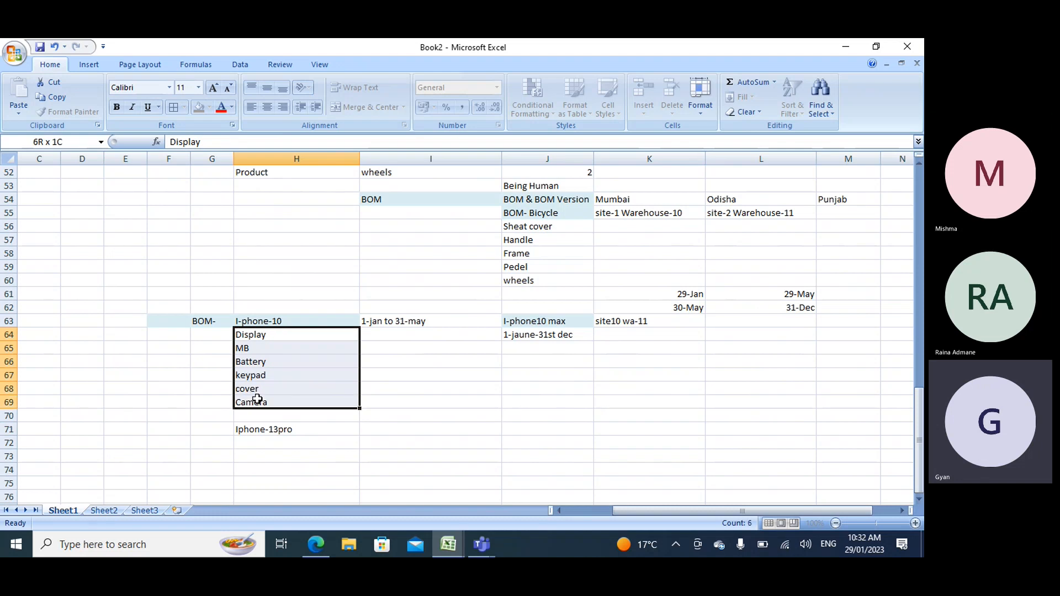
click(246, 442)
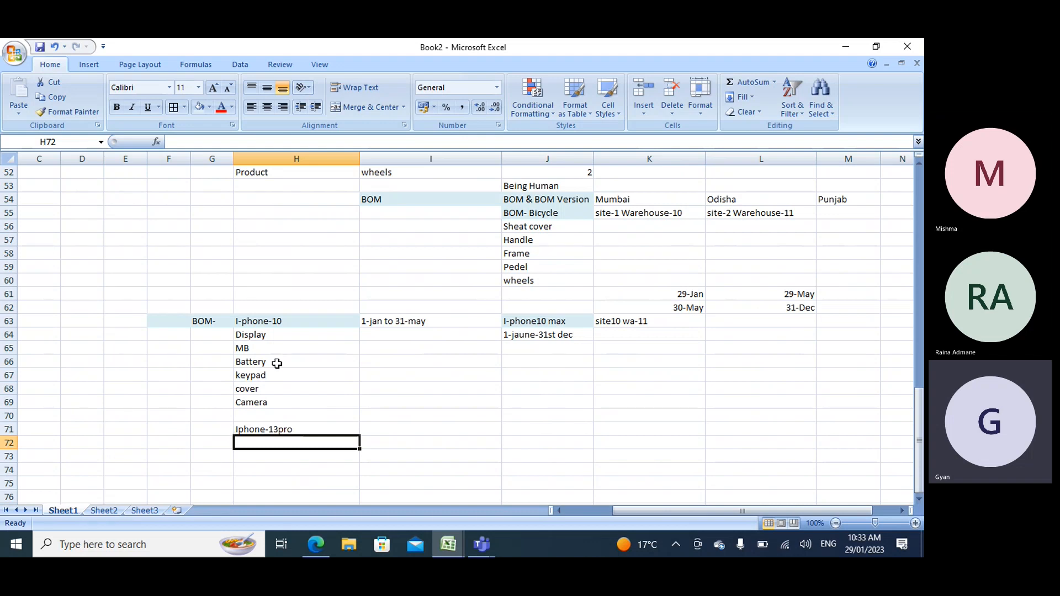
drag(267, 334, 279, 386)
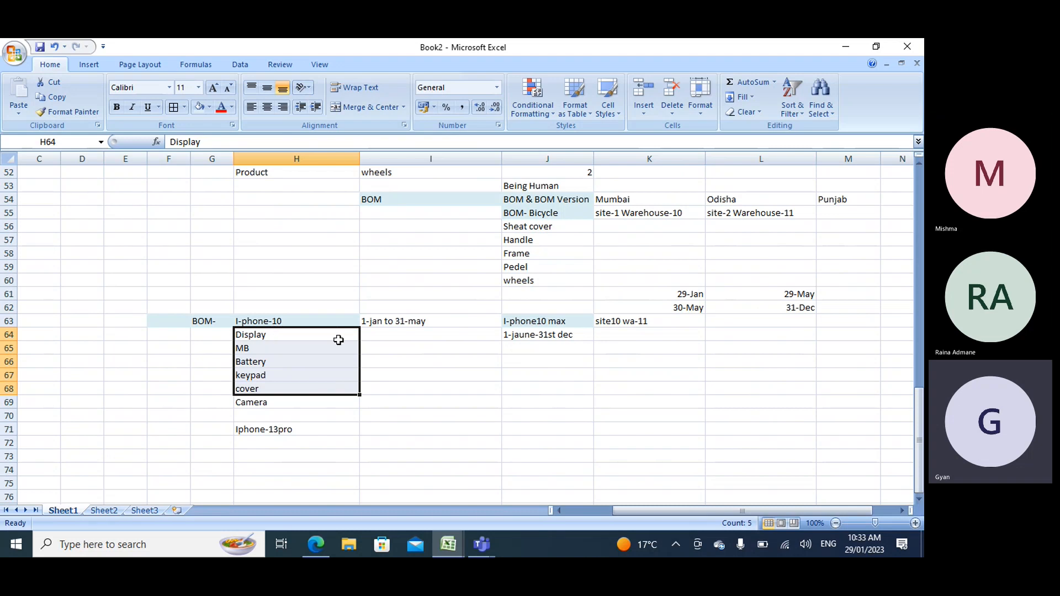
drag(411, 322, 686, 341)
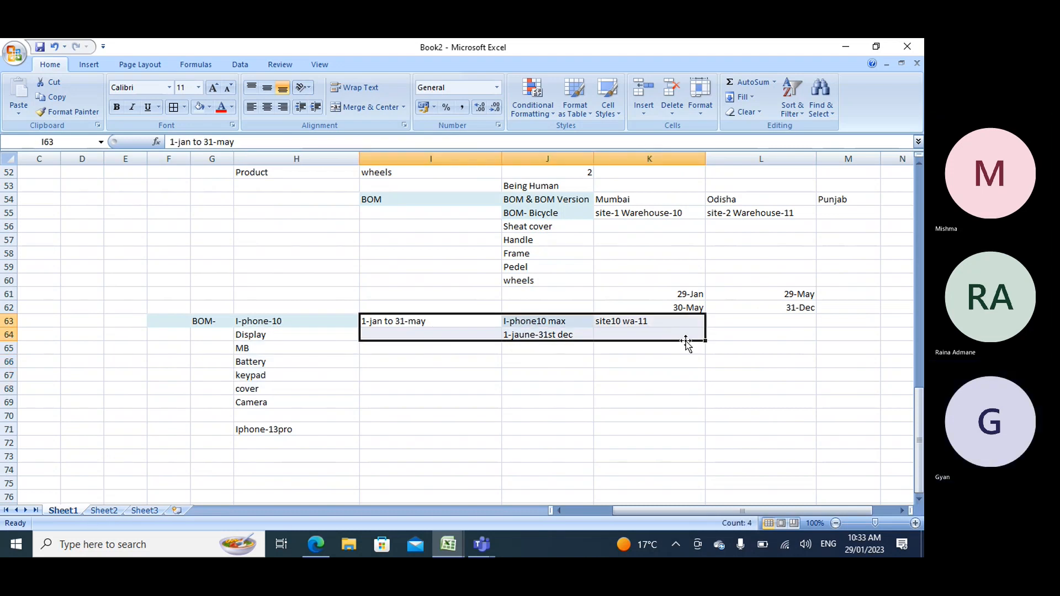
Switch to Finance and Operations in the browser and set the warehouse of the By-002 line in BOM-Bicycle to 24.
click(319, 544)
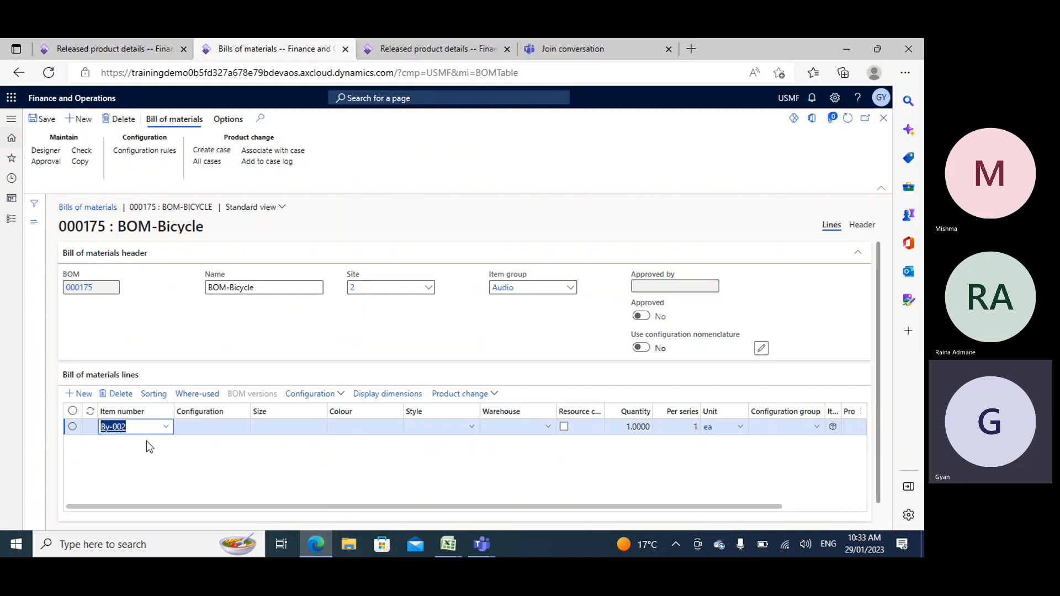
key(Tab)
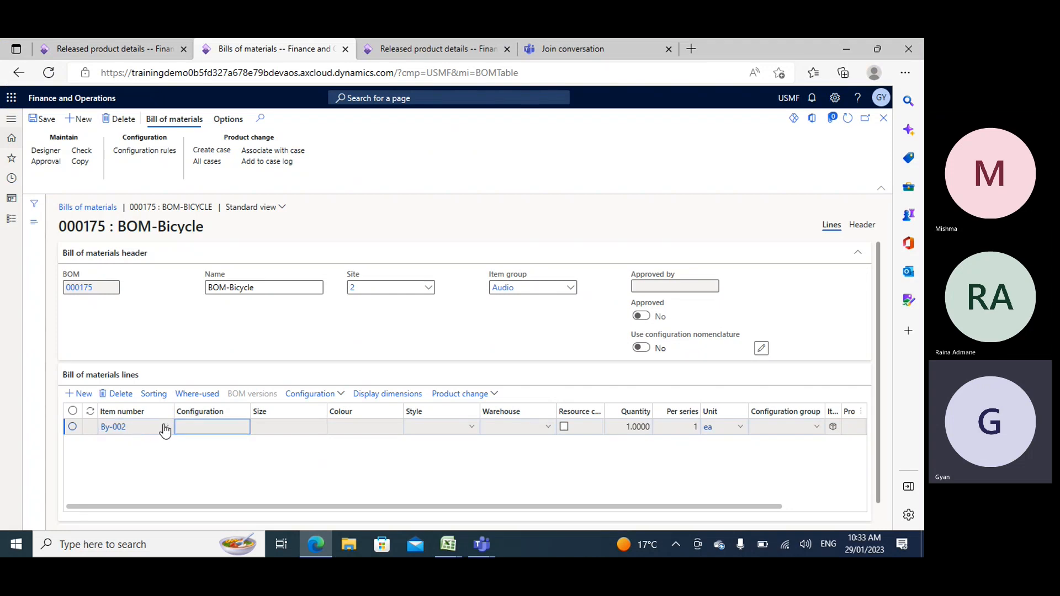
click(164, 431)
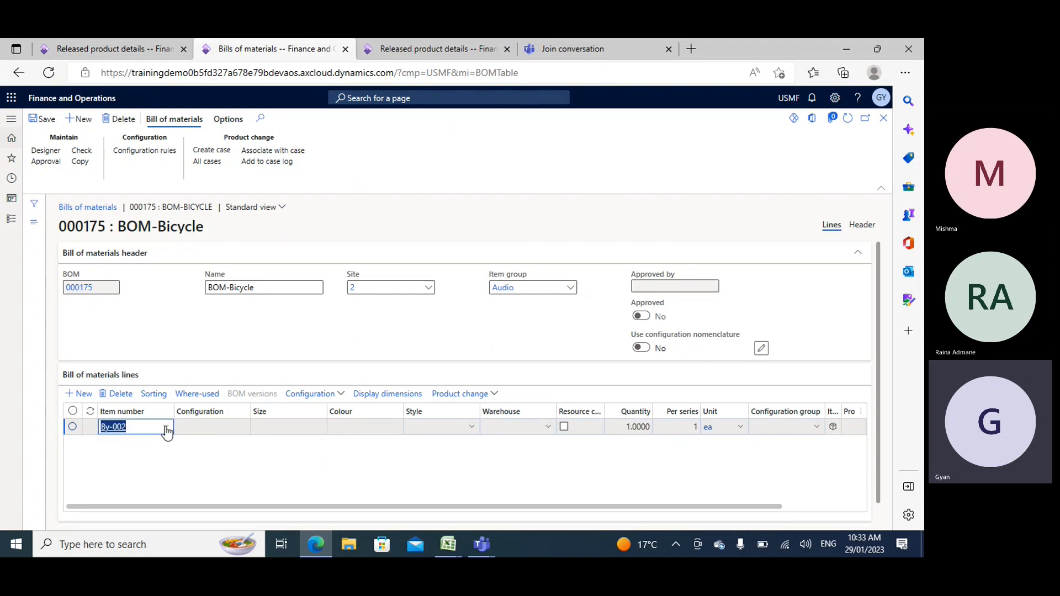
click(214, 427)
key(Tab)
key(Tab)
key(Tab)
key(Tab)
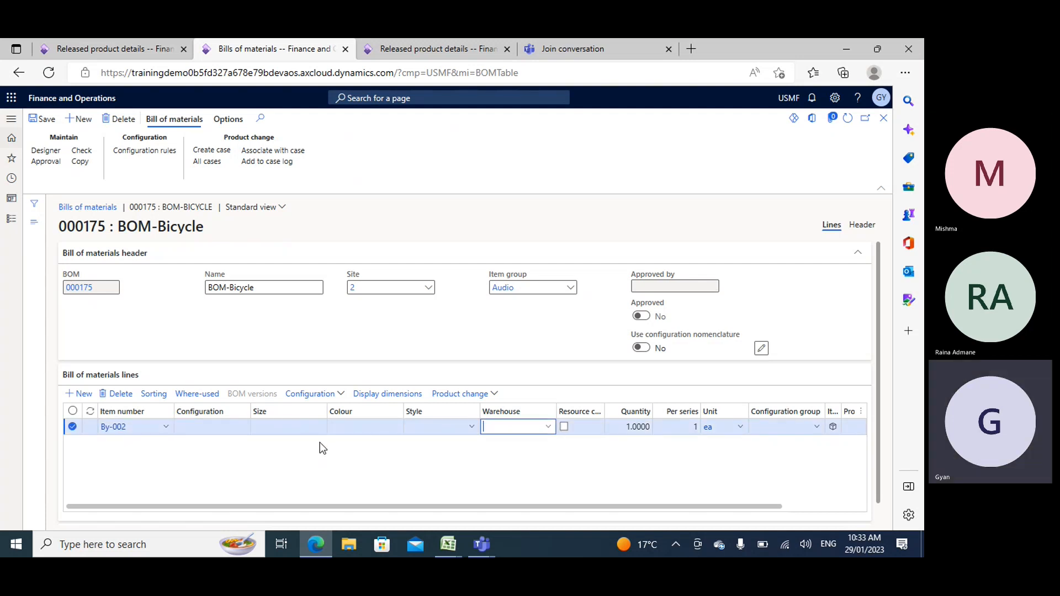
text(24)
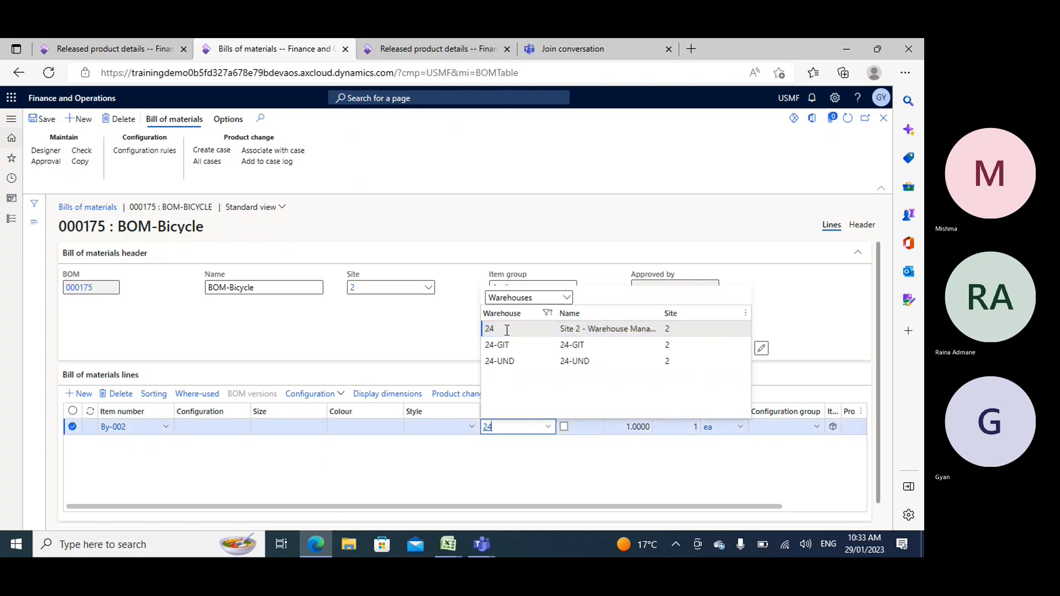
key(Tab)
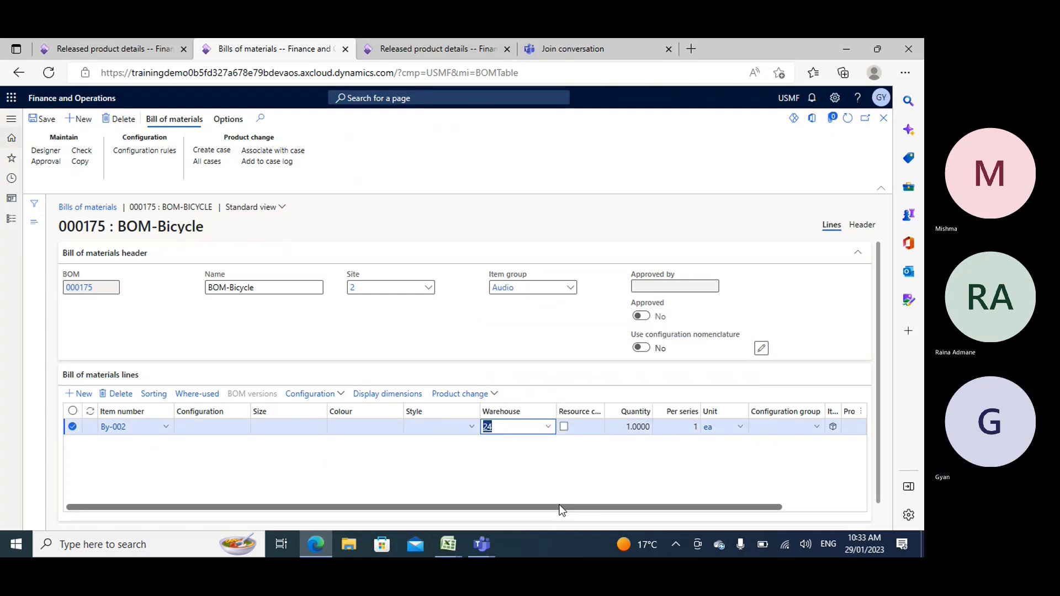
key(Tab)
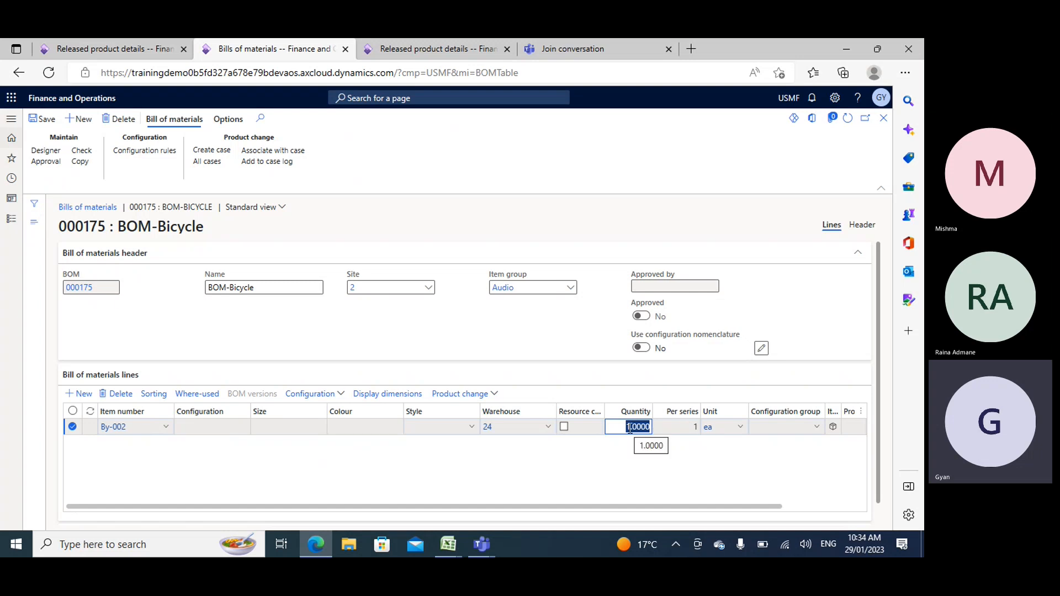
Try to add another bill of materials line after By-002.
key(Tab)
key(Tab)
key(Tab)
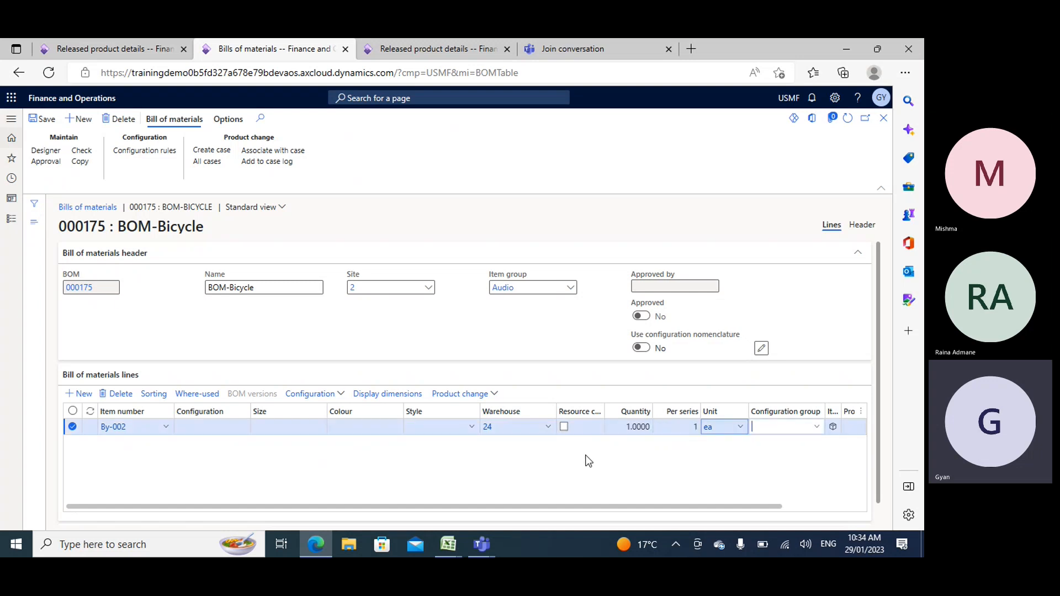
click(85, 397)
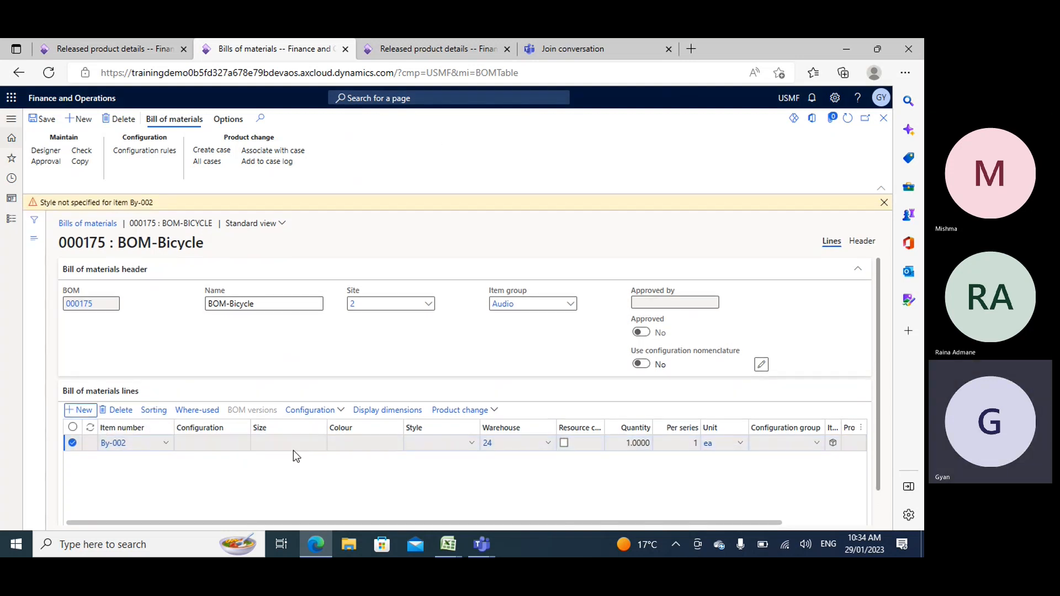
Check which styles are available for the By-002 line.
scroll(294, 453, down, 1)
click(475, 407)
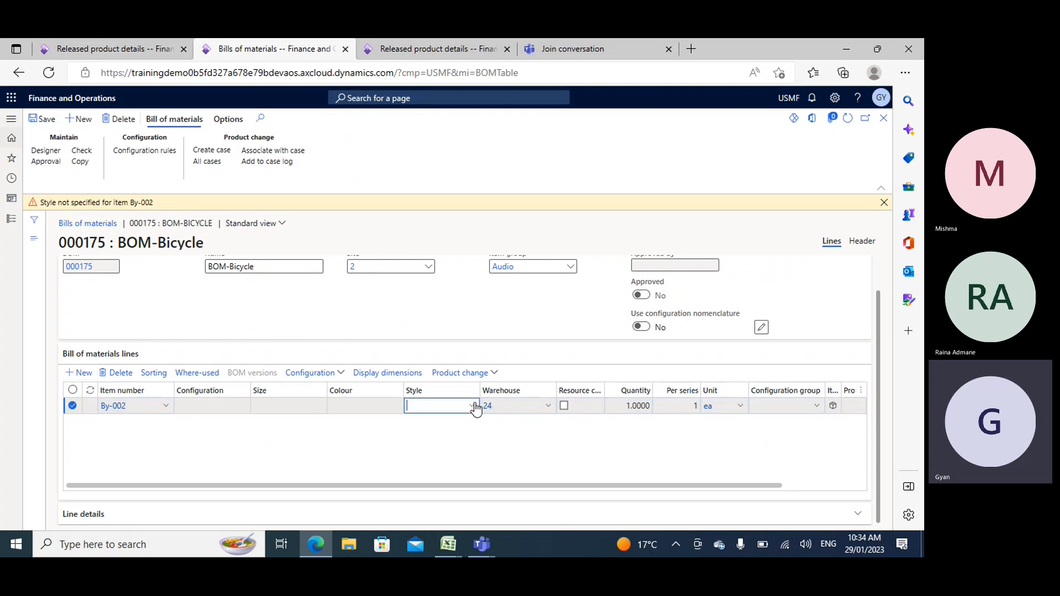
click(474, 406)
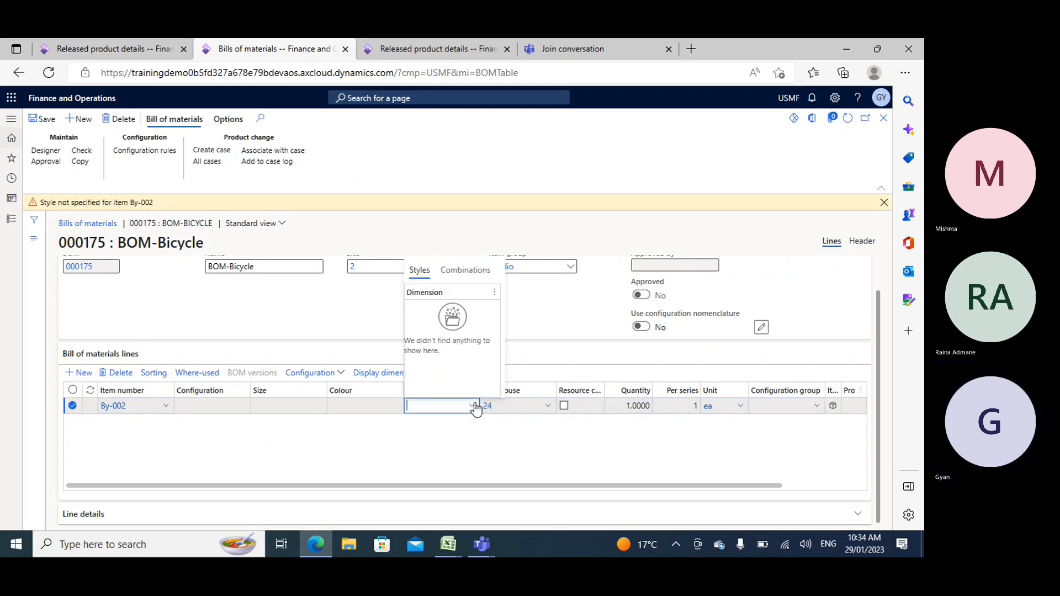
click(474, 406)
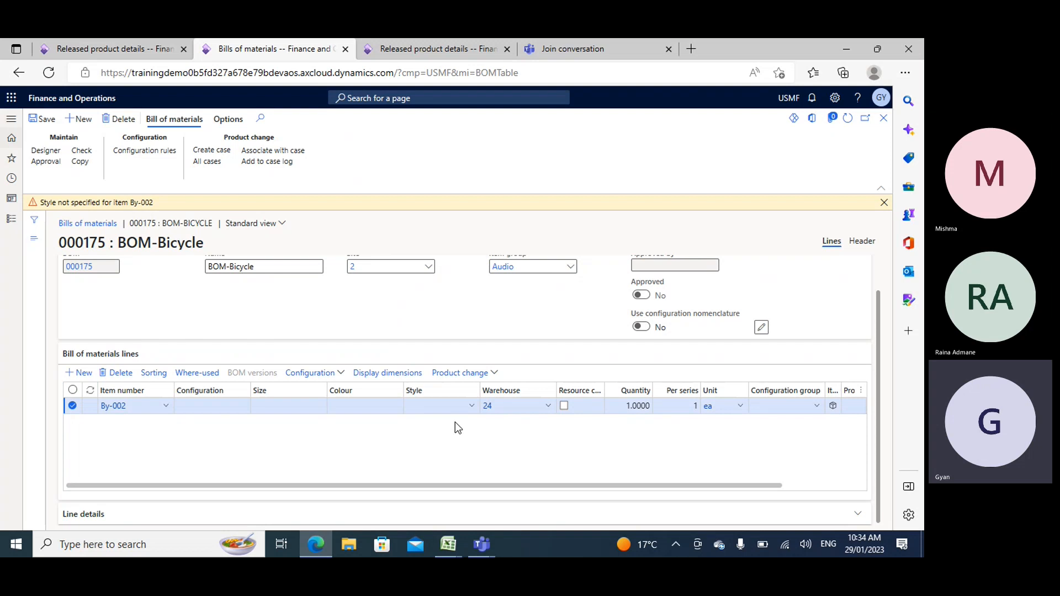
click(437, 406)
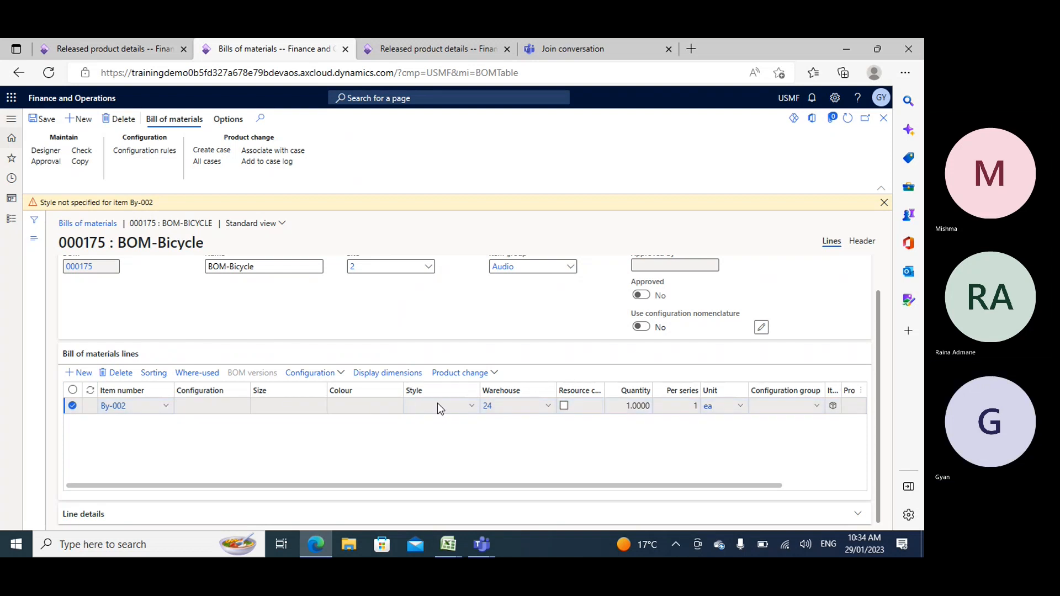
Open the released product details of By-002 and check its released product variants and variant suggestions for available styles.
click(472, 407)
click(119, 405)
click(118, 406)
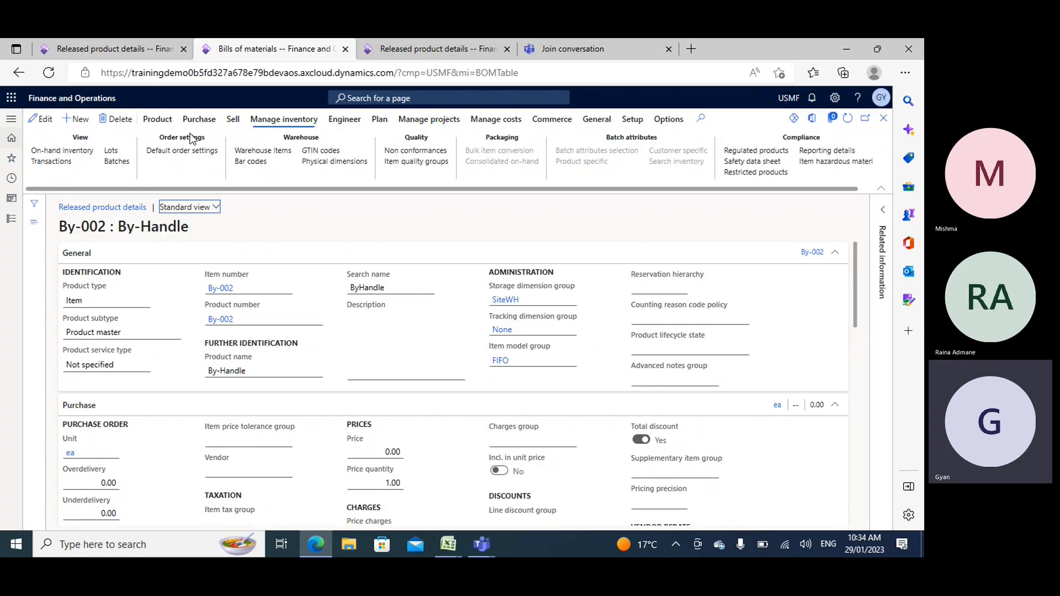
click(155, 119)
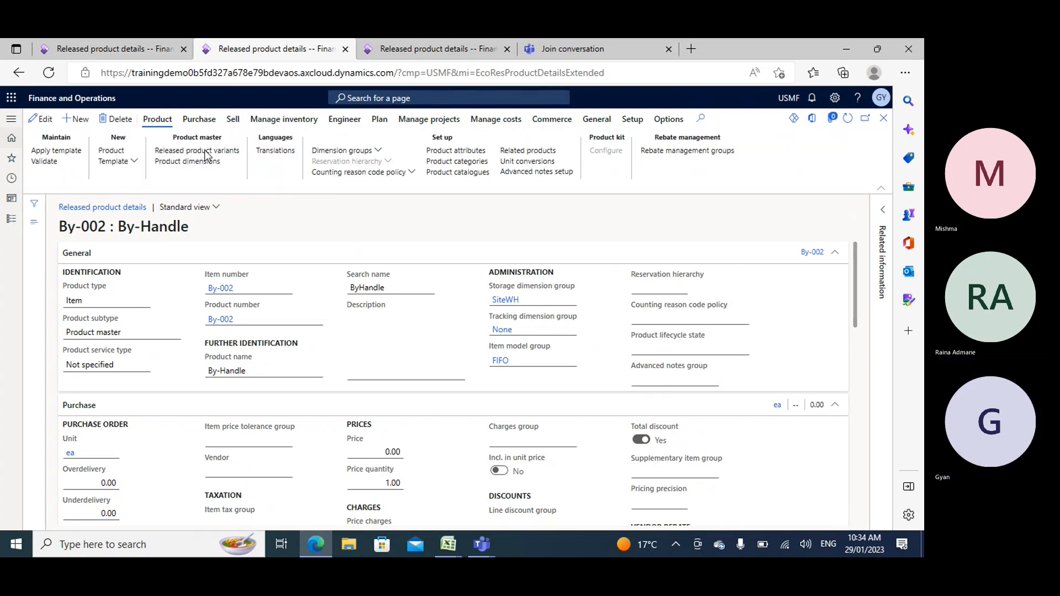
click(194, 157)
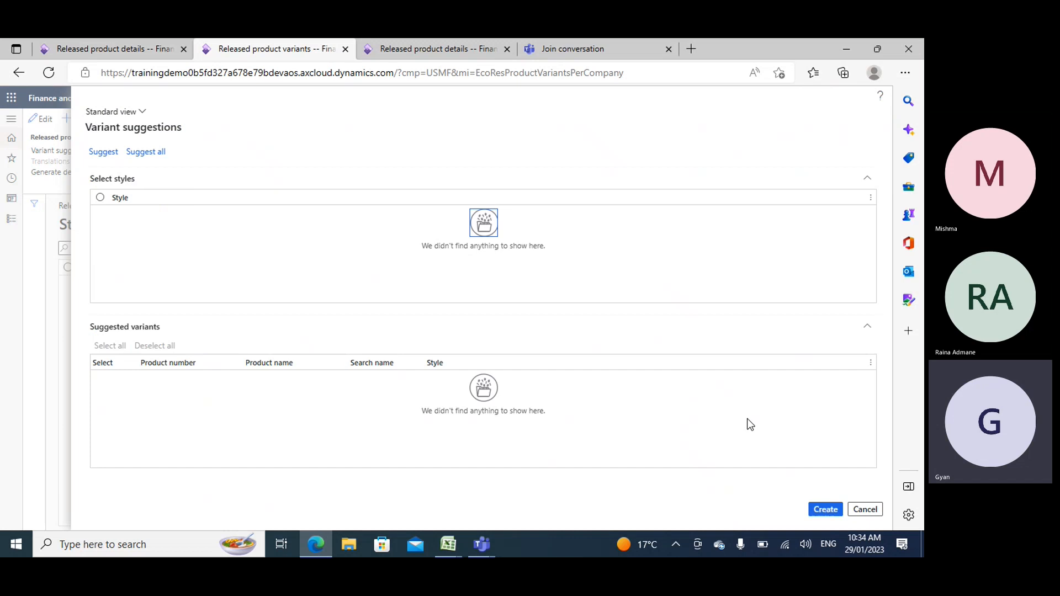
click(866, 509)
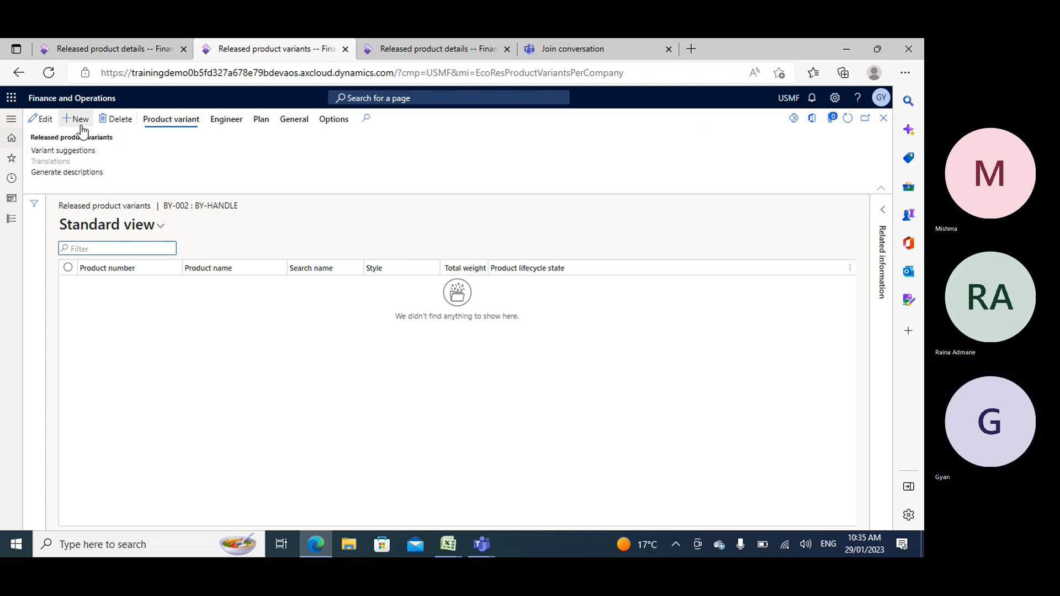
Try to create a new released product variant with a style for By-002.
key(alt+n)
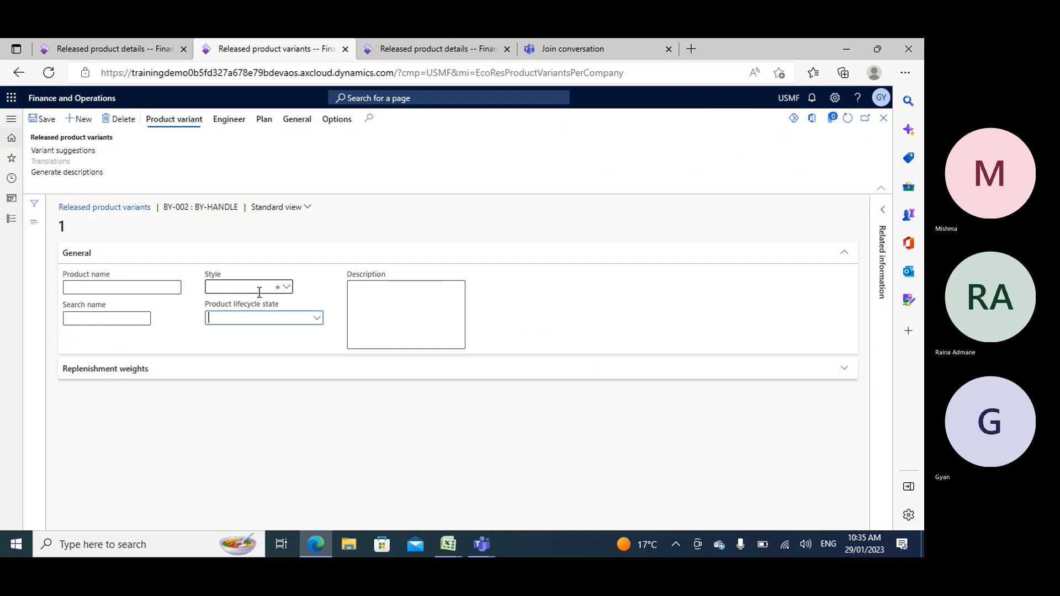
click(286, 287)
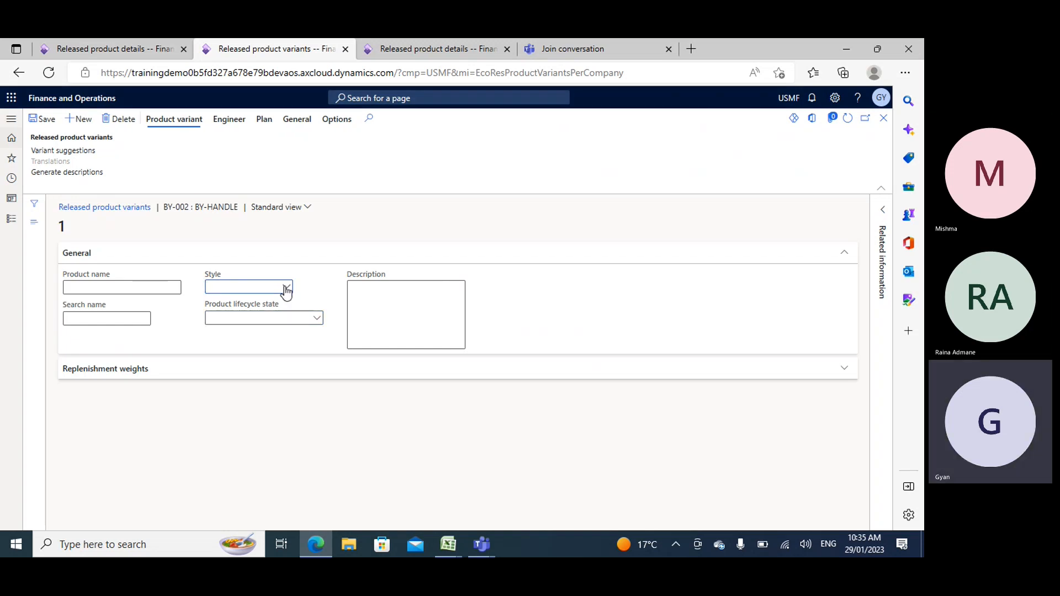
click(705, 314)
click(119, 119)
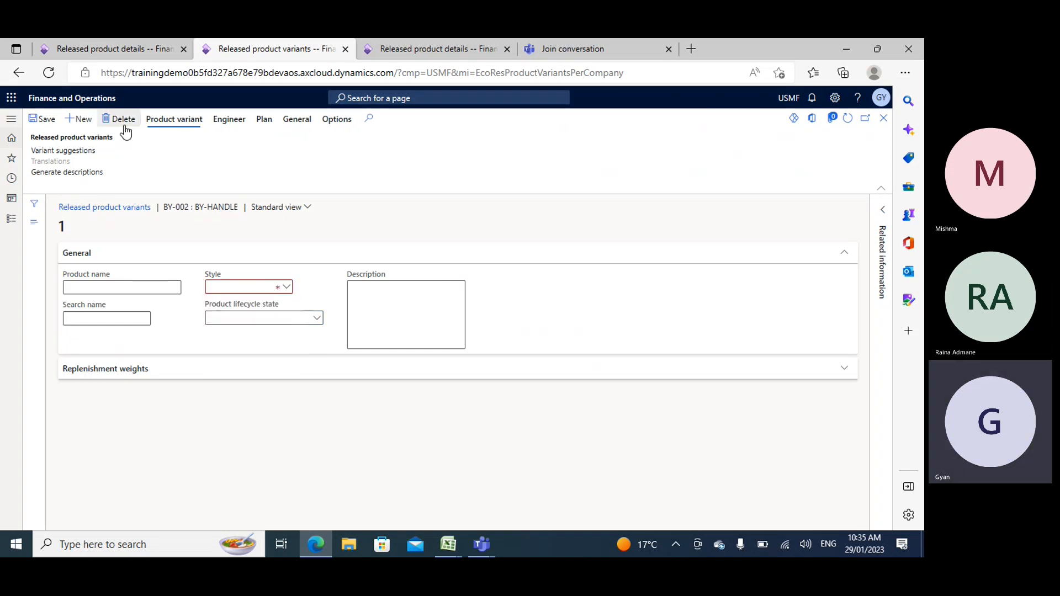
click(883, 118)
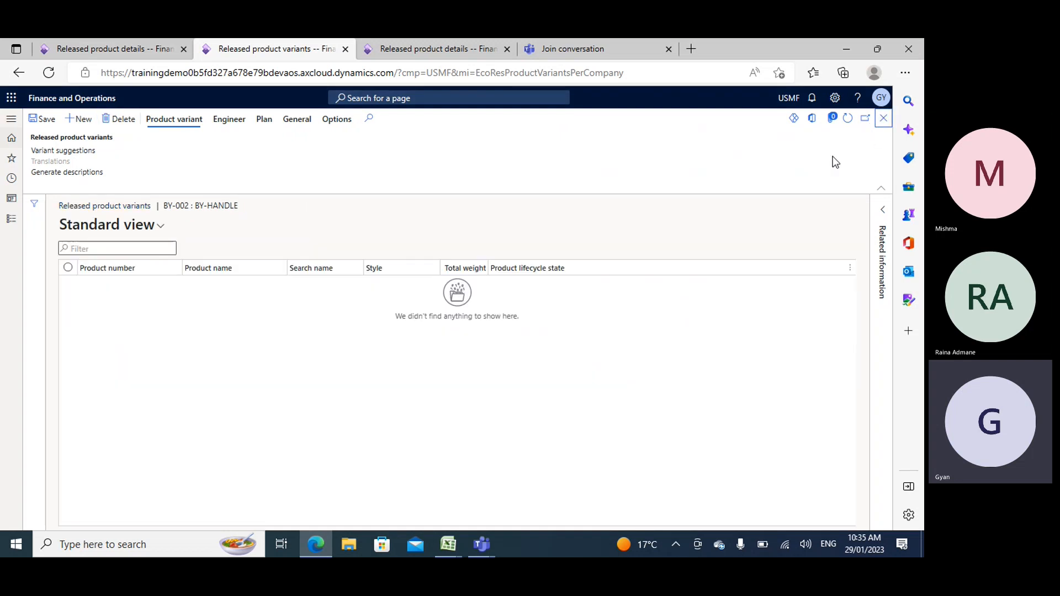
Return to BOM-Bicycle and delete the By-002 line from its bill of materials lines.
click(883, 120)
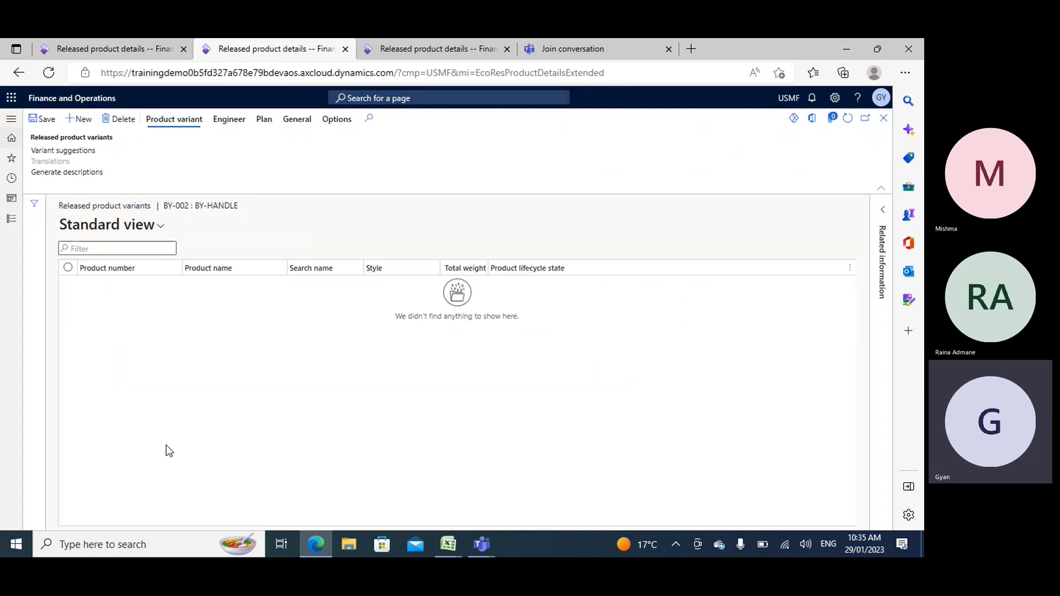
click(883, 119)
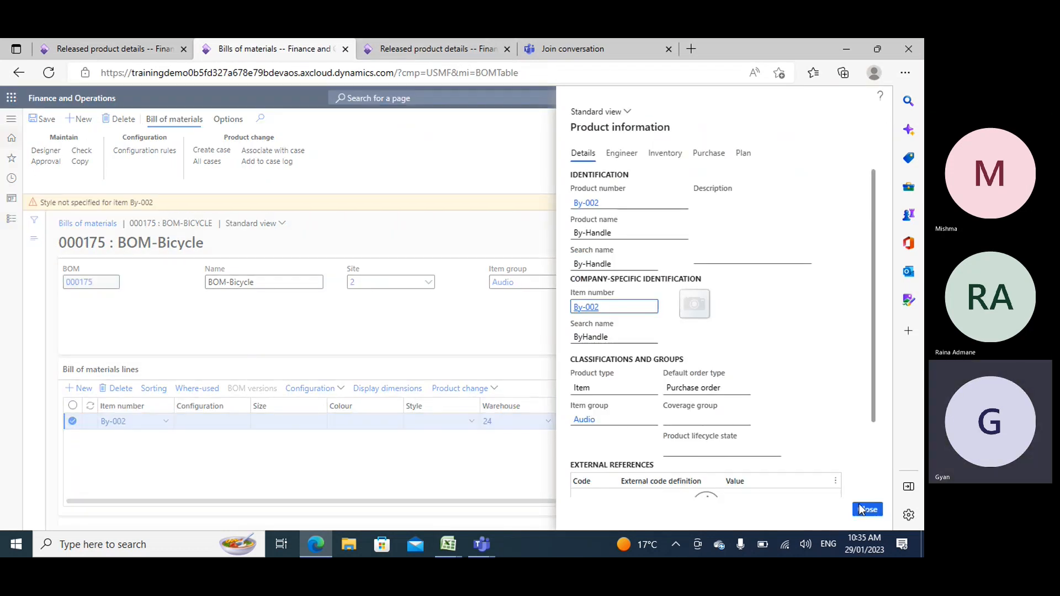
click(866, 509)
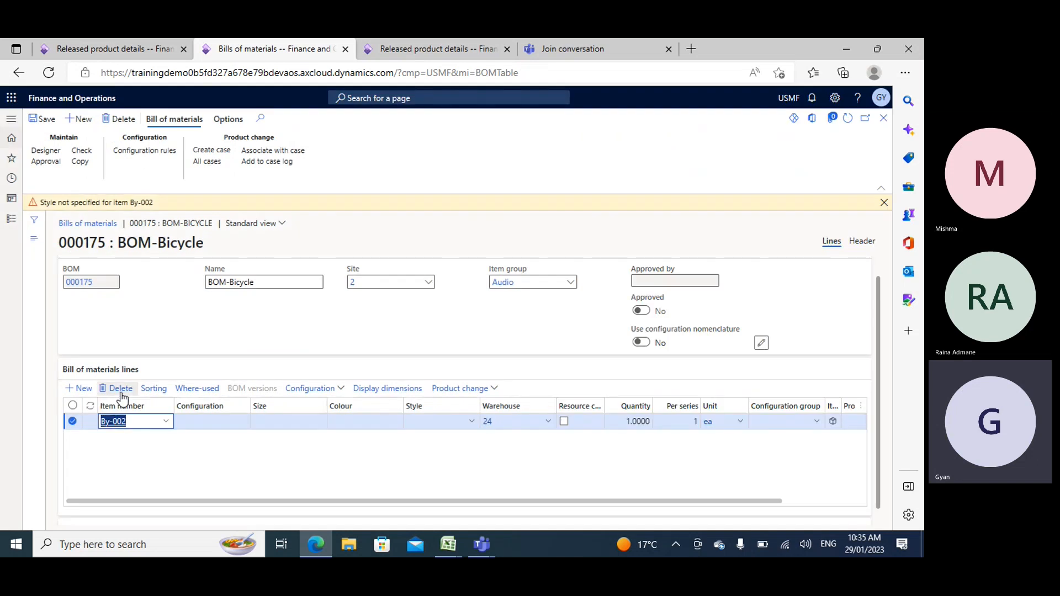
click(121, 390)
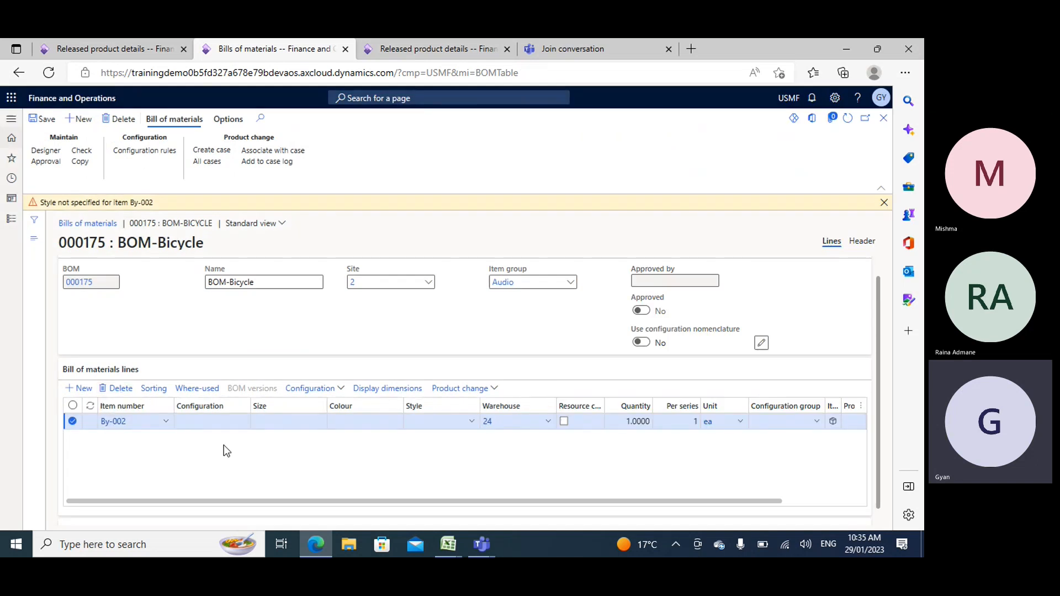
Add a new bill of materials line for the frame, item BY-003.
click(78, 388)
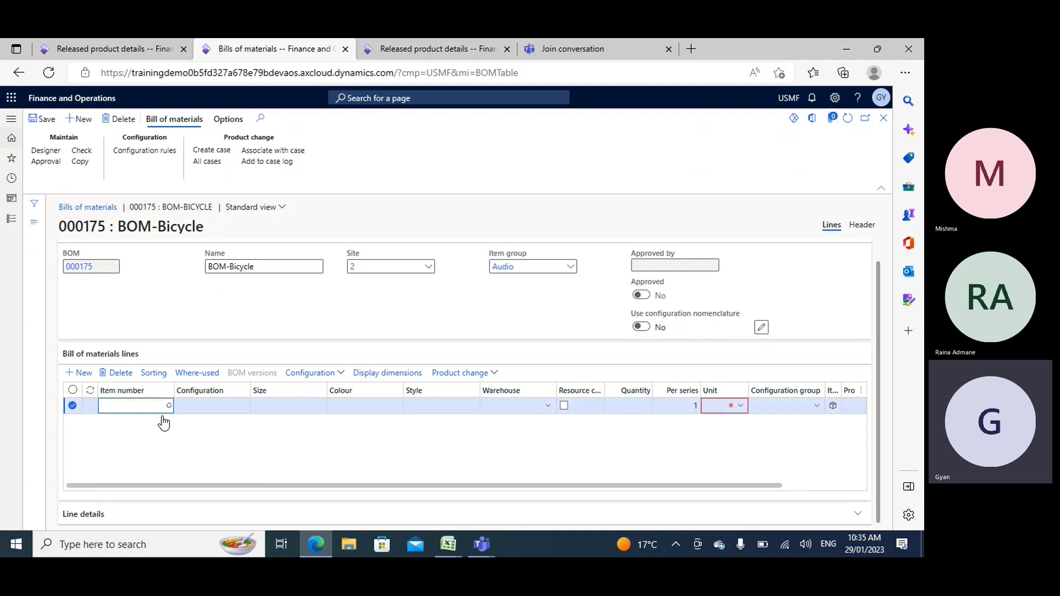
text(by)
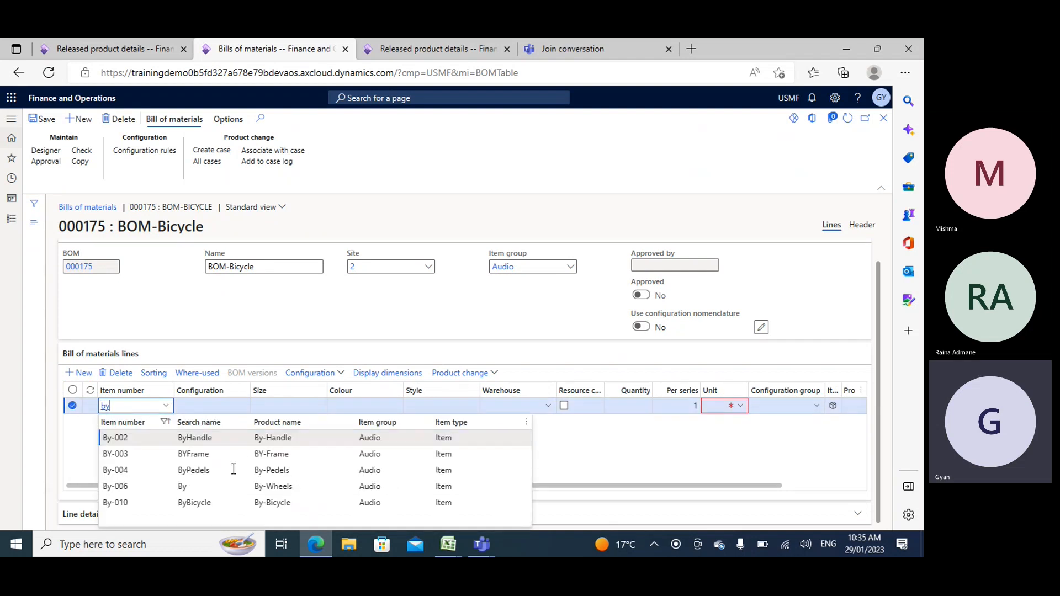
key(Down)
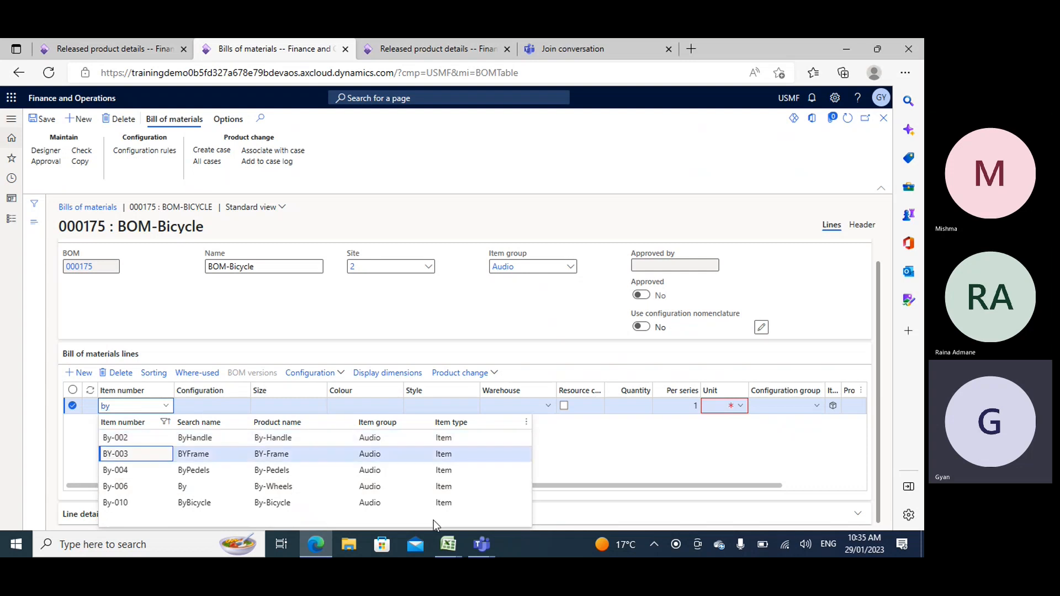
key(Return)
key(Tab)
key(Tab)
key(Tab)
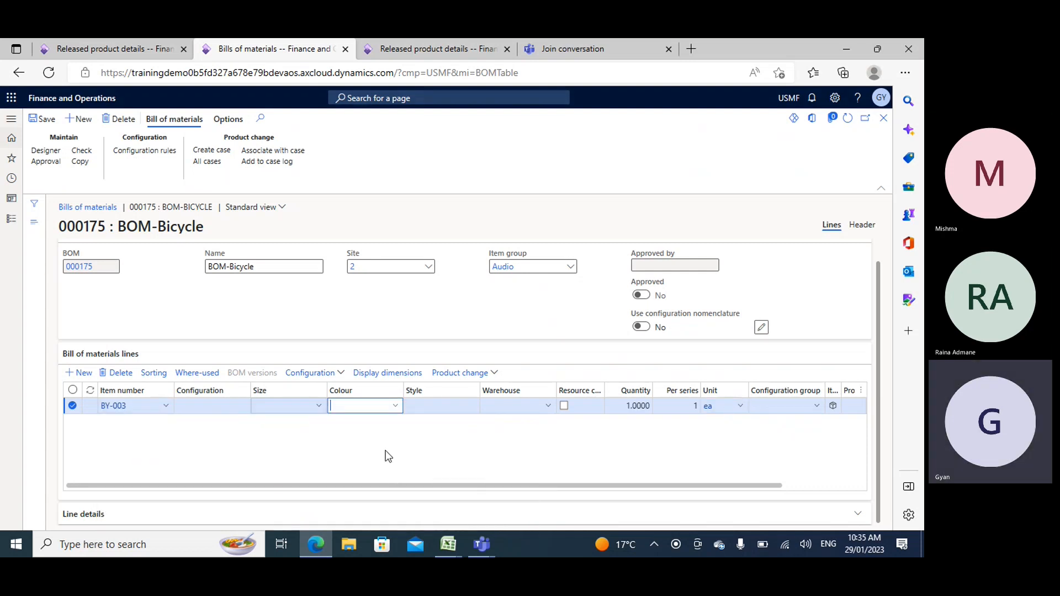
Set the BY-003 line's colour to Abbey and its size to 10.5.
click(395, 407)
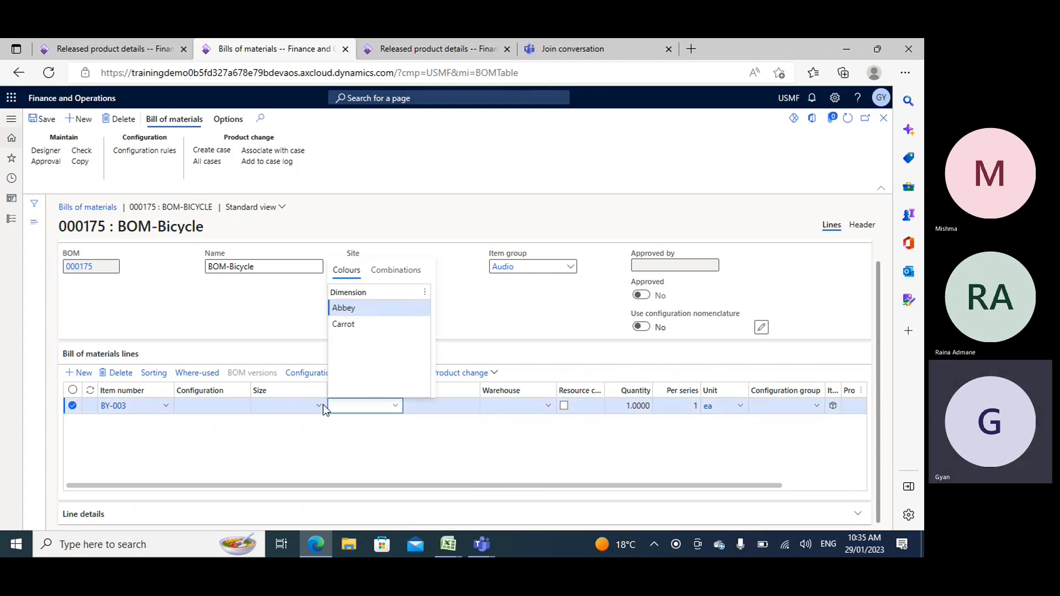
key(Return)
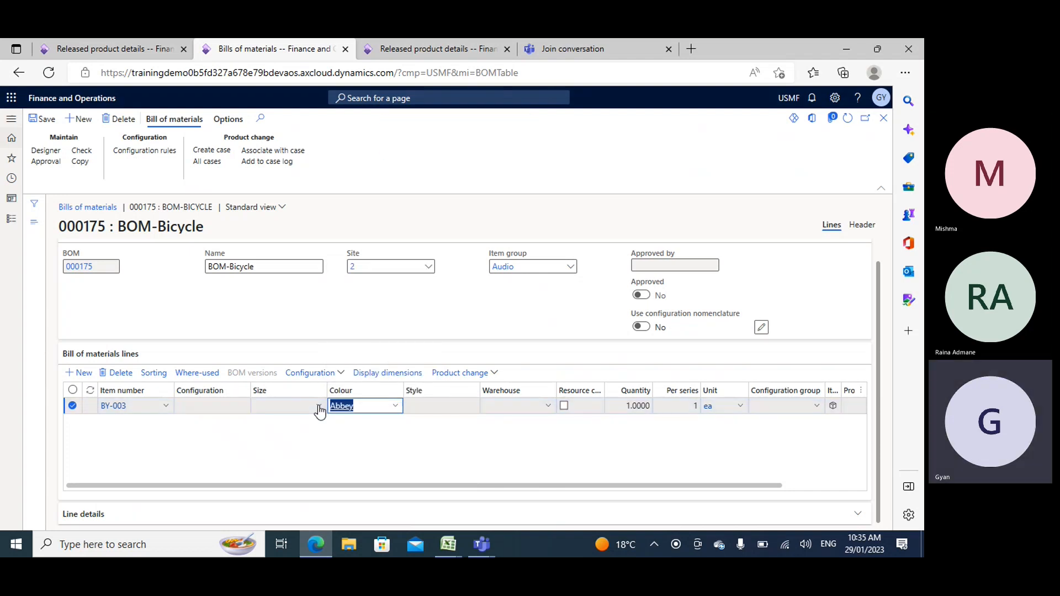
click(317, 409)
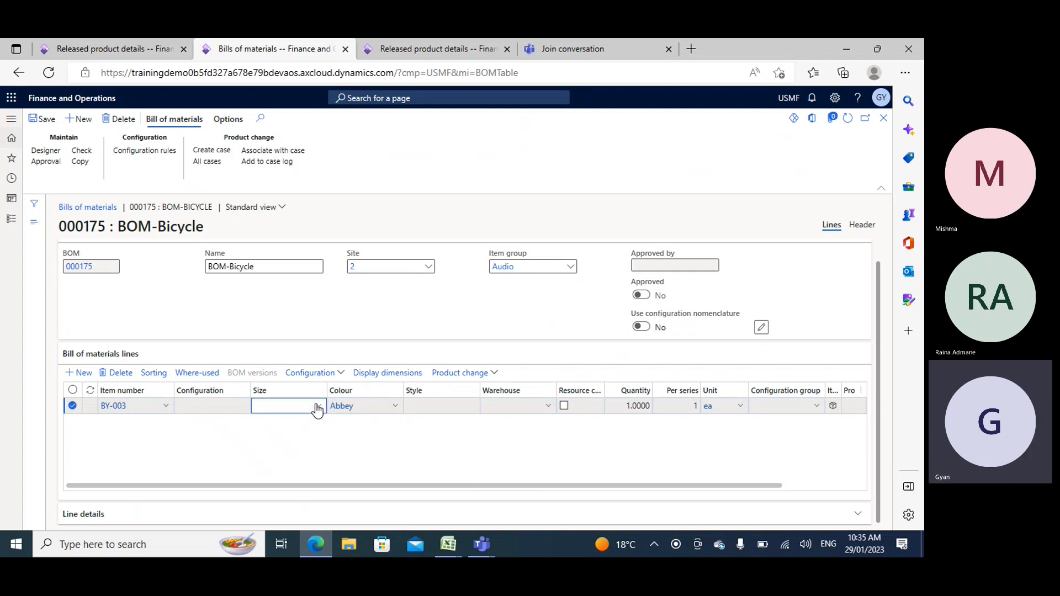
click(318, 408)
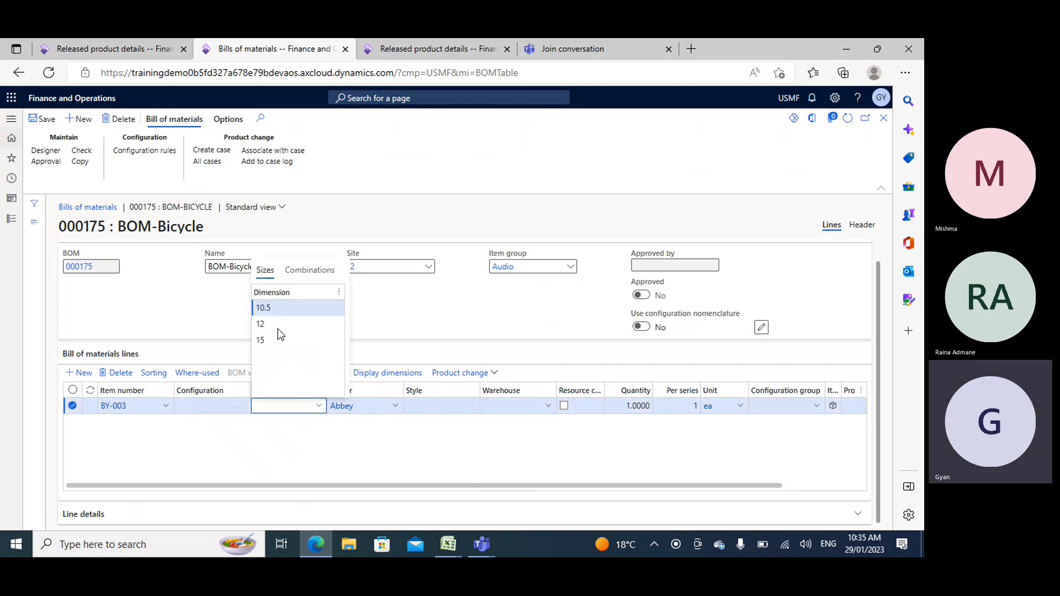
key(Return)
Set the warehouse of the BY-003 line to 24.
key(Tab)
key(Tab)
key(Tab)
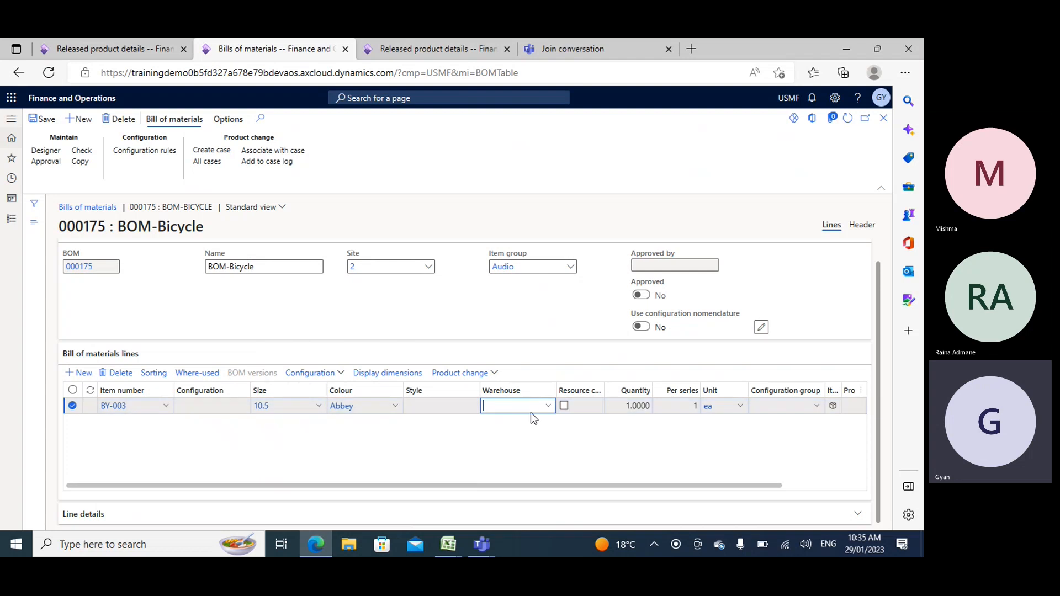
text(24)
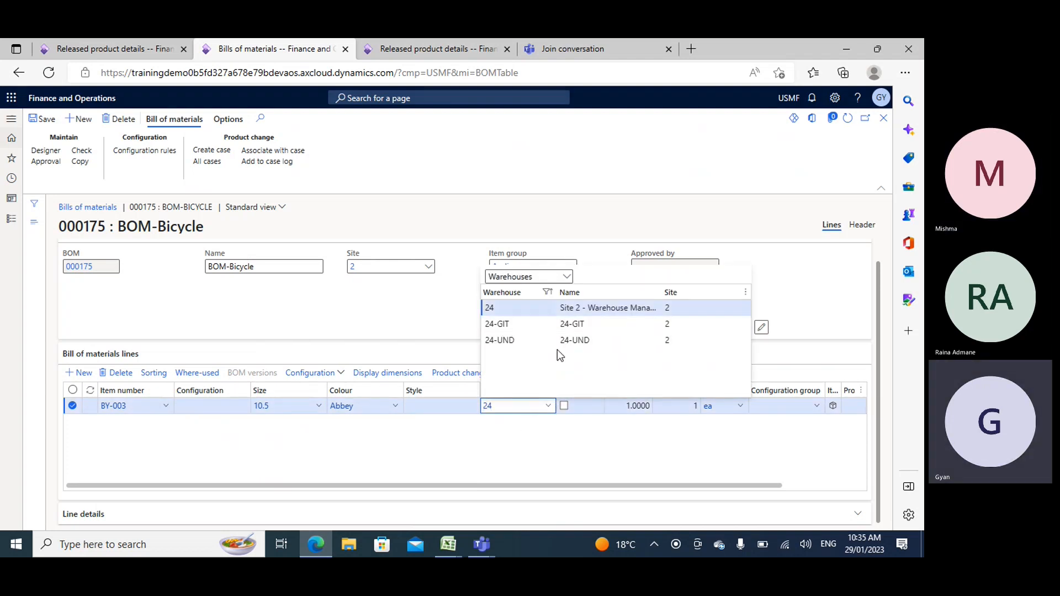
key(Return)
key(Tab)
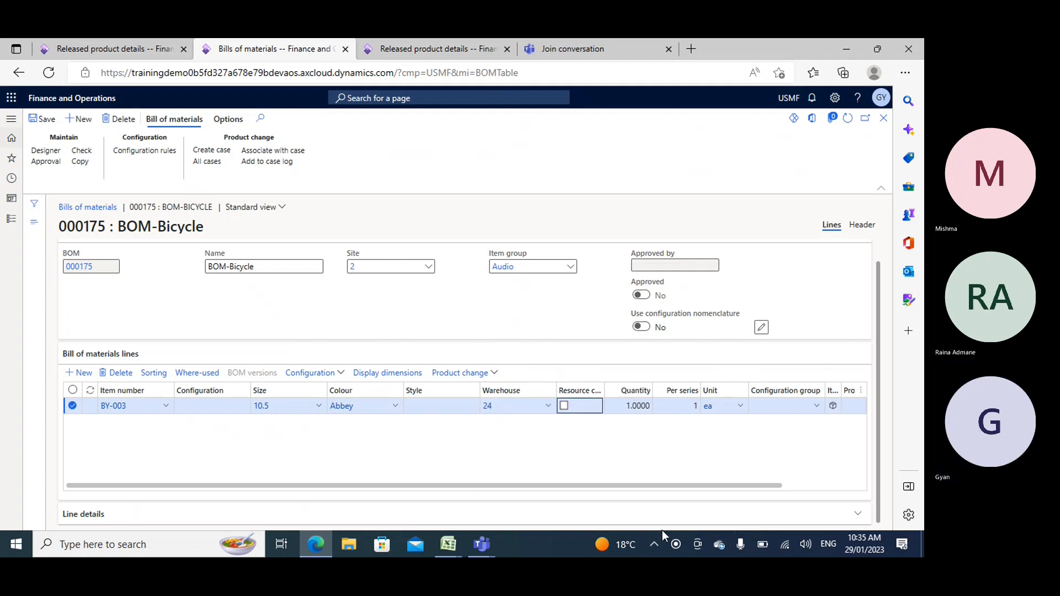
click(161, 410)
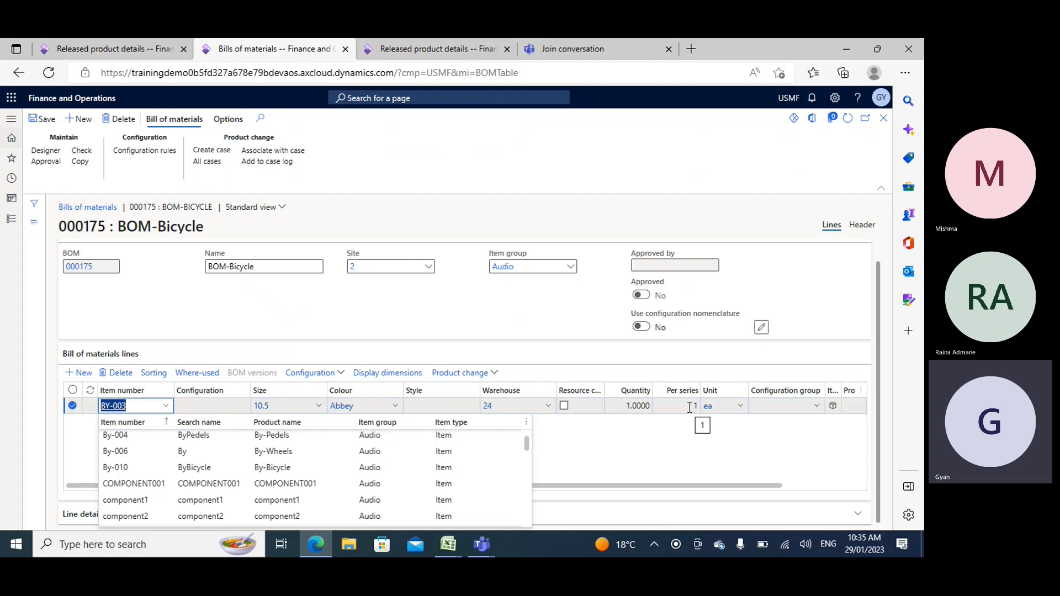
click(320, 413)
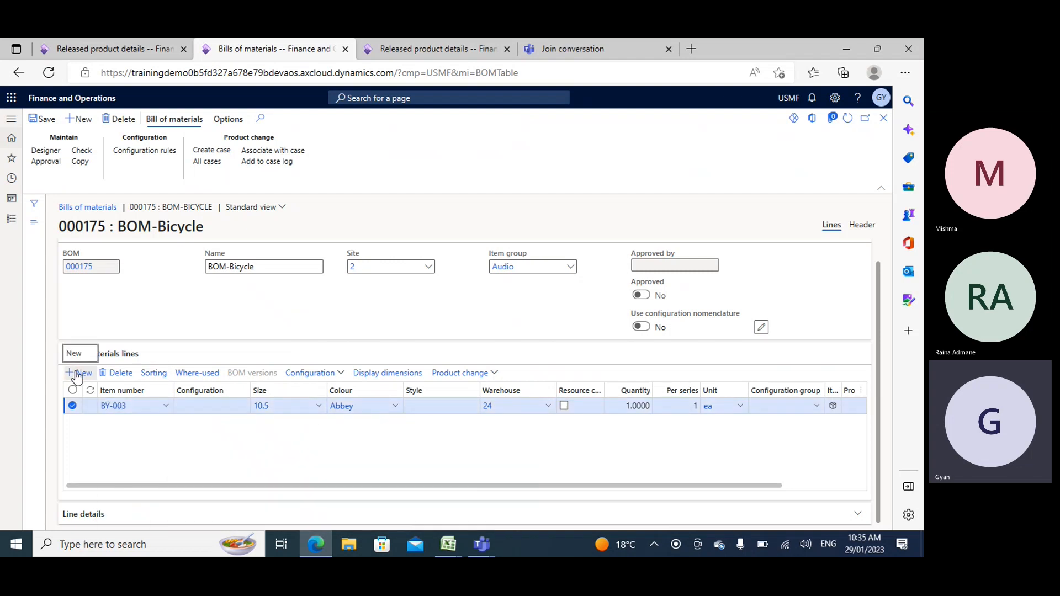
Add a second bill of materials line for the pedals, item By-004.
click(137, 432)
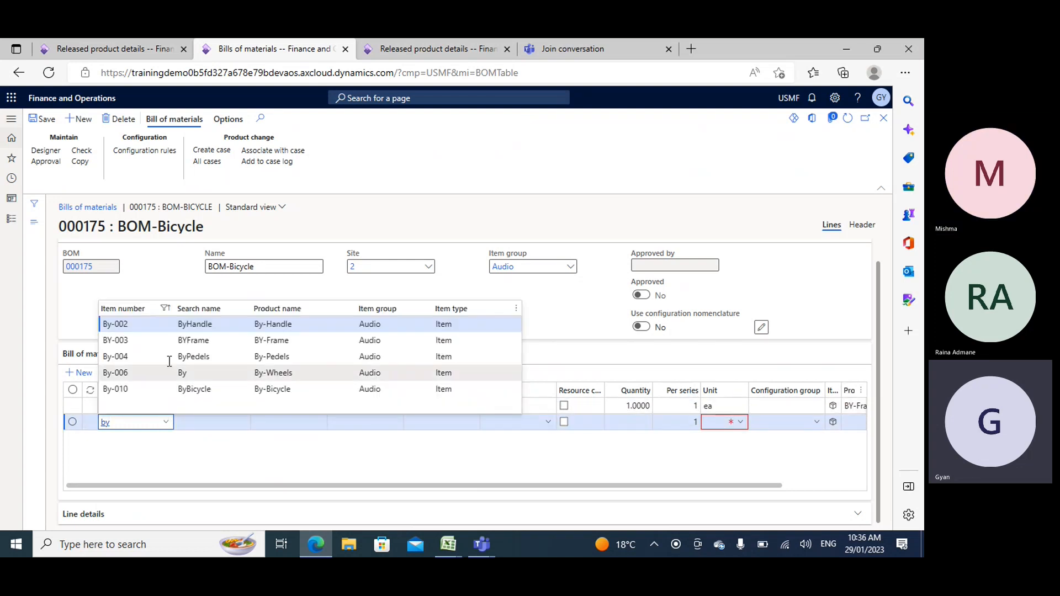
click(119, 357)
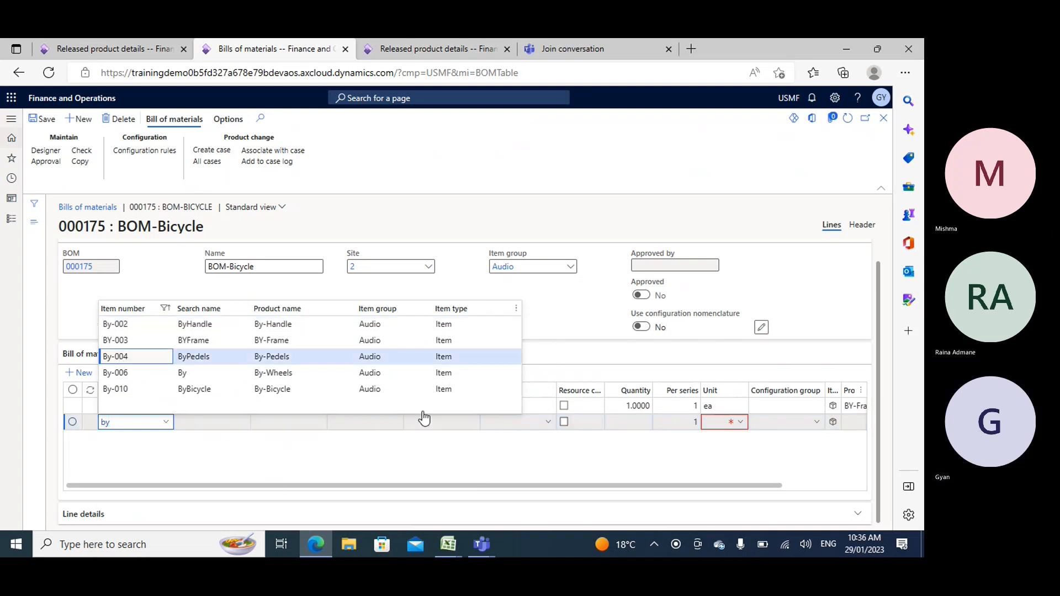
key(Tab)
key(Tab)
key(Tab)
key(Tab)
key(Tab)
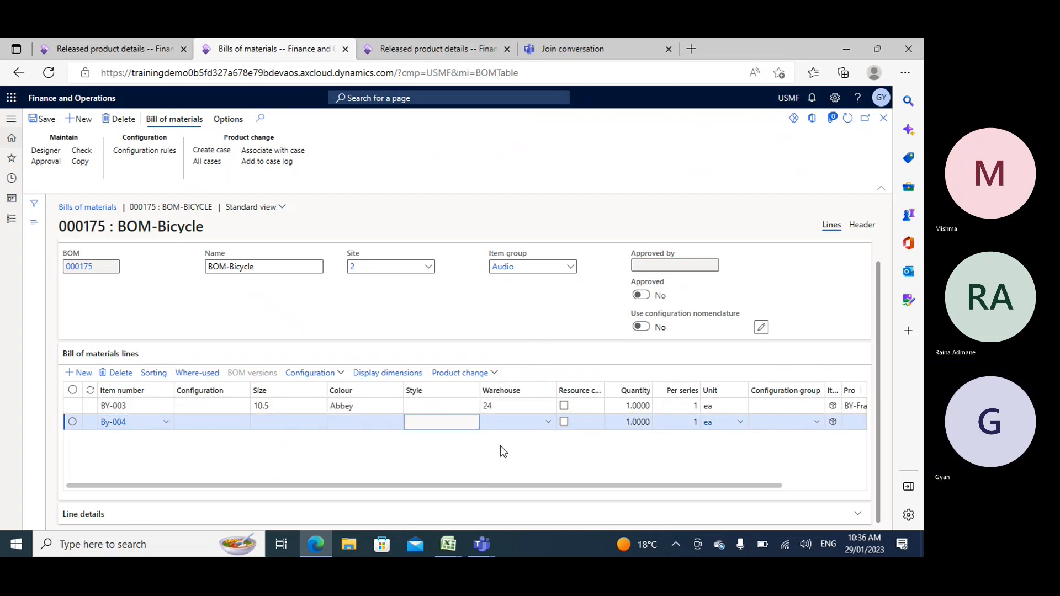
Set the By-004 line's warehouse to 24 and its quantity to 2.
click(509, 423)
text(24)
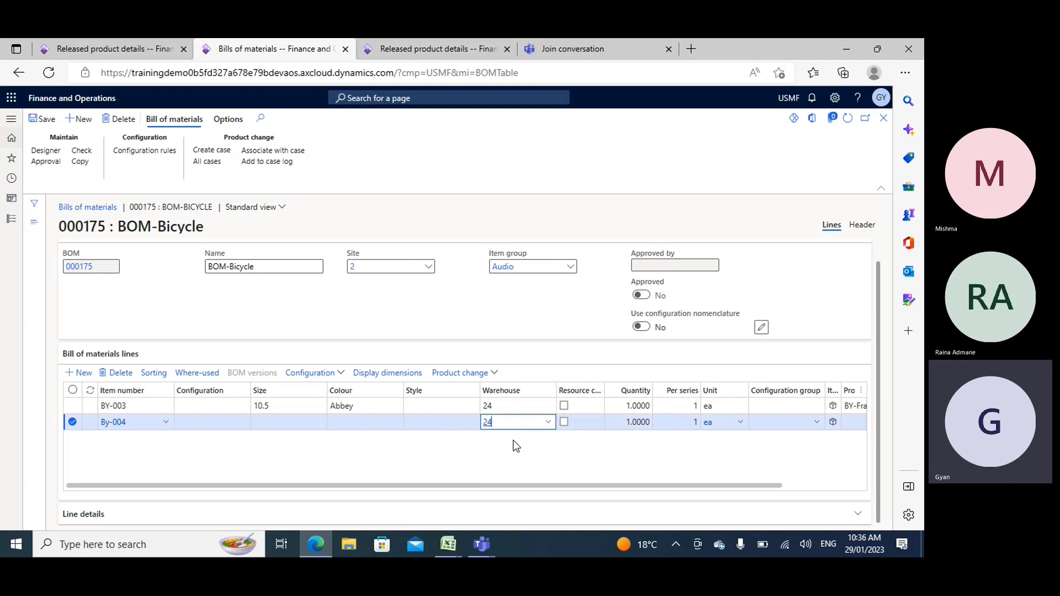
key(Tab)
key(Tab)
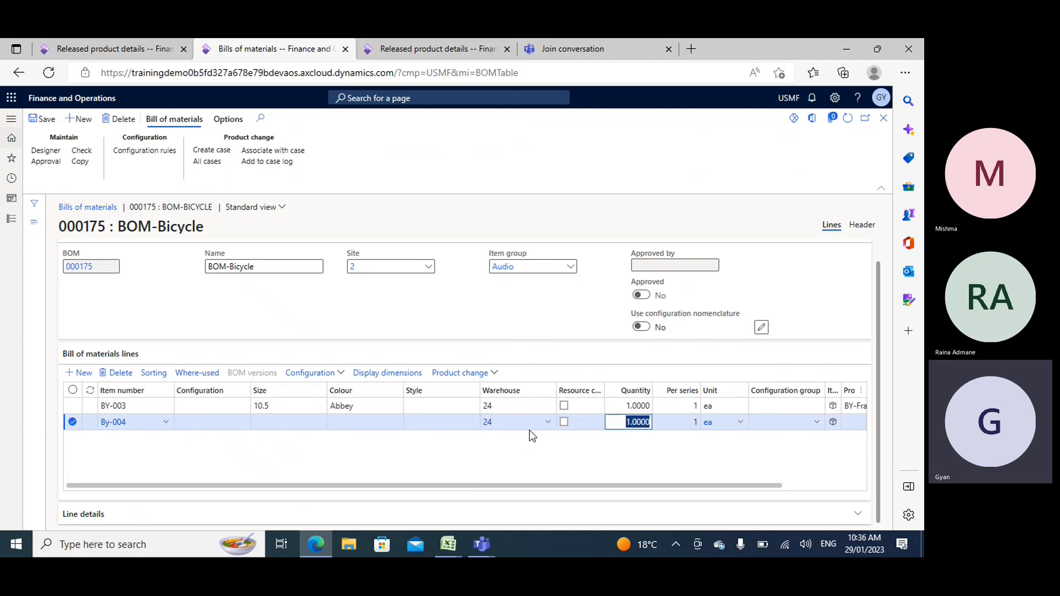
click(688, 420)
click(630, 422)
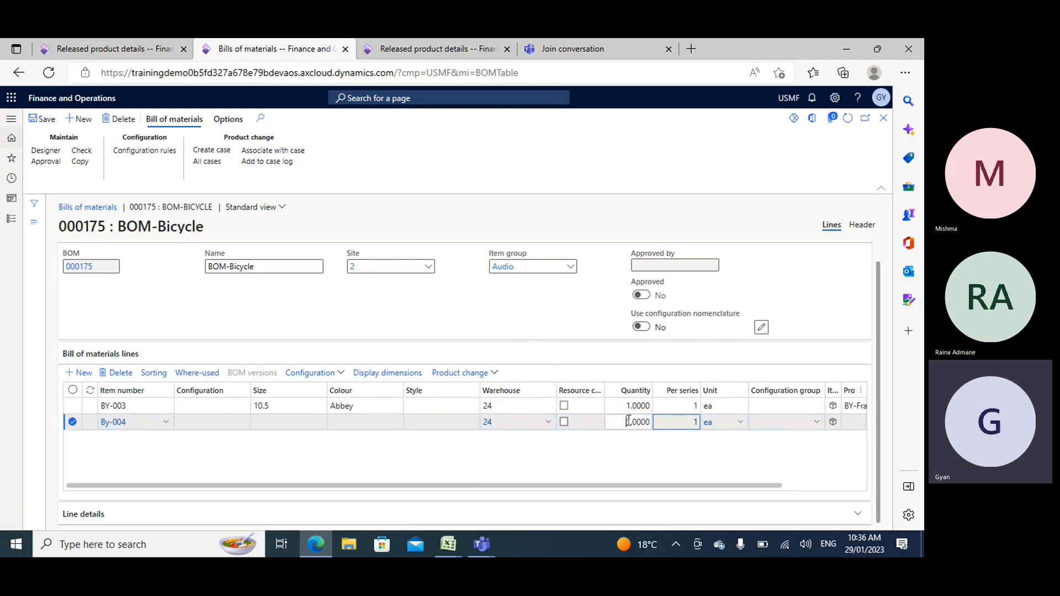
text(2)
key(Tab)
key(Tab)
key(Tab)
Add a third bill of materials line for the wheels, item By-006, with warehouse 24.
click(77, 374)
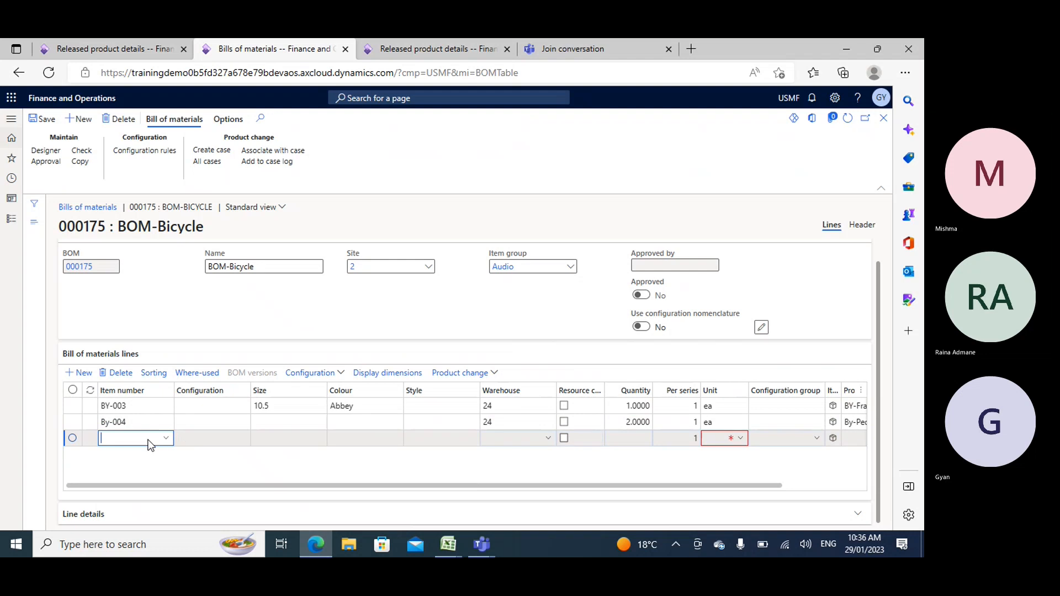
text(by)
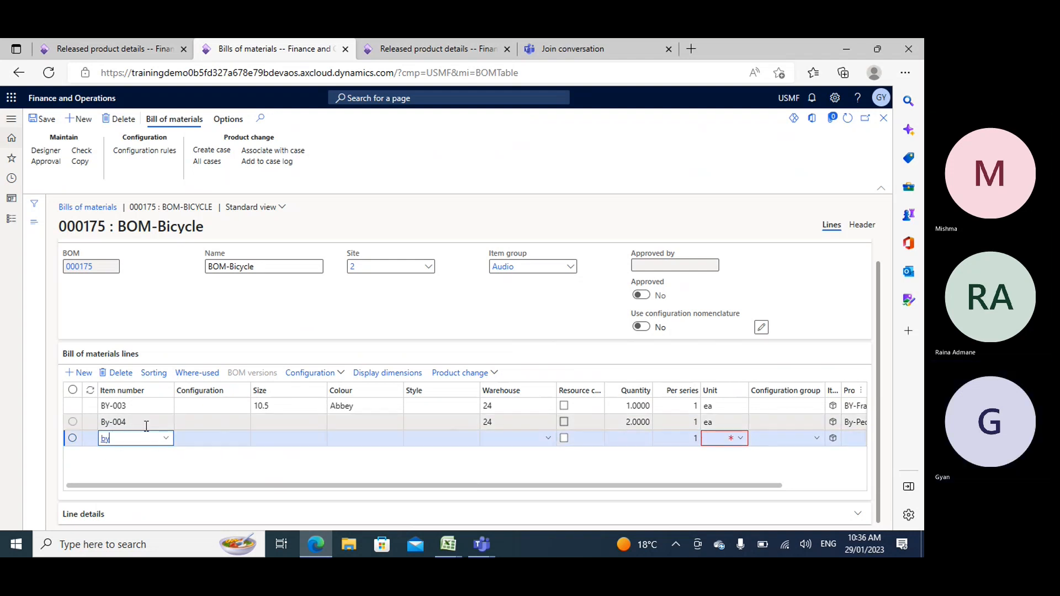
click(133, 388)
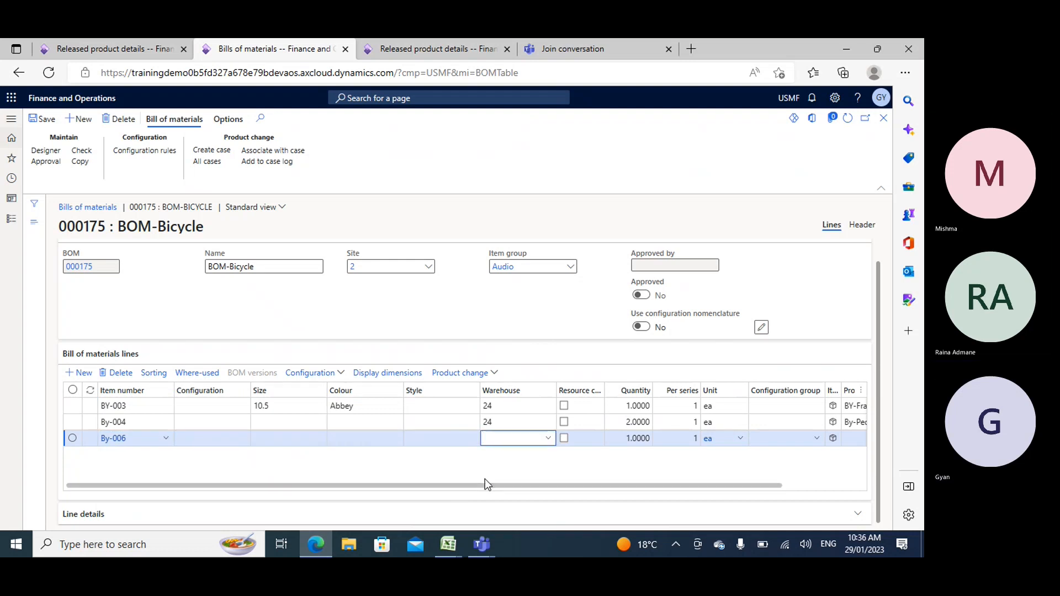
text(24)
key(Tab)
key(Tab)
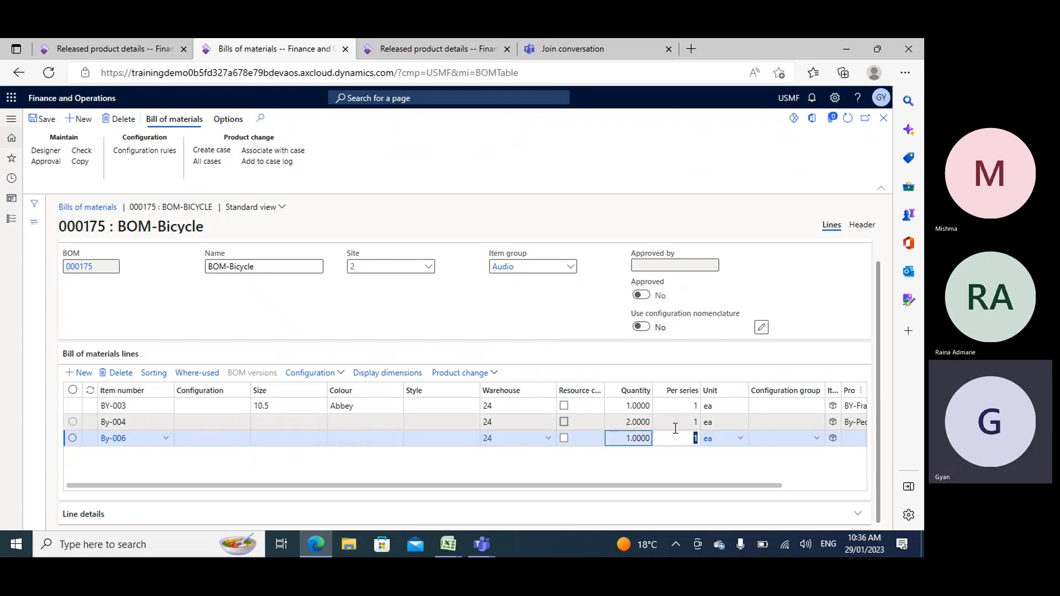
Set the quantity of the By-006 wheels line to 2.
key(Tab)
key(Tab)
click(638, 438)
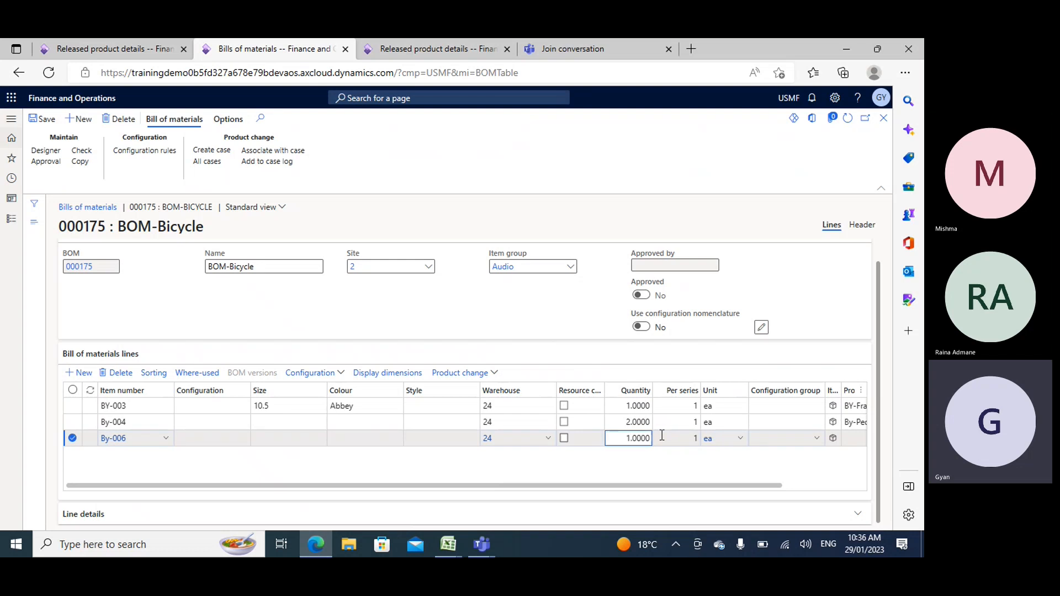
text(2)
key(Tab)
key(Tab)
key(Tab)
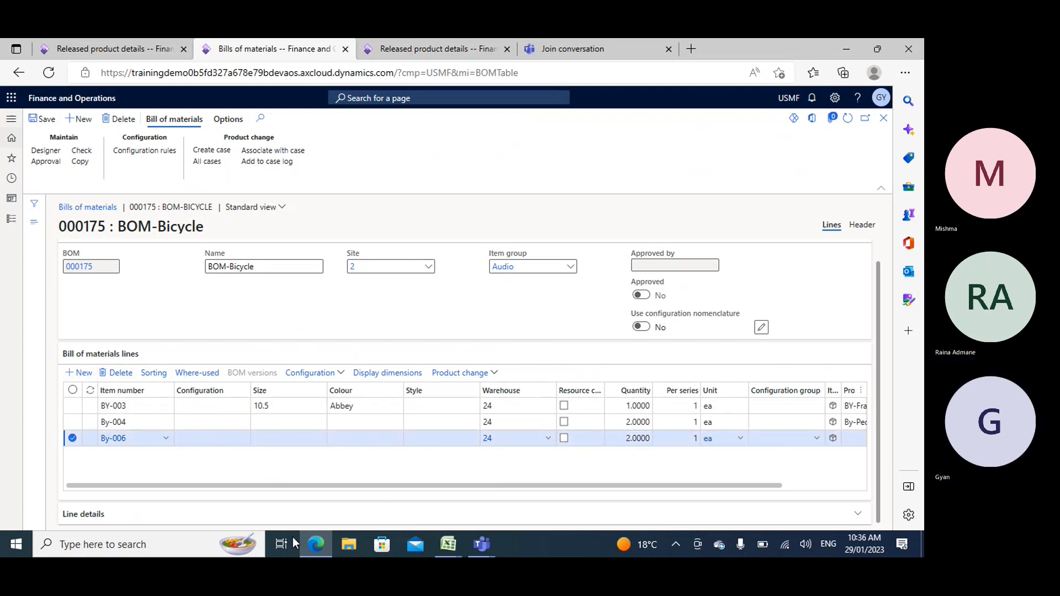
key(alt+n)
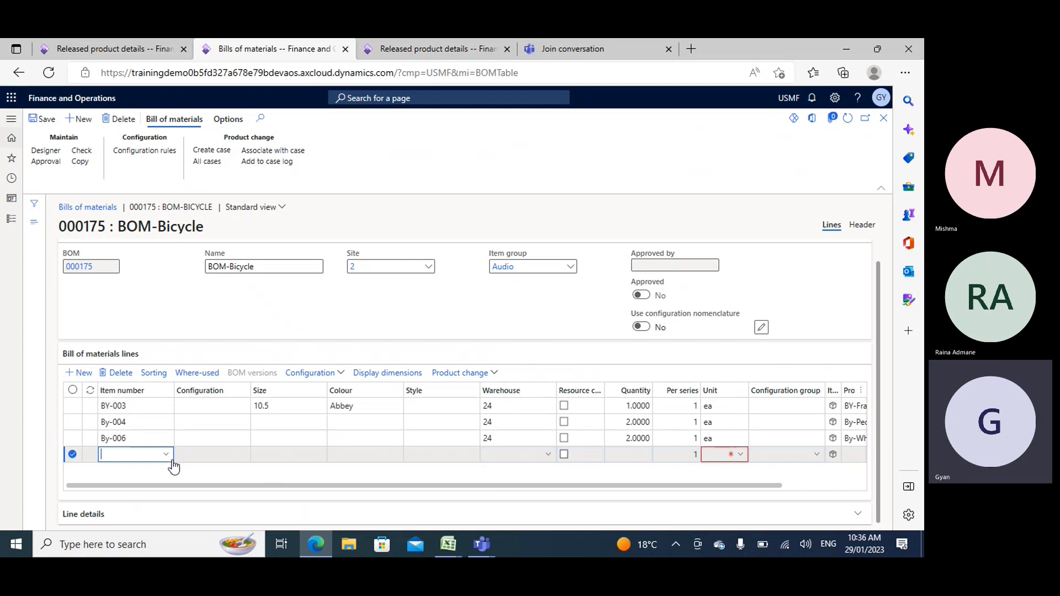
text(by)
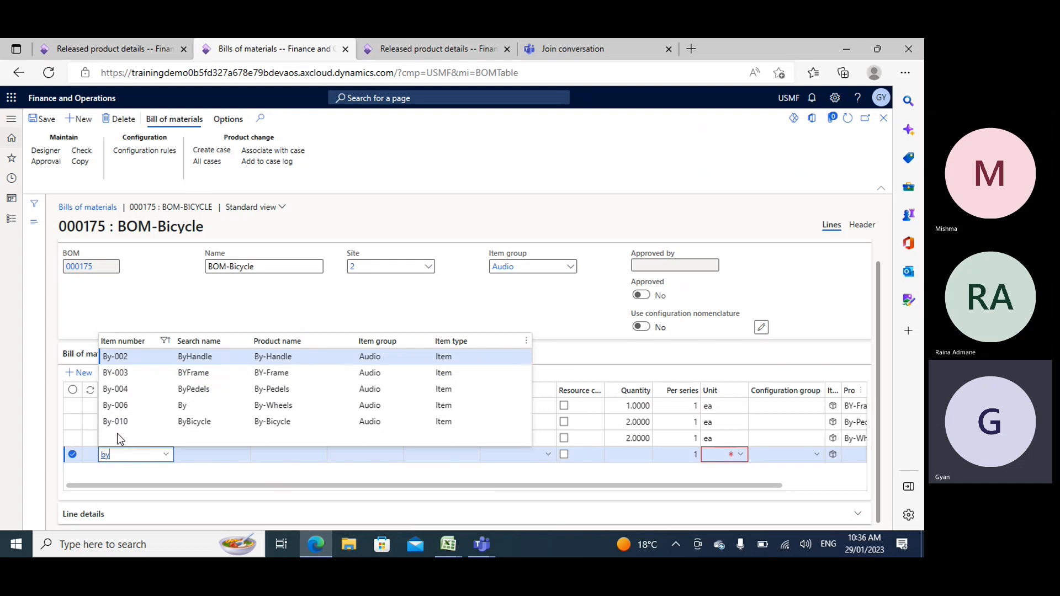
key(BackSpace)
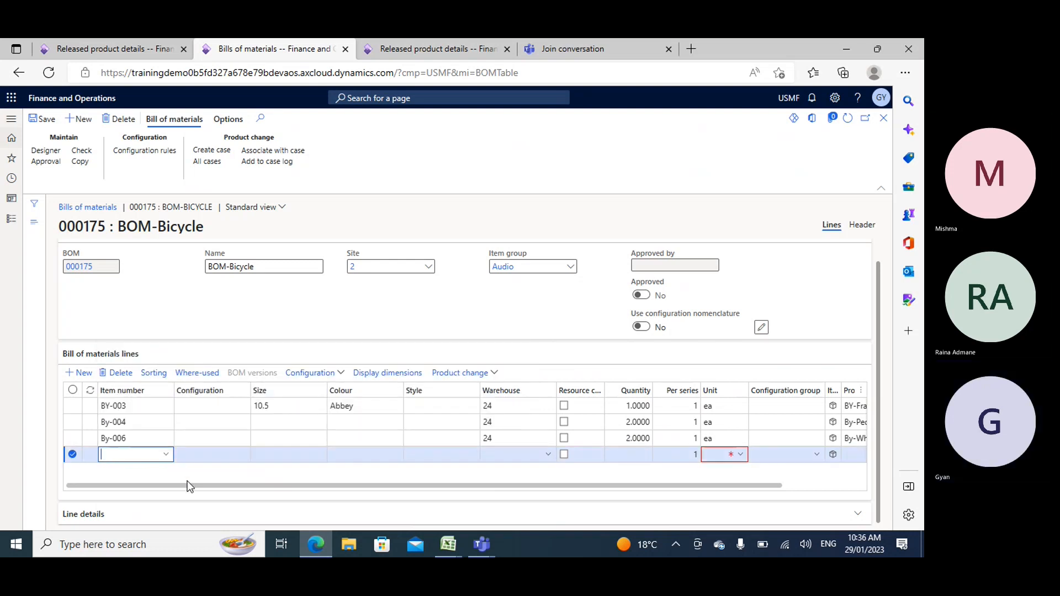
click(189, 485)
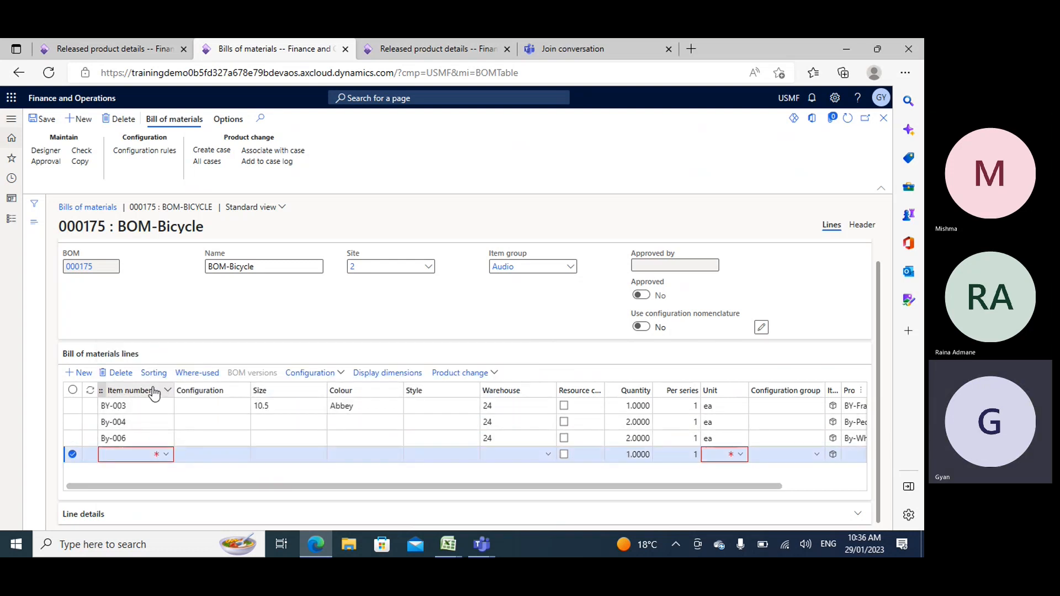
click(406, 439)
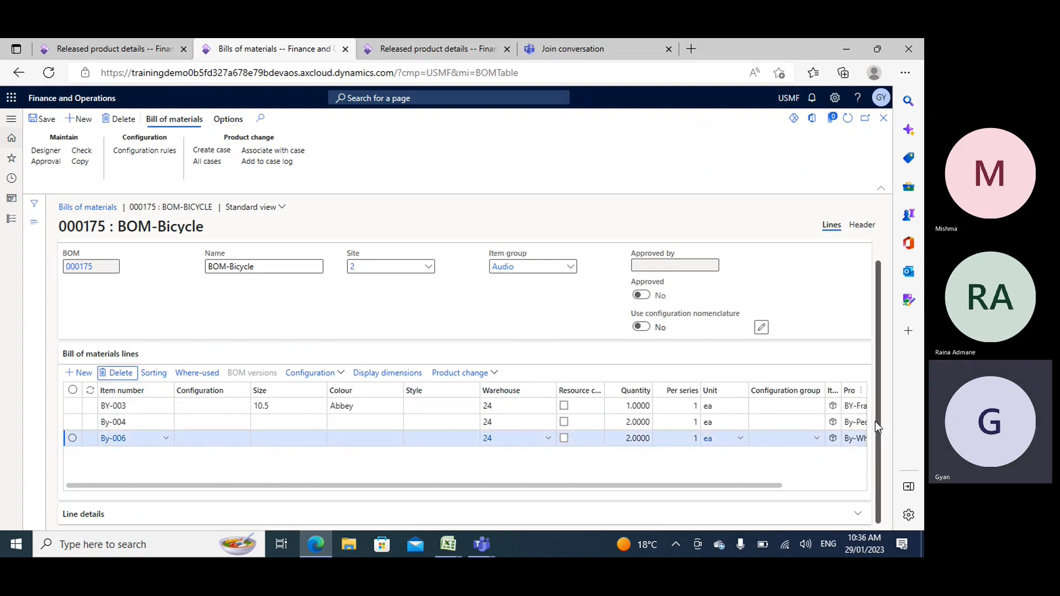
Expand the By-006 line's details and examine the available line types and the lines' product names.
click(202, 510)
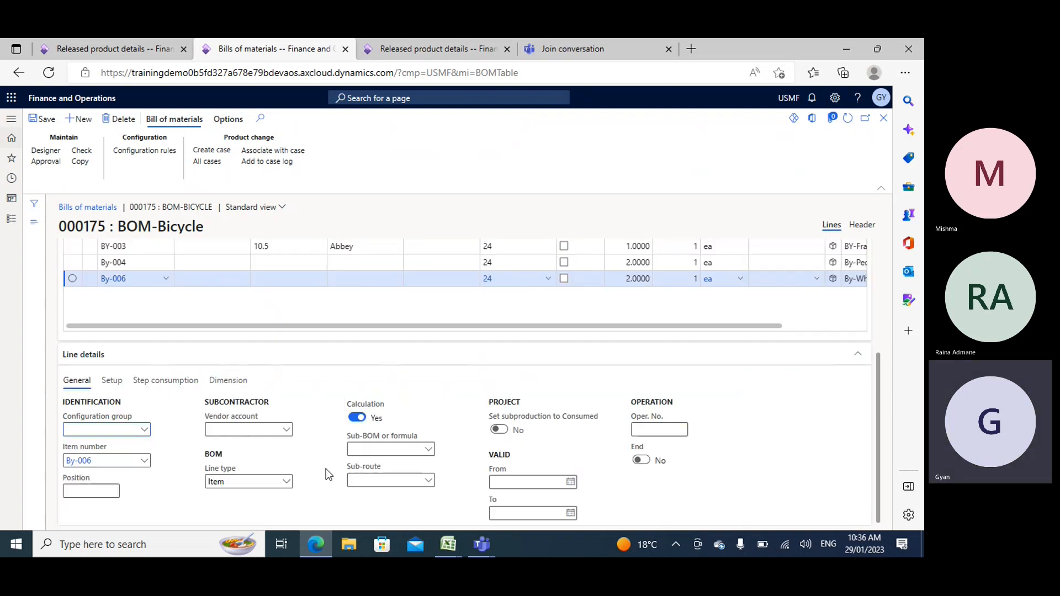
click(287, 482)
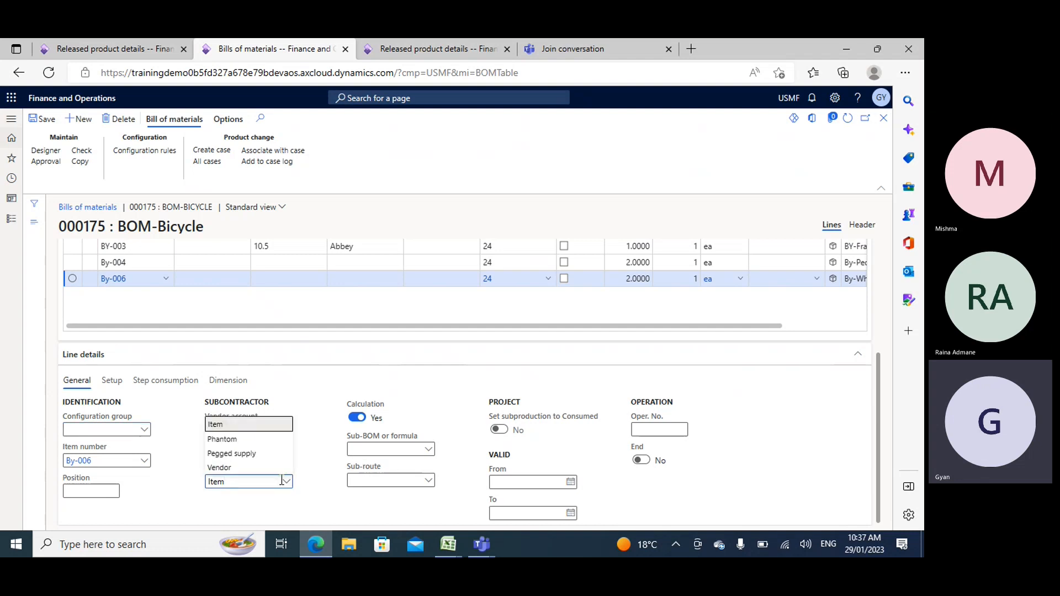
click(276, 500)
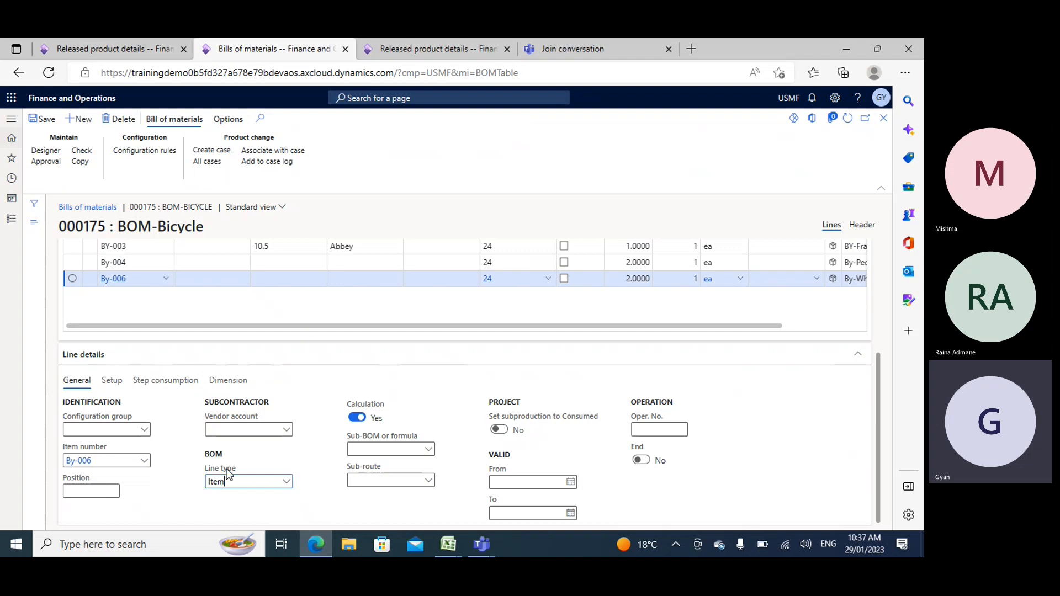
click(283, 481)
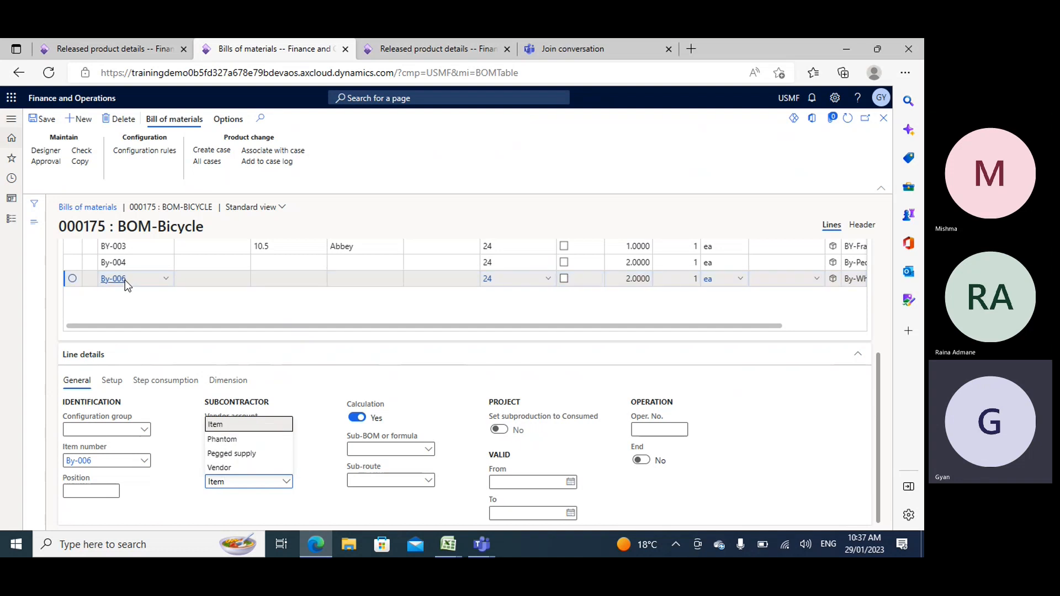
drag(515, 326, 649, 314)
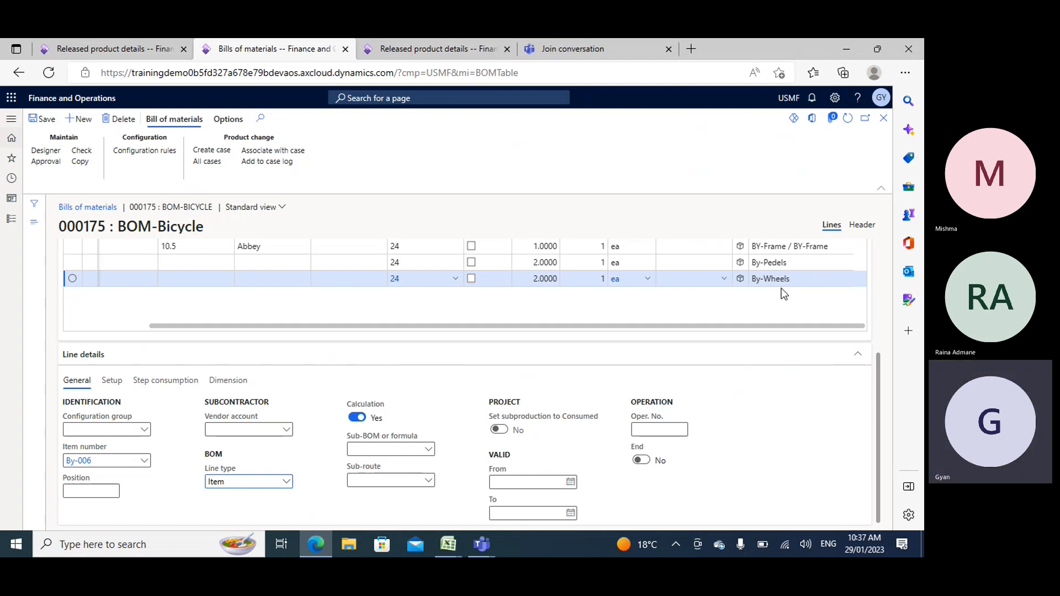
Switch to the Book2 workbook in Excel and examine the wheels entry in the BOM- Bicycle component list.
click(448, 544)
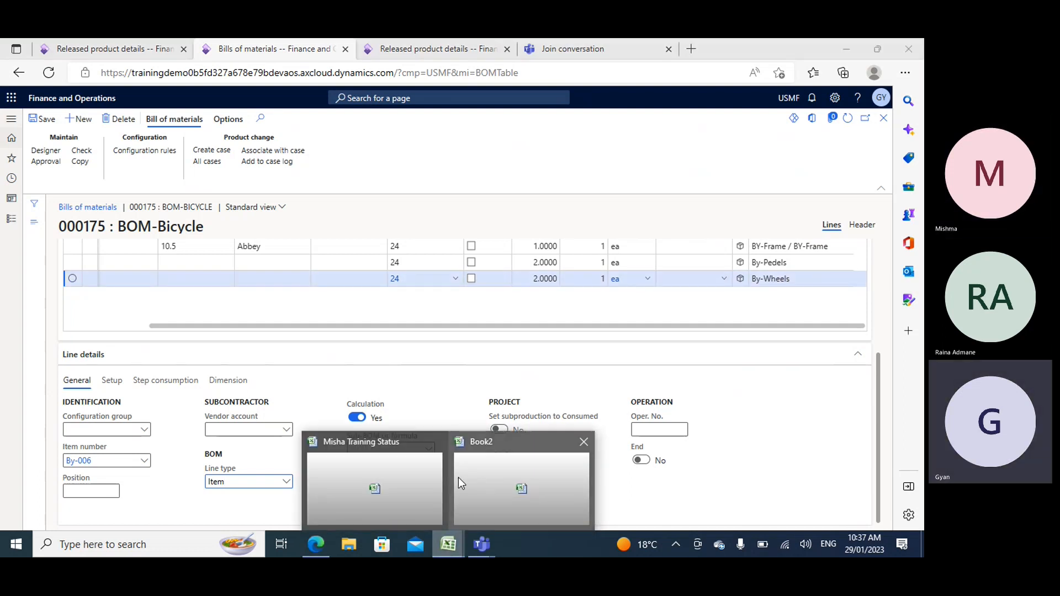
click(495, 469)
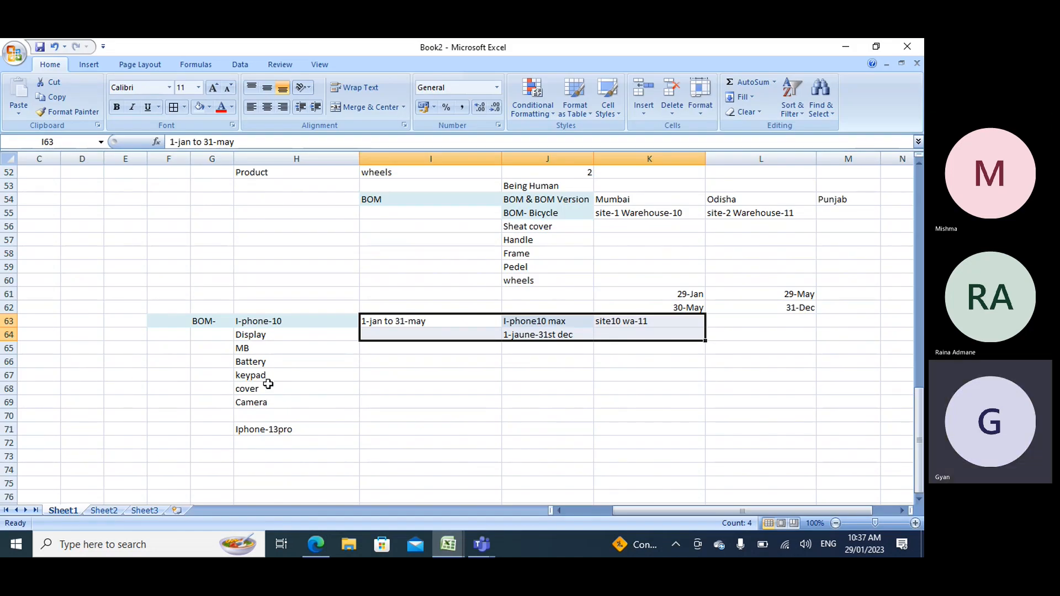
scroll(556, 300, up, 1)
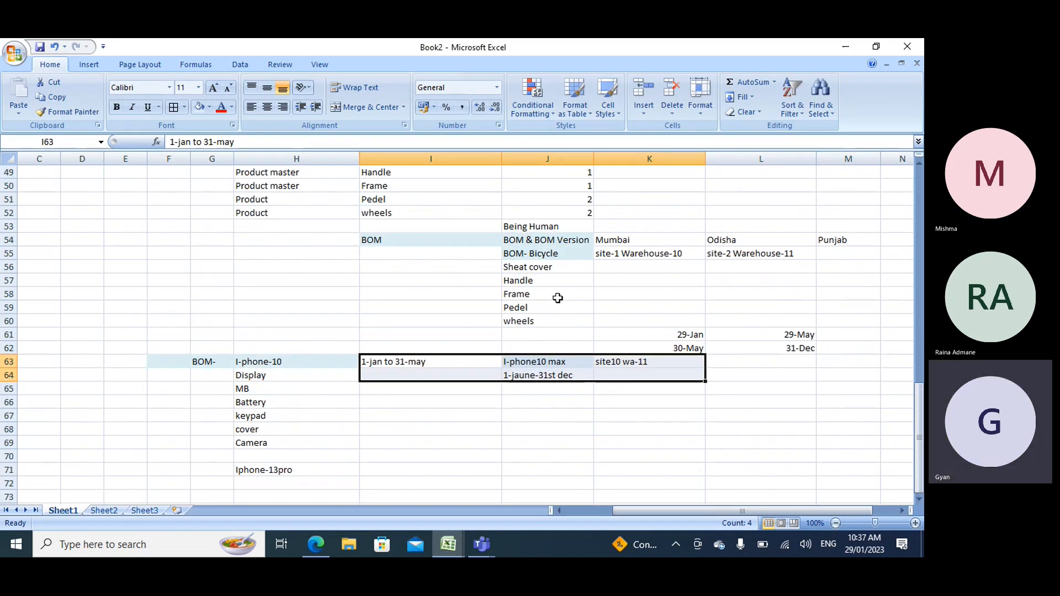
click(528, 321)
click(443, 323)
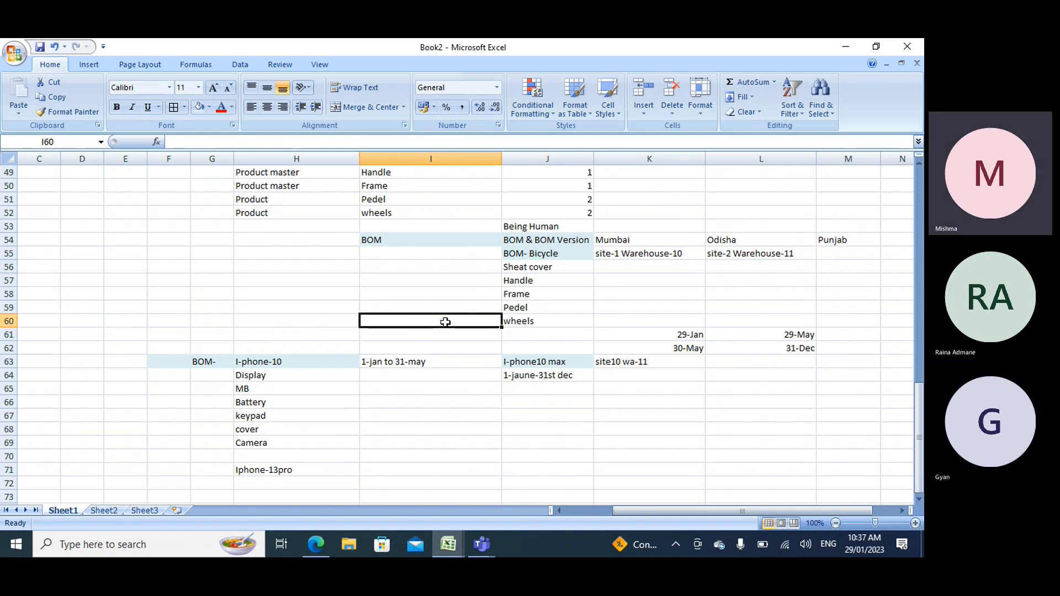
click(514, 322)
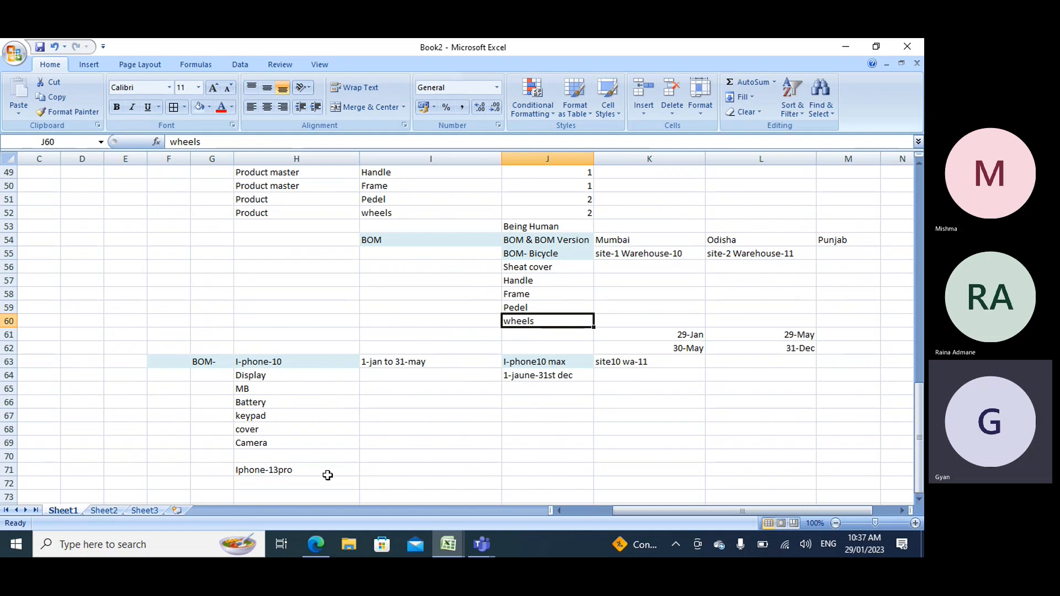
Return to Finance and Operations and review the line type options for the By-006 line, keeping Item.
key(alt+Tab)
click(316, 544)
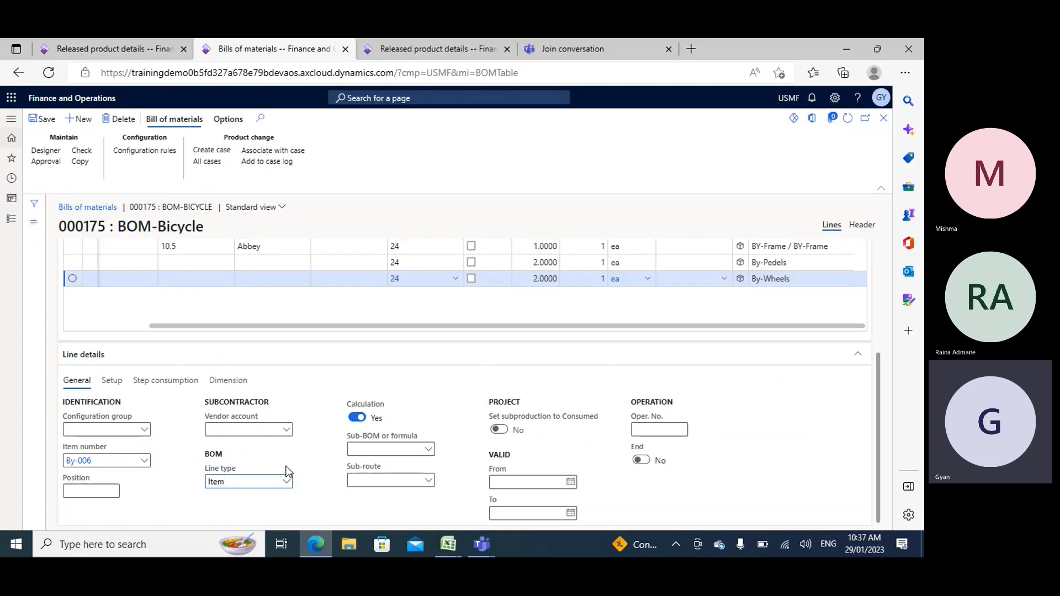
click(288, 483)
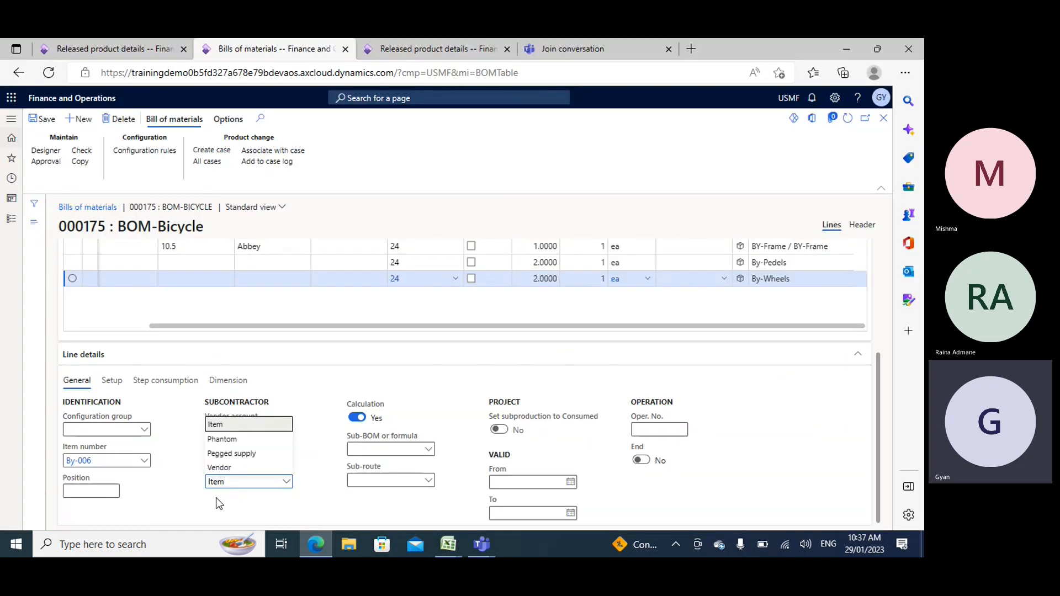
click(286, 482)
click(285, 484)
click(243, 515)
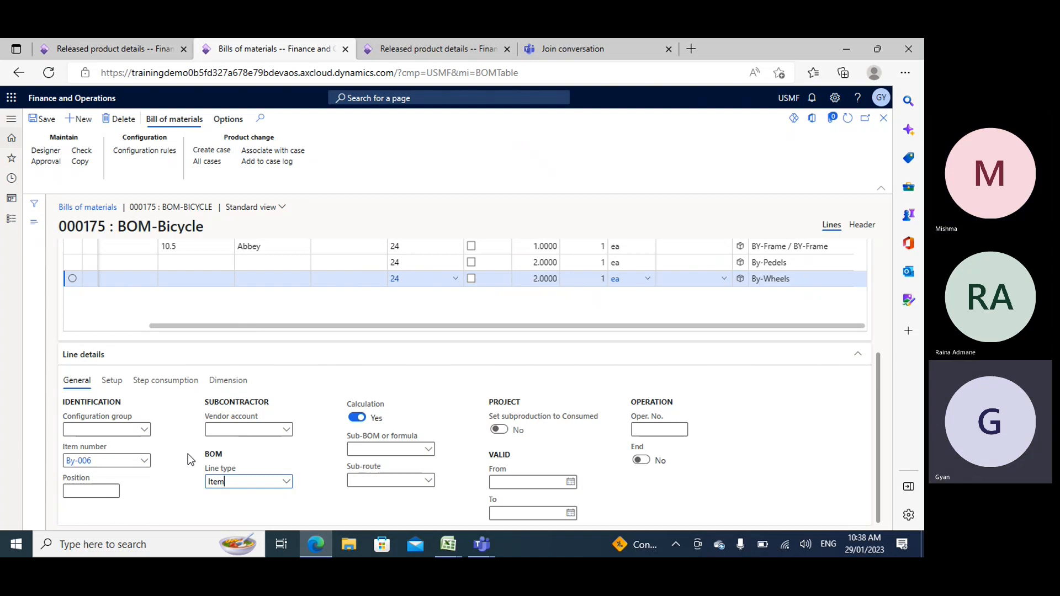
Save the BOM-Bicycle bill of materials and approve it with the preset approver.
drag(362, 326, 174, 326)
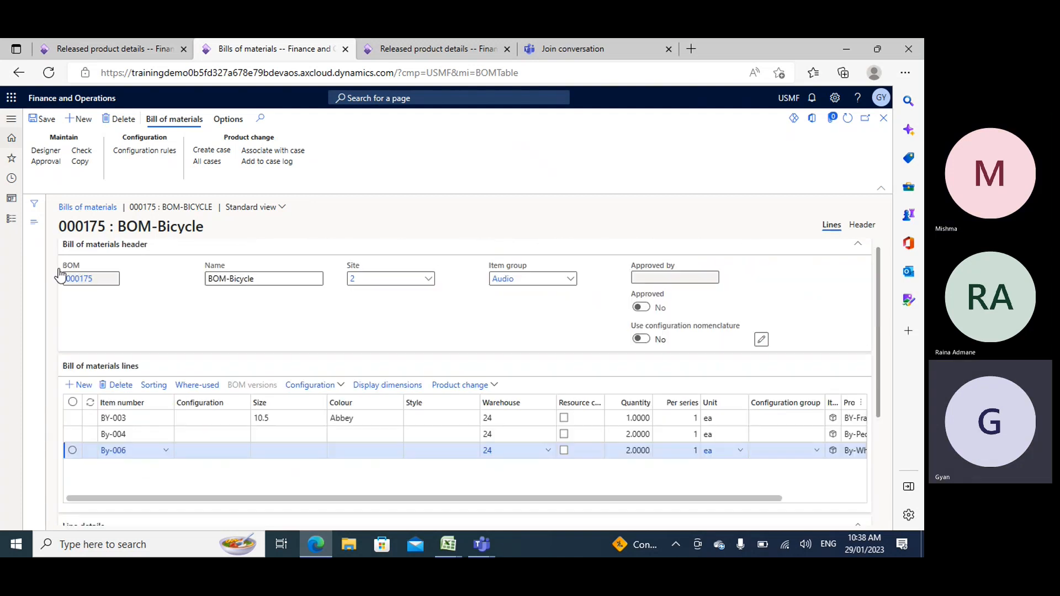
scroll(174, 326, up, 3)
click(42, 118)
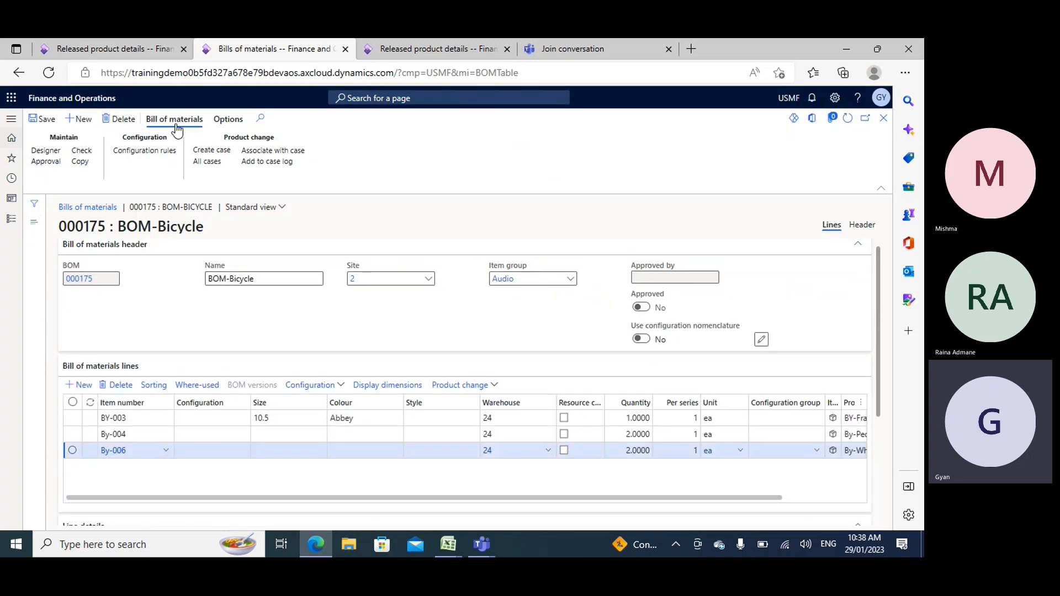
click(46, 162)
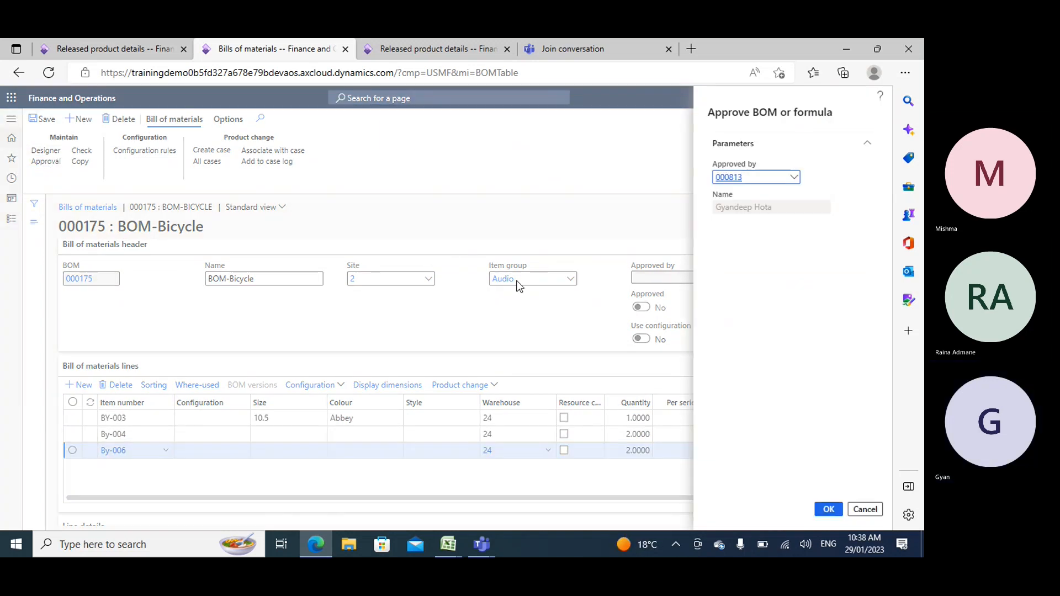
click(828, 510)
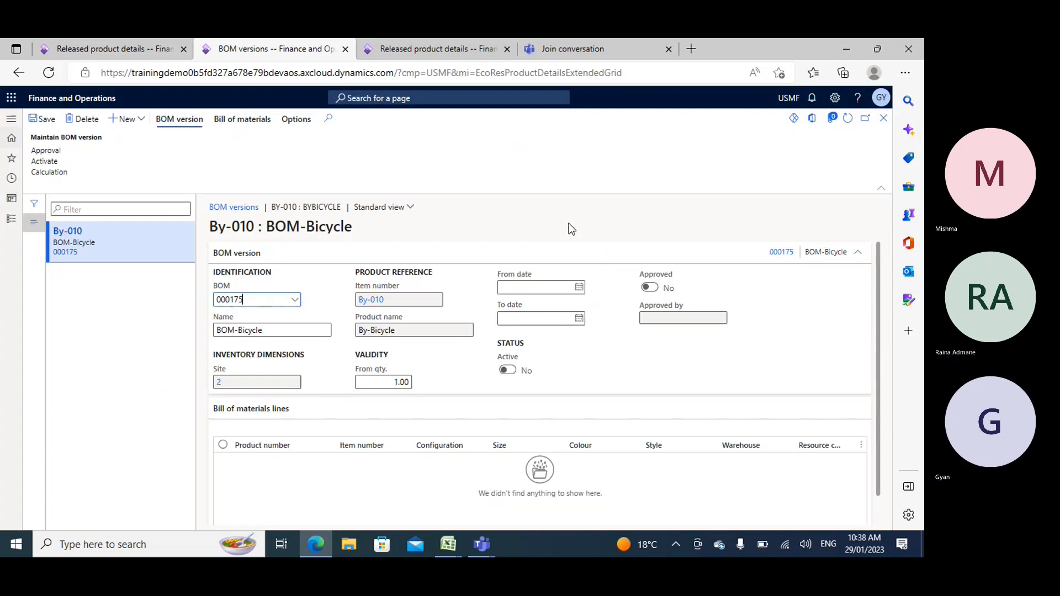
Approve and activate the BOM-Bicycle version of item By-010.
scroll(406, 353, down, 1)
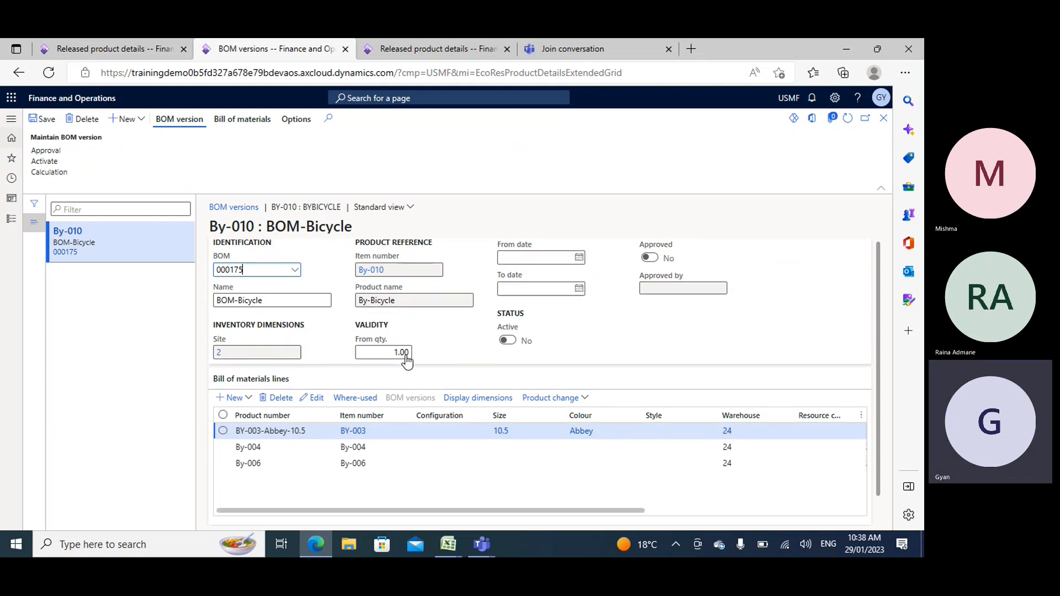
drag(383, 508, 157, 149)
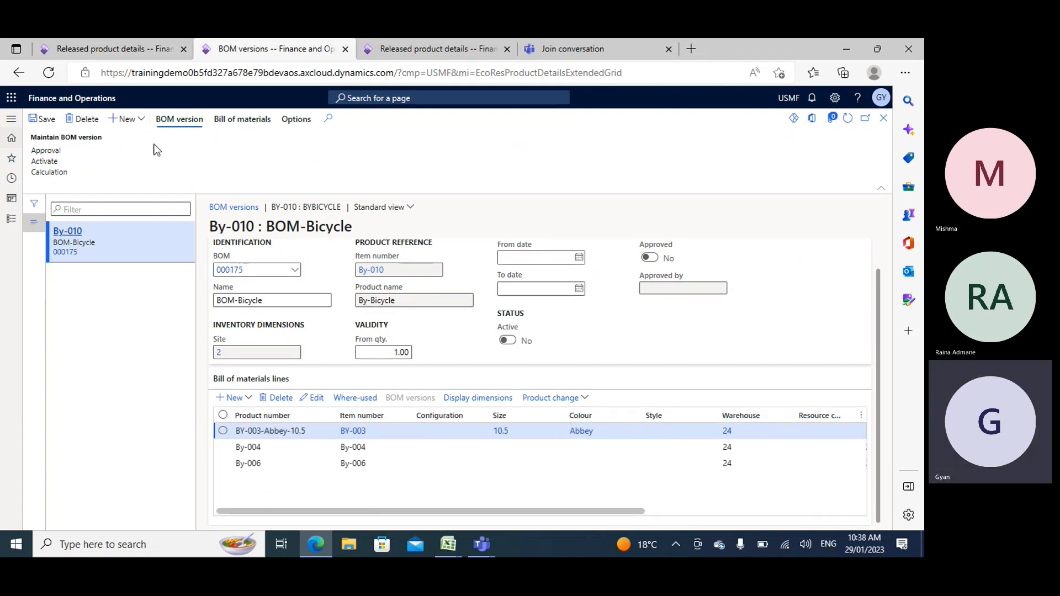
click(44, 151)
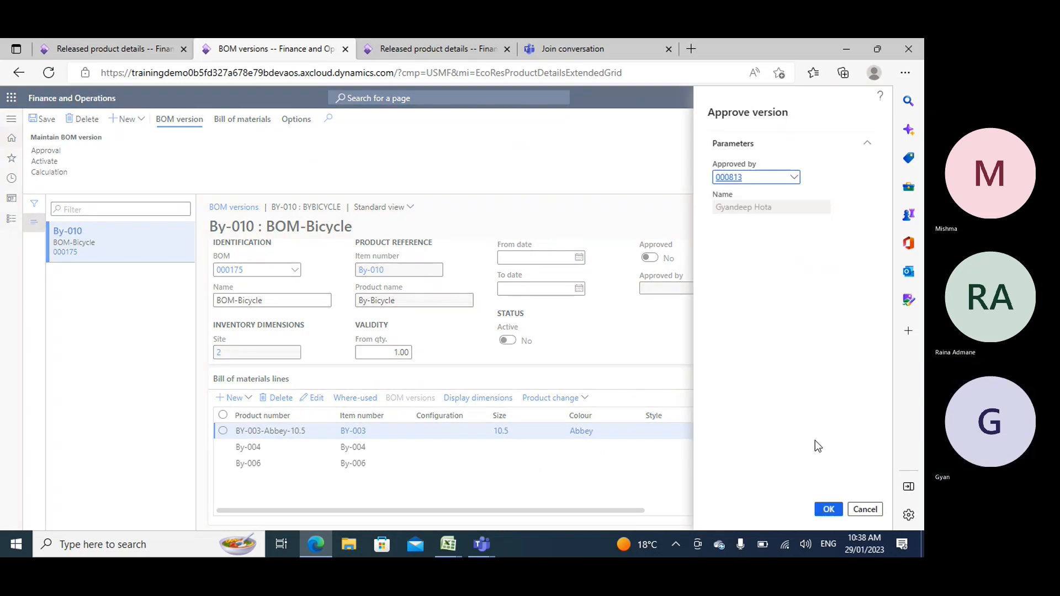
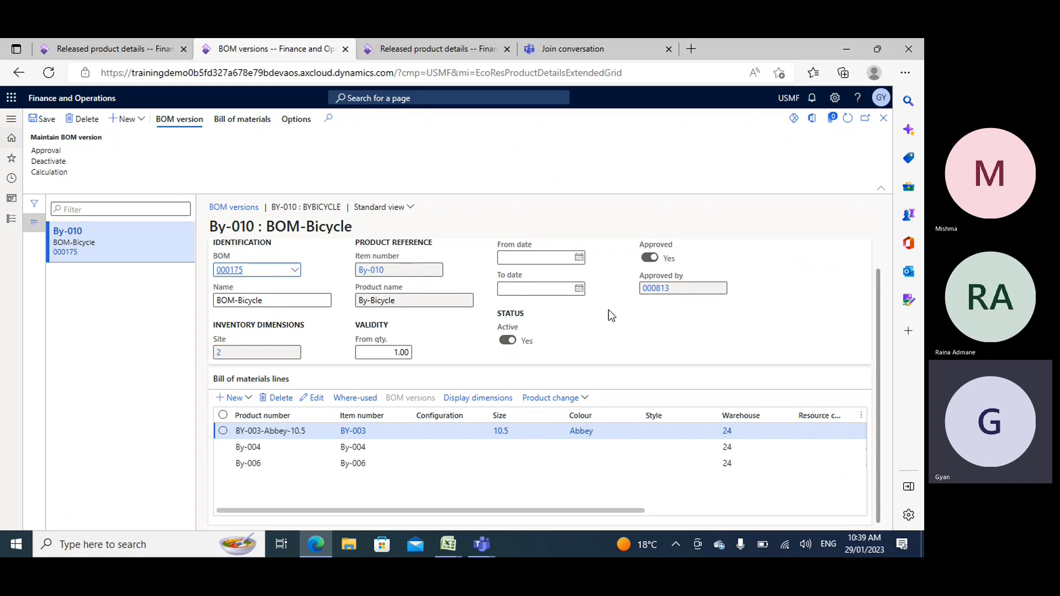
Open the BOM designer for item By-010 and collapse the frame, pedals and wheels nodes.
click(884, 118)
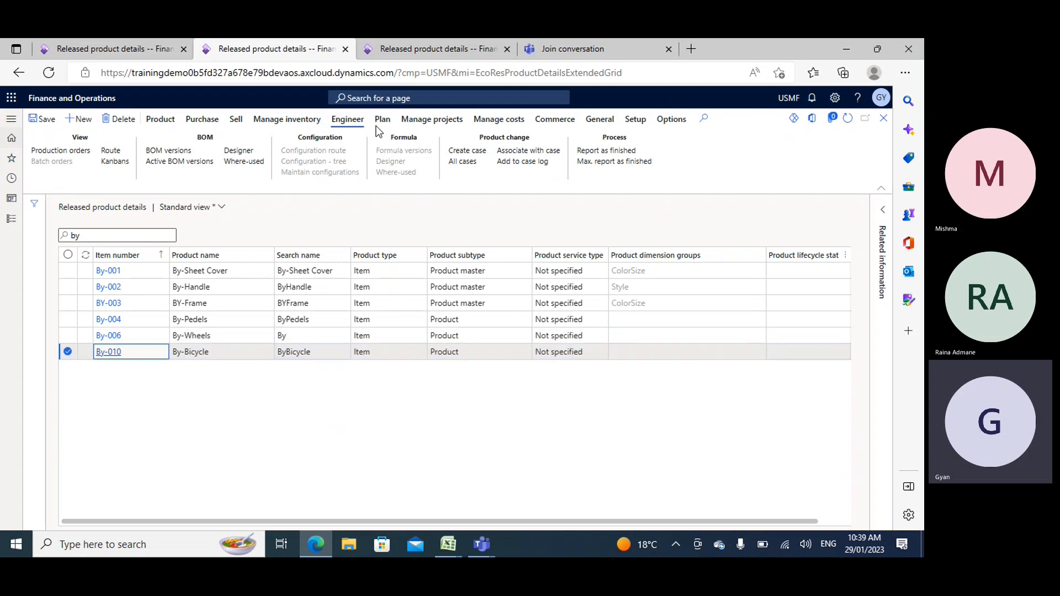
click(240, 154)
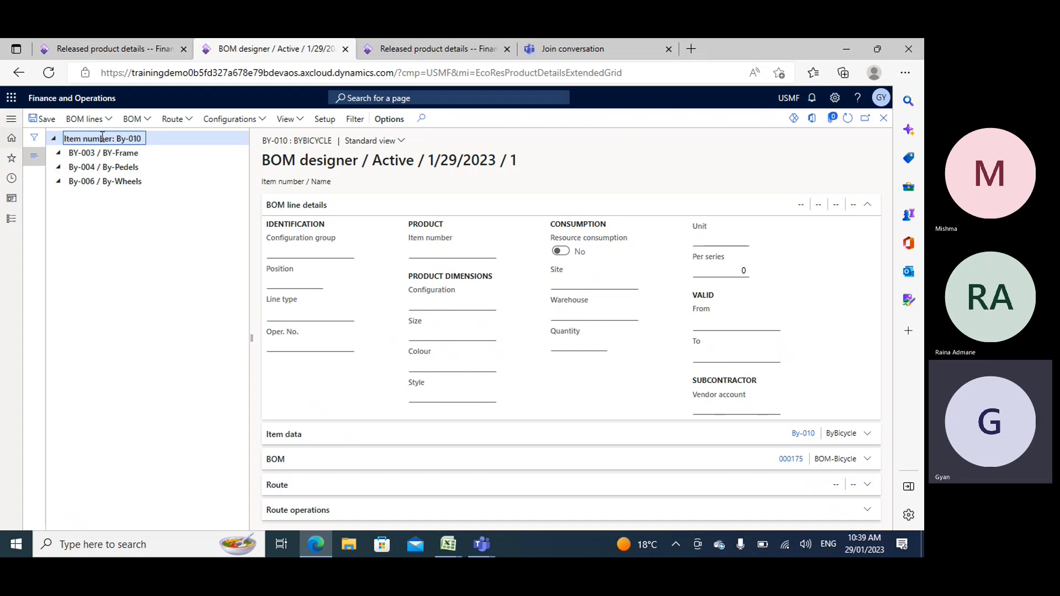
click(59, 154)
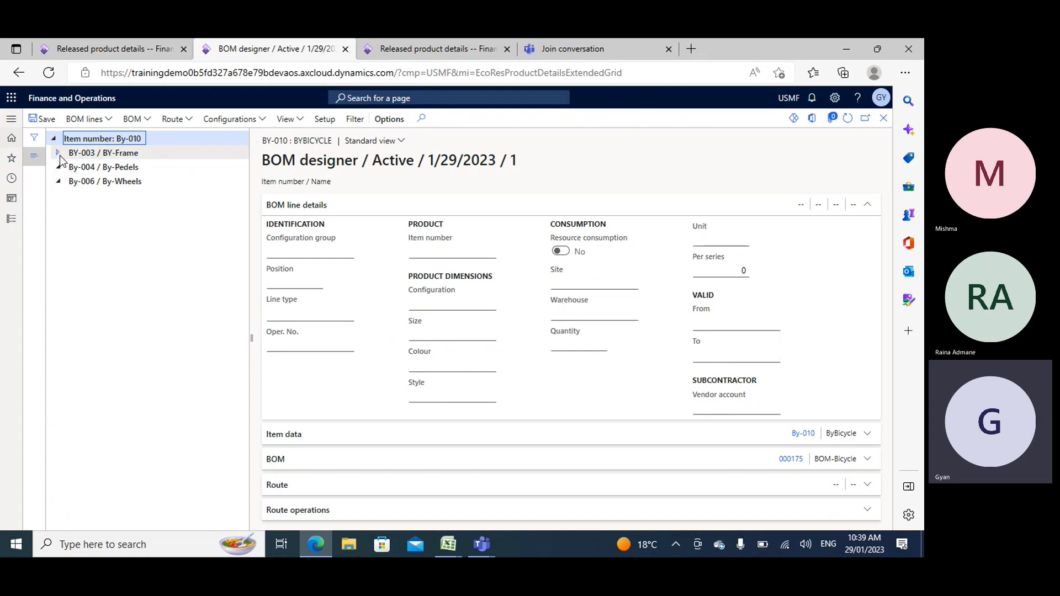
click(58, 167)
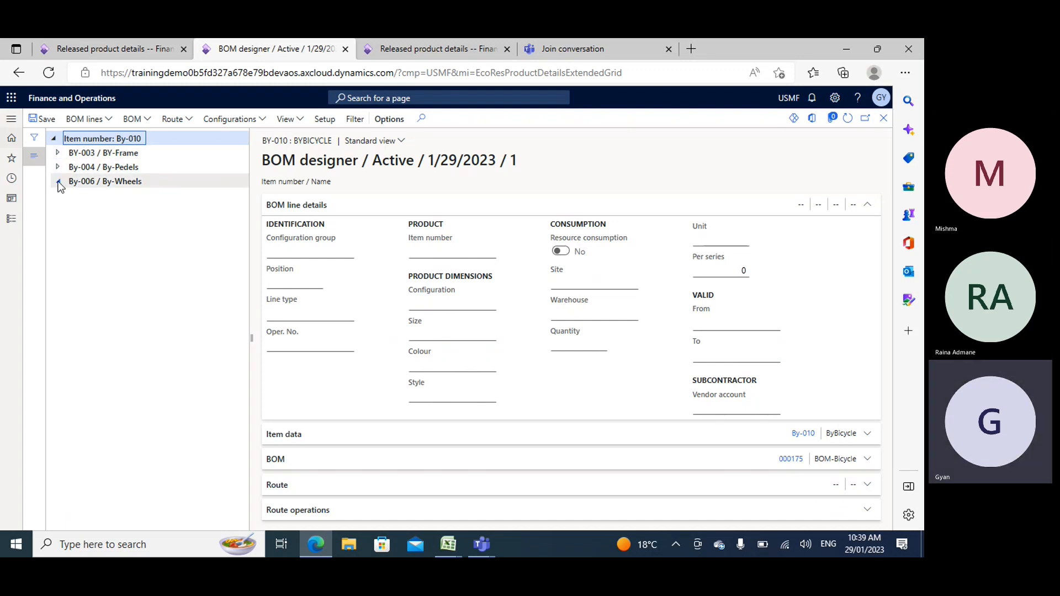
click(58, 182)
Expand and review the BOM and Route sections for By-010 in the BOM designer.
click(272, 459)
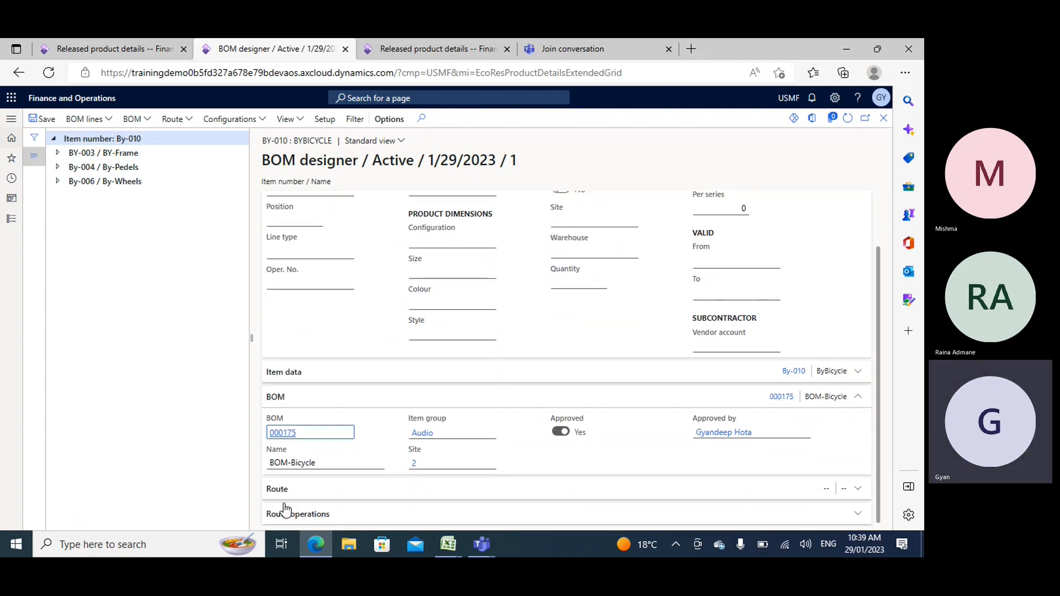
click(350, 483)
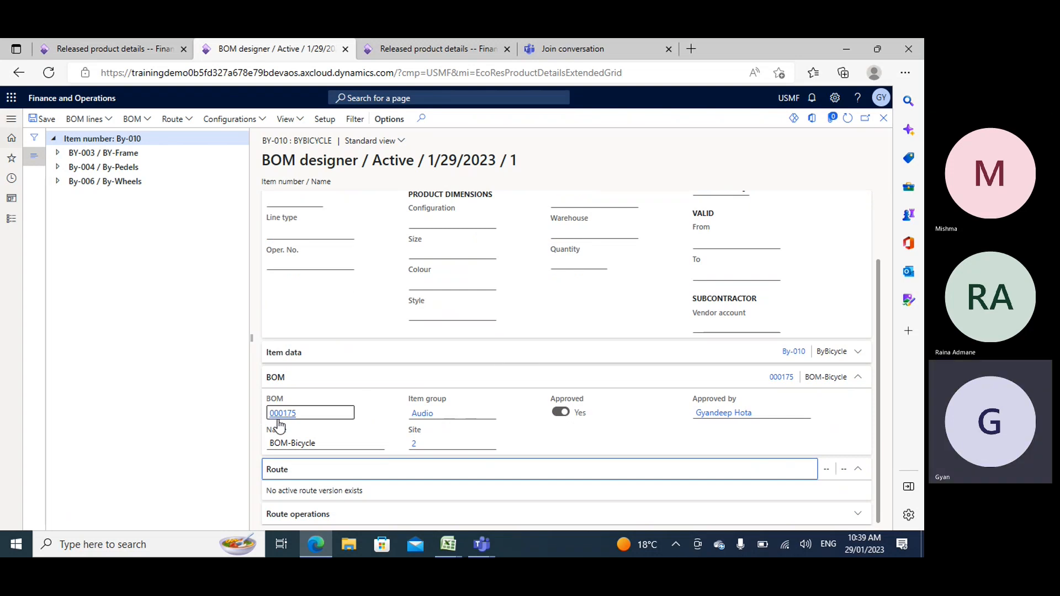
scroll(279, 425, up, 2)
click(431, 305)
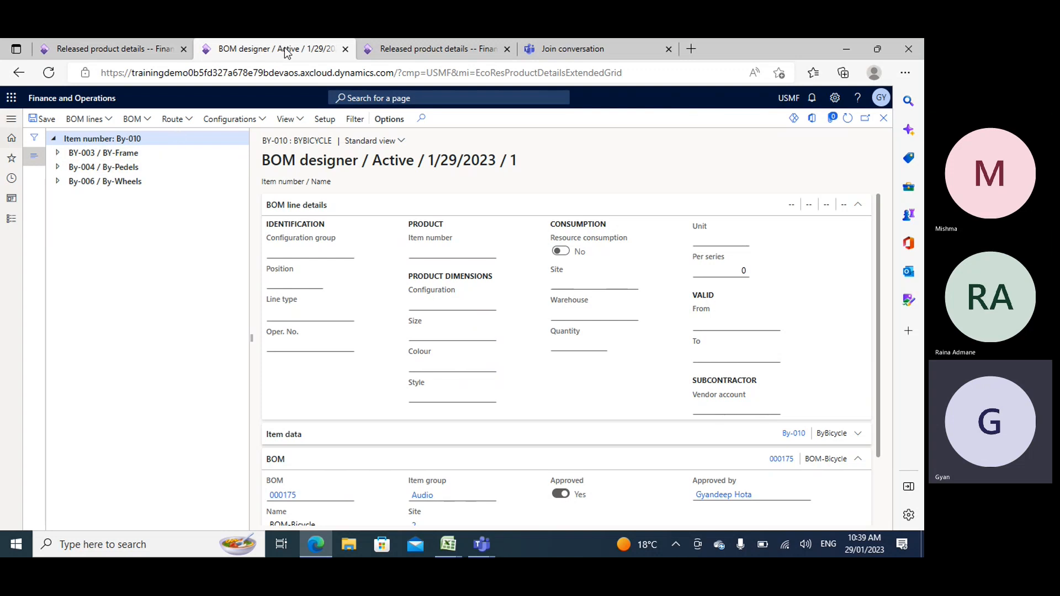
Switch to the Book2 workbook in Excel and review the discrete manufacturing and BOM- Bicycle notes on Sheet1.
click(450, 544)
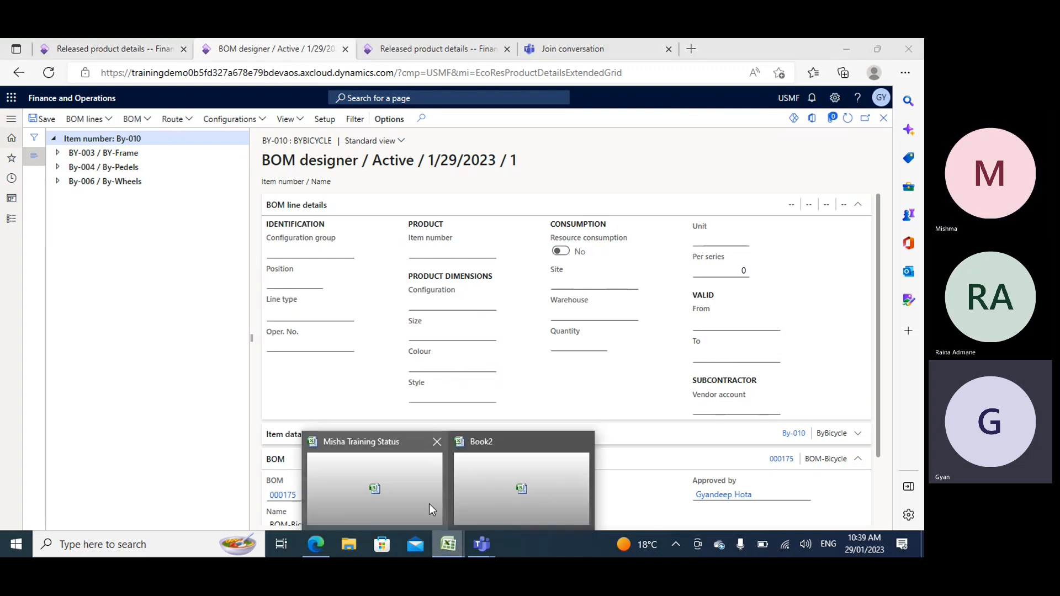
click(492, 471)
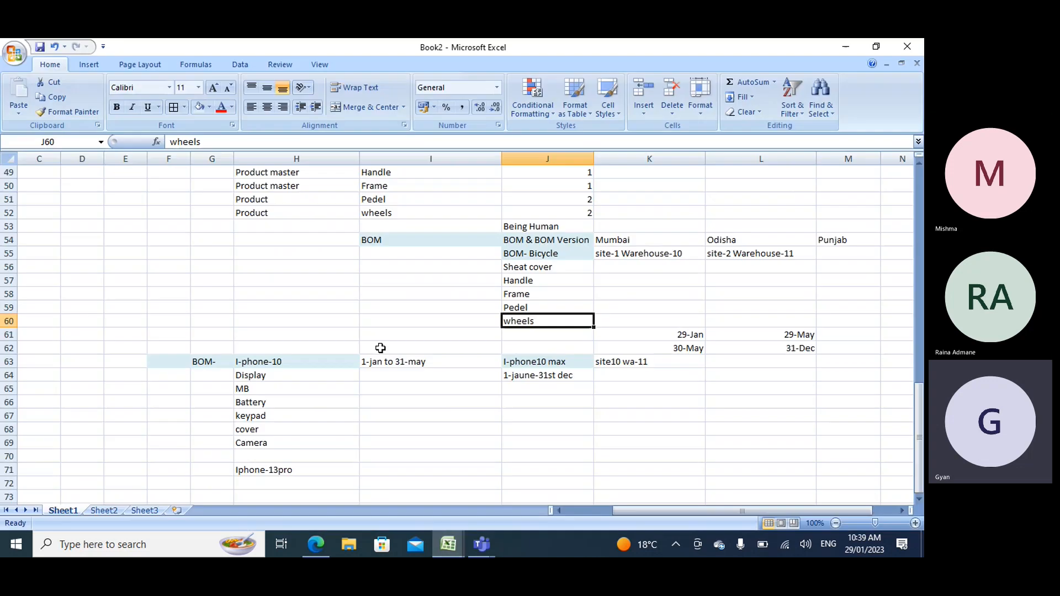
scroll(380, 348, up, 8)
scroll(383, 317, up, 8)
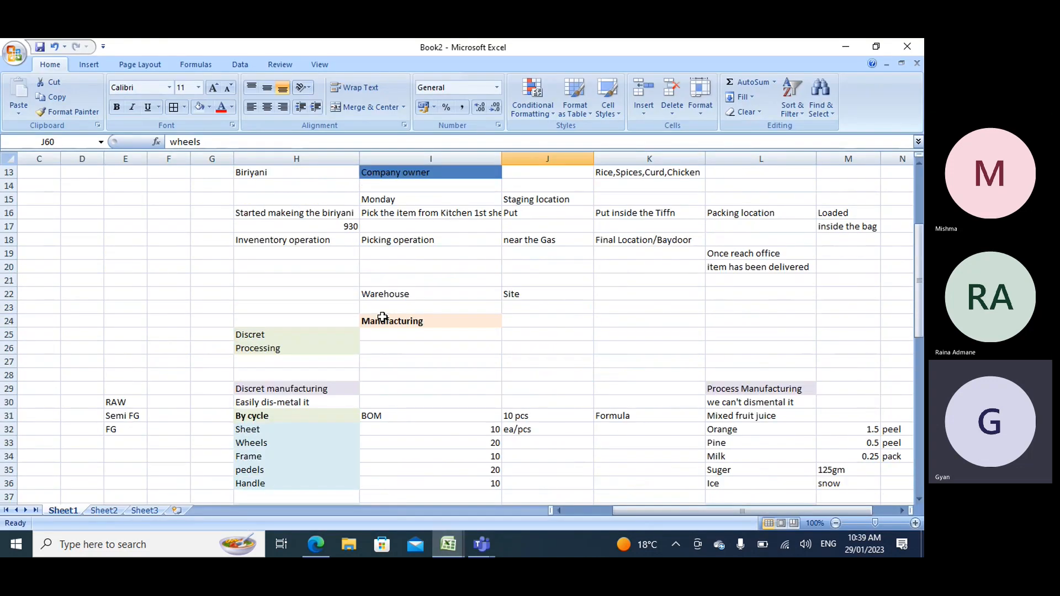
scroll(382, 317, down, 6)
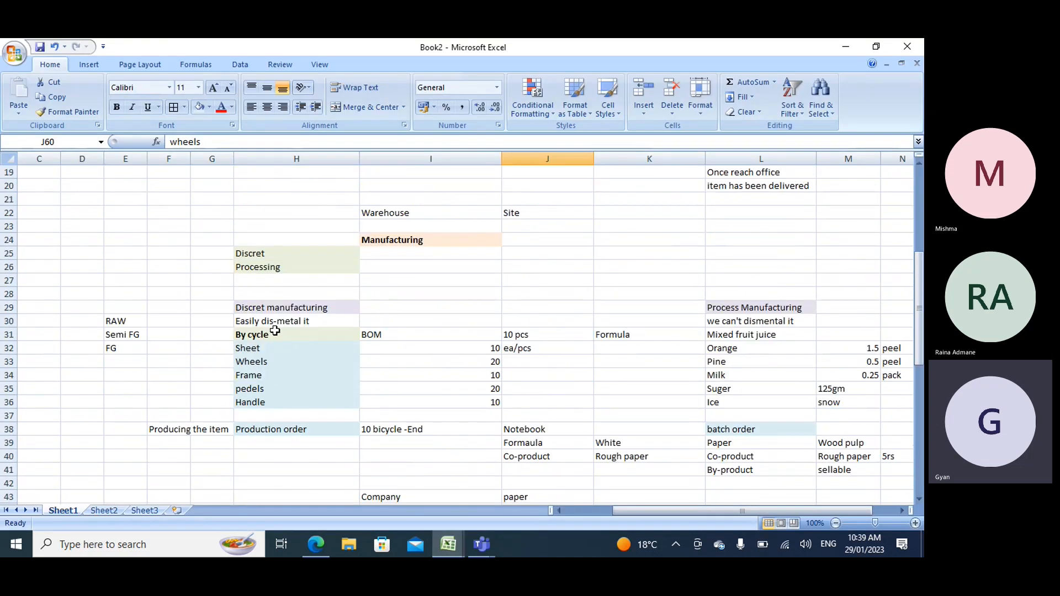
scroll(303, 353, down, 1)
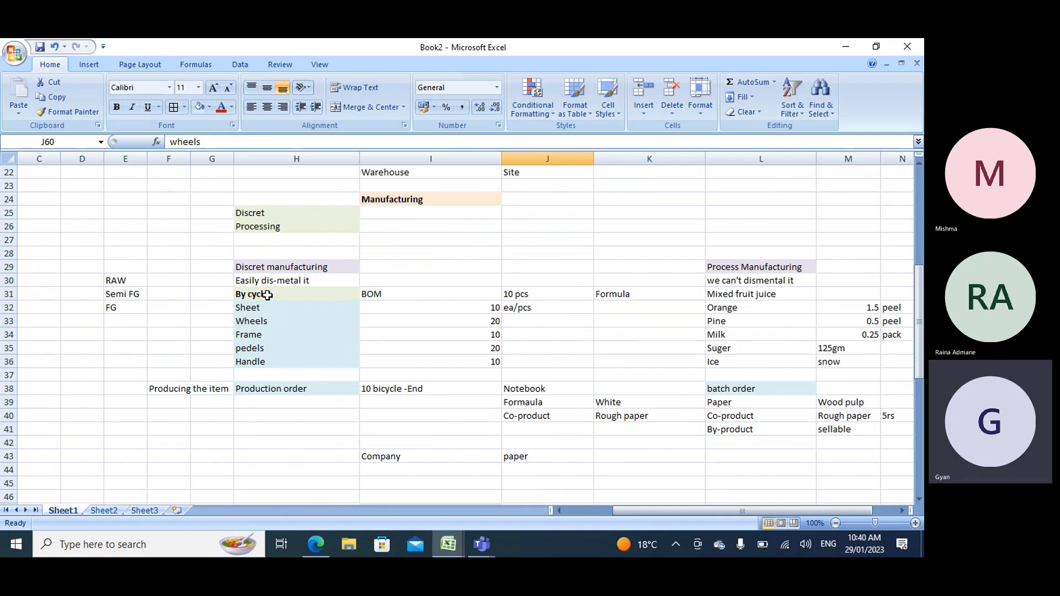
scroll(276, 287, down, 1)
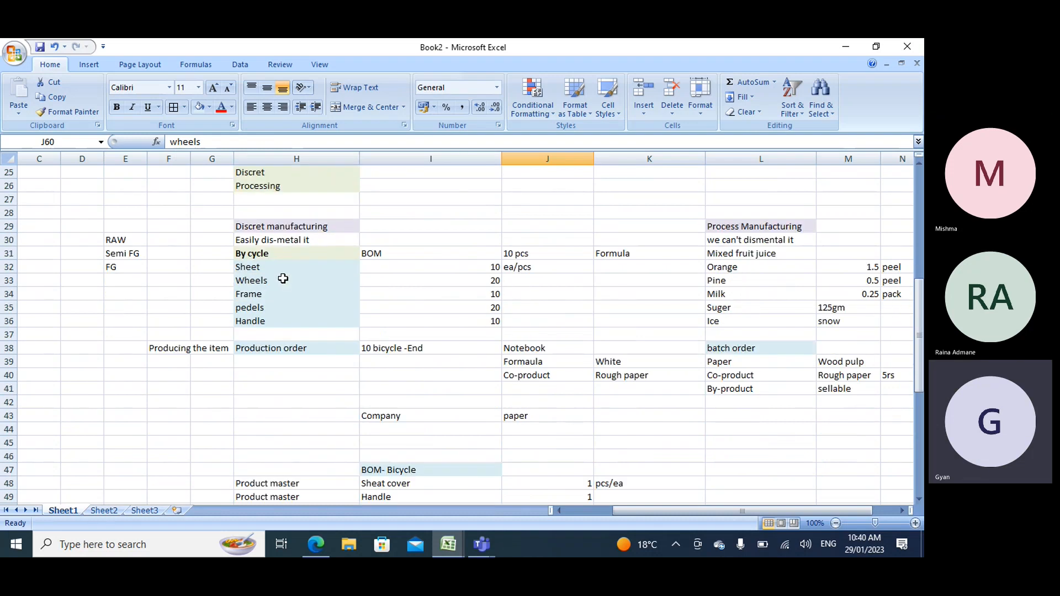
scroll(281, 253, down, 2)
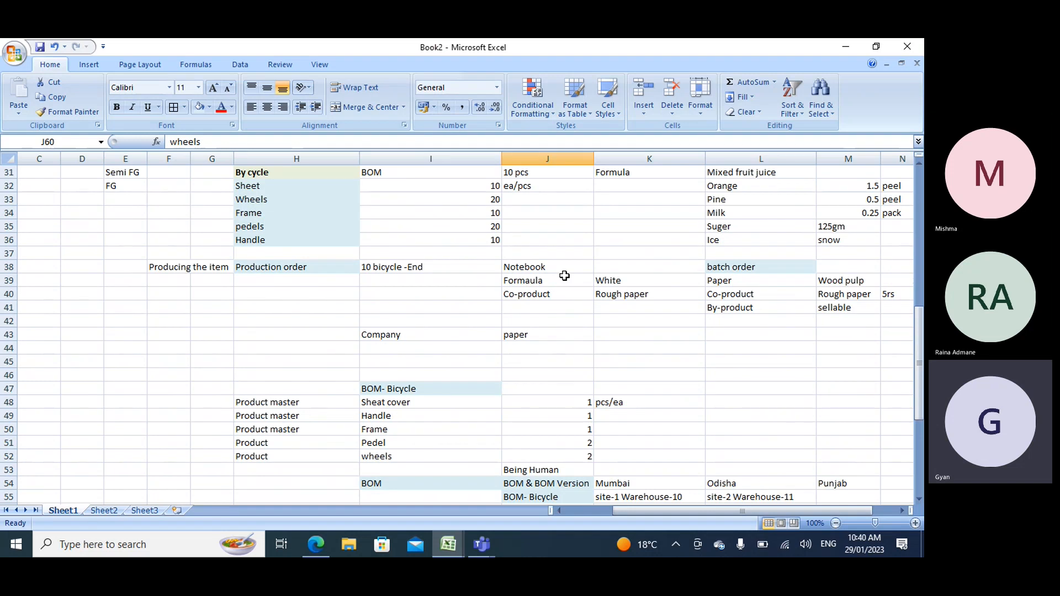
Switch back to Finance and Operations in Edge, close the BOM designer and open the BOM versions of item By-010.
click(326, 548)
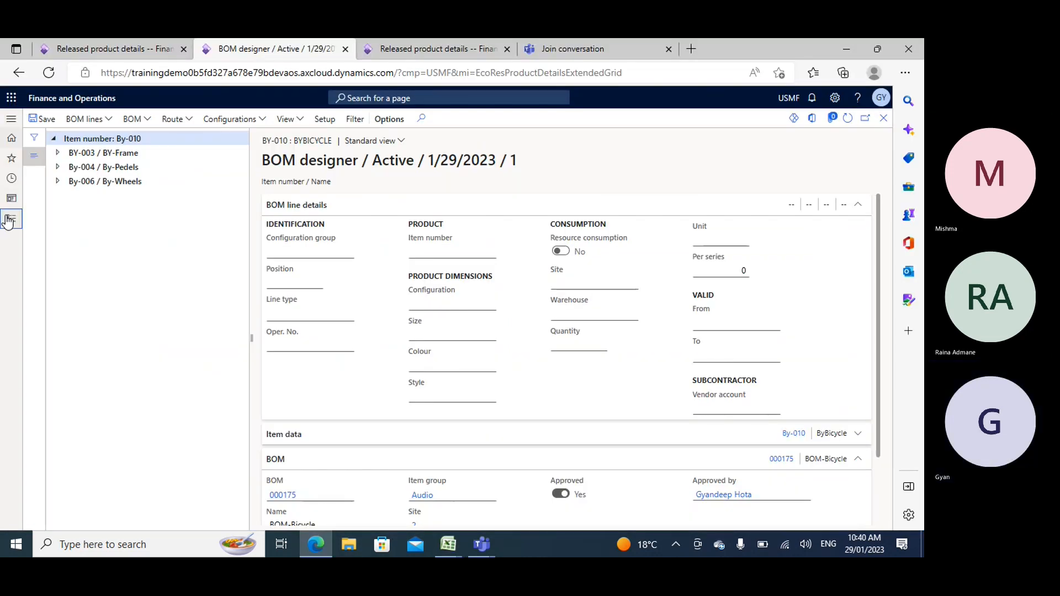
click(10, 218)
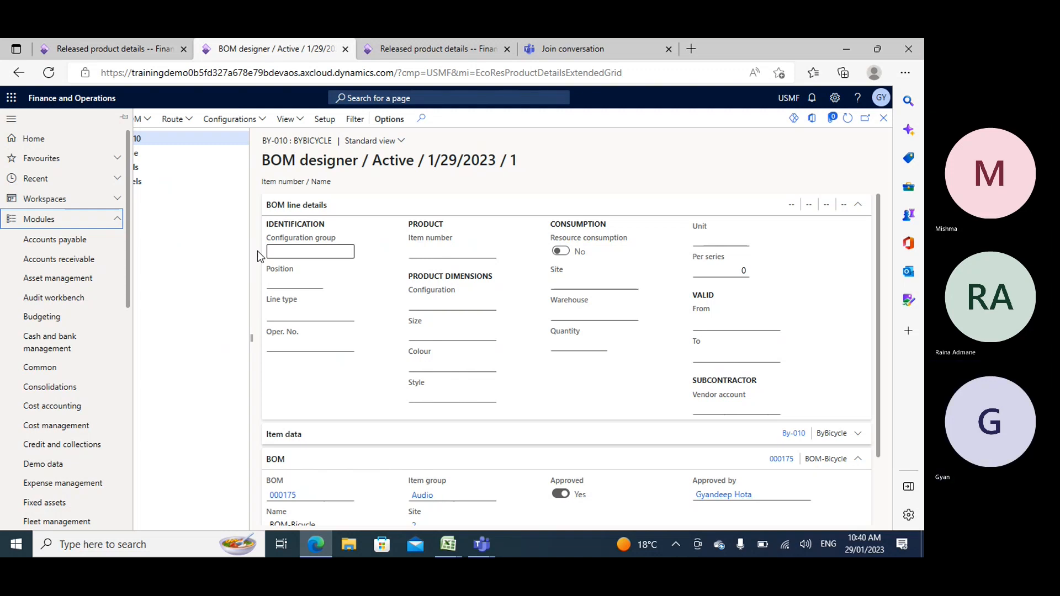
click(386, 216)
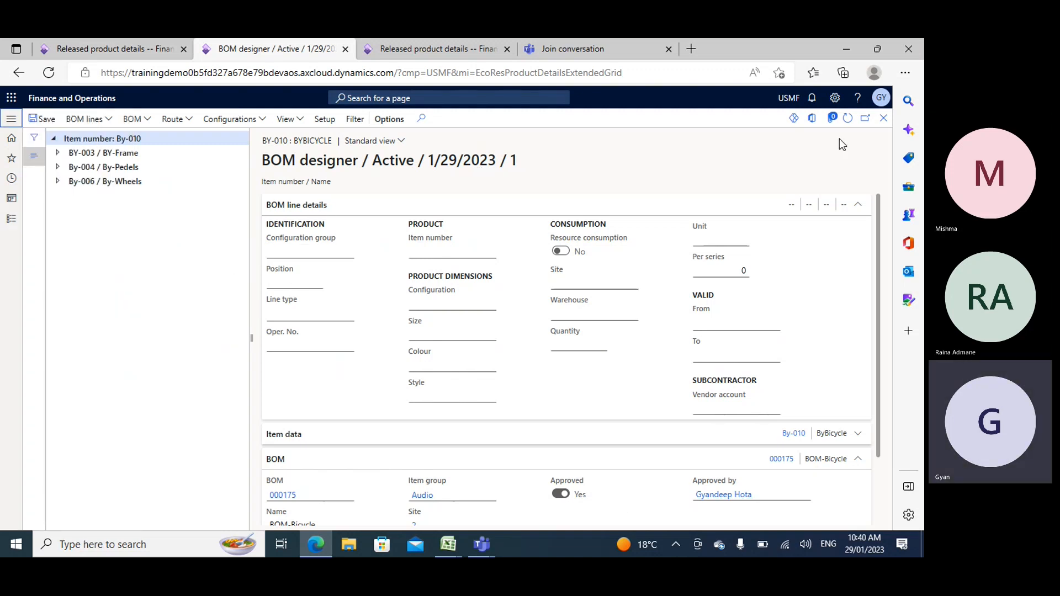
click(883, 120)
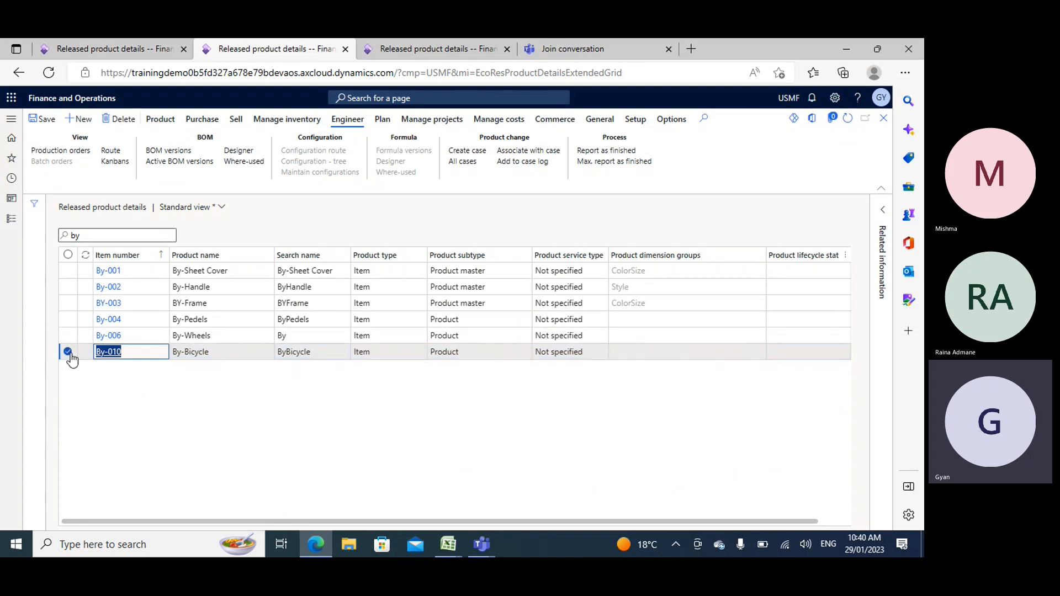
click(456, 239)
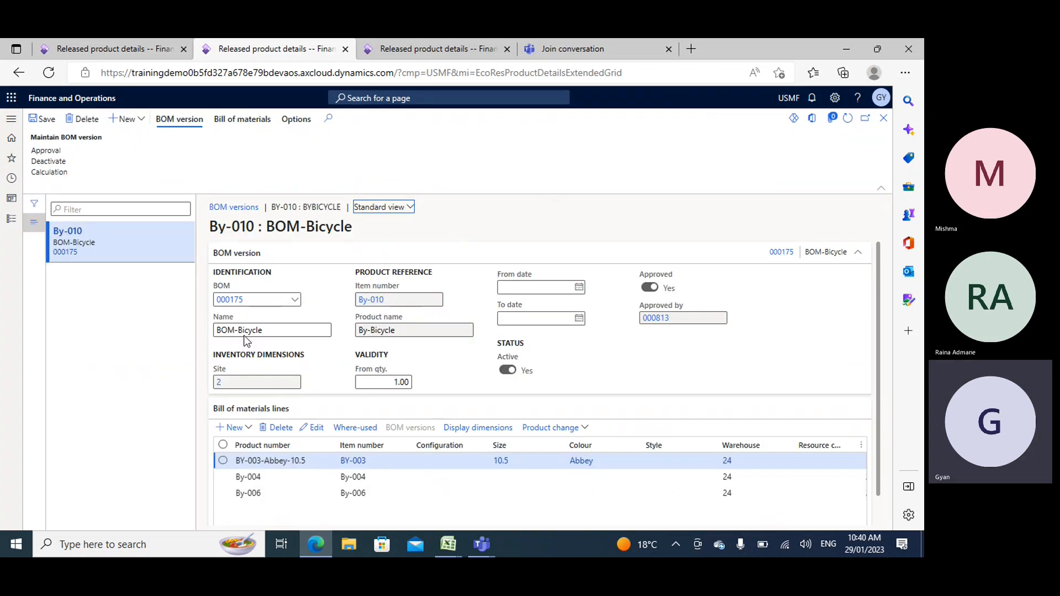
Review the product name of the BOM-Bicycle version and the quantities on its frame, pedals and wheels lines.
click(371, 333)
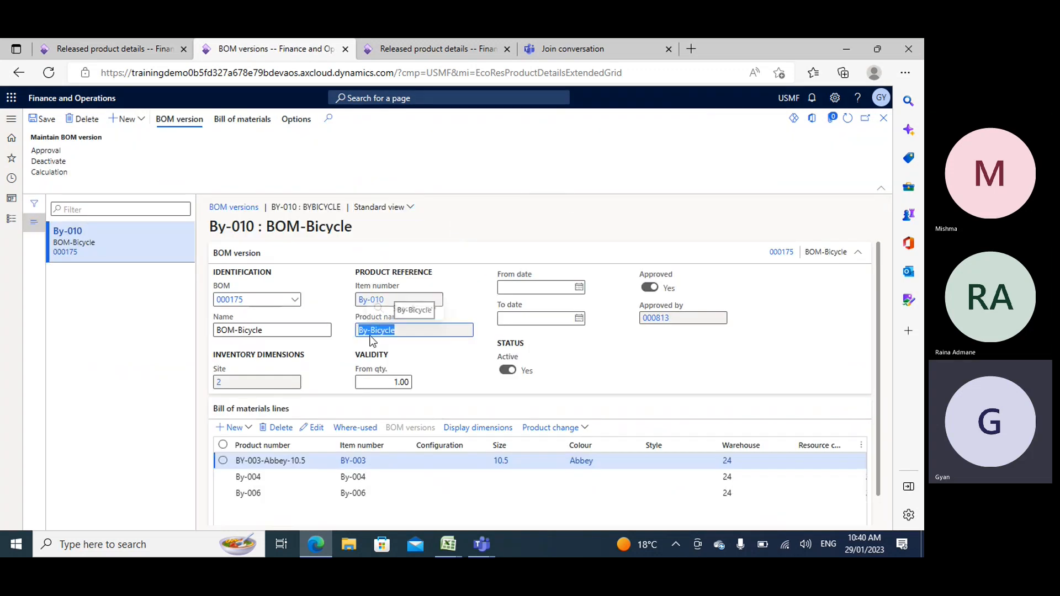
scroll(254, 450, down, 2)
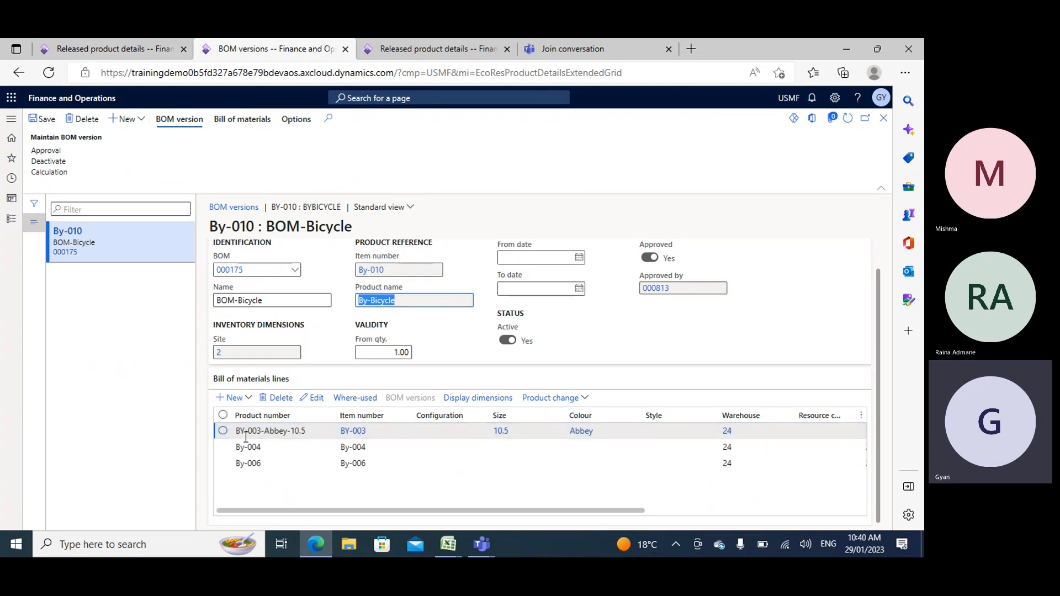
scroll(618, 511, right, 1)
scroll(747, 519, right, 5)
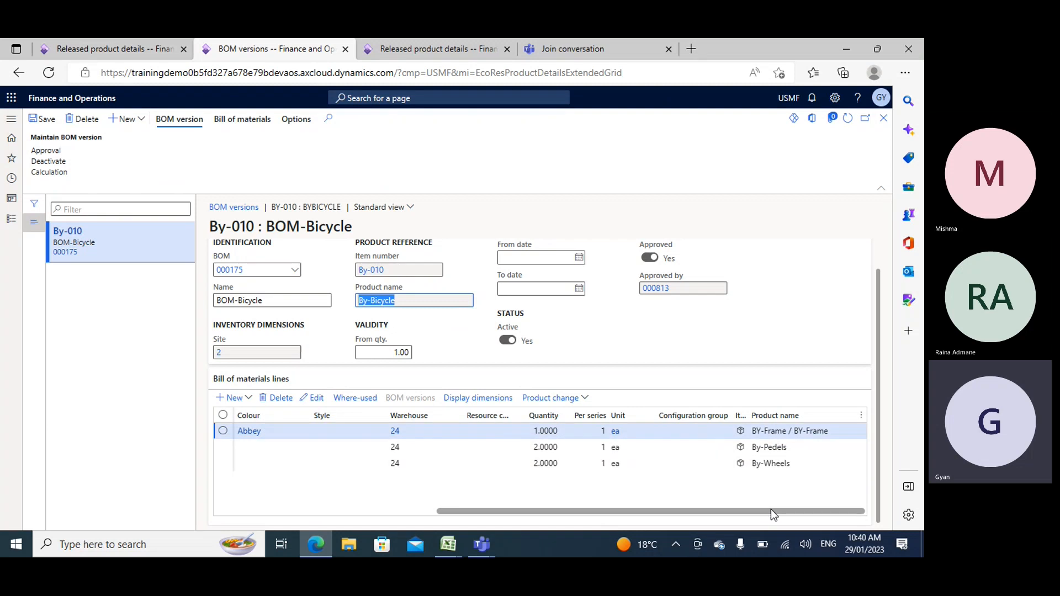
drag(771, 509, 727, 512)
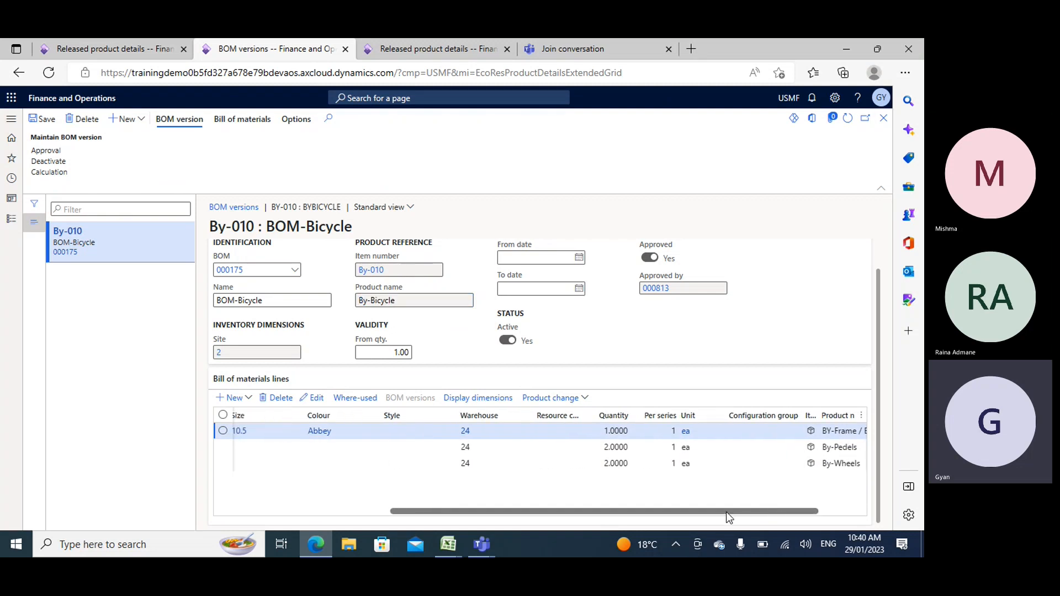
click(625, 431)
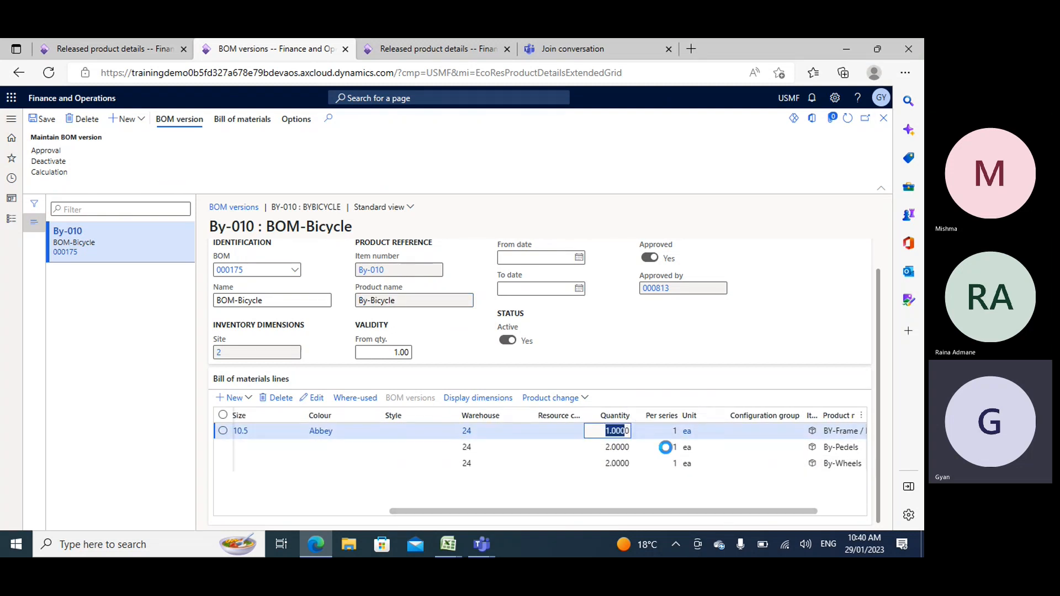
click(616, 447)
drag(606, 446, 629, 463)
click(660, 460)
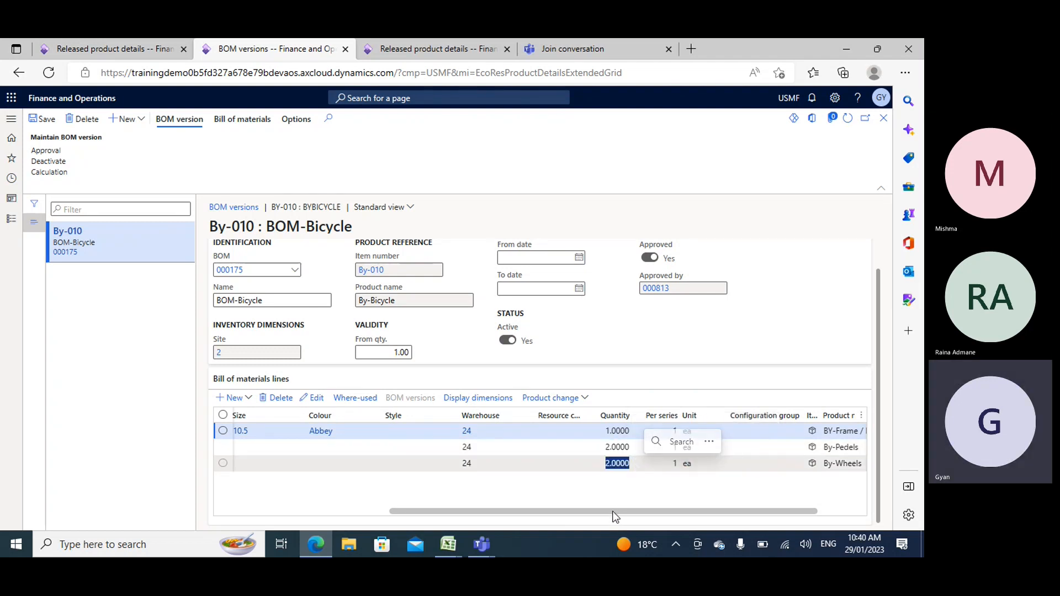
Compare the per series value with the quantity on each frame, pedals and wheels line of BOM-Bicycle.
drag(611, 512, 343, 499)
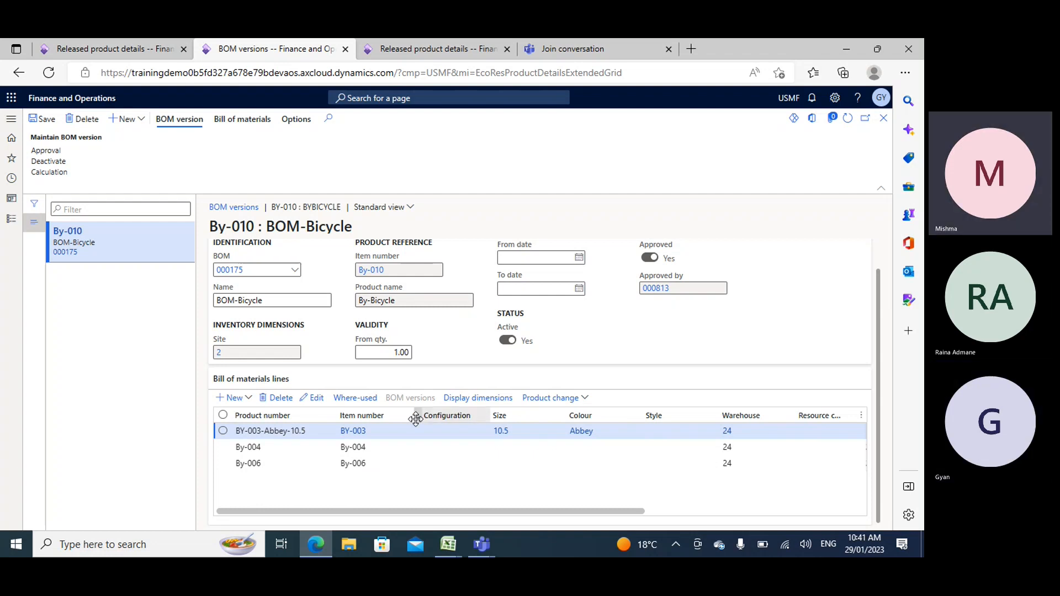
drag(536, 509, 783, 529)
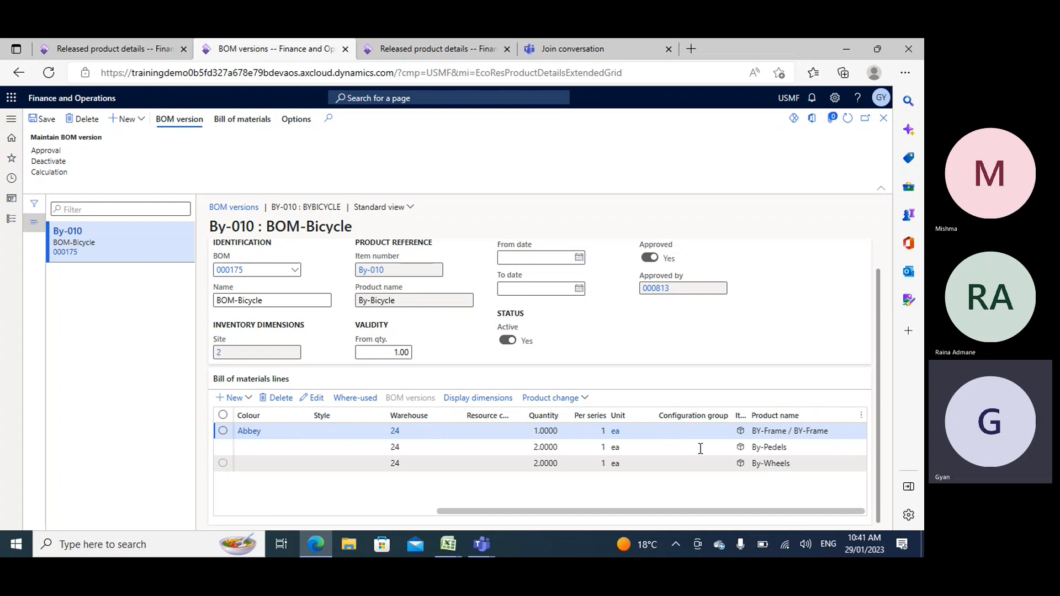
click(603, 431)
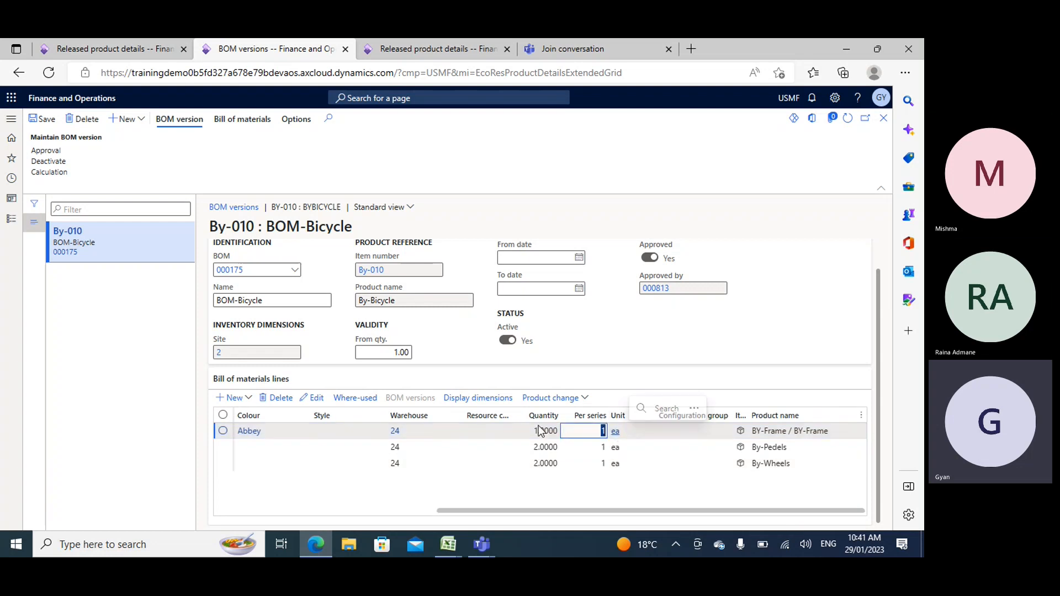
drag(527, 431, 551, 432)
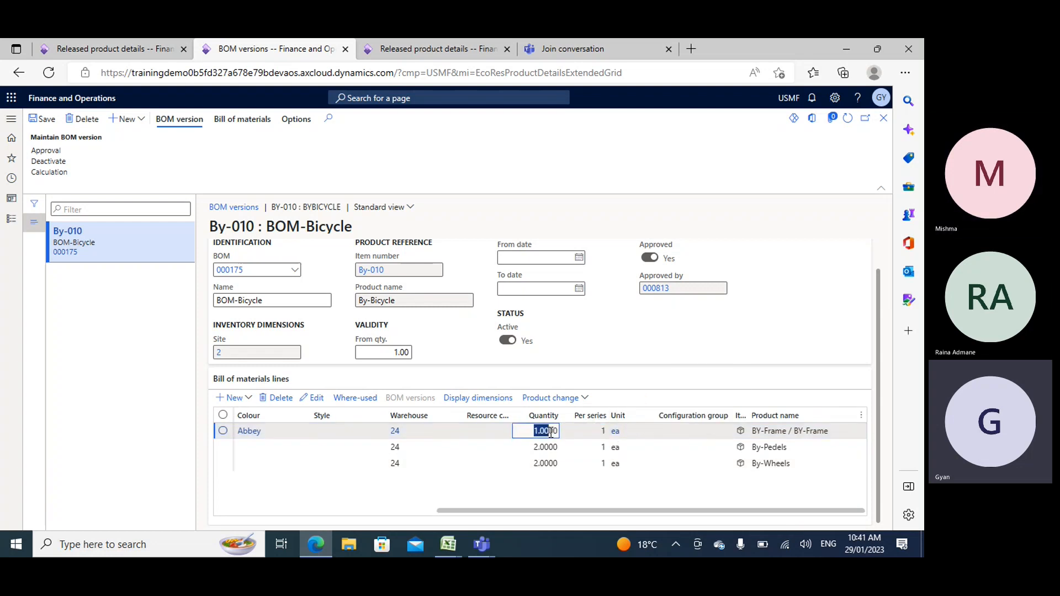
click(603, 447)
drag(534, 448, 546, 449)
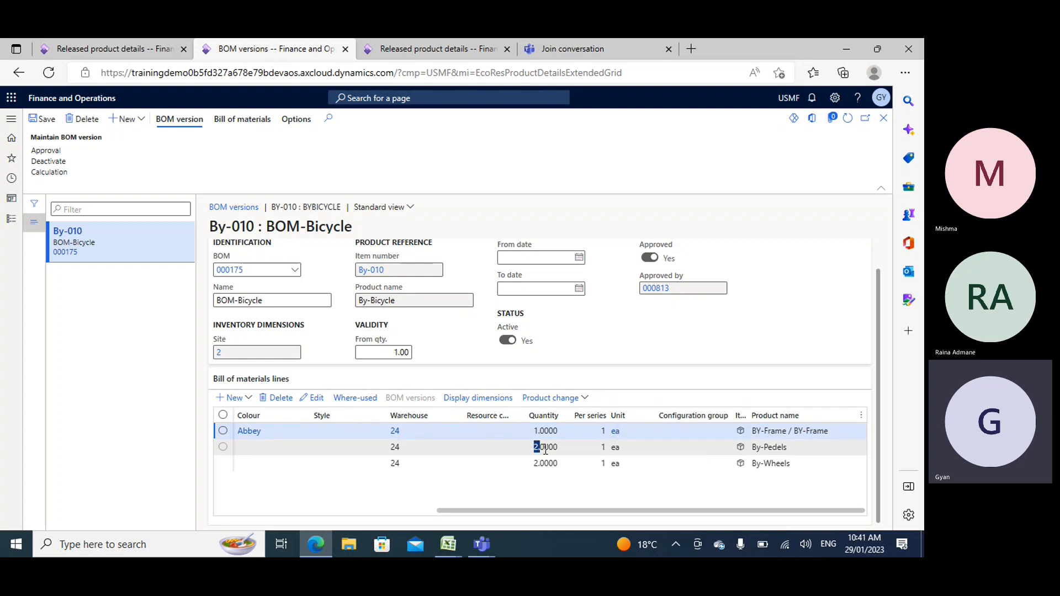
click(602, 464)
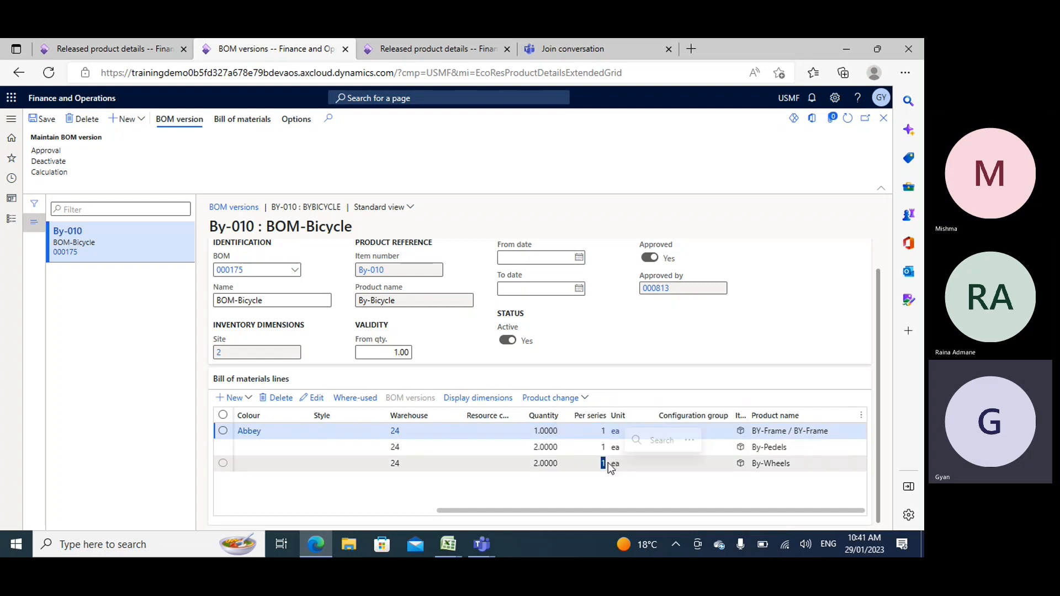
click(531, 465)
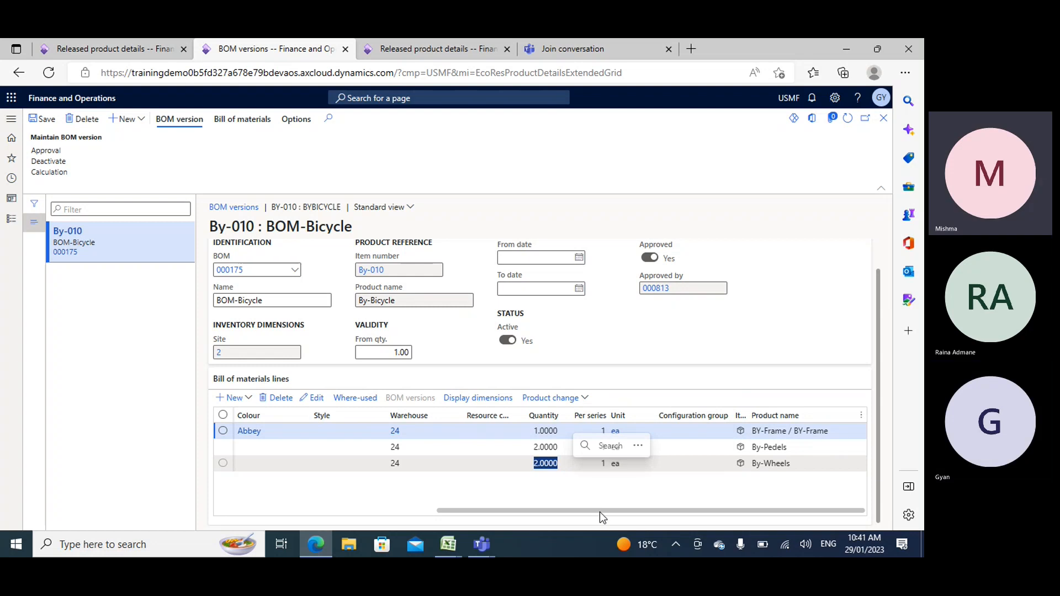
drag(592, 513, 325, 486)
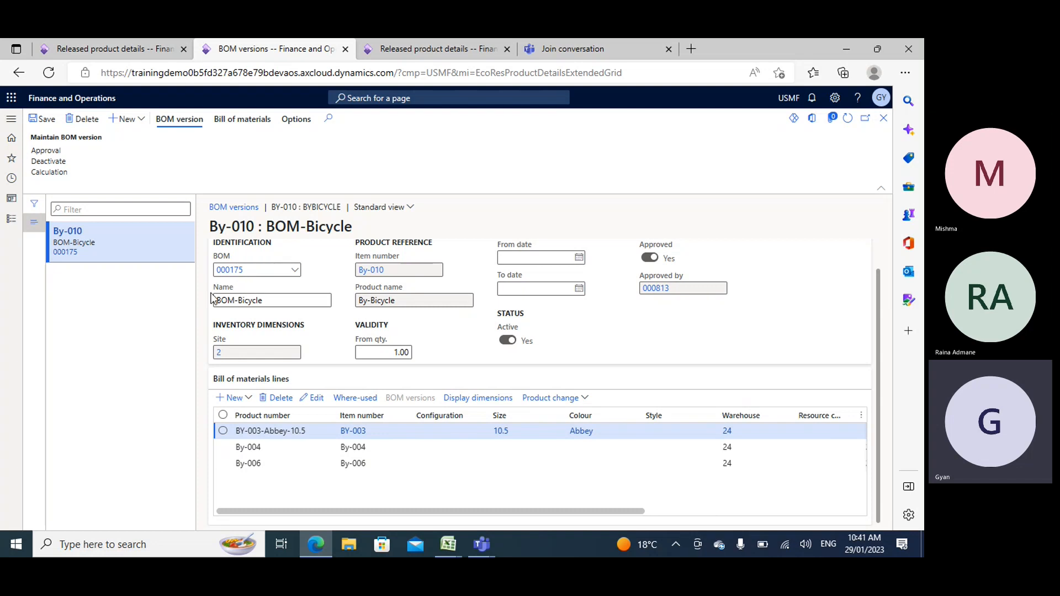
Close and reopen the By-010 BOM version, and check its product name, site and the warehouse and product names of its lines.
click(884, 120)
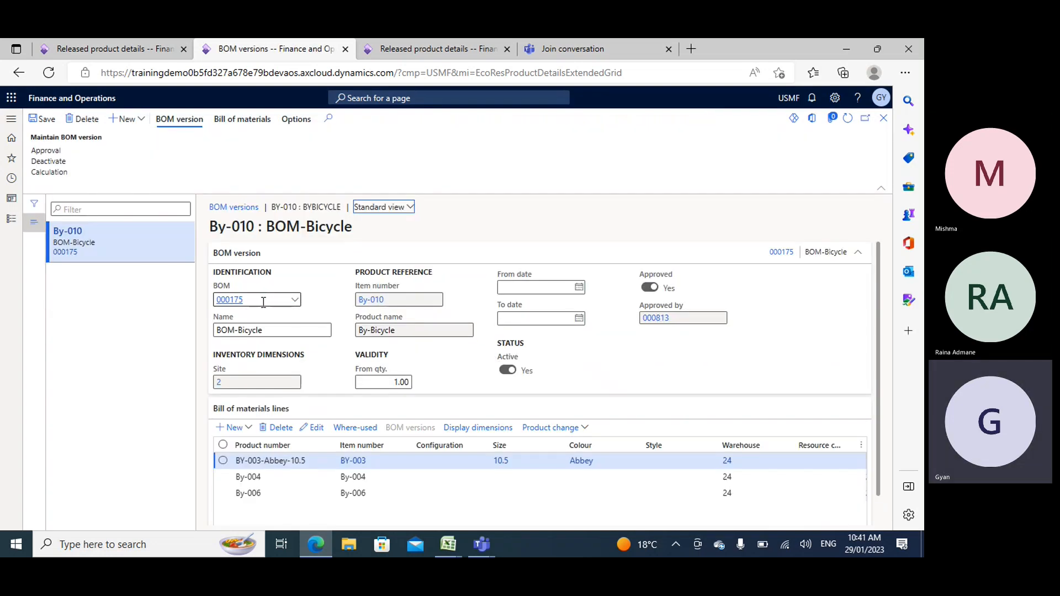
click(393, 330)
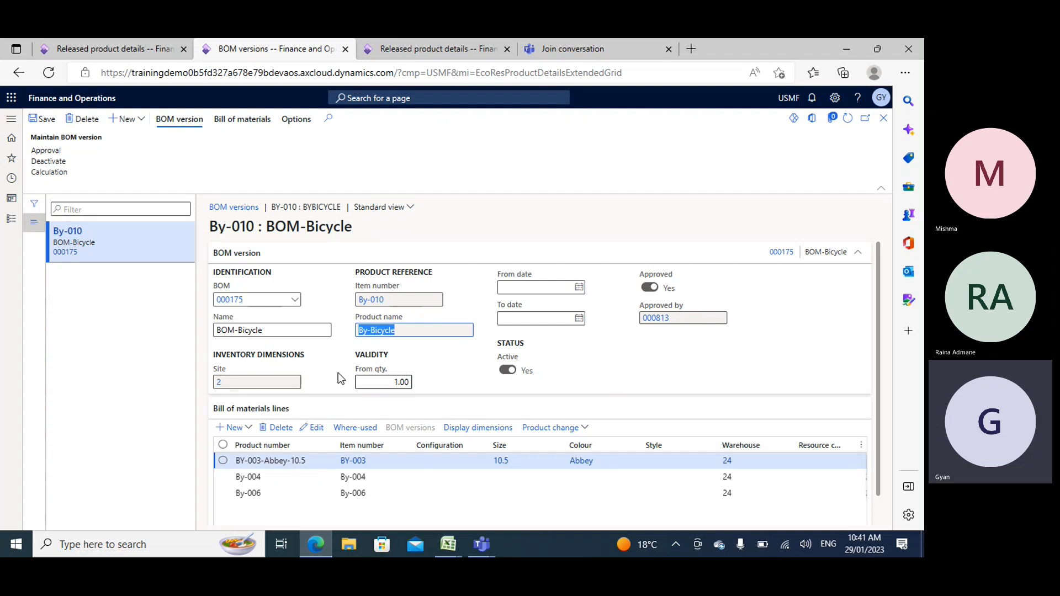
scroll(376, 371, down, 1)
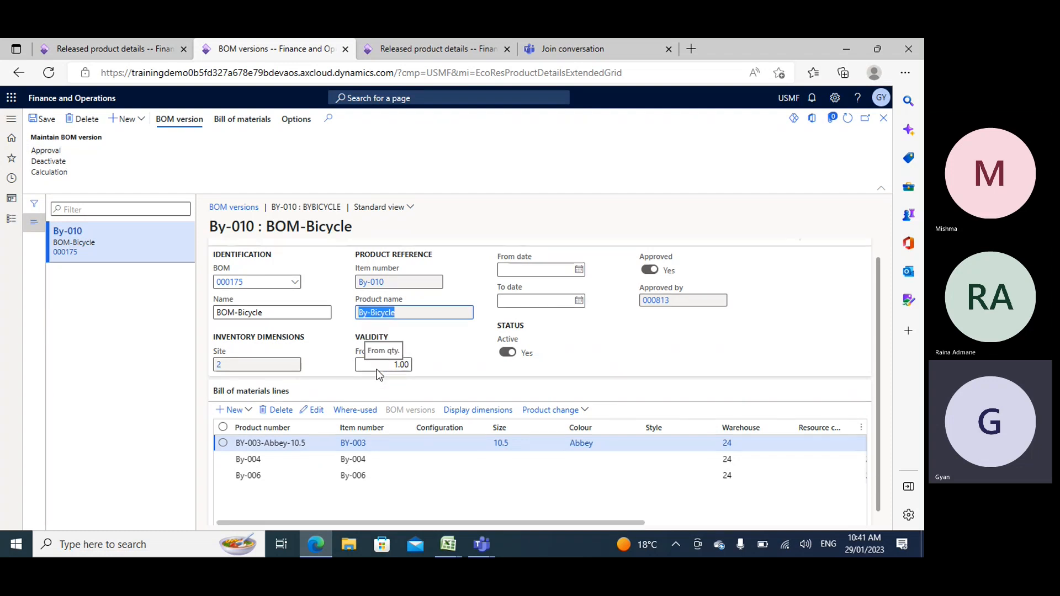
click(239, 357)
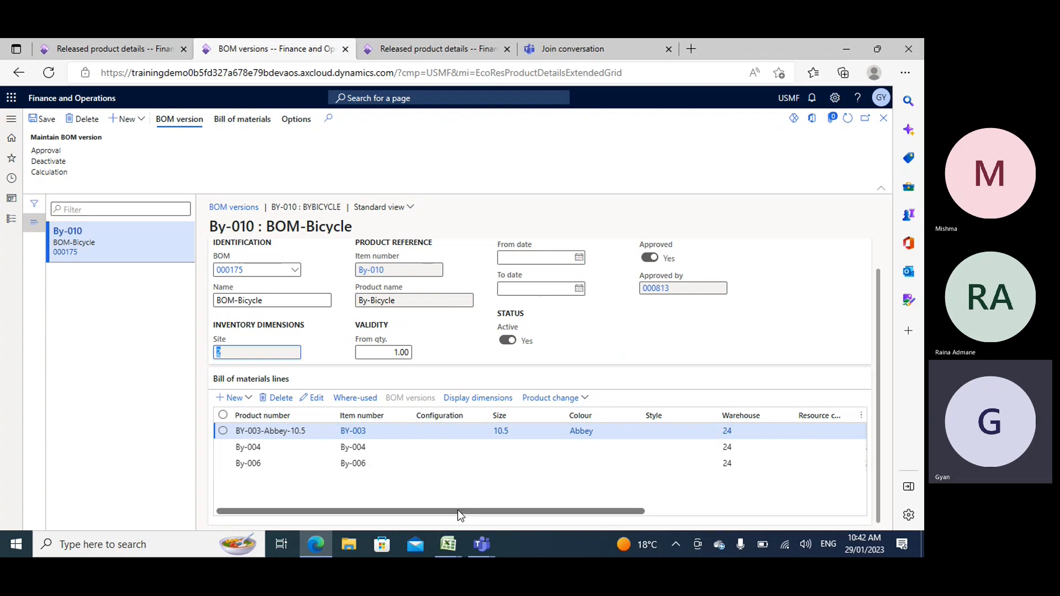
drag(458, 509, 542, 510)
click(604, 432)
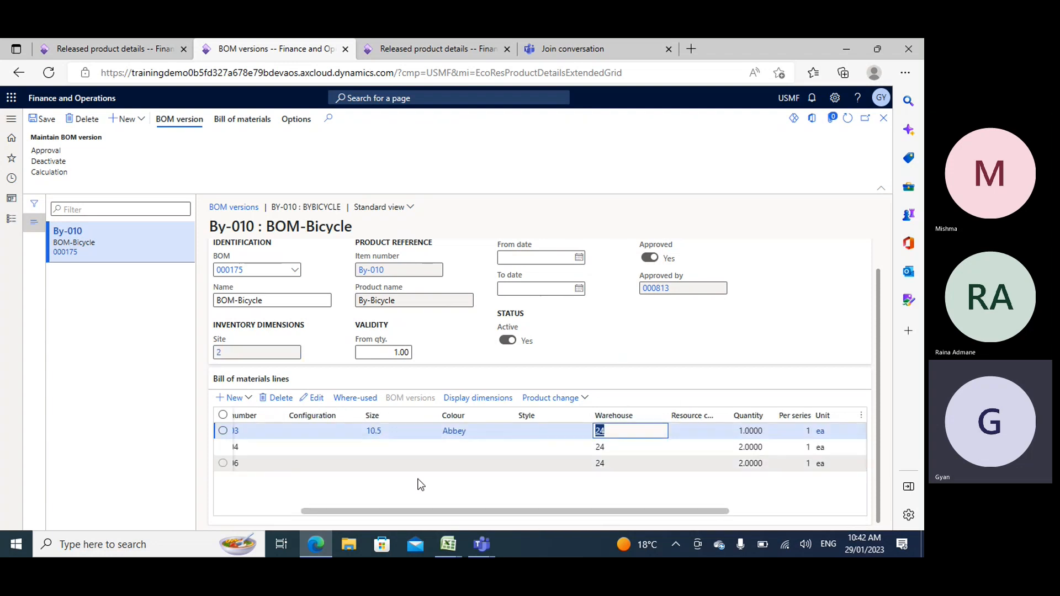
drag(441, 512, 581, 519)
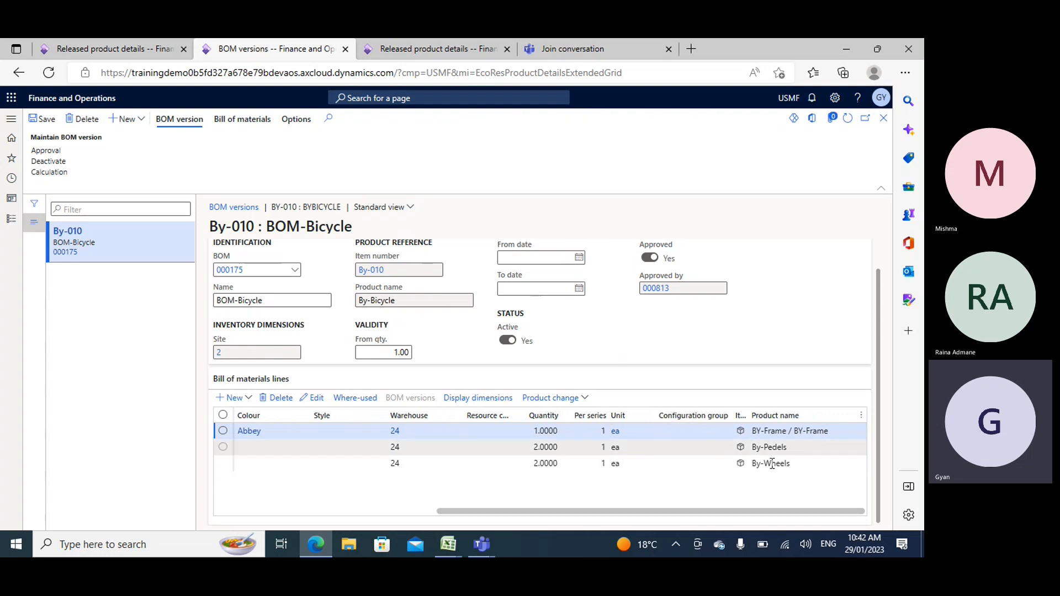
click(417, 48)
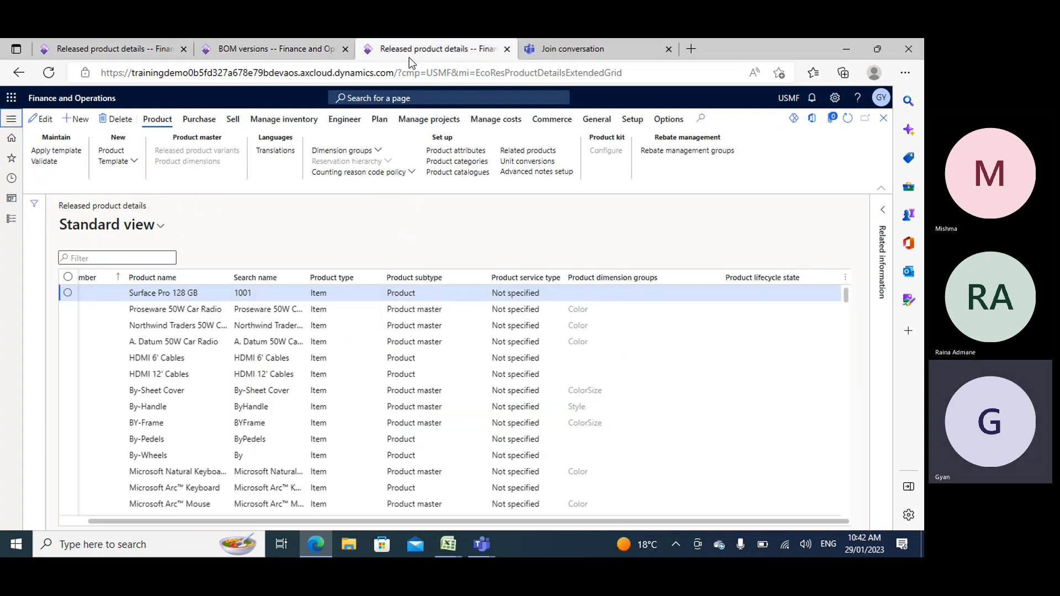
click(11, 221)
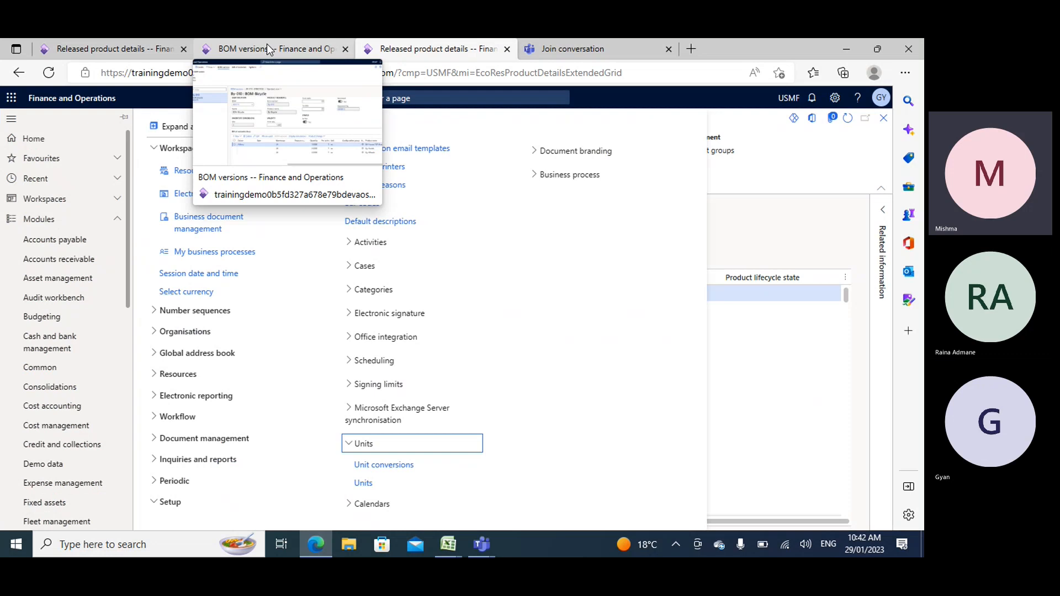
click(267, 45)
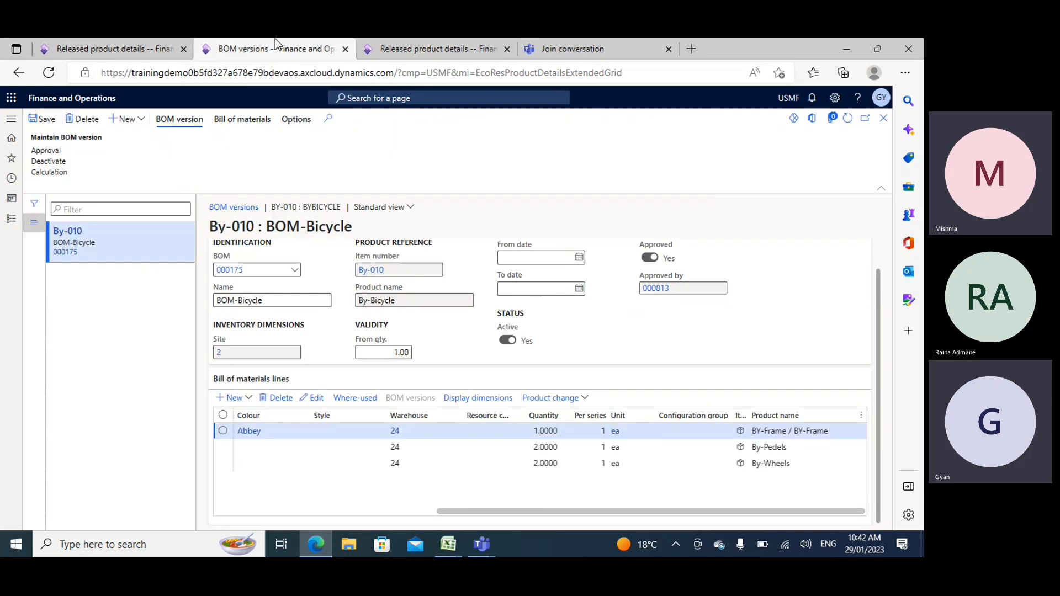
Check the from quantity of the By-010 BOM version and the frame line's per series value there and in the BOM-Bicycle bill of materials.
click(386, 353)
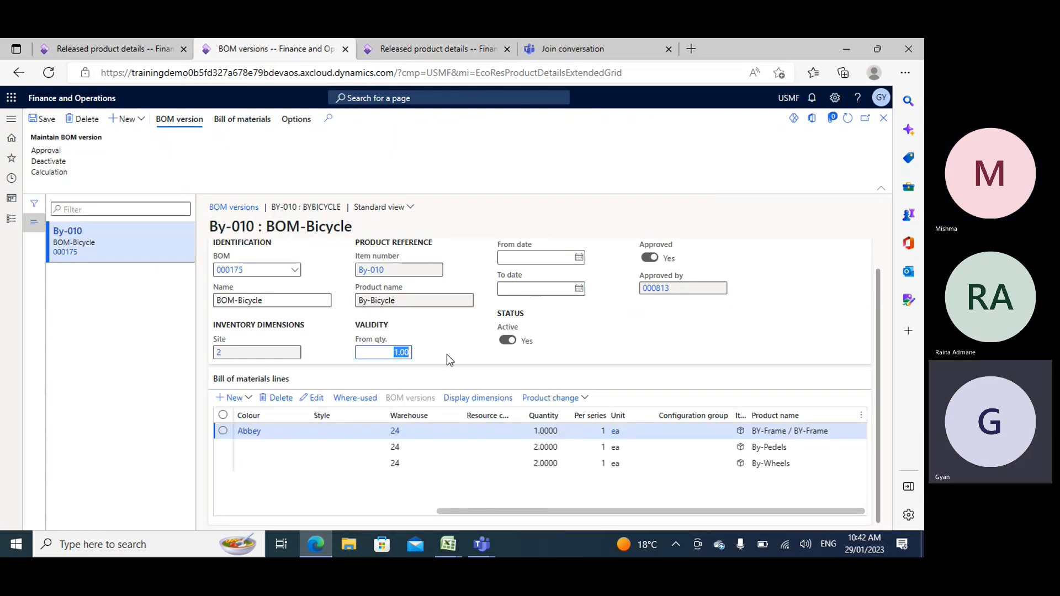
mouse_move(455, 442)
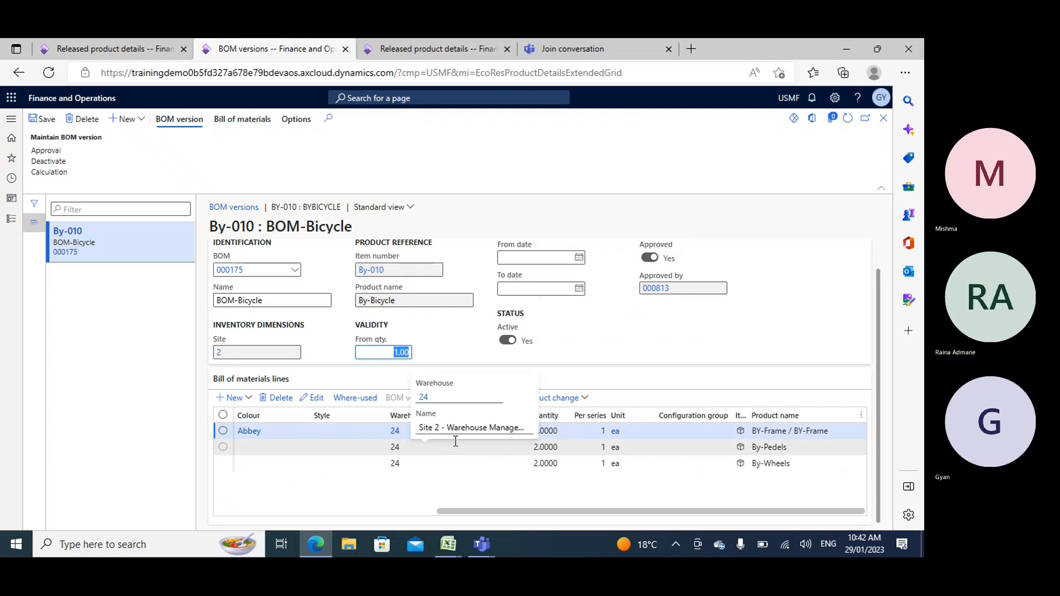
click(586, 432)
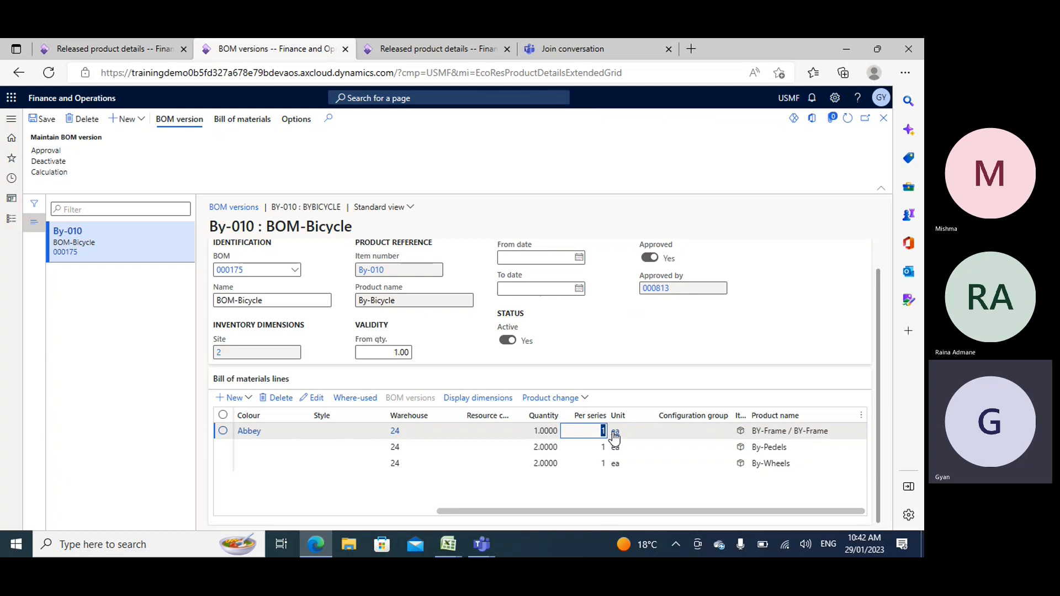
click(230, 272)
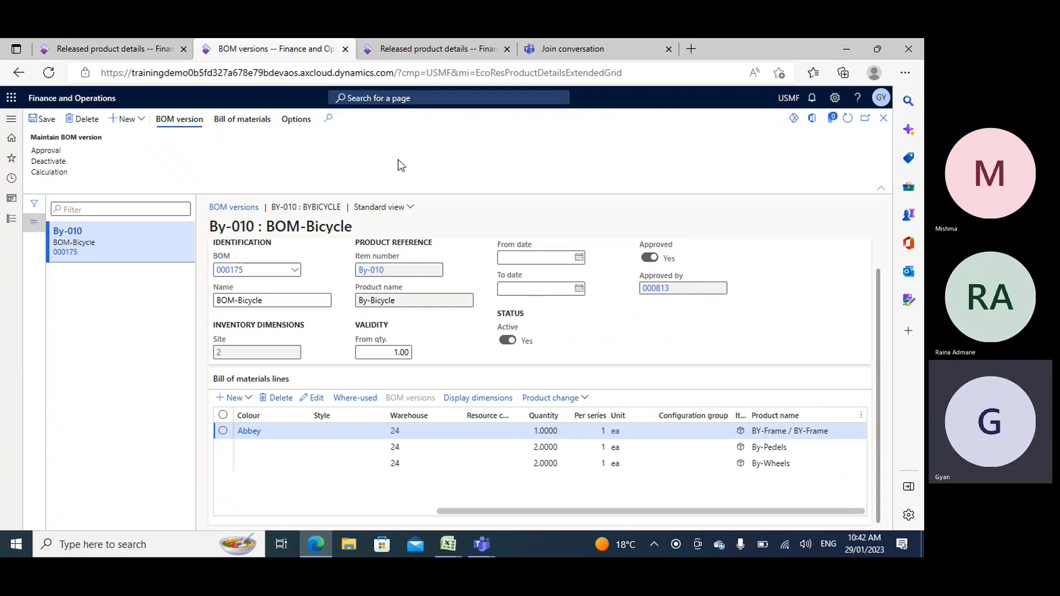
click(230, 269)
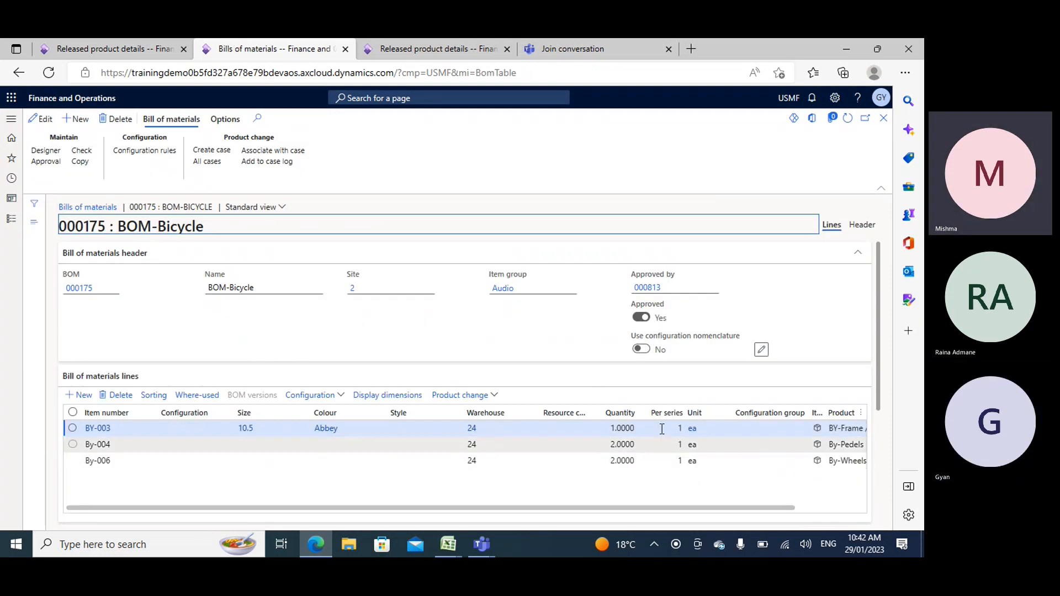
click(683, 429)
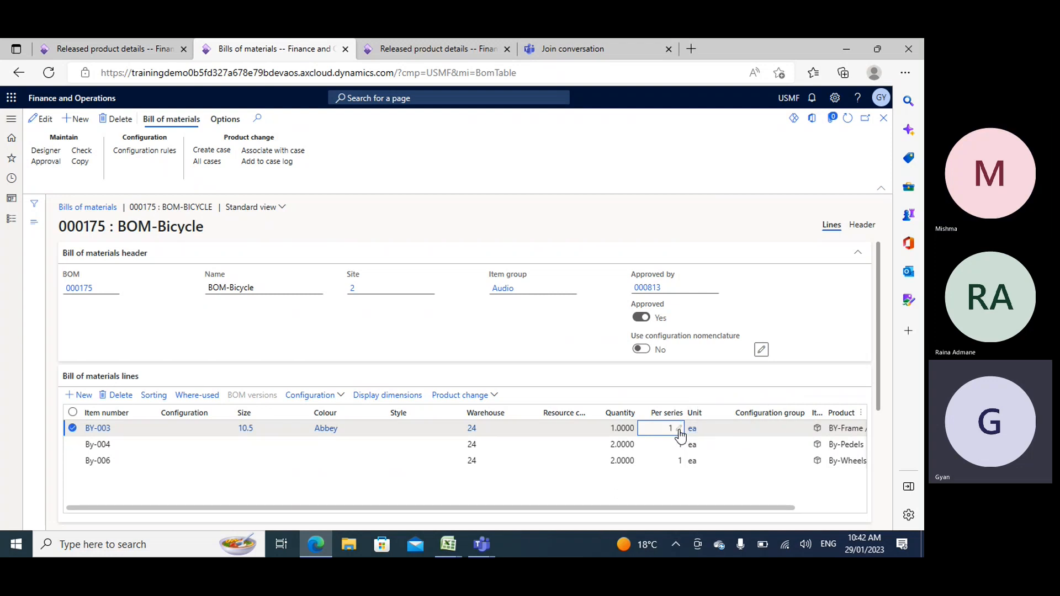
click(672, 436)
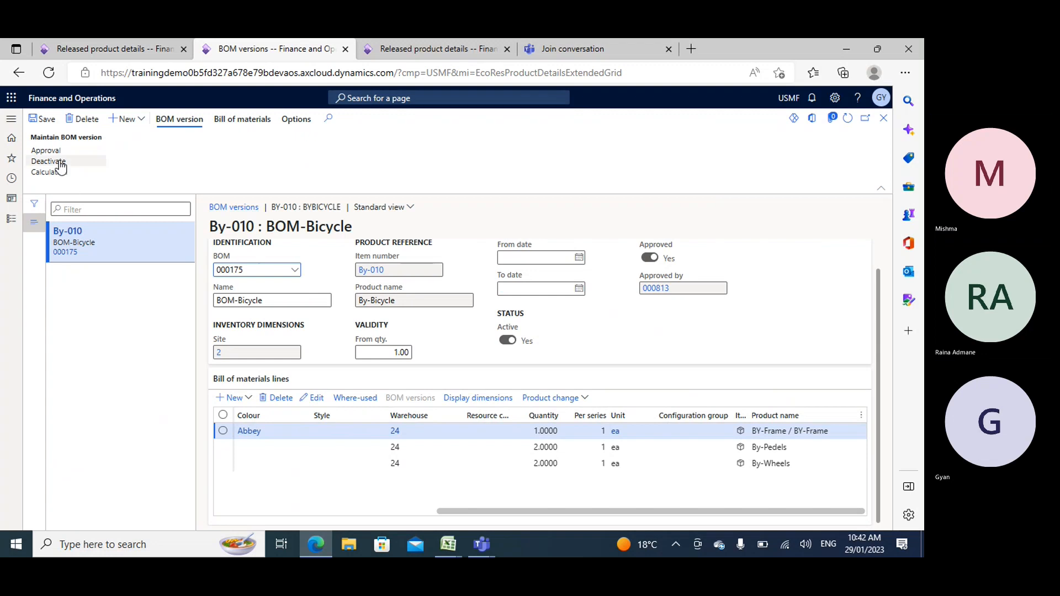
Deactivate the BOM-Bicycle version of item By-010 and remove the version's approval.
click(59, 164)
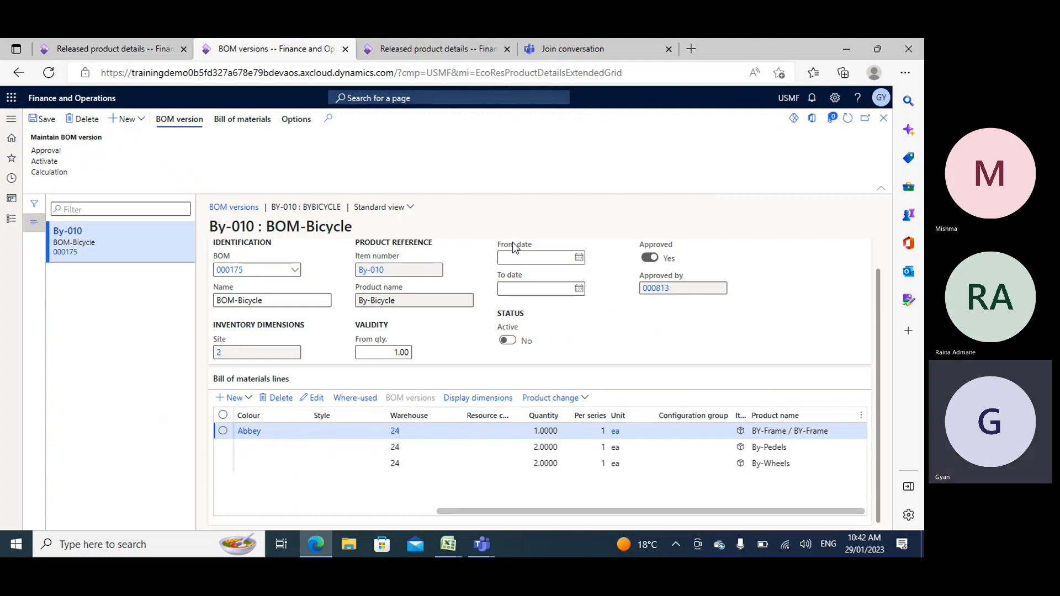
click(722, 238)
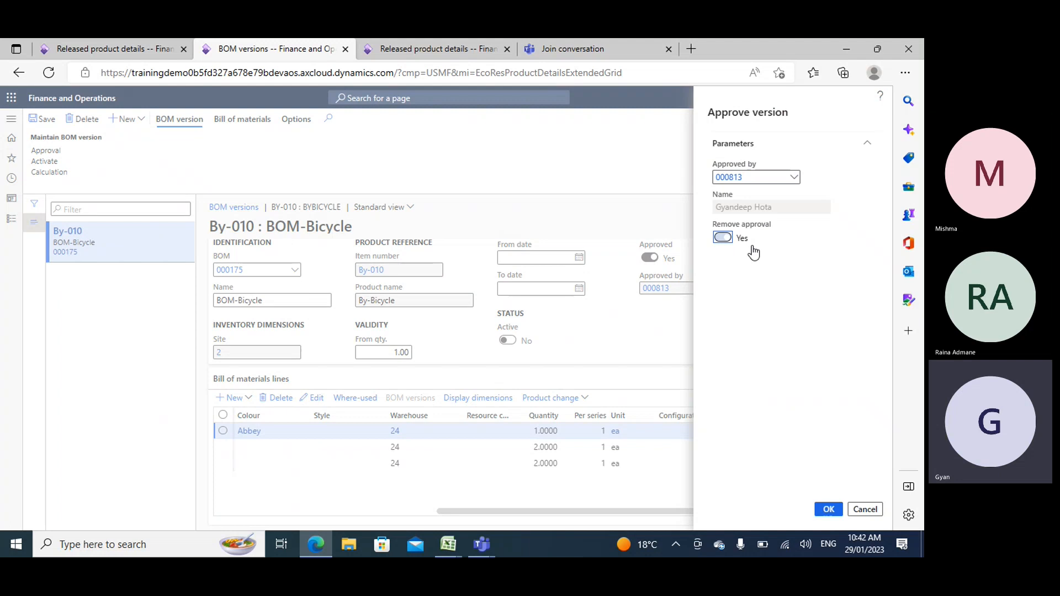
click(828, 509)
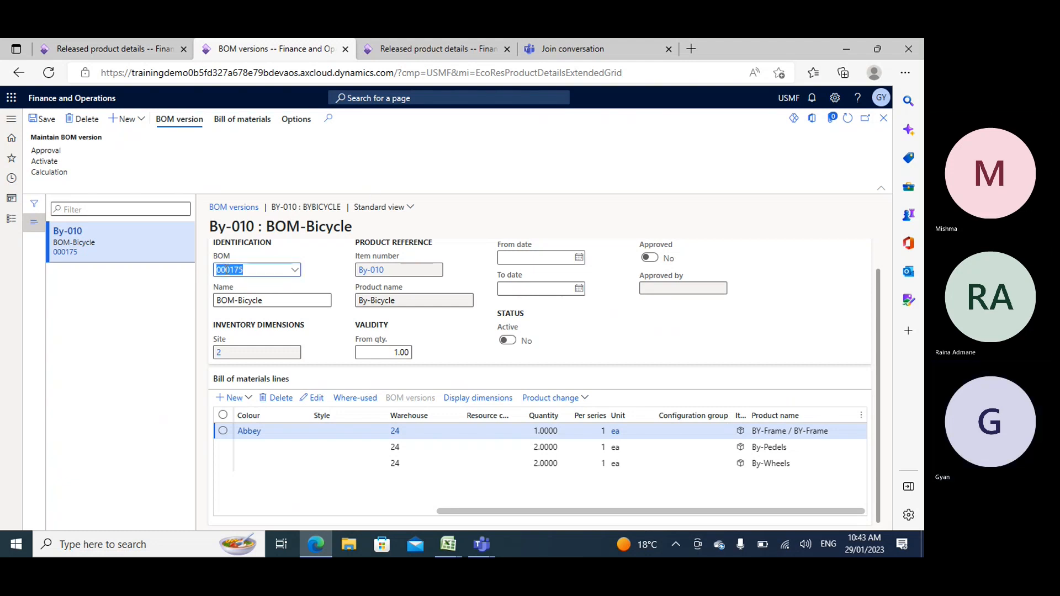
Open the details of the BOM-Bicycle bill of materials from the version, put it in edit mode and remove its approval.
right_click(298, 273)
click(322, 332)
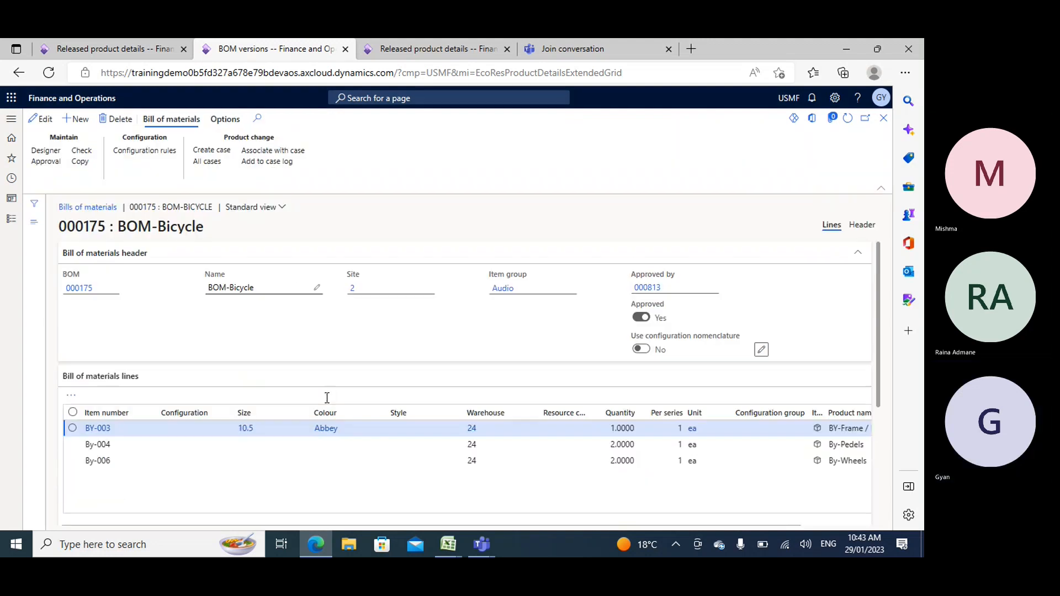
click(47, 119)
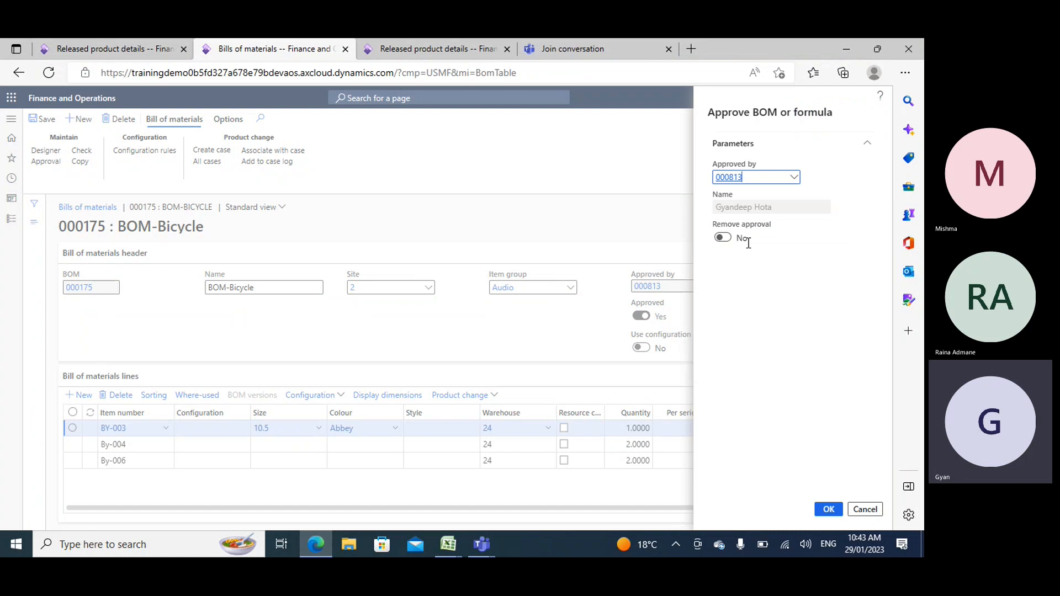
click(722, 238)
key(Return)
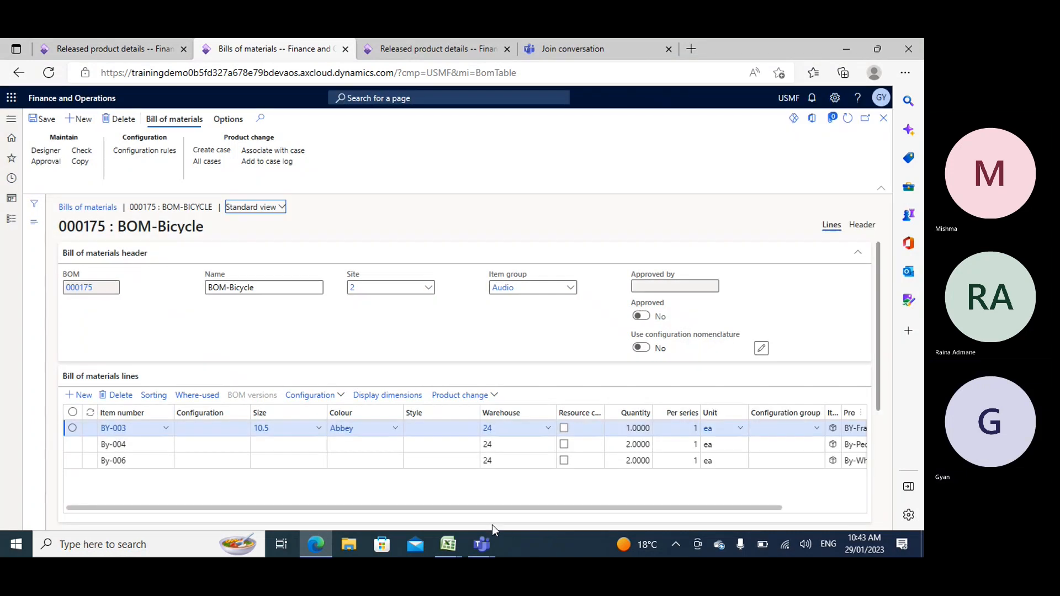
Change the per series value of the BY-003 line to 2 and set it back to 1.
click(695, 428)
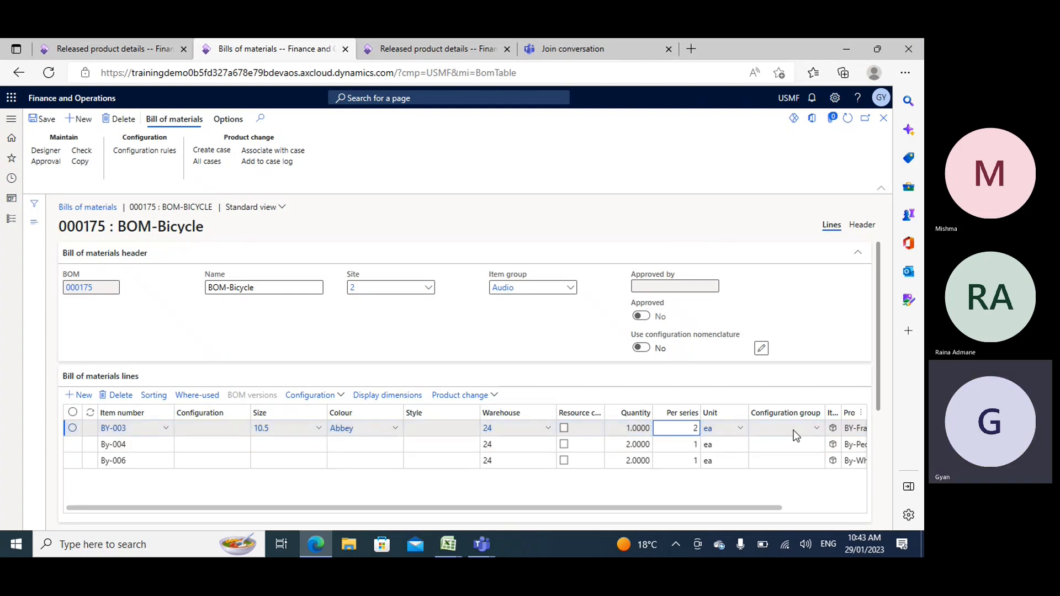
drag(691, 444, 762, 446)
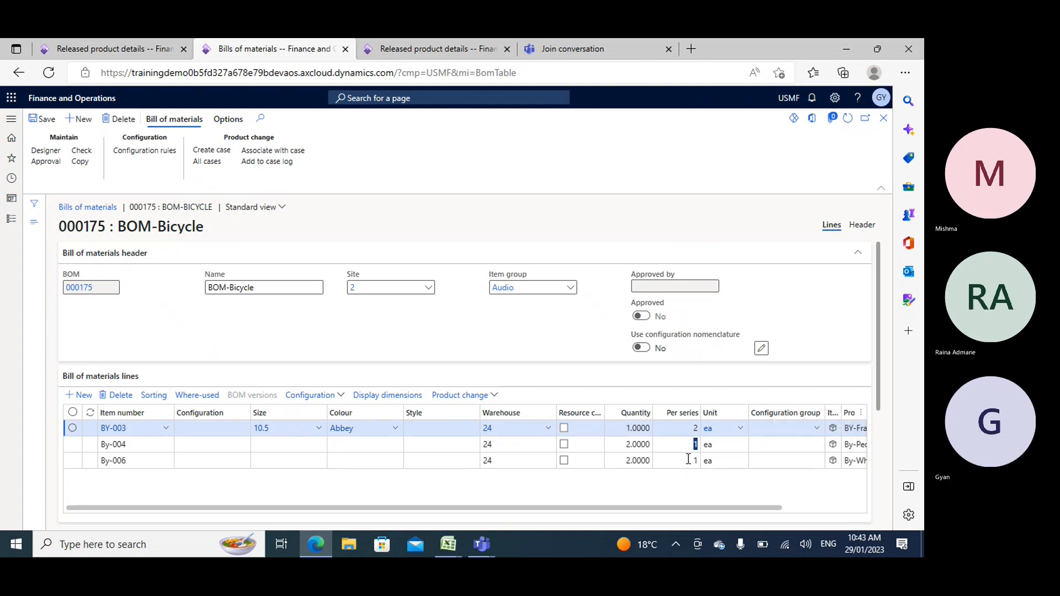
scroll(693, 436, down, 1)
click(693, 384)
text(1)
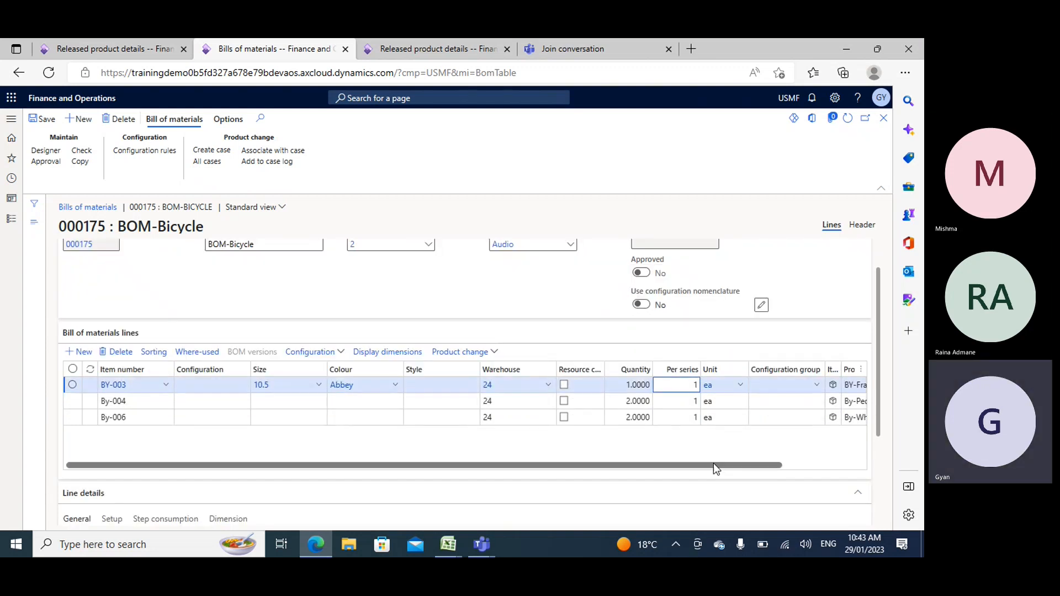
Reapprove the BOM-Bicycle bill of materials, and approve and activate its By-010 BOM version.
drag(714, 464, 363, 442)
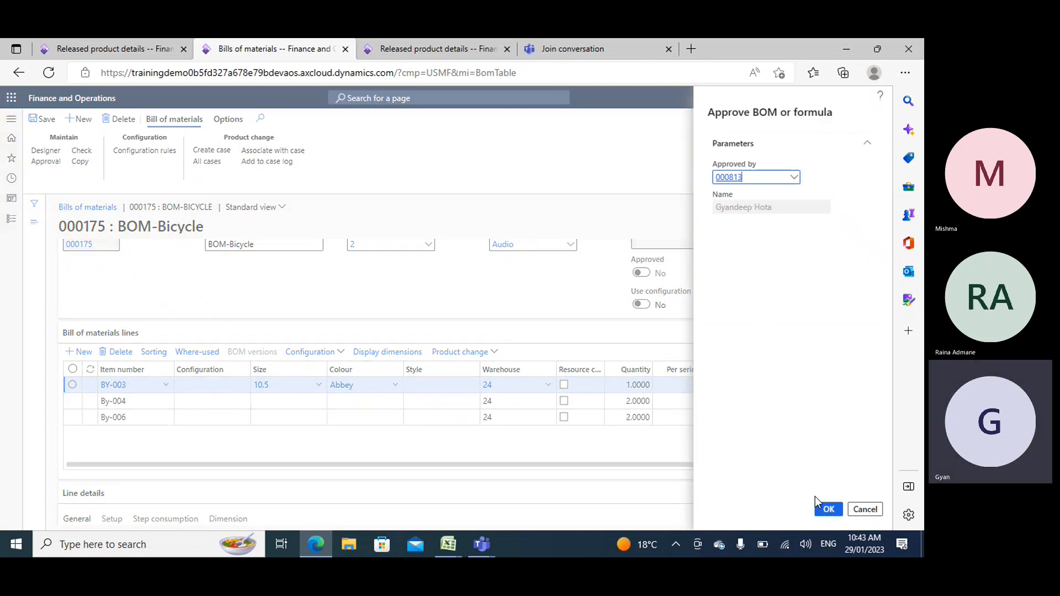
click(820, 507)
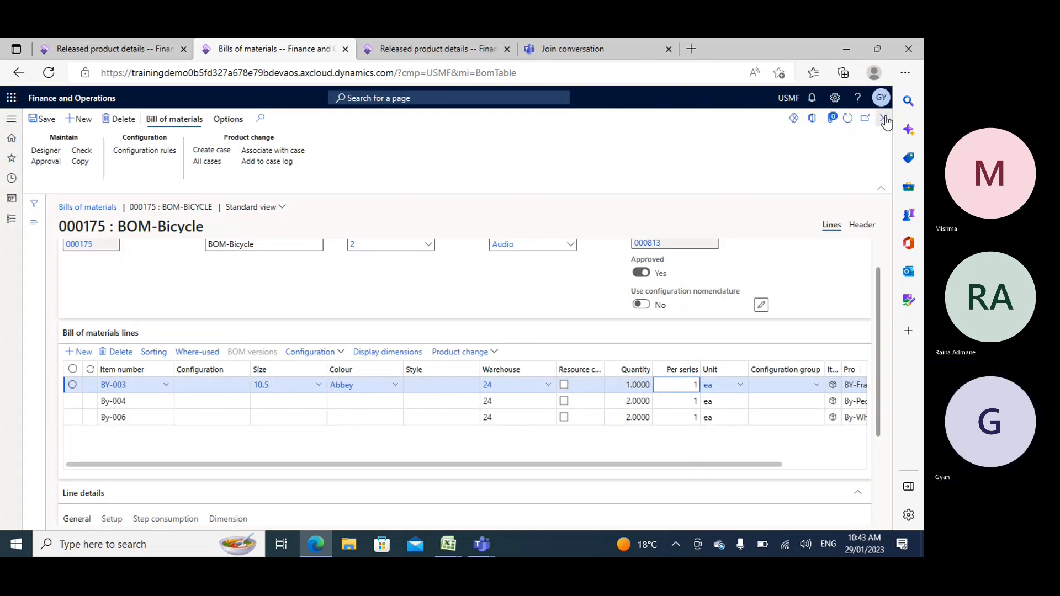
click(883, 118)
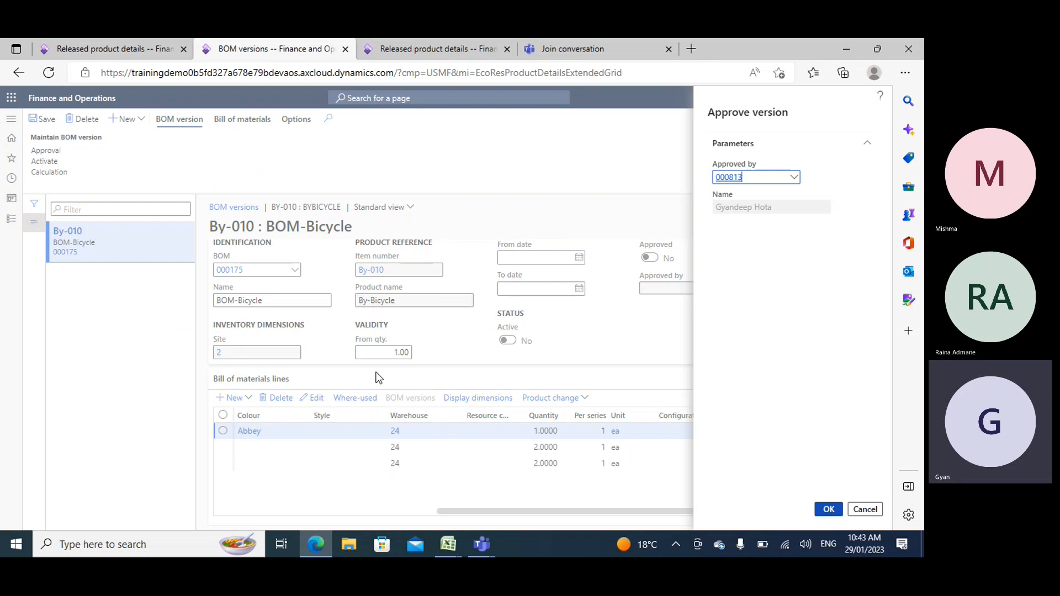
key(Return)
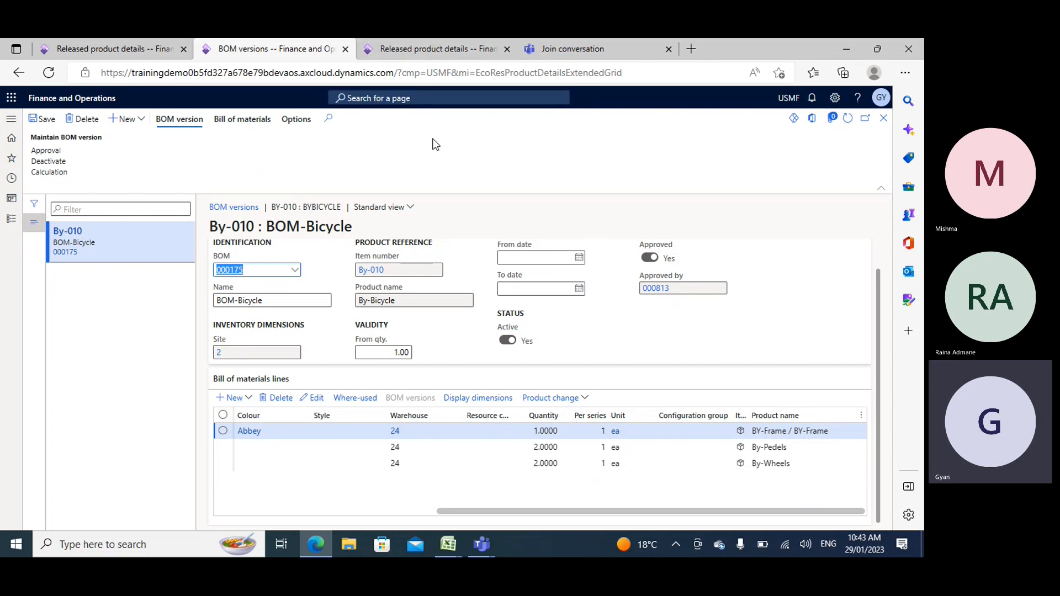
In the other Finance and Operations browser page, open all production orders under Production control and start a new production order.
click(436, 49)
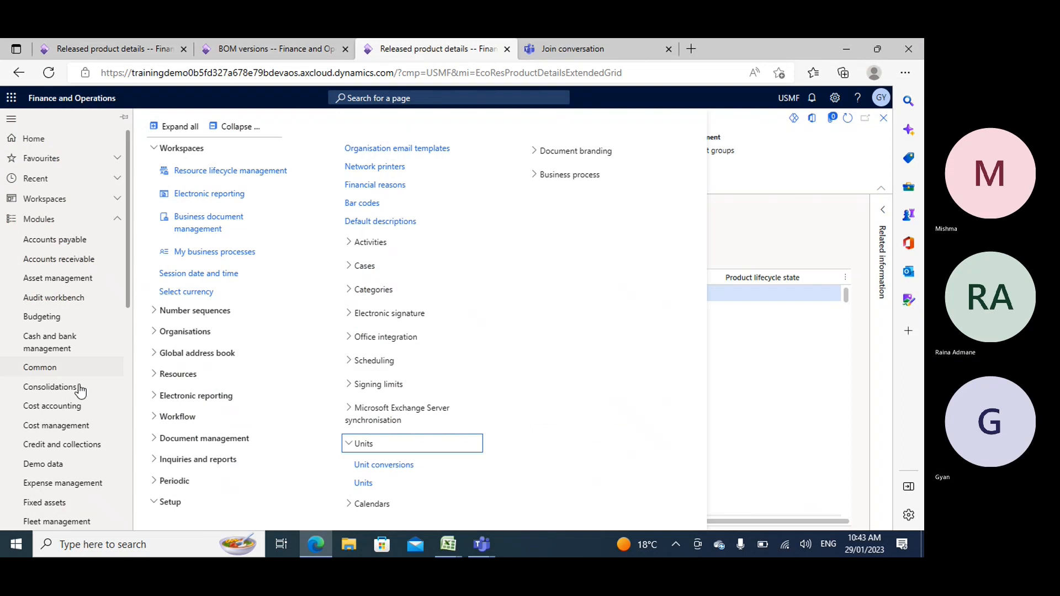
scroll(61, 414, down, 5)
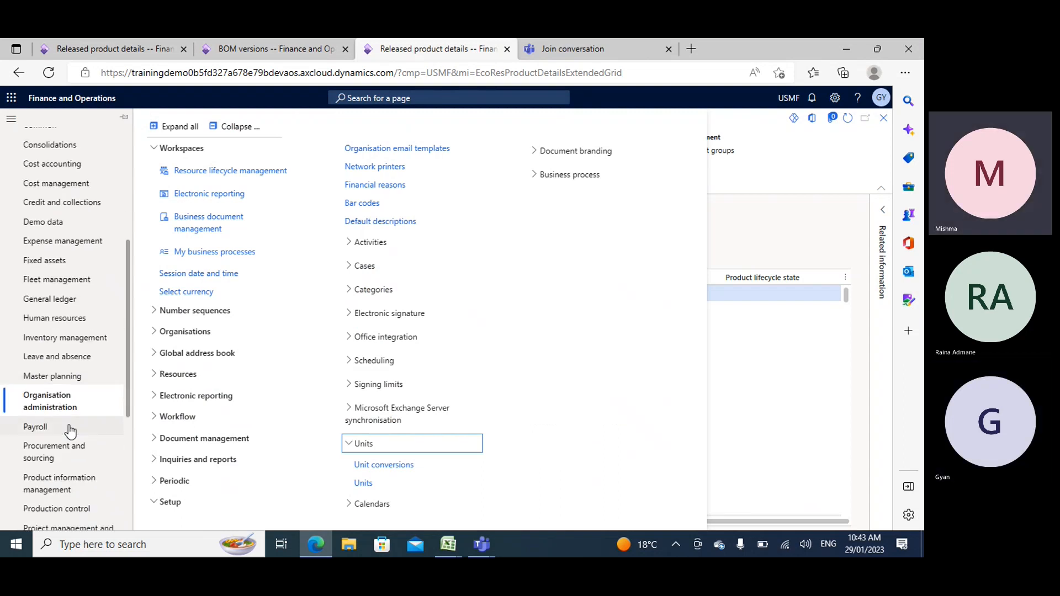
click(68, 450)
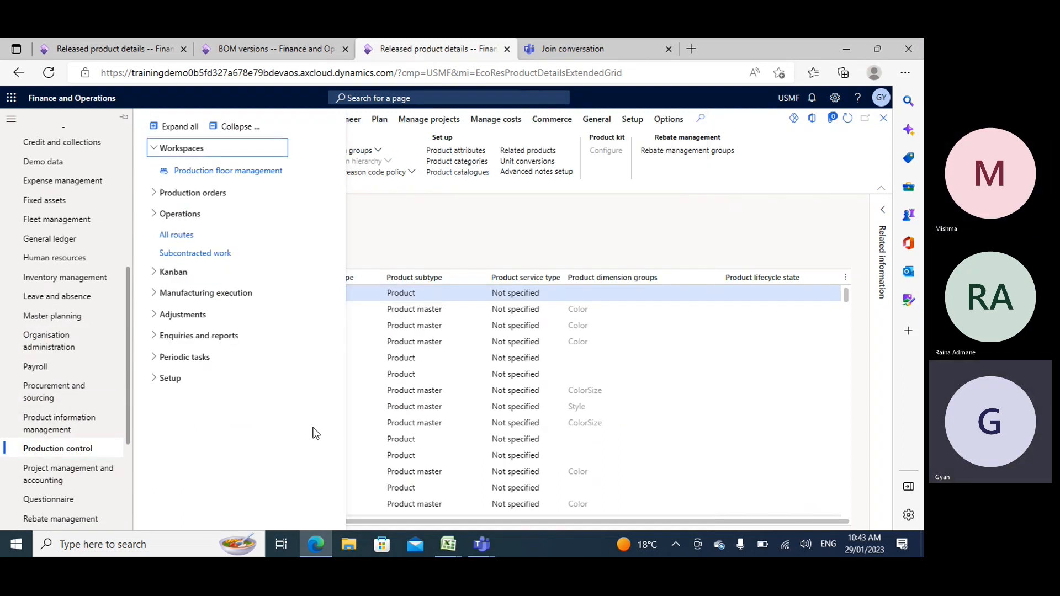
click(231, 128)
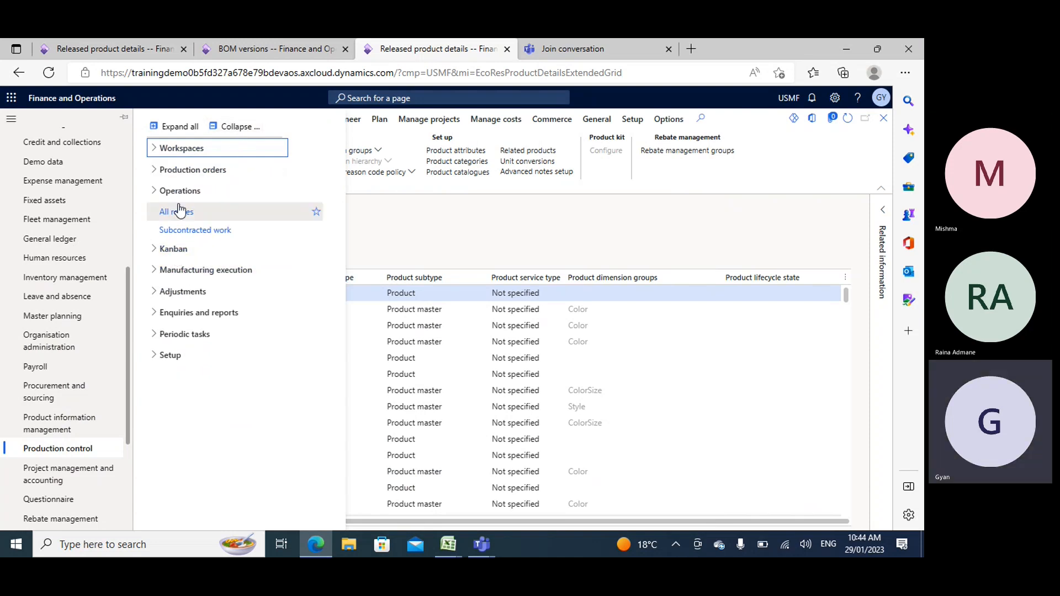
click(172, 170)
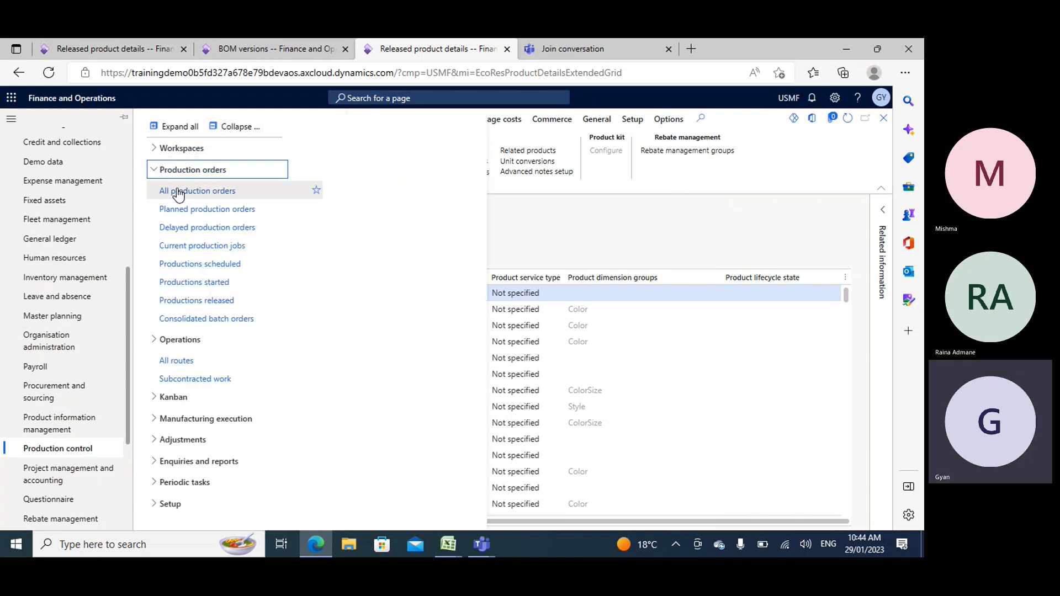
click(167, 189)
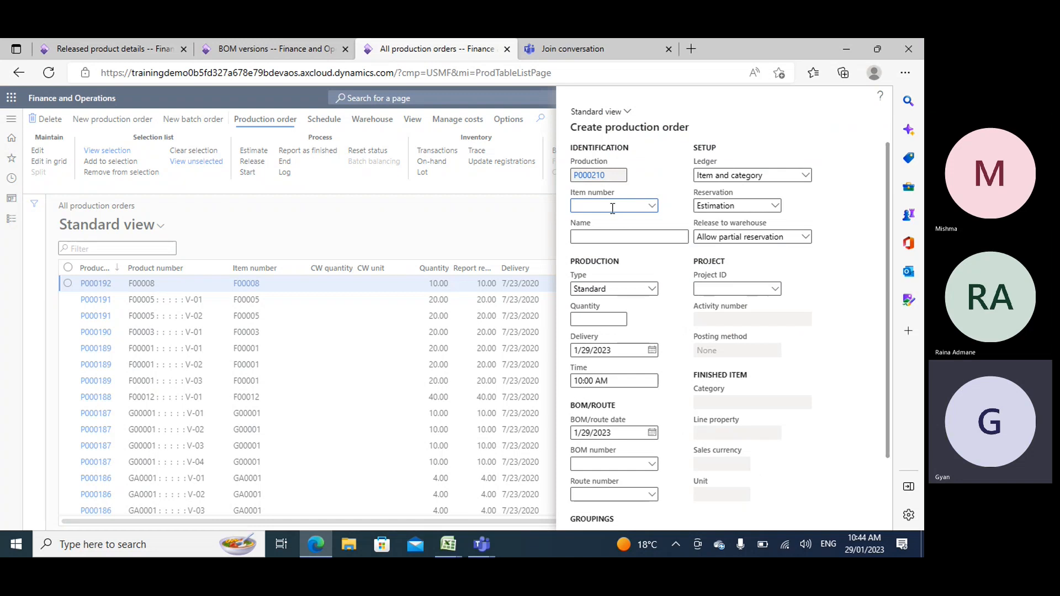
Choose item By-010 and warehouse 24 for the production order and accept inserting the active BOM and route versions.
text(by)
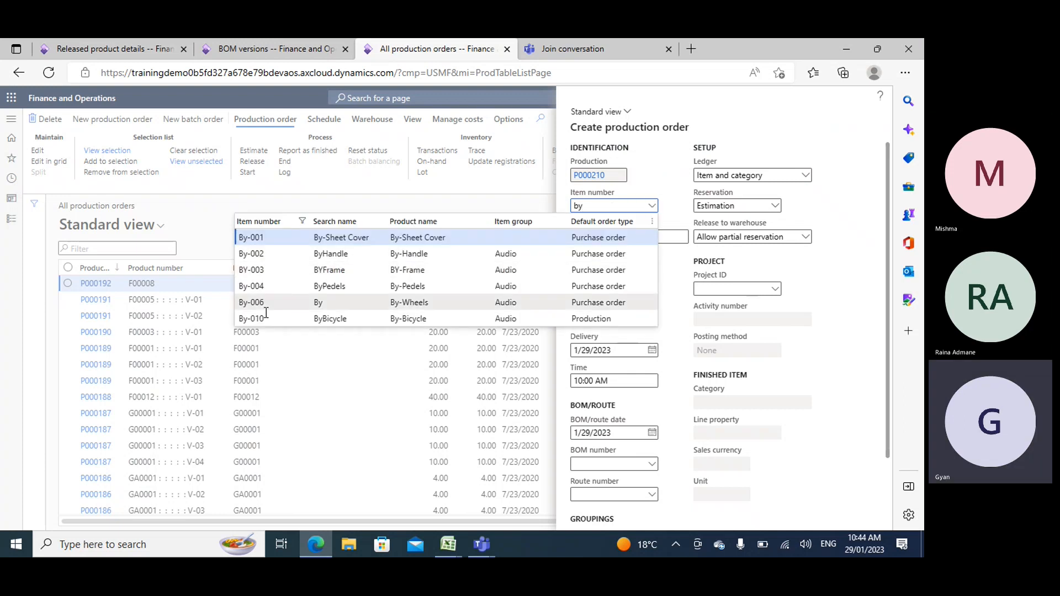
click(604, 324)
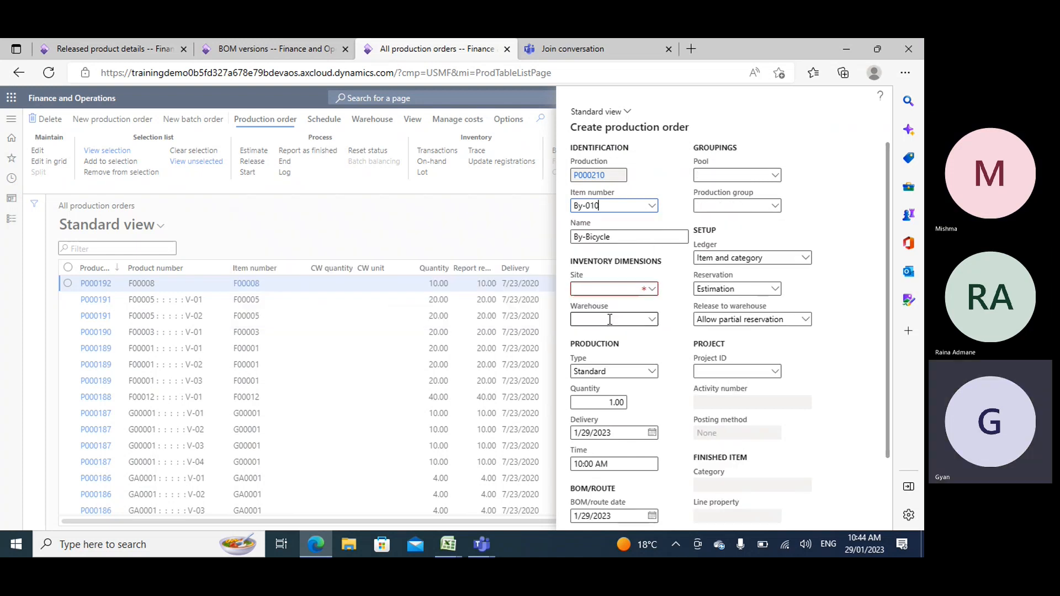
click(602, 314)
text(24)
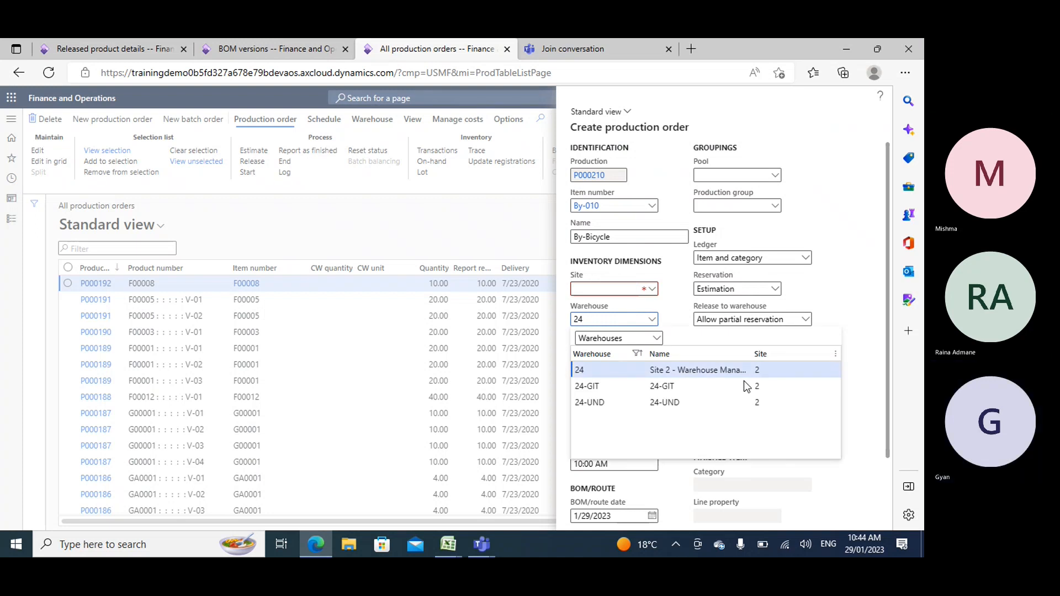
key(Tab)
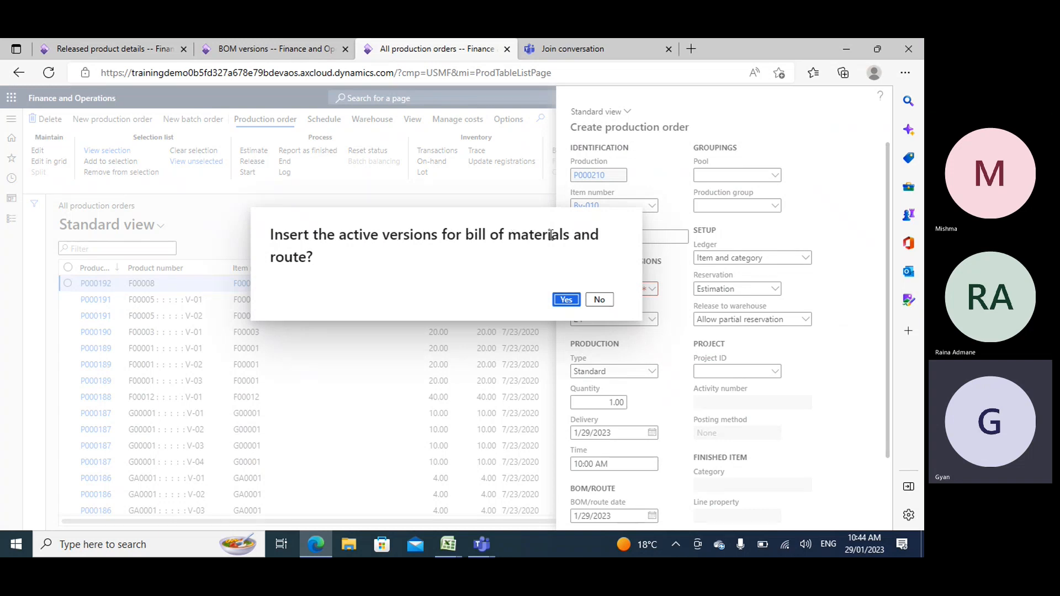
click(567, 299)
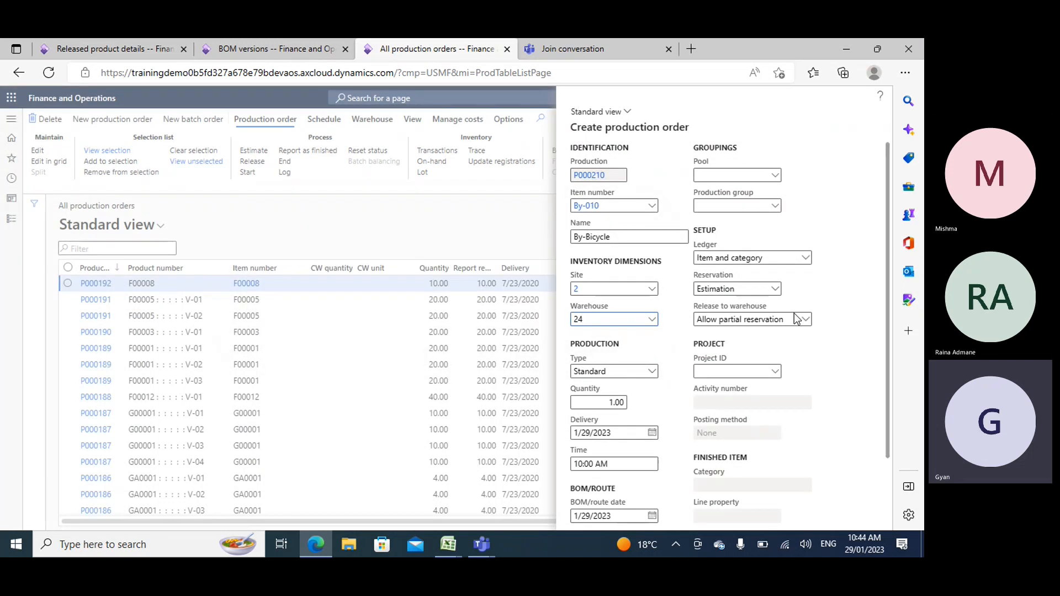
Compare the BOM number in the new production order with the active BOM version of By-010.
scroll(750, 240, down, 2)
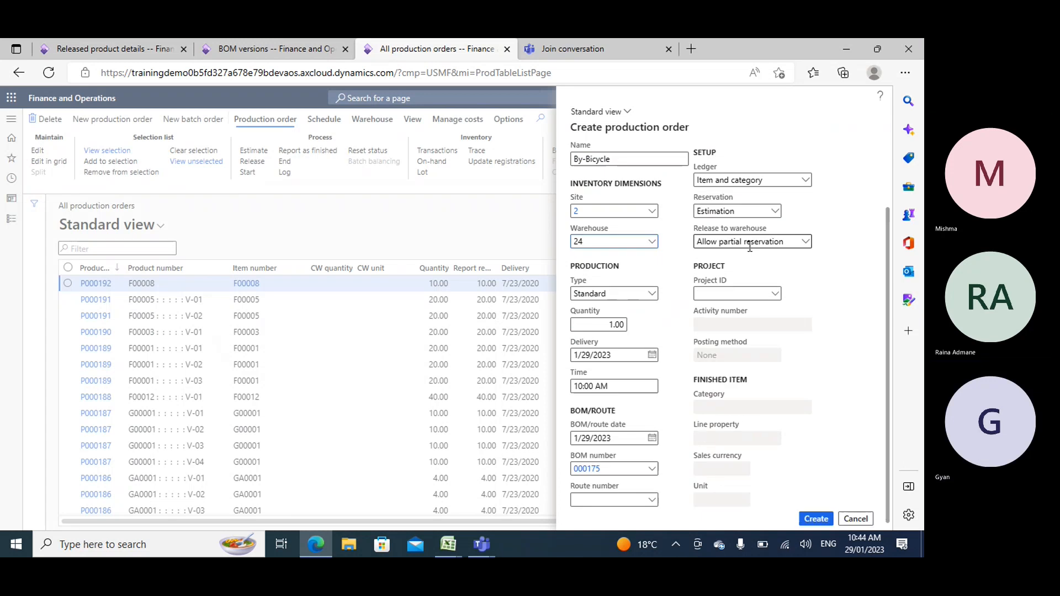
click(610, 469)
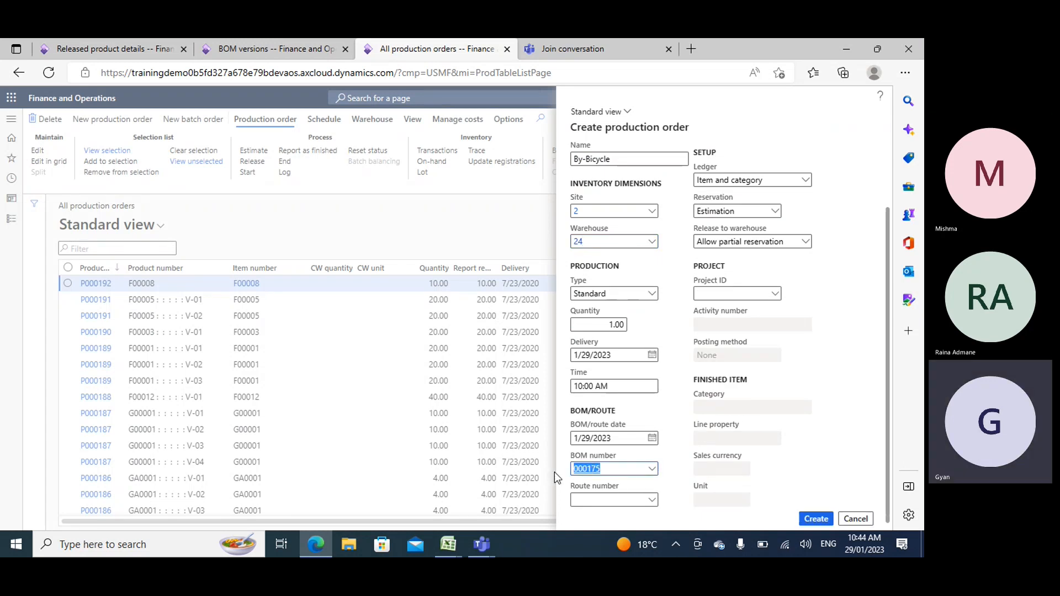
click(267, 44)
click(426, 44)
scroll(674, 356, up, 2)
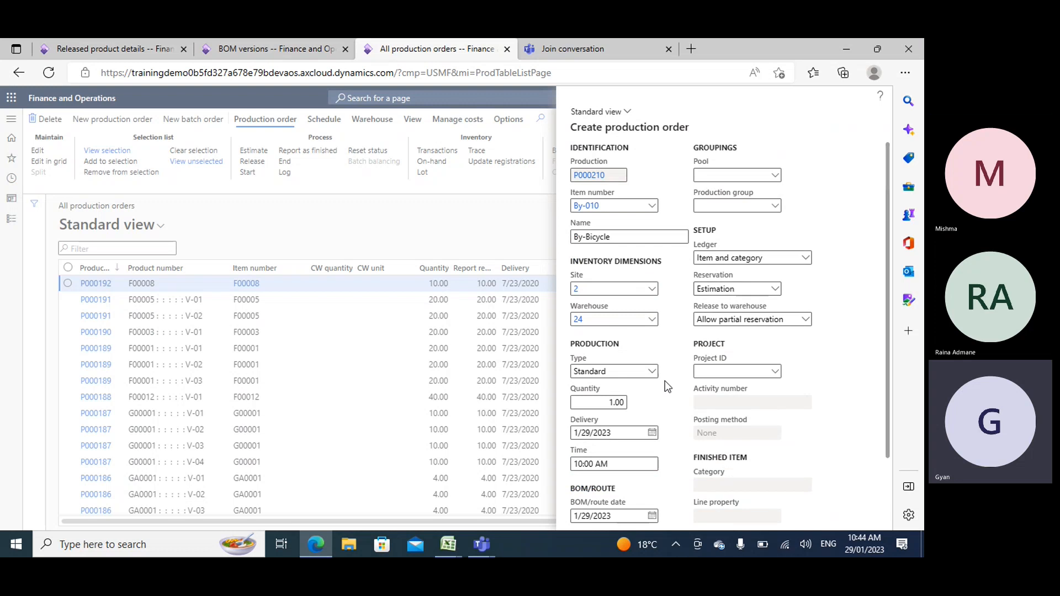
Set the production order's quantity to 10.
click(613, 401)
text(0)
scroll(769, 372, down, 2)
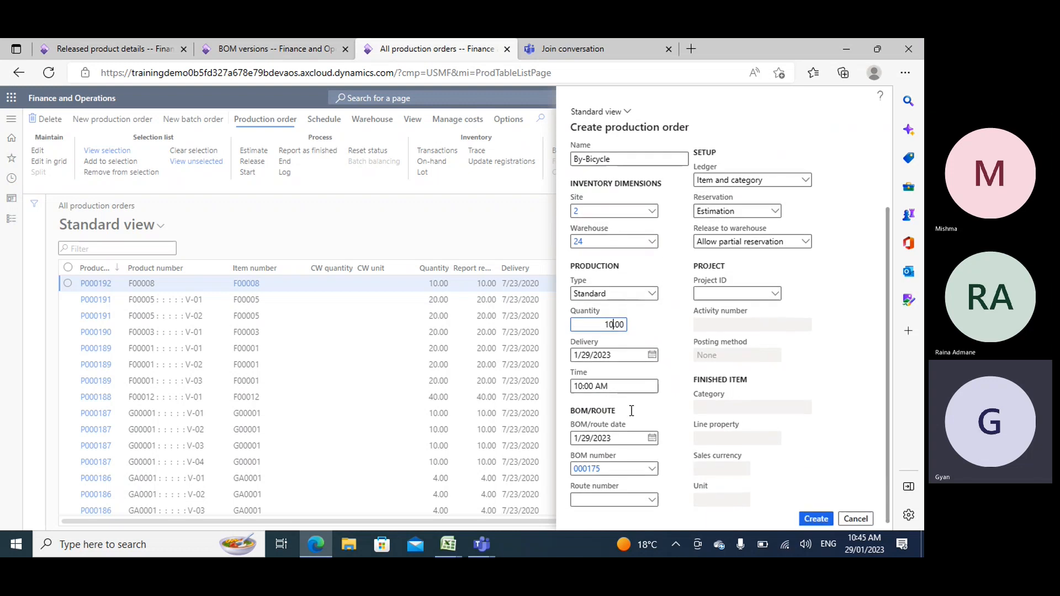
Create the production order for By-010, select it in the production order list and check its status.
click(814, 520)
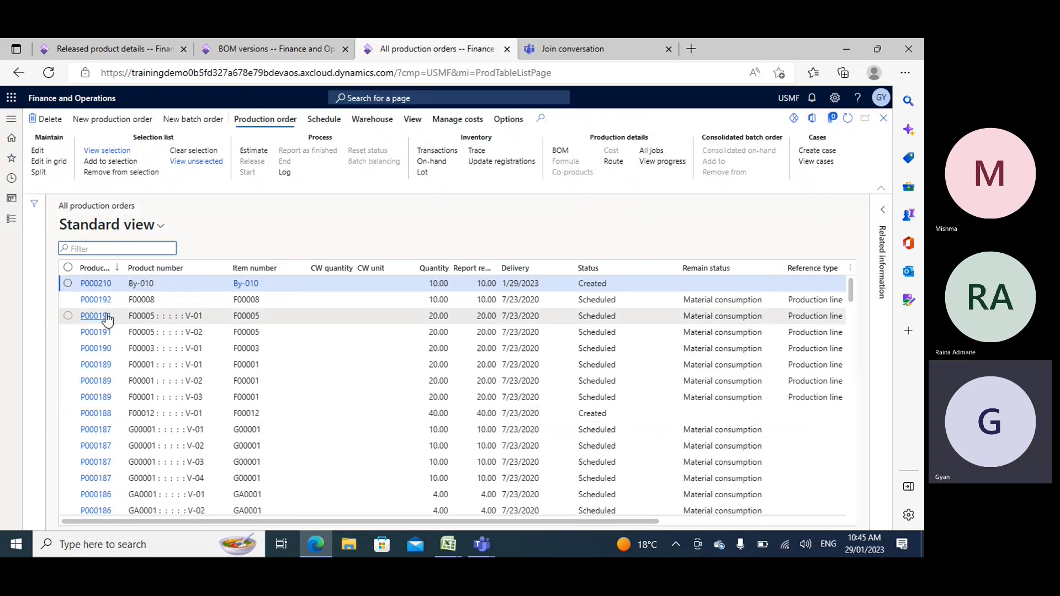
click(67, 284)
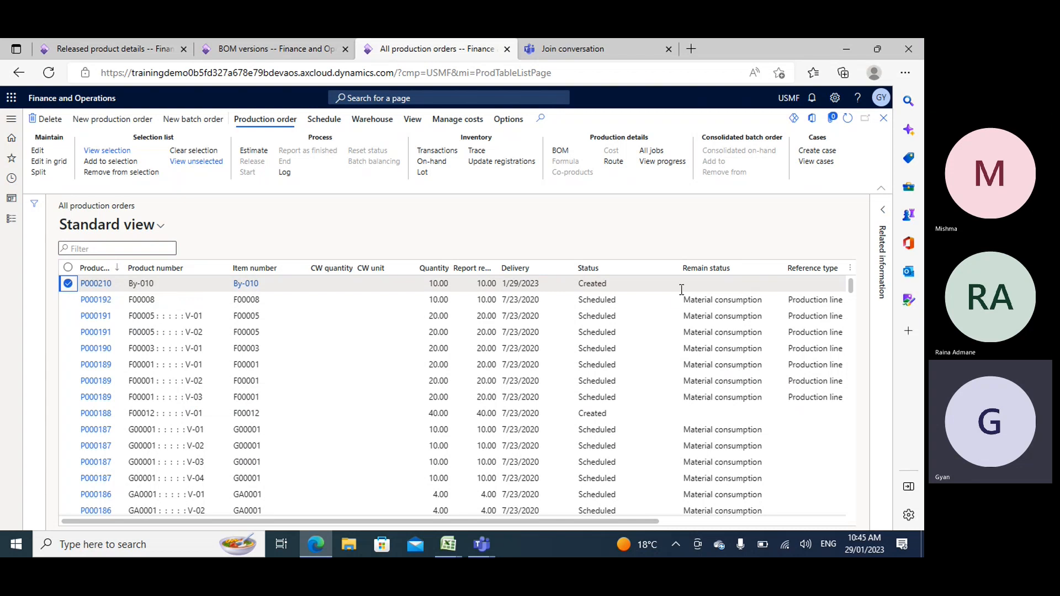
double_click(614, 285)
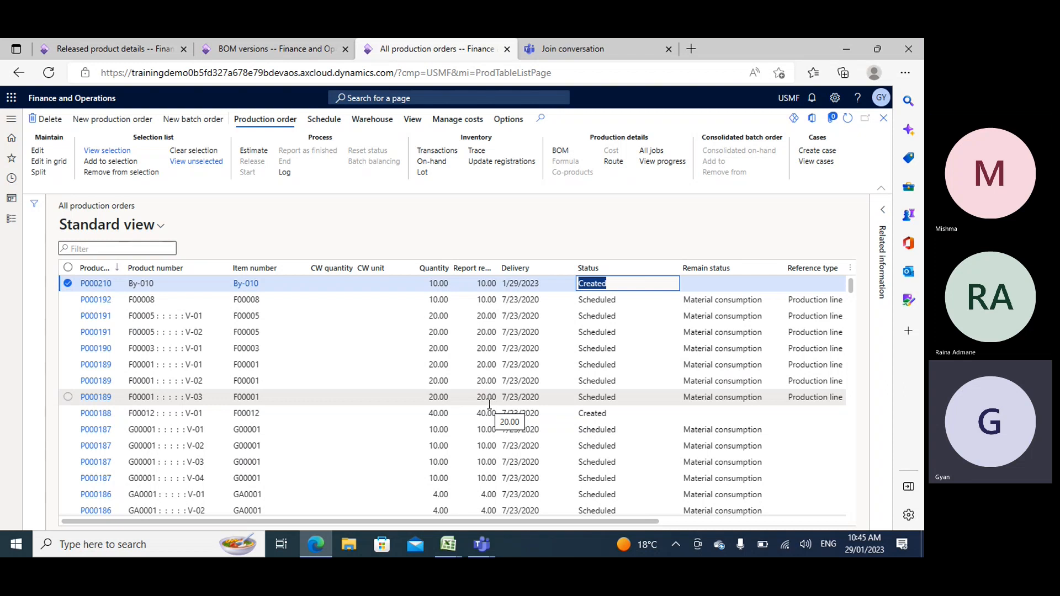
Switch to the Book2 workbook in Excel and remove the I-phone BOM notes in rows 63 to 71 of Sheet1.
click(448, 545)
click(478, 472)
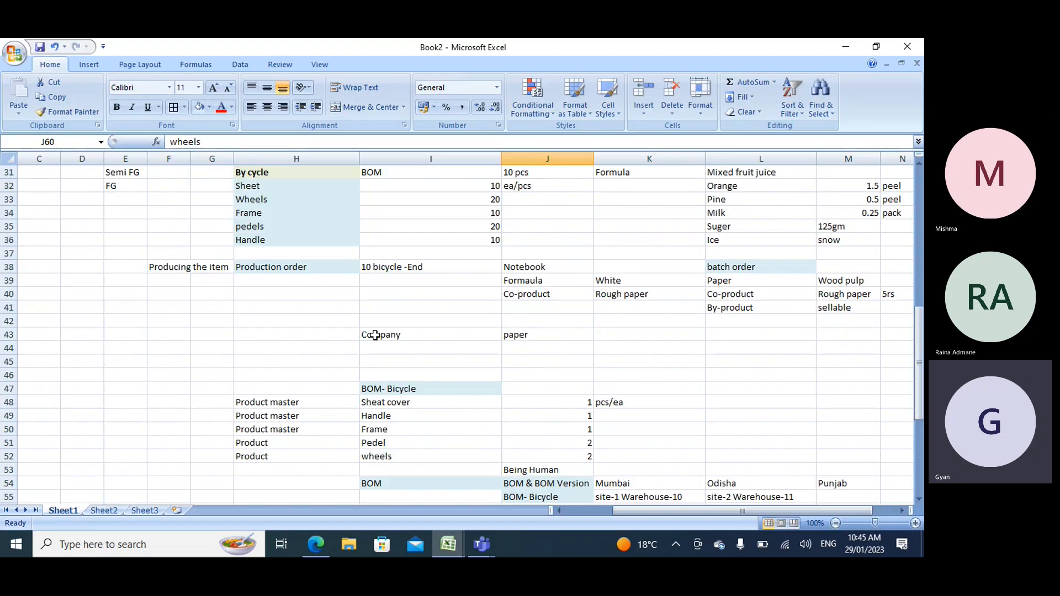
scroll(373, 336, down, 11)
scroll(379, 341, up, 1)
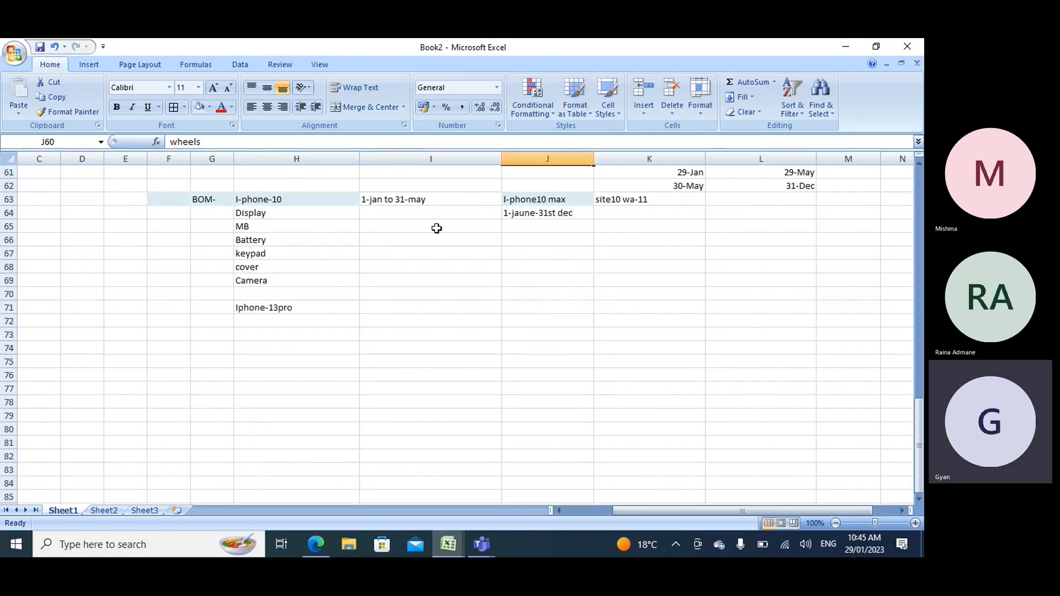
scroll(436, 227, up, 3)
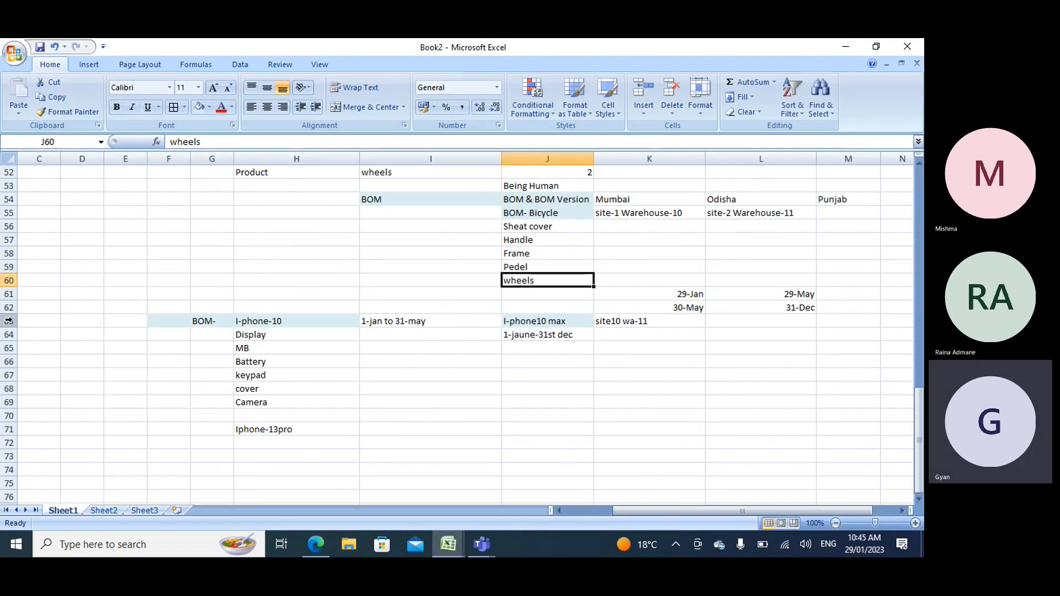
drag(9, 321, 7, 429)
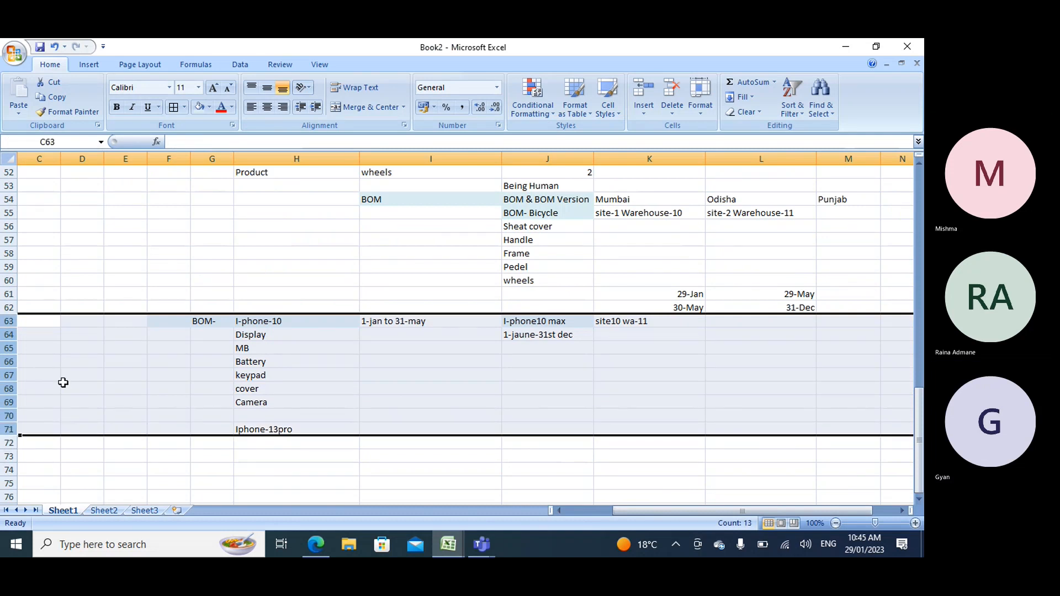
key(Delete)
scroll(531, 218, up, 1)
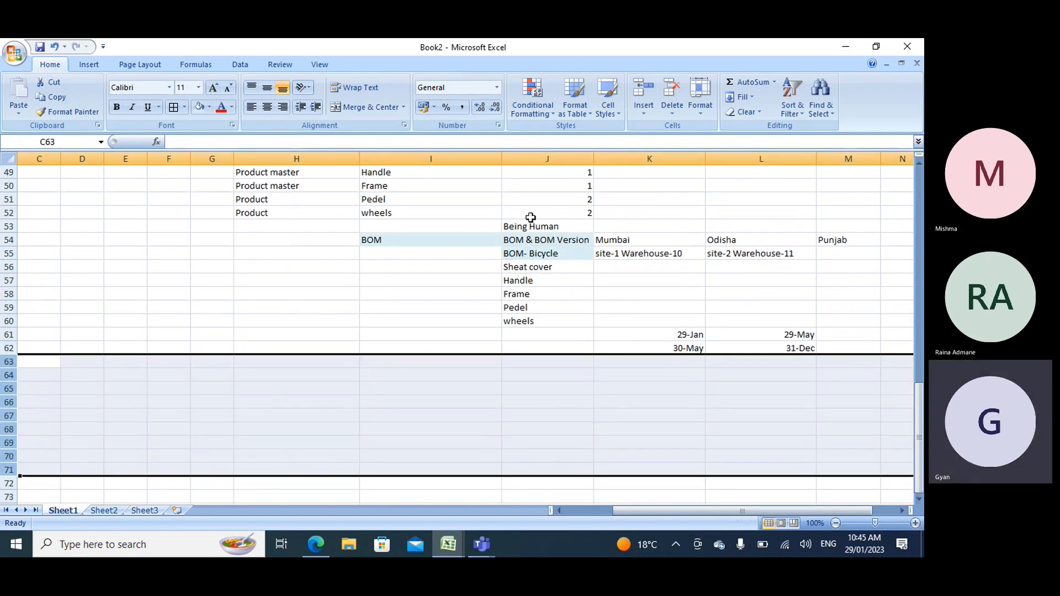
scroll(479, 297, down, 1)
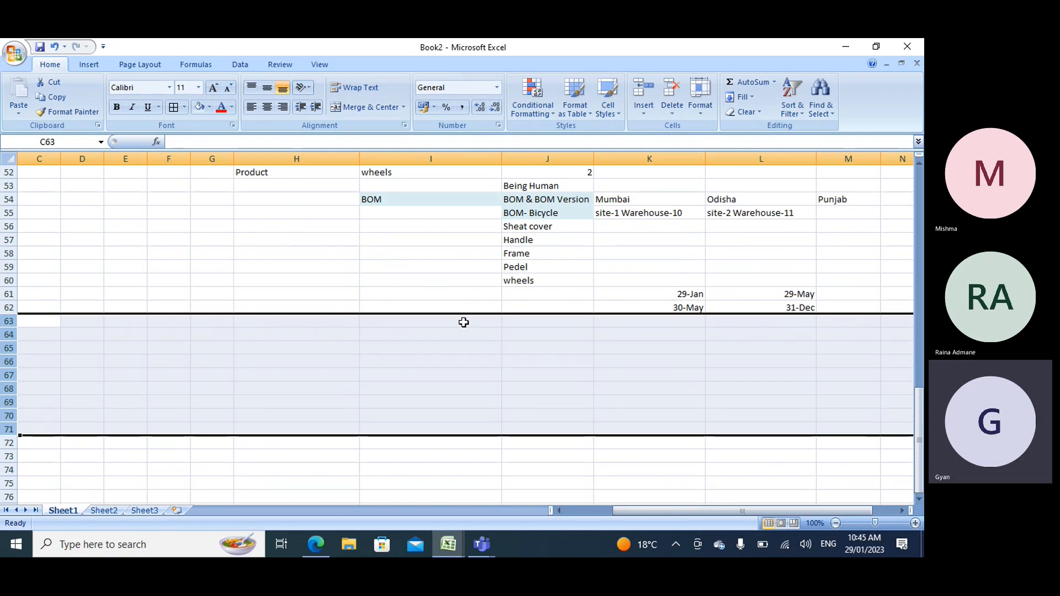
Enter the heading "Production-Bicycle" in I63 and the first stage "Created -Production order" in I64.
click(463, 322)
text(Produc)
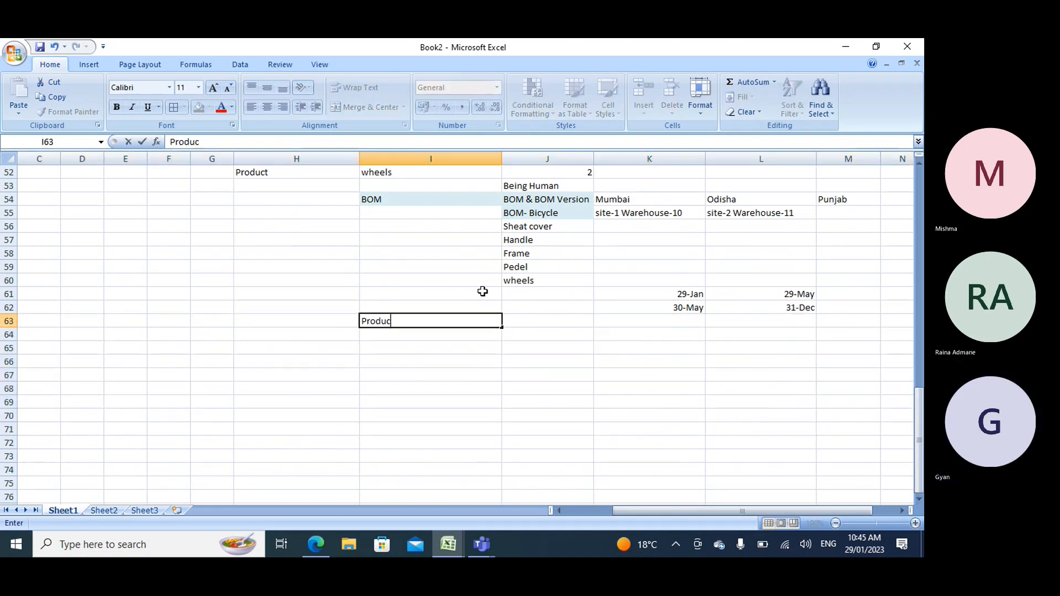
text(tion-B)
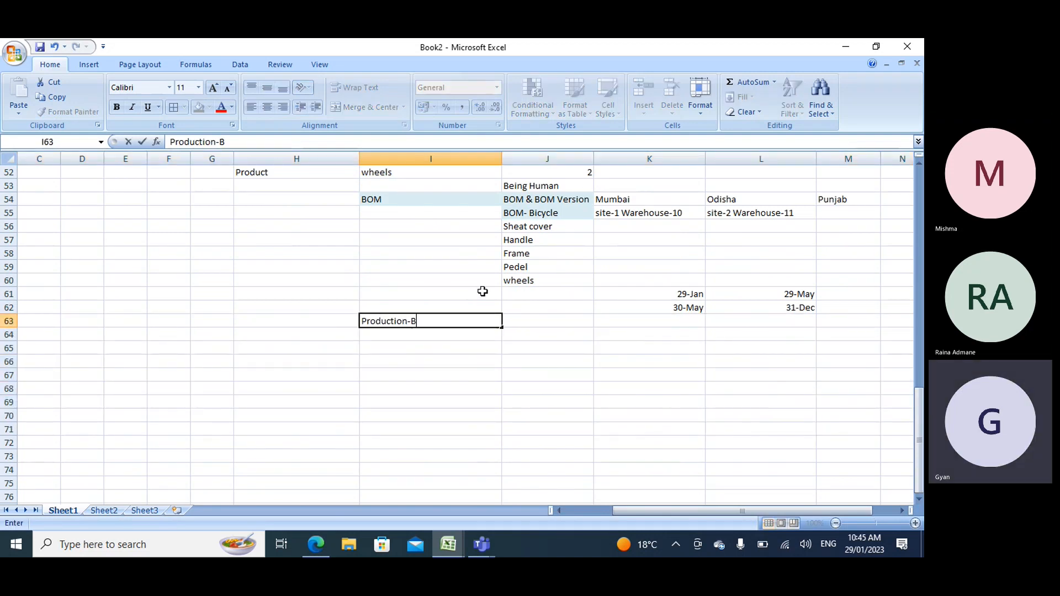
text(icycle)
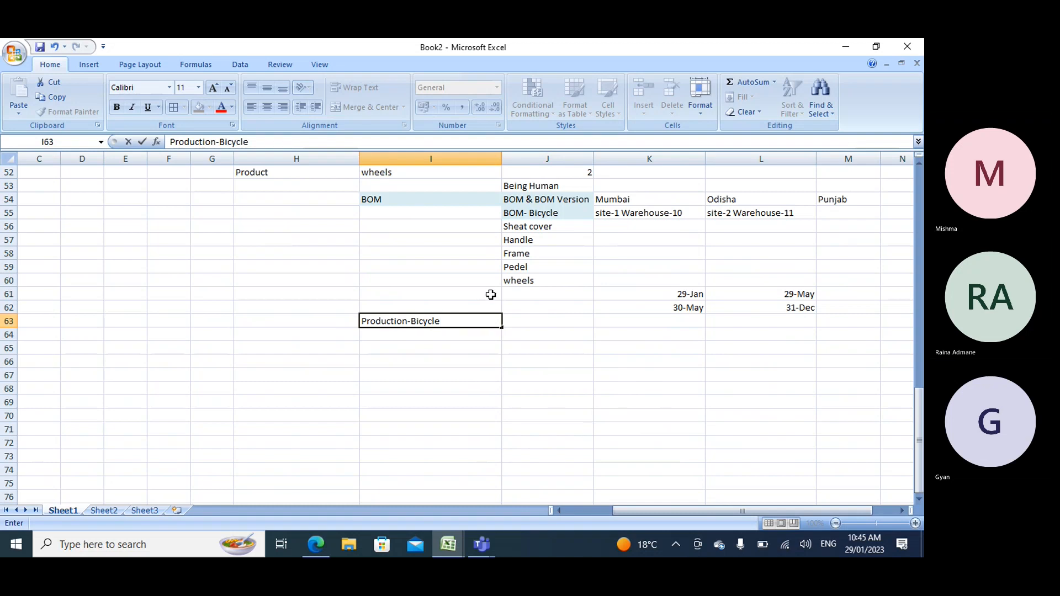
key(Return)
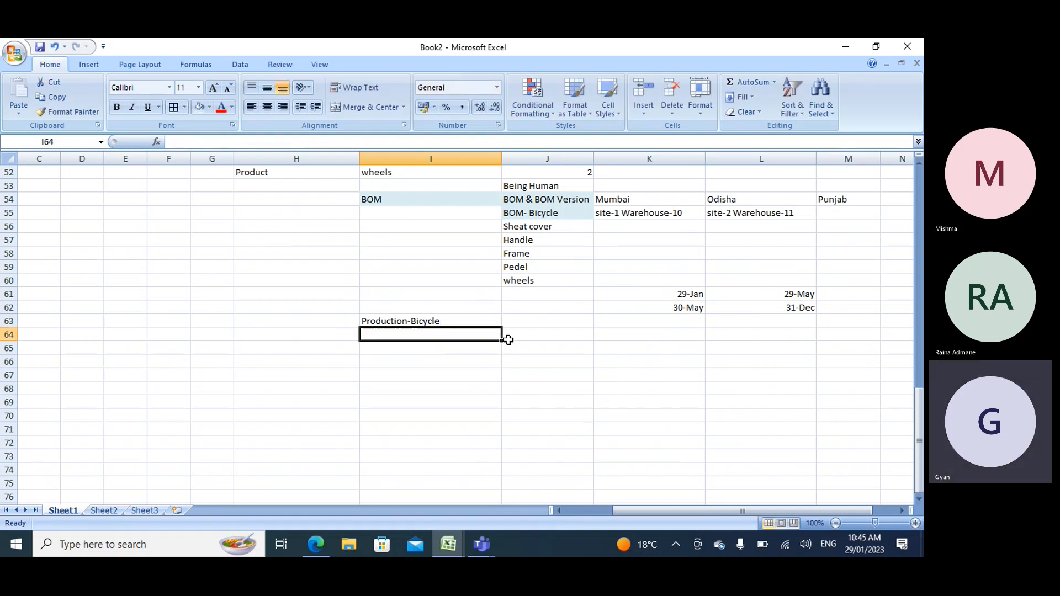
text(Created -P)
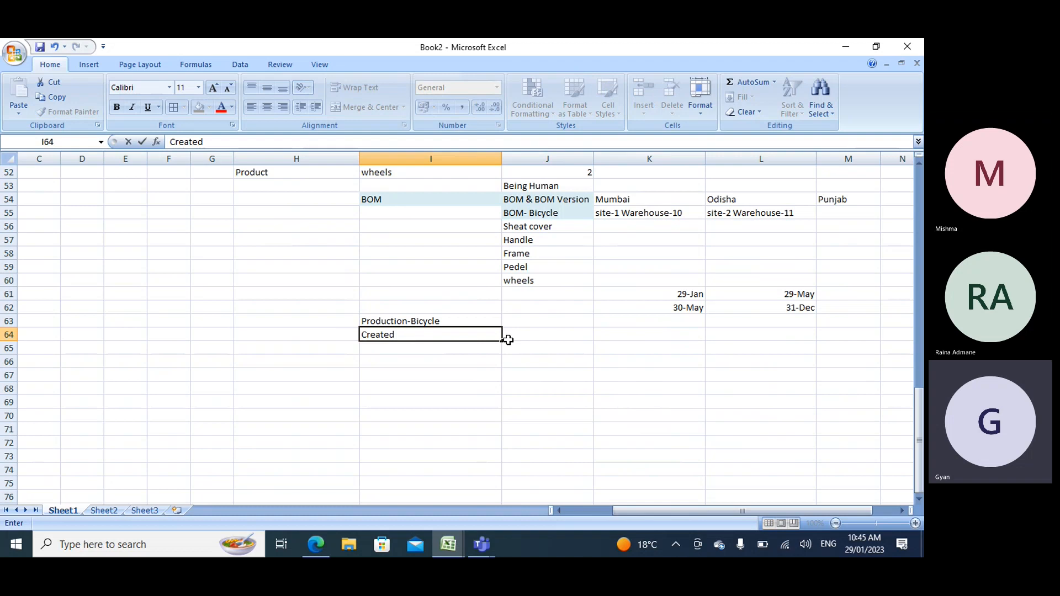
text(roduction order)
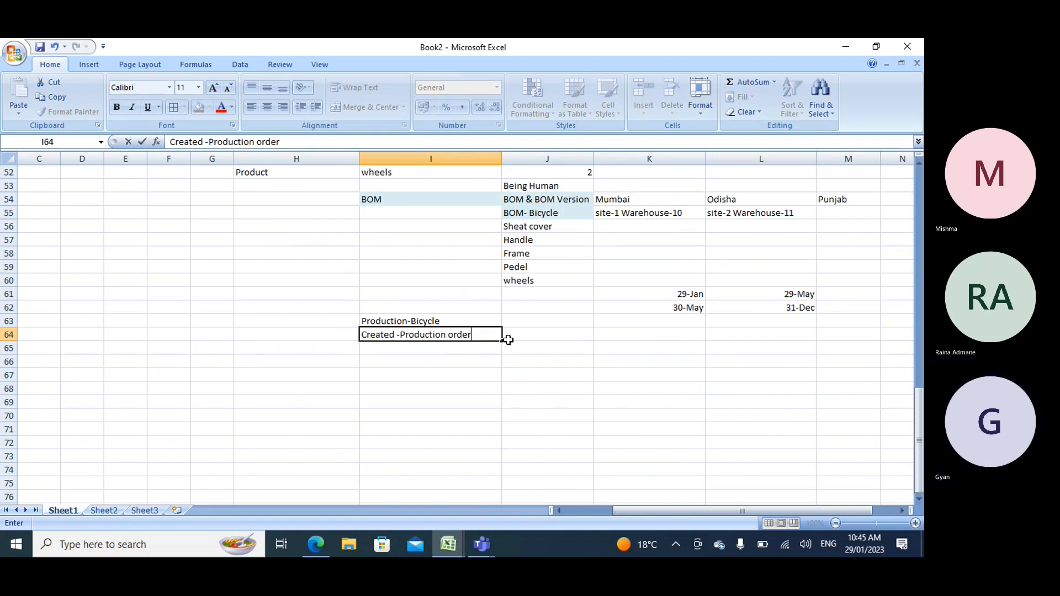
key(Return)
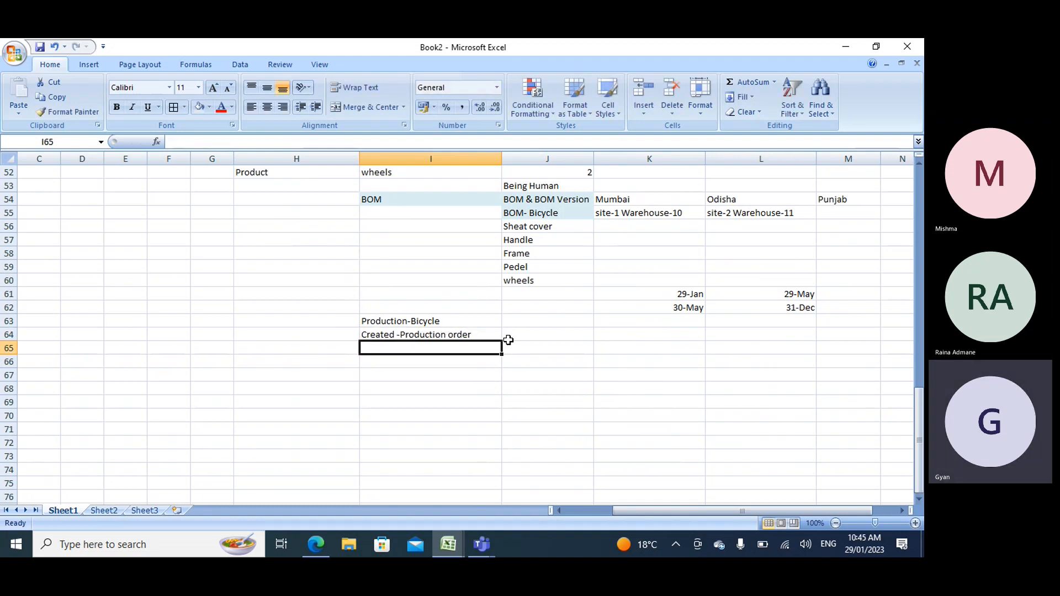
Add the stages "Estimate" in I65 and "Release" in I66 below the created production order.
text(Estimate)
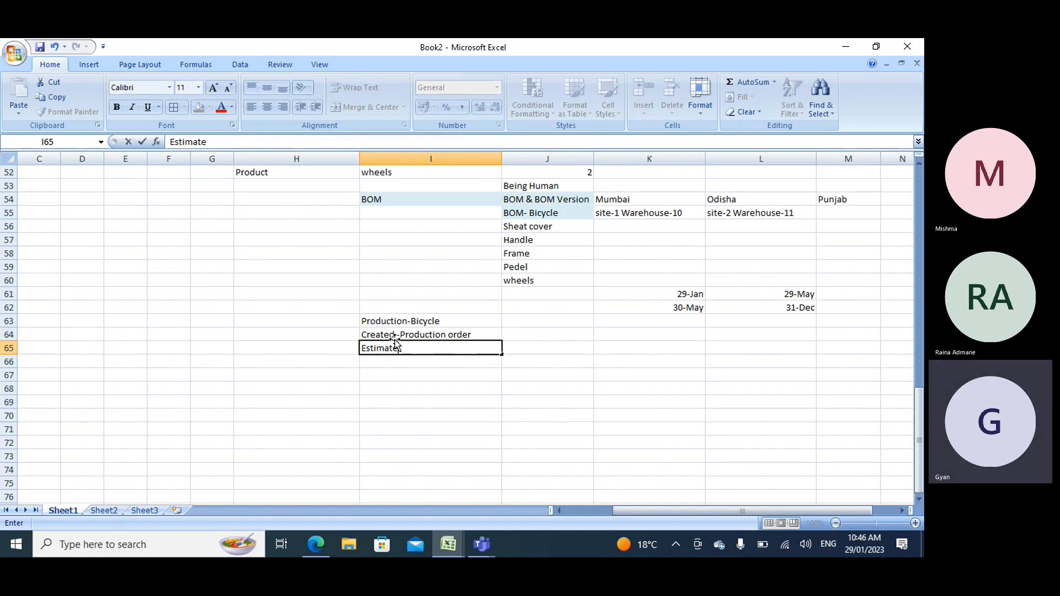
click(448, 362)
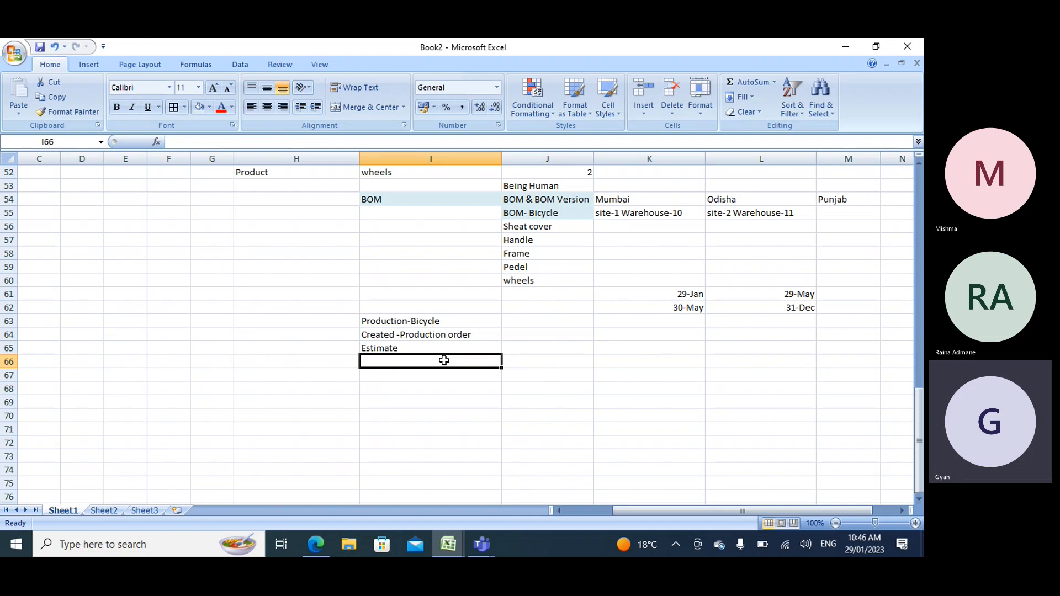
text(release)
key(BackSpace)
key(BackSpace)
key(BackSpace)
key(BackSpace)
key(BackSpace)
key(BackSpace)
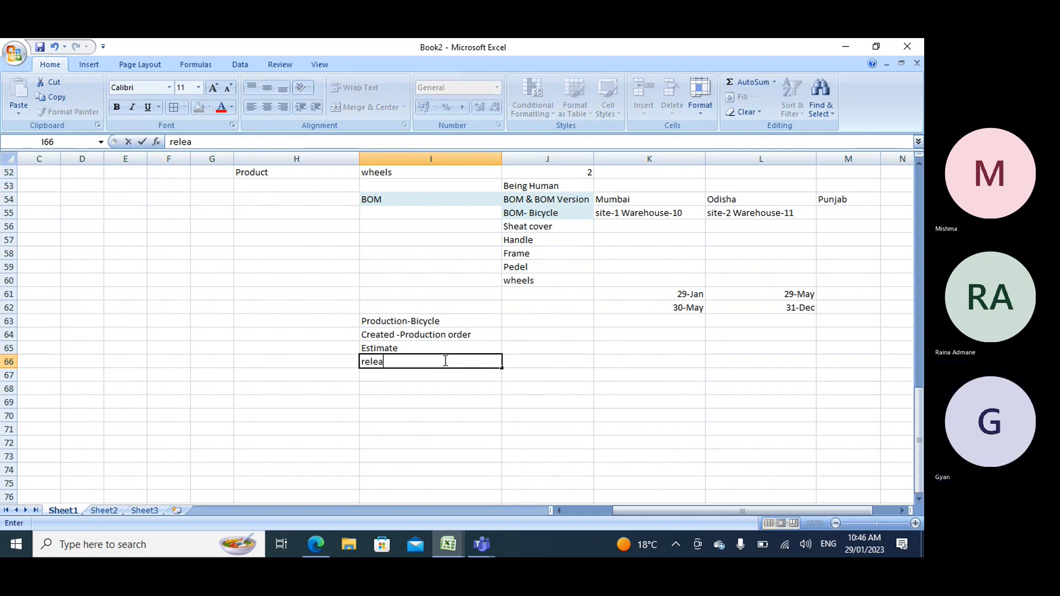
key(BackSpace)
text(Releaese)
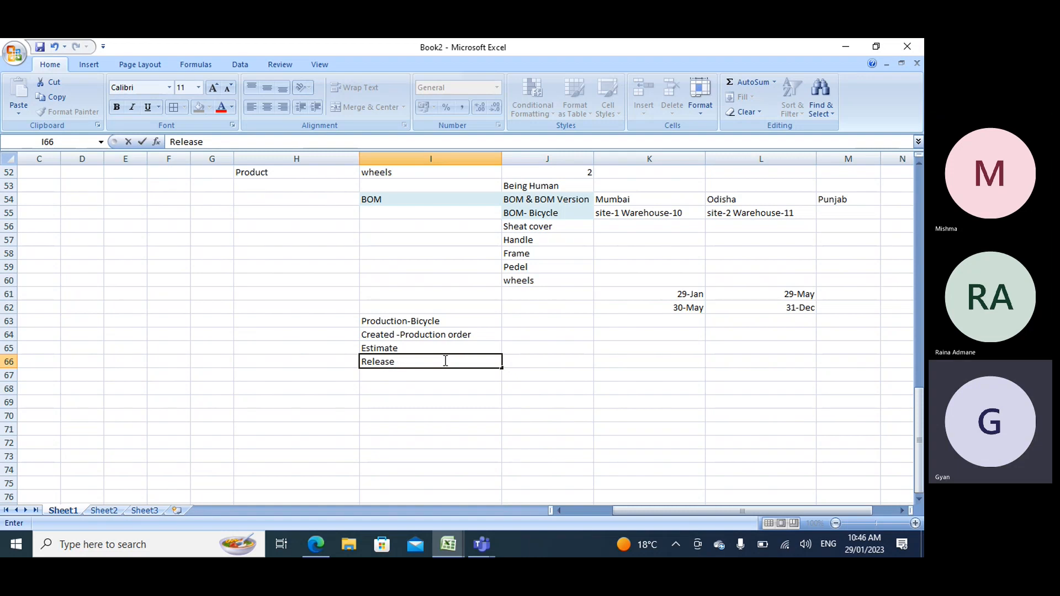
click(445, 361)
click(397, 346)
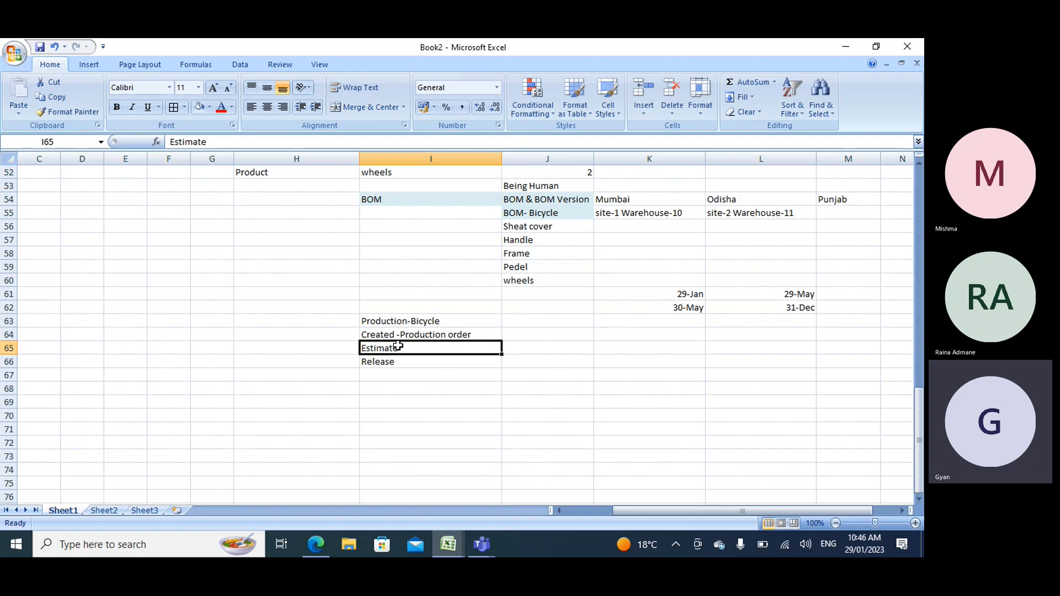
click(403, 360)
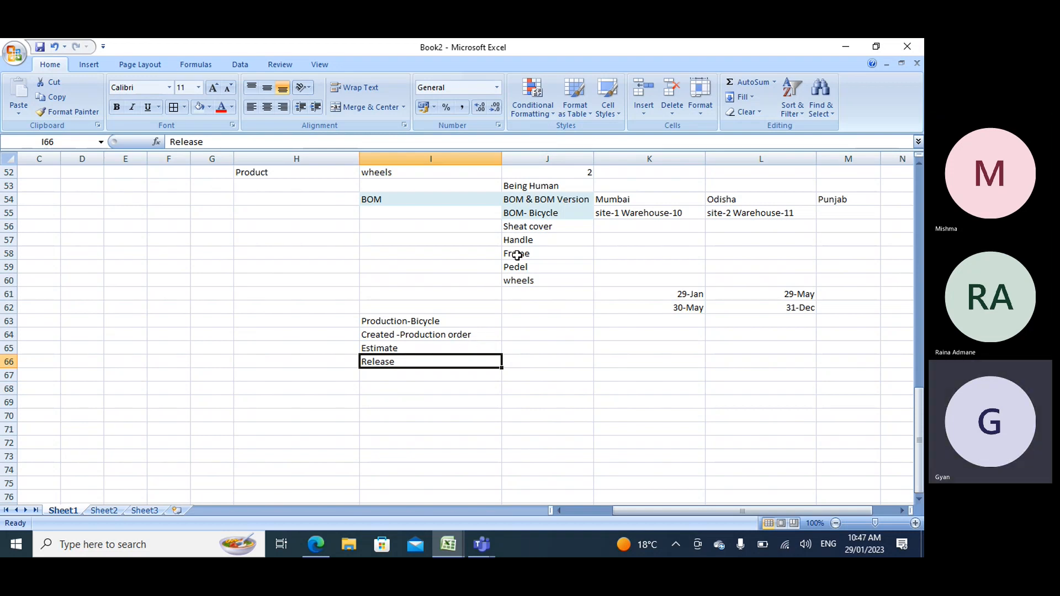
Enter the values 10, 12, 13, 14 and 15 in L48:L52 beside the BOM- Bicycle components.
scroll(514, 253, up, 3)
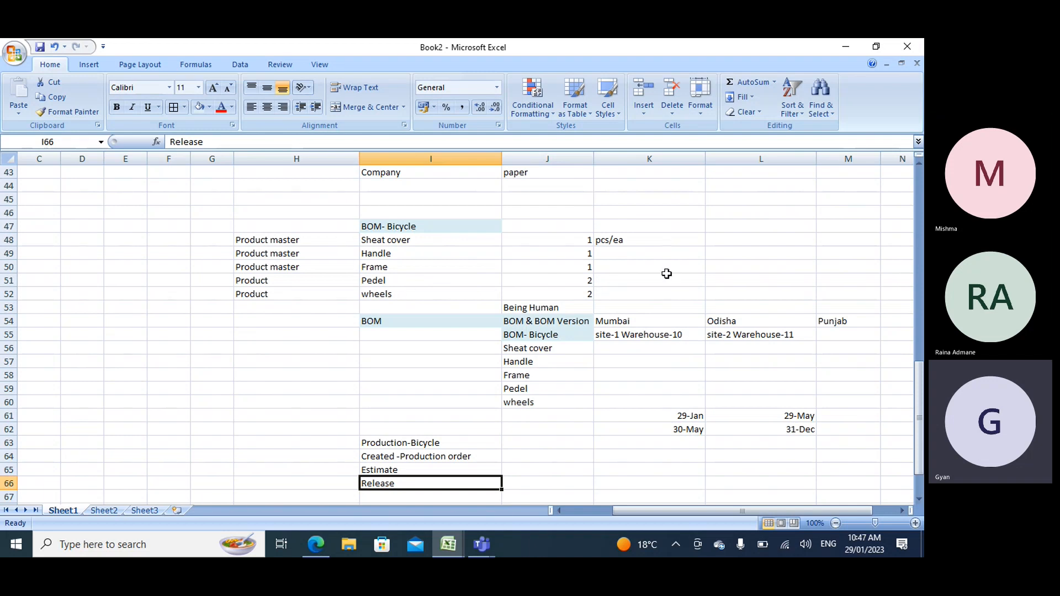
click(725, 240)
text(10)
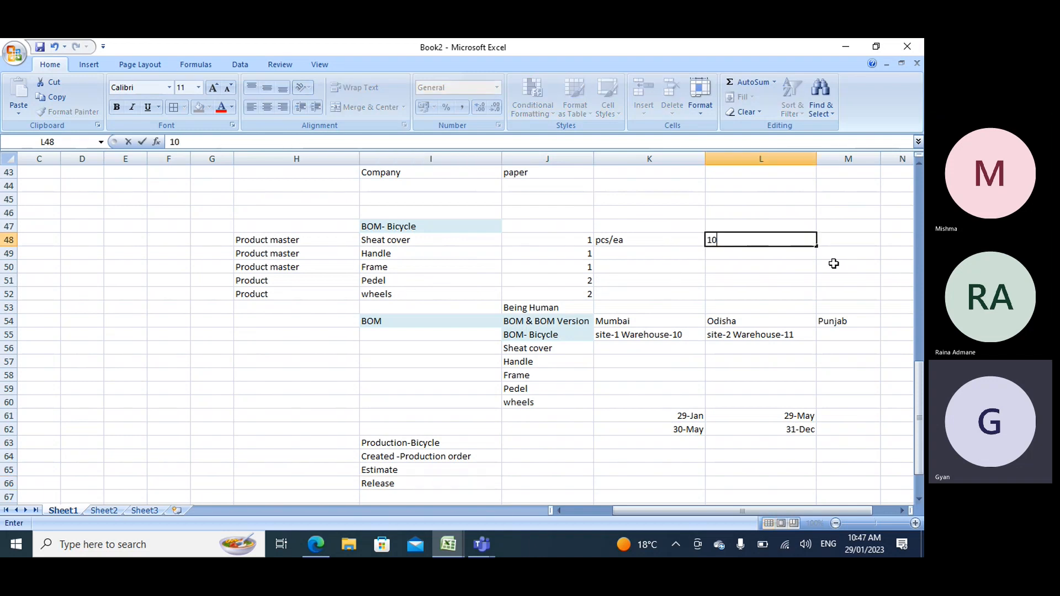
key(Return)
text(12)
key(Return)
text(13)
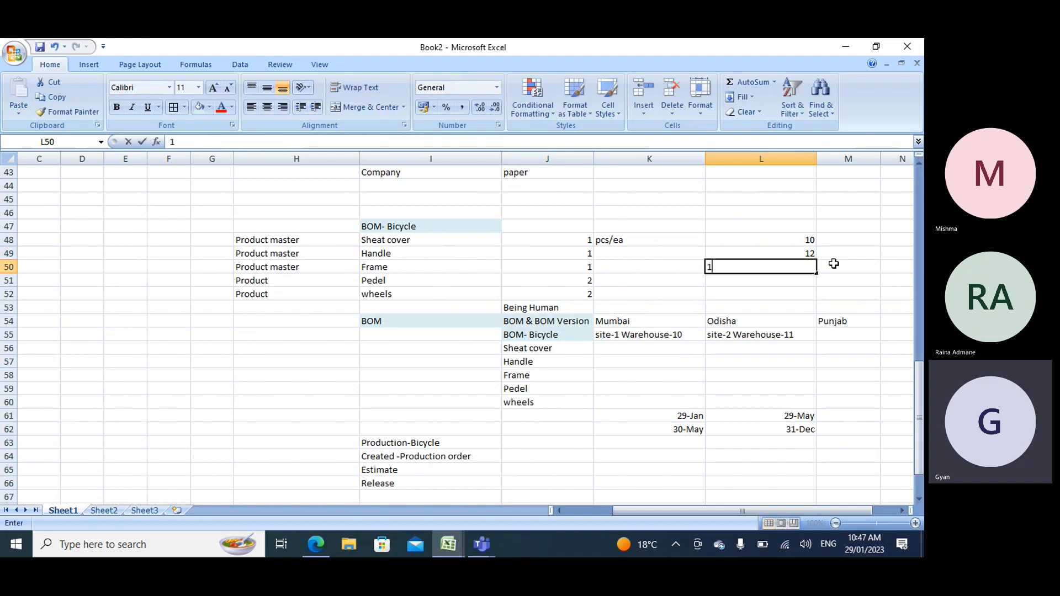
key(Return)
text(14)
key(Return)
text(15)
key(Return)
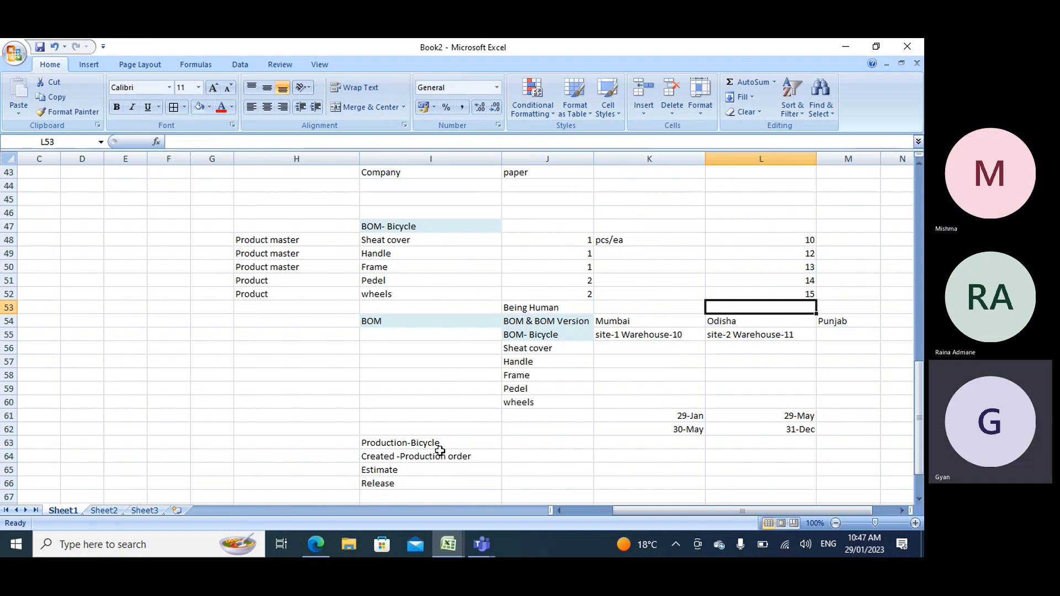
Highlight the BOM- Bicycle component names and their quantities in I48:J52 for review.
drag(575, 238, 579, 290)
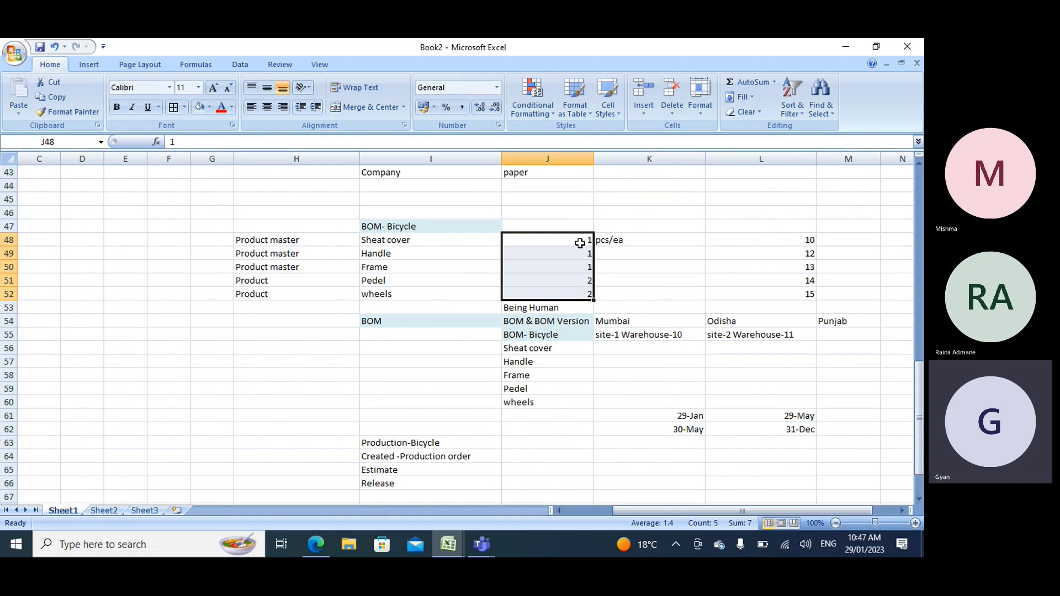
drag(417, 244, 425, 293)
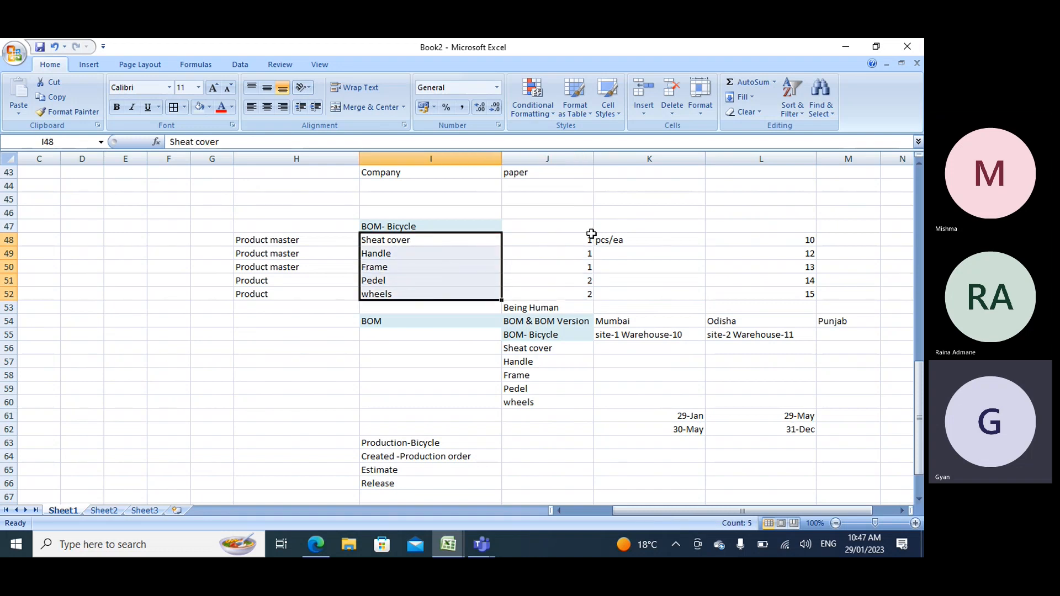
drag(423, 245, 570, 296)
Add the stages "Start" in I67 and "Report as finished" in I68 to the Production-Bicycle list.
scroll(380, 485, down, 1)
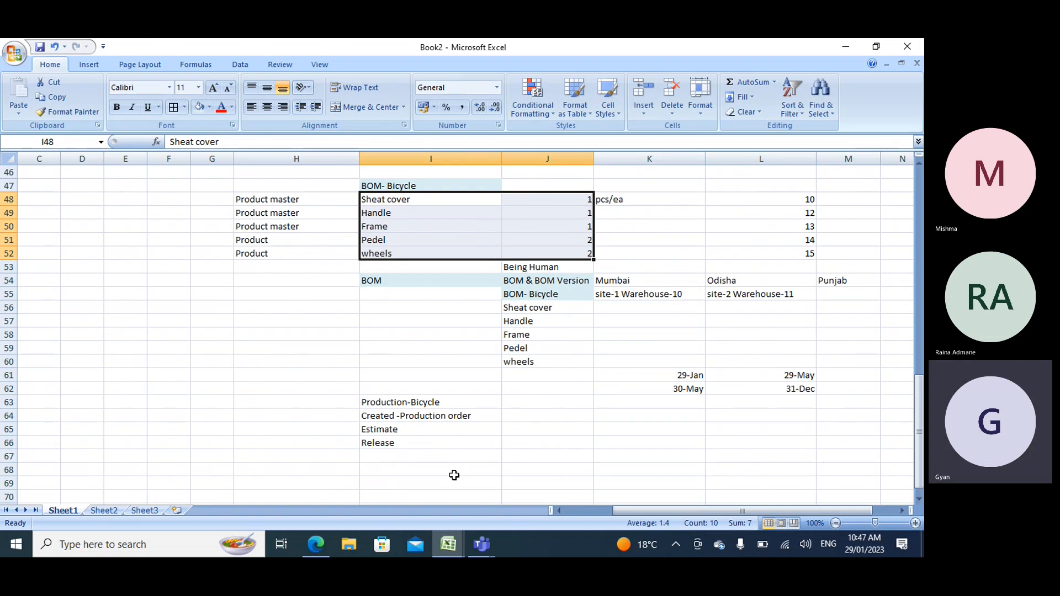
click(440, 457)
text(Start)
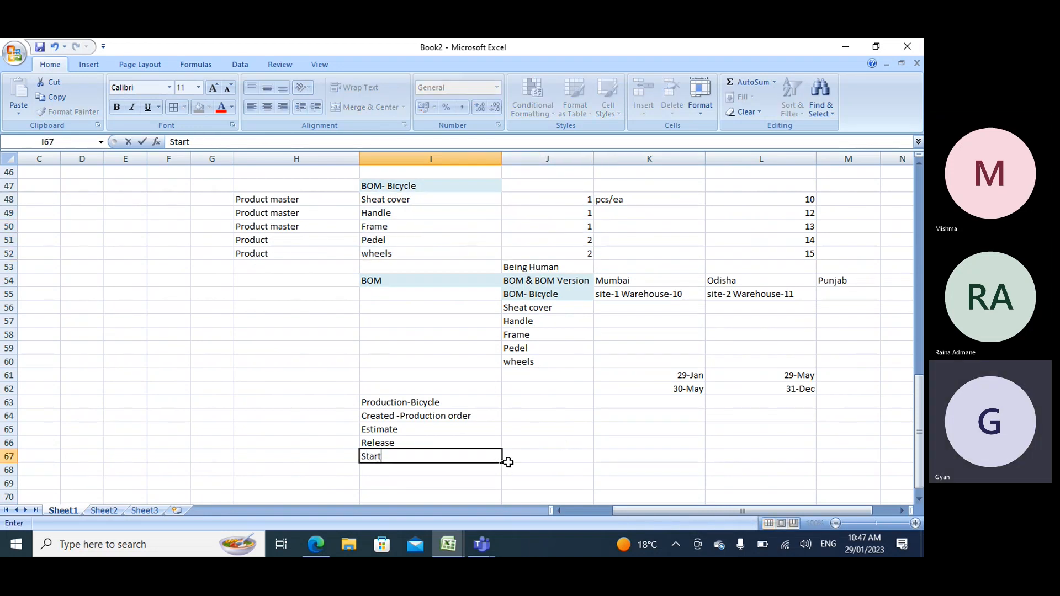
click(404, 475)
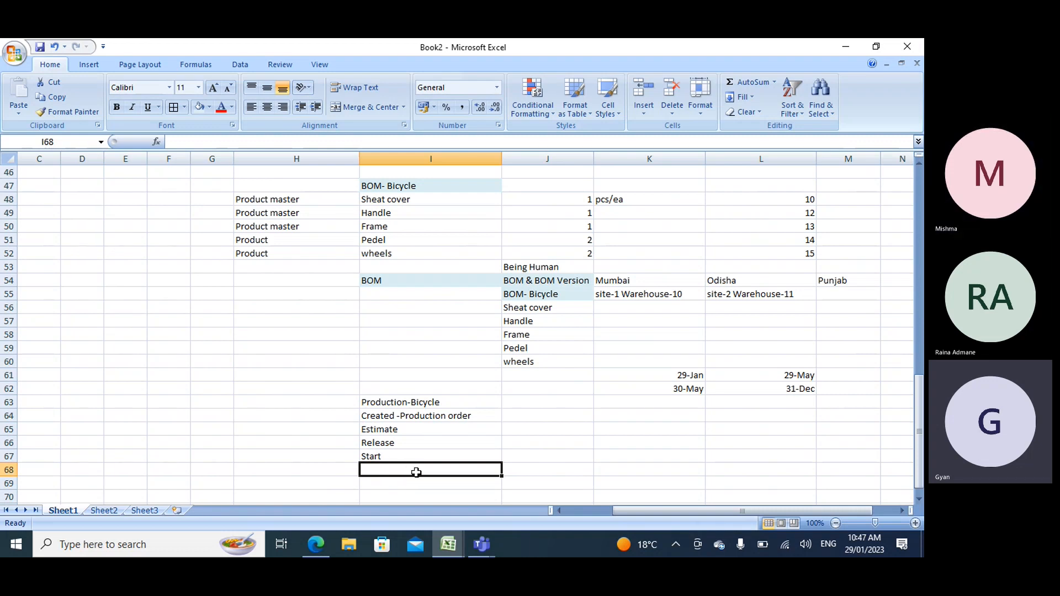
text(Refo)
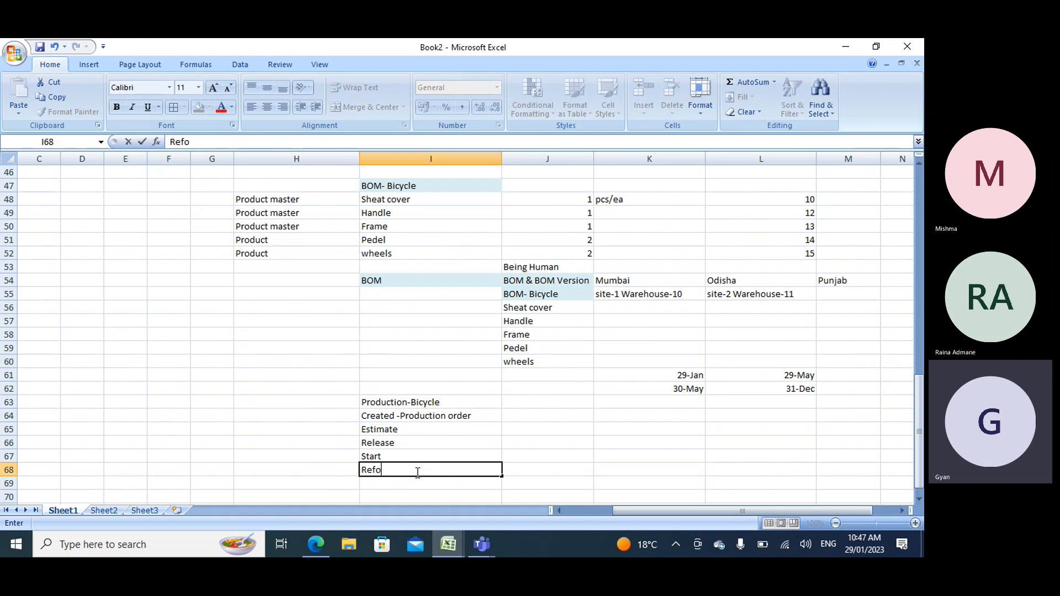
key(BackSpace)
key(BackSpace)
text(port as fi)
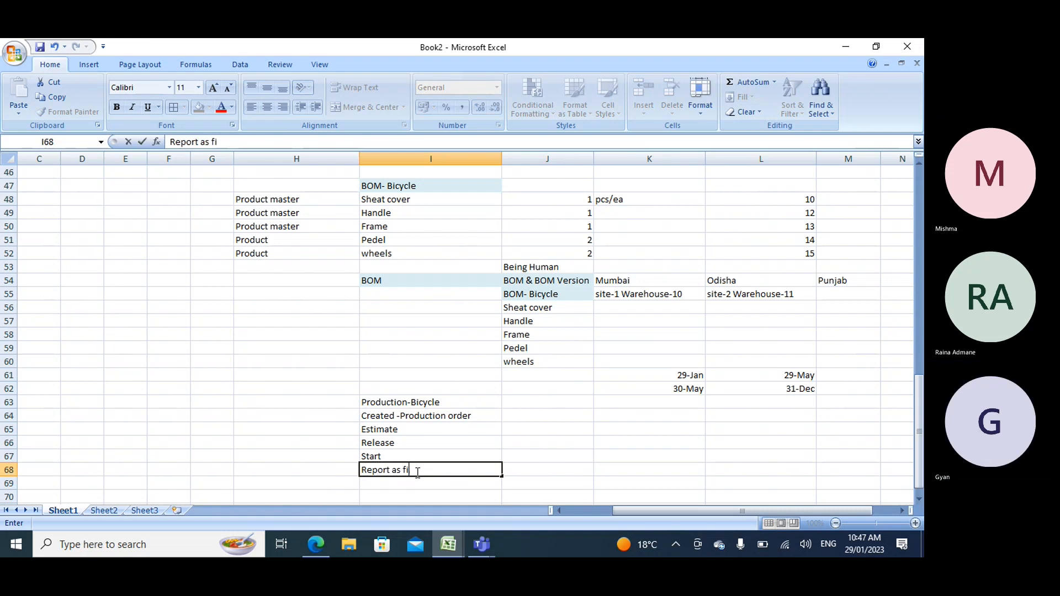
text(nis)
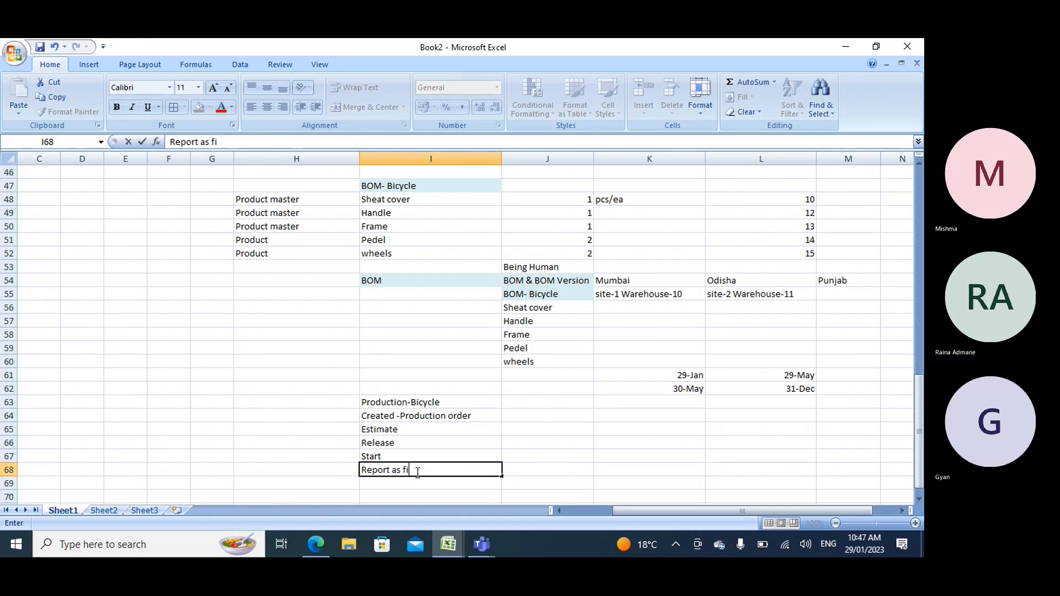
text(hed)
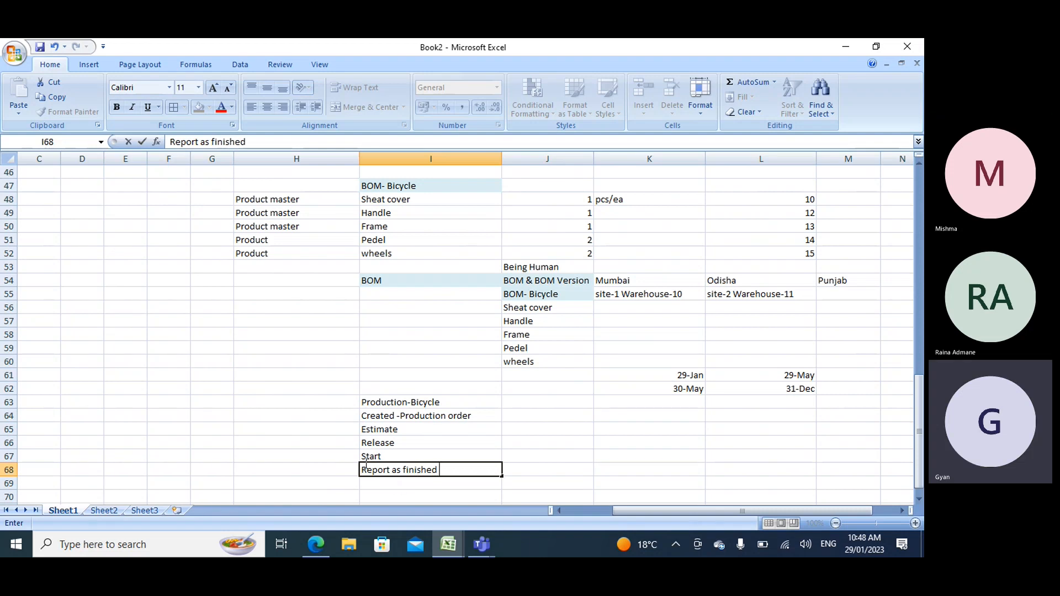
Add the final stage "End -Prouction" in I69 below "Report as finished".
scroll(362, 461, down, 2)
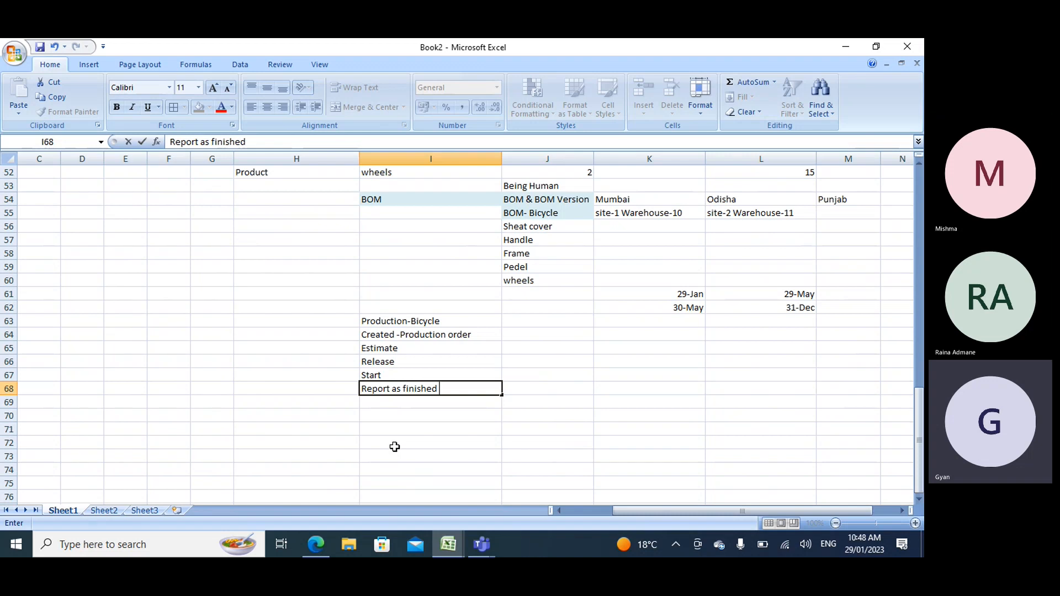
click(519, 388)
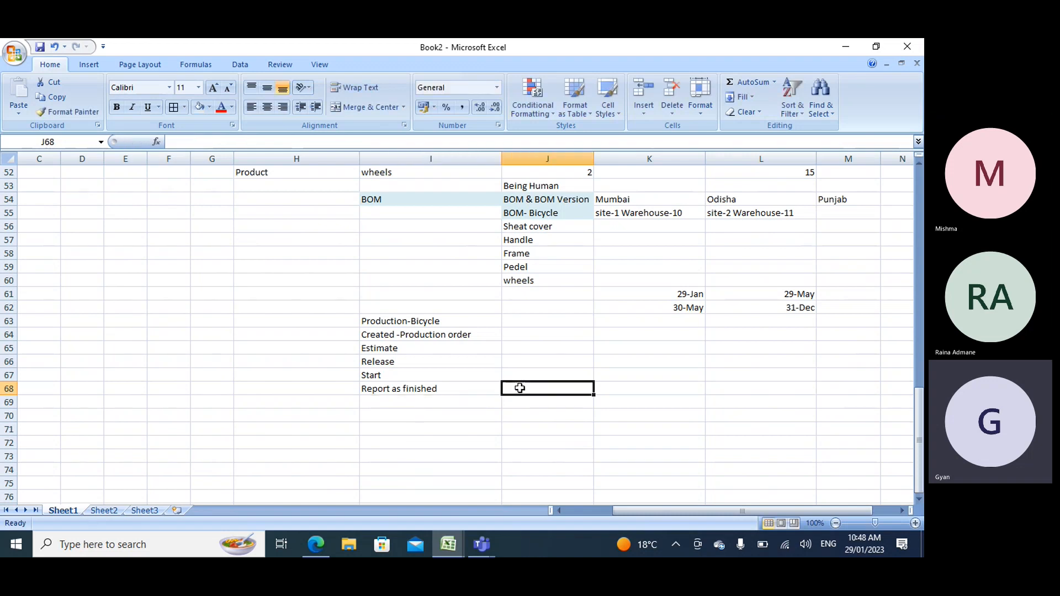
click(437, 401)
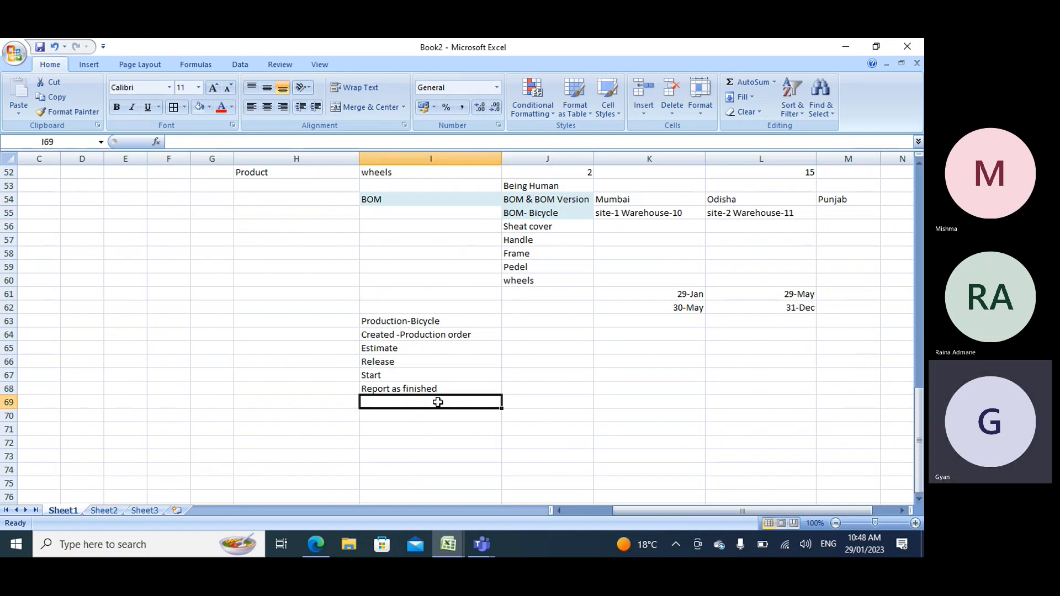
text(End )
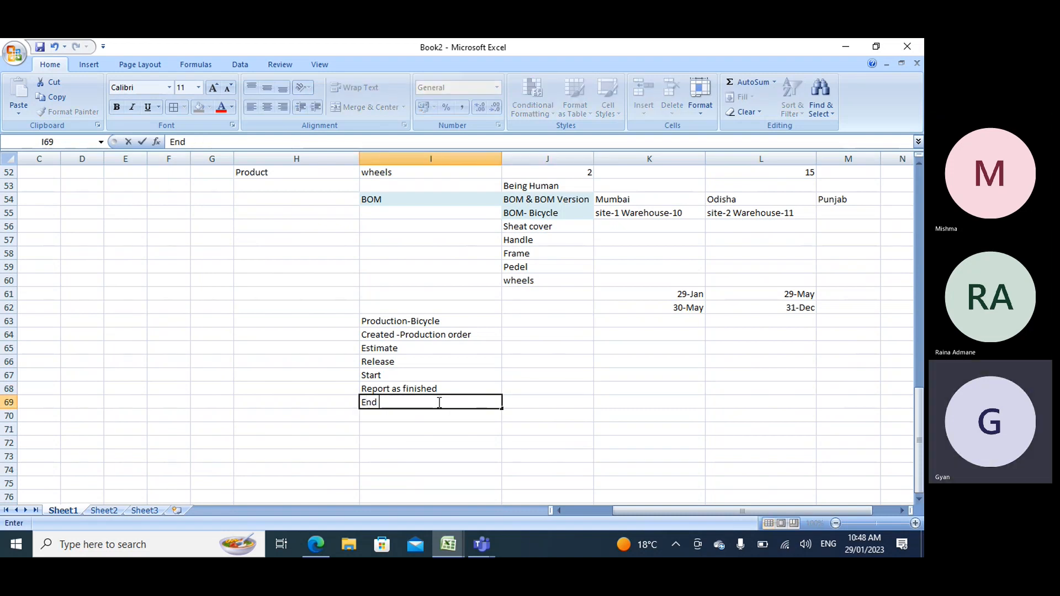
text(-Pro)
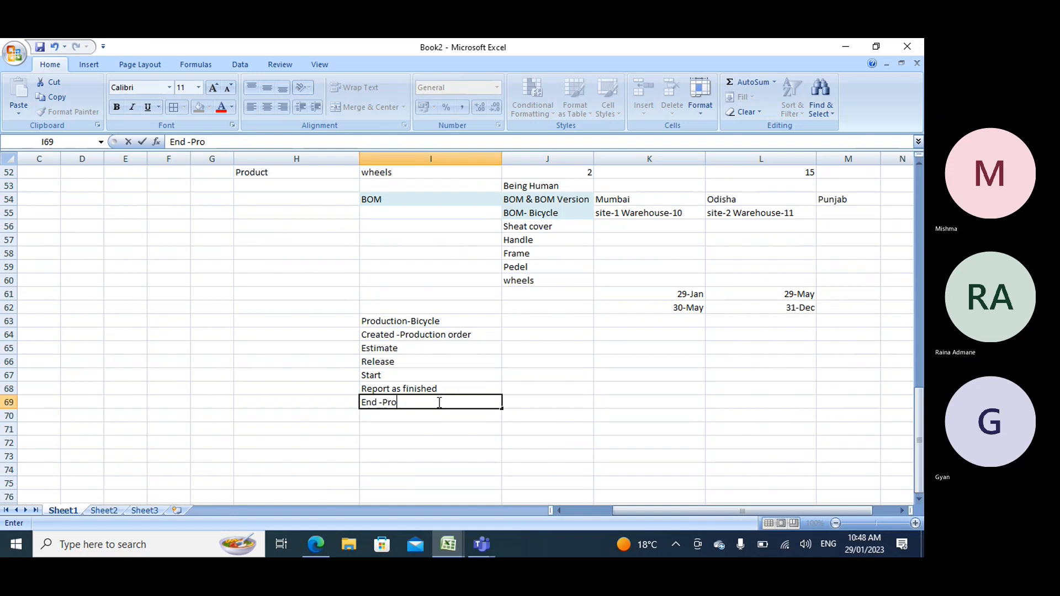
text(uction)
Review the Created, Estimate and Release stages against the BOM- Bicycle components, their quantities in J48:J52 and the values in column L.
click(393, 337)
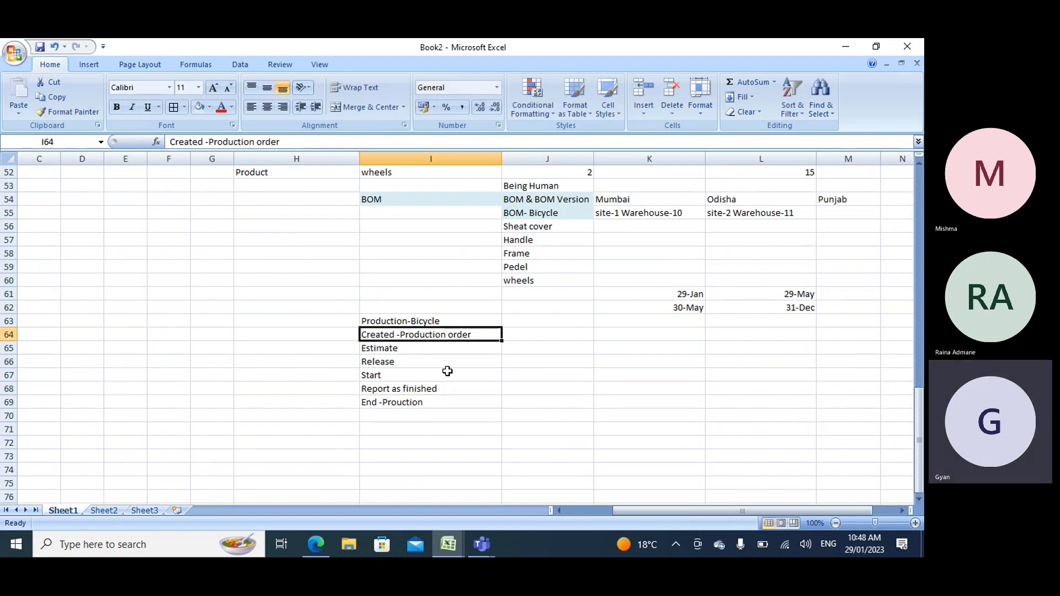
click(443, 352)
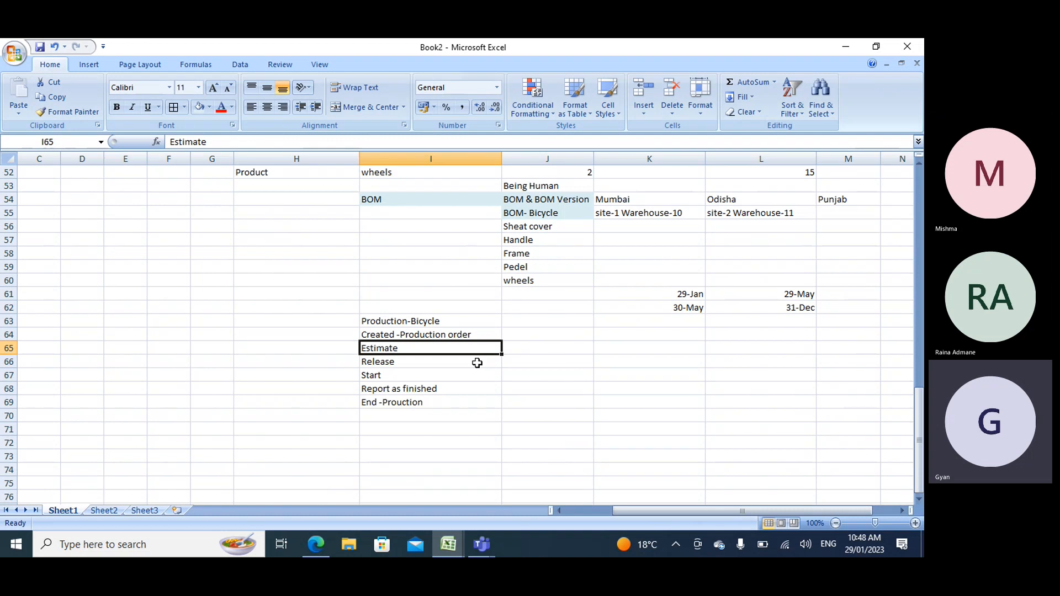
click(445, 364)
scroll(610, 291, up, 2)
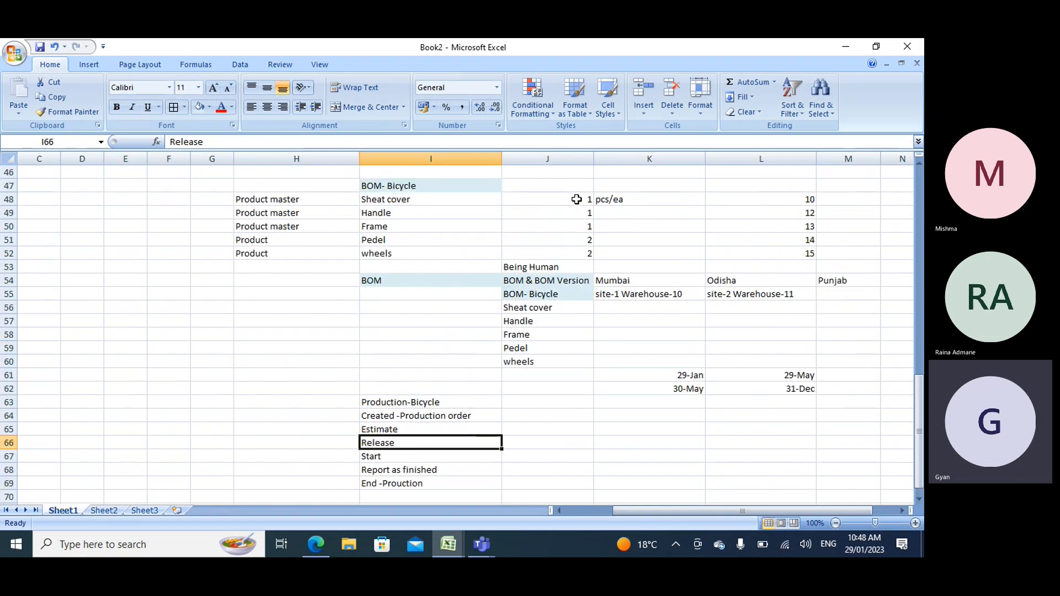
drag(579, 200, 584, 243)
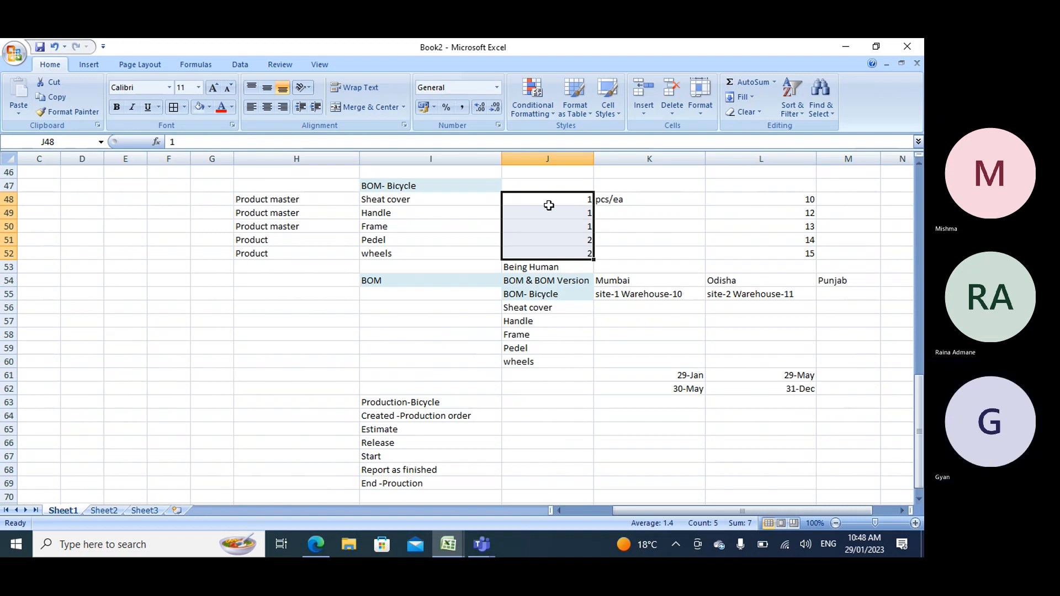
click(559, 198)
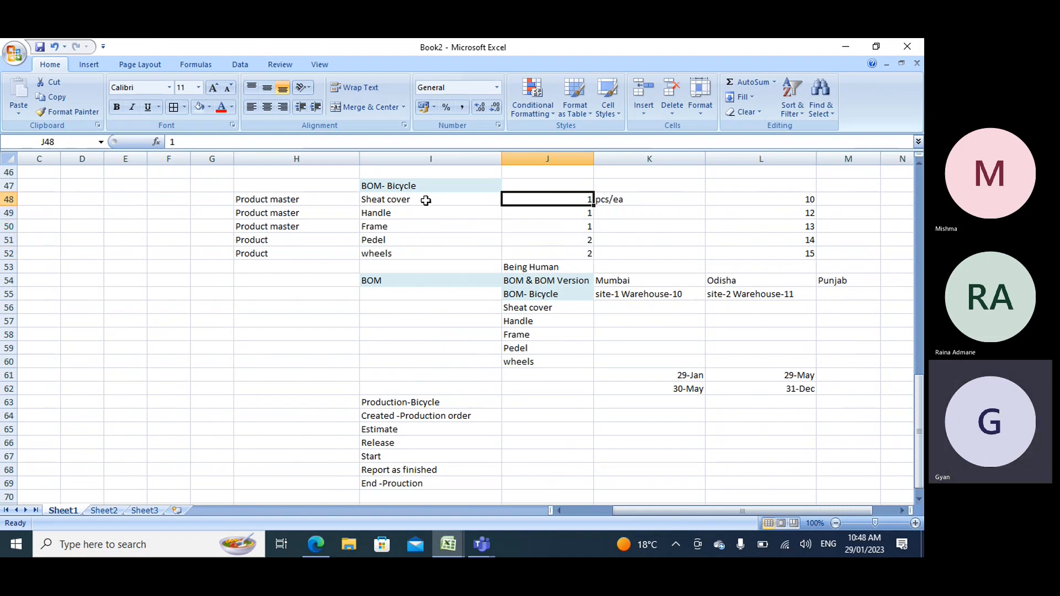
click(404, 211)
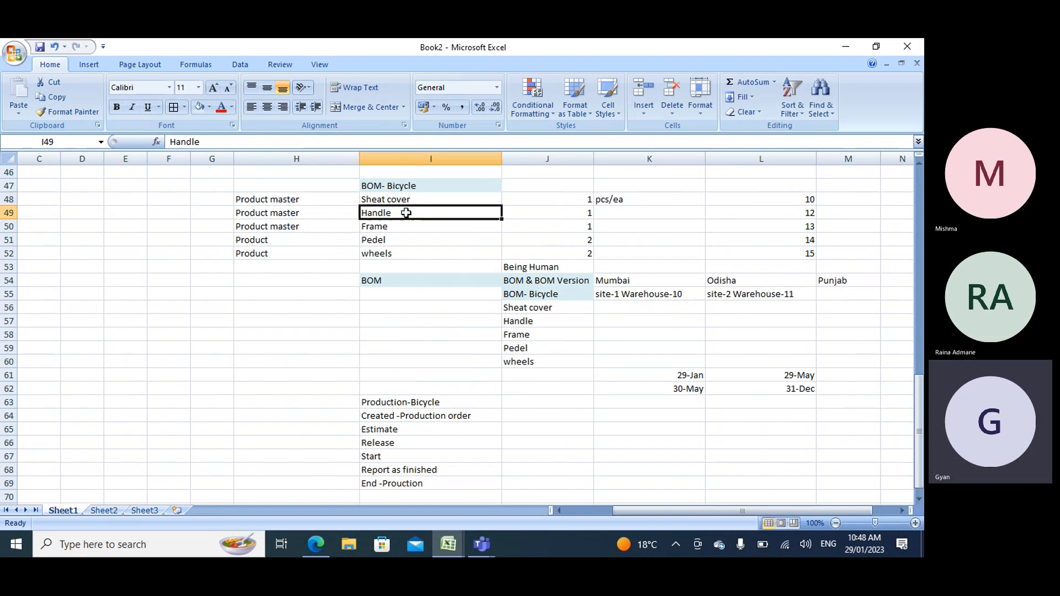
click(412, 227)
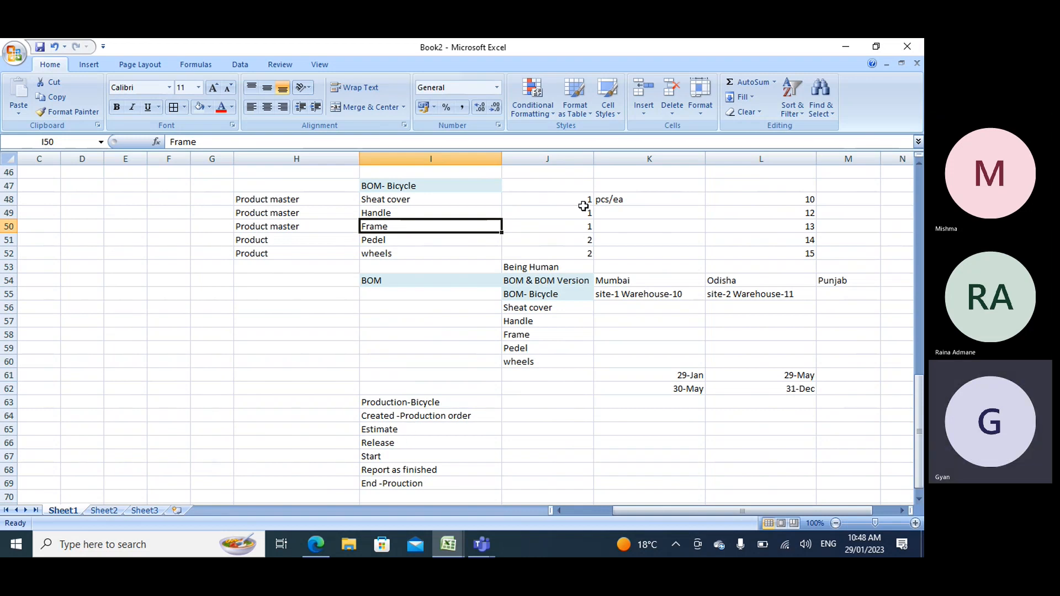
click(737, 214)
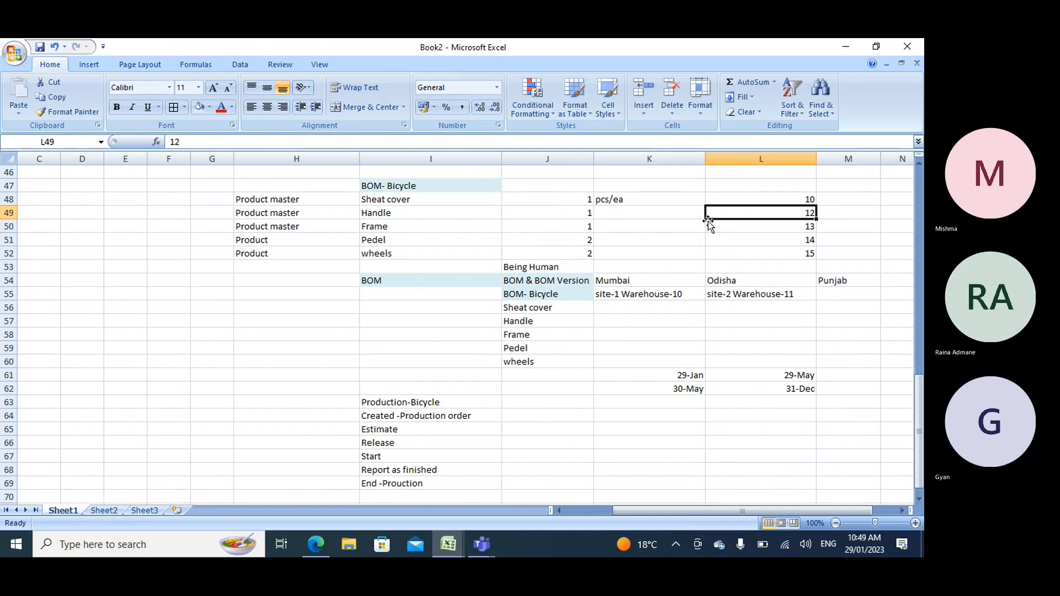
Review the Start, Report as finished and End stages, then highlight the whole stage list in I64:I69.
click(385, 456)
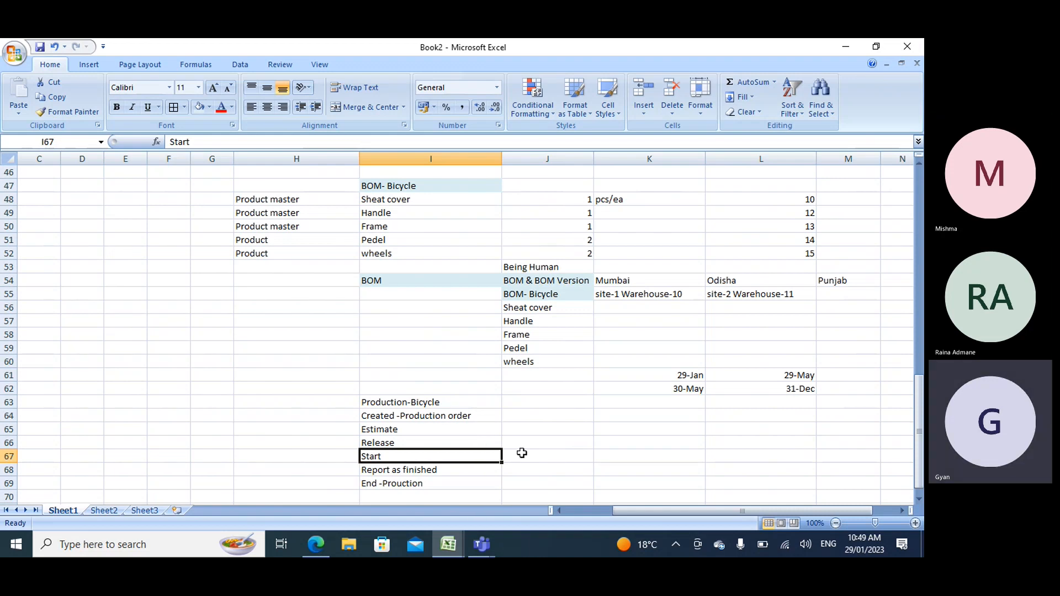
scroll(489, 458, down, 1)
click(454, 433)
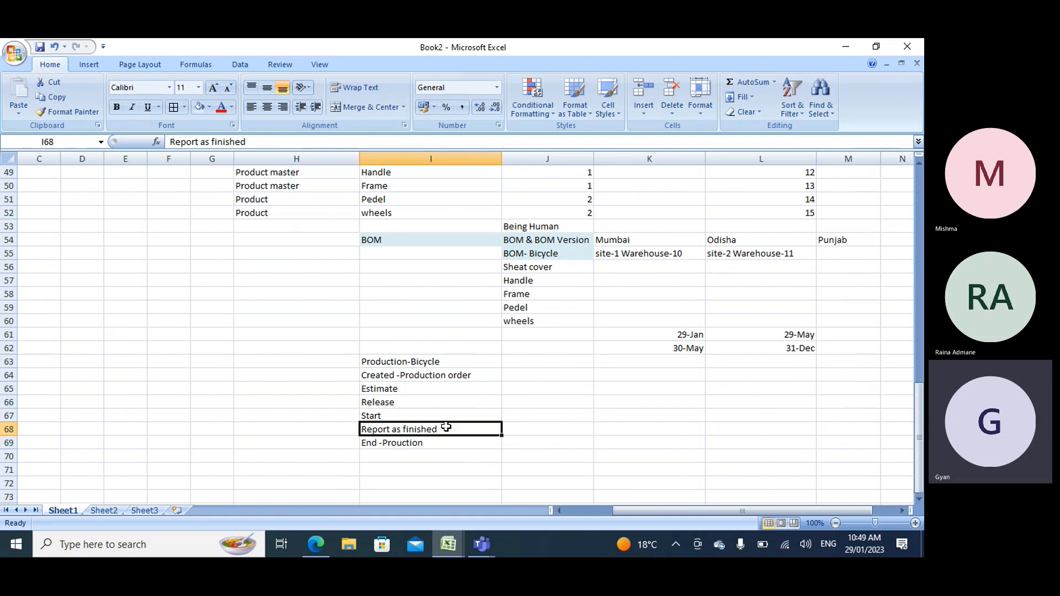
click(571, 430)
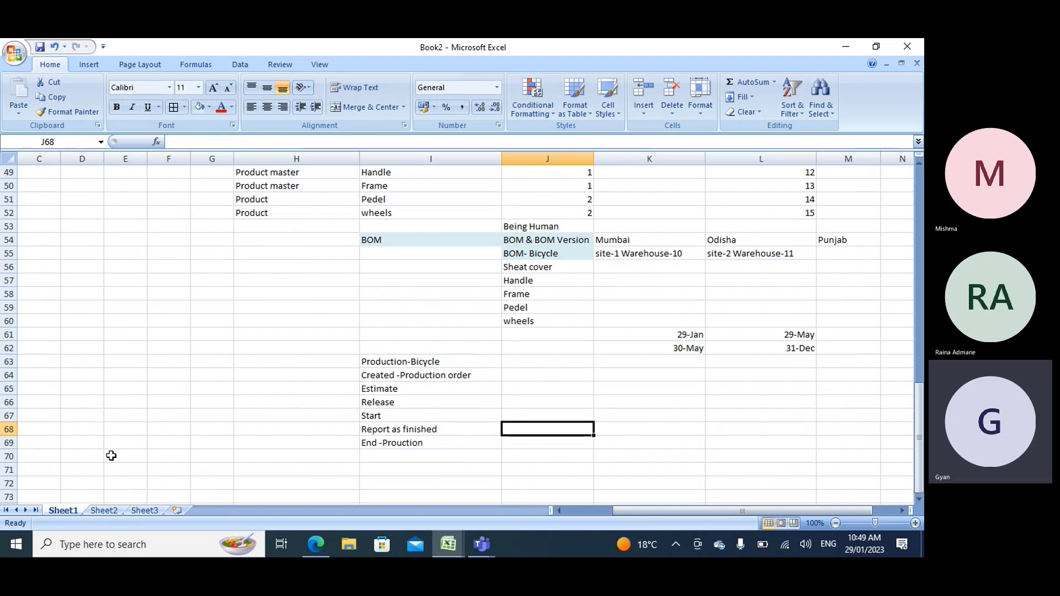
drag(355, 443, 386, 443)
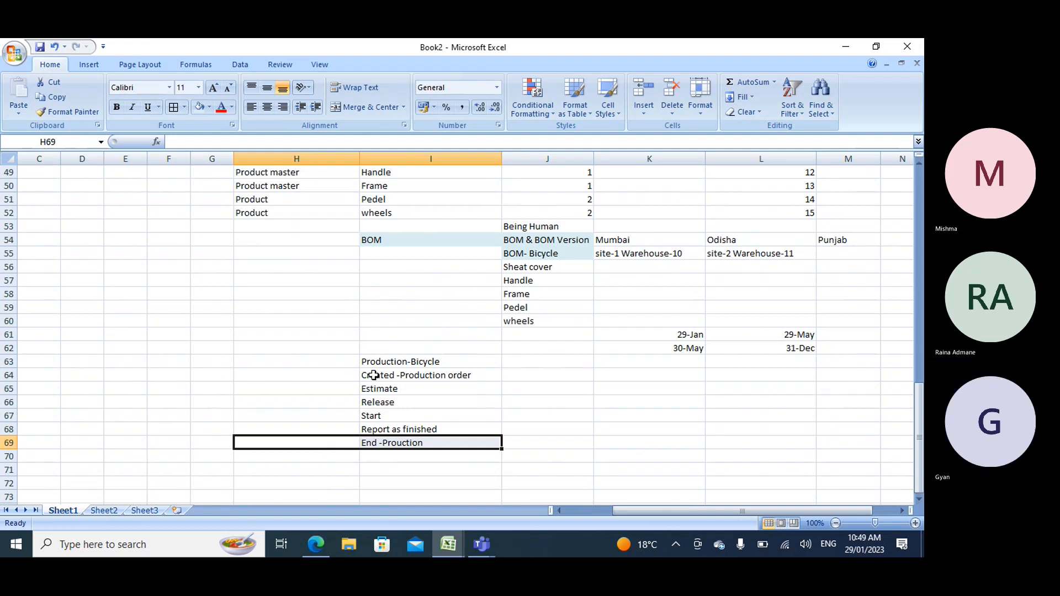
drag(370, 375, 370, 443)
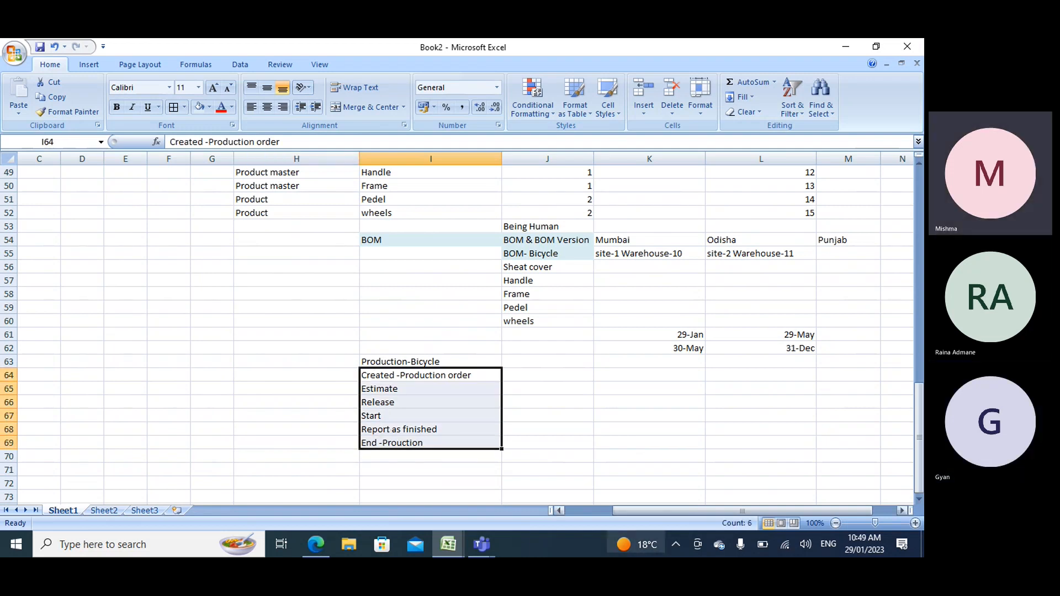
Switch to Finance and Operations in the browser, then estimate and release the By-010 production order.
click(315, 545)
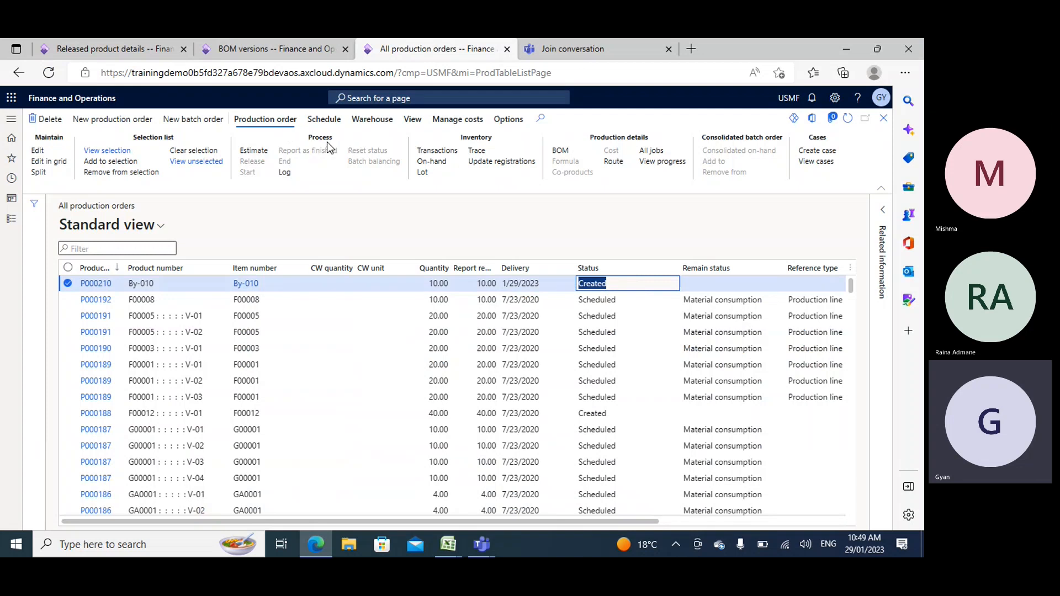
click(253, 150)
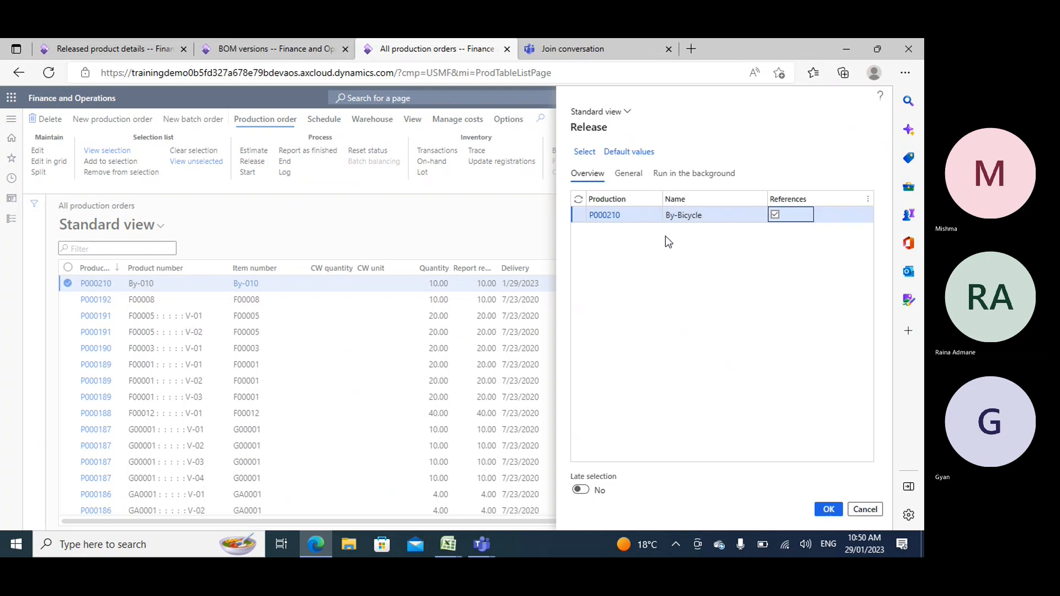
click(828, 508)
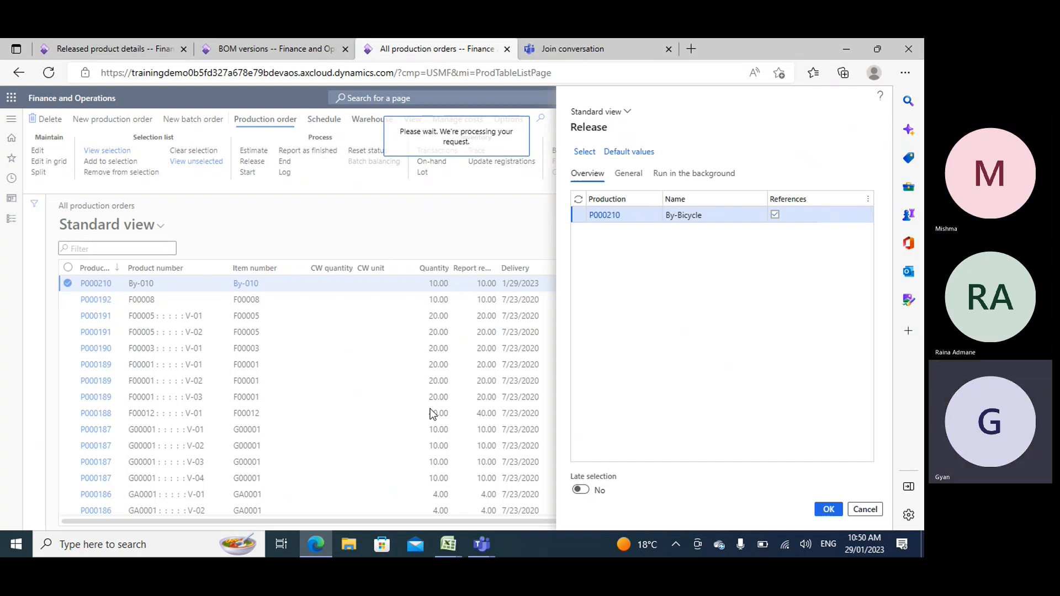
click(607, 285)
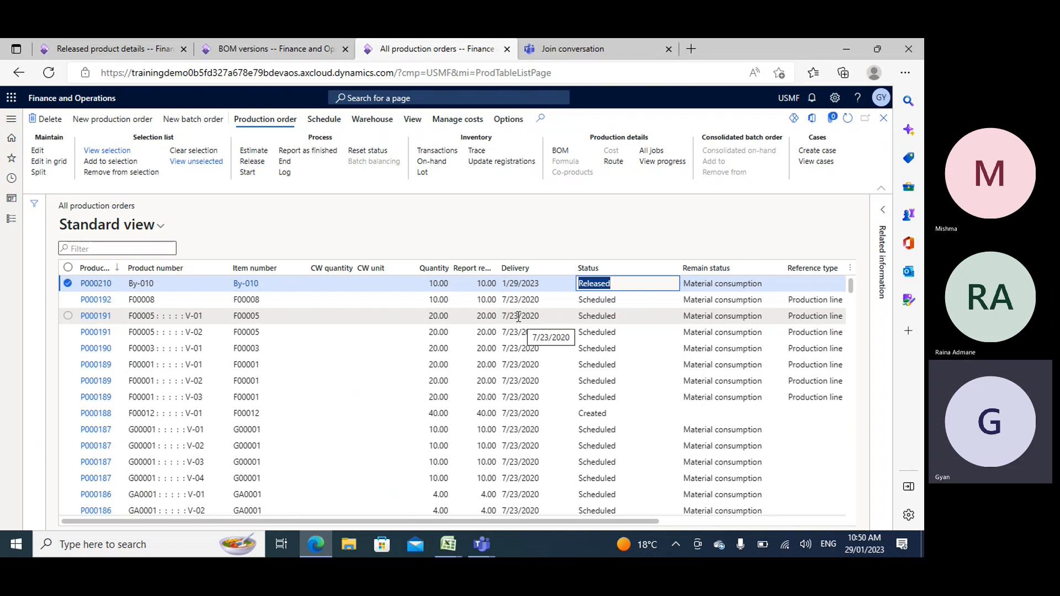
Try to start the By-010 production order with Automatic BOM consumption set to Always and Post route card now set to No.
click(248, 174)
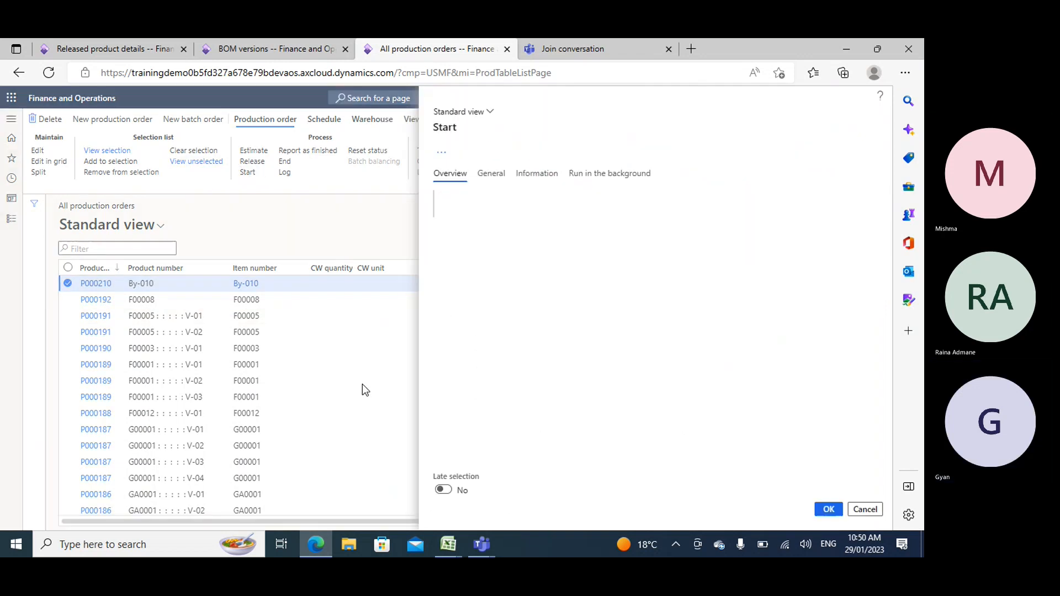
click(486, 175)
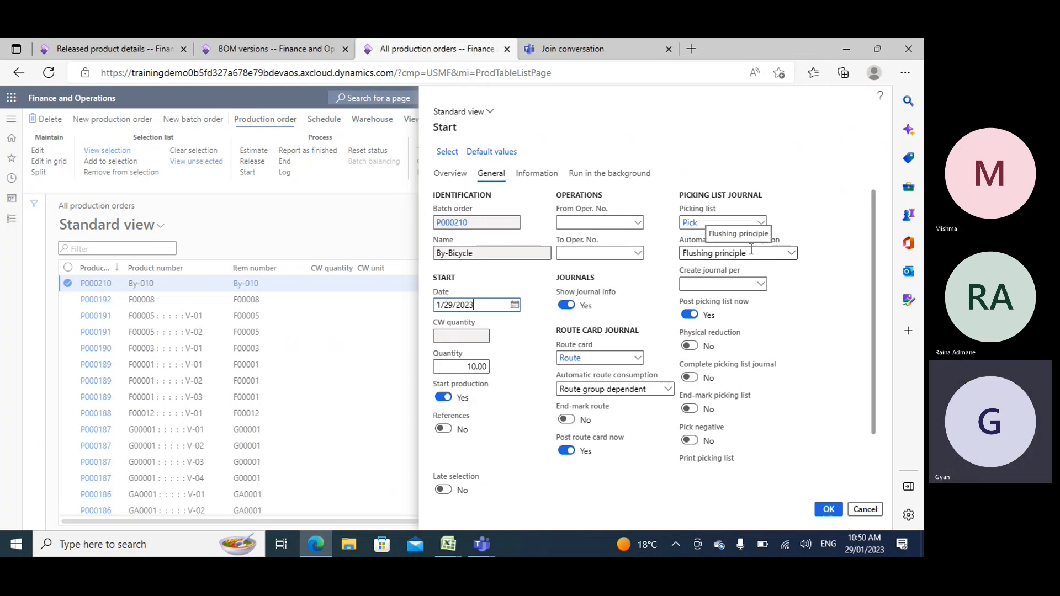
mouse_move(741, 266)
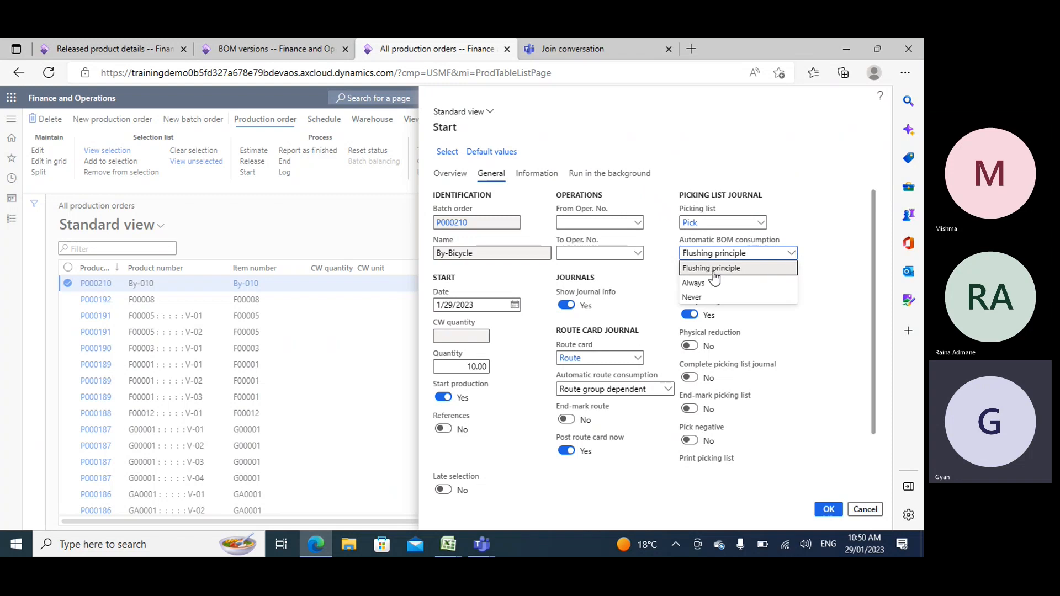
click(694, 284)
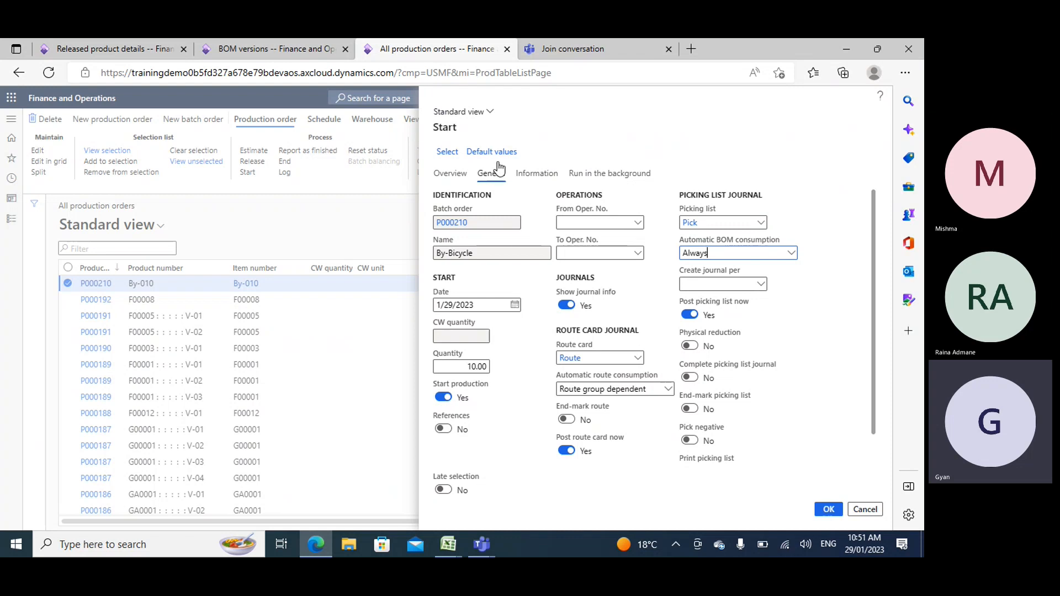
click(791, 254)
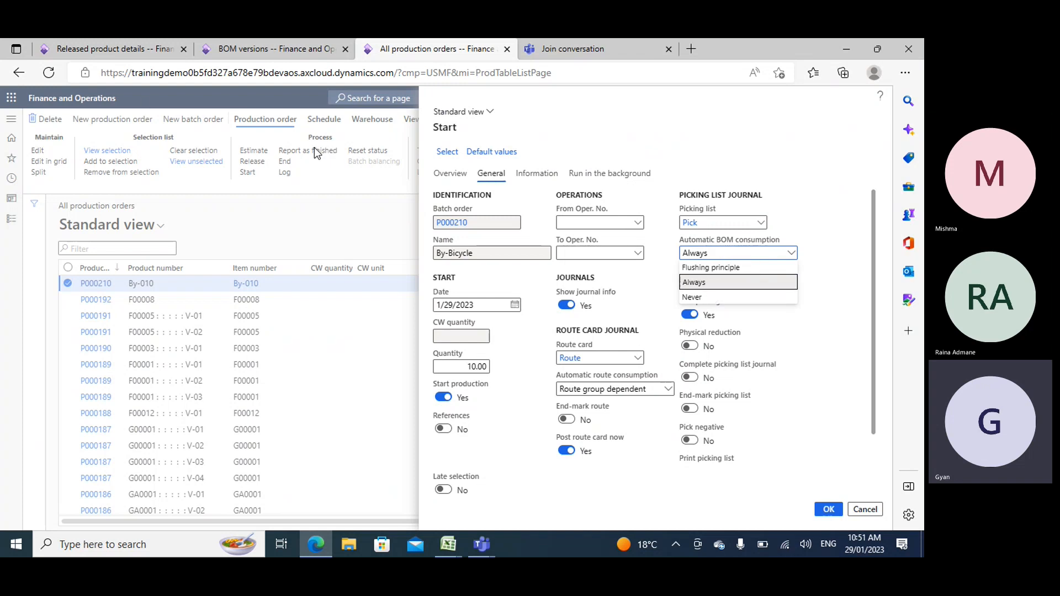
click(714, 283)
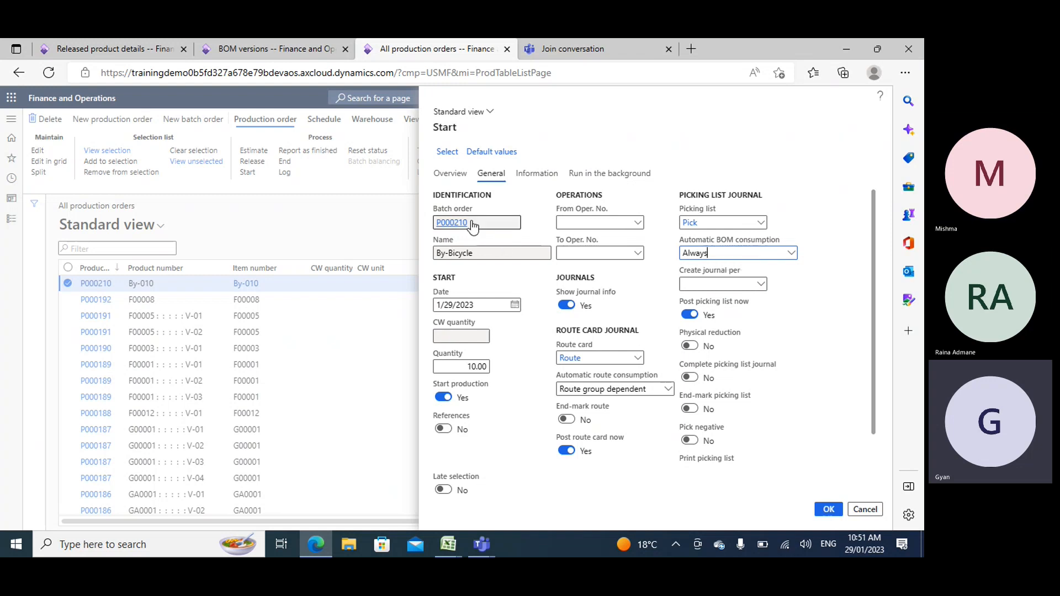
mouse_move(473, 225)
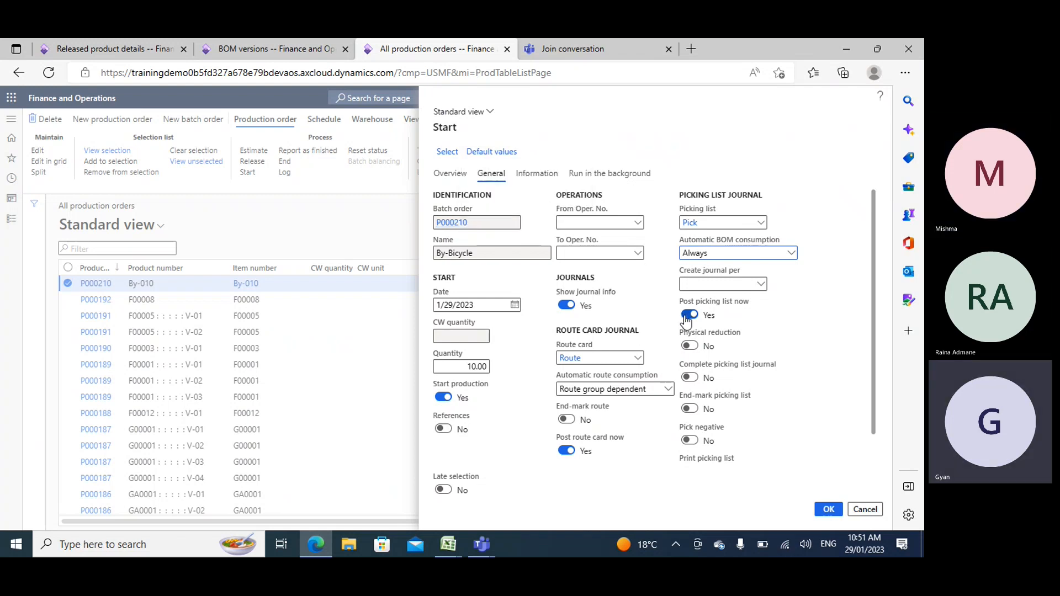
click(566, 450)
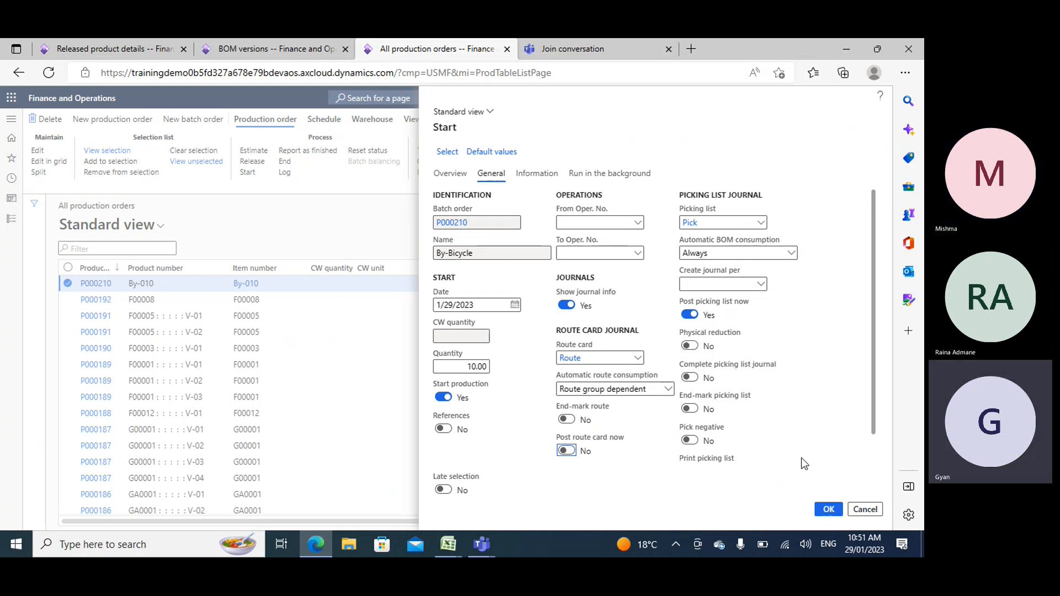
click(828, 509)
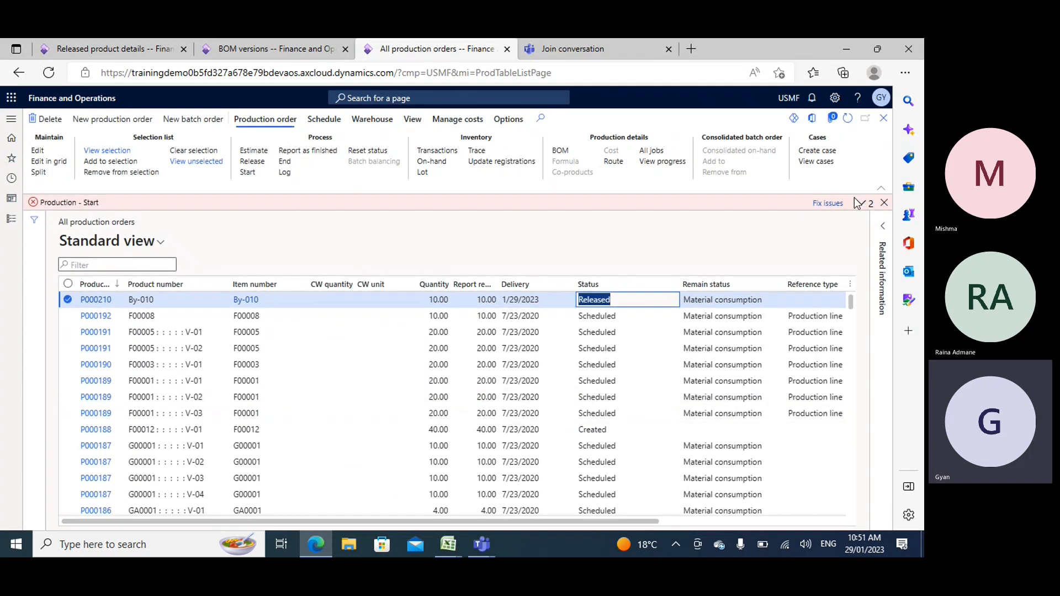
Examine the message details for the production start, then dismiss the messages.
click(863, 204)
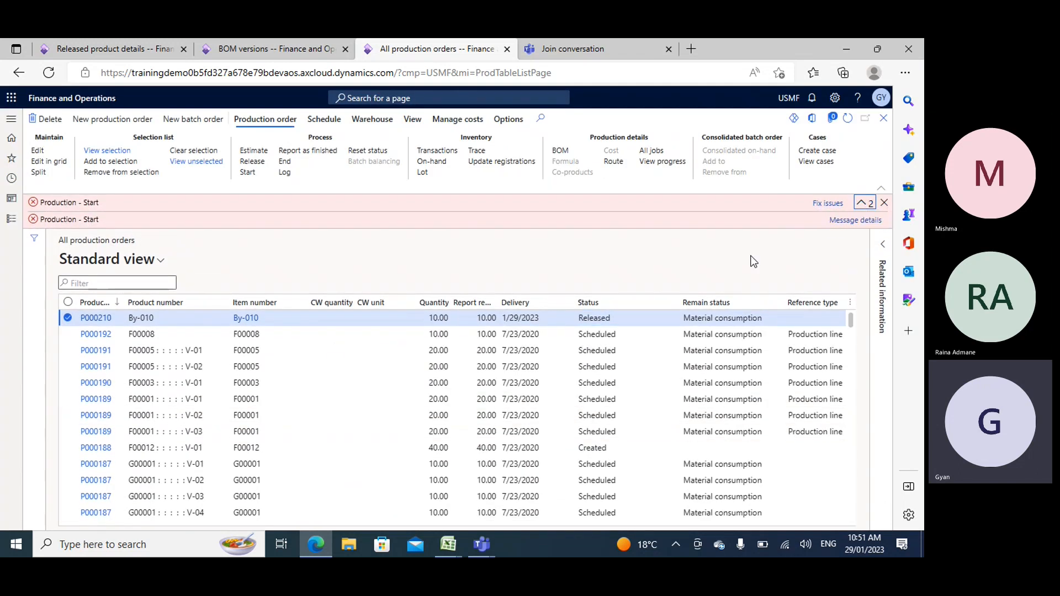
click(856, 220)
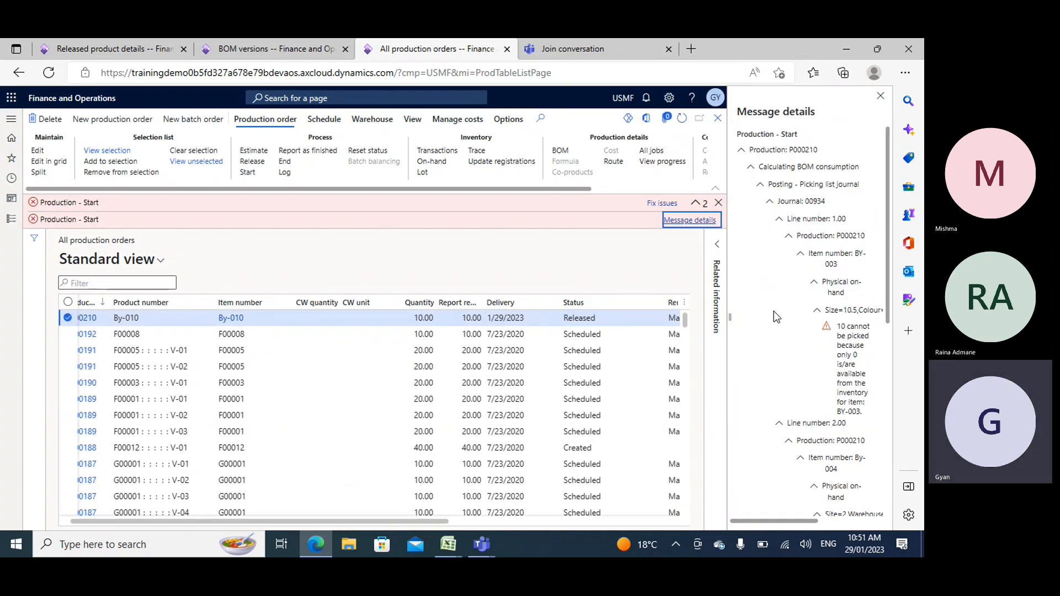
click(880, 96)
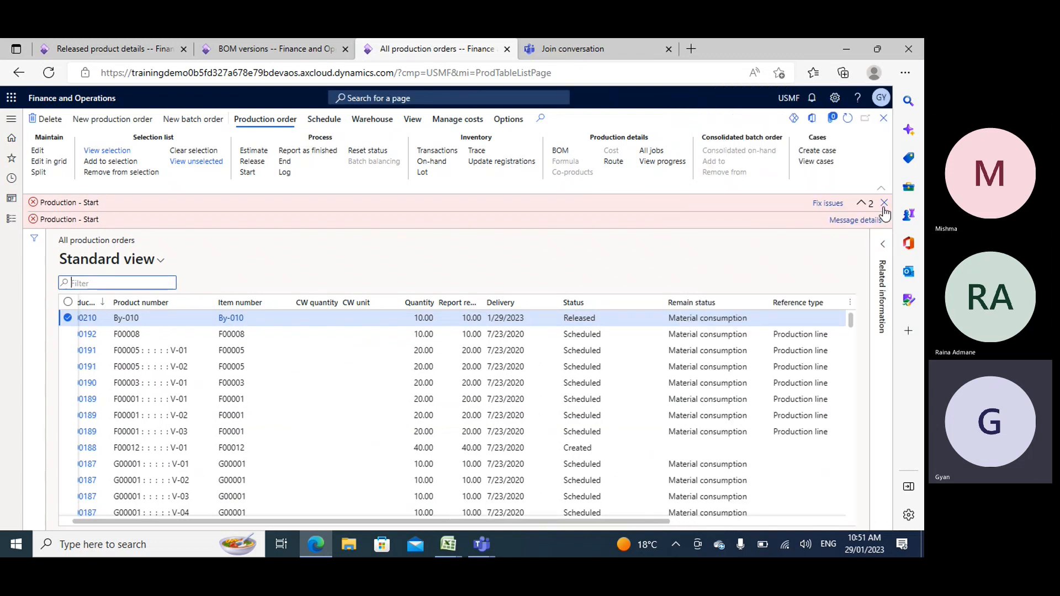
click(884, 202)
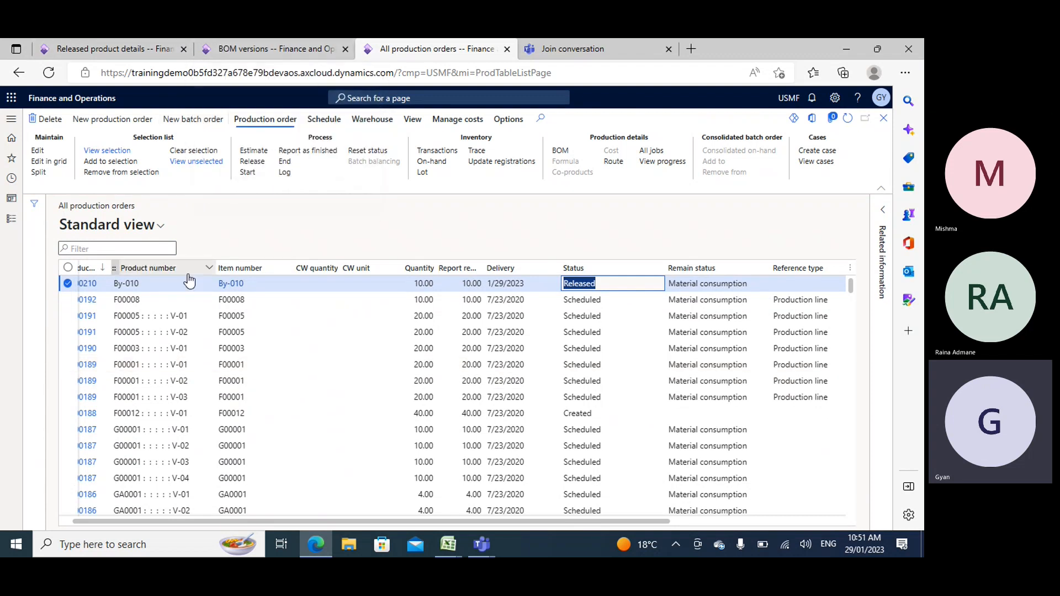
Go to the released products list, keep the session active, and filter the item numbers to those beginning with "by".
click(132, 39)
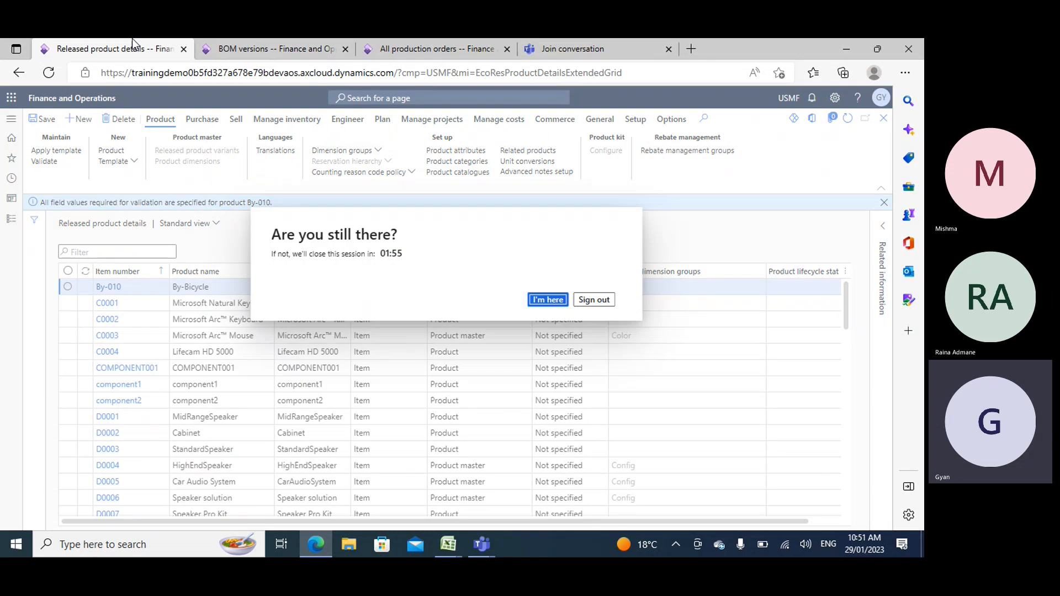
click(549, 300)
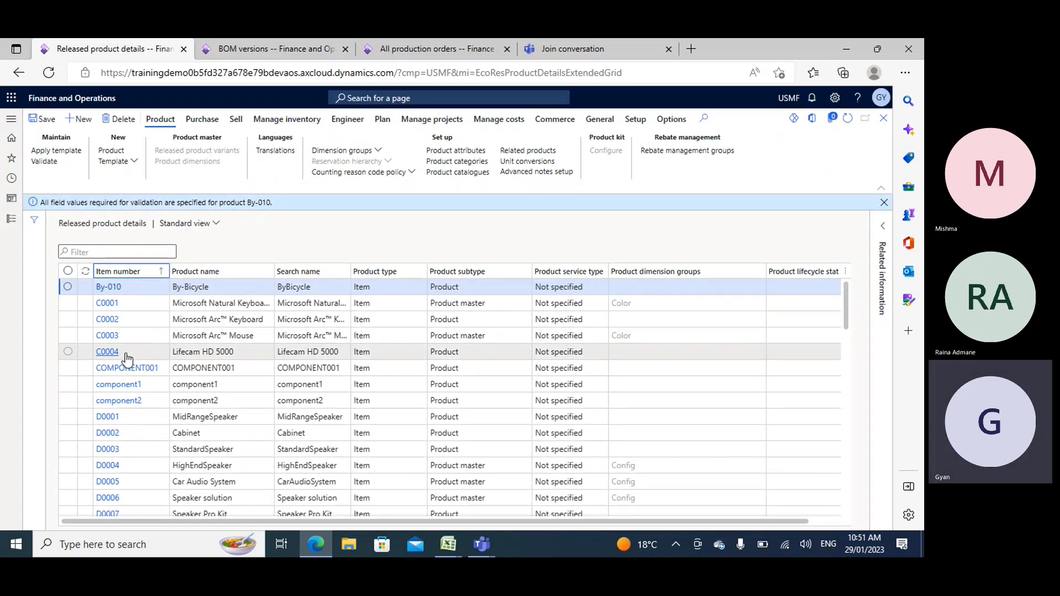
click(121, 271)
click(133, 356)
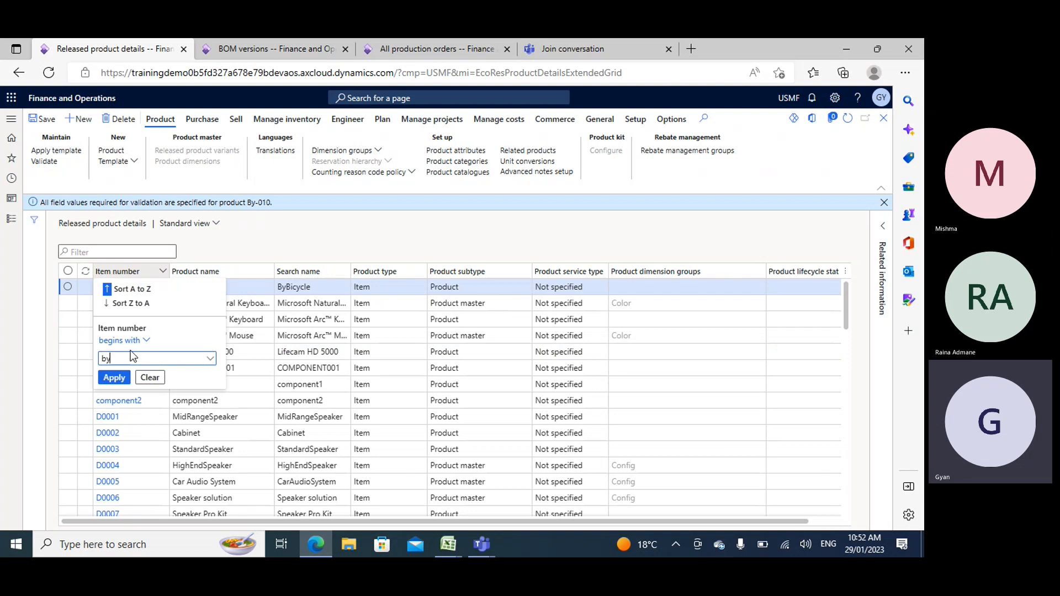
text(by)
click(114, 377)
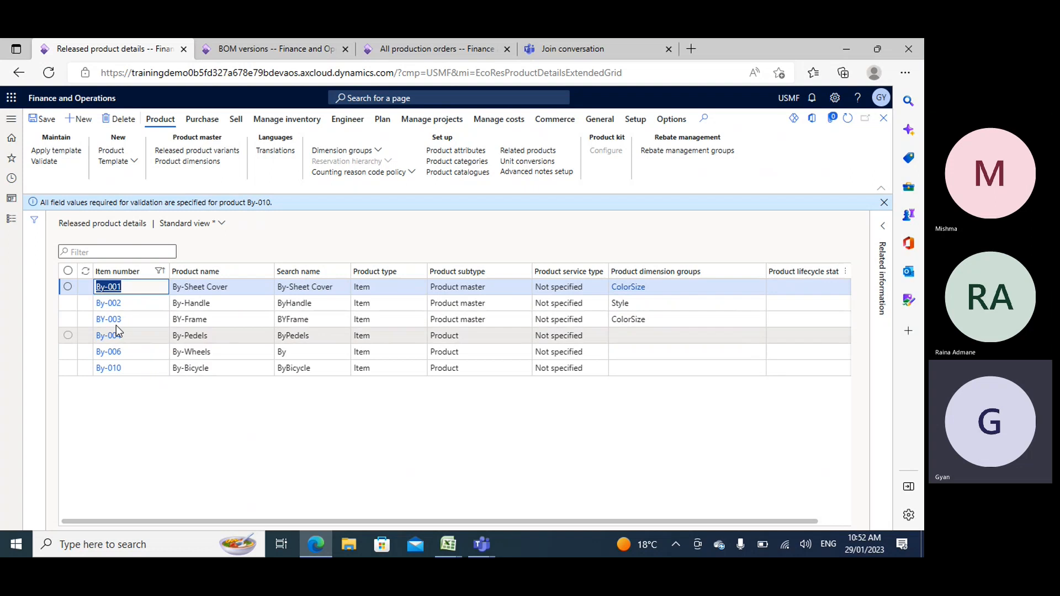
Select By-002 and open a new counting entry from its on-hand inventory.
click(67, 303)
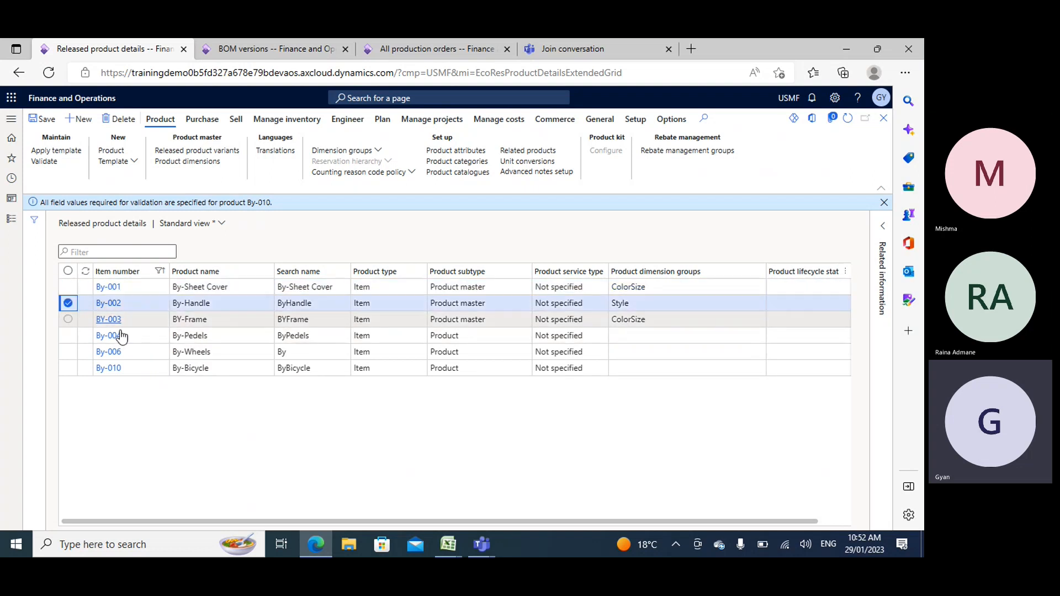
click(264, 122)
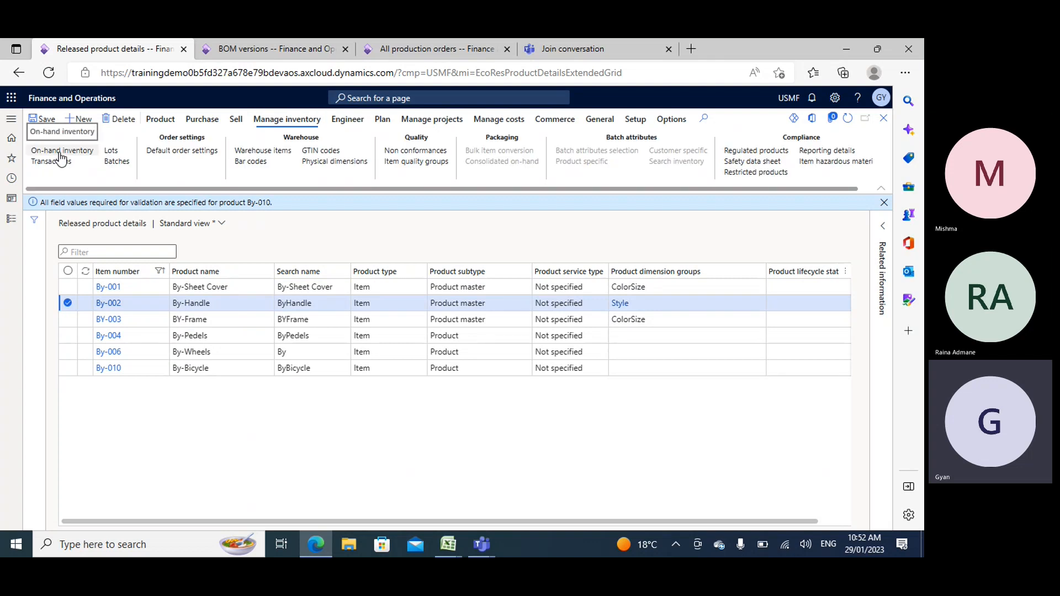
click(60, 155)
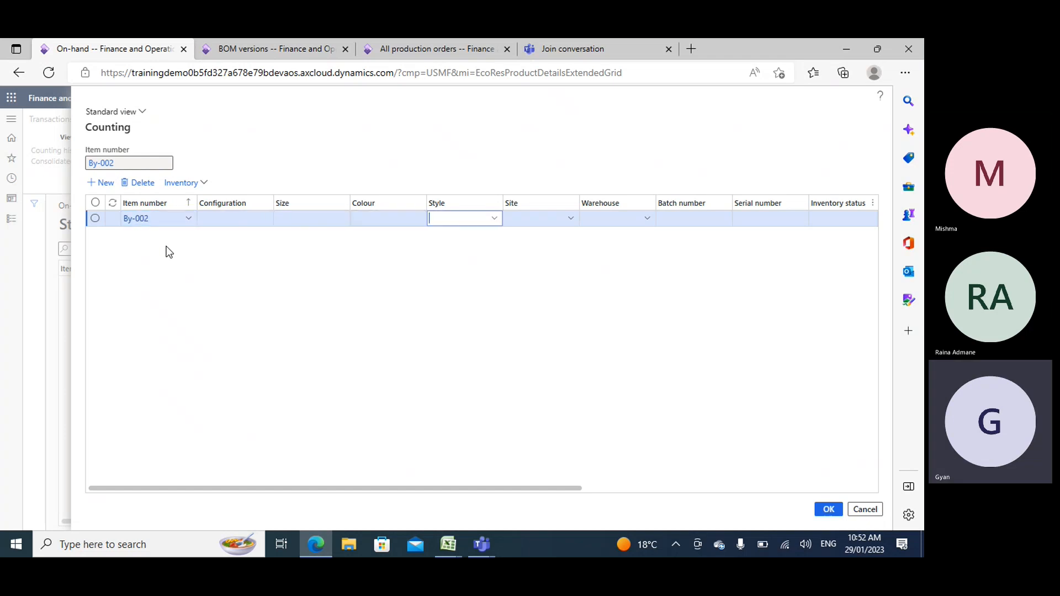
Set the By-002 counting line to site 2 and warehouse 24.
key(Tab)
text(24)
key(Tab)
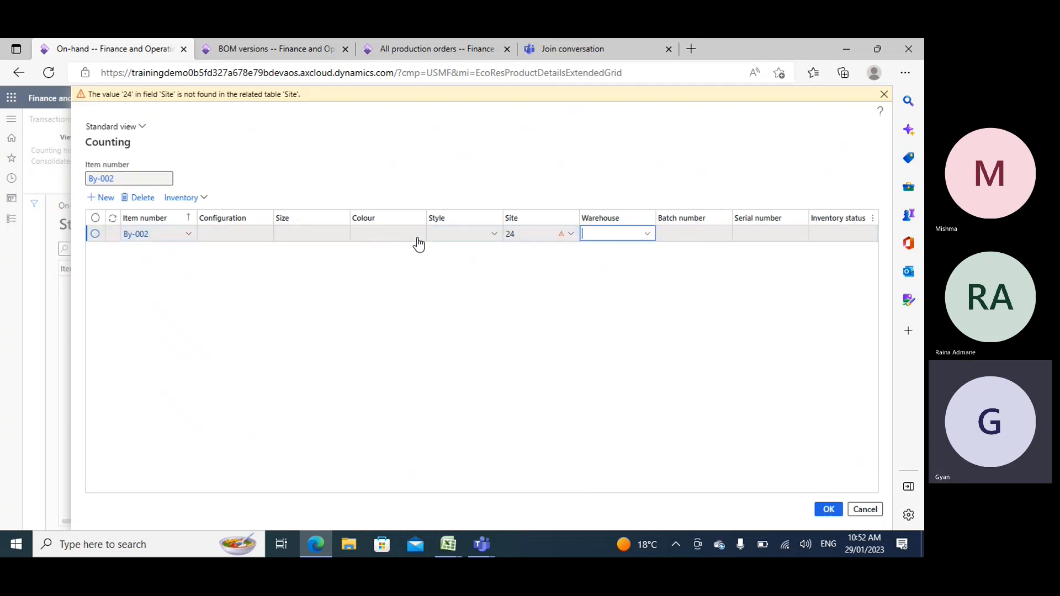
key(shift+Tab)
key(BackSpace)
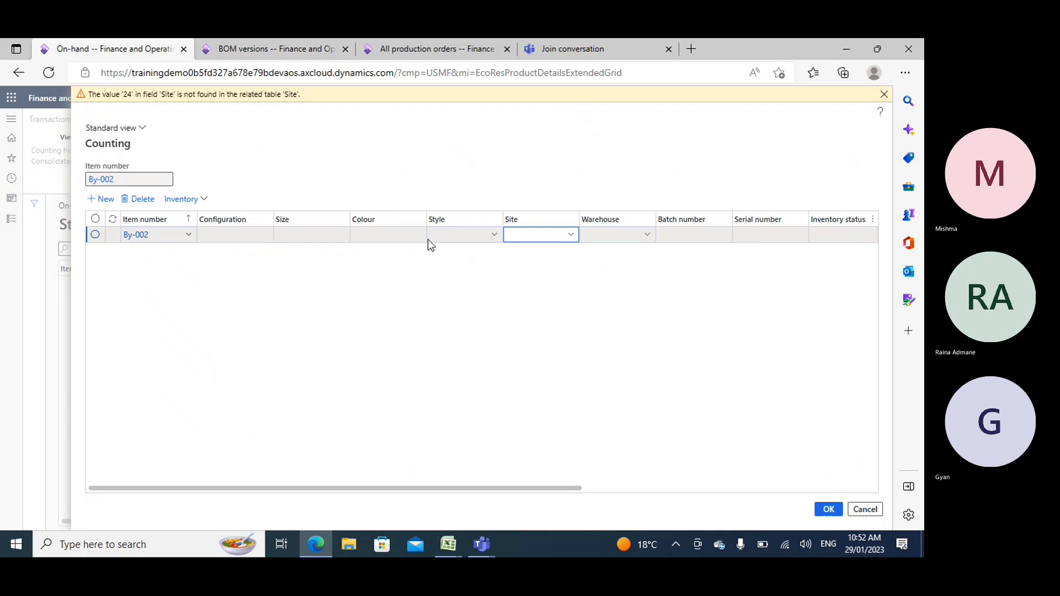
key(Tab)
text(24)
key(Tab)
key(Tab)
key(Tab)
key(Tab)
key(Tab)
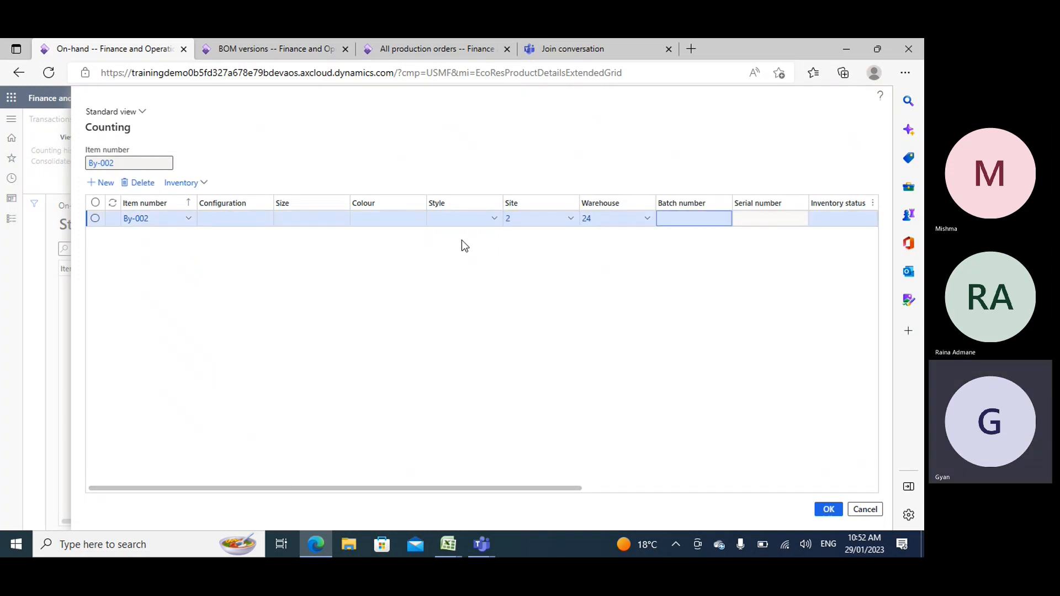
Enter a counted quantity of 100 for By-002 and try to post the counting.
key(Tab)
key(Tab)
key(Tab)
key(Tab)
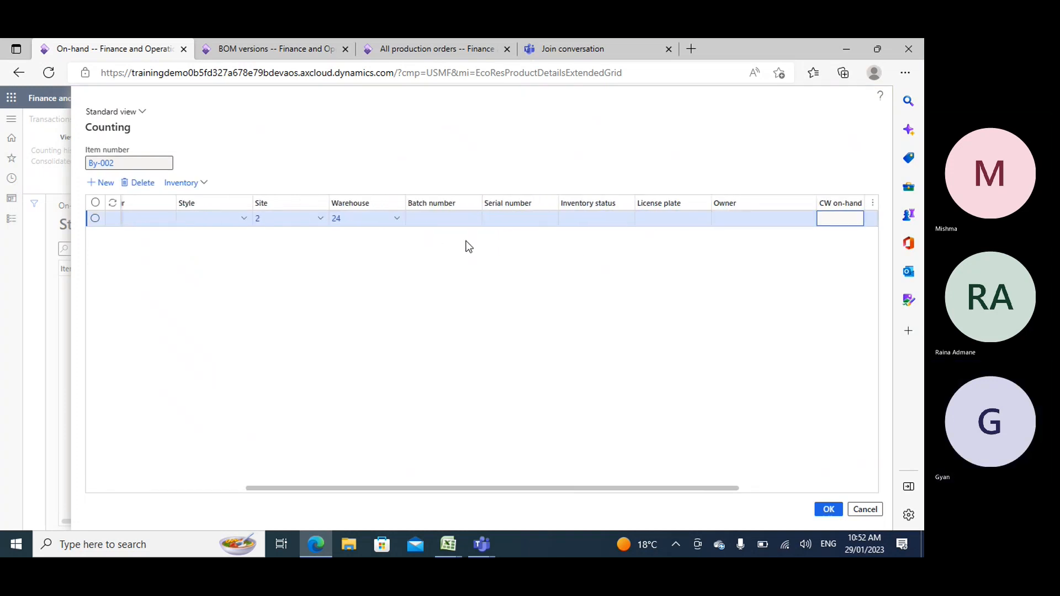
text(10)
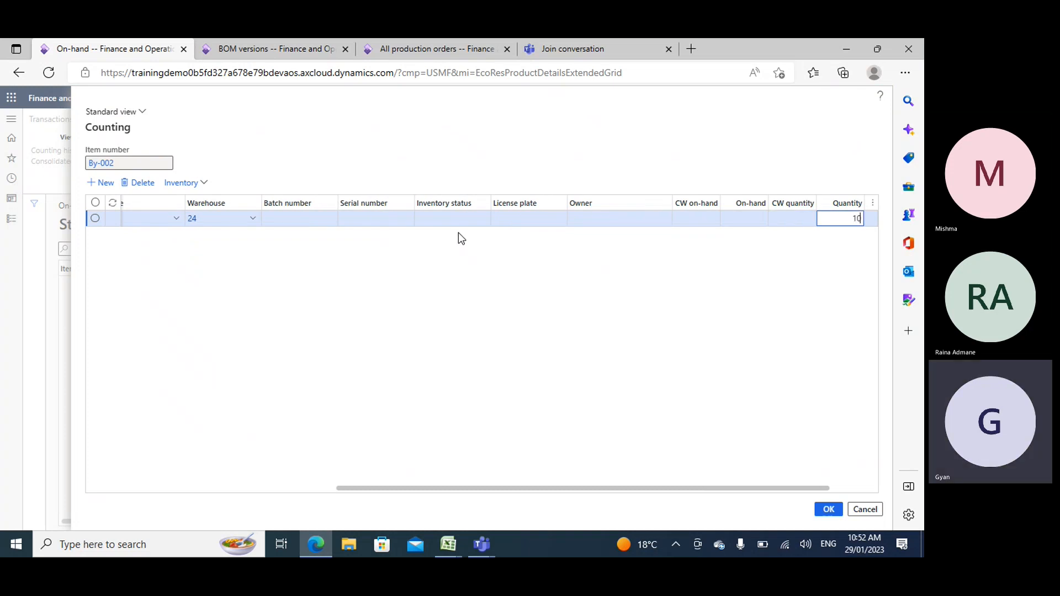
text(0)
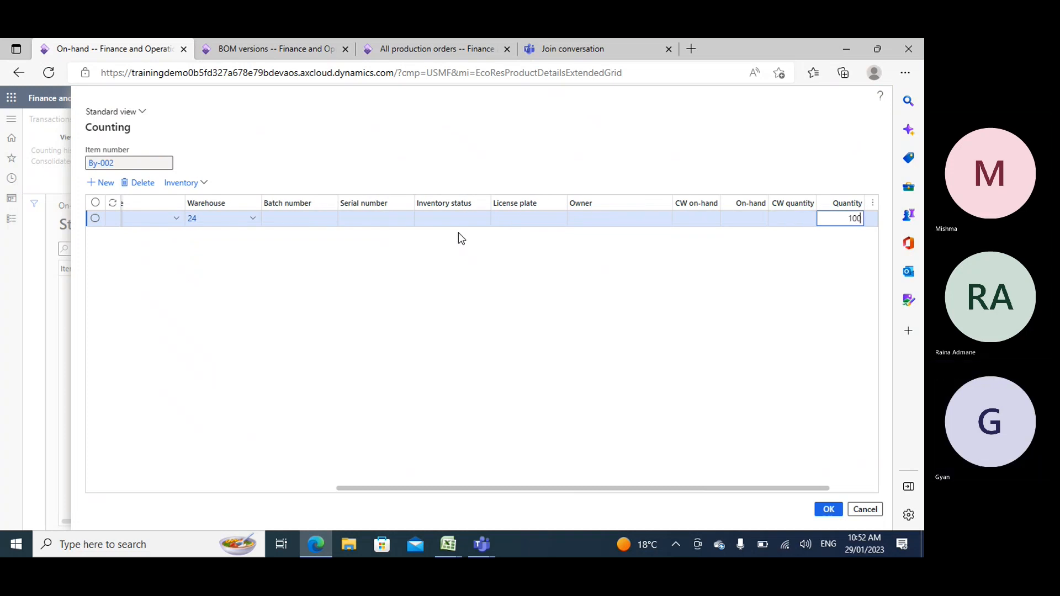
click(828, 512)
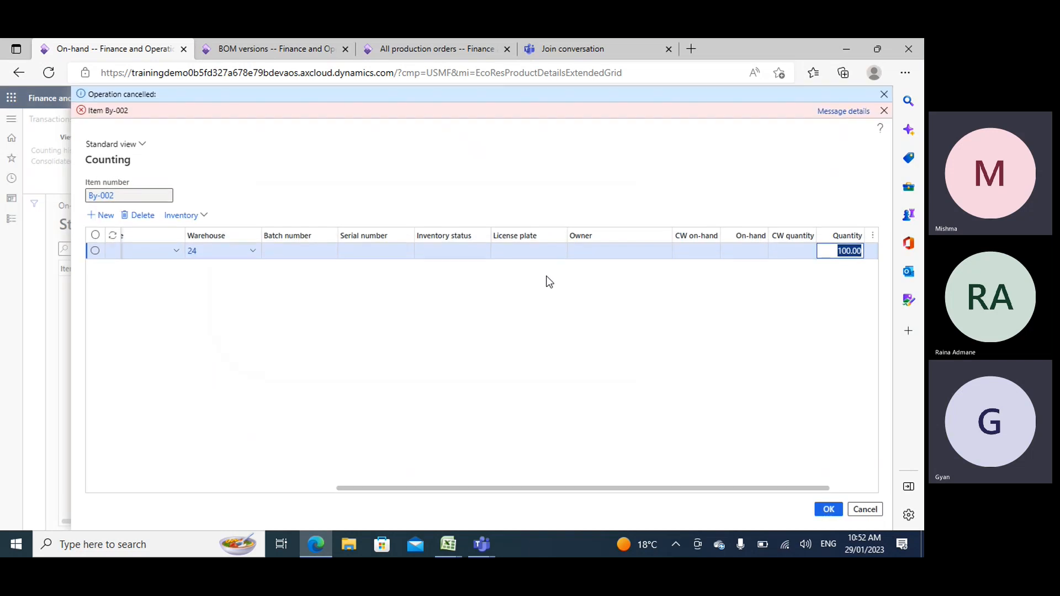
Review the counting message details and the Style choices for By-002, then cancel the counting.
click(825, 114)
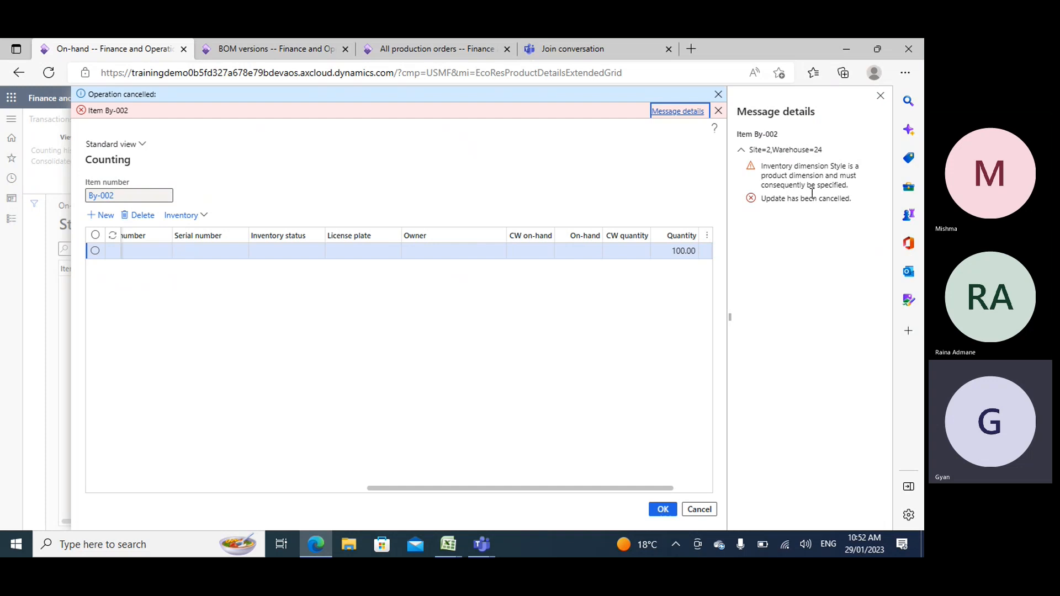
click(880, 96)
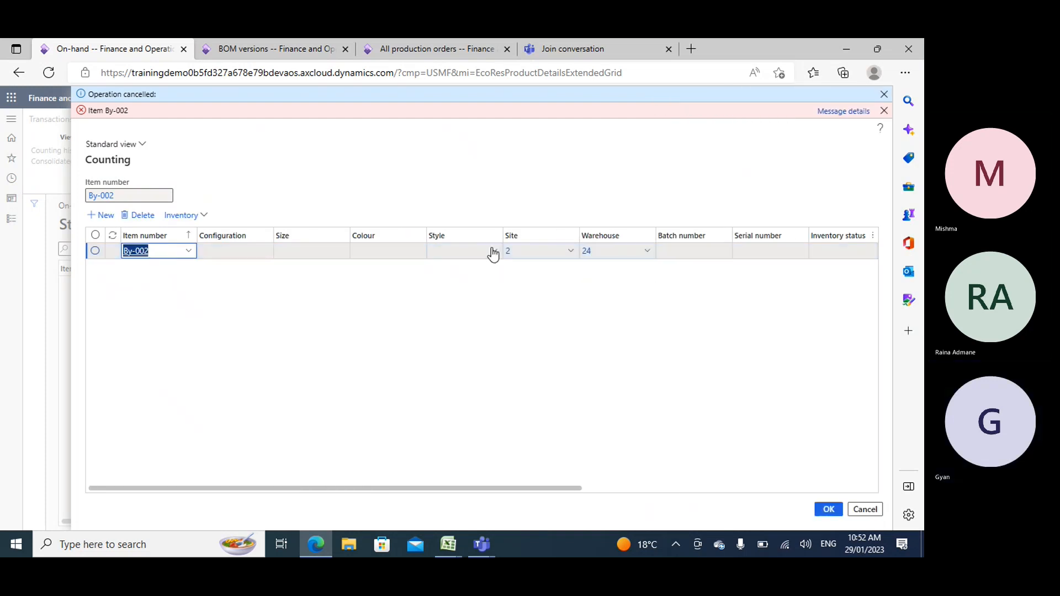
click(492, 252)
click(493, 252)
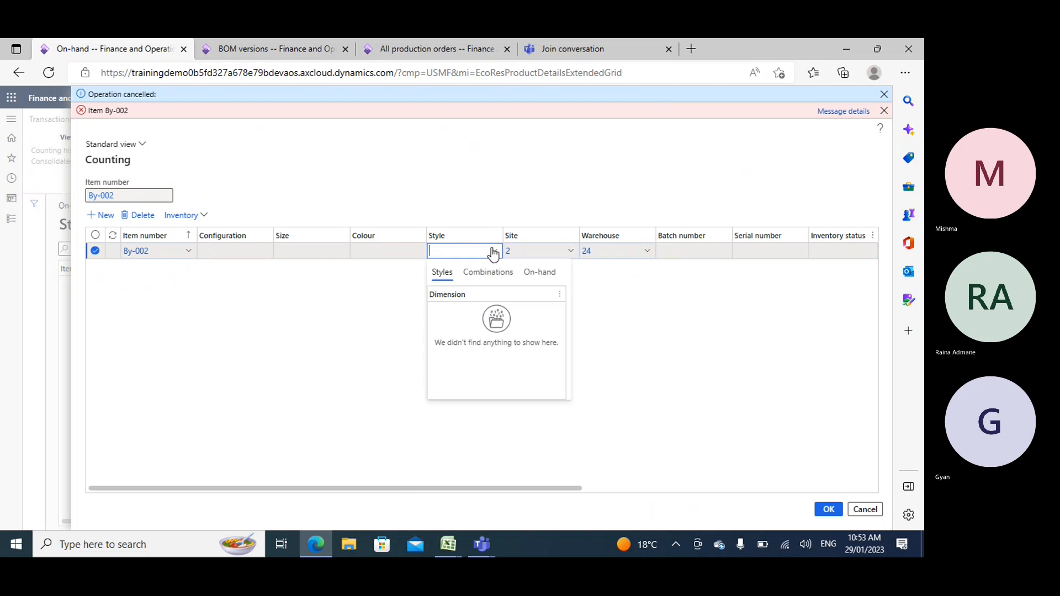
click(657, 330)
key(Escape)
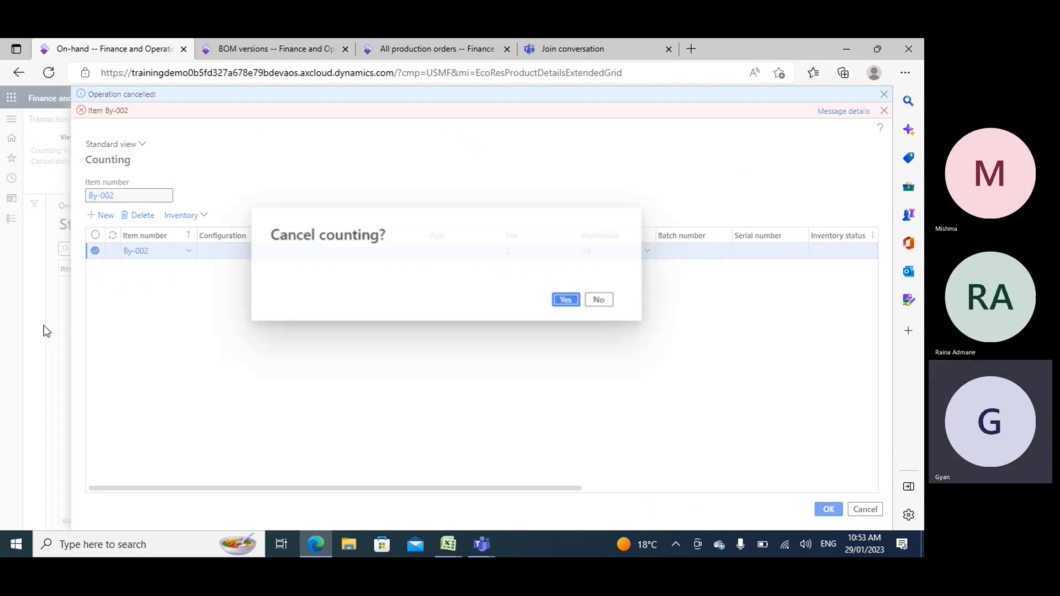
key(Return)
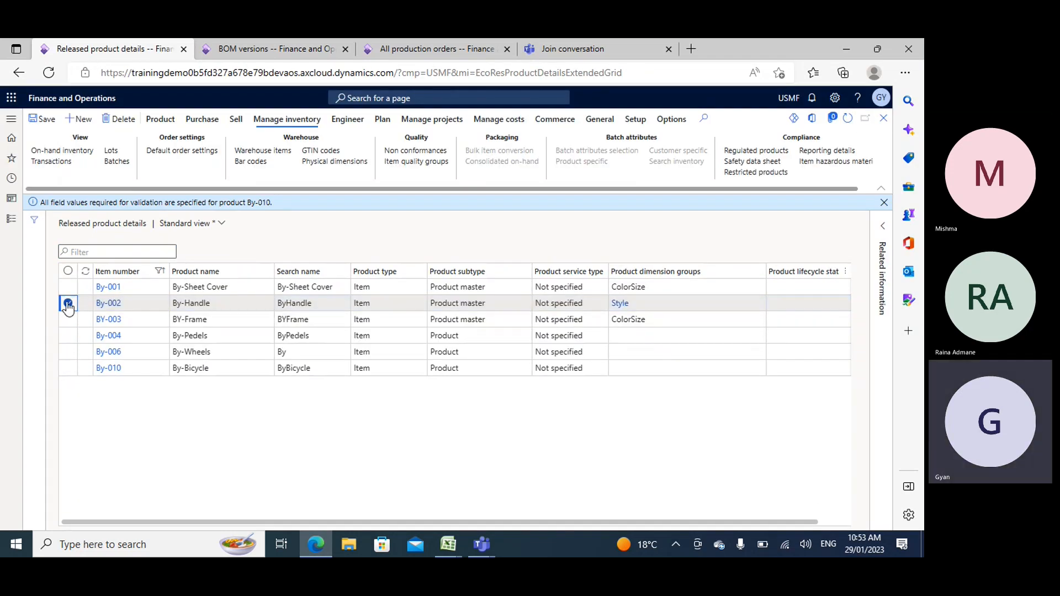
Open the product record of By-001, the sheet cover, and review its default order settings.
click(66, 305)
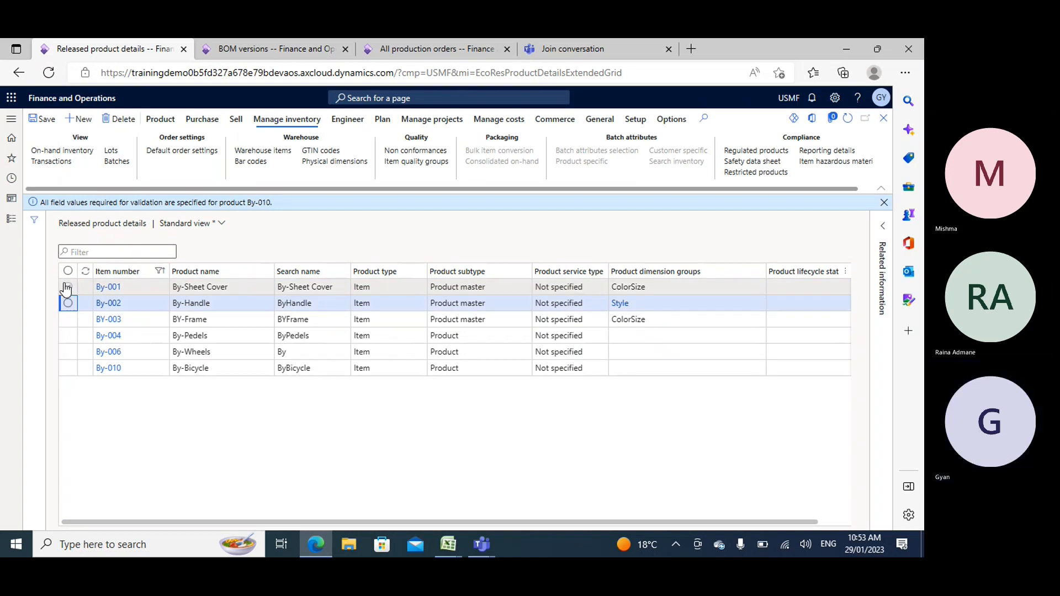
click(66, 288)
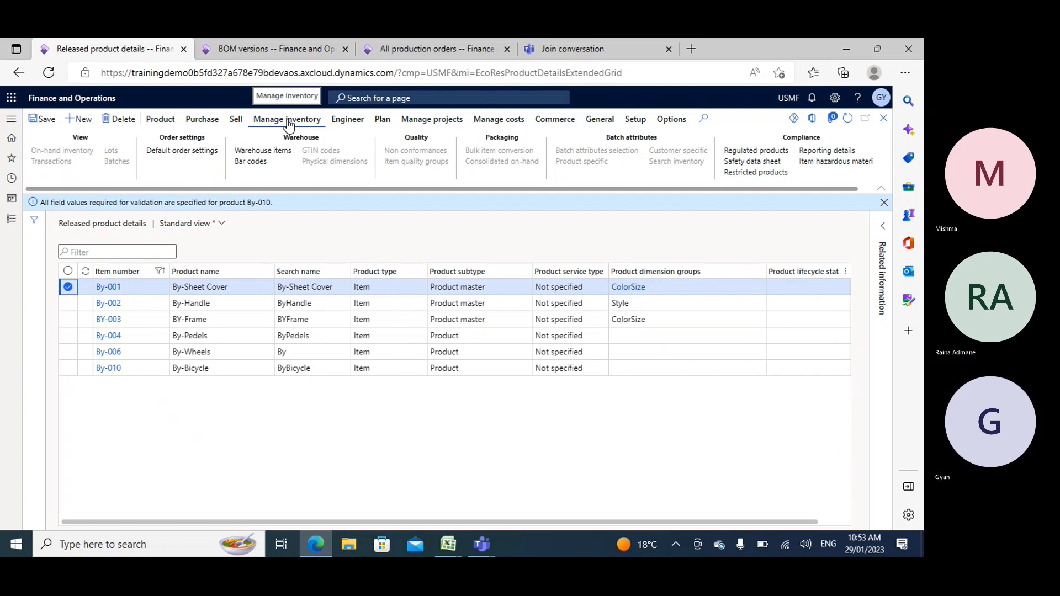
click(883, 202)
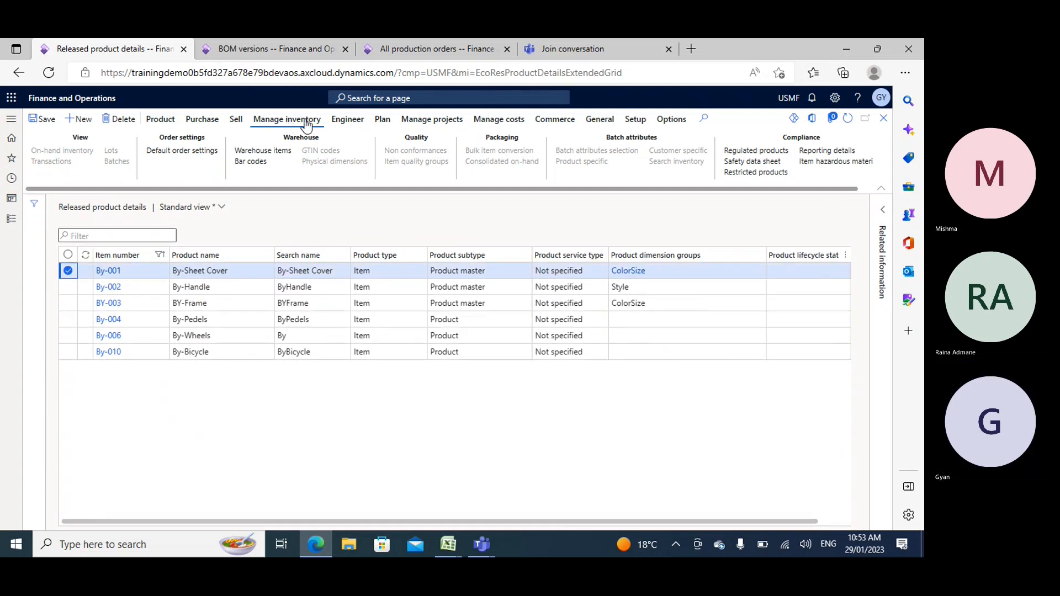
click(106, 271)
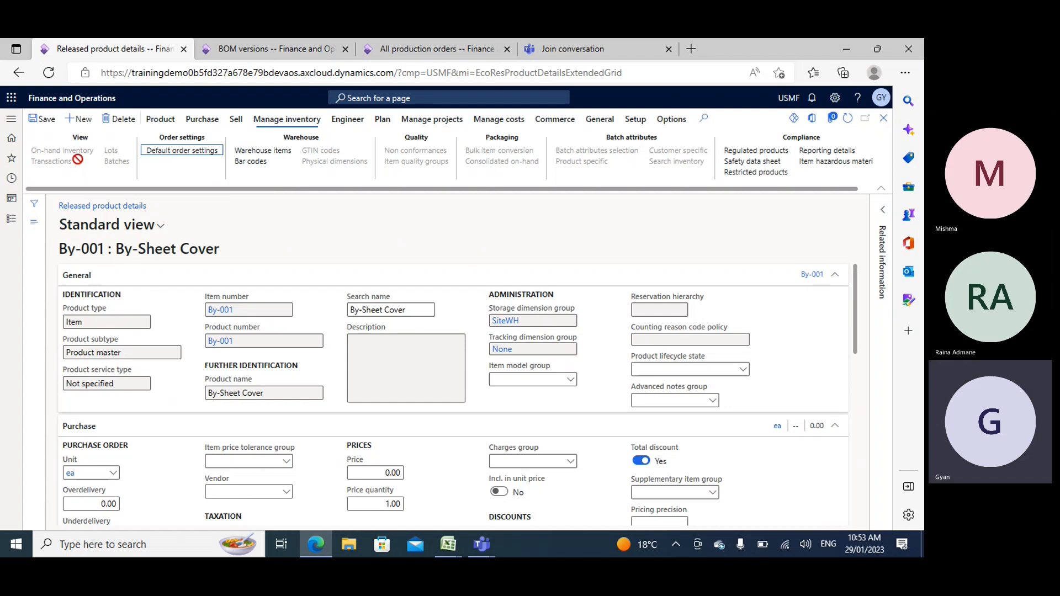
click(176, 158)
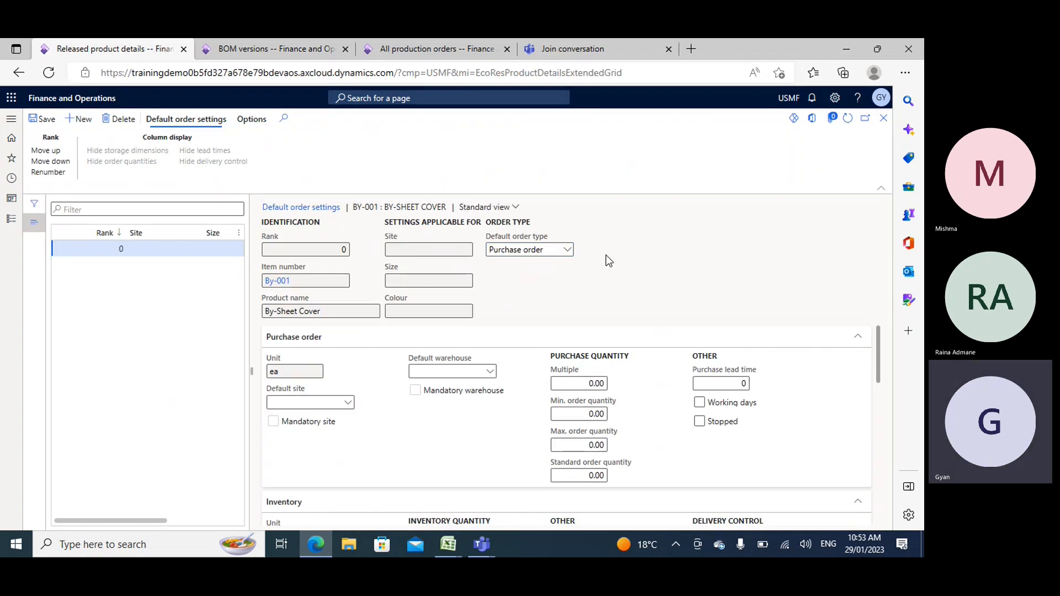
key(Escape)
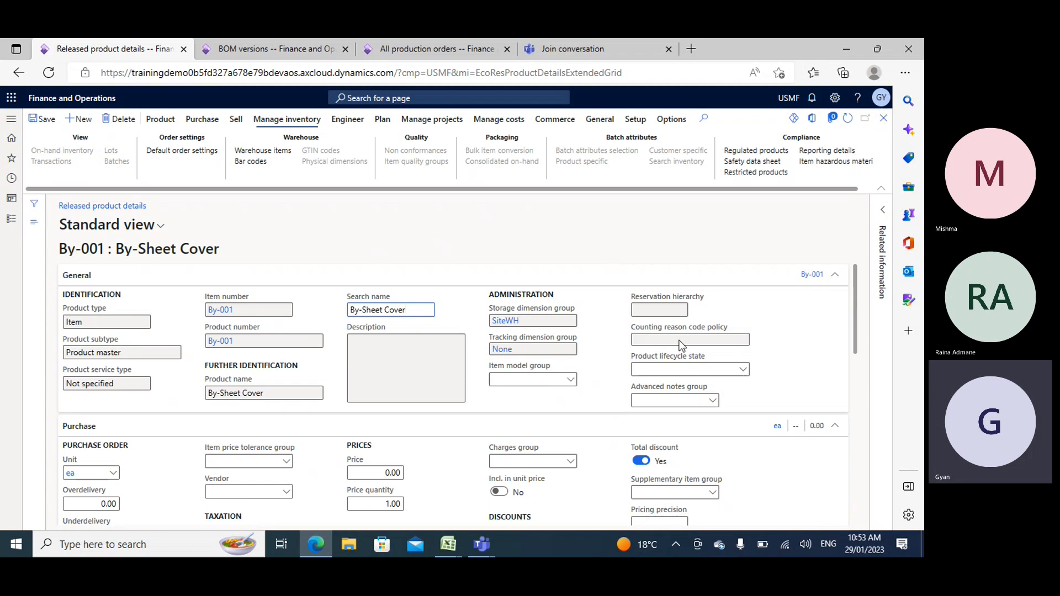
Close the By-001 product details and review the bill of materials lines of BOM-Bicycle, including warehouses, quantities and product names.
click(883, 117)
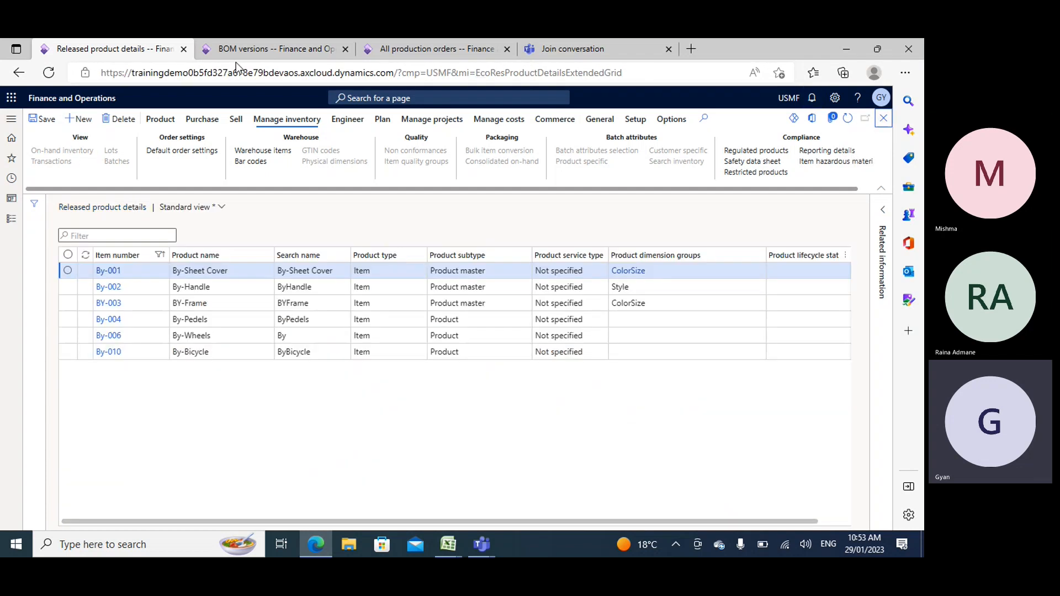
click(249, 54)
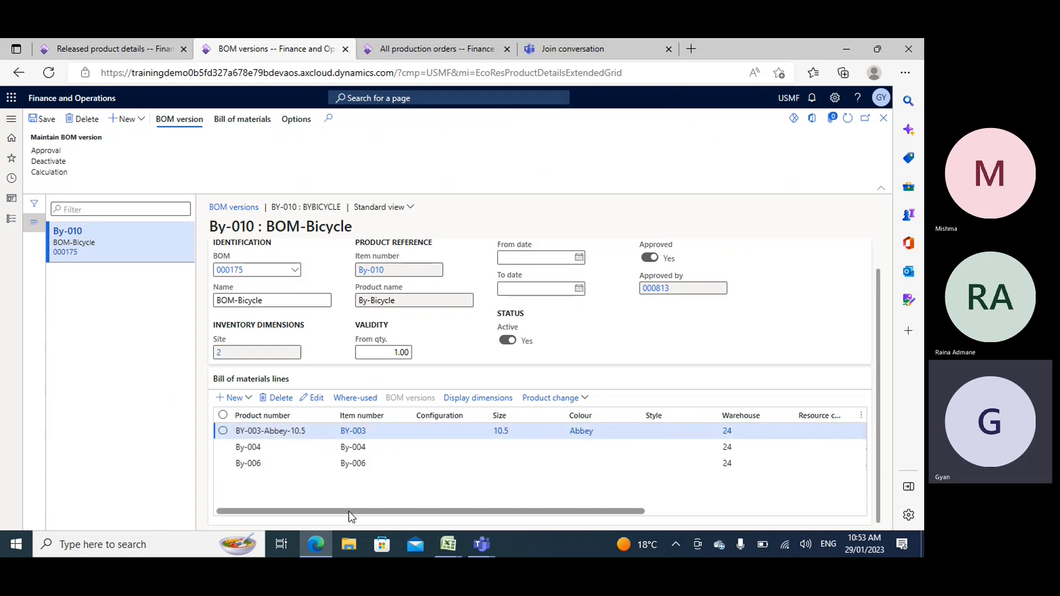
drag(514, 512, 733, 512)
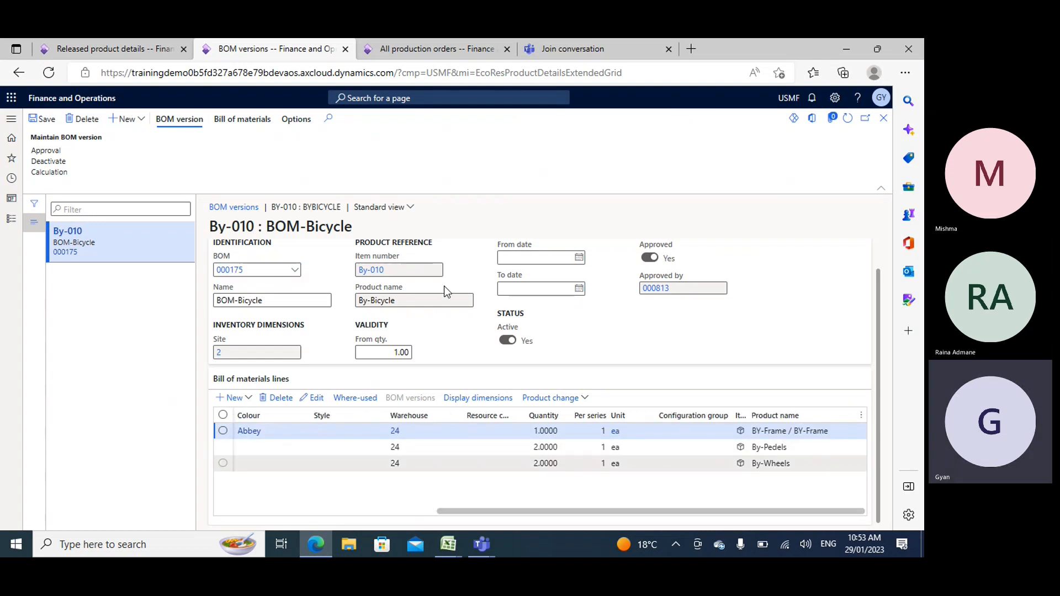
Open the on-hand inventory of released product BY-003 and start a counting adjustment for it.
click(70, 41)
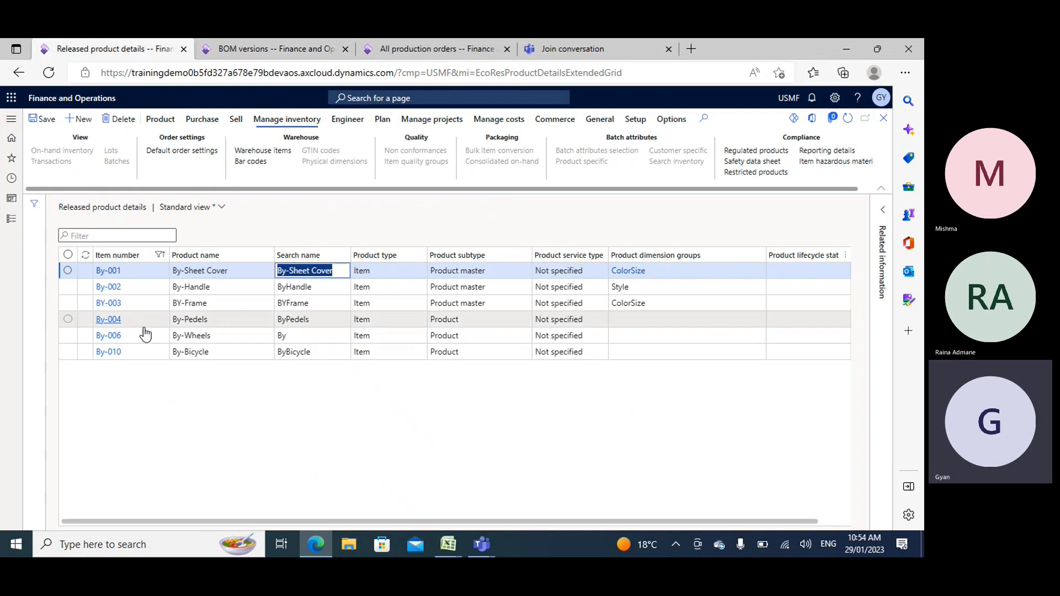
click(67, 303)
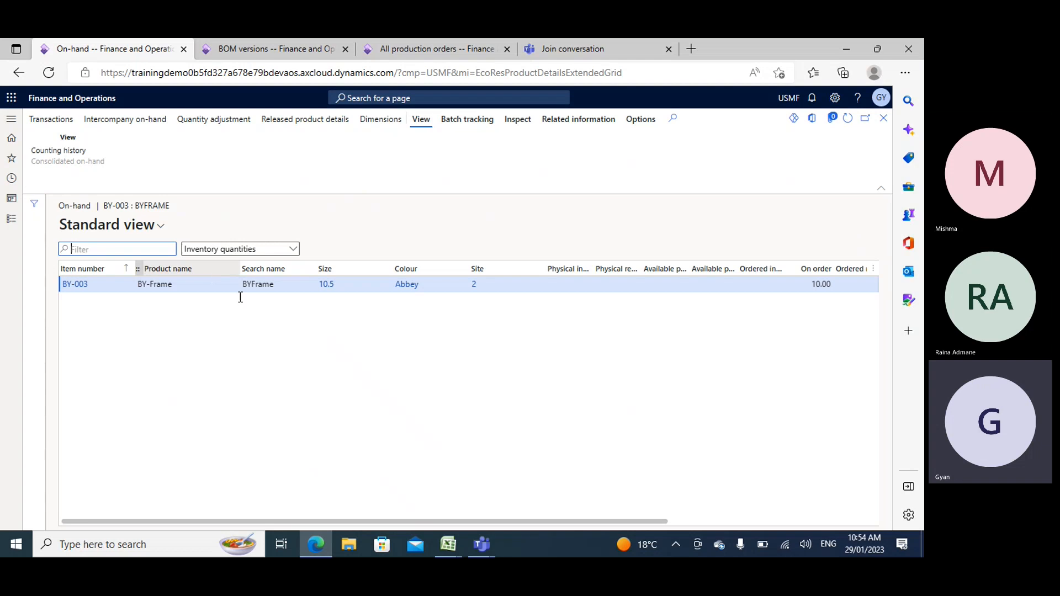
drag(277, 522, 187, 443)
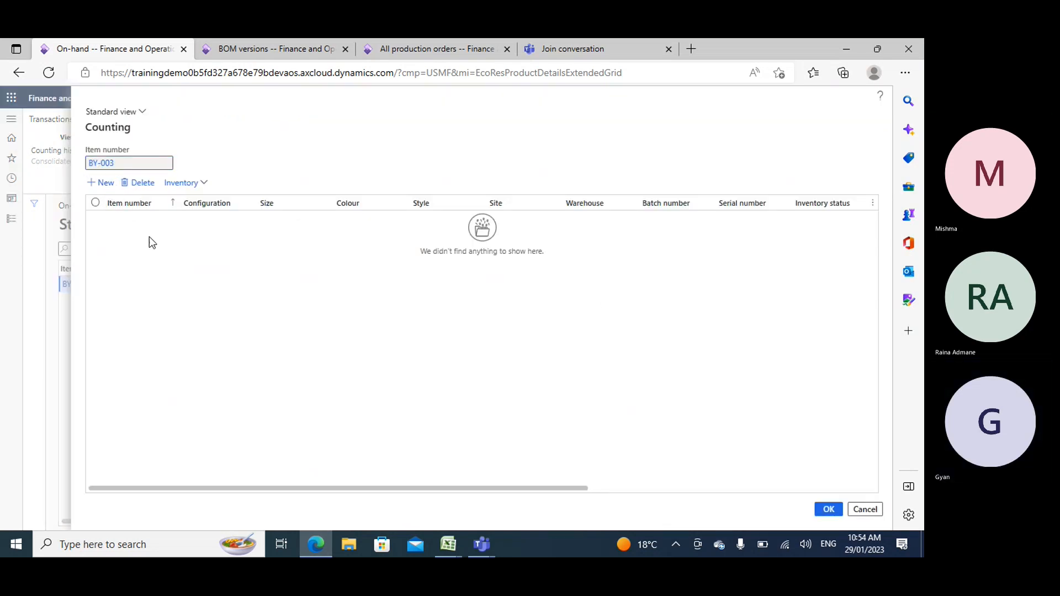
Add a counting line for BY-003 with colour Abbey and size 10.5.
key(Tab)
key(Tab)
key(Tab)
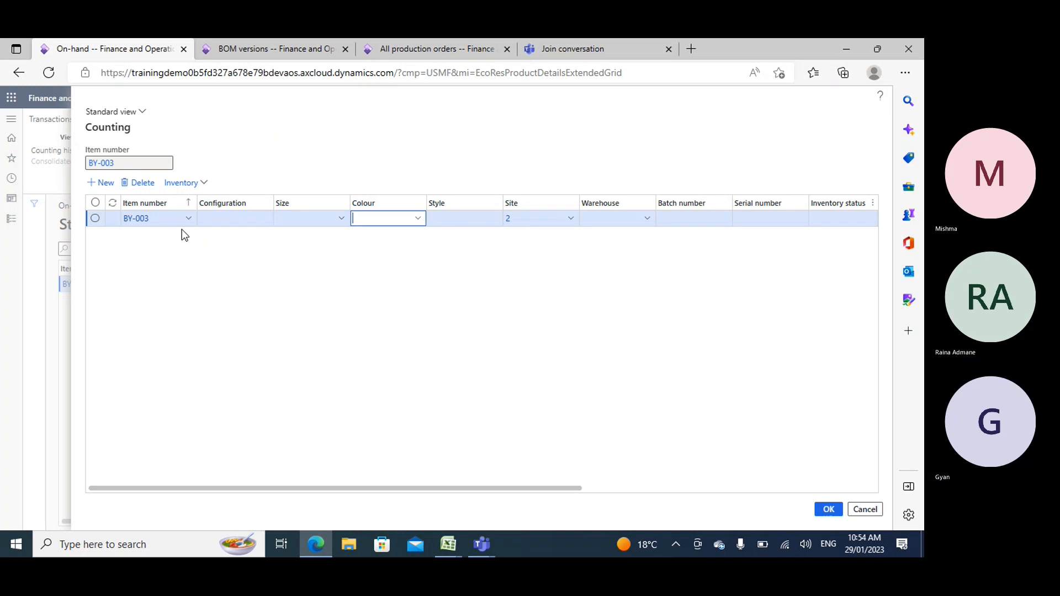
click(420, 221)
key(Return)
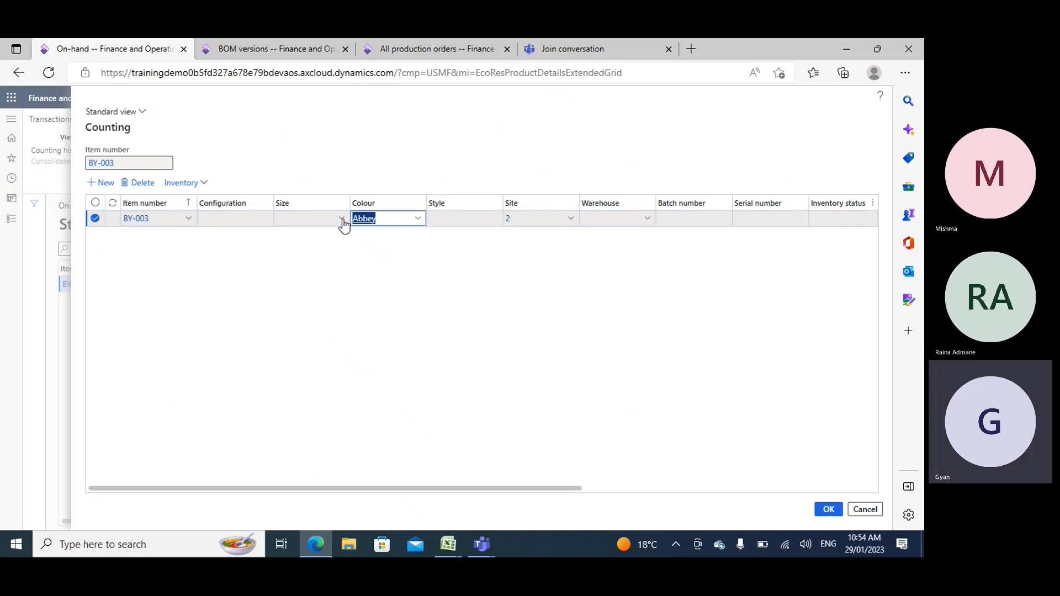
click(341, 218)
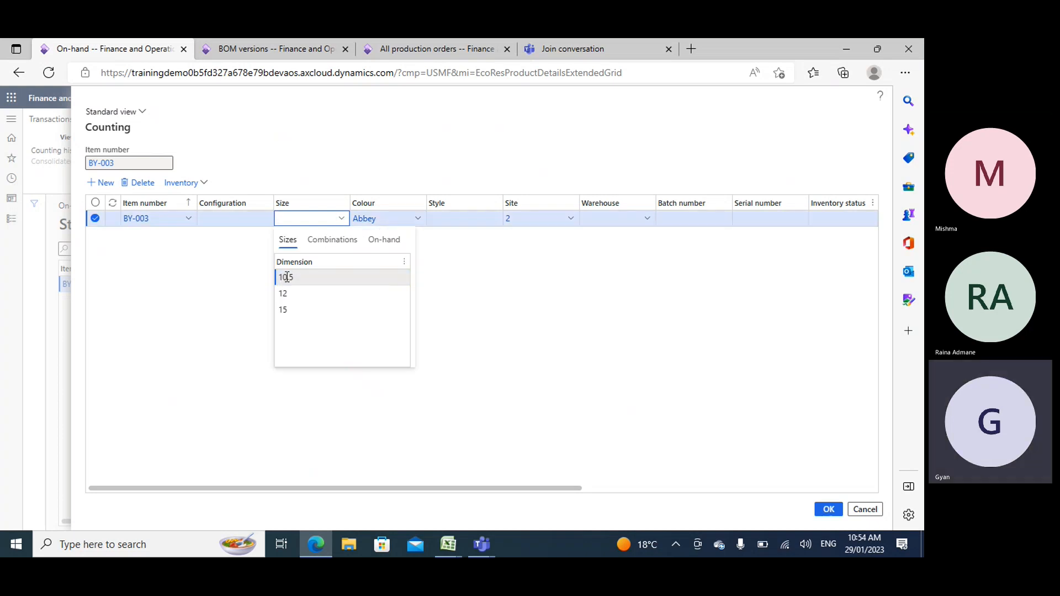
click(283, 278)
Set the BY-003 counting line to warehouse 24 and quantity 100, and confirm the count.
key(Tab)
key(Tab)
key(Tab)
text(24)
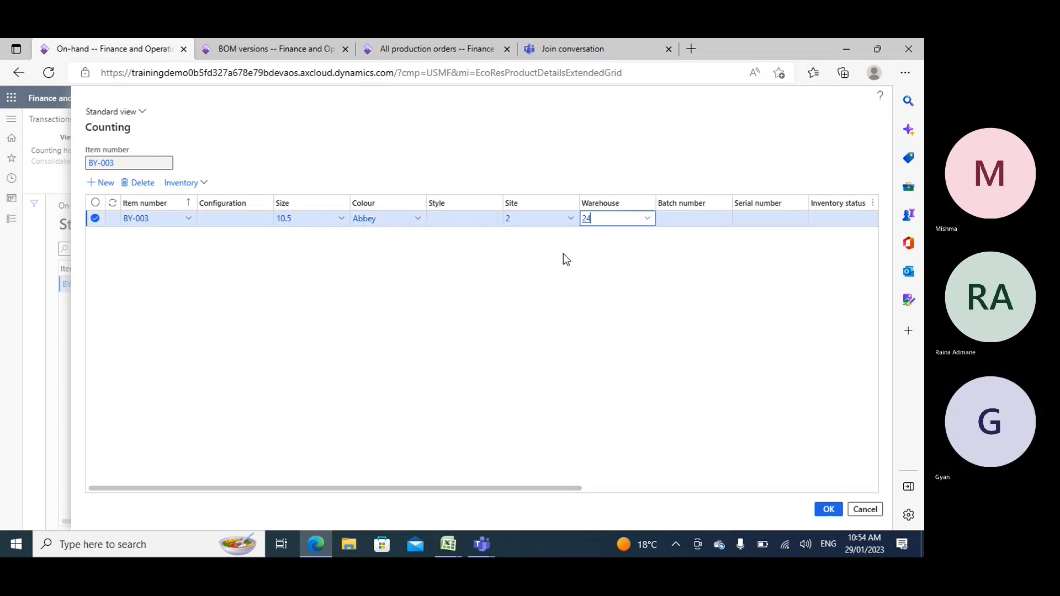
key(Tab)
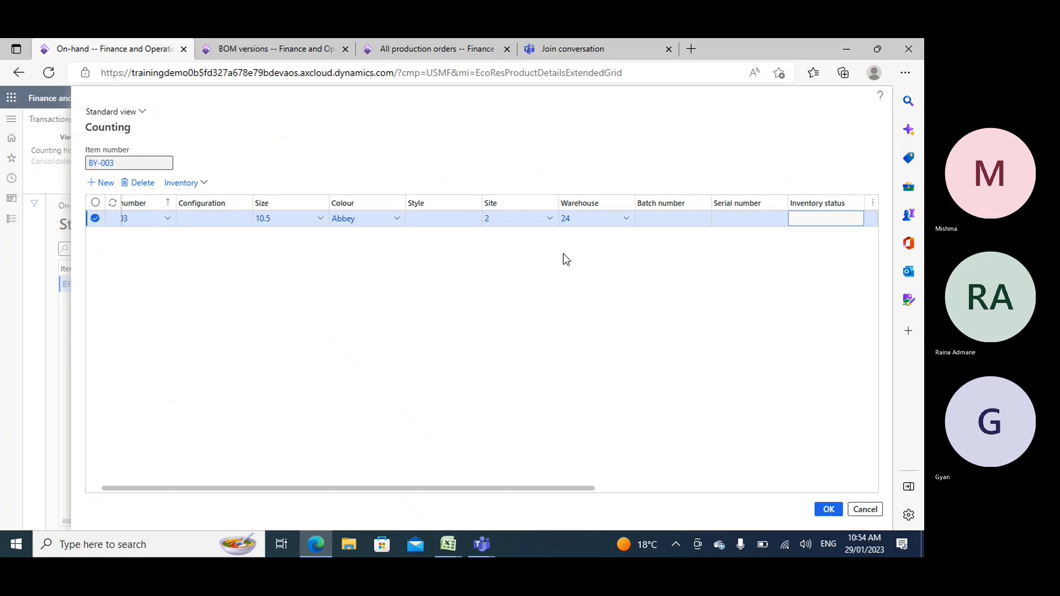
key(Tab)
key(Tab)
key(Tab)
key(Tab)
text(1)
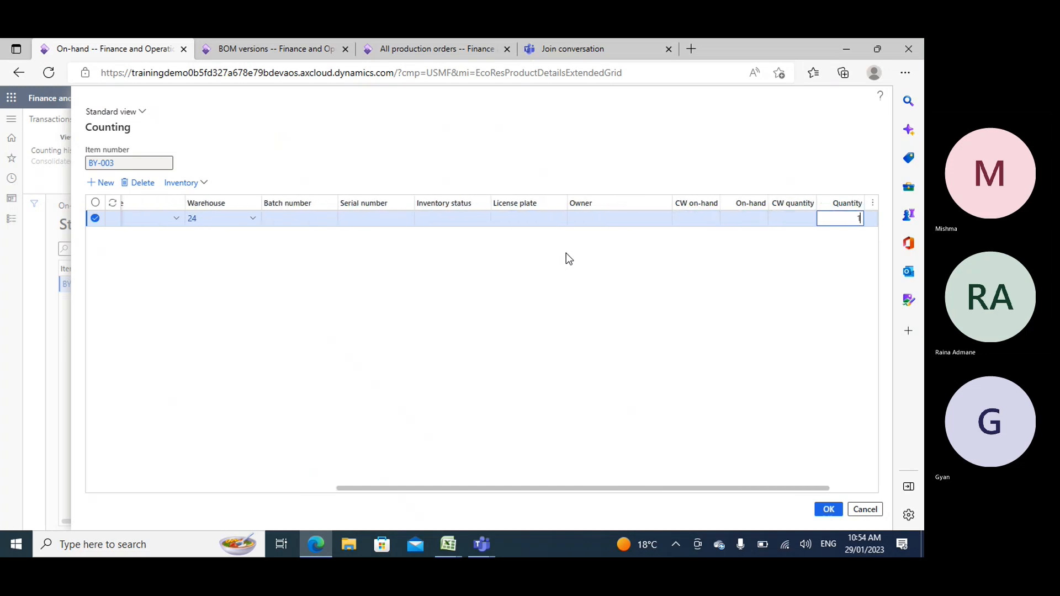
text(00)
click(828, 509)
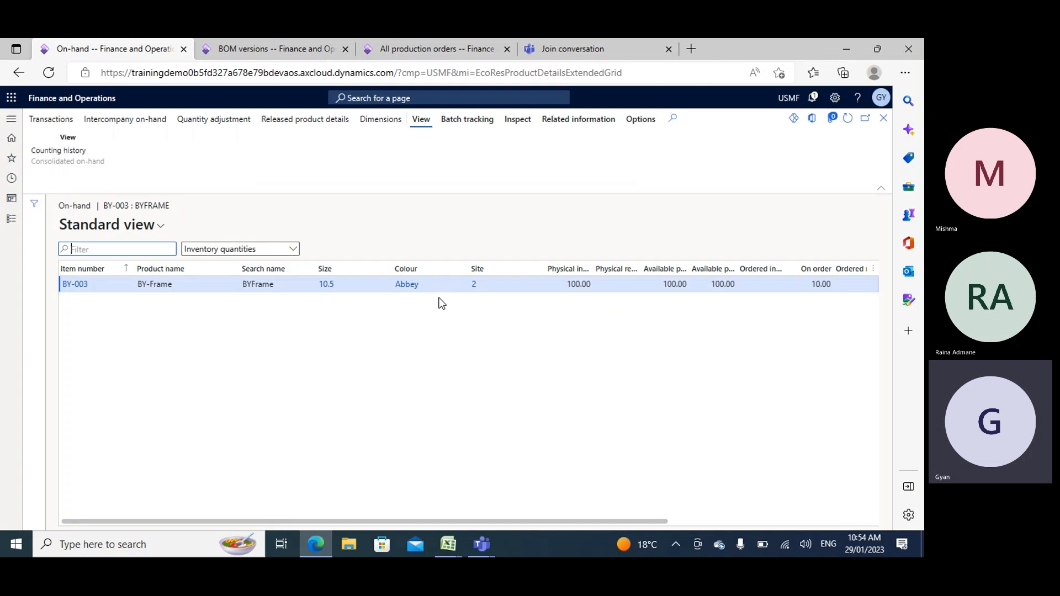
Open the on-hand inventory of released product By-004 and add a new counting line for it.
click(883, 118)
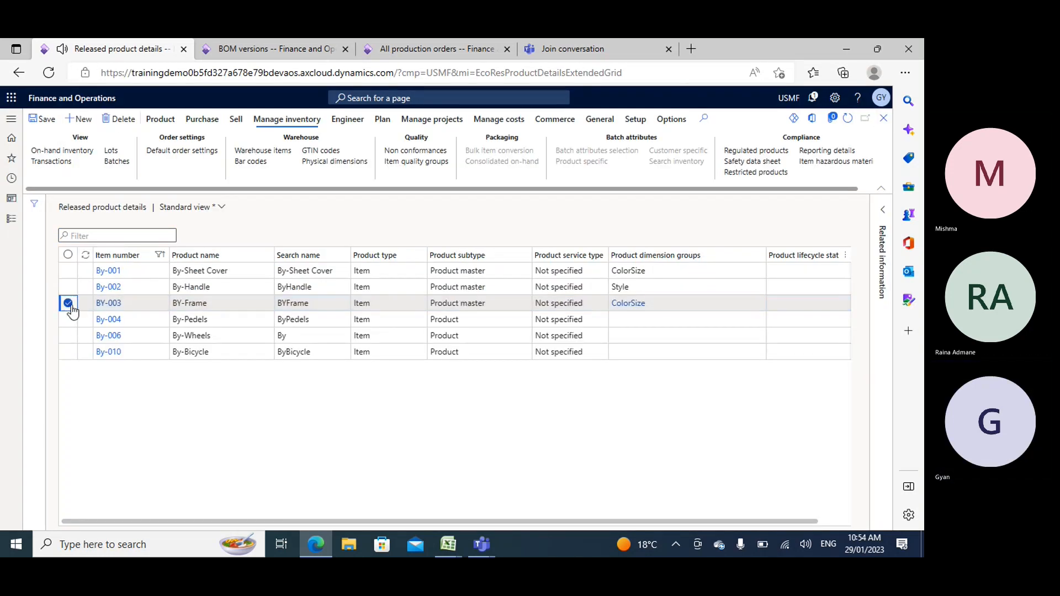
click(68, 319)
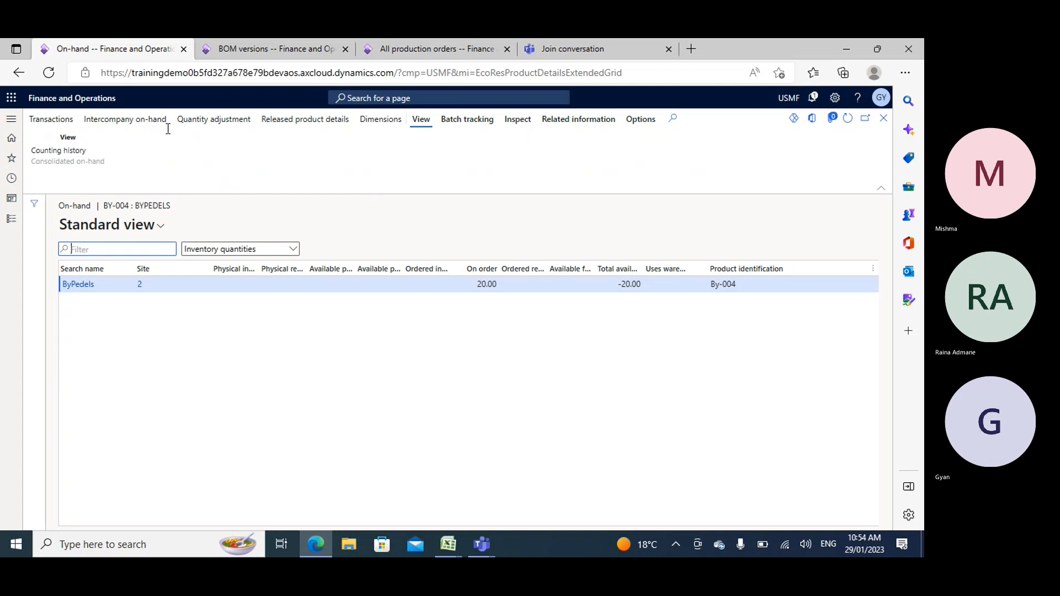
click(216, 126)
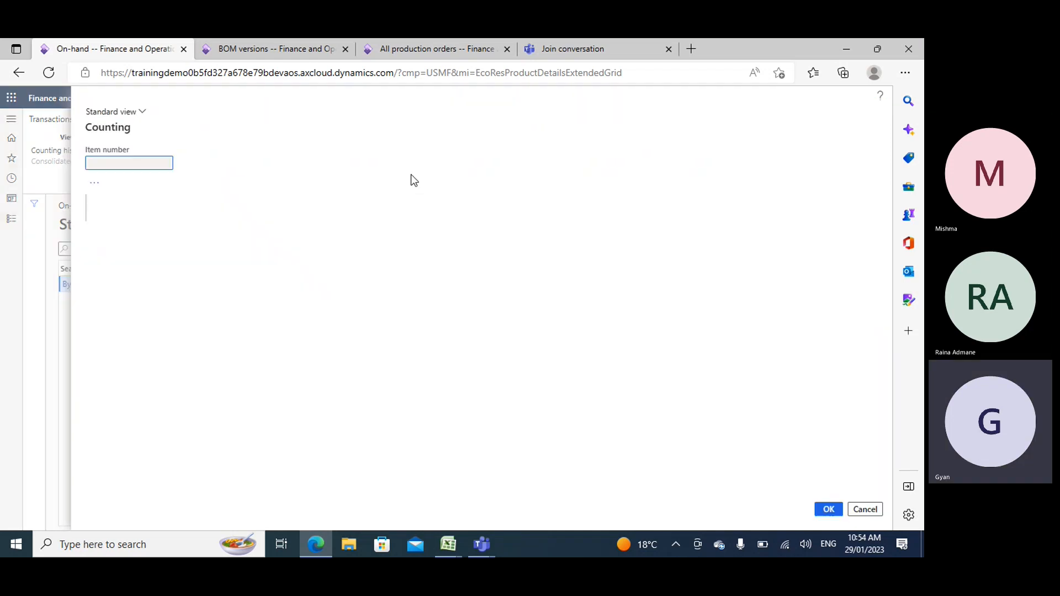
click(104, 184)
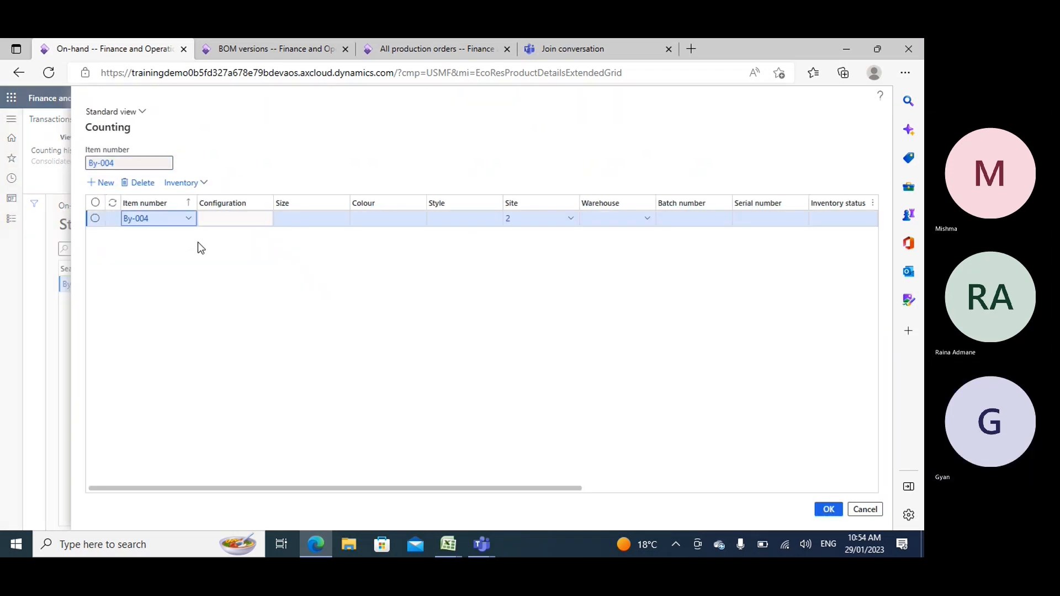
Set the By-004 counting line to warehouse 24 and quantity 100, and confirm the count.
key(Tab)
key(Tab)
key(Tab)
key(Tab)
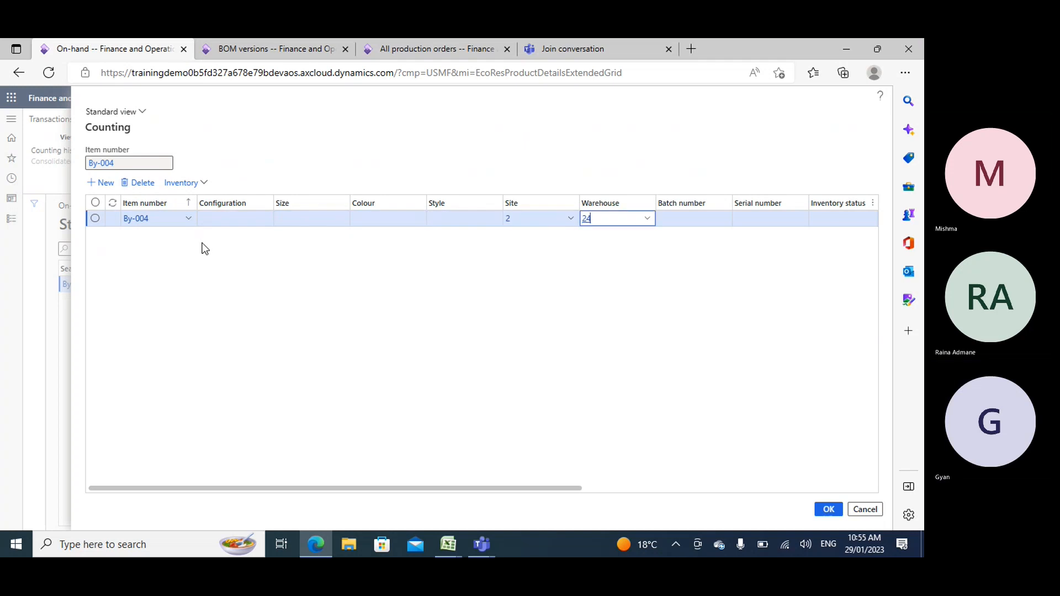
key(Tab)
key(Tab)
key(Tab)
key(Tab)
key(Tab)
key(Tab)
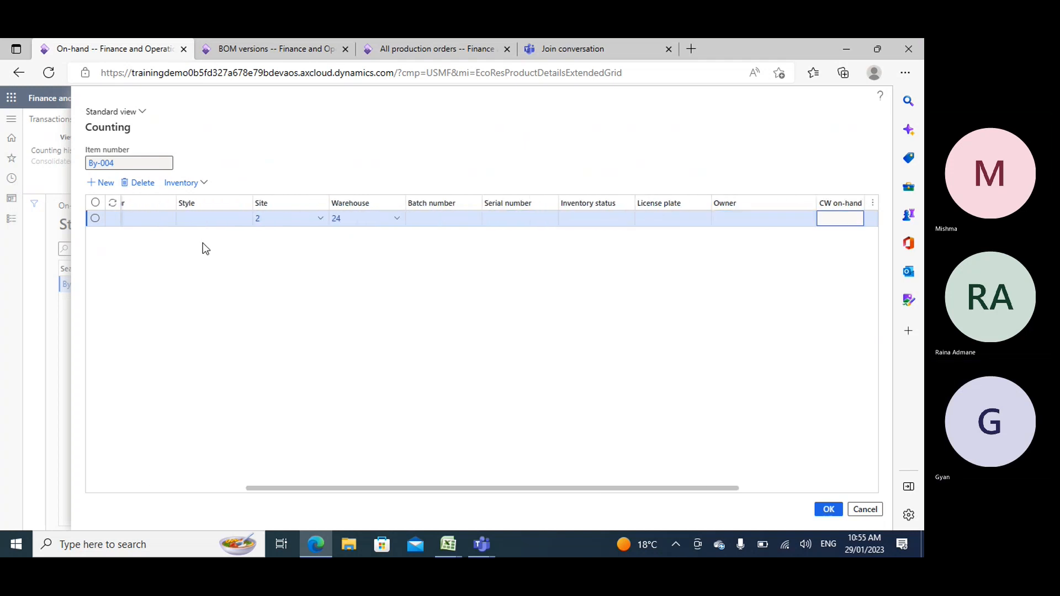
key(Tab)
key(Tab)
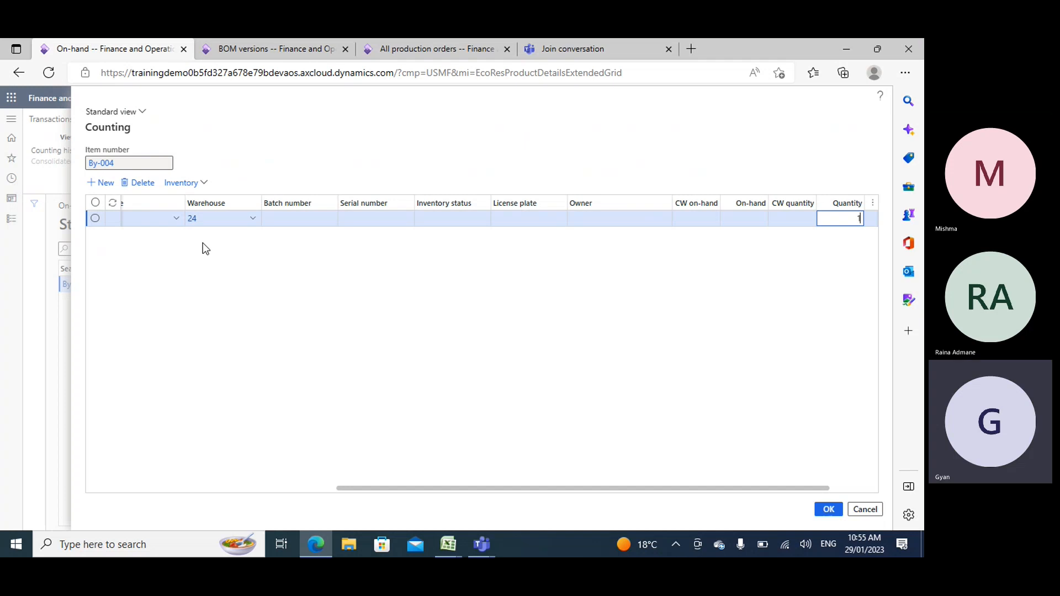
click(827, 508)
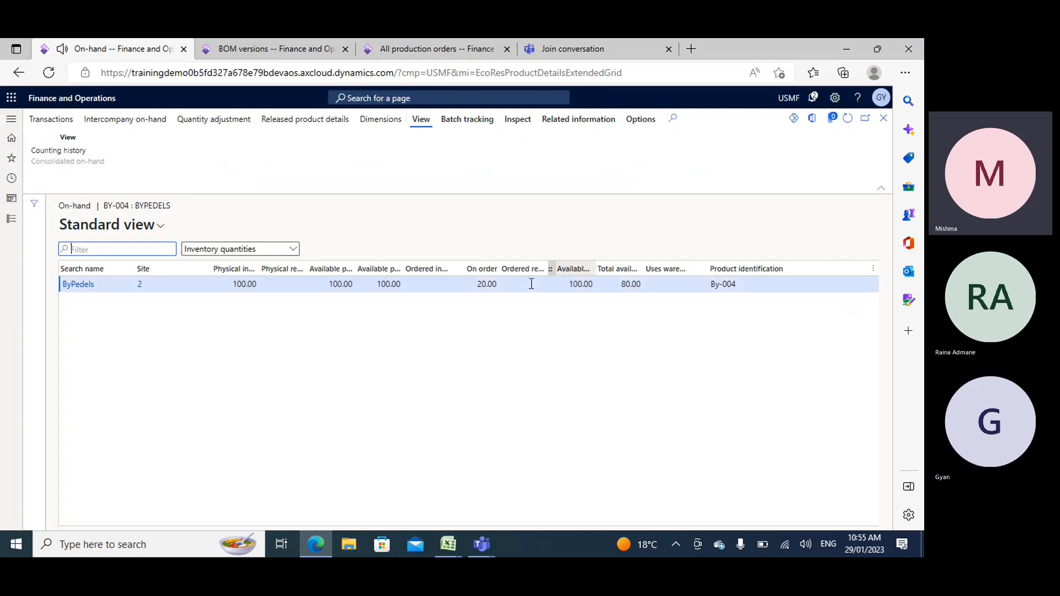
Copy item number By-006 from the released products list and duplicate the All production orders browser tab.
click(883, 118)
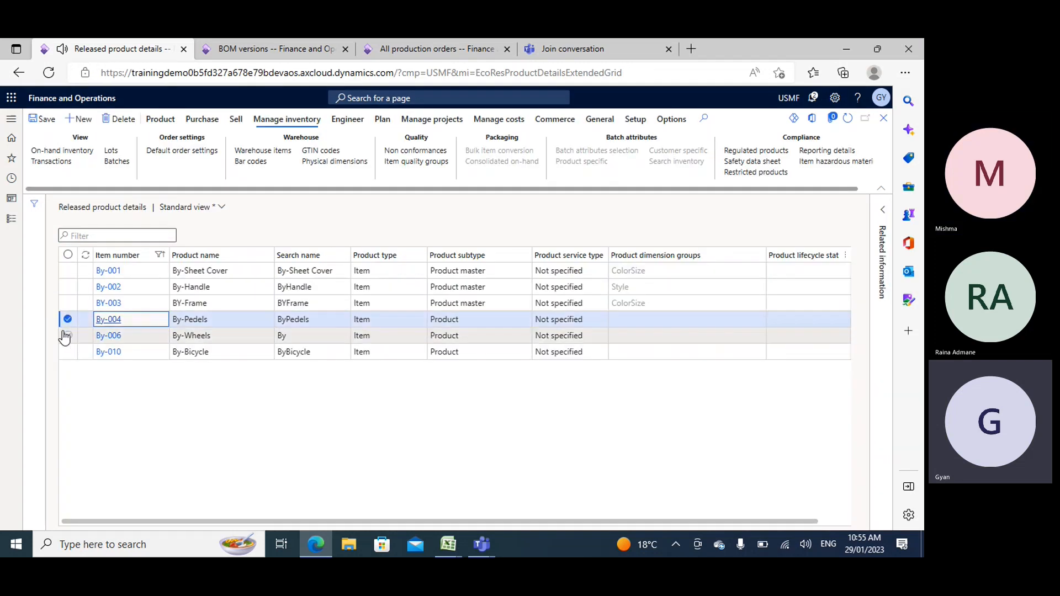
click(66, 322)
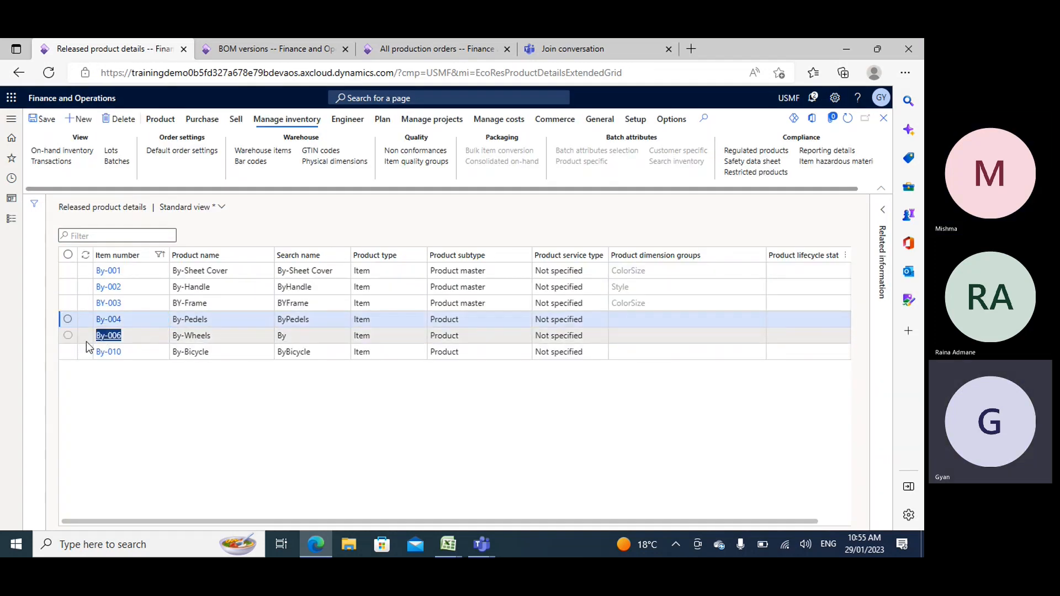
click(420, 47)
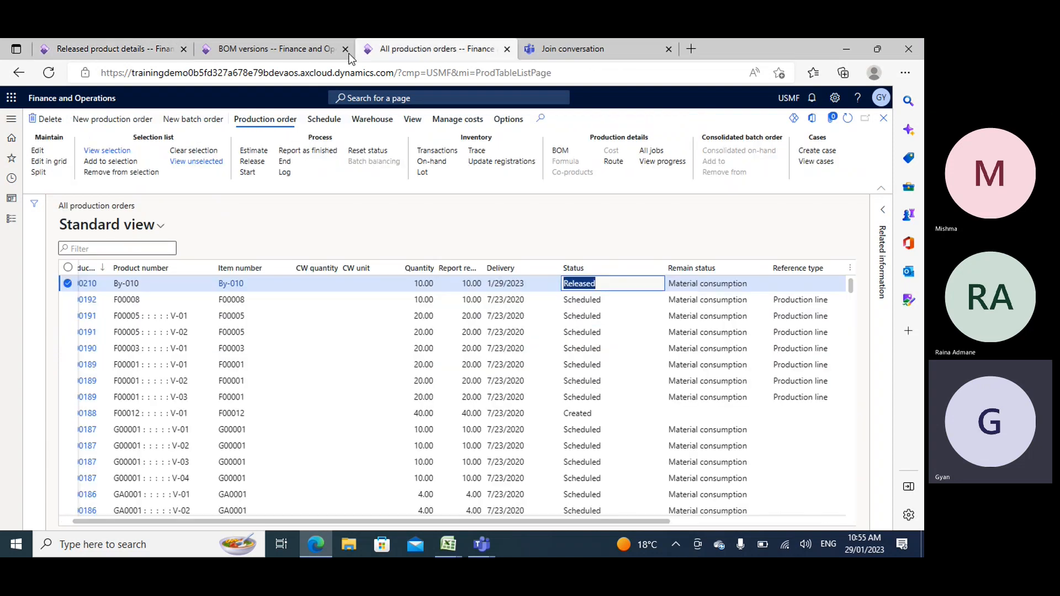
click(326, 49)
click(425, 48)
right_click(446, 47)
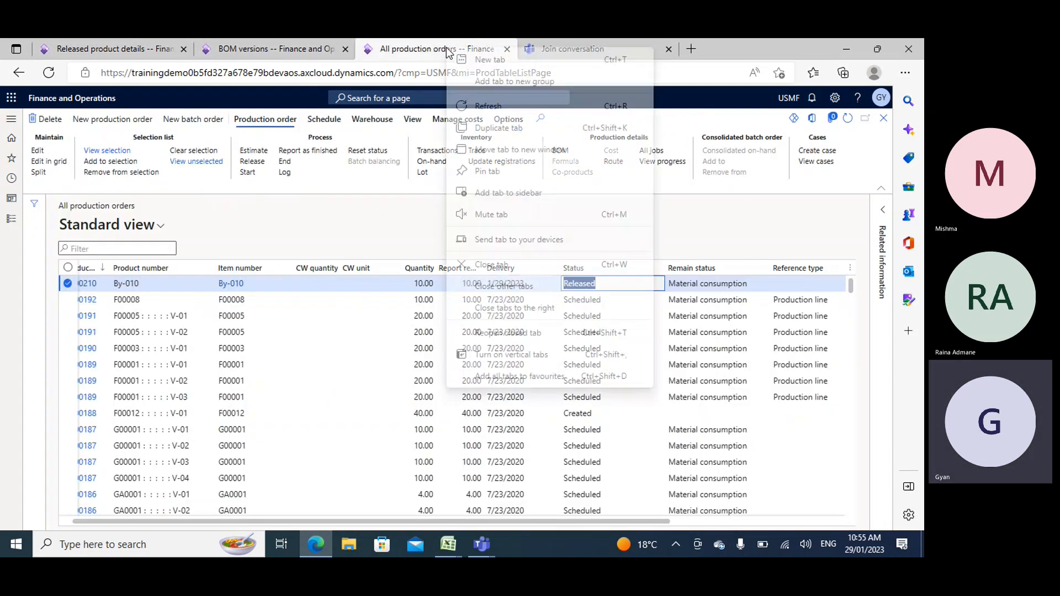
click(513, 128)
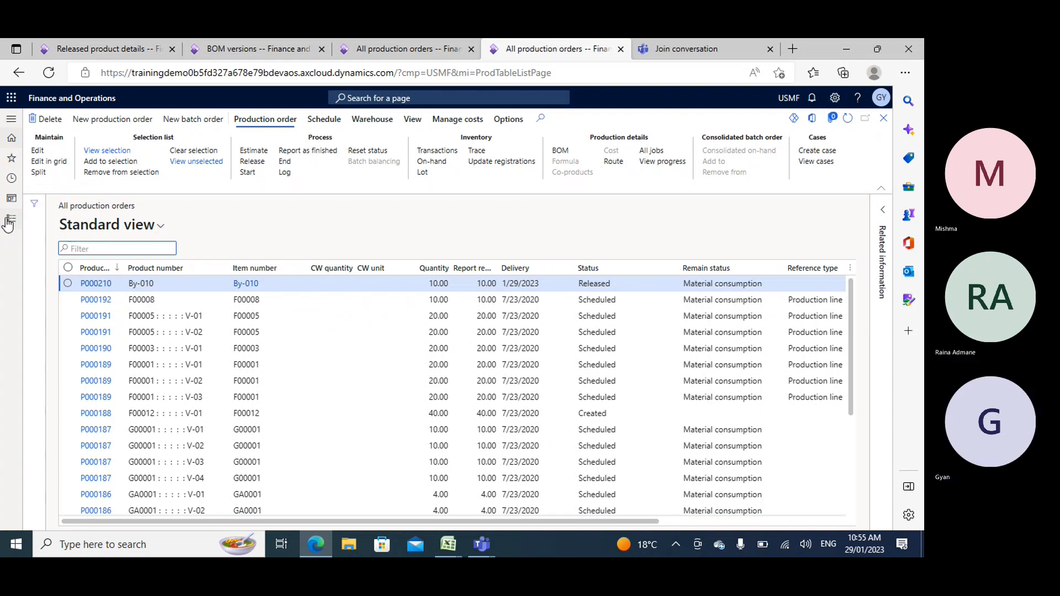
Open the All purchase orders list in Procurement and sourcing and start a new purchase order.
click(8, 224)
scroll(65, 391, down, 4)
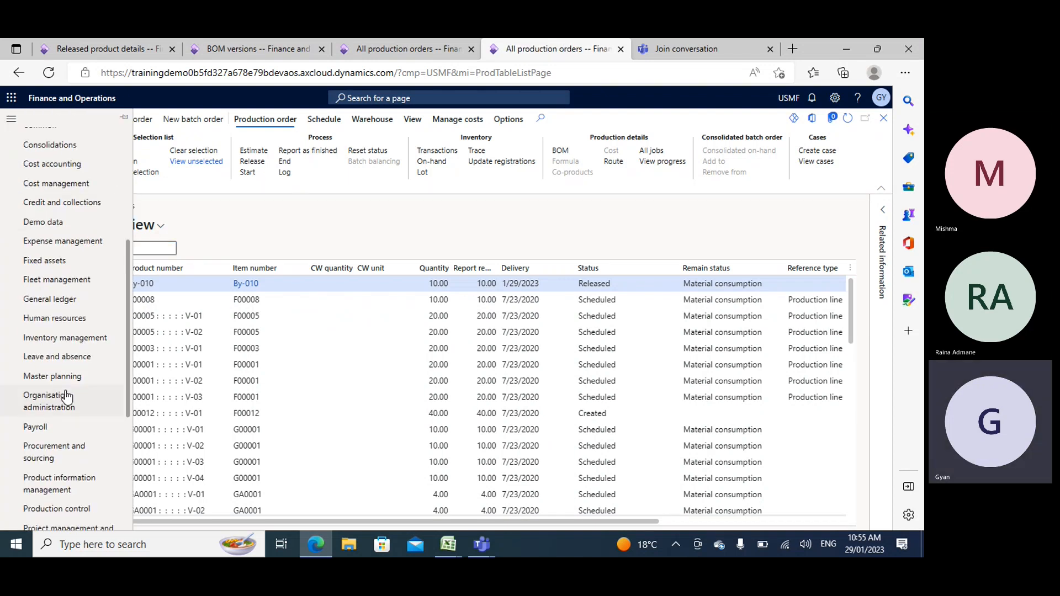
click(53, 451)
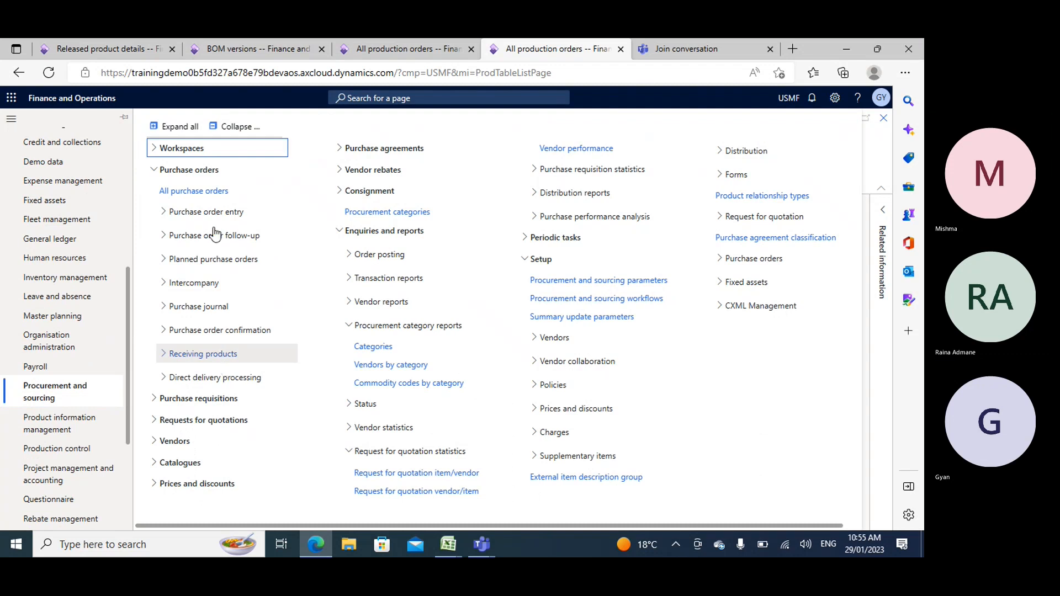
click(386, 210)
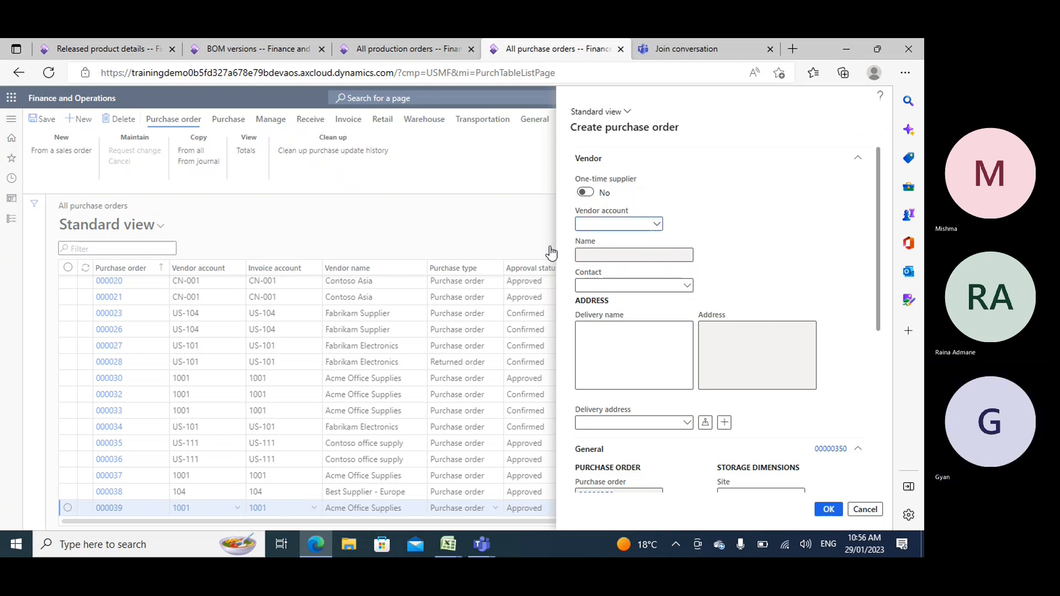
Create the purchase order for vendor Lande Packaging Supplies with warehouse 24.
click(657, 224)
click(656, 225)
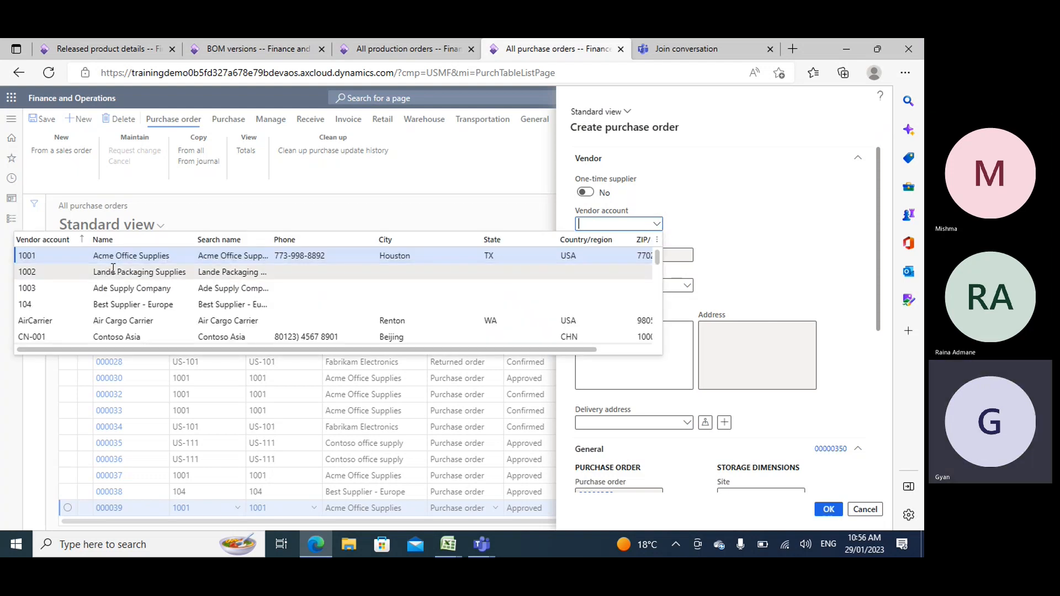
key(Down)
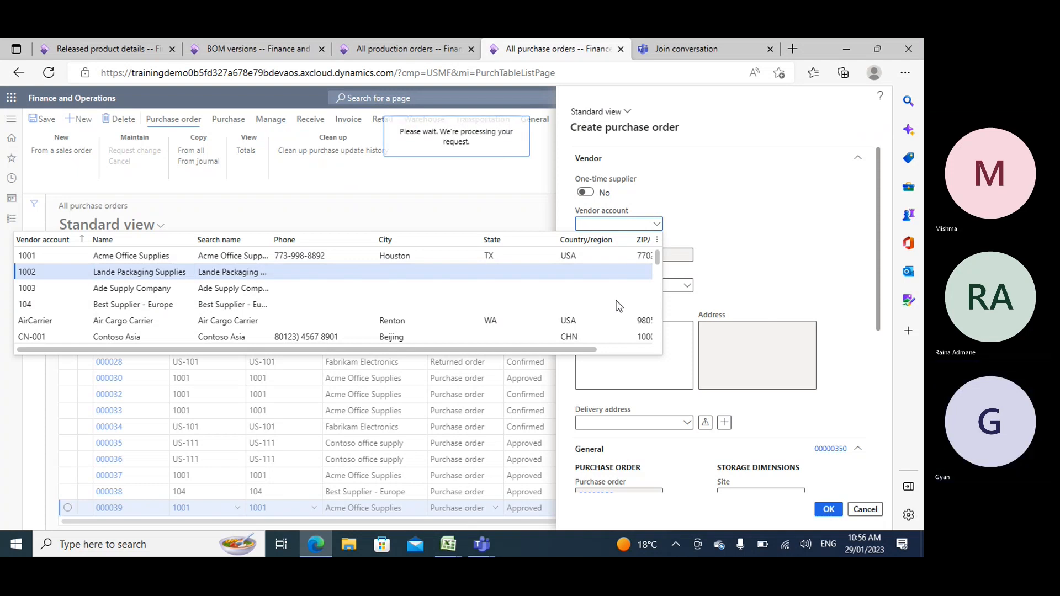
scroll(728, 350, down, 5)
click(729, 236)
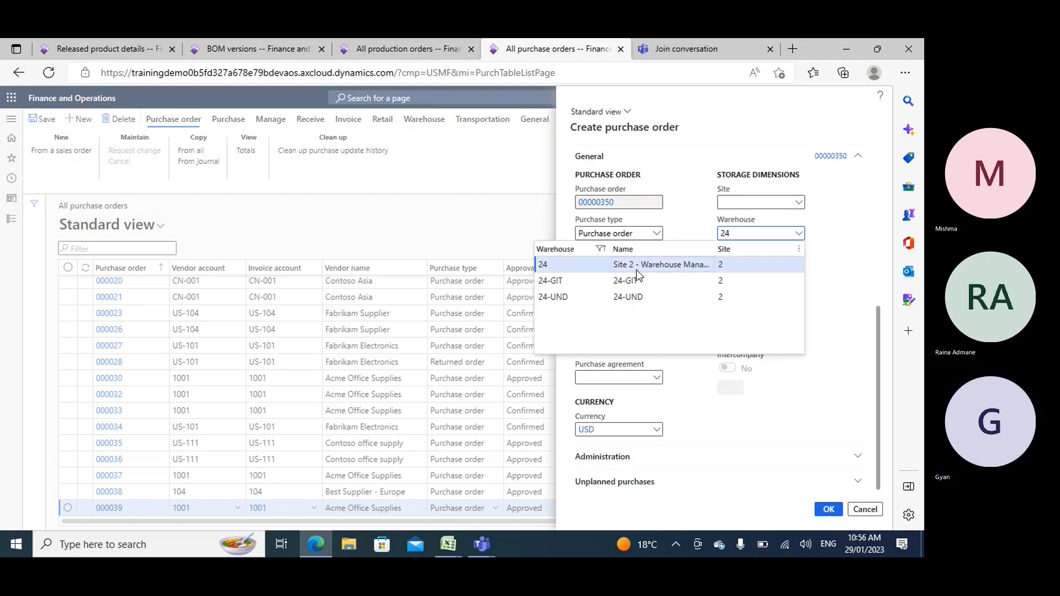
click(636, 268)
click(830, 511)
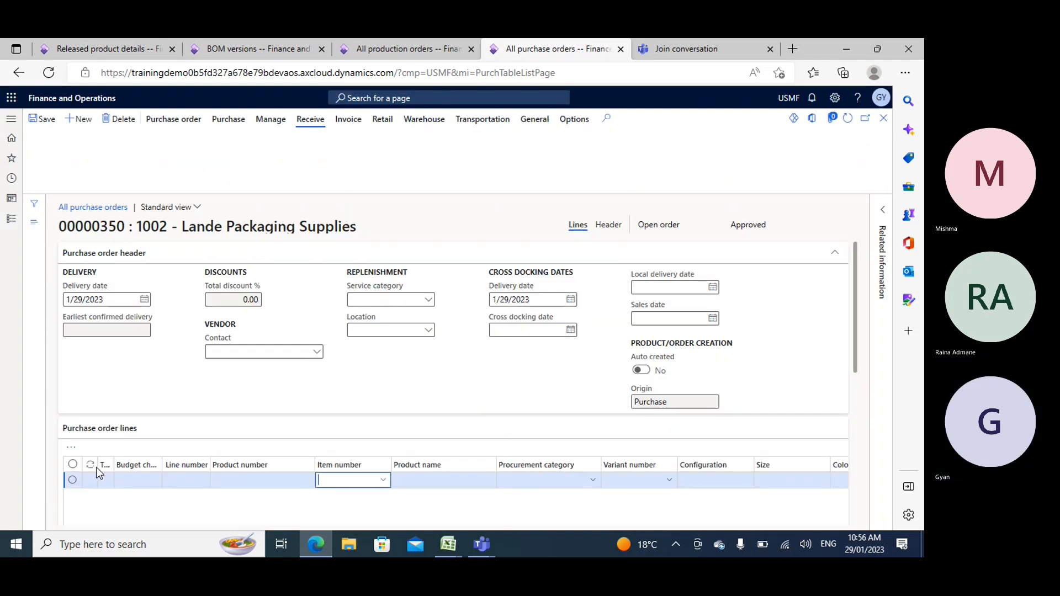
Fill the purchase order line with item By-006 and a quantity of 100, and save the order.
text(By-006)
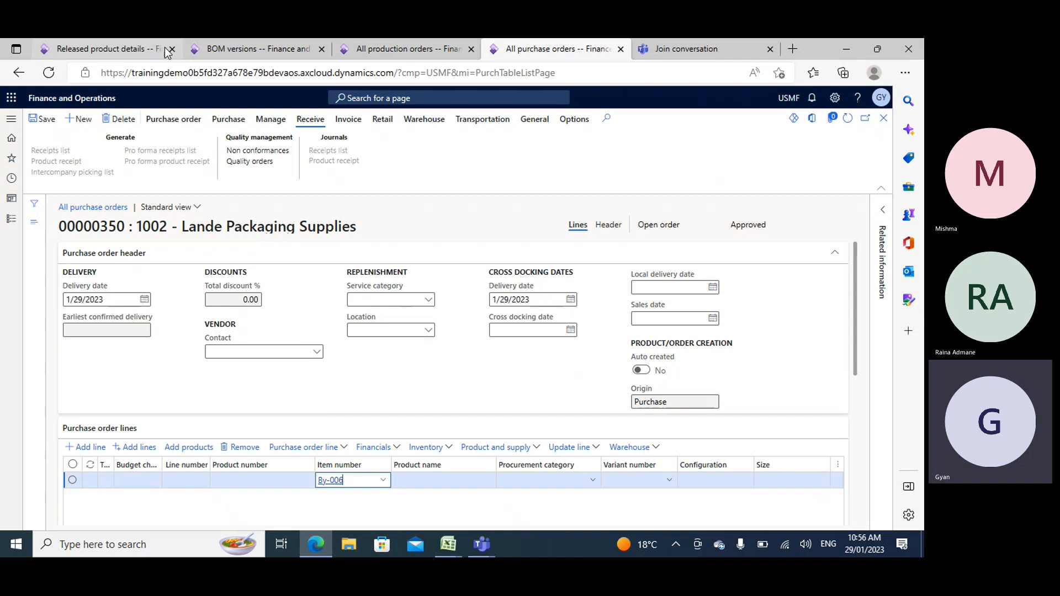
click(118, 47)
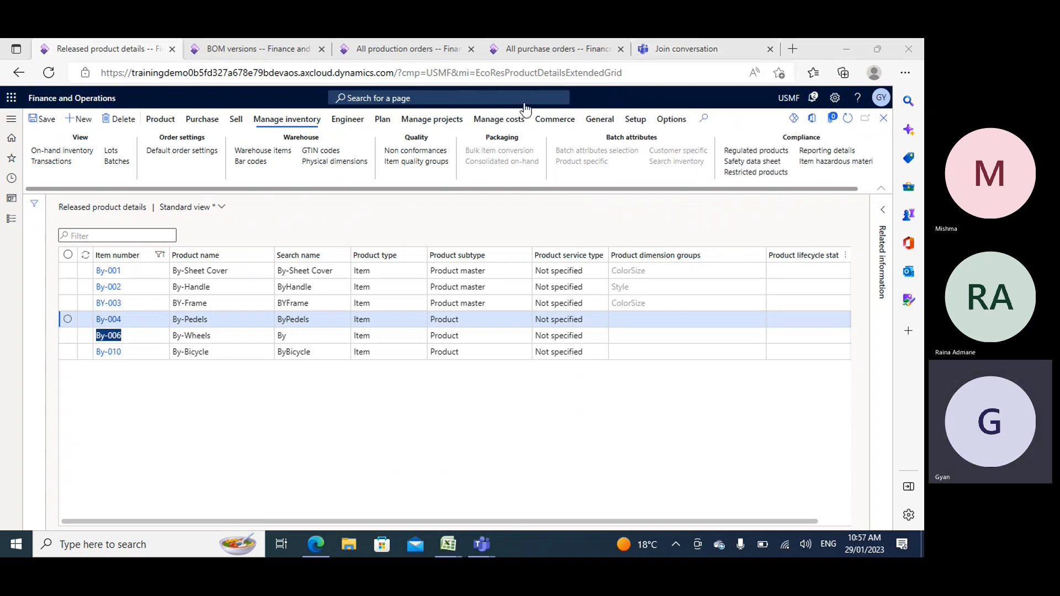
click(552, 49)
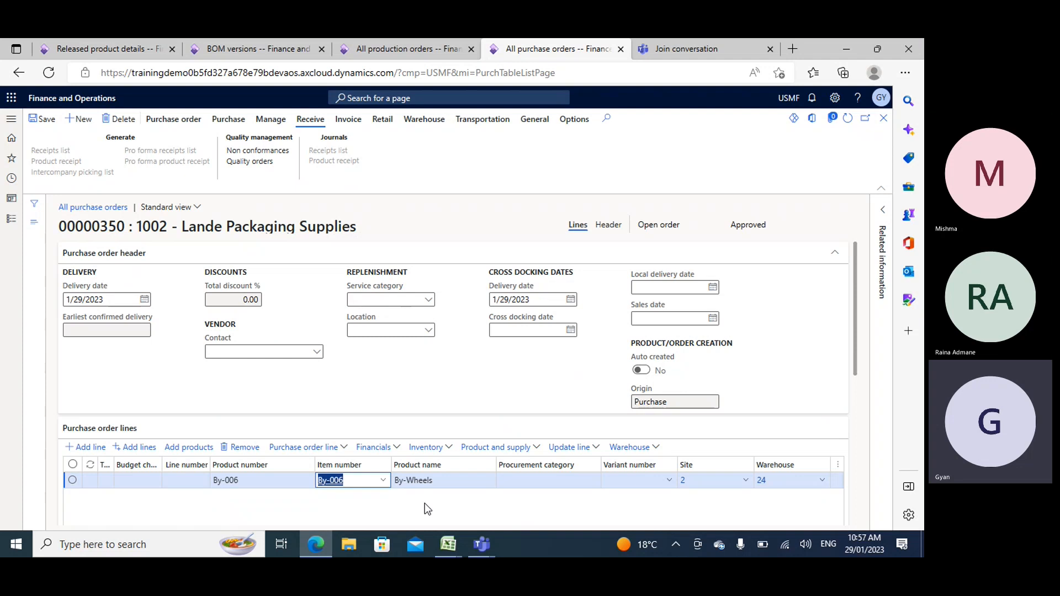
key(Tab)
key(Tab)
key(Tab)
key(Tab)
key(Tab)
key(Tab)
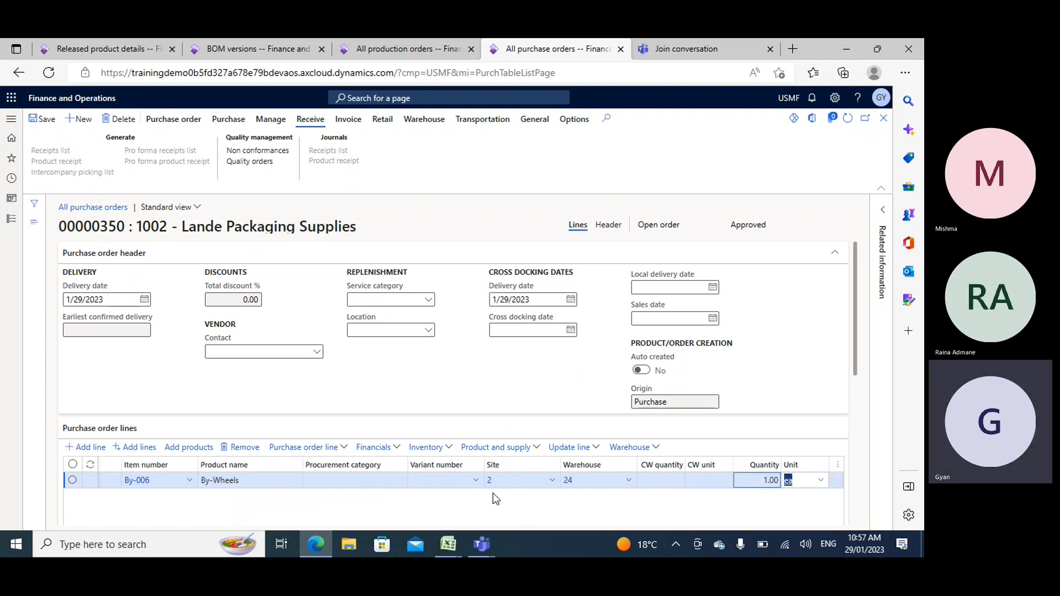
click(771, 480)
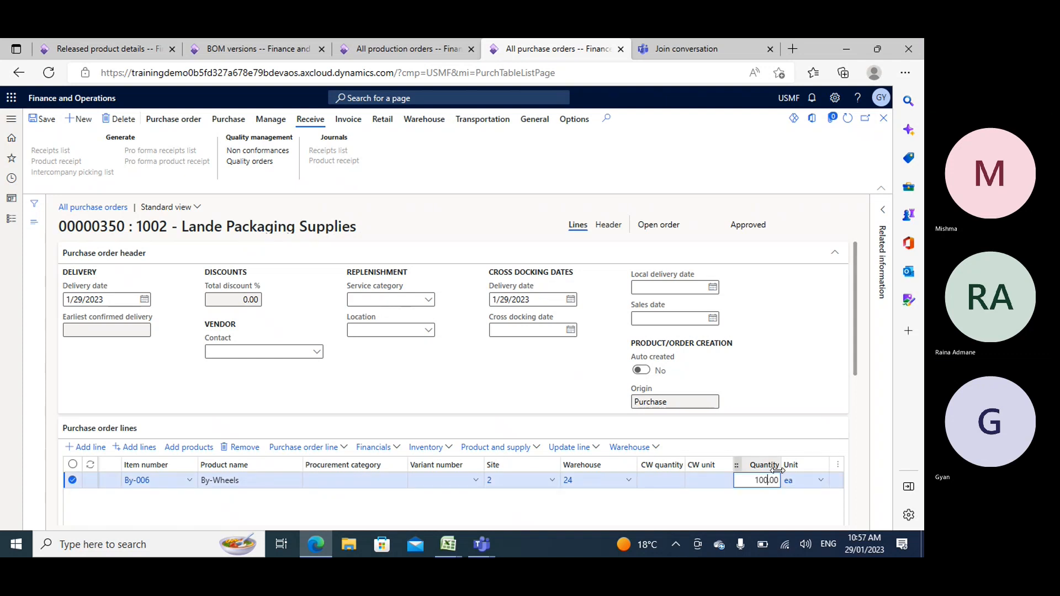
click(43, 119)
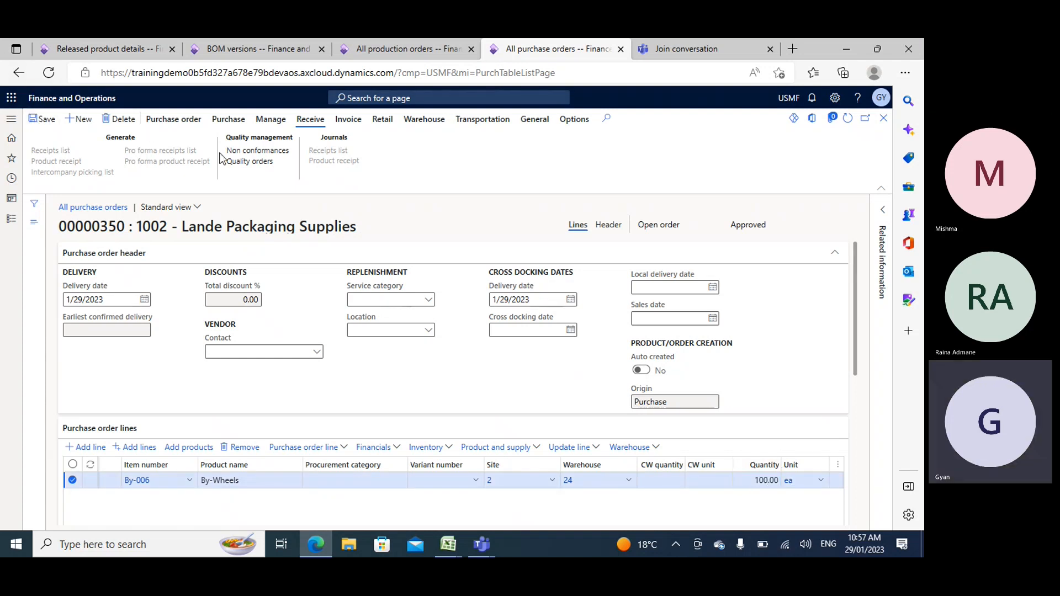
Confirm the Lande Packaging Supplies purchase order with the default confirmation settings.
click(229, 119)
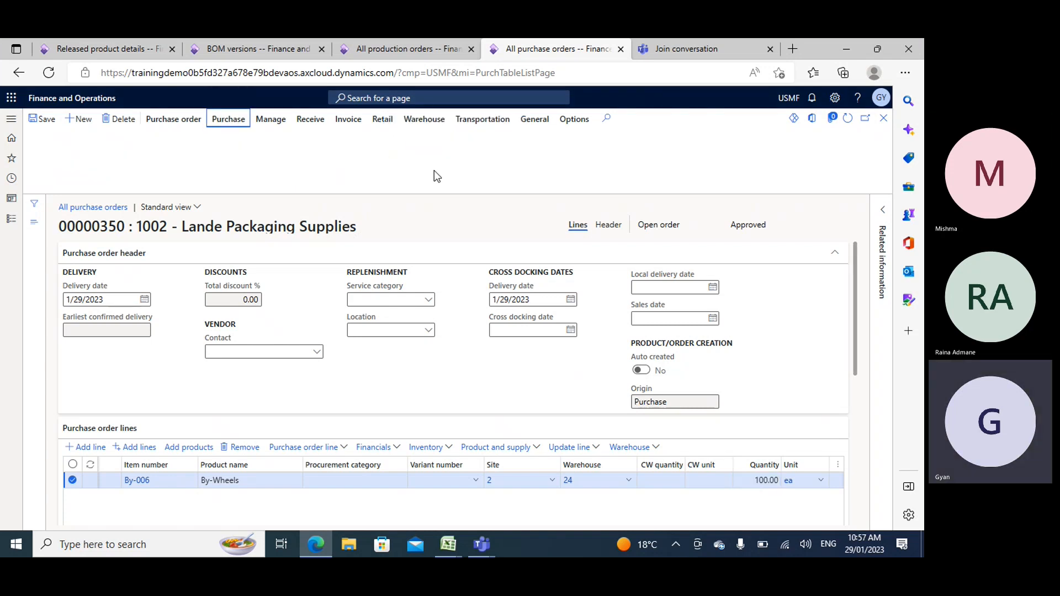
click(471, 164)
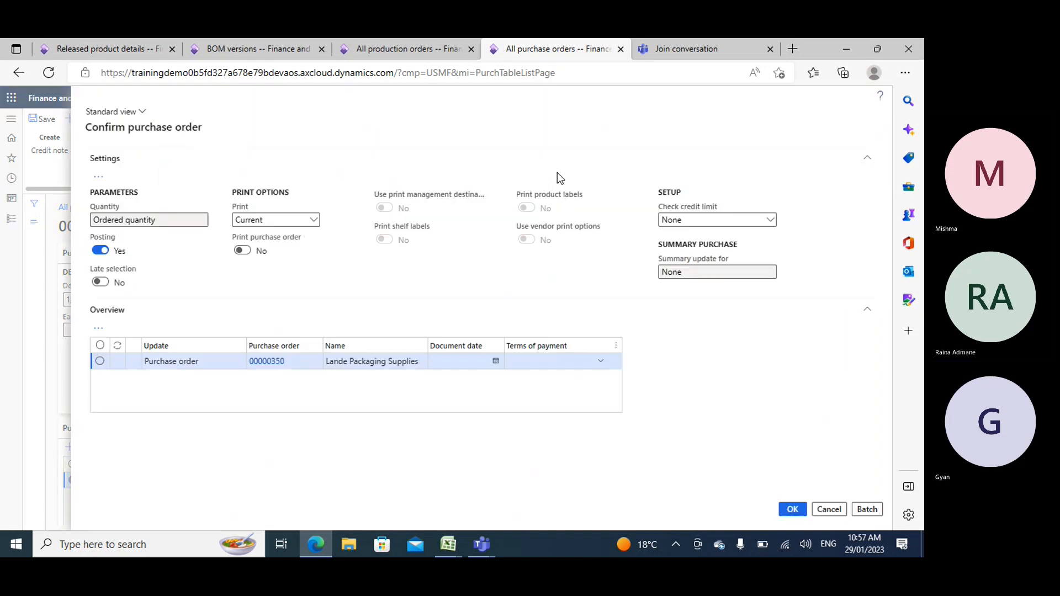
click(778, 506)
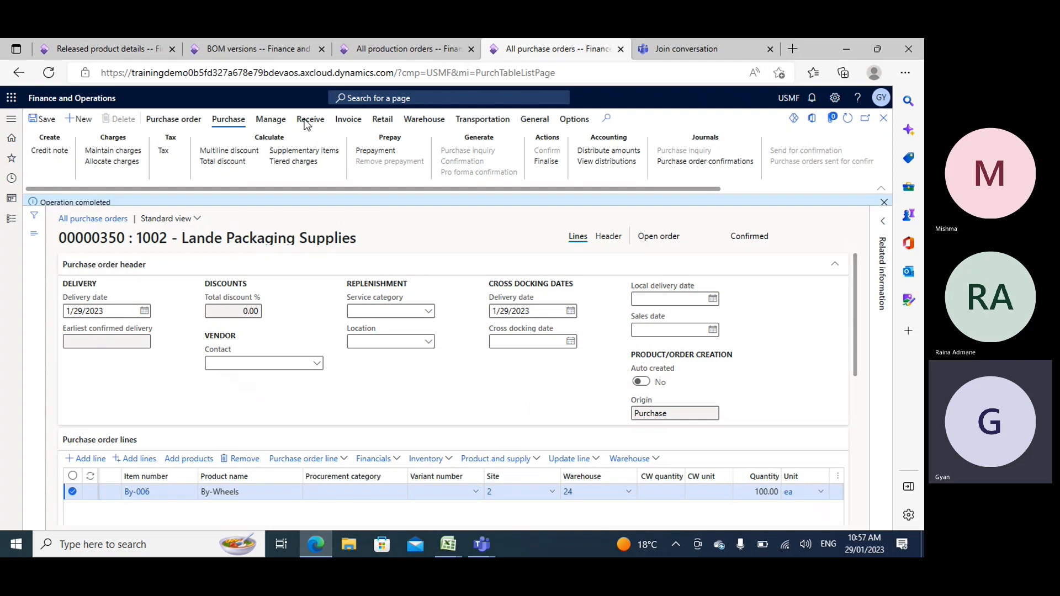
Post the product receipt for the ordered quantity, using the purchase order number as the product receipt number.
click(309, 122)
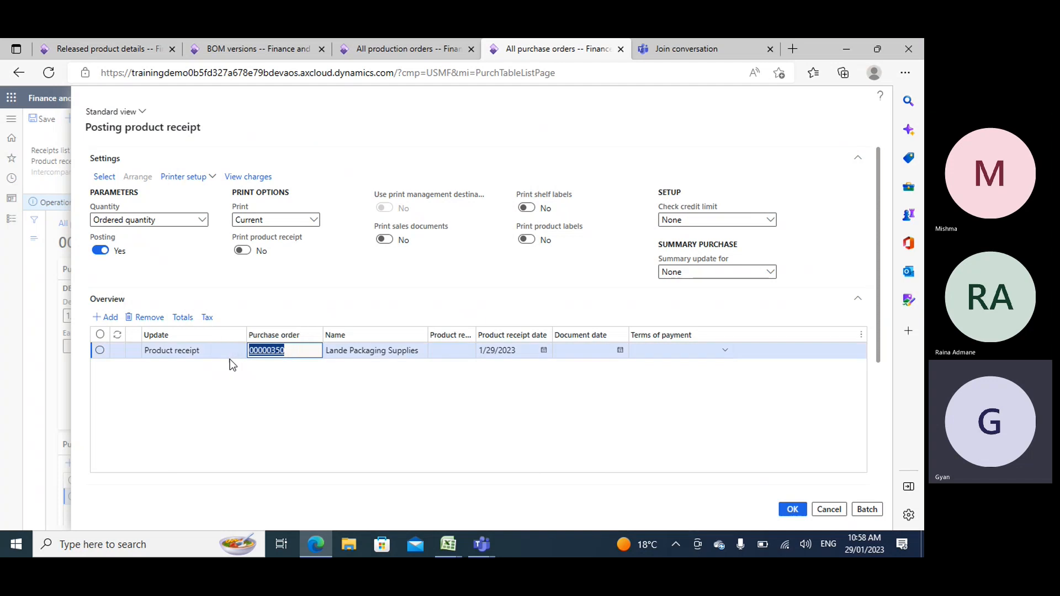
click(449, 349)
text(00000350)
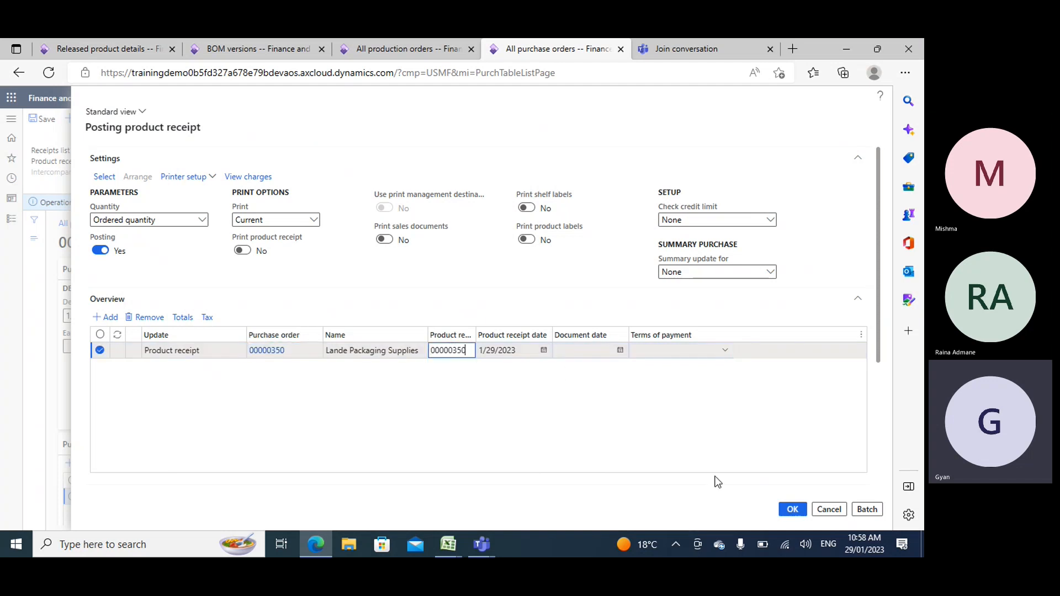
click(793, 509)
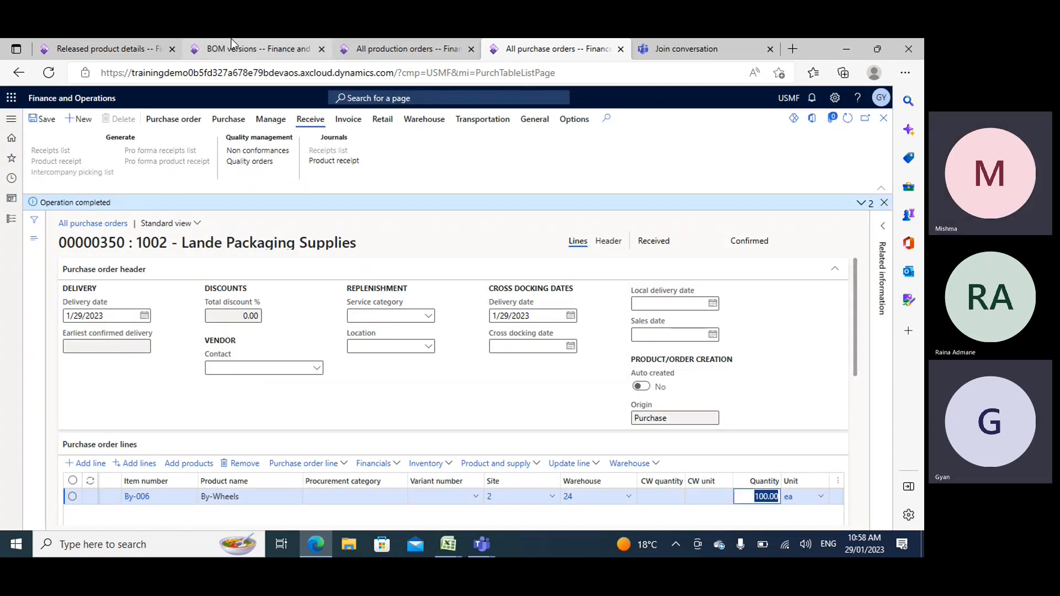
Check the By-006 on-hand inventory and its available physical quantity against the received purchase order.
click(111, 41)
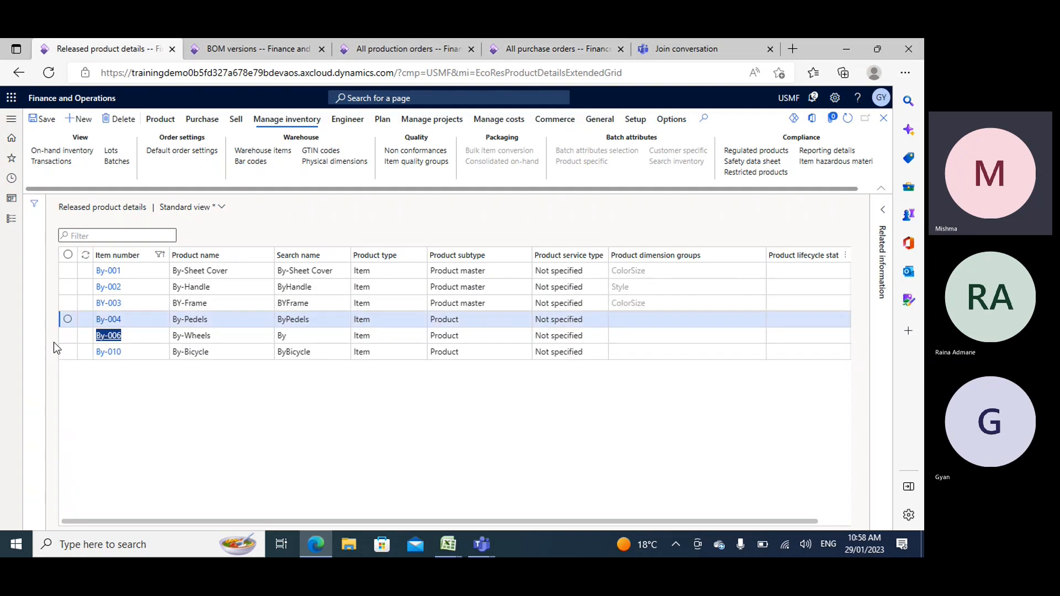
click(67, 336)
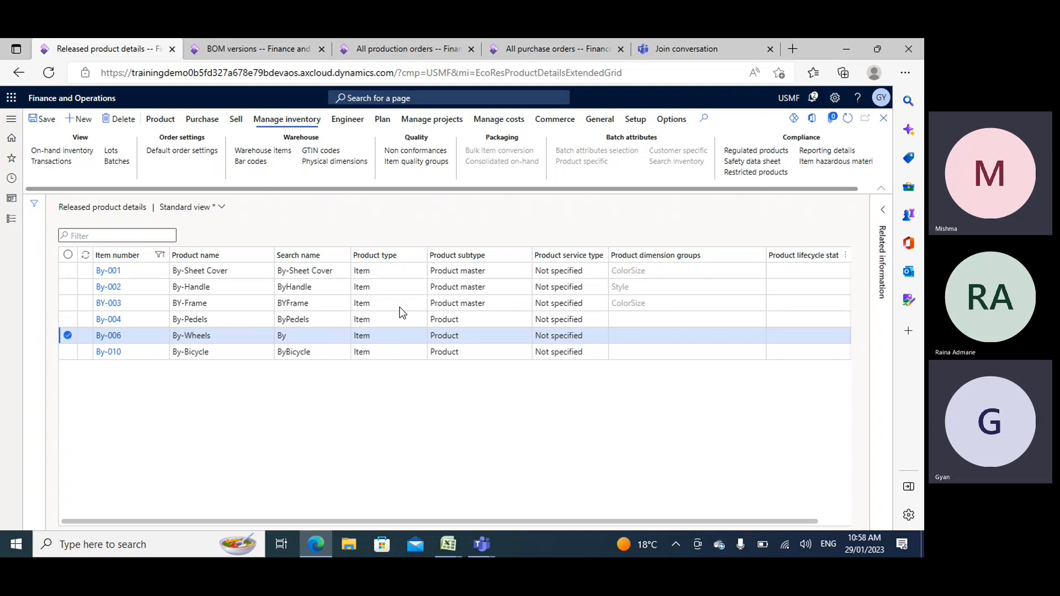
click(271, 45)
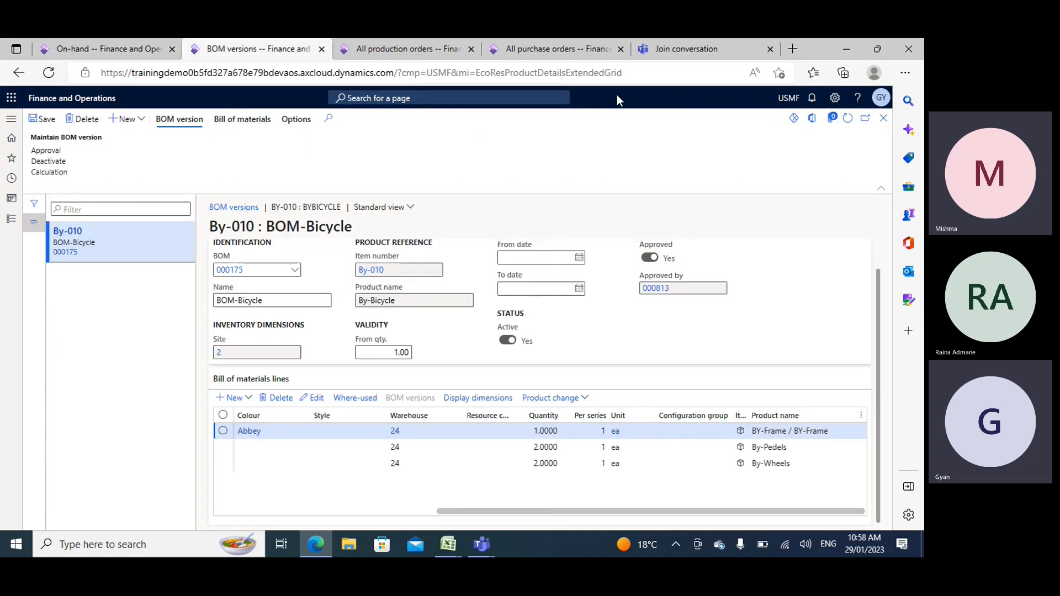
click(545, 51)
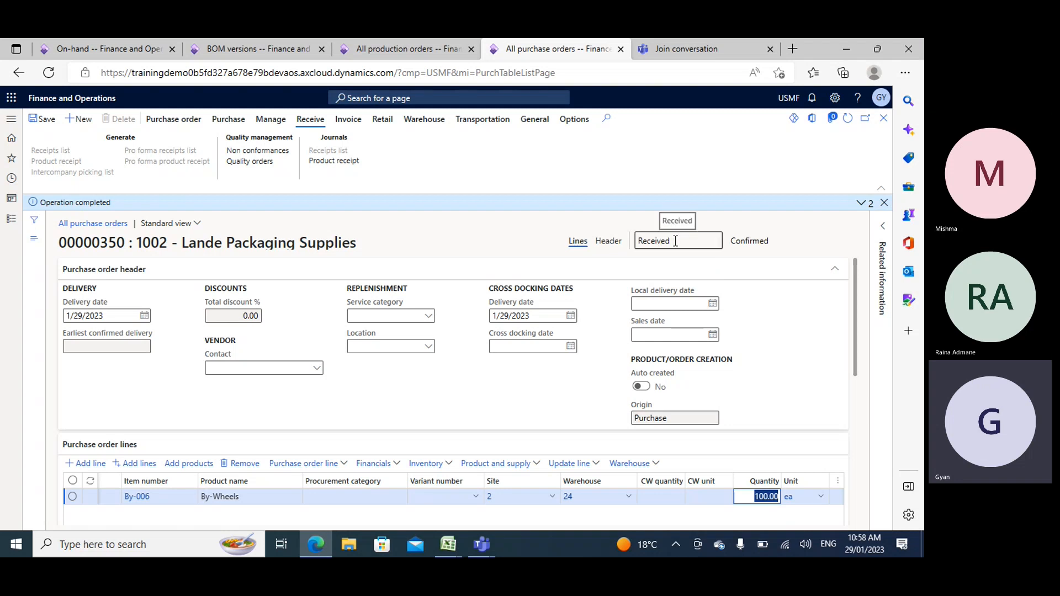
click(105, 48)
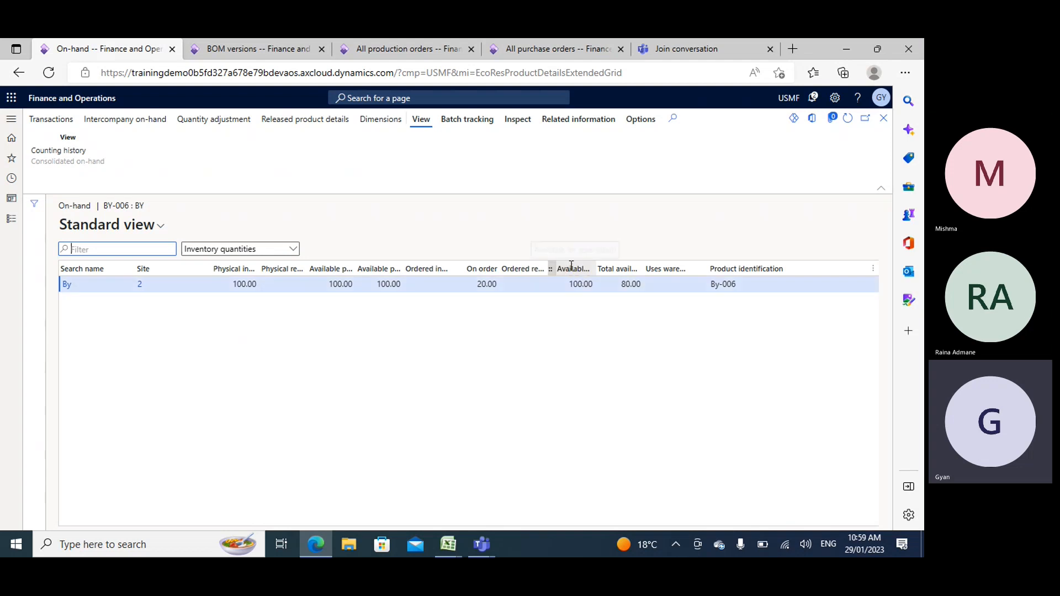
drag(572, 266, 392, 290)
click(393, 283)
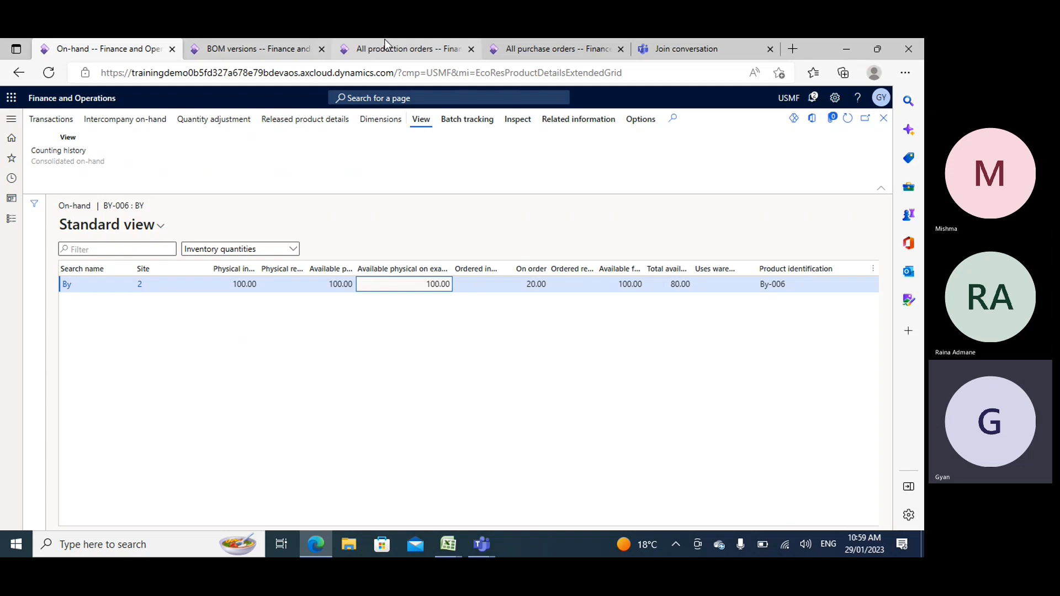
Create the vendor invoice for the received purchase order with IVB001 as both its number and description.
click(540, 48)
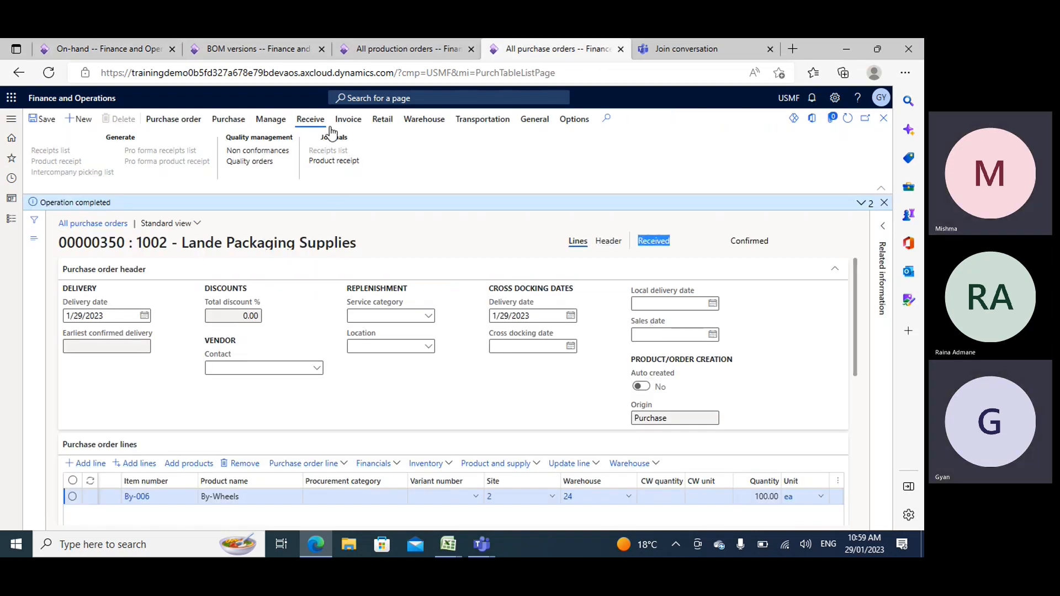
click(348, 119)
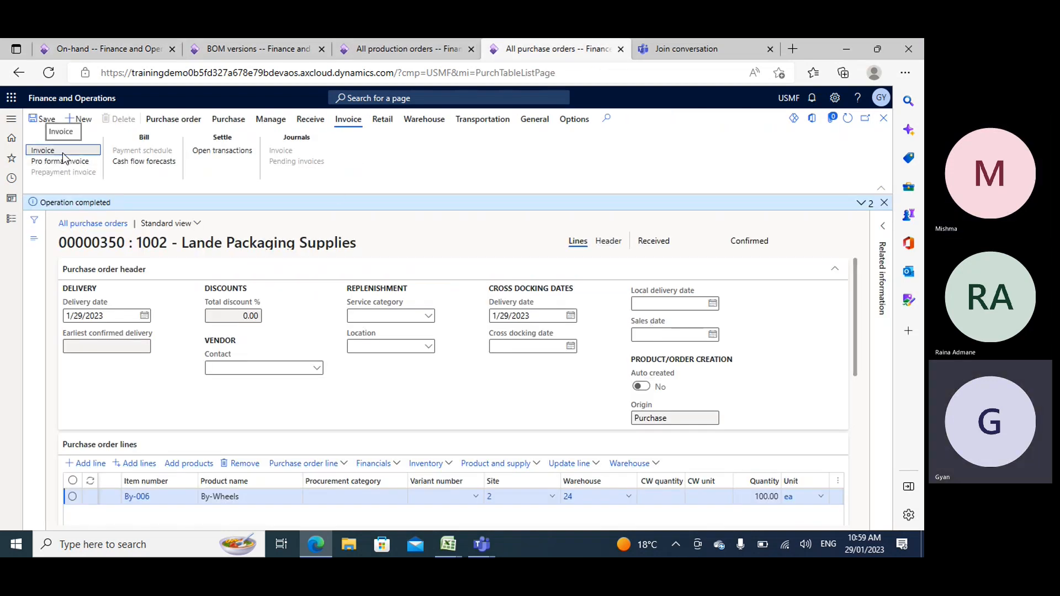
click(62, 152)
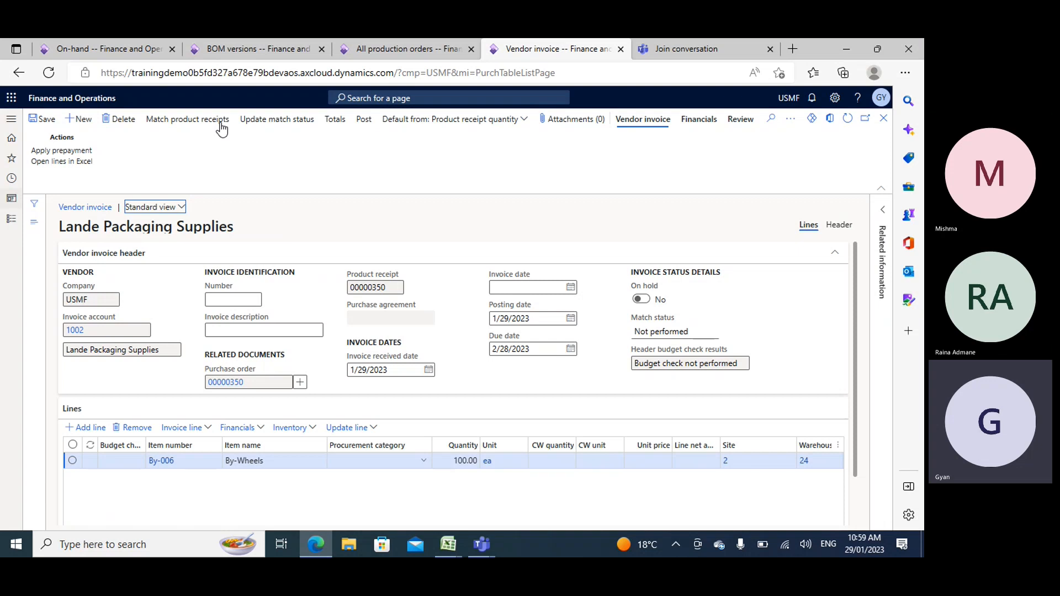
click(391, 288)
click(225, 299)
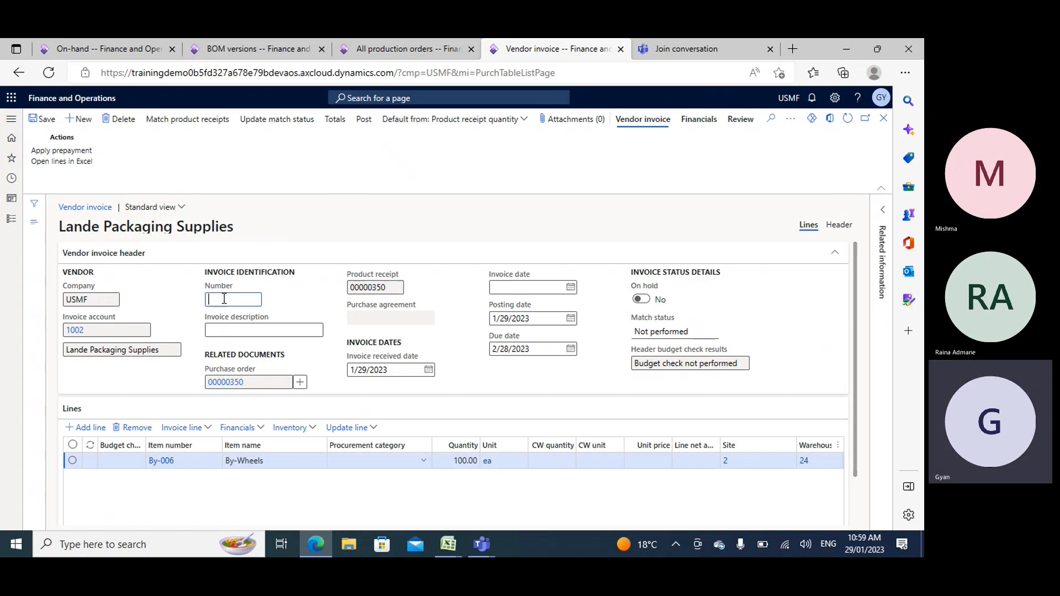
text(IVB0)
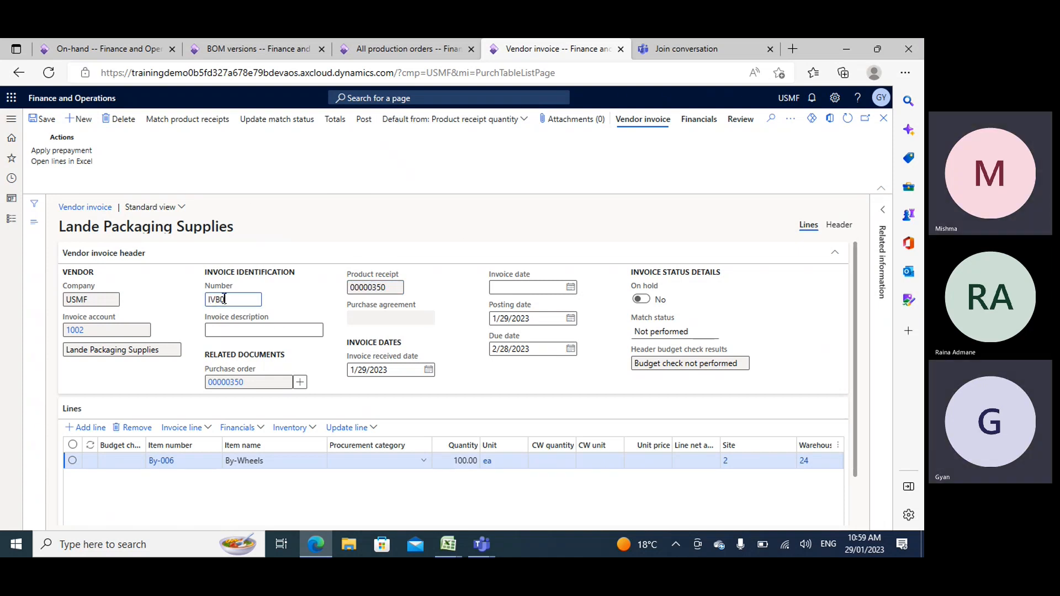
text(01)
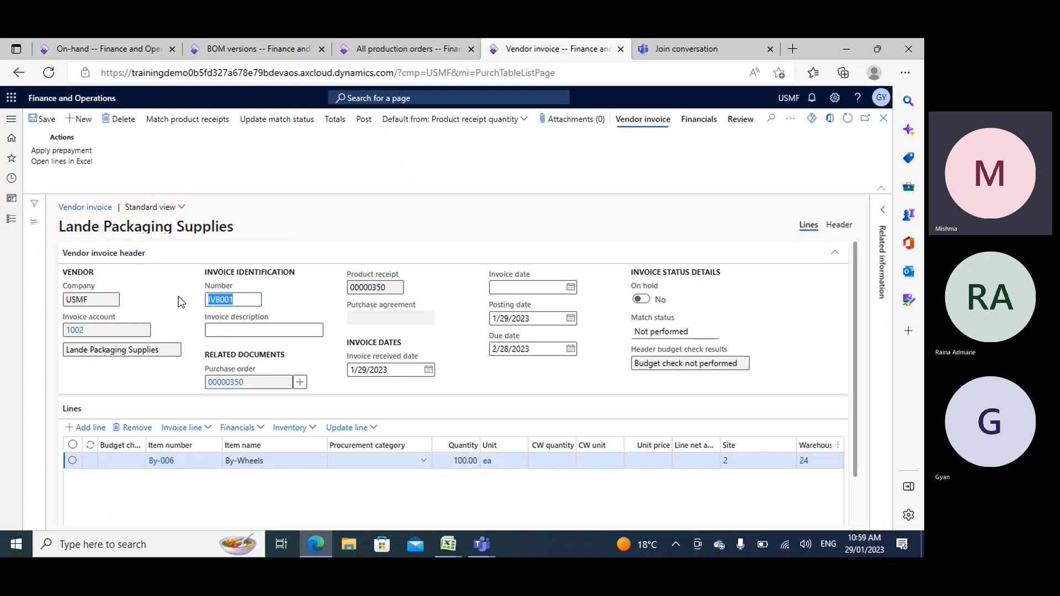
click(247, 332)
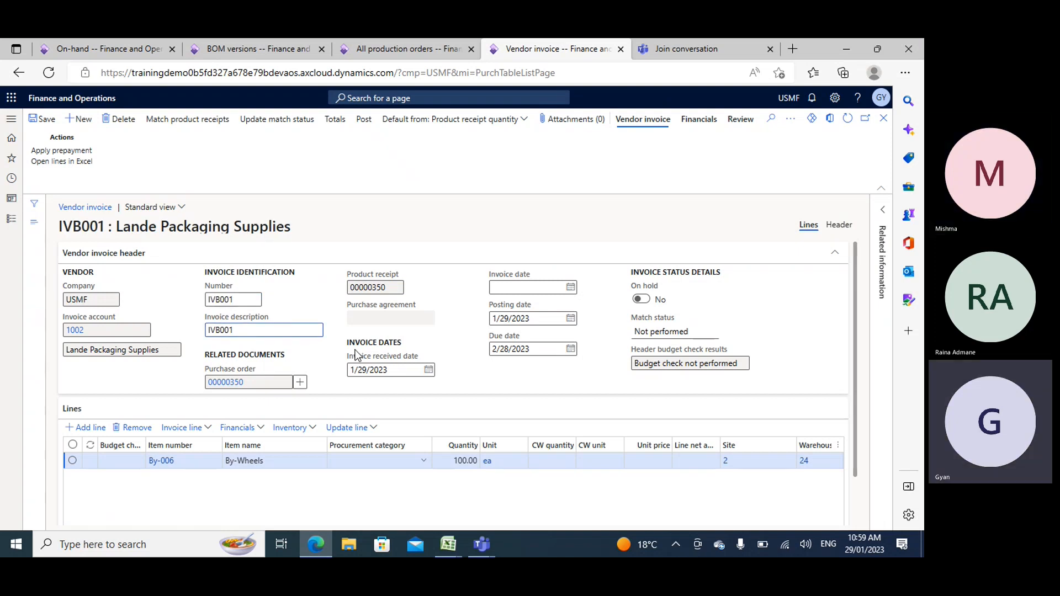
Date the vendor invoice 1/29/2023, update its match status and post it.
click(570, 287)
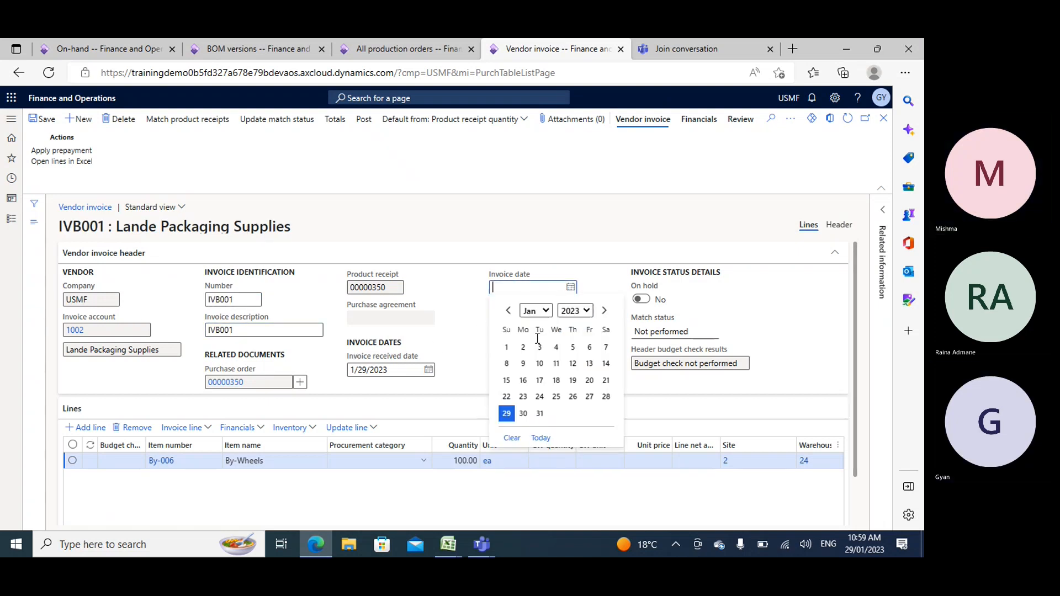
click(506, 413)
scroll(665, 388, down, 1)
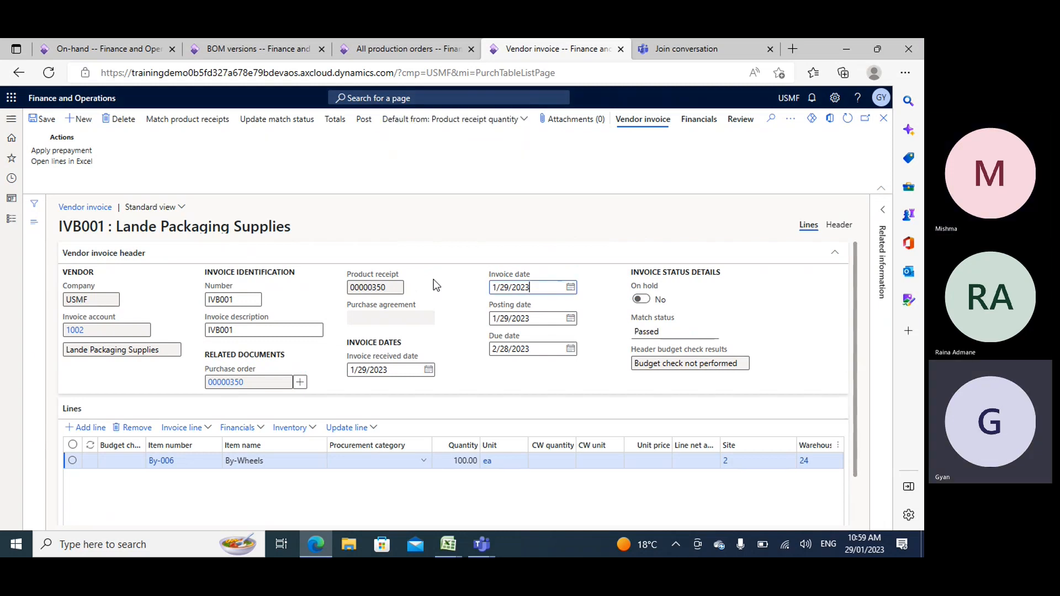
click(371, 128)
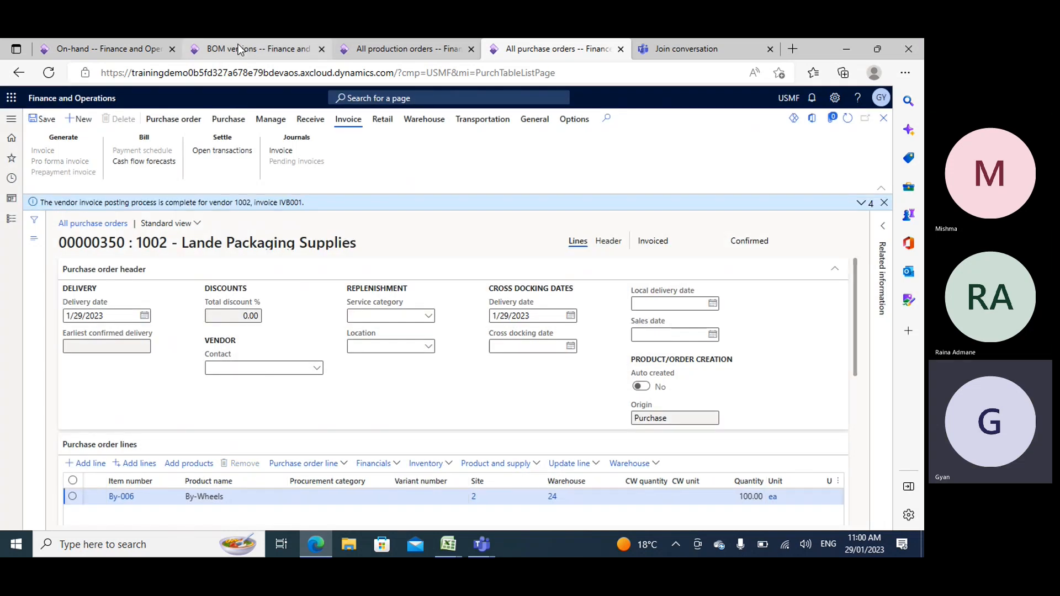
Review the By-006 on-hand inventory, return to the released products and mark BY-003 and By-004 alongside By-006.
click(89, 48)
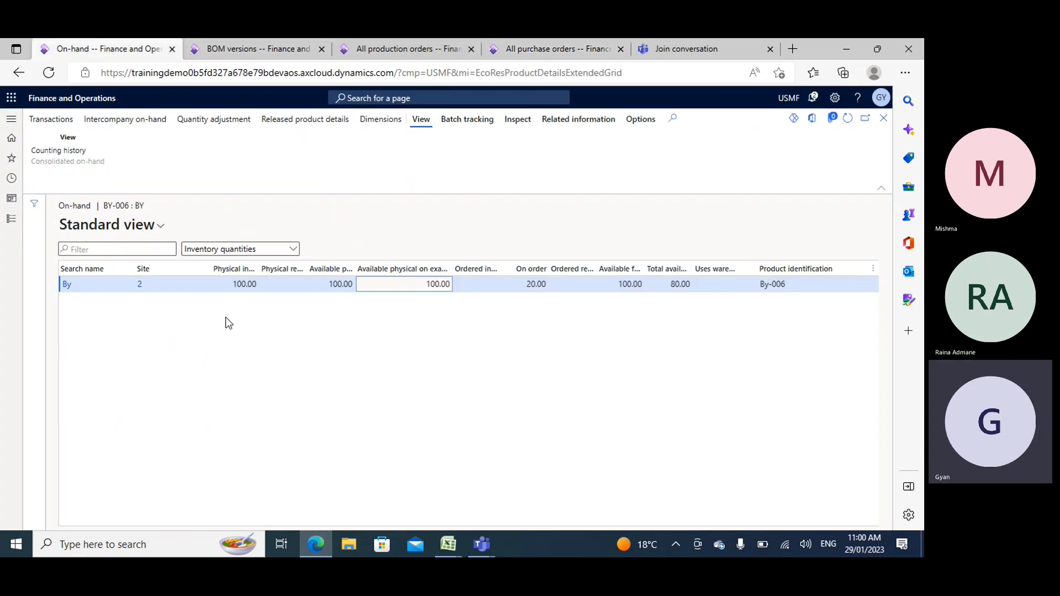
click(884, 119)
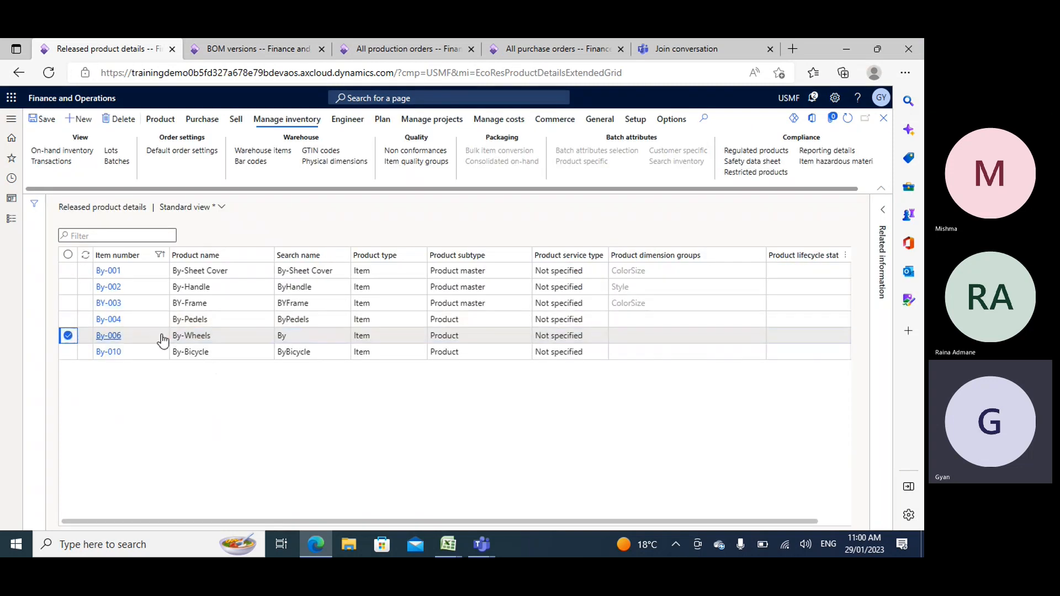
click(67, 303)
click(68, 319)
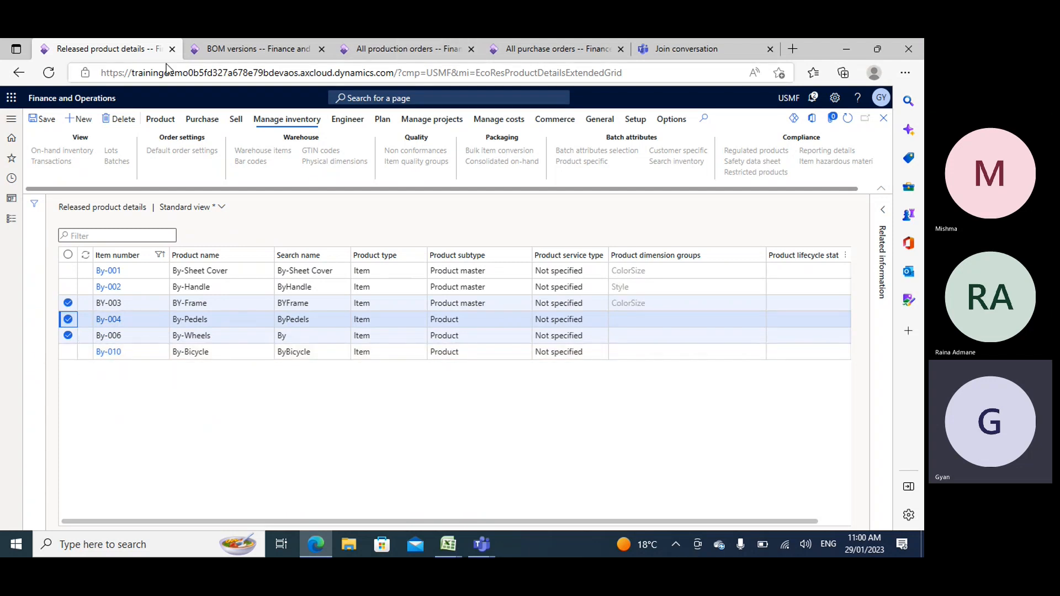
Start the By-010 production order for 10 units with automatic BOM consumption set to Always and immediate route card posting turned off.
click(413, 46)
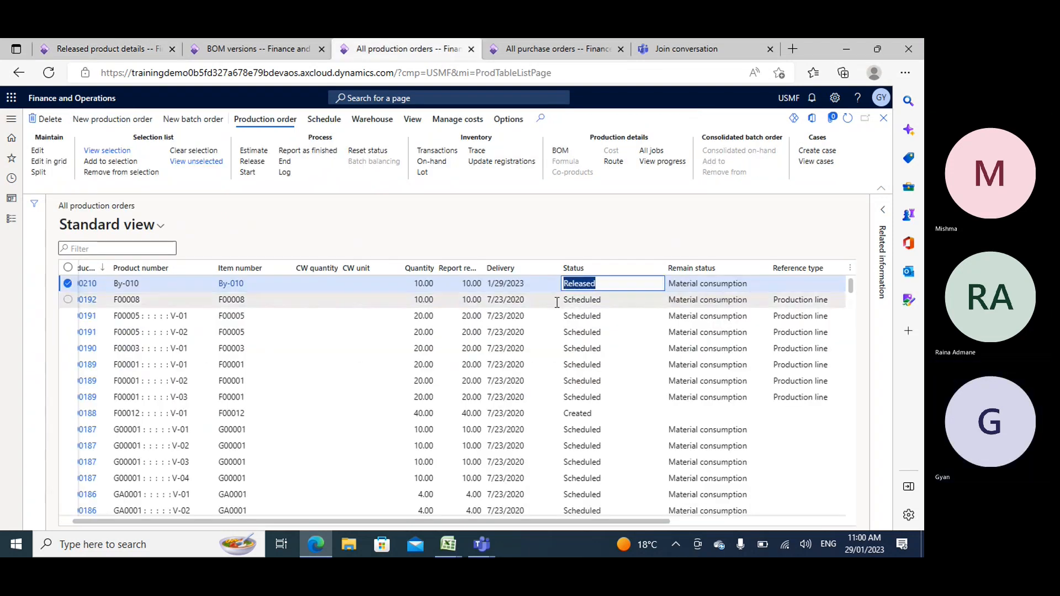
click(247, 172)
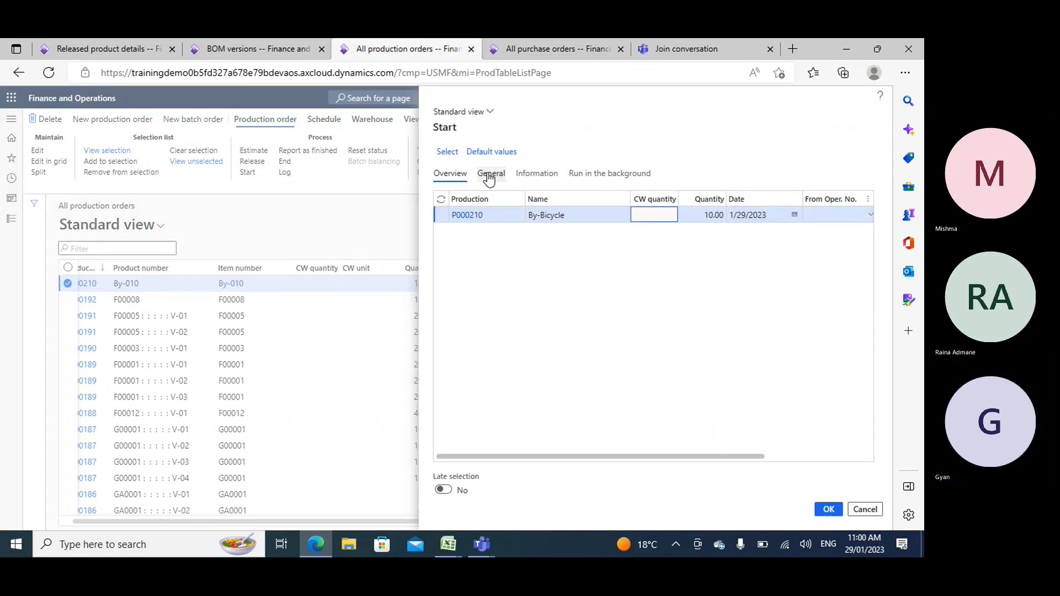
click(490, 173)
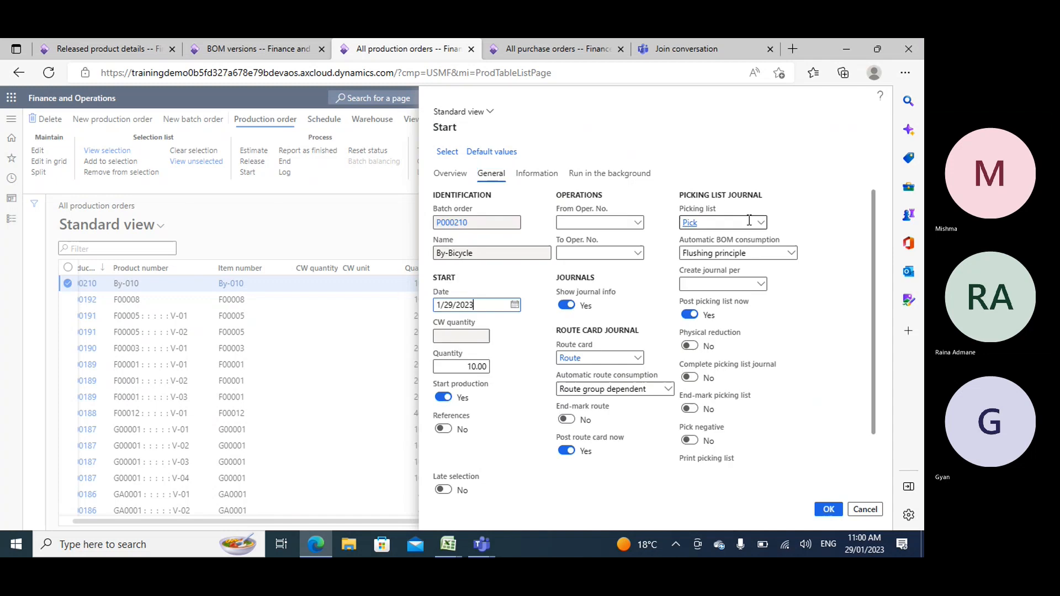
click(792, 254)
click(694, 283)
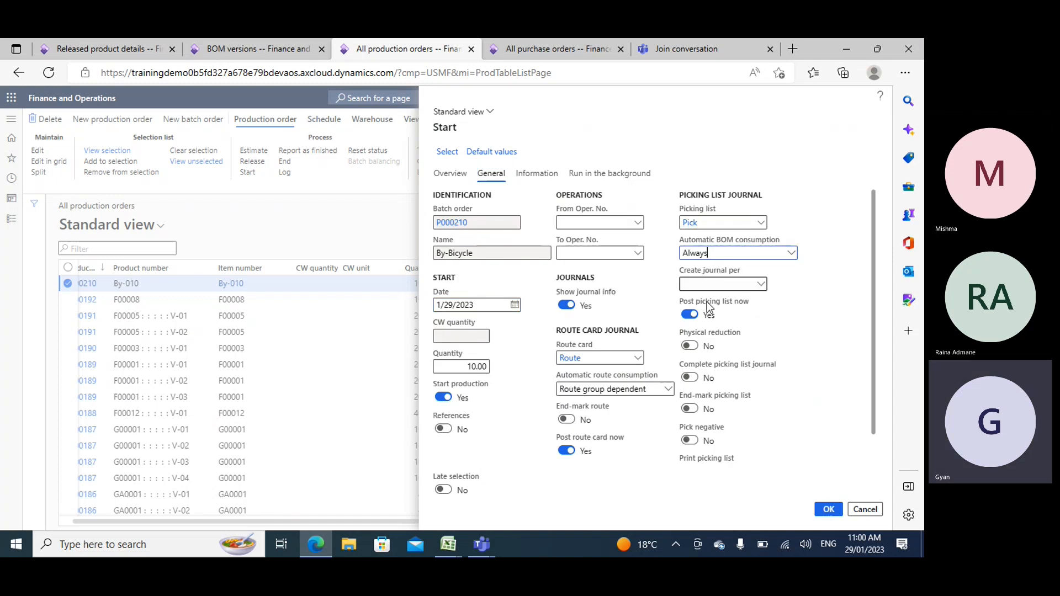
click(566, 451)
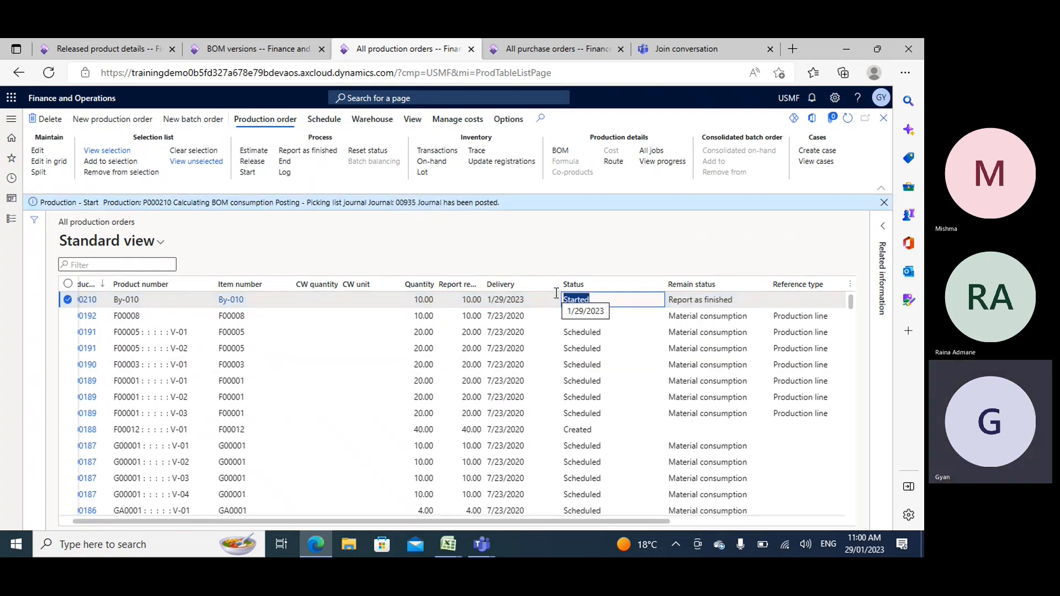
Review the consumption lines of the started By-010 order's picking list journal and return to the production orders.
click(413, 118)
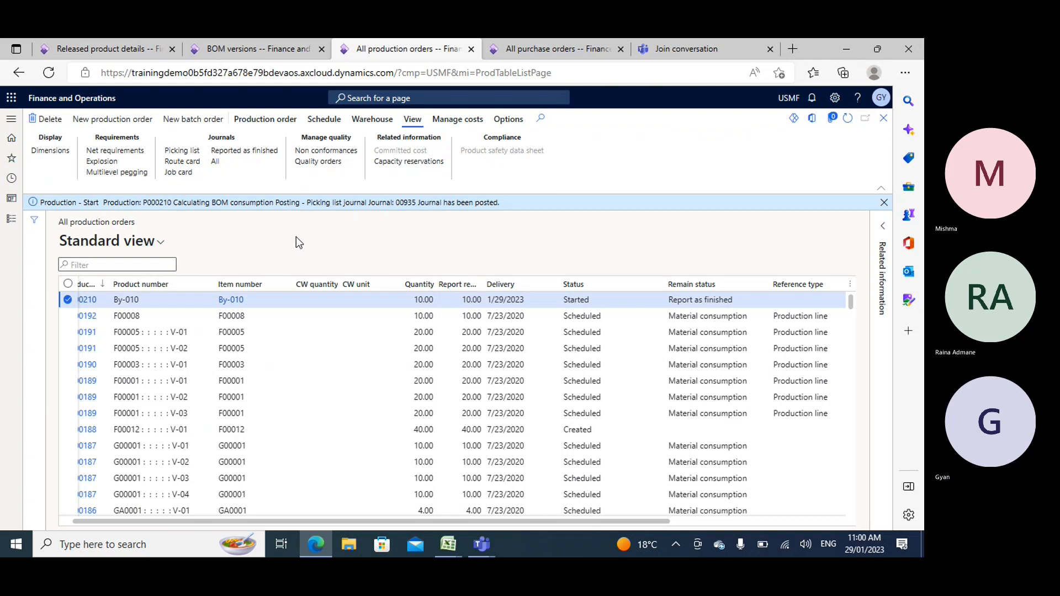
click(188, 153)
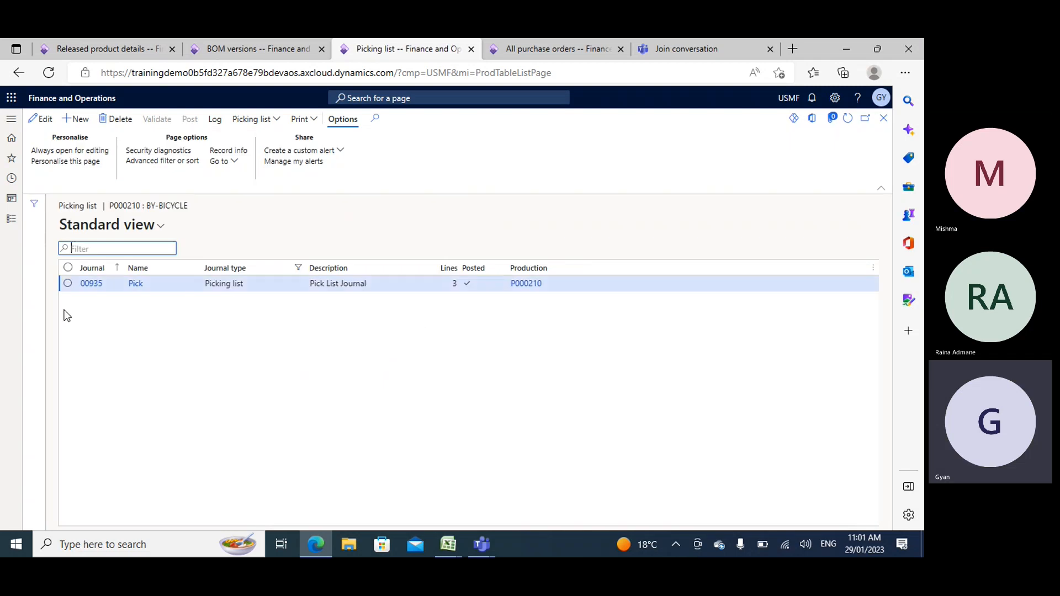
click(88, 284)
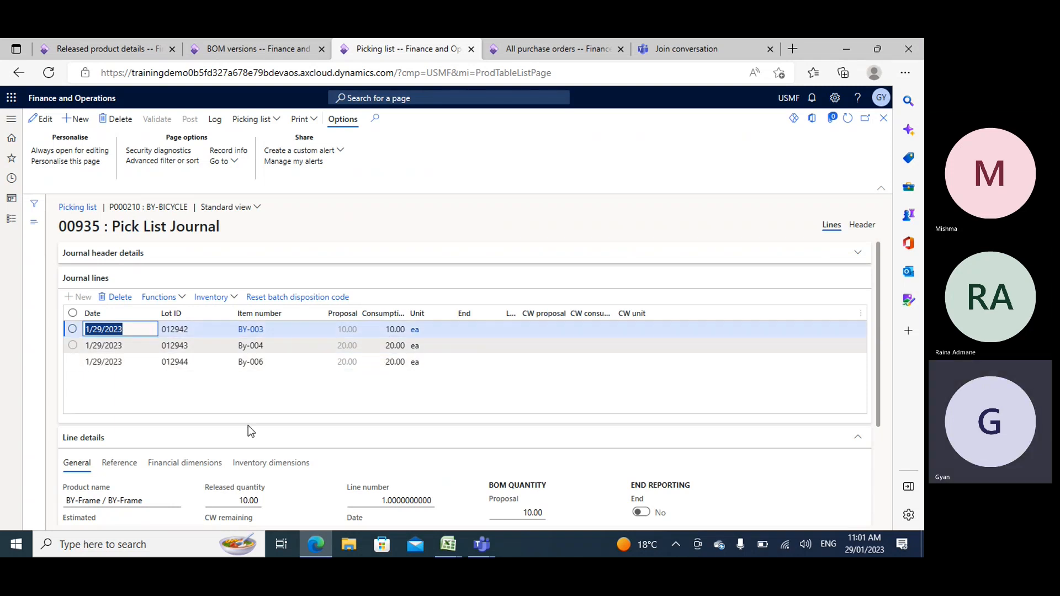
click(883, 121)
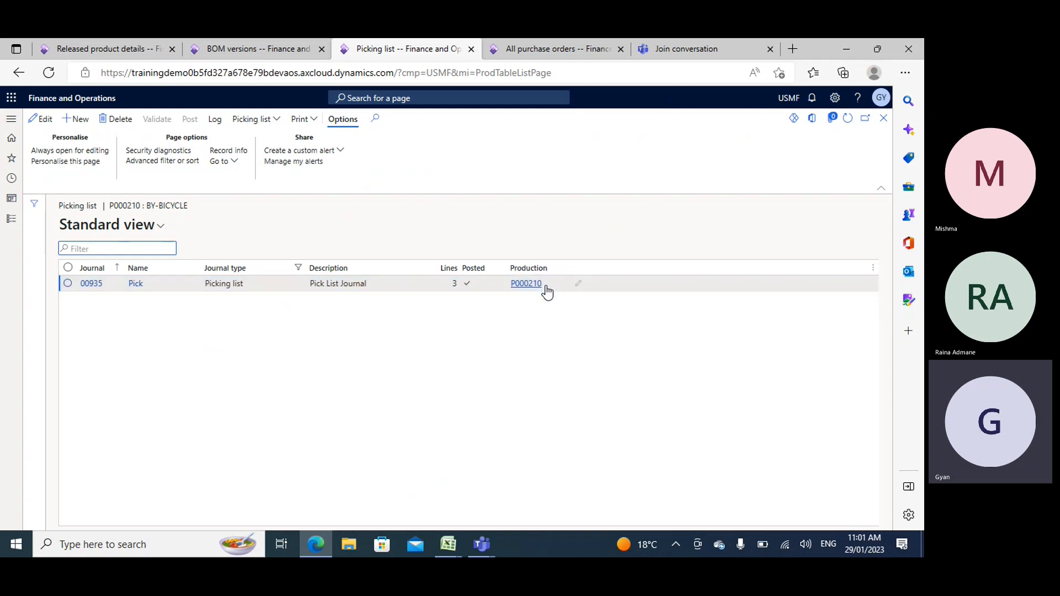
click(884, 118)
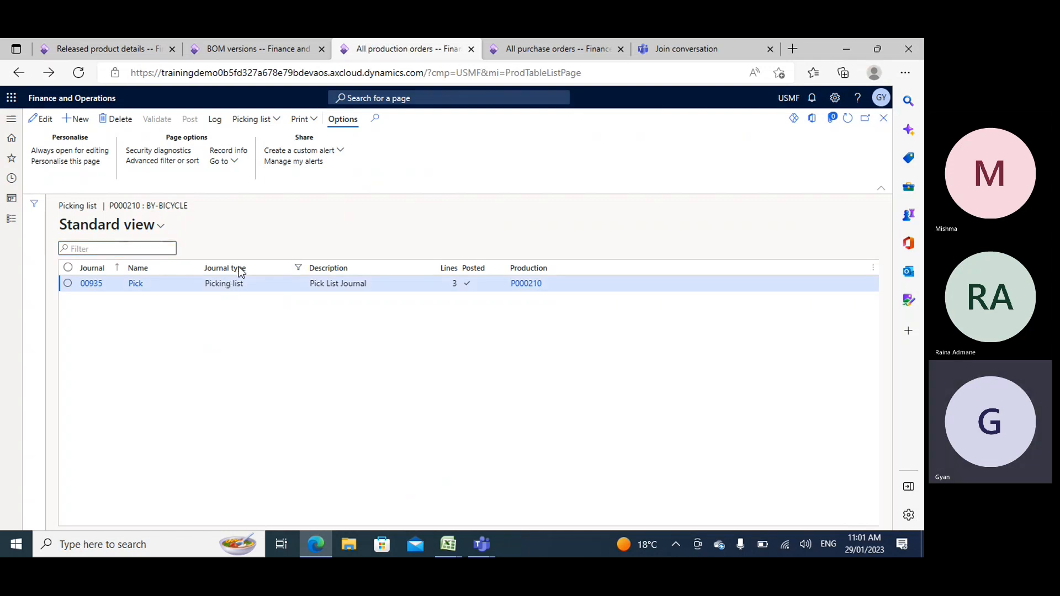
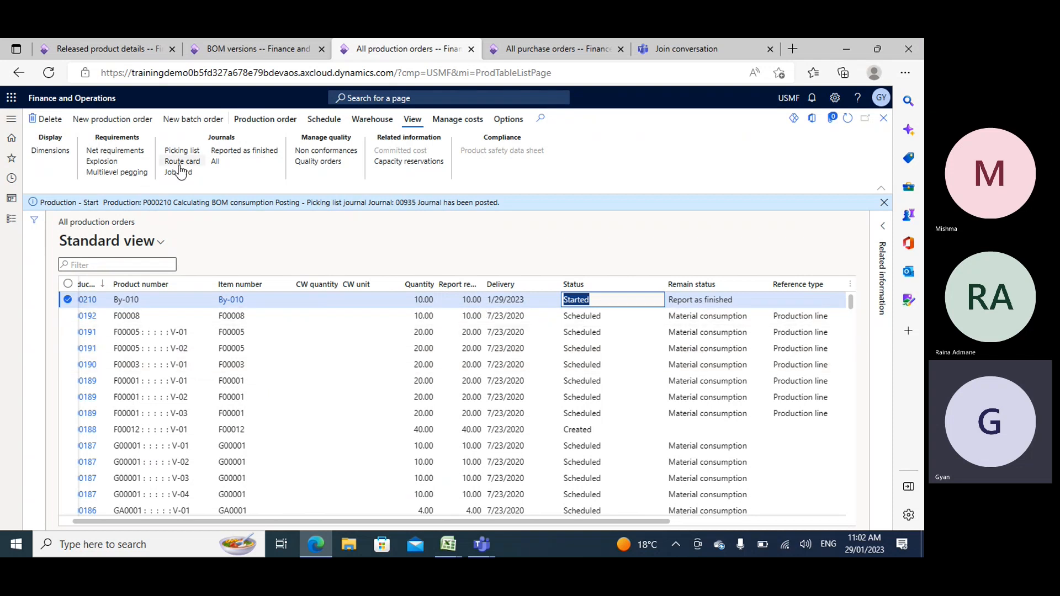
Report the By-010 production order as finished with a good quantity of 10, dated 1/29/2023, with the job ended.
click(257, 121)
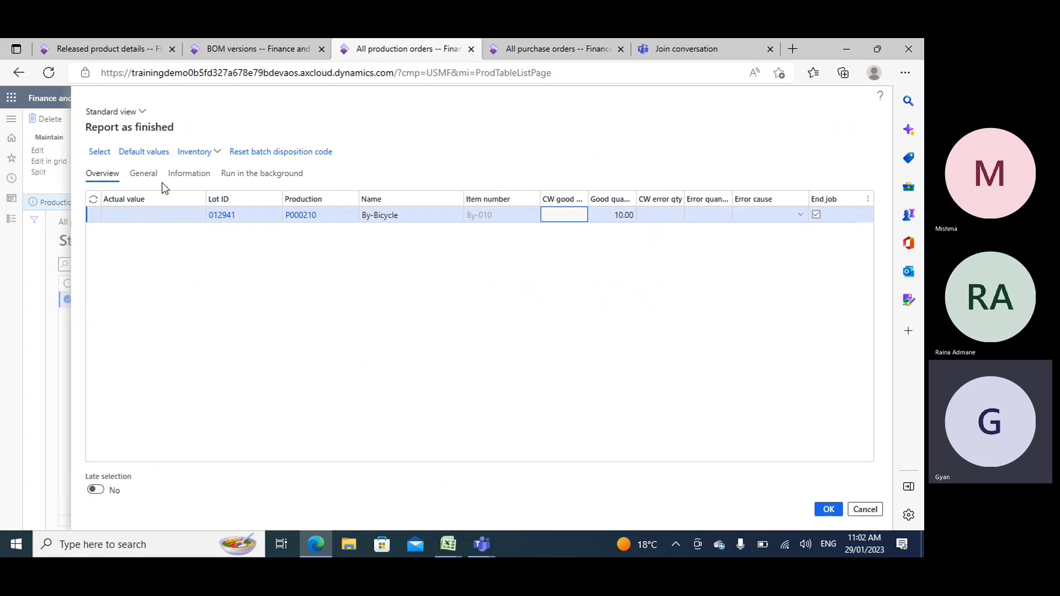
click(144, 175)
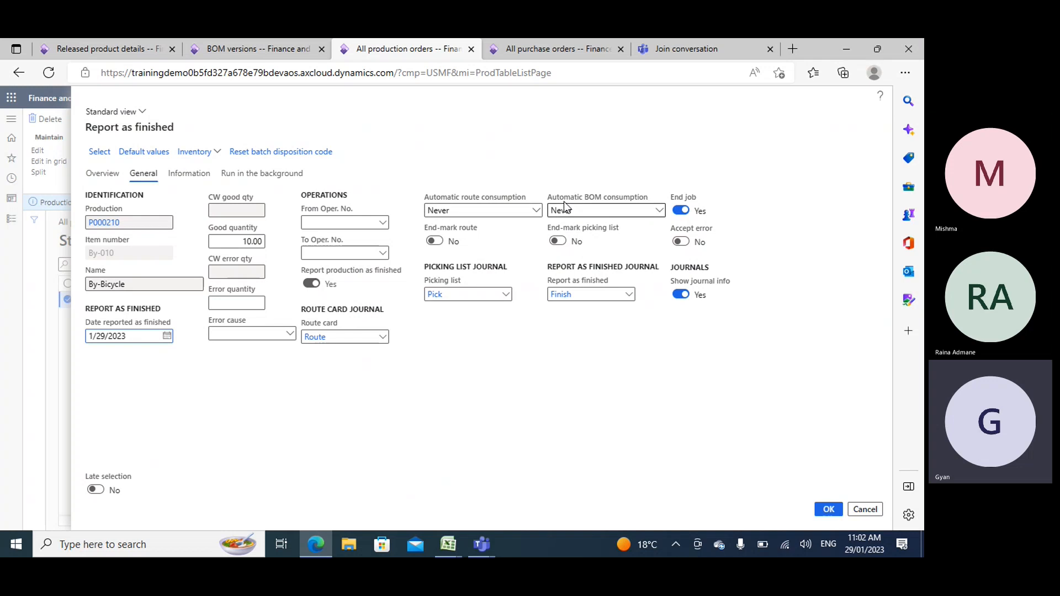
click(828, 509)
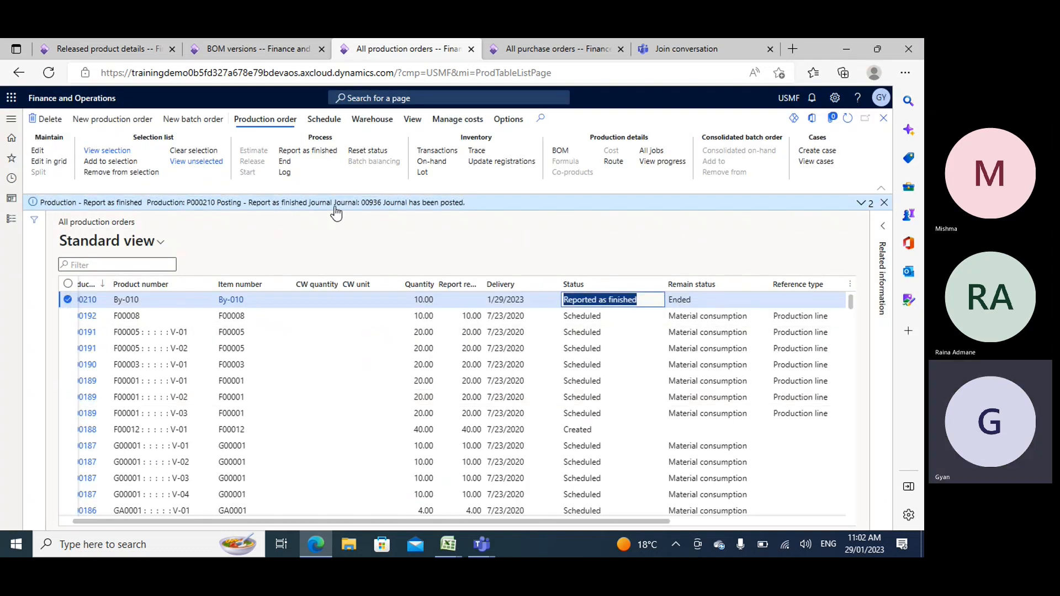
List all production journals of the By-010 order and check the line of its report as finished journal.
click(412, 119)
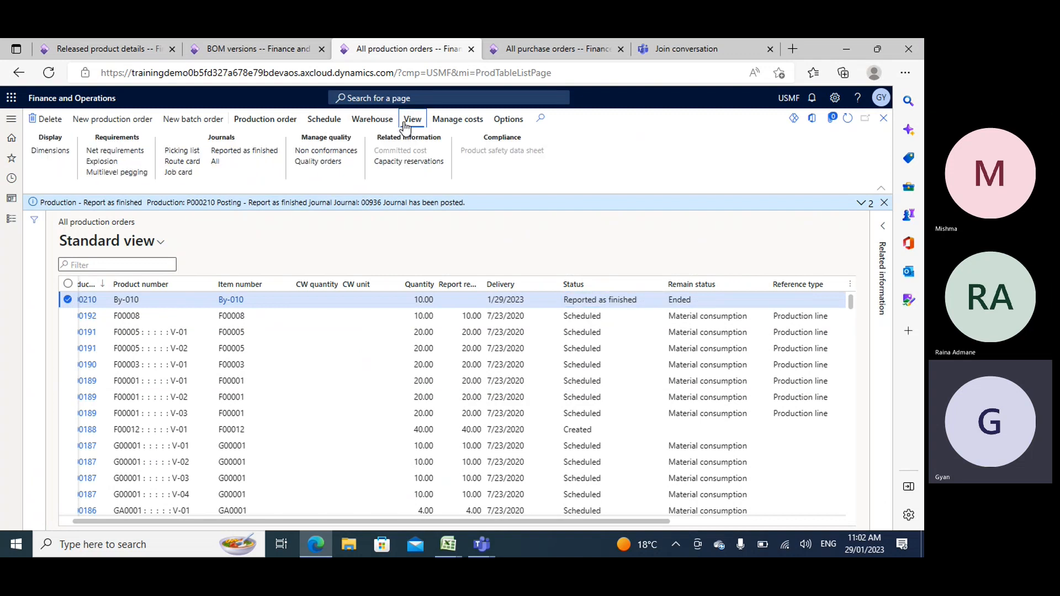
click(214, 163)
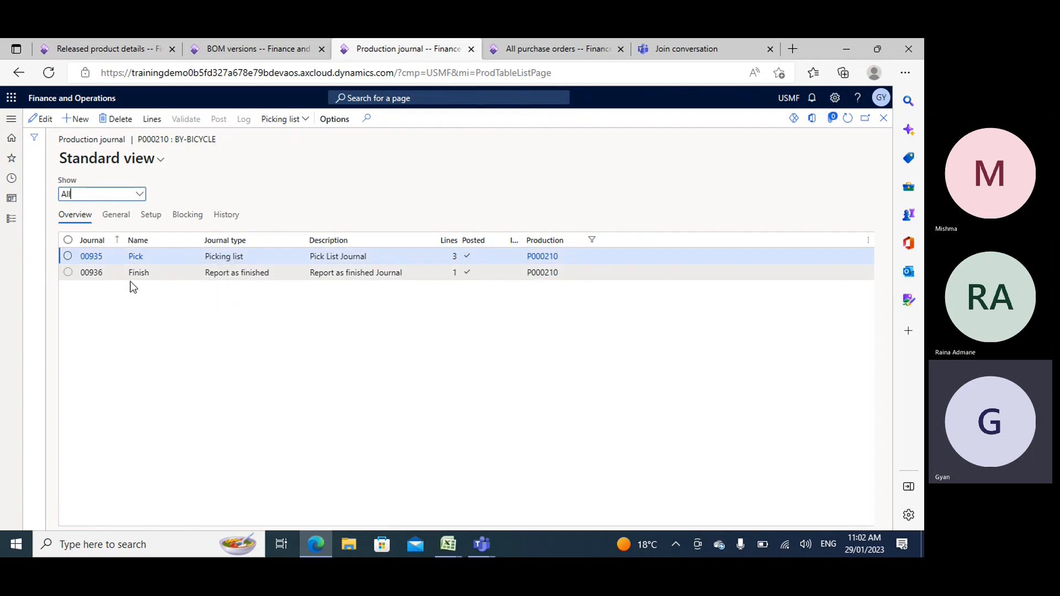
click(93, 273)
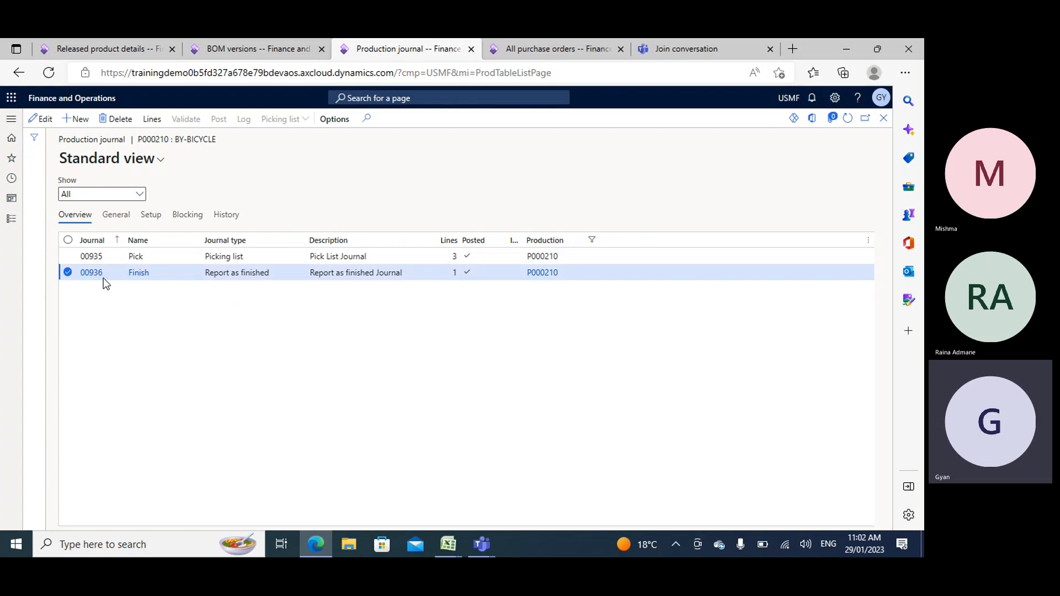
click(98, 274)
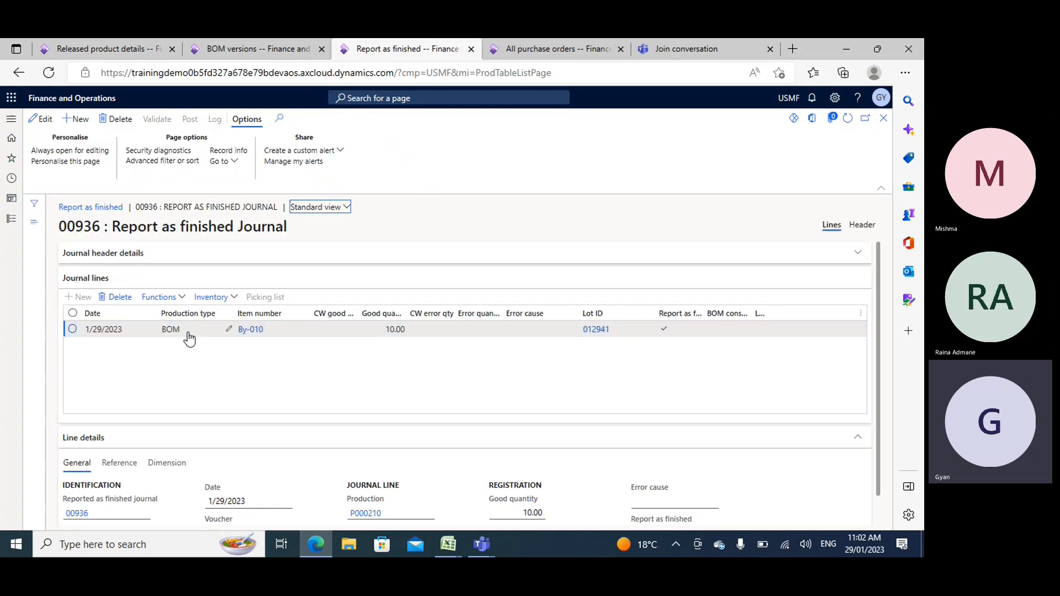
click(883, 118)
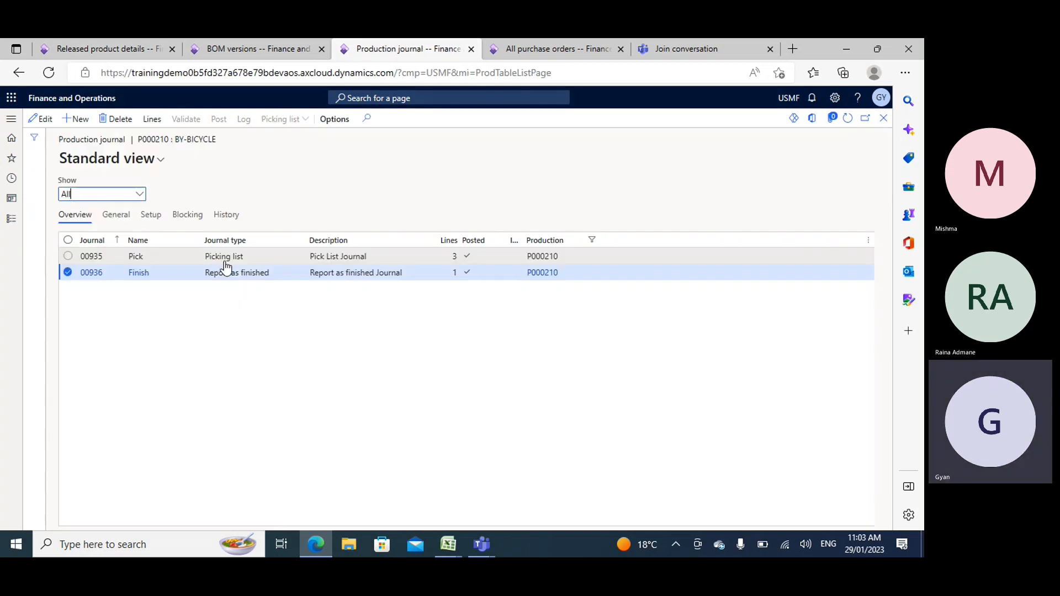
Compare the order's pick list journal lines with its report as finished journal line, and return to the production orders.
click(95, 257)
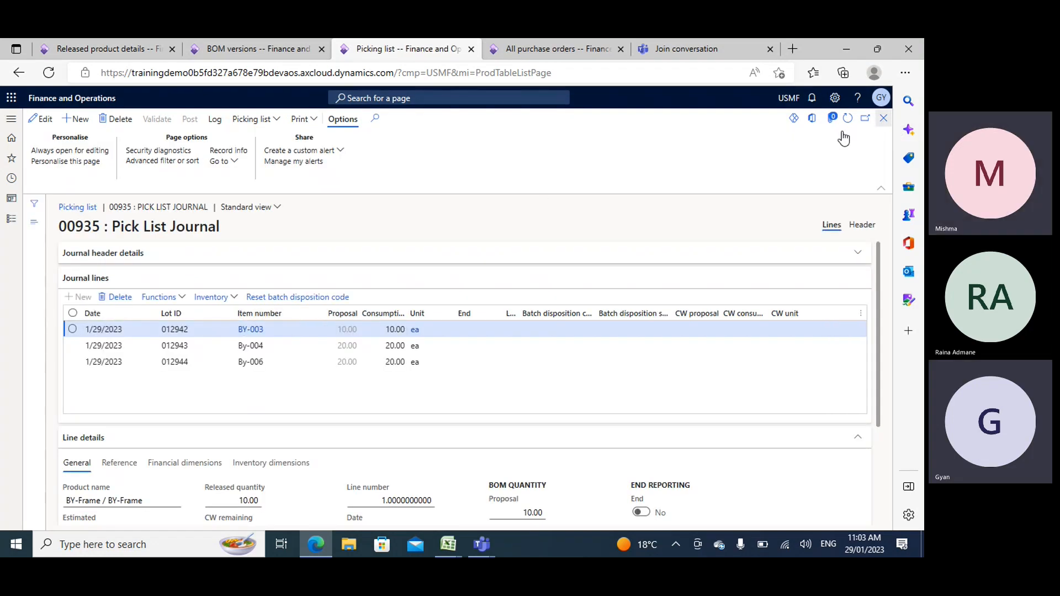
key(Escape)
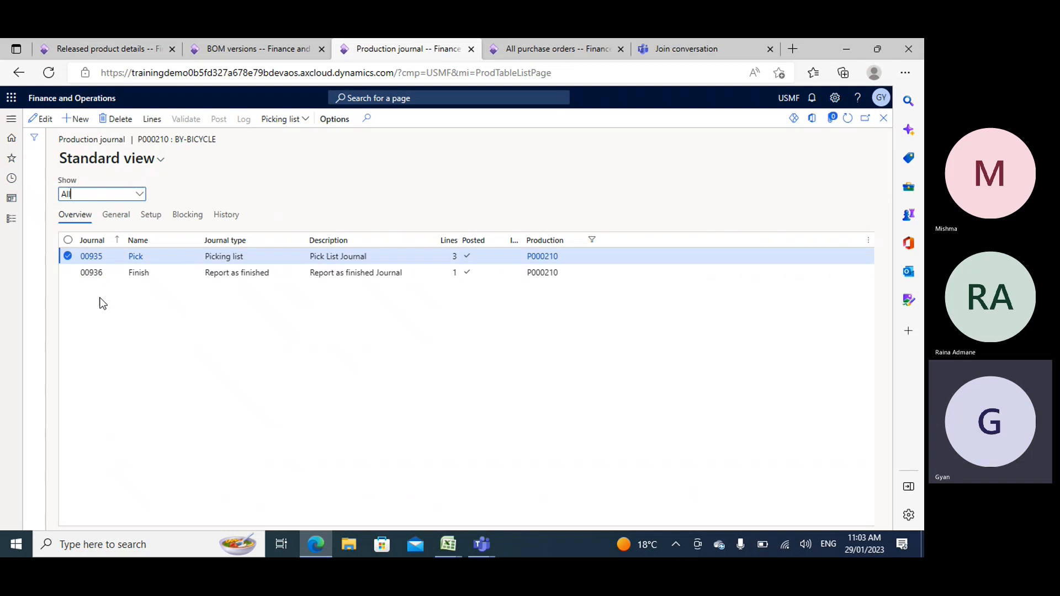
click(94, 274)
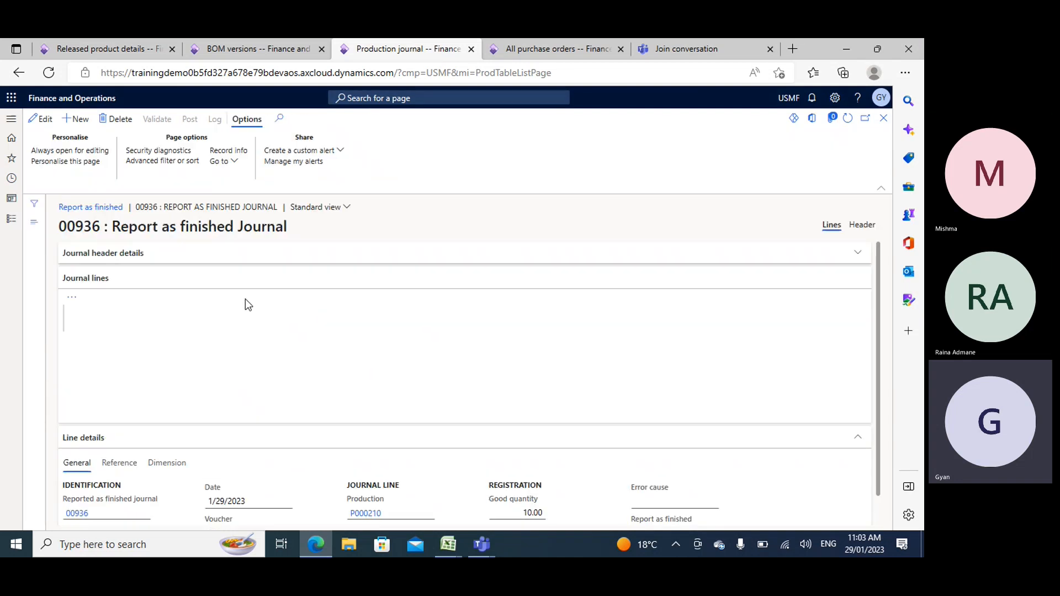
drag(103, 329, 145, 330)
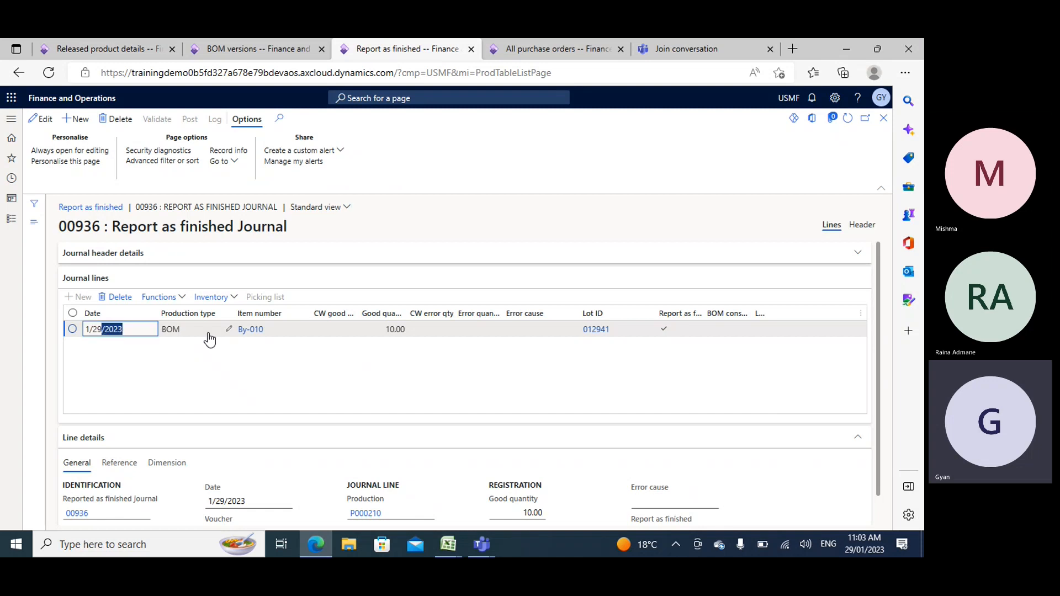
drag(514, 336, 590, 341)
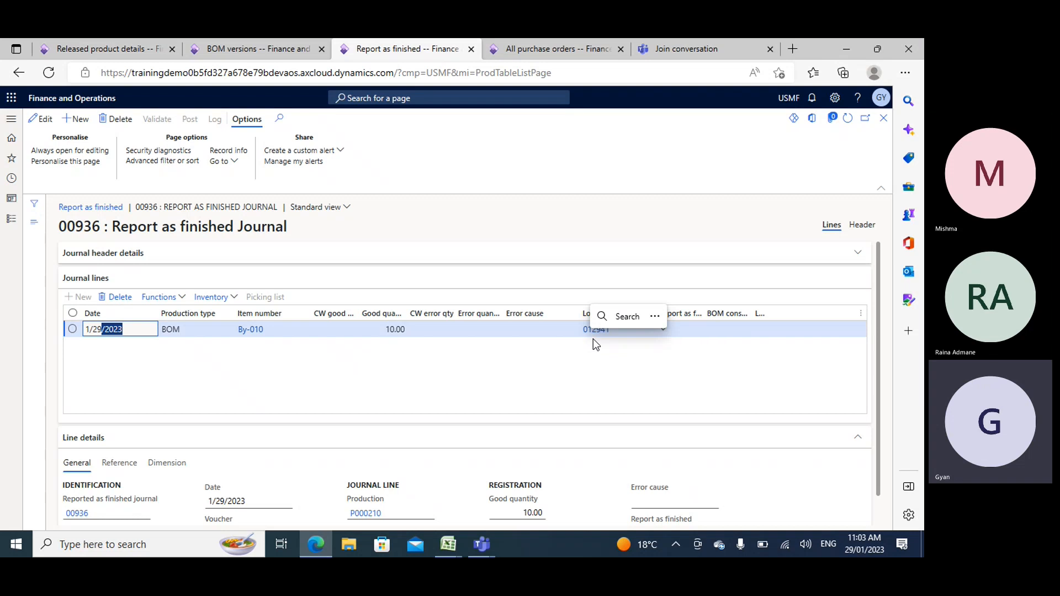
click(882, 124)
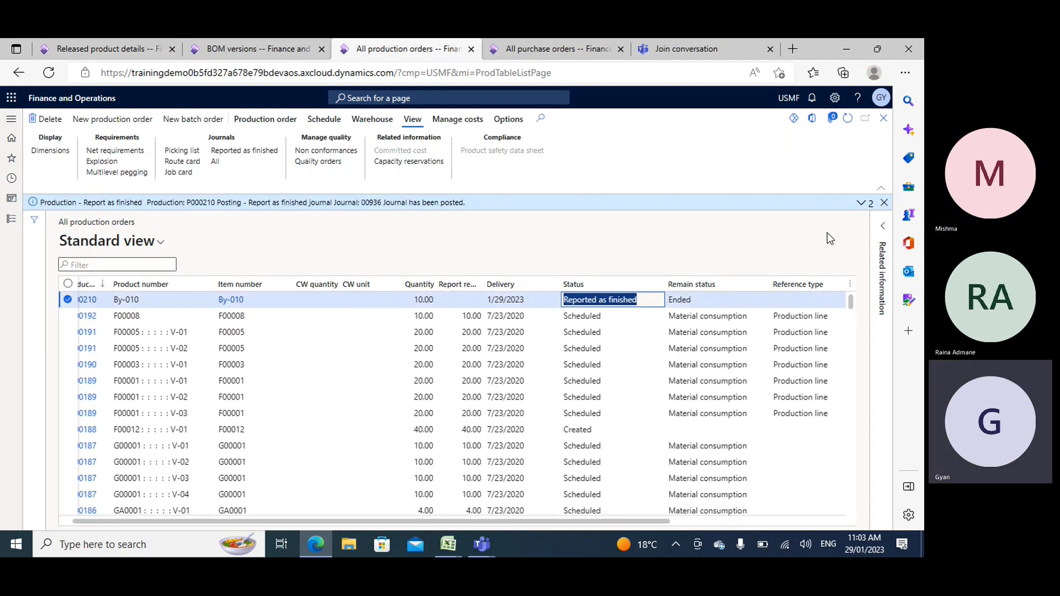
End the By-010 production order and reopen the list of all its production journals.
click(883, 203)
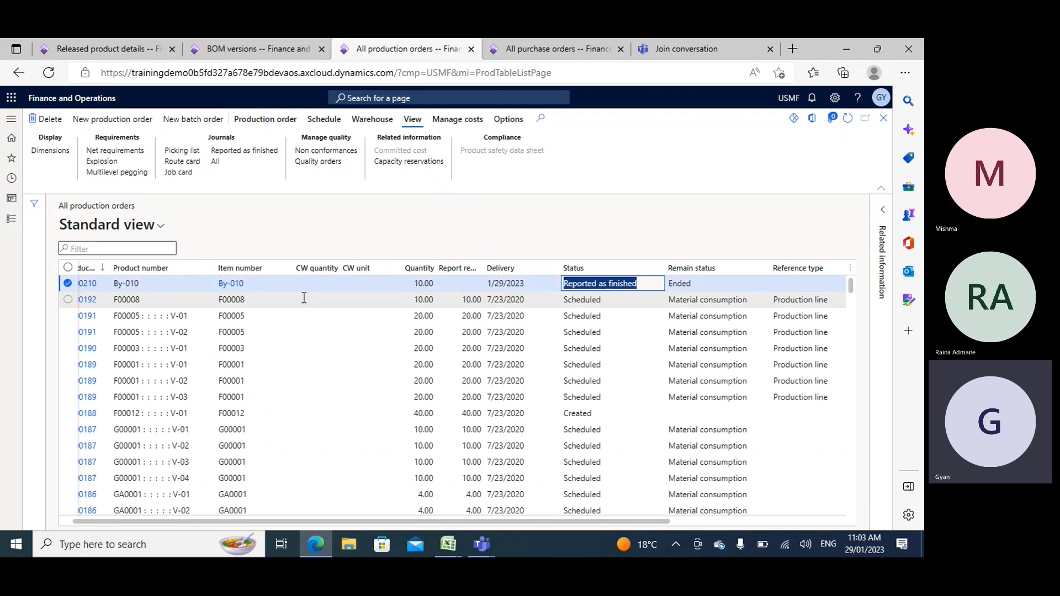
click(271, 119)
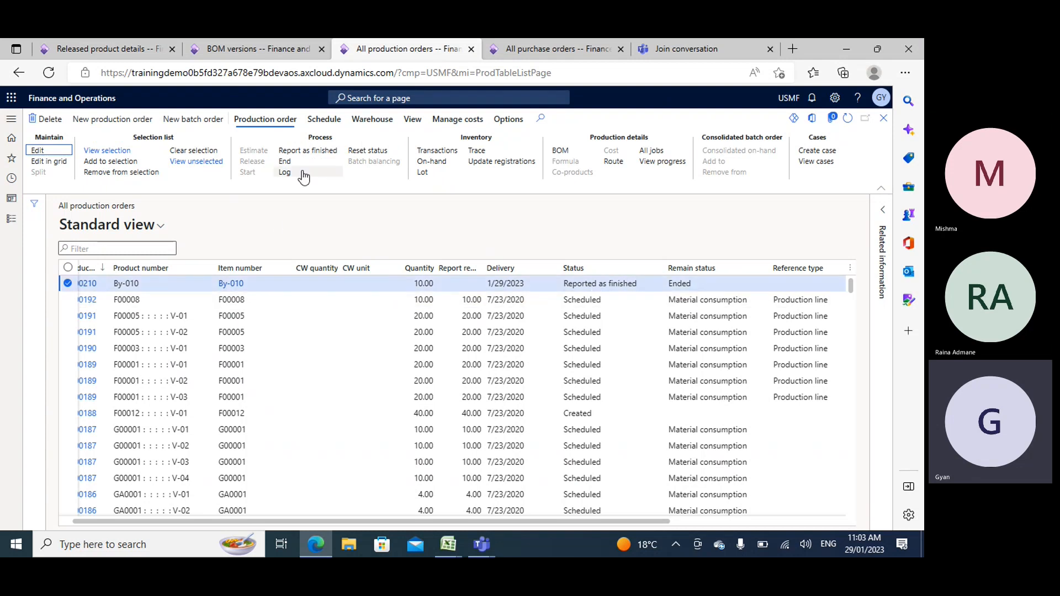
click(285, 163)
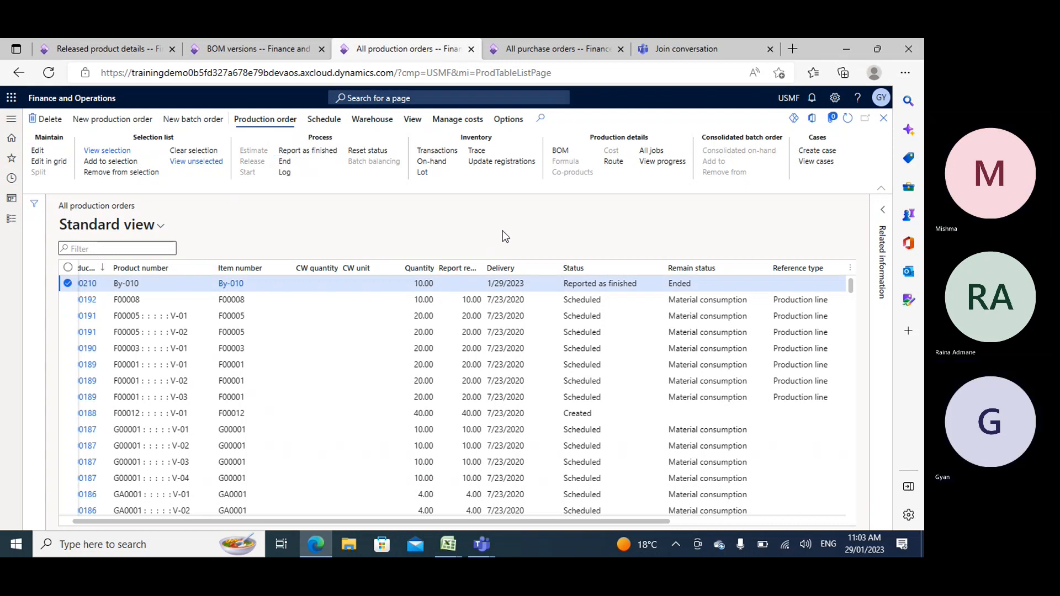
click(828, 509)
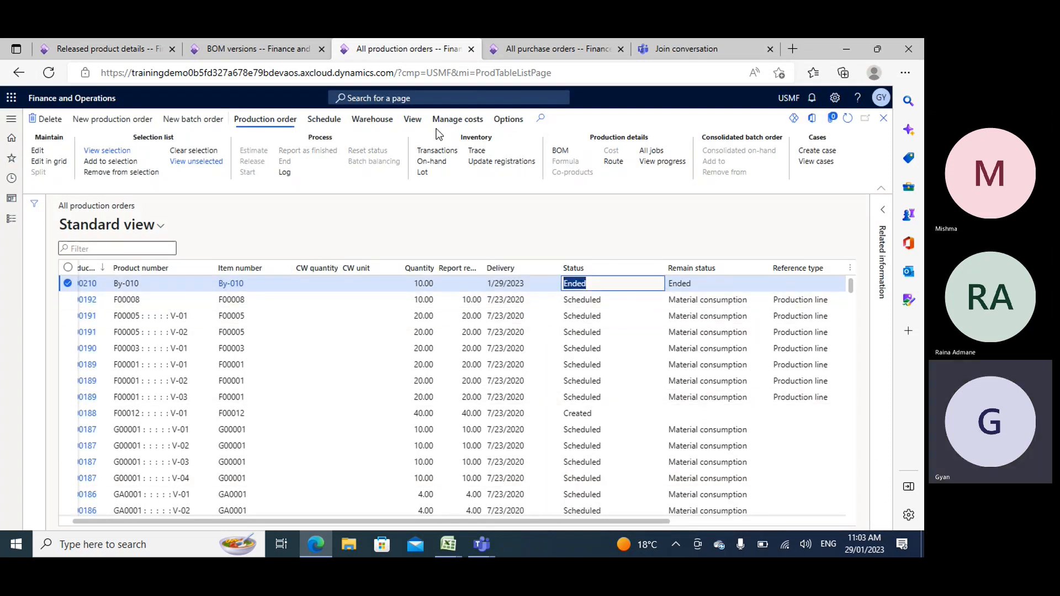
click(412, 119)
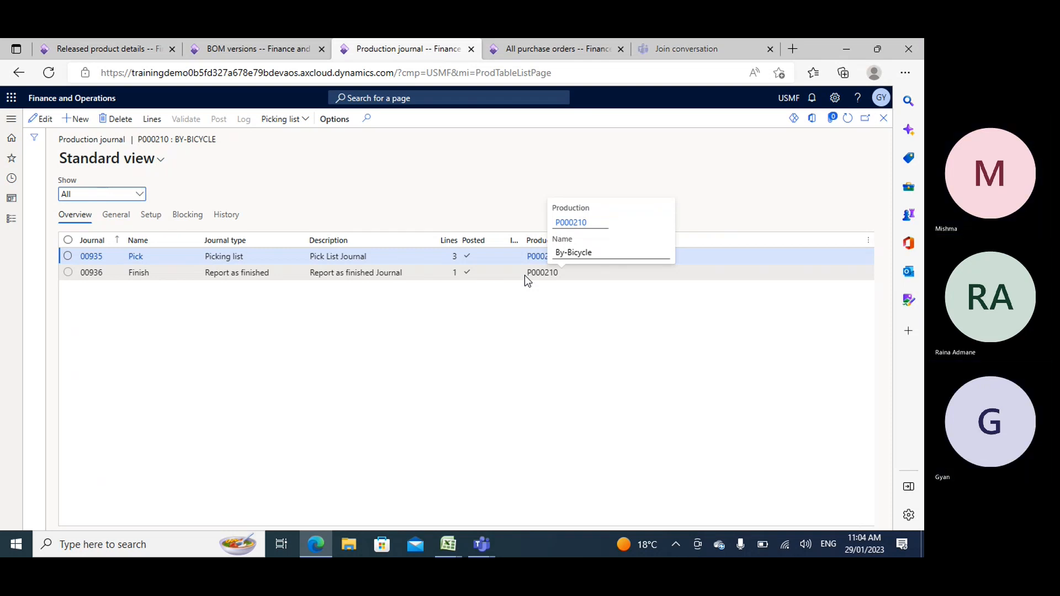
Switch to the Book2 workbook in Excel and copy the BOM- Bicycle component list from J55:J60 to I72.
click(436, 540)
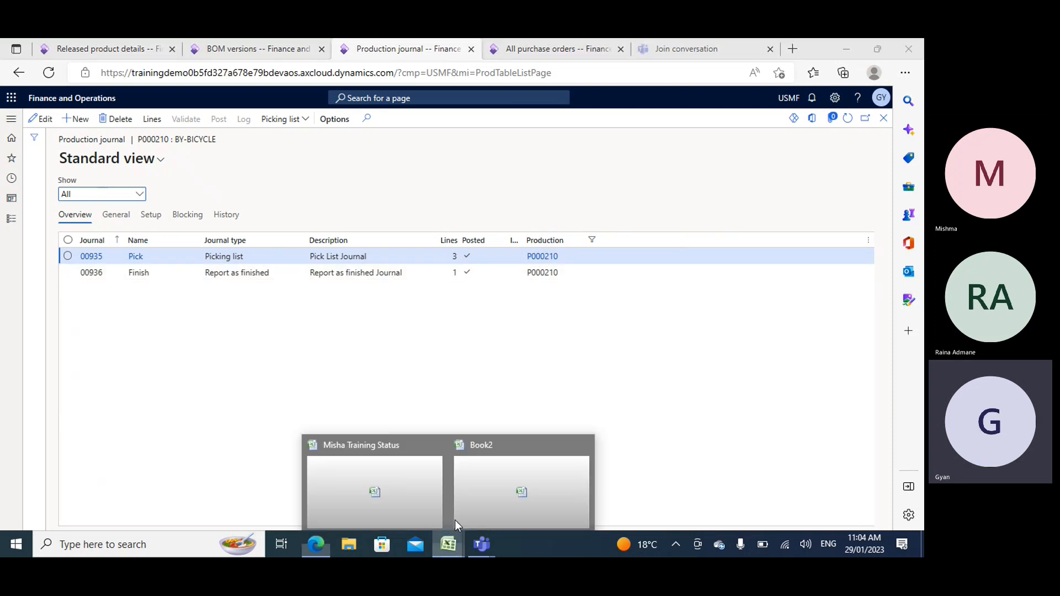
click(484, 464)
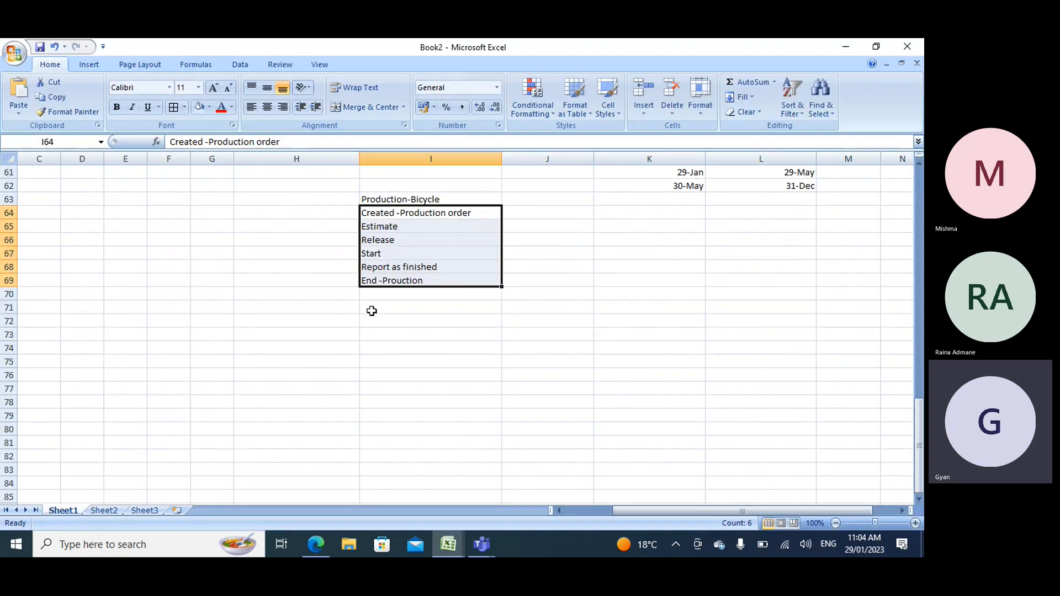
scroll(372, 311, up, 4)
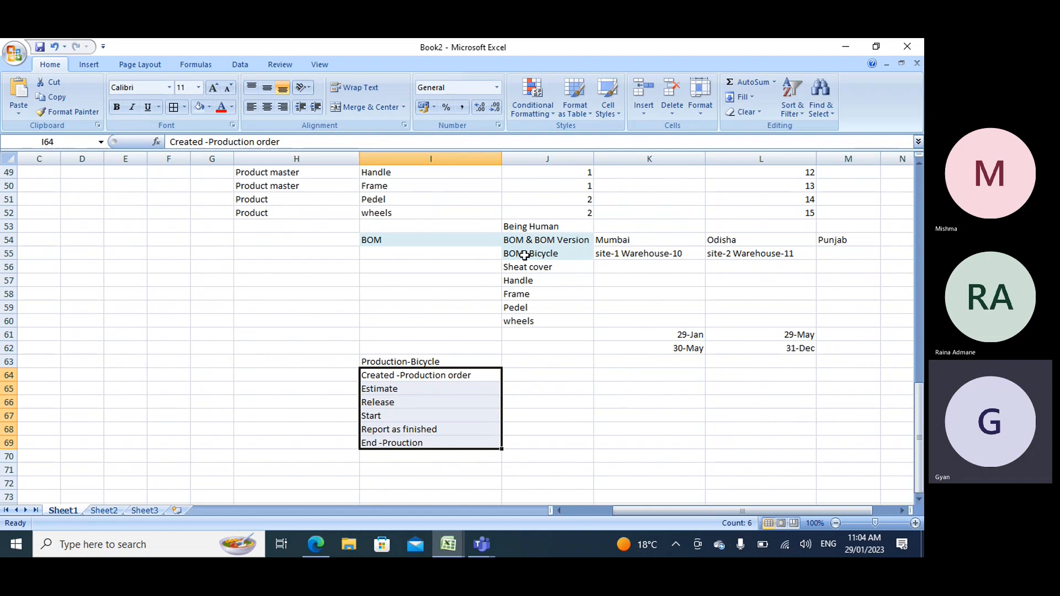
drag(524, 255, 520, 319)
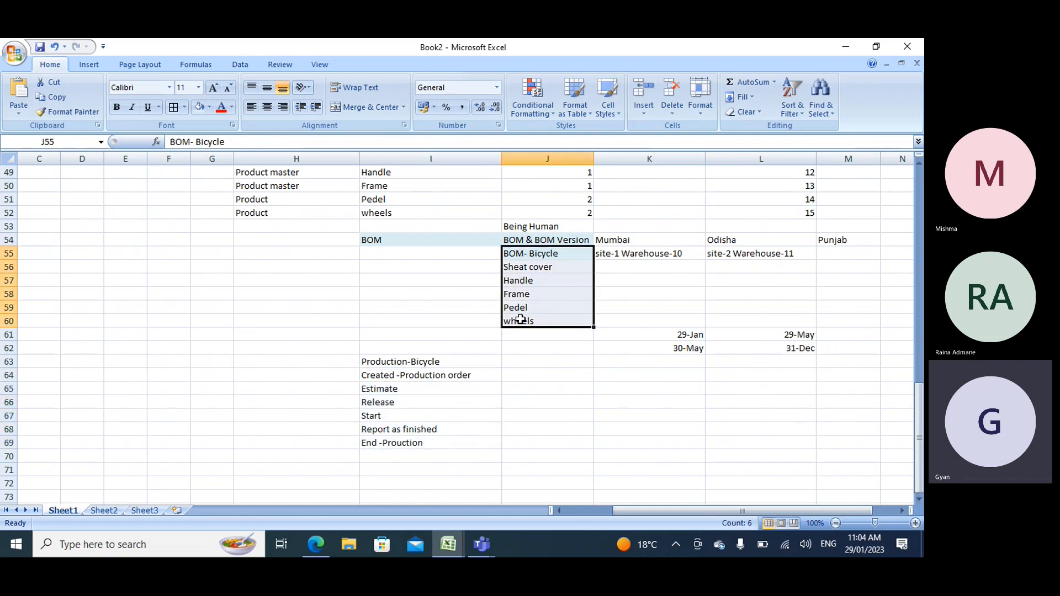
key(ctrl+c)
scroll(486, 348, down, 4)
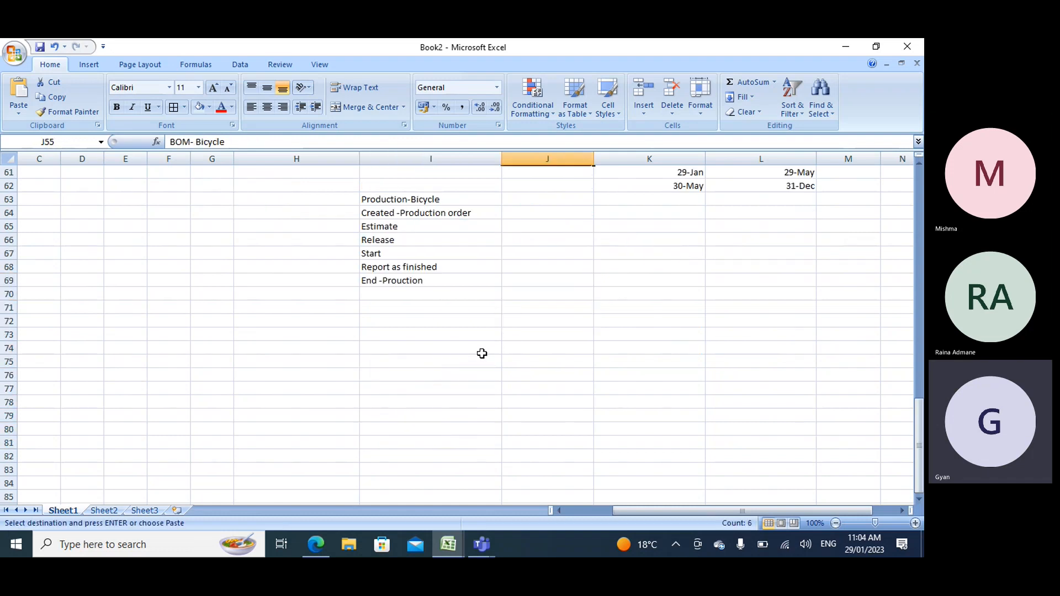
click(396, 323)
key(ctrl+v)
click(400, 308)
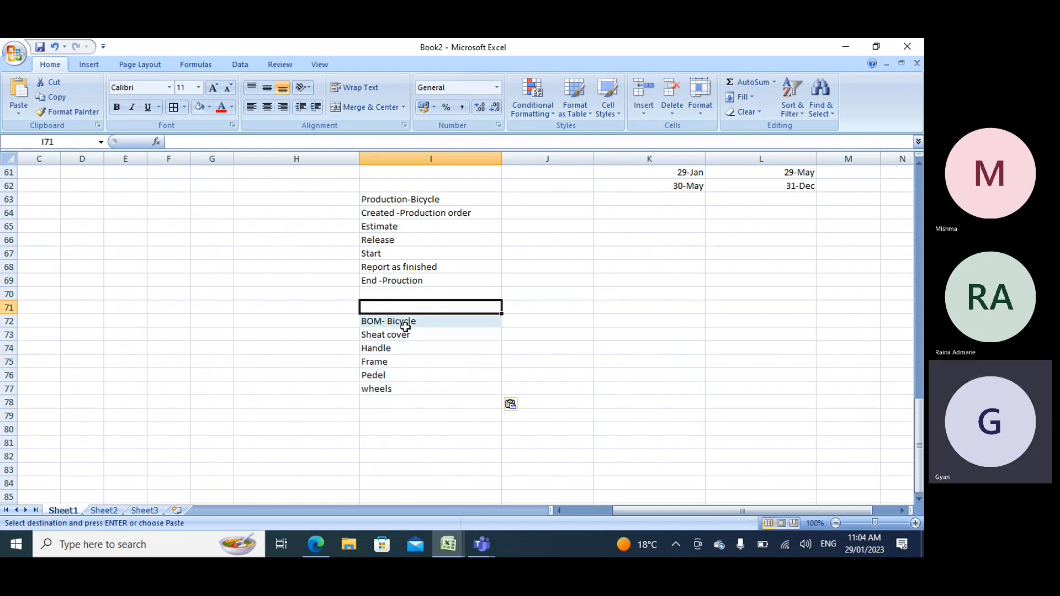
click(405, 324)
Enter "Site1- Warehouse 1" in H73 beside the Sheat cover component.
click(342, 336)
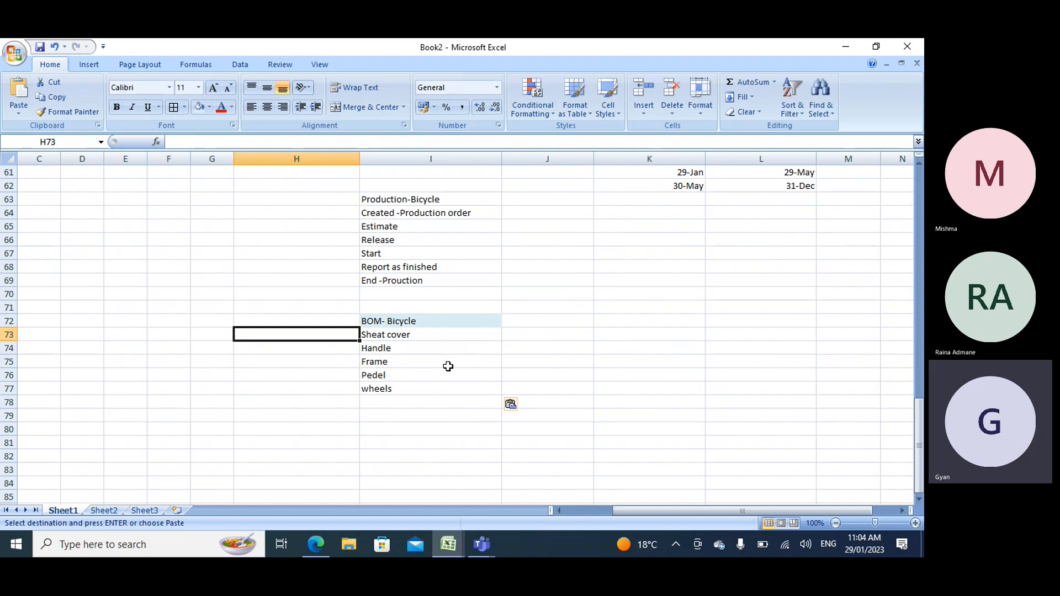
text(Site1)
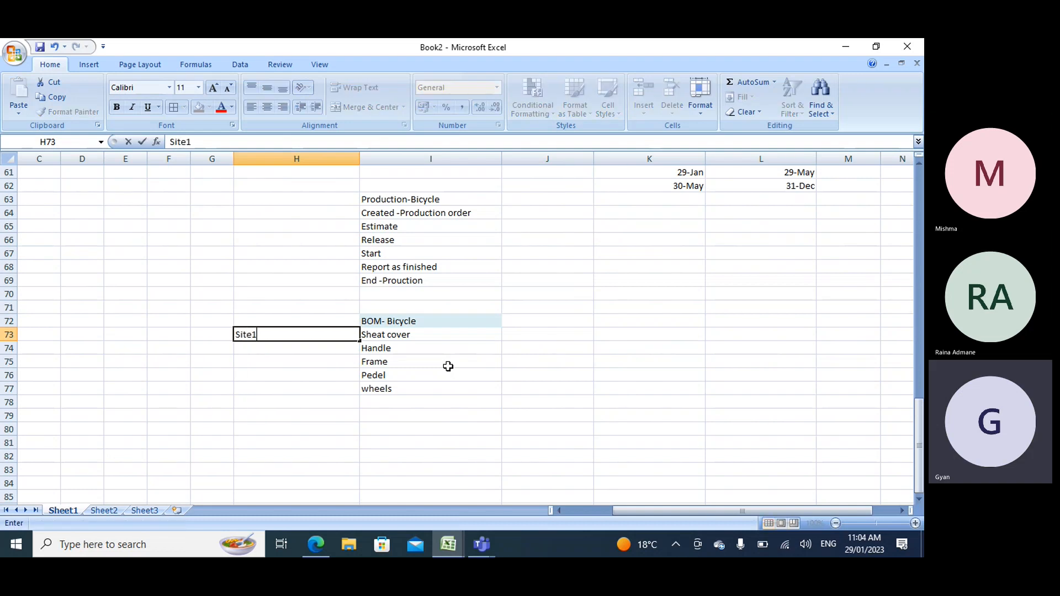
text(- Wa)
text(are)
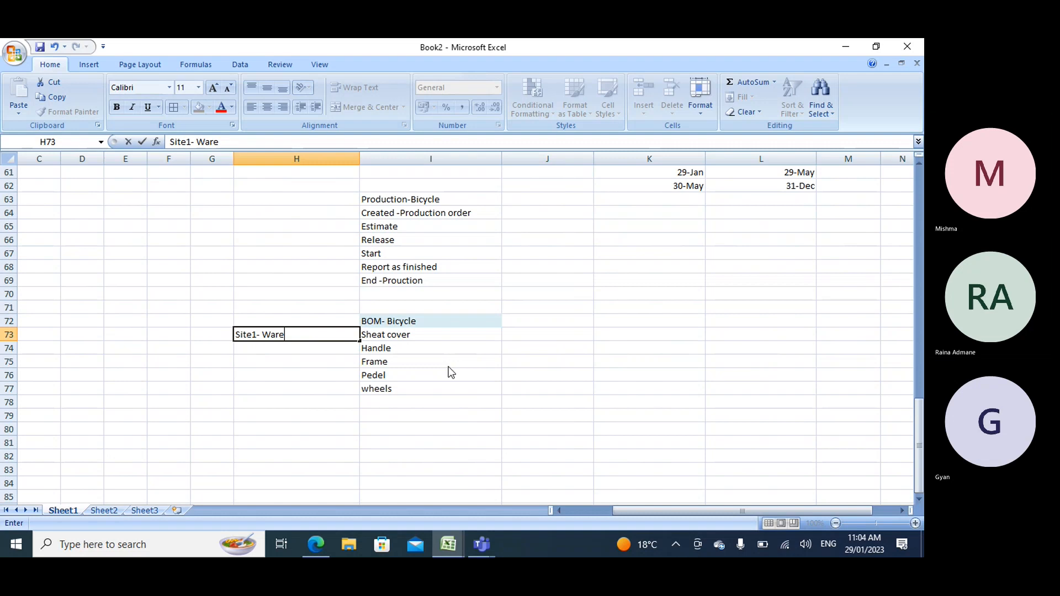
text(house 1)
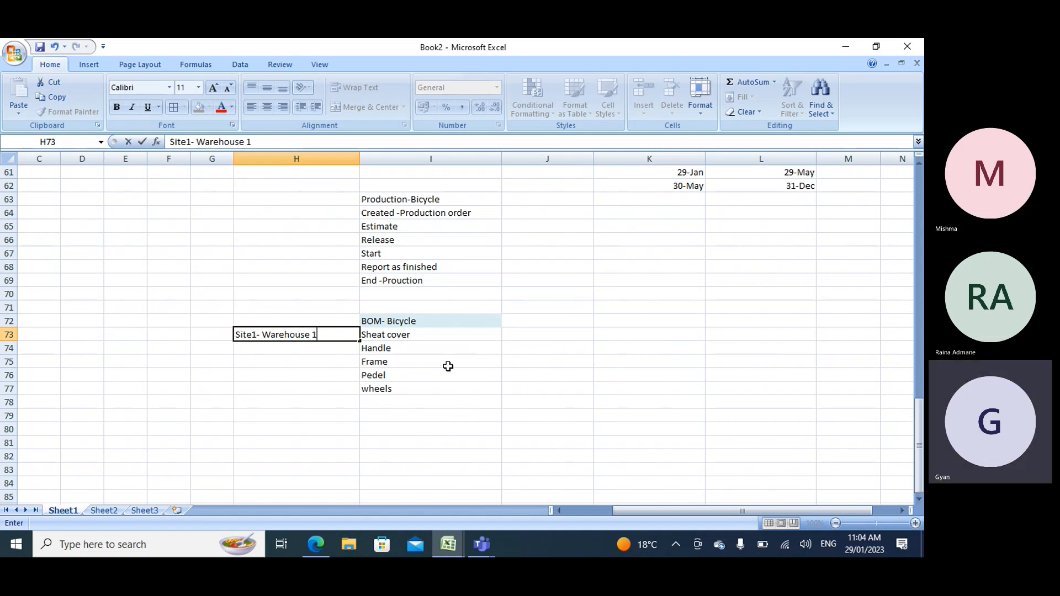
key(Return)
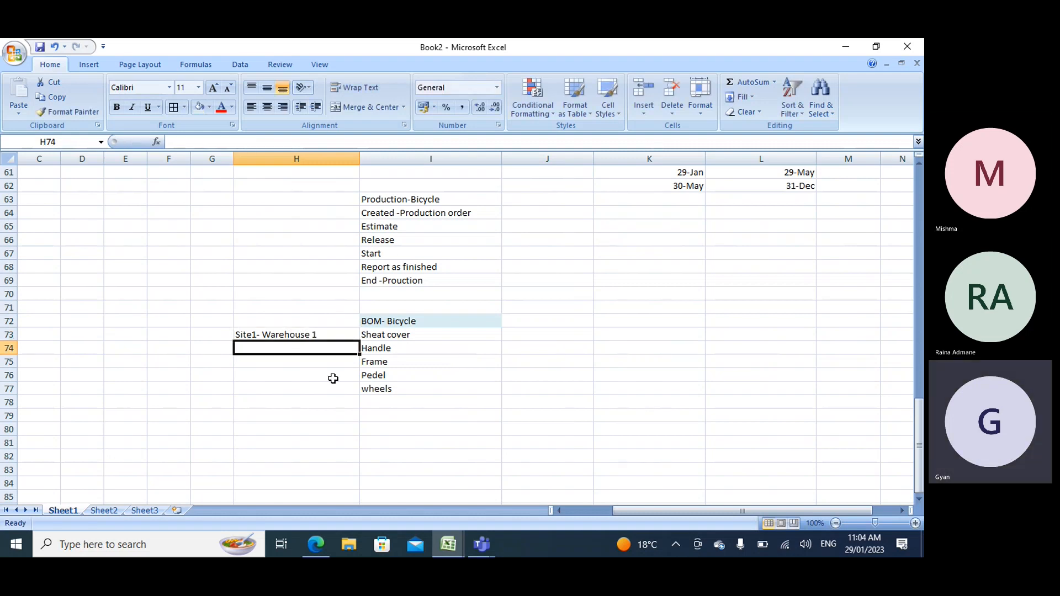
Enter Warehouse2 beside Handle in H74 and Warehouse1 beside Frame in H75.
text(Ware)
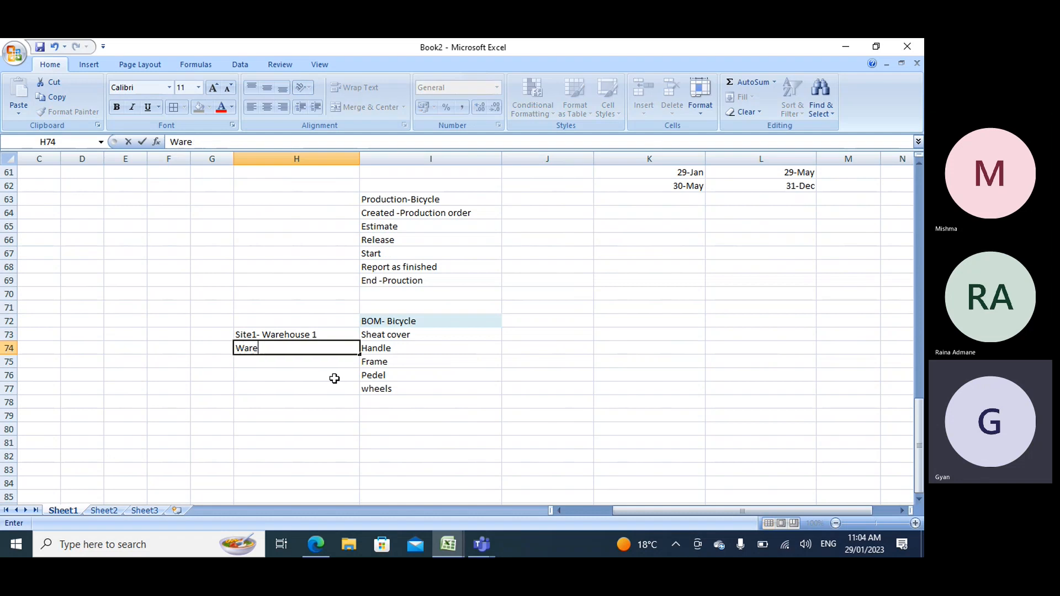
text(house2)
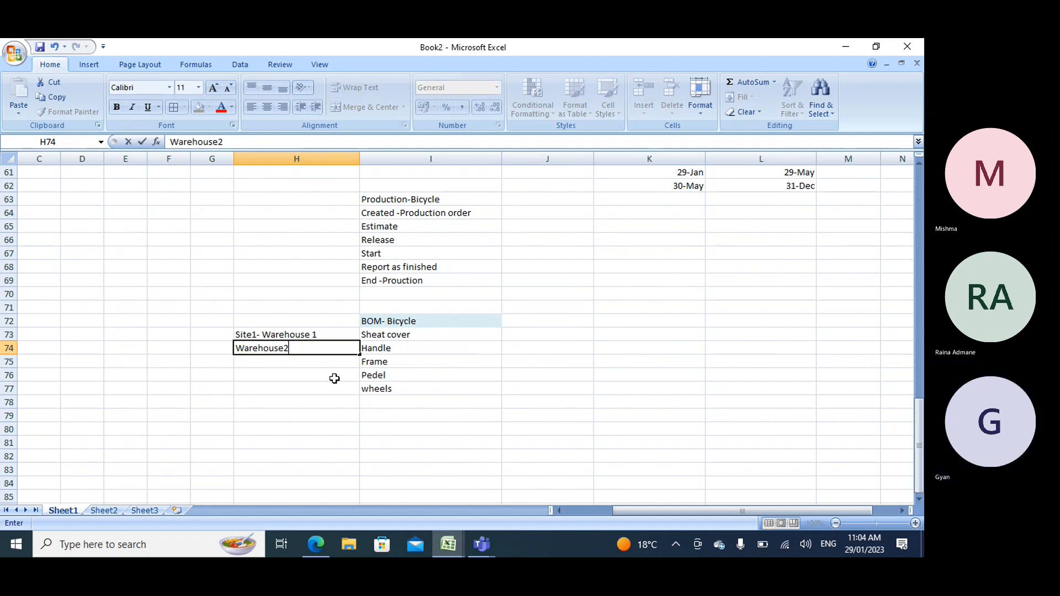
key(Return)
text(Warehous)
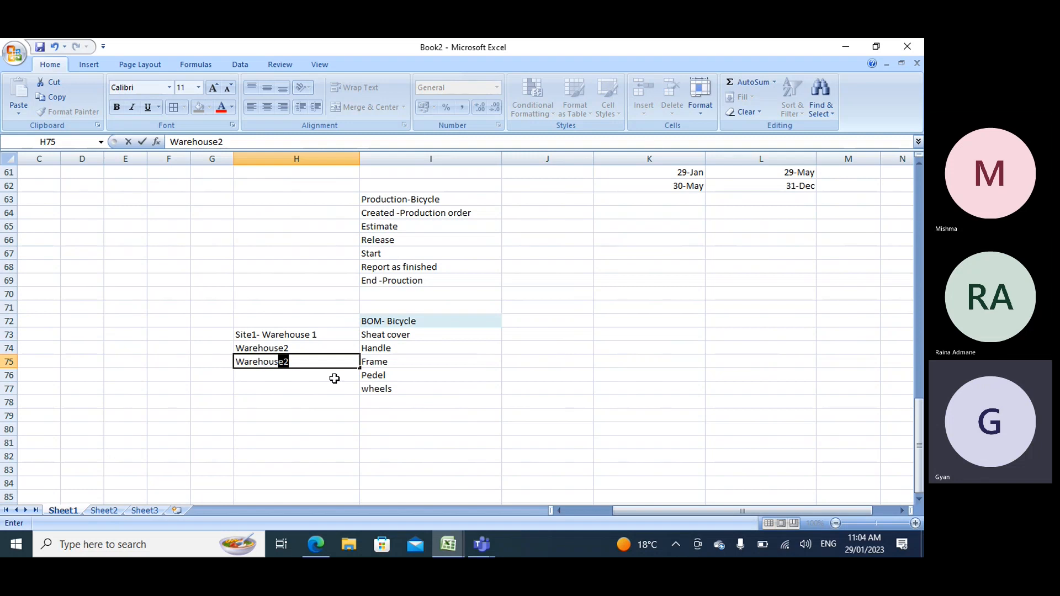
text(e1)
key(Return)
Enter Warehouse3 beside Pedel in H76 and "Warehouse 4" beside wheels in H77.
text(Warehs)
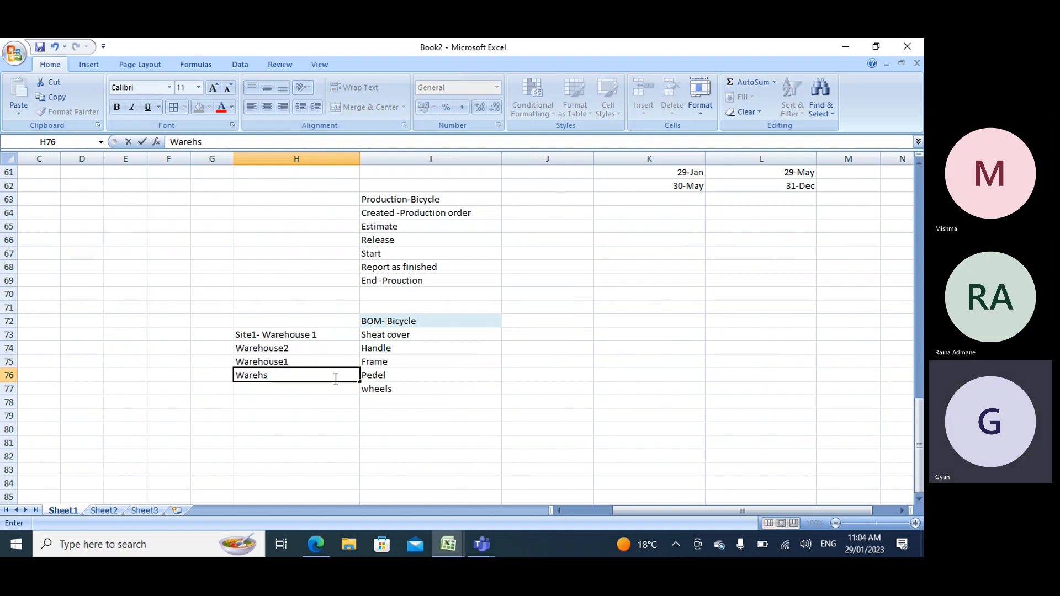
key(BackSpace)
text(ouse)
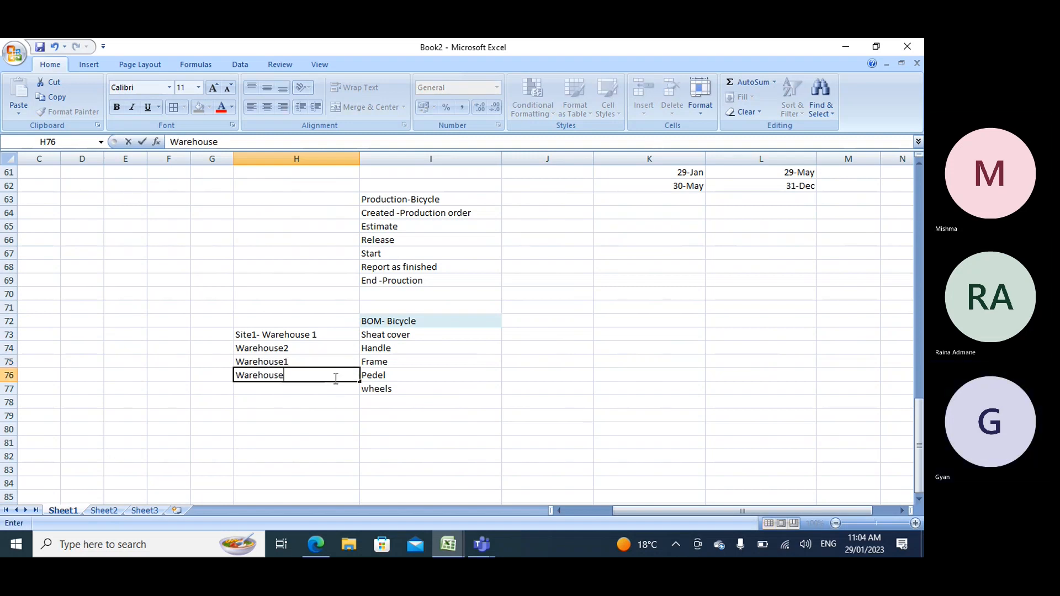
text(3)
key(Return)
text(W)
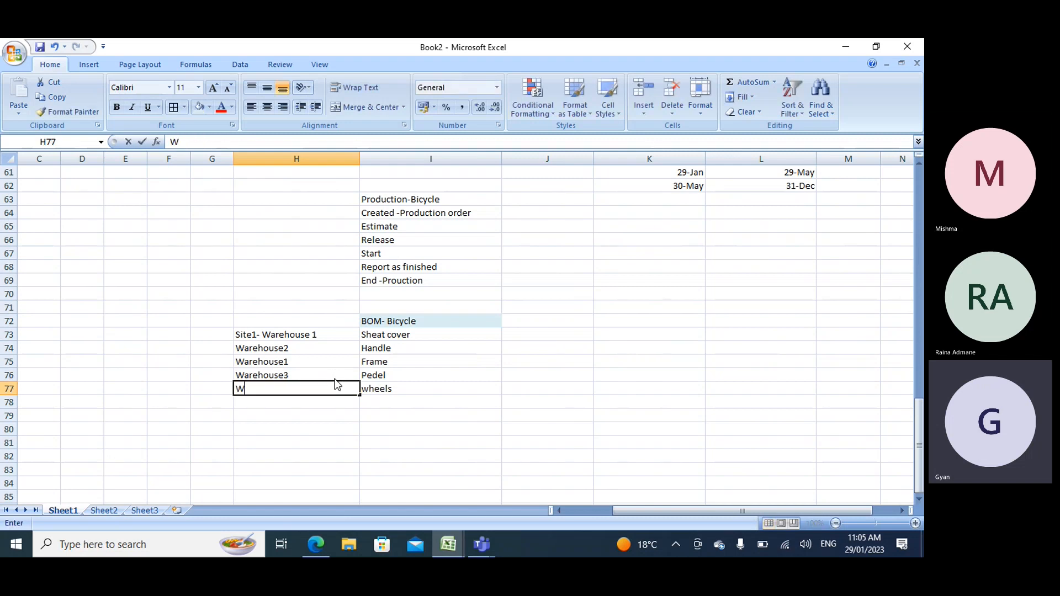
text(arehouse 4)
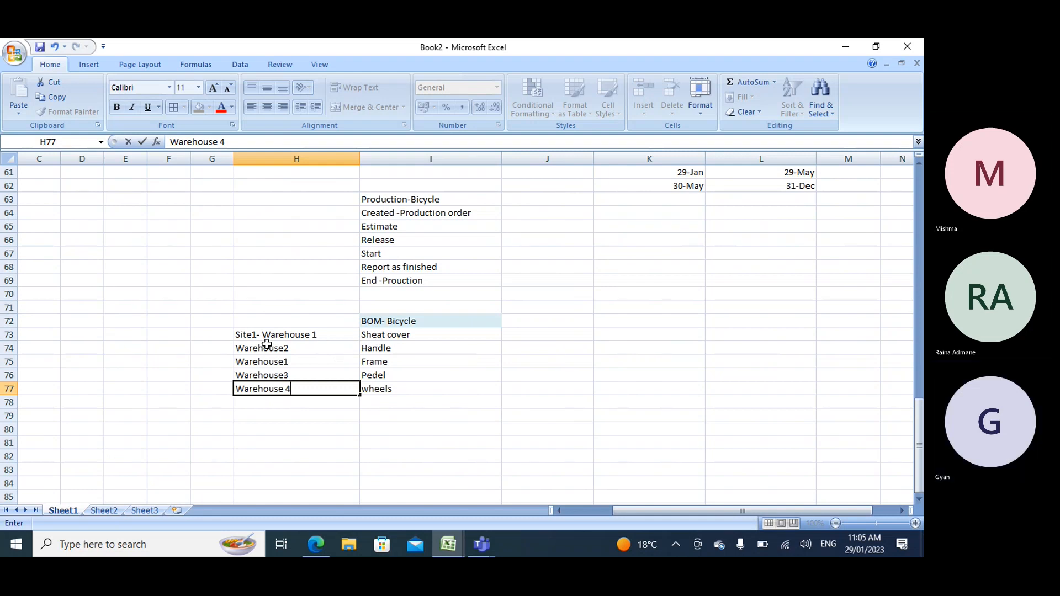
Remove the site prefix from H73 so that the cell reads "Warehouse 1".
click(246, 334)
double_click(262, 335)
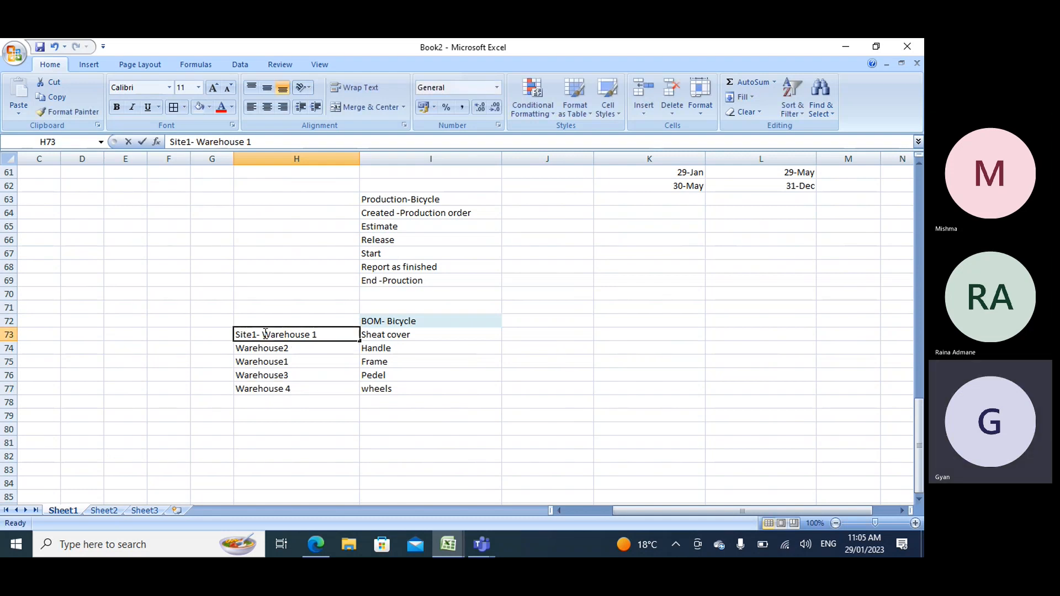
drag(263, 335, 213, 339)
key(BackSpace)
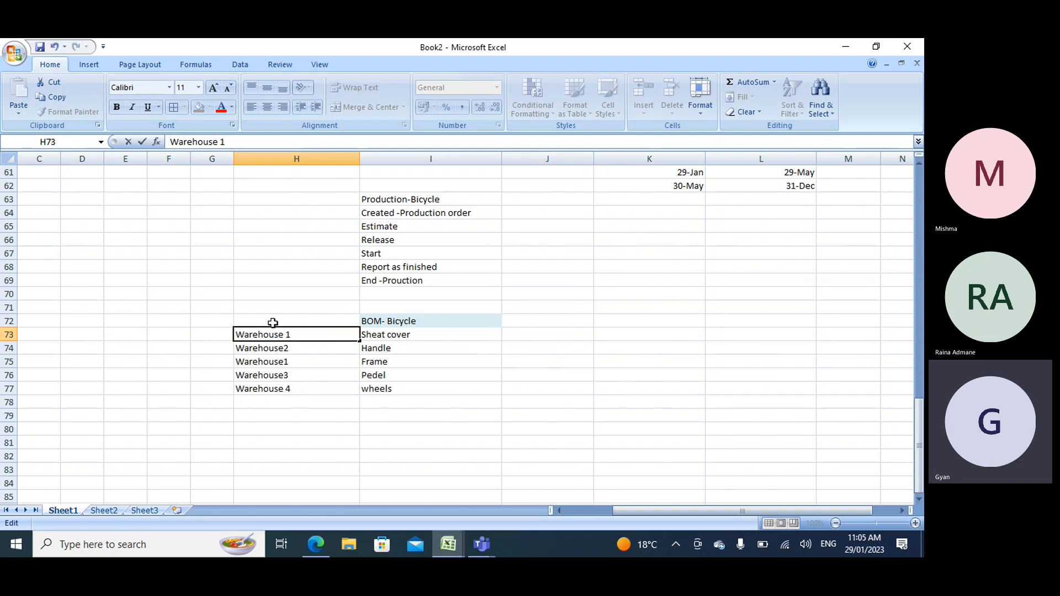
Enter the site label "Site-Mumabai" in H72, above the warehouse list.
click(273, 323)
text(Site)
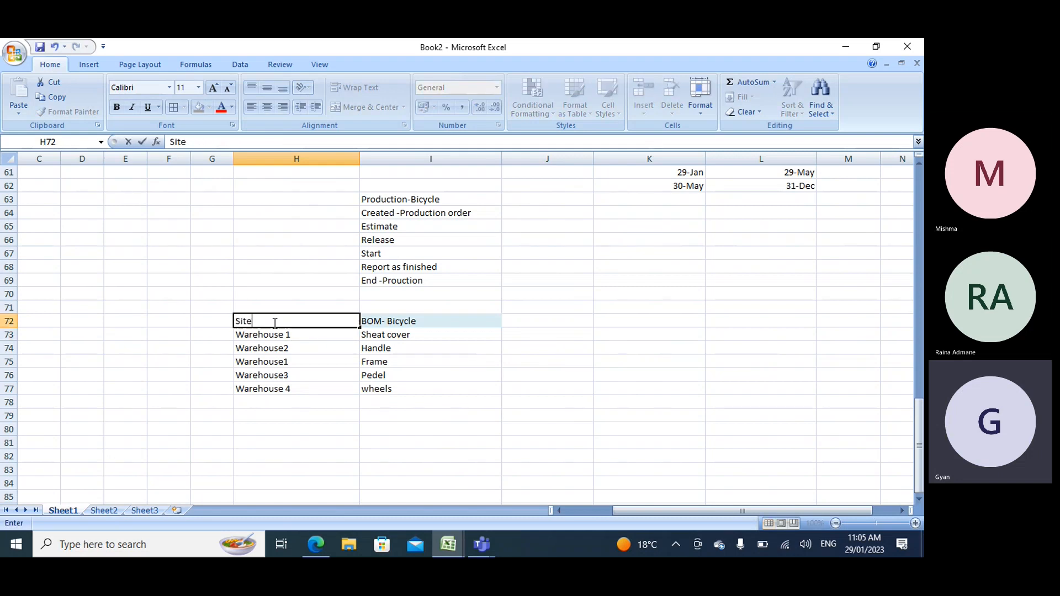
text(-Muman)
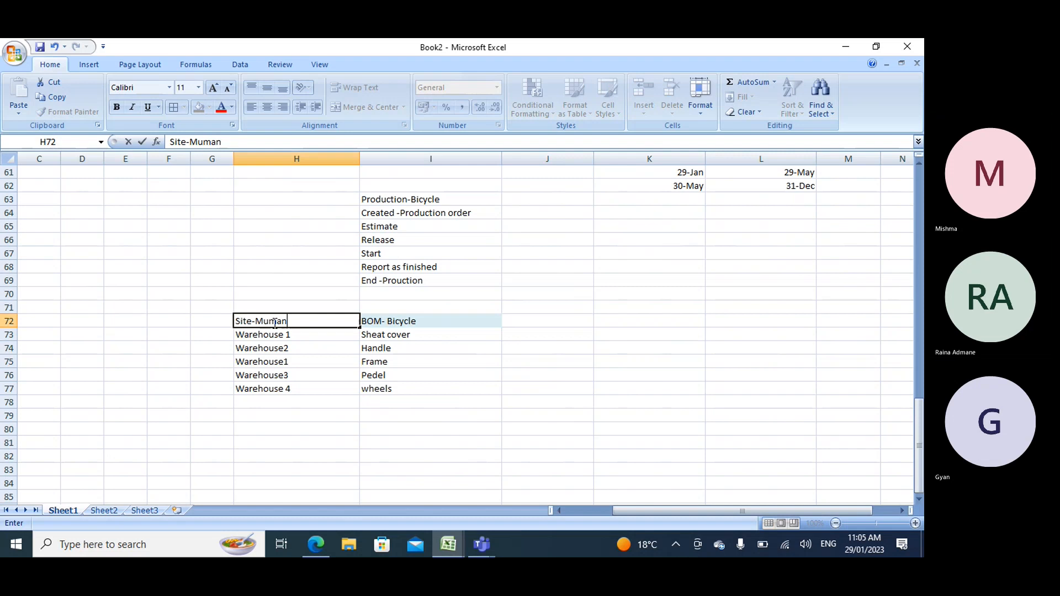
text(i)
text(bai)
Review which warehouse is assigned to each bicycle component, from Sheat cover down to wheels.
click(279, 335)
drag(279, 335, 279, 388)
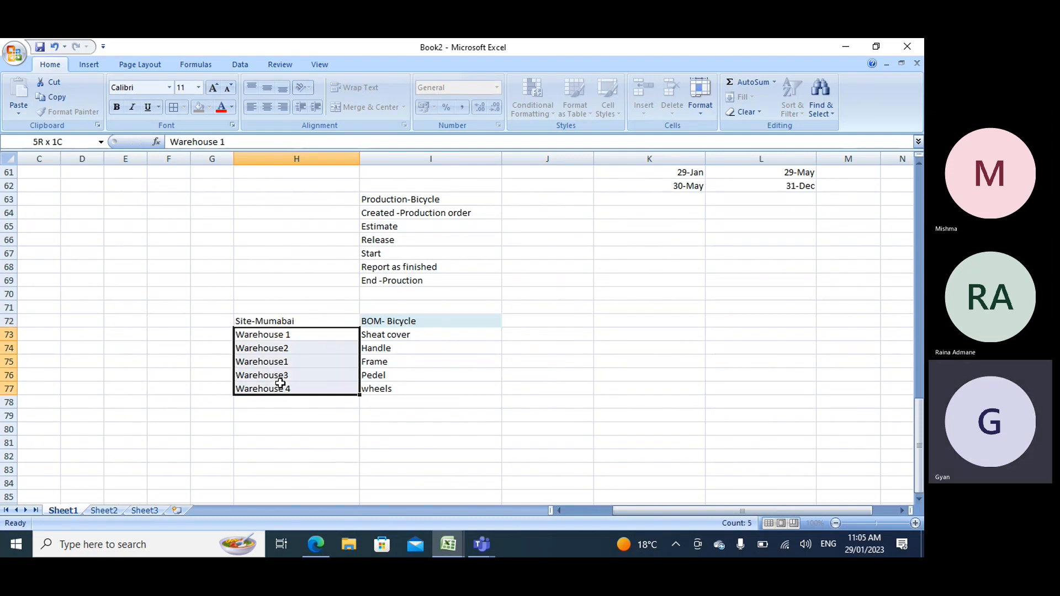
click(375, 337)
click(279, 335)
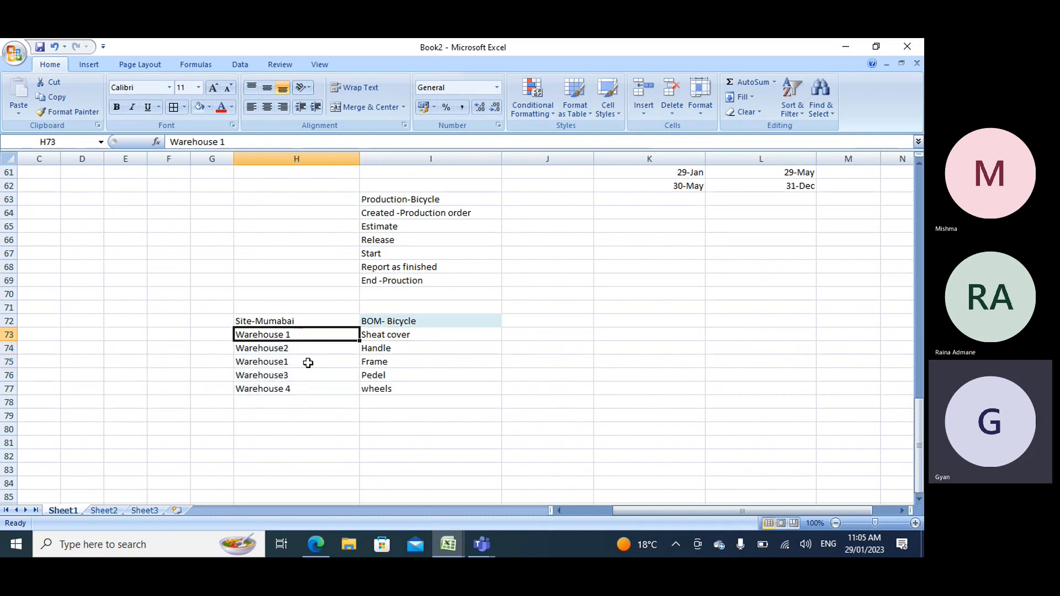
click(366, 347)
click(294, 353)
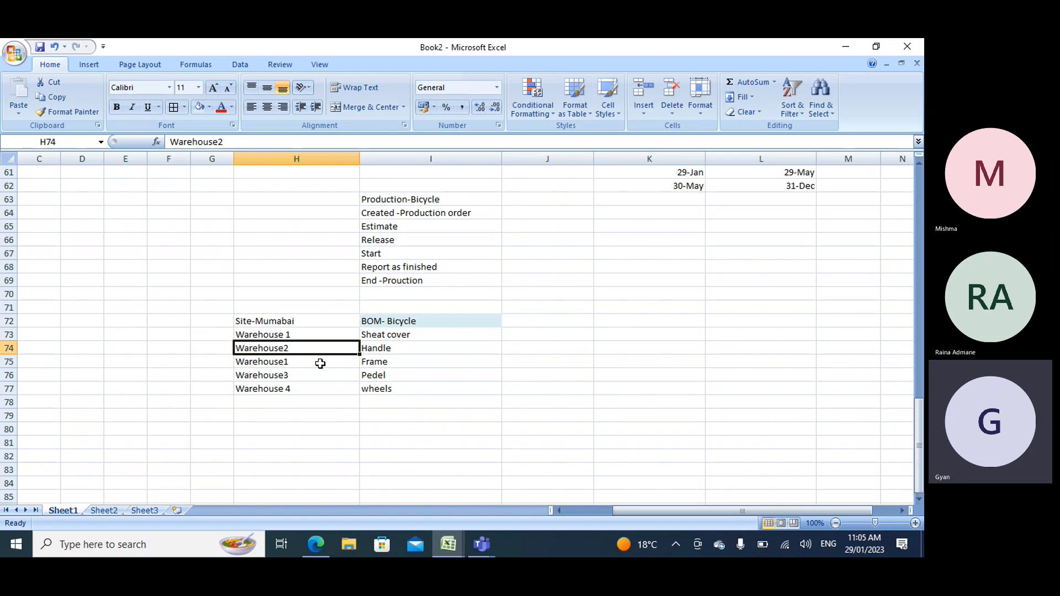
click(371, 362)
click(288, 365)
click(377, 374)
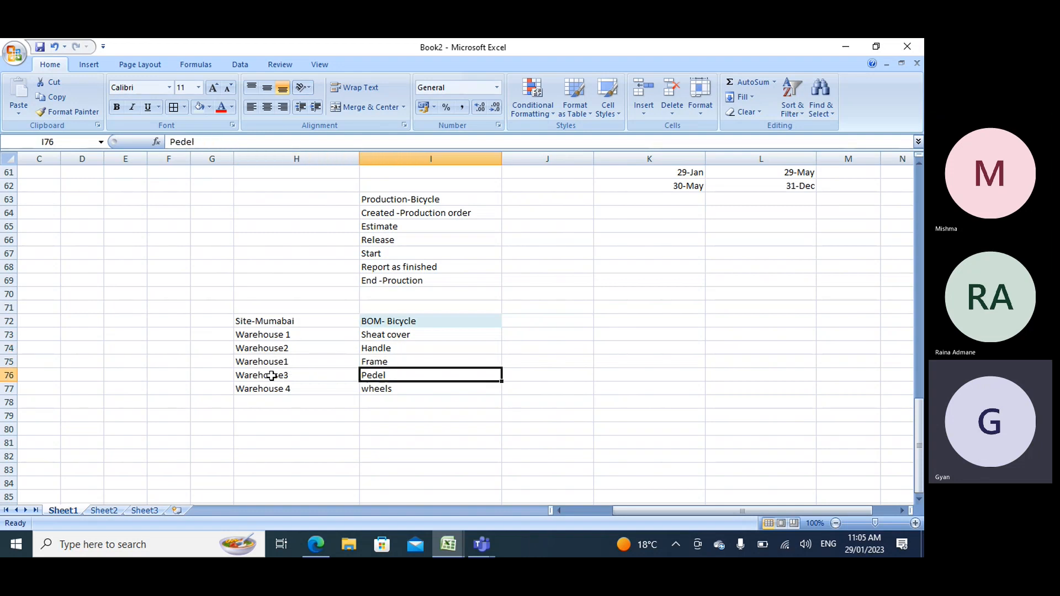
click(273, 375)
click(367, 386)
click(279, 388)
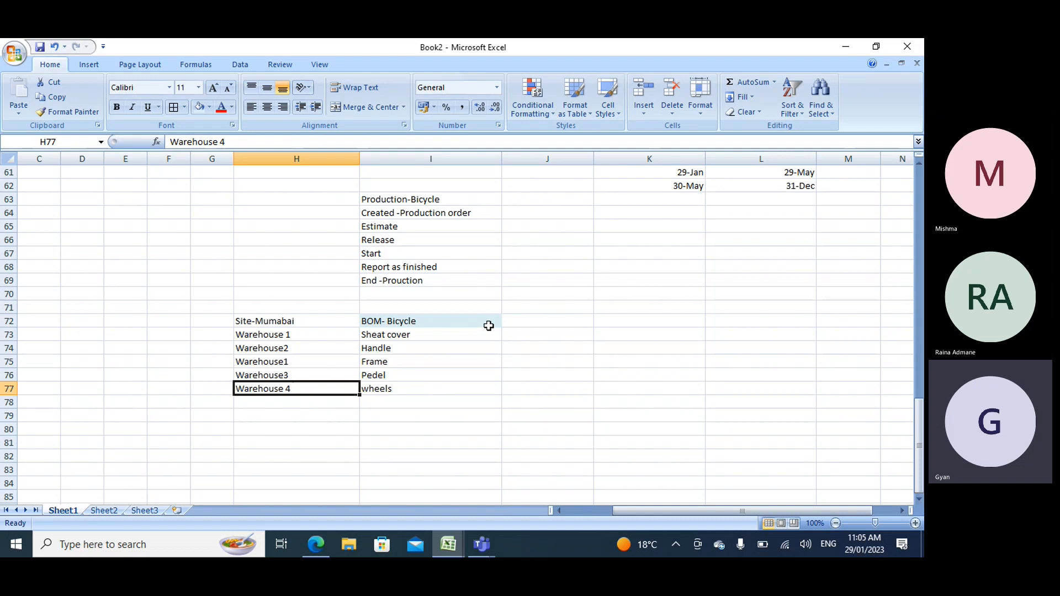
Add the stage headings "Created the Production" in I71 and "Estimation" in J71.
click(510, 323)
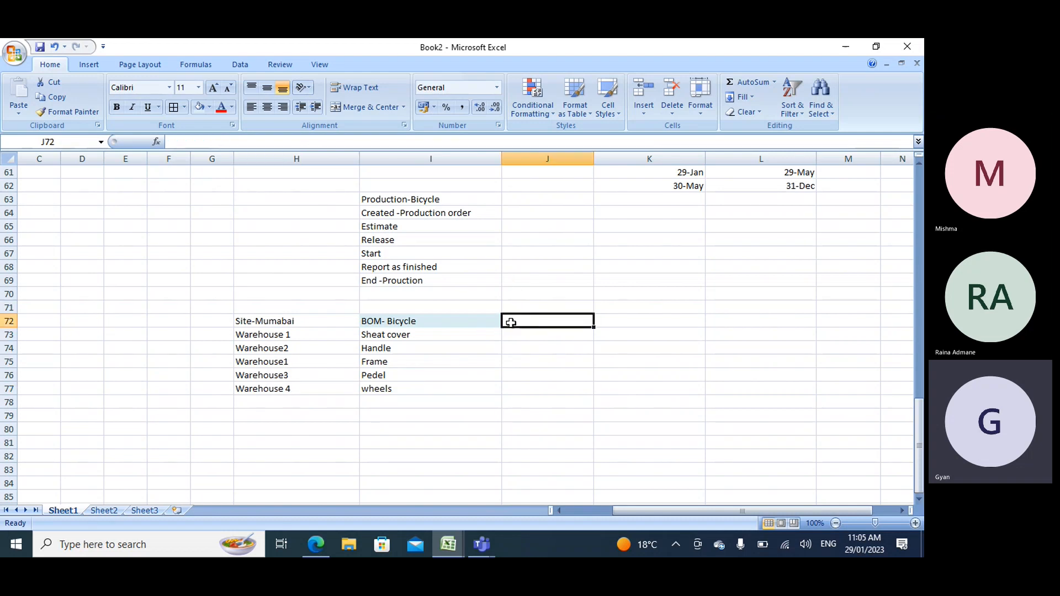
click(379, 308)
text(E)
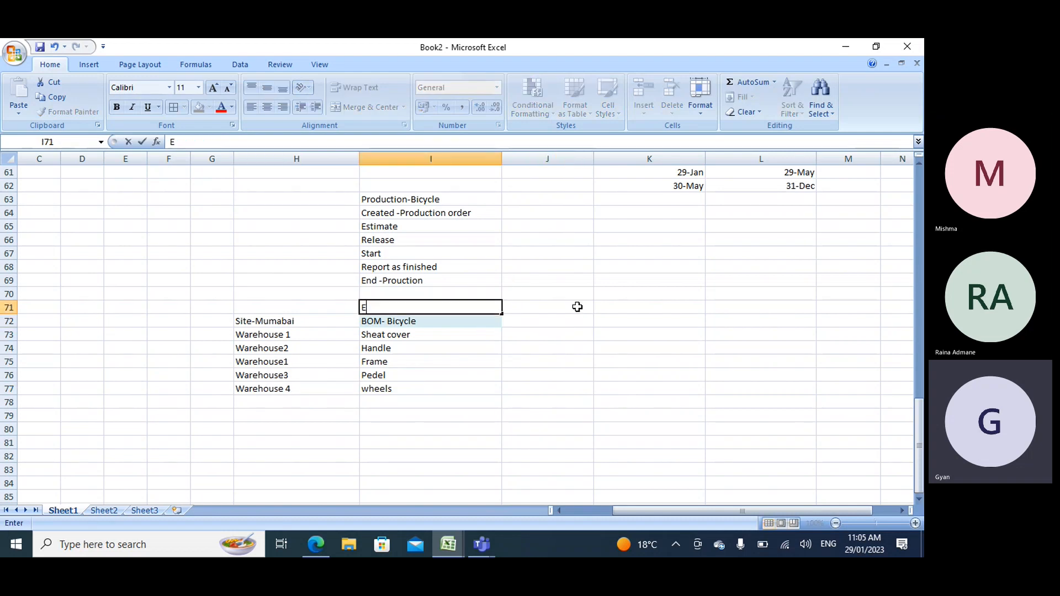
text(reated the P)
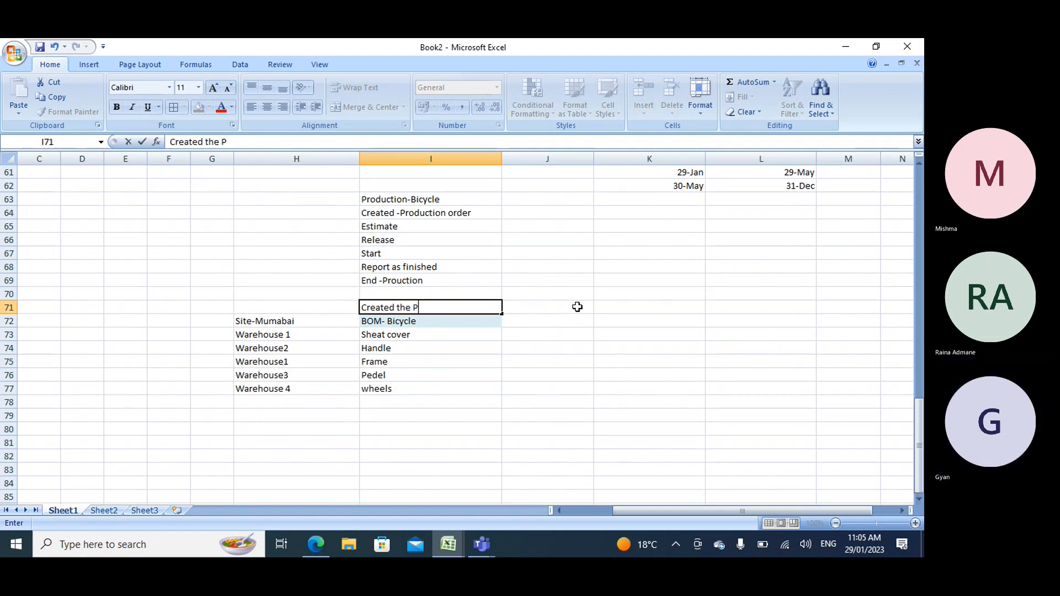
text(roduction)
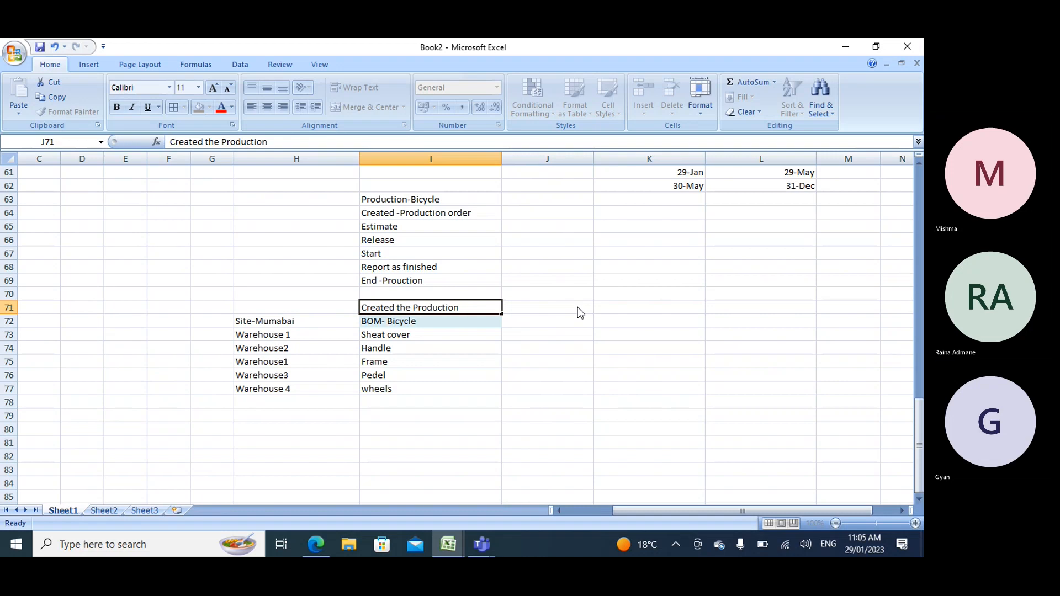
click(577, 307)
text(E)
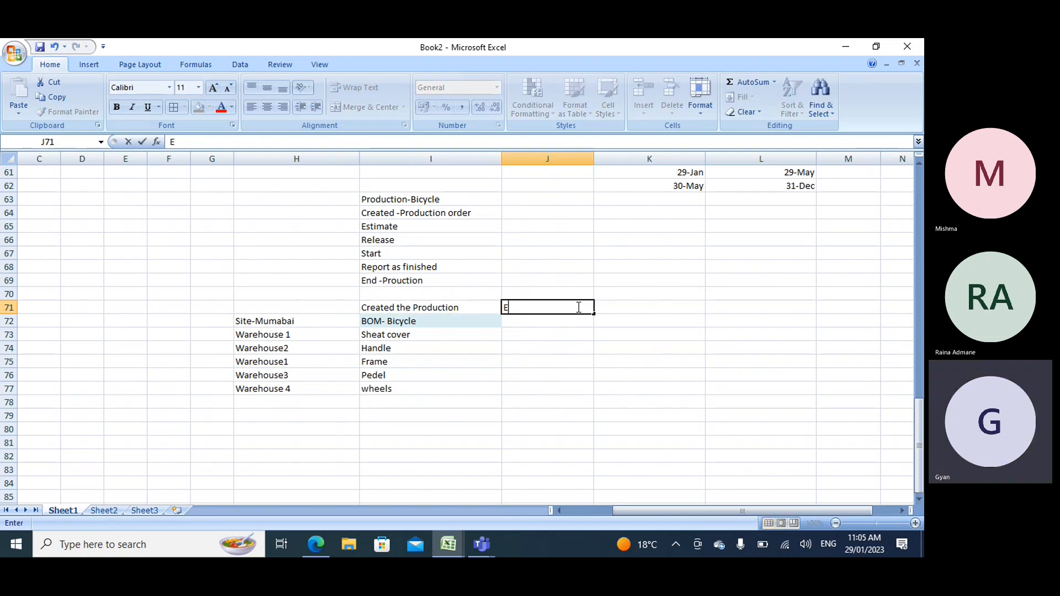
text(stimation)
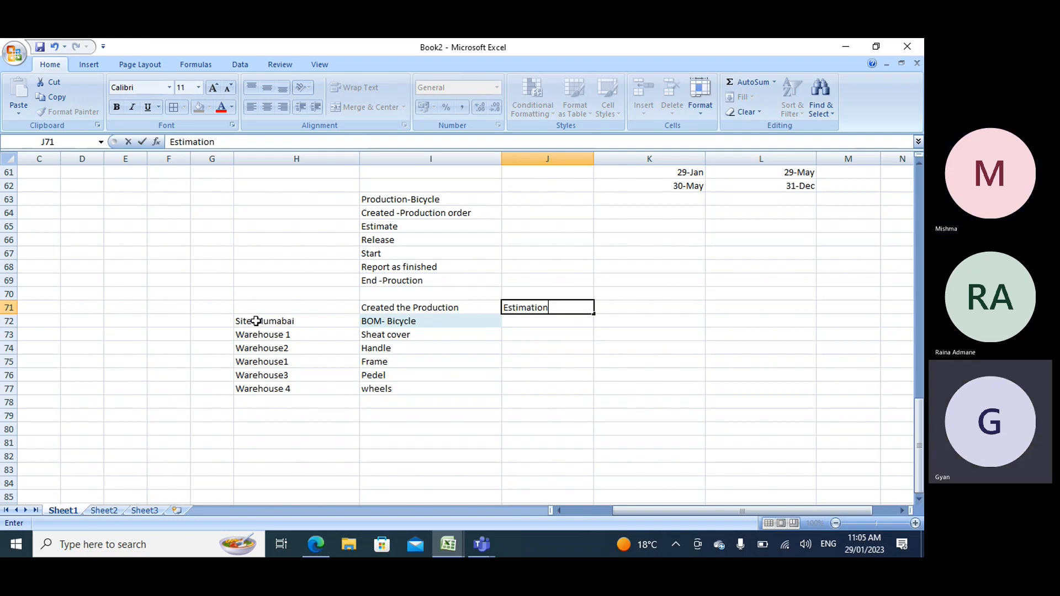
Correct the site label in H72 to "Site-Mumbai" and go over the warehouses and bicycle components listed below it.
click(291, 325)
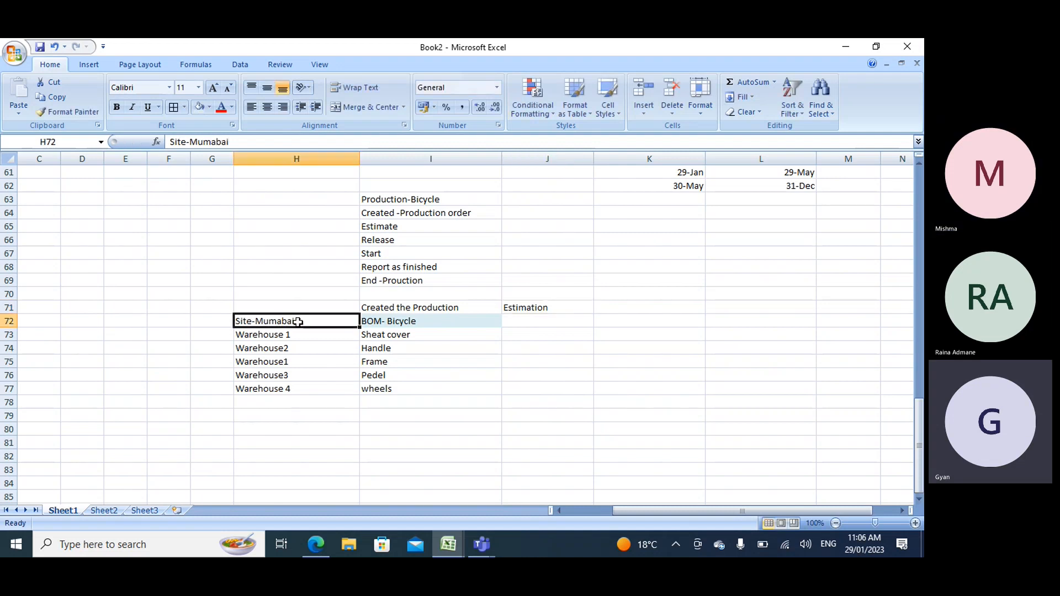
double_click(285, 320)
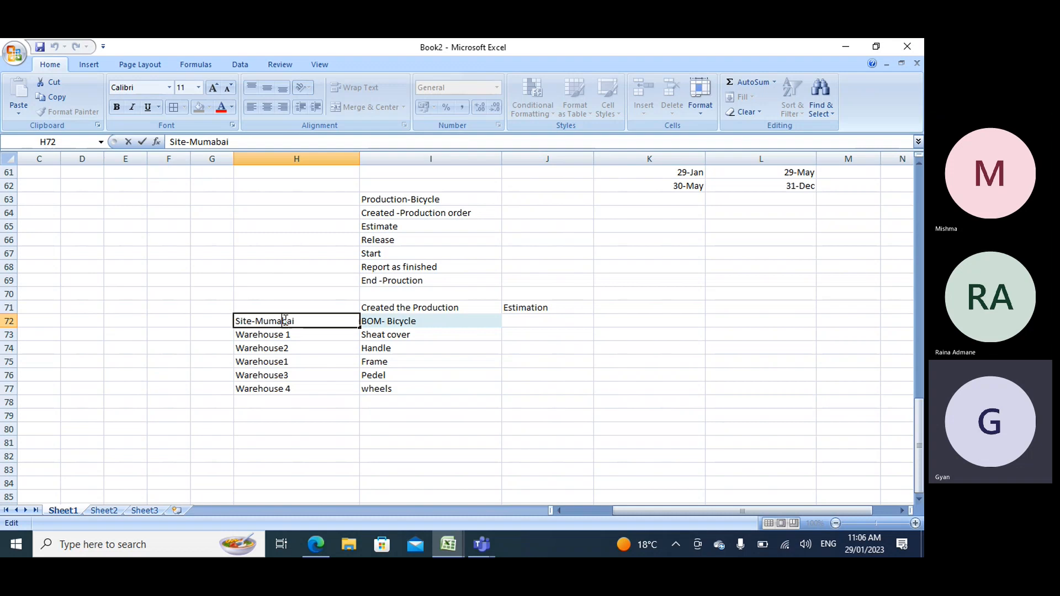
key(BackSpace)
drag(279, 341, 281, 383)
drag(383, 337, 390, 374)
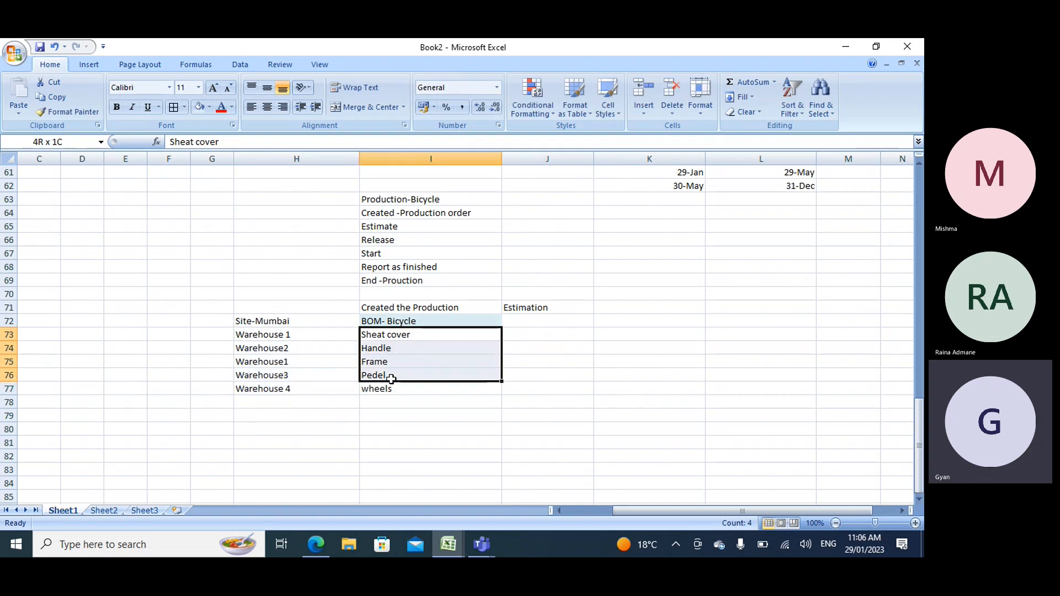
click(272, 337)
drag(274, 347, 280, 380)
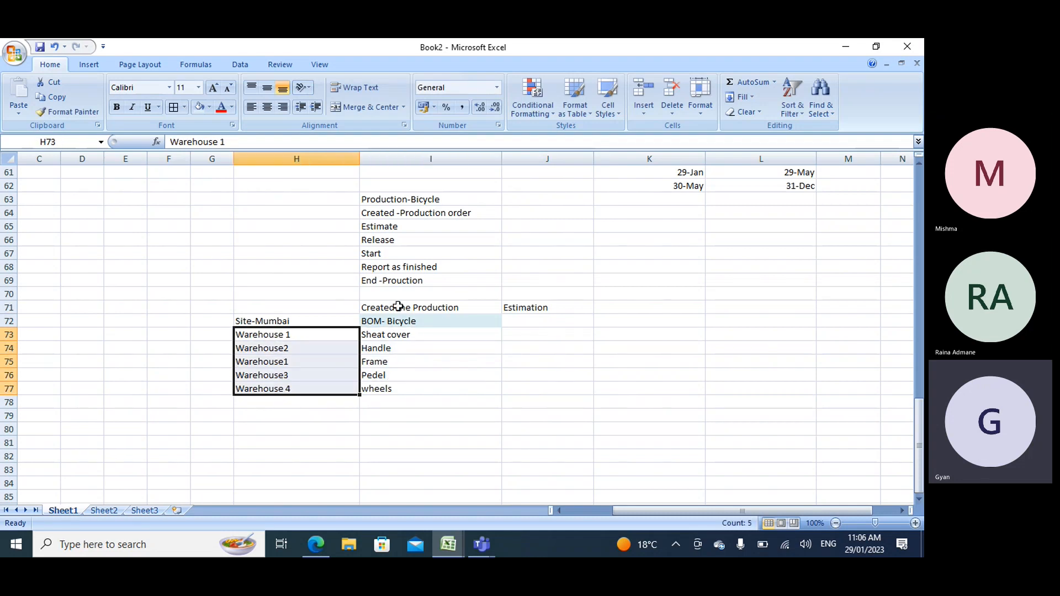
Add the stage heading "Release" in K71 and enter "Production Warehouse" beneath it in K74.
click(551, 305)
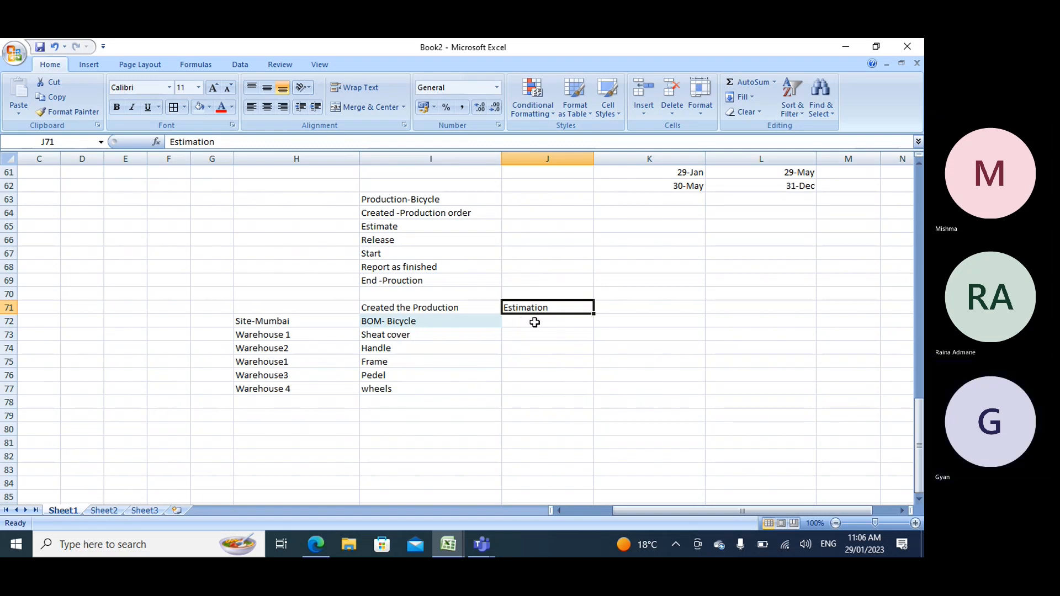
click(635, 305)
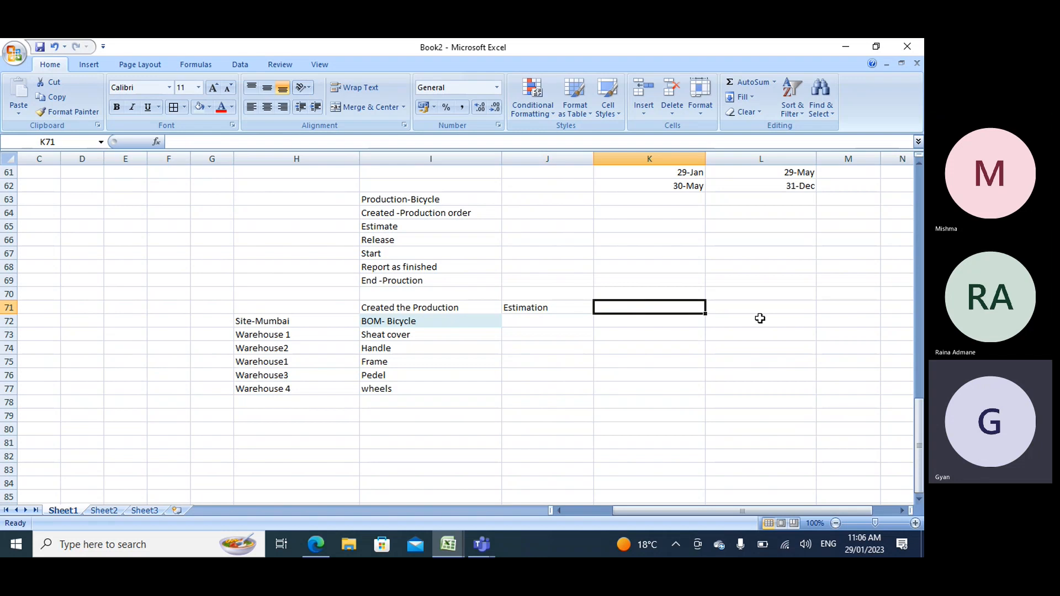
text(Release)
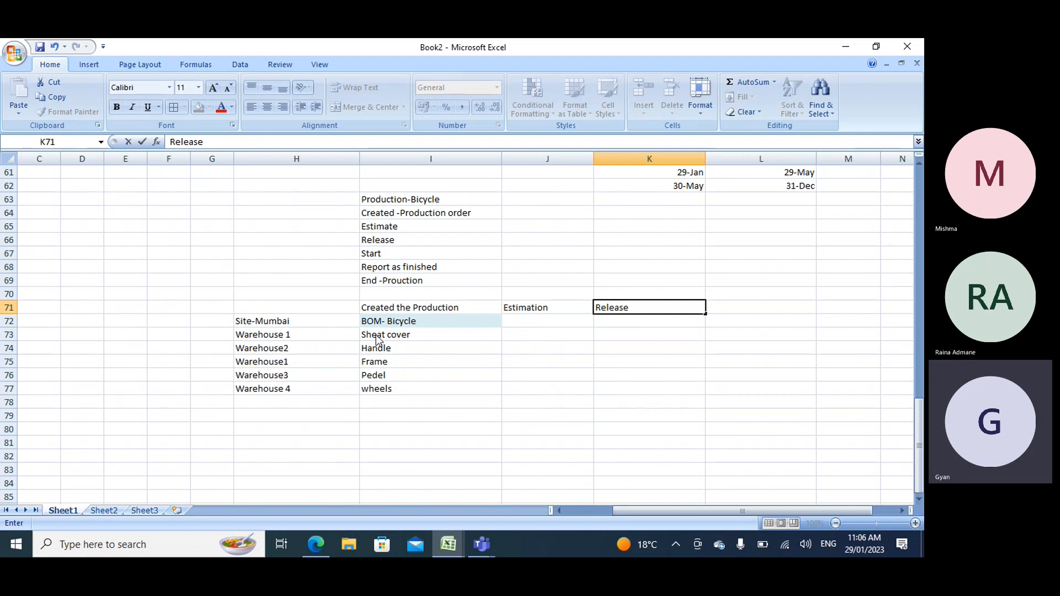
drag(379, 338, 374, 386)
drag(281, 338, 292, 386)
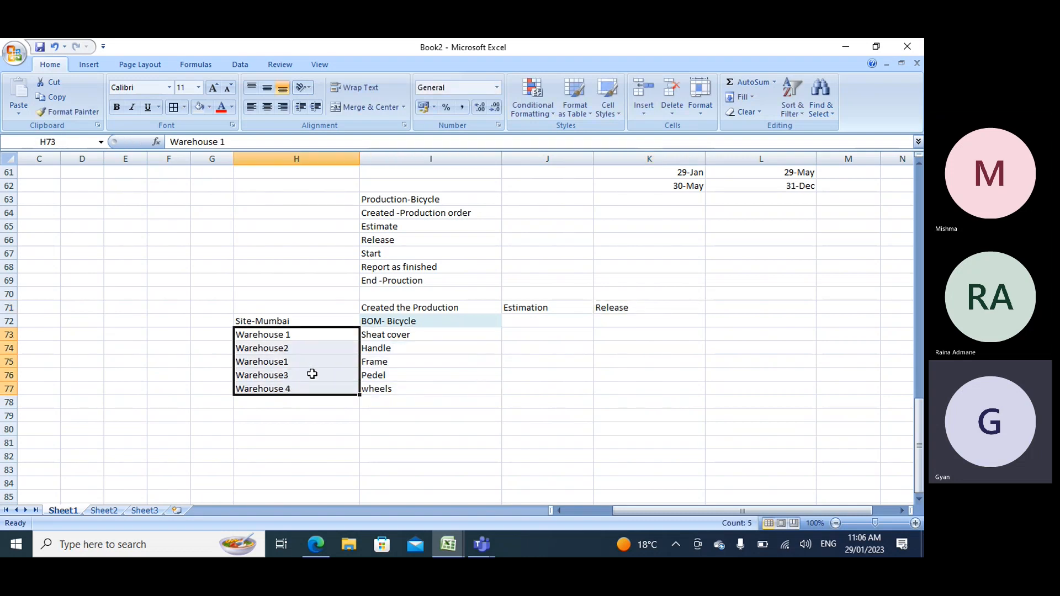
click(615, 344)
text(Produc)
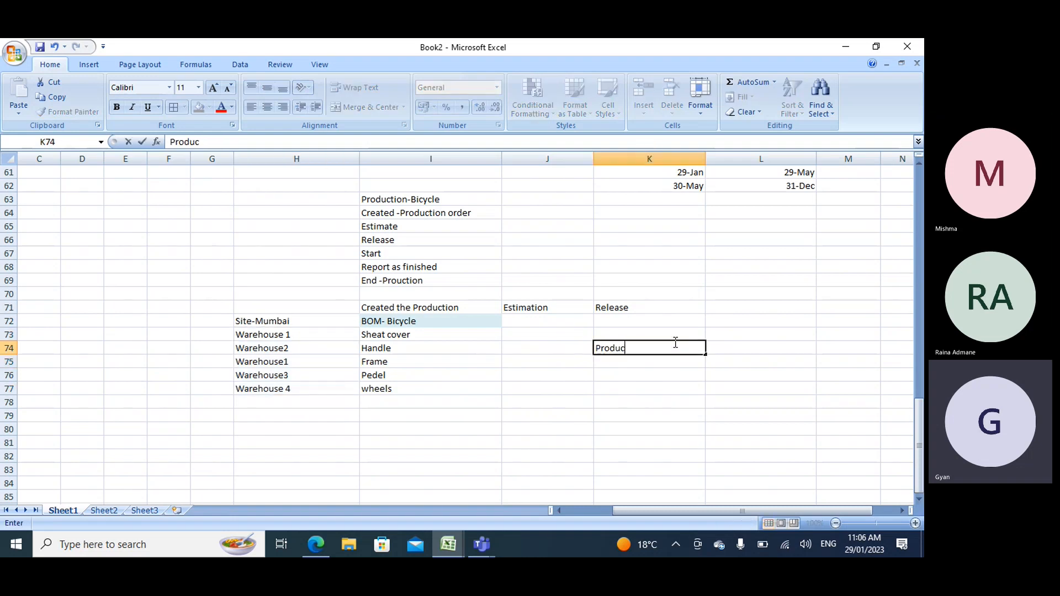
text(tion Warehouse)
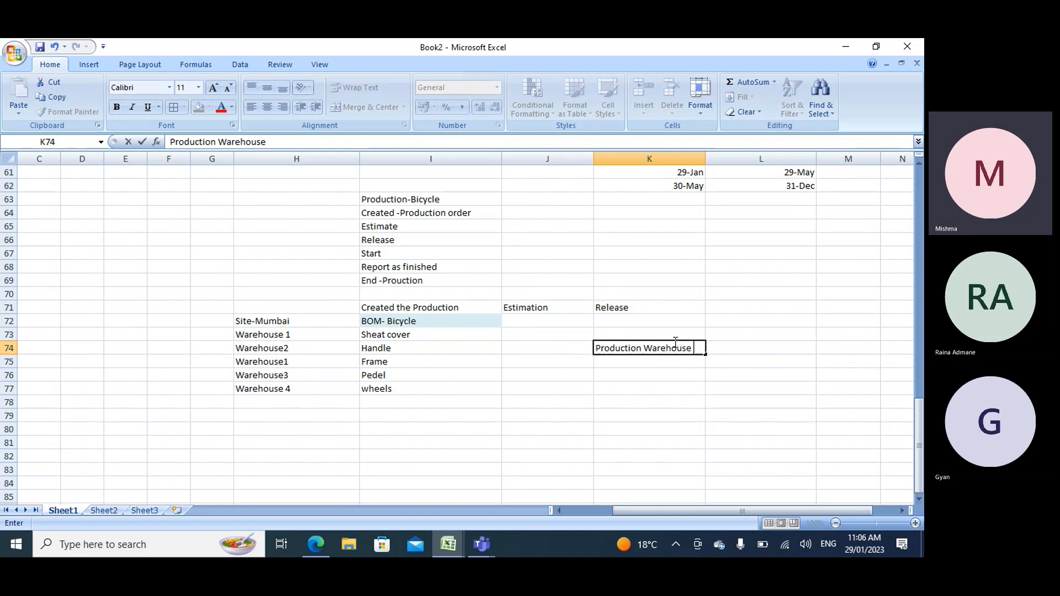
click(639, 375)
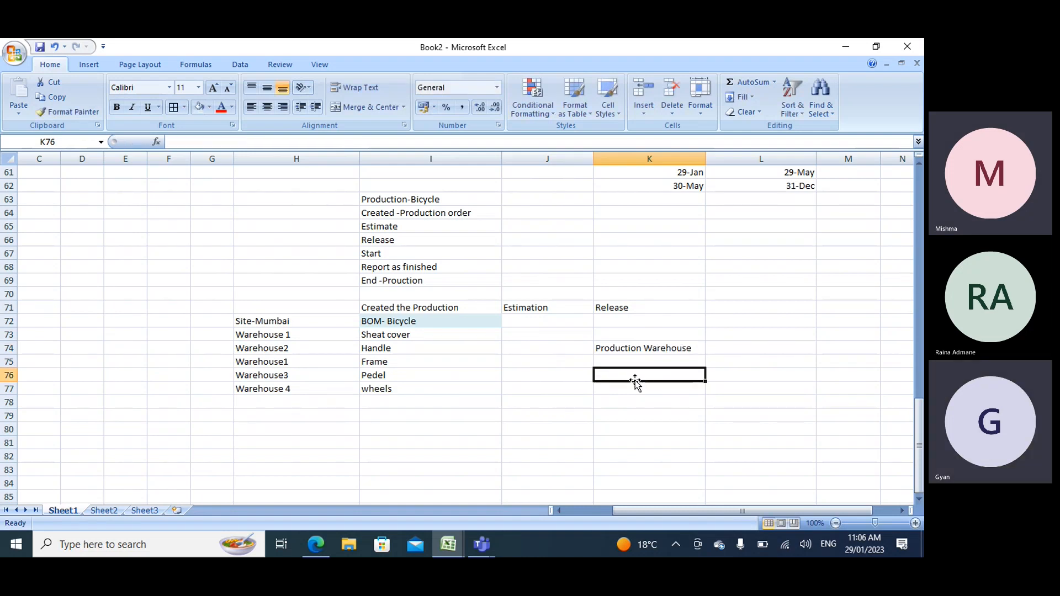
Add the stage heading "Start production" in L71, beside Release.
click(640, 351)
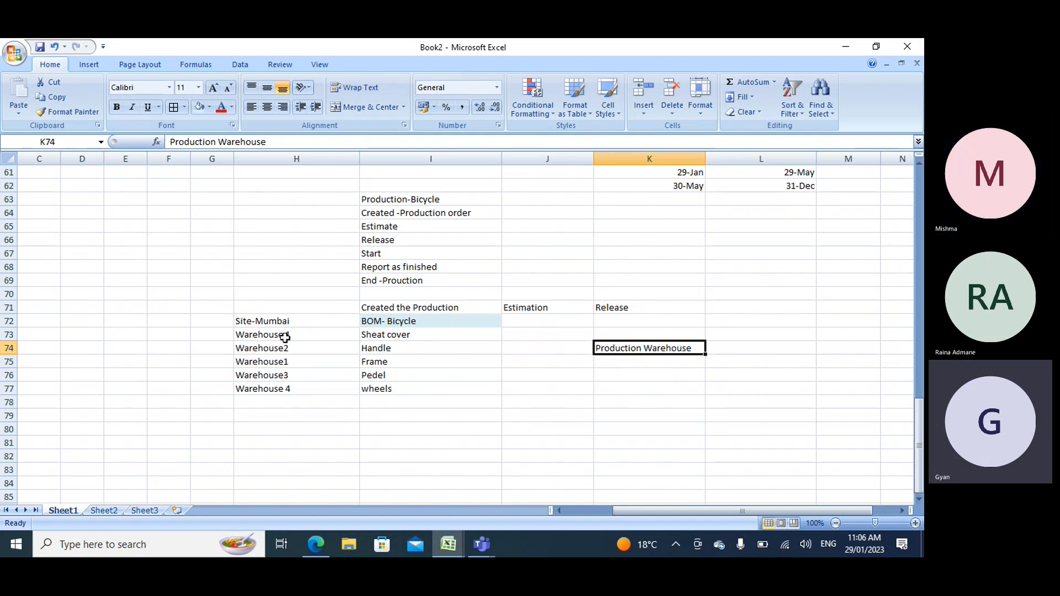
click(284, 335)
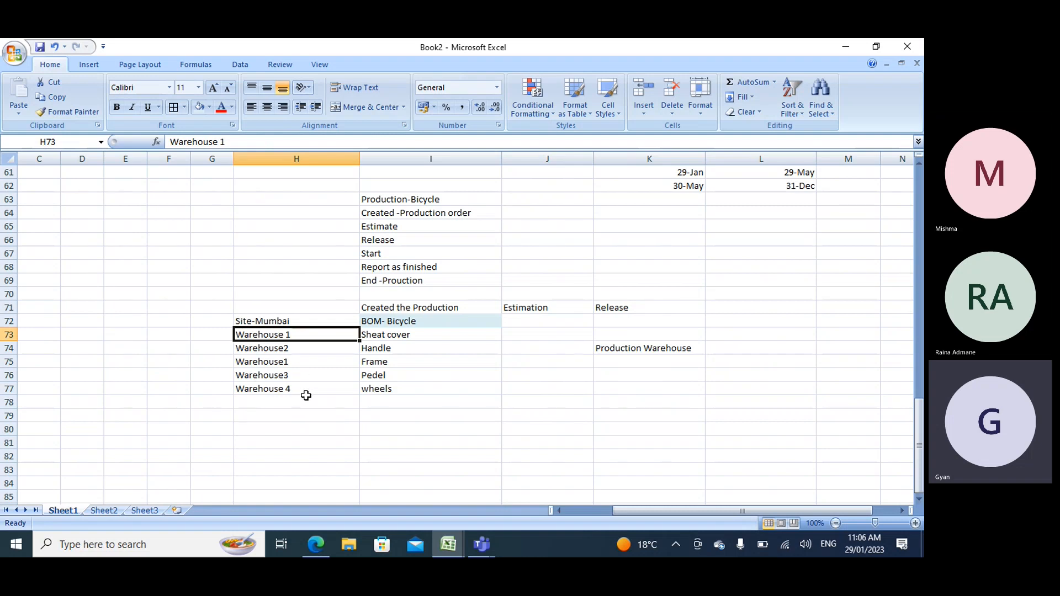
click(630, 344)
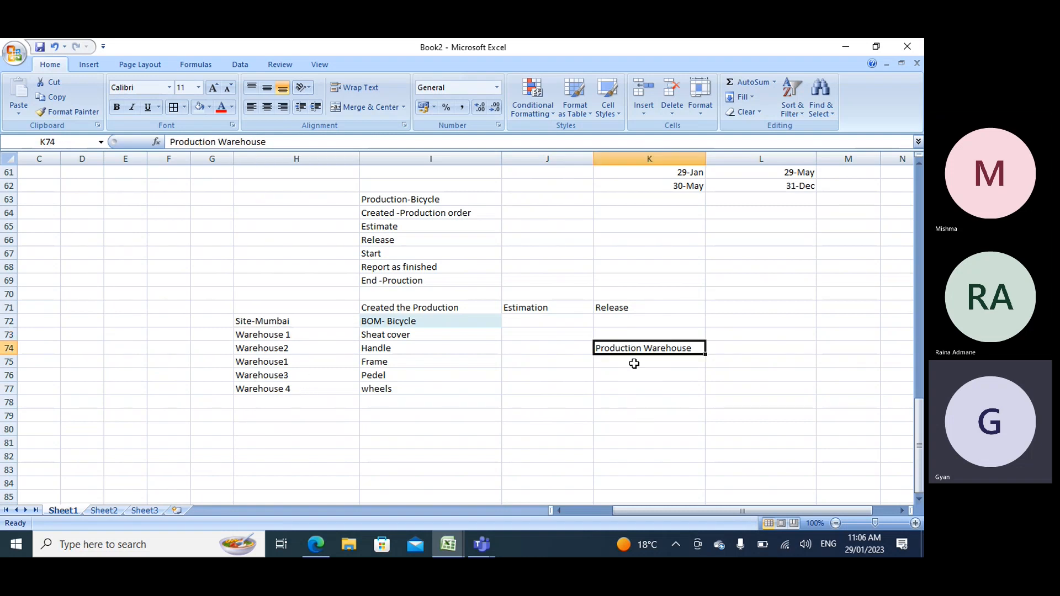
click(716, 310)
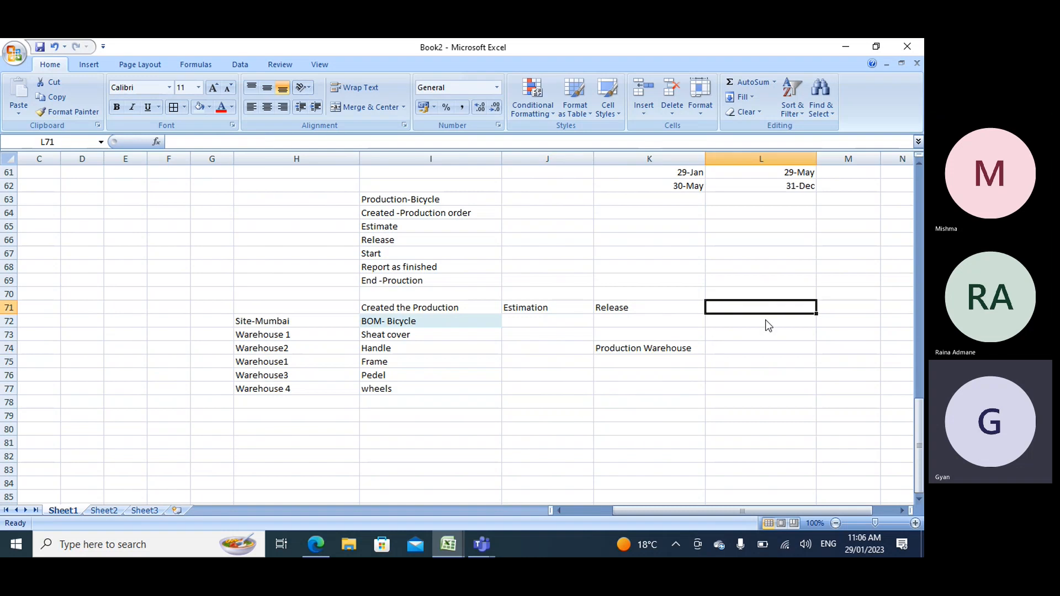
text(Start p)
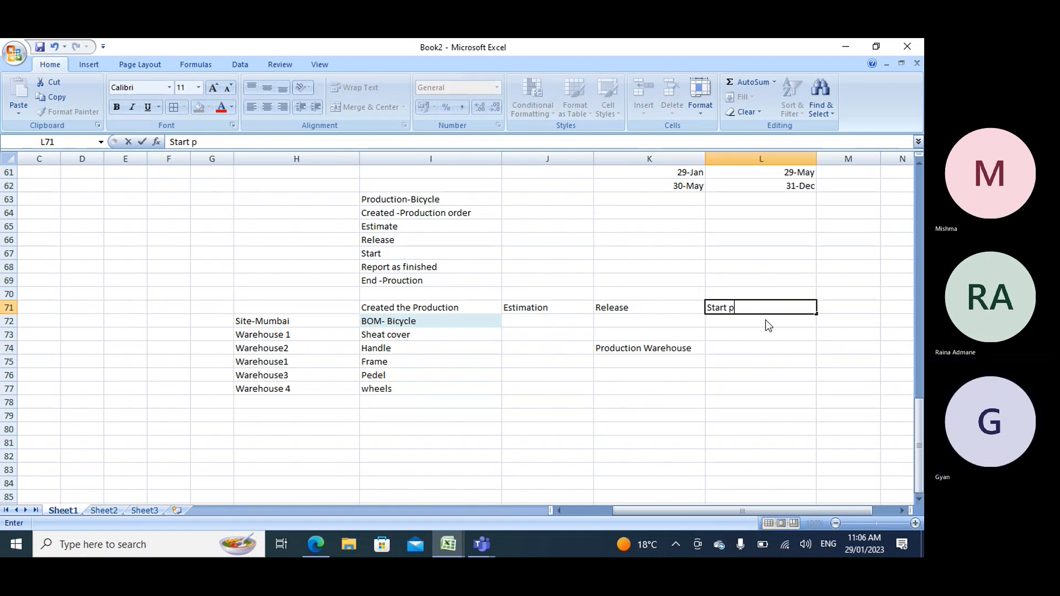
text(rocuction)
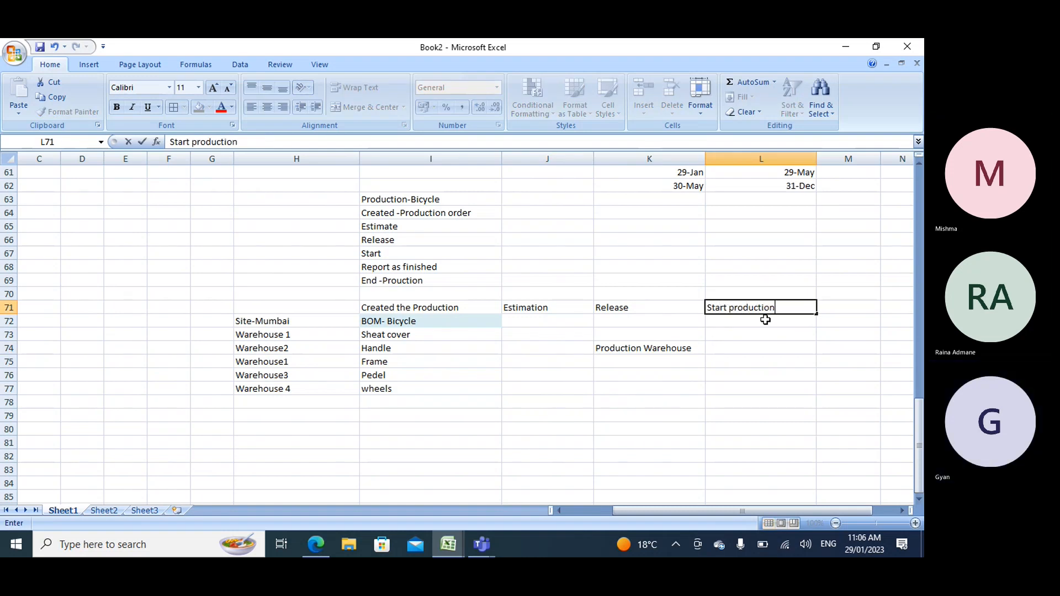
Copy the "Production Warehouse" entry from K74 into L74 under Start production.
click(708, 350)
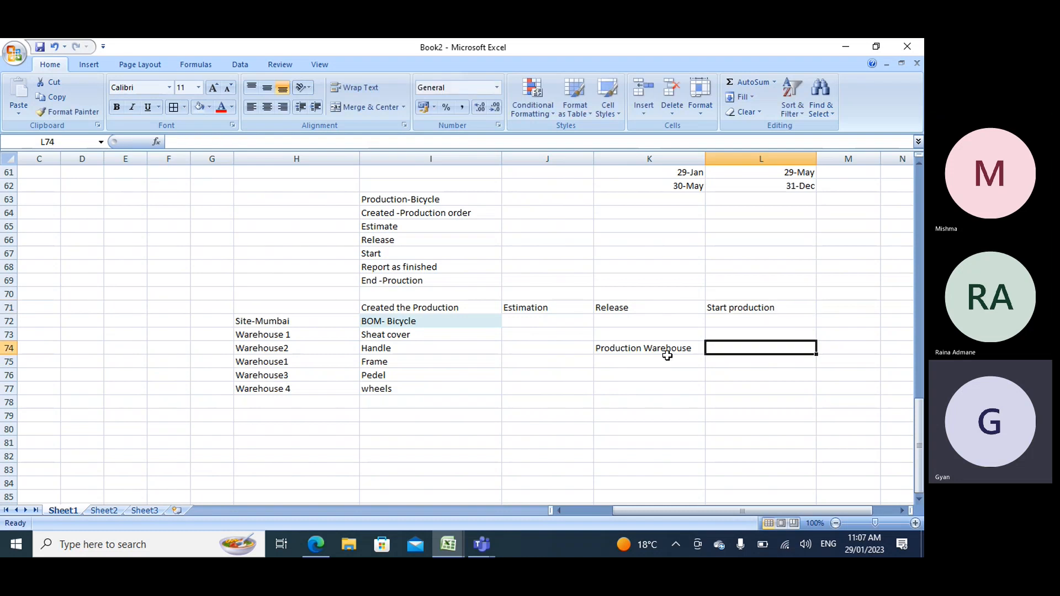
click(667, 355)
key(ctrl+c)
click(809, 352)
key(ctrl+v)
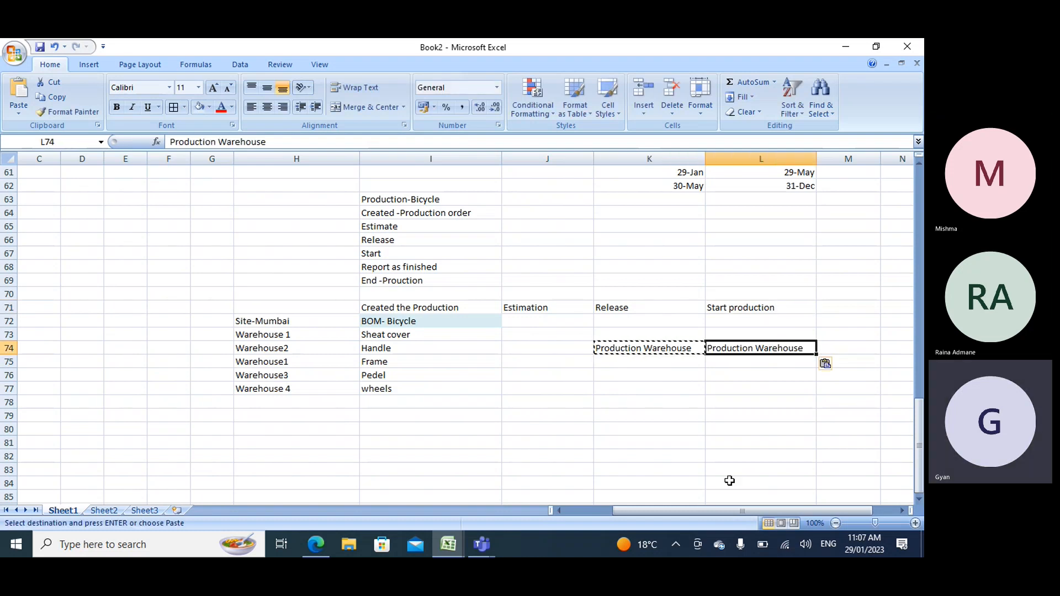
Add the stage heading "RAF" in M71 and copy "Production Warehouse" from L74 into M74.
drag(703, 512, 731, 440)
click(795, 307)
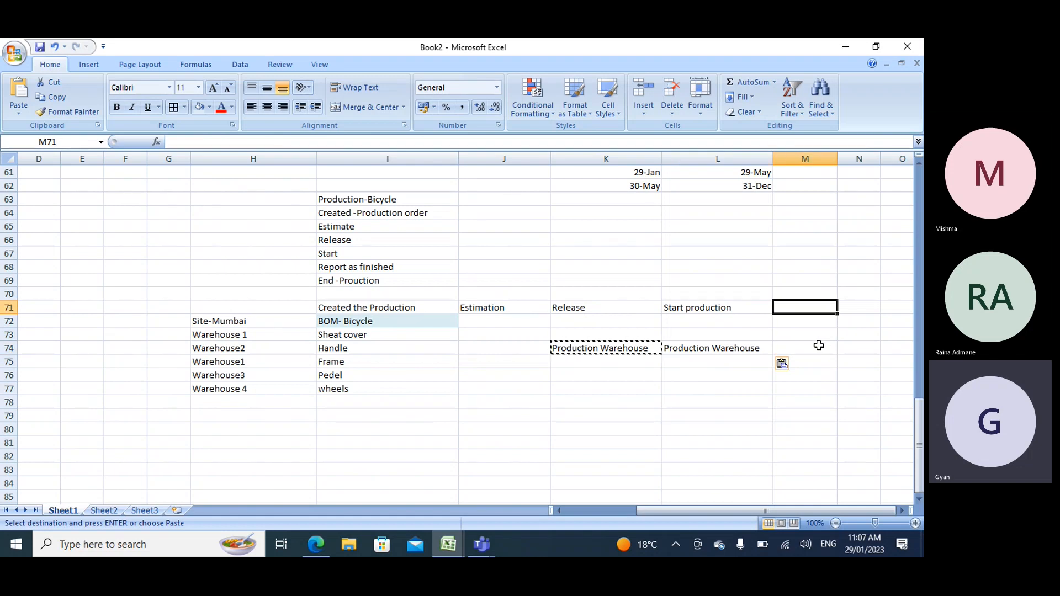
text(RA)
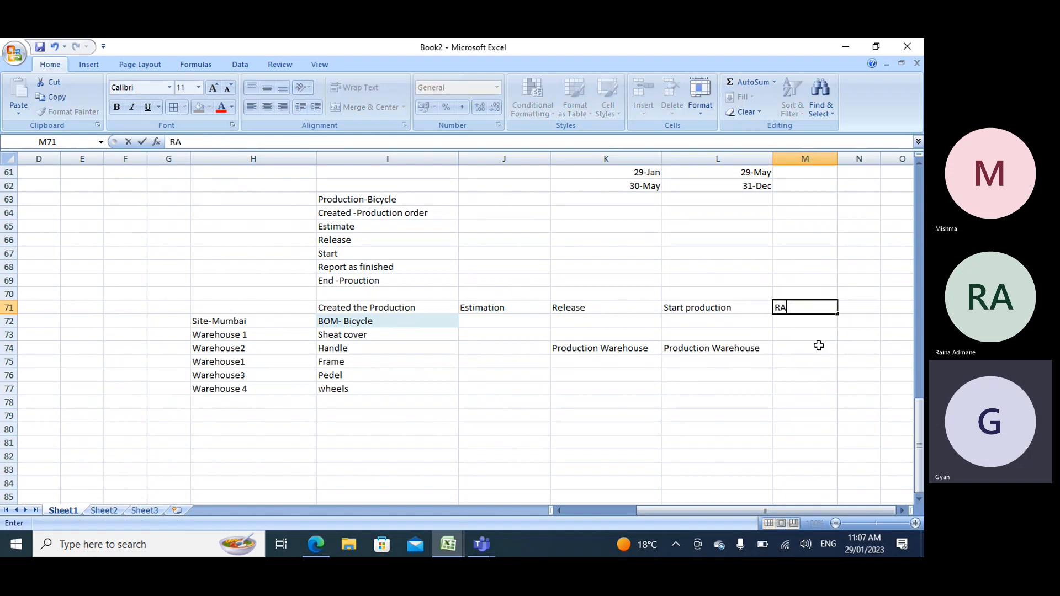
text(F)
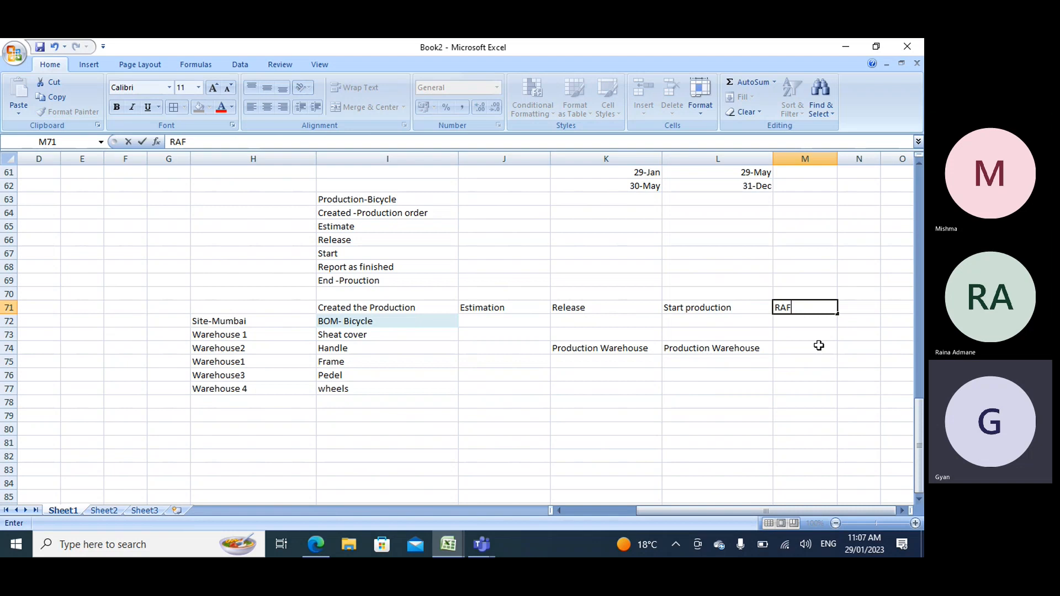
click(747, 351)
key(ctrl+c)
click(797, 347)
key(ctrl+v)
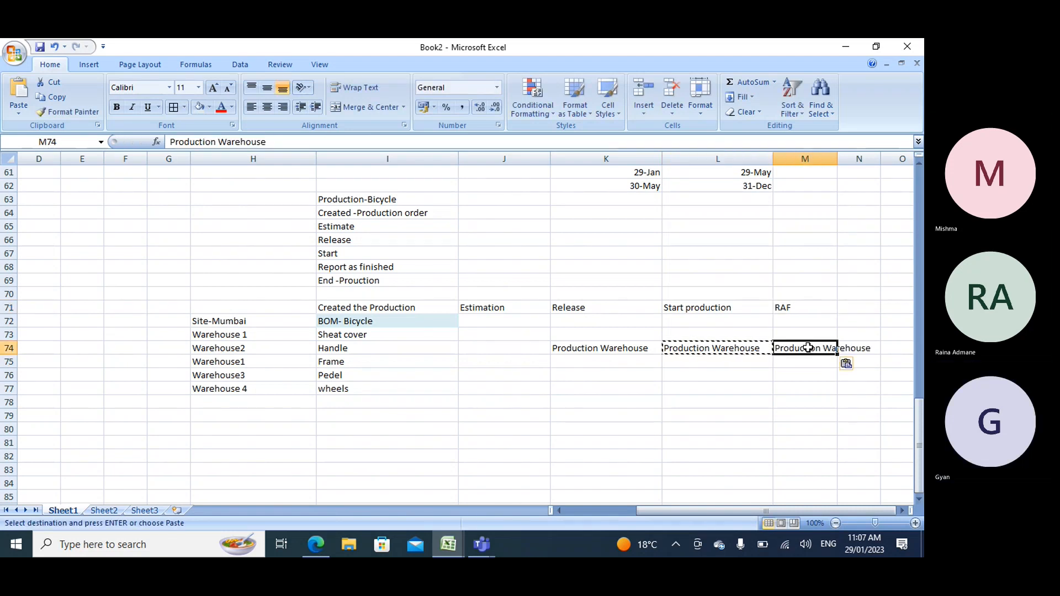
drag(812, 512, 811, 513)
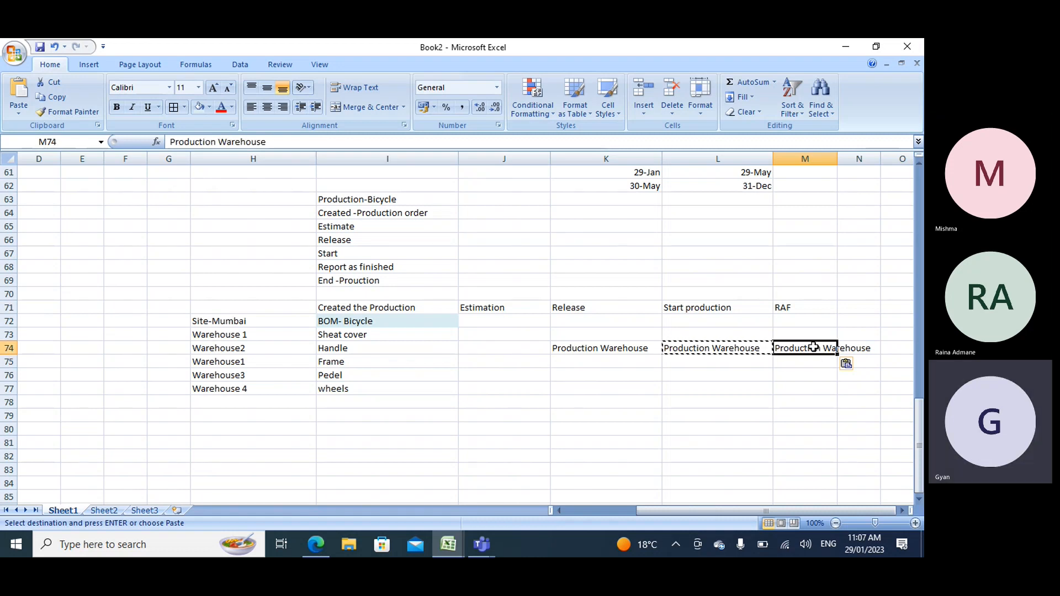
Enter the finished product "Bicycle" in M73, between the RAF heading and its production warehouse.
click(808, 334)
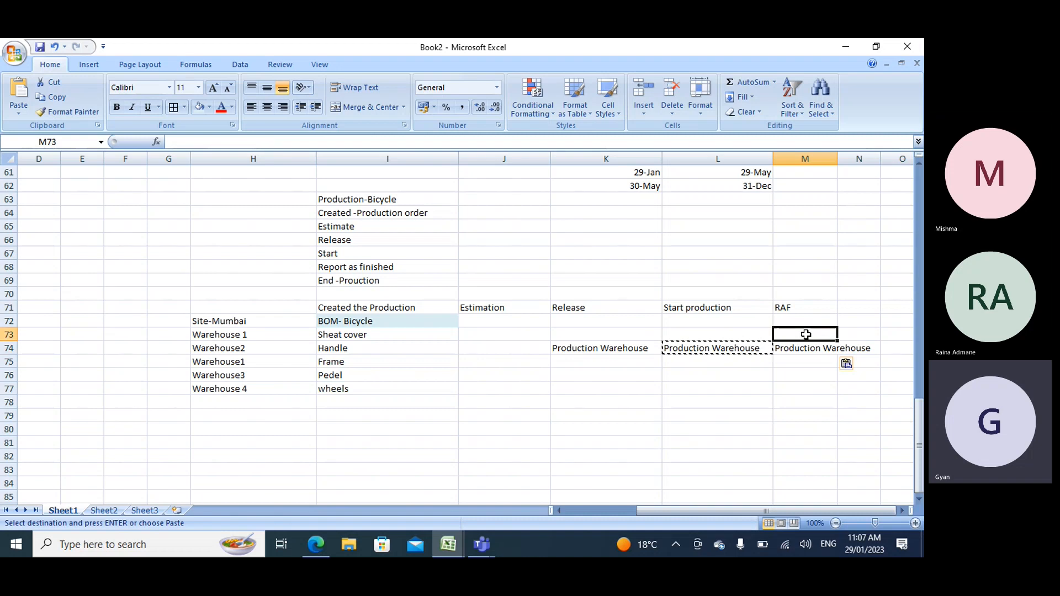
text(Bicycle)
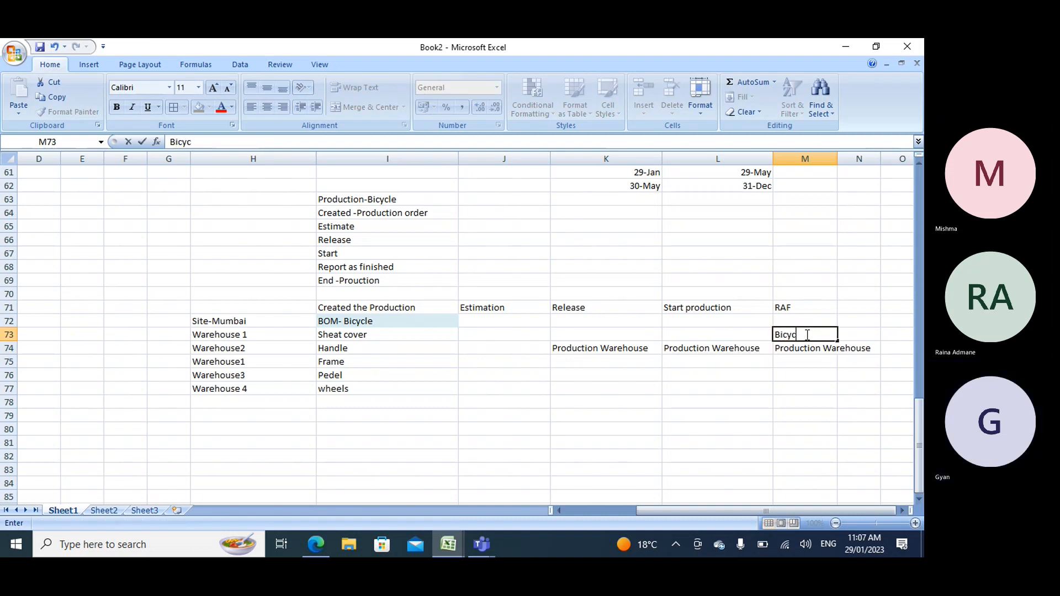
click(809, 348)
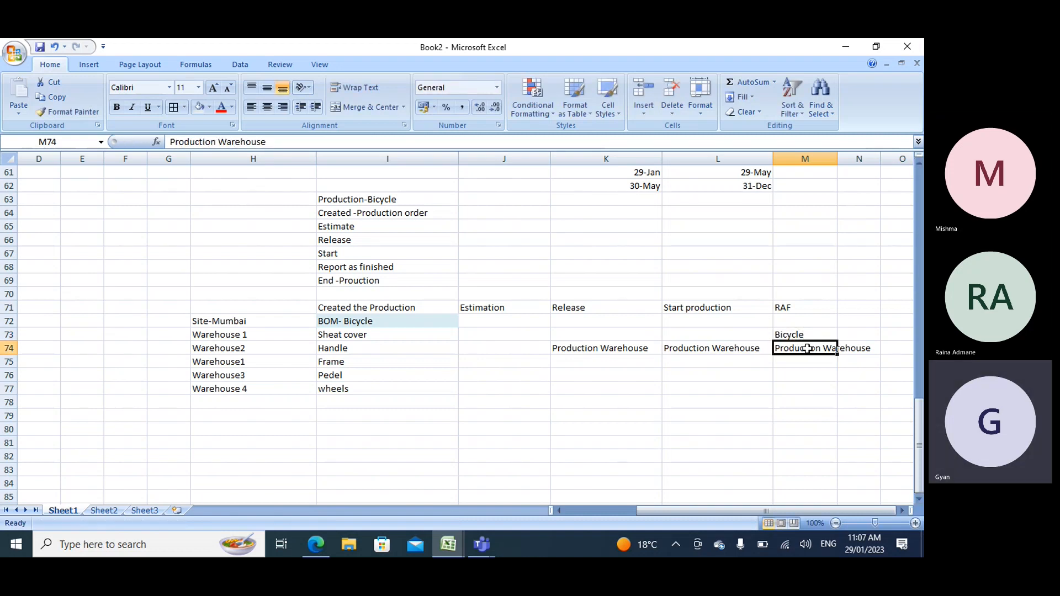
Add the last heading "Final Warhouses" in N71, after RAF.
click(853, 305)
text(Fi)
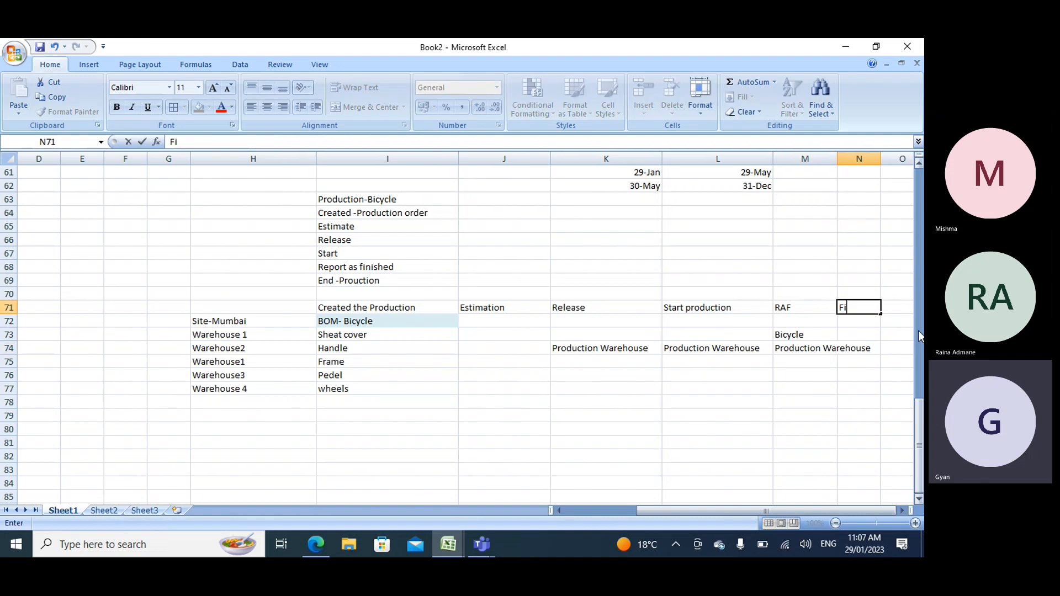
text(nal Warho)
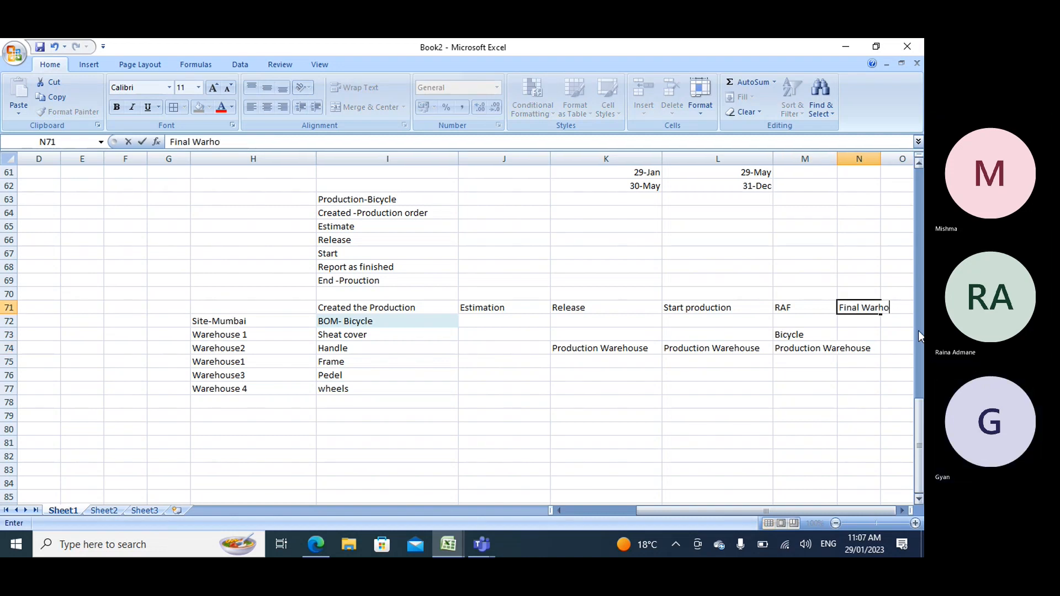
text(ue)
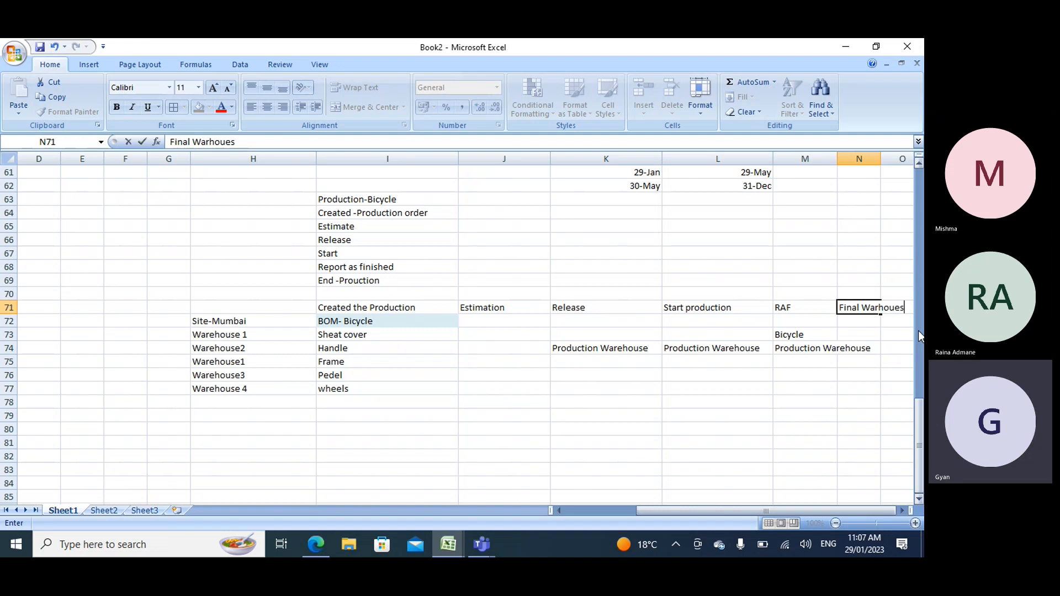
key(BackSpace)
key(BackSpace)
text(ses)
click(889, 308)
text(u)
click(853, 324)
click(853, 308)
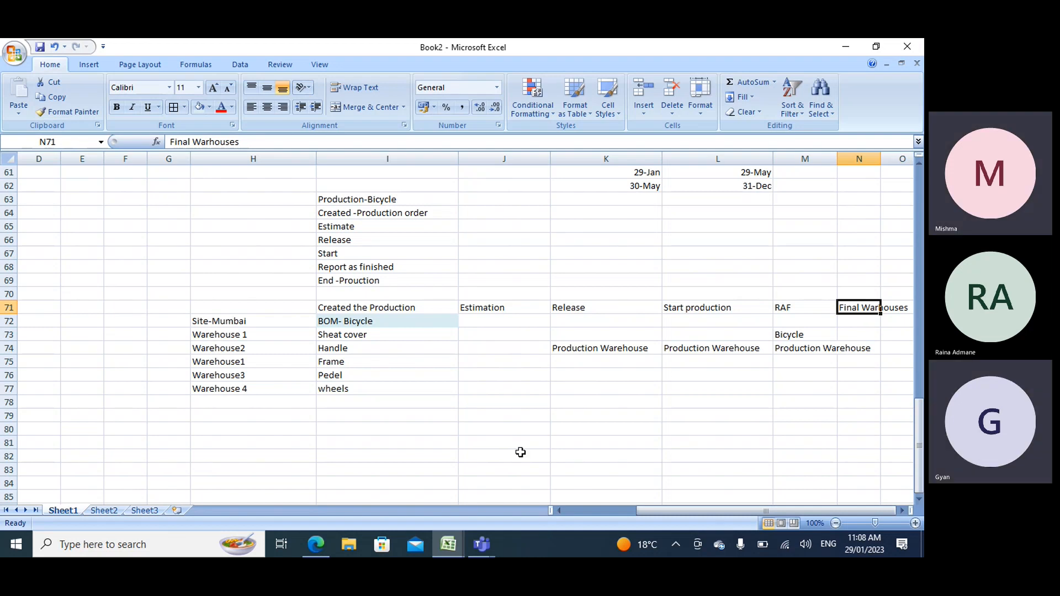
Trace the flow from the component warehouses through the production warehouse to the final warehouses.
drag(225, 335, 229, 377)
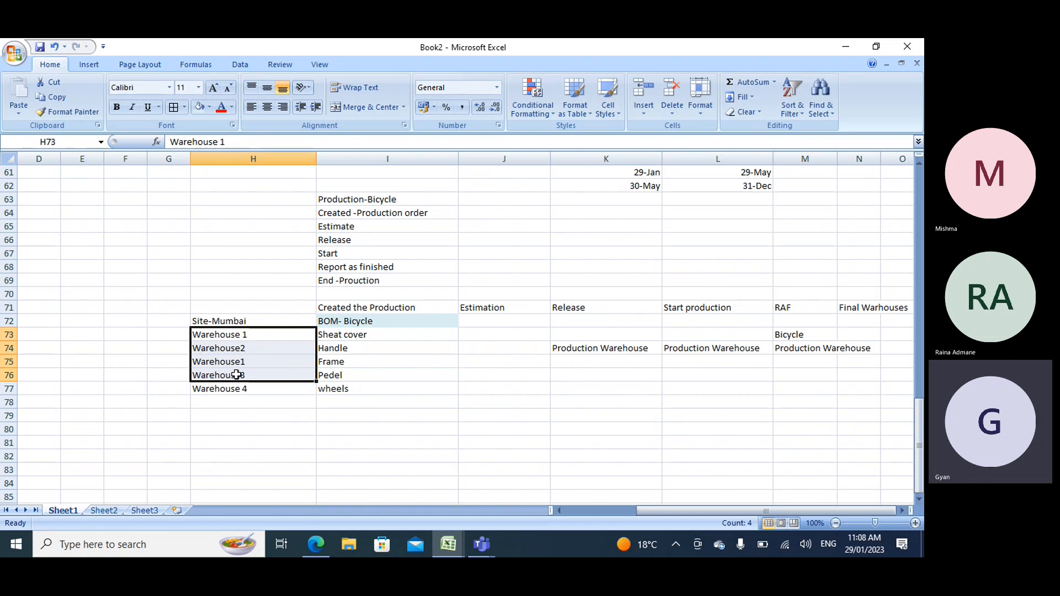
click(614, 350)
click(848, 310)
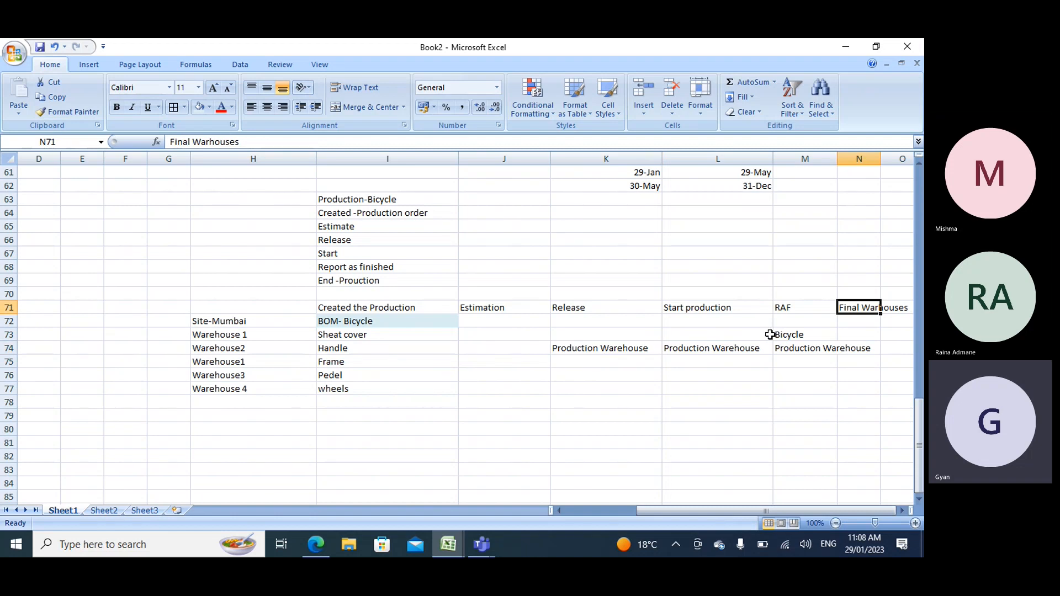
click(728, 349)
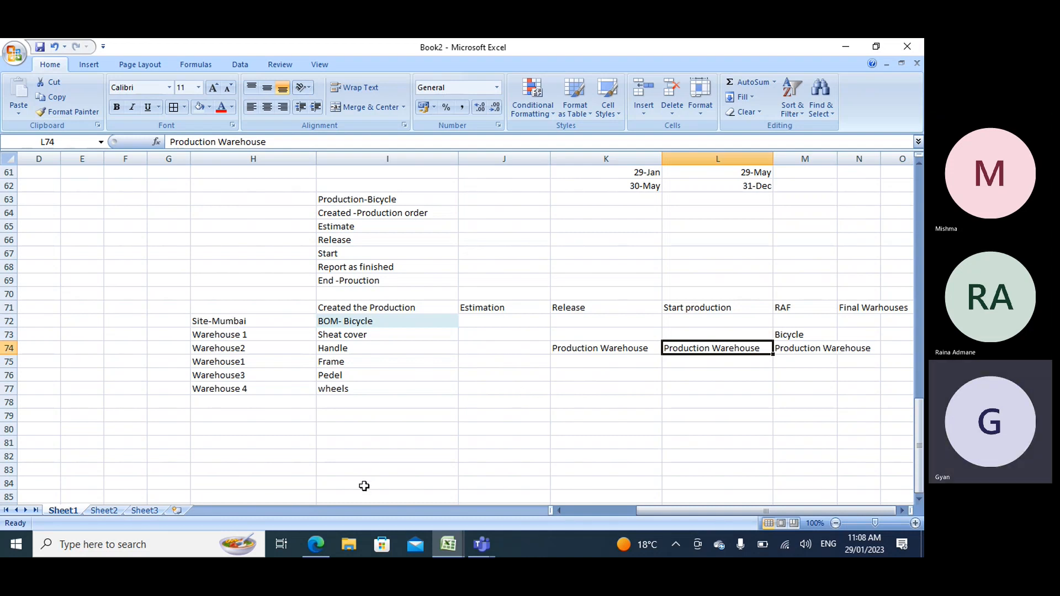
Switch to Finance and Operations, clear the selected rows in the released products list, and open By-006 By-Wheels.
mouse_move(316, 544)
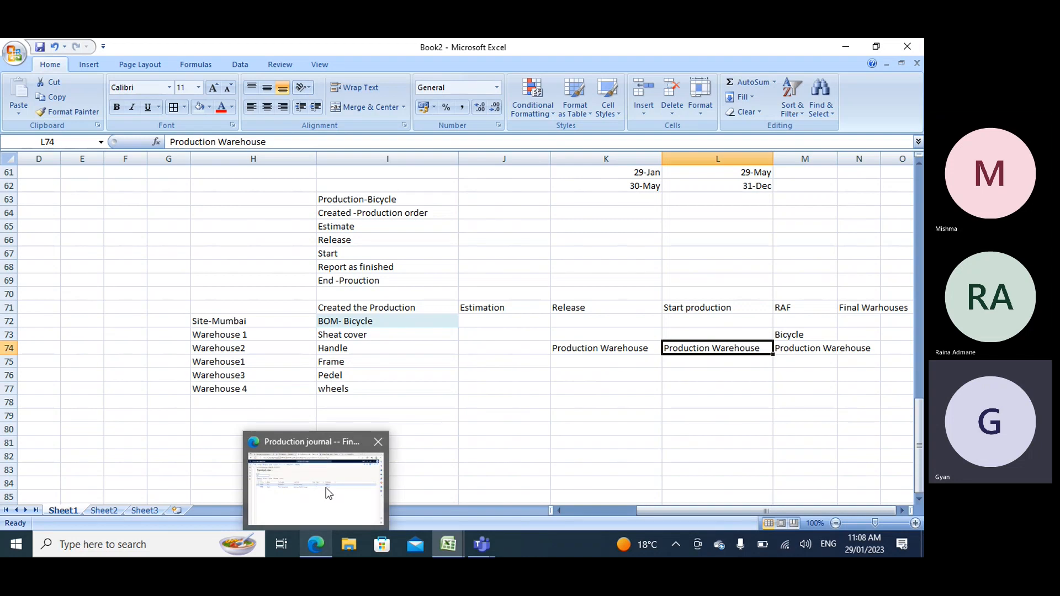
click(325, 488)
click(232, 49)
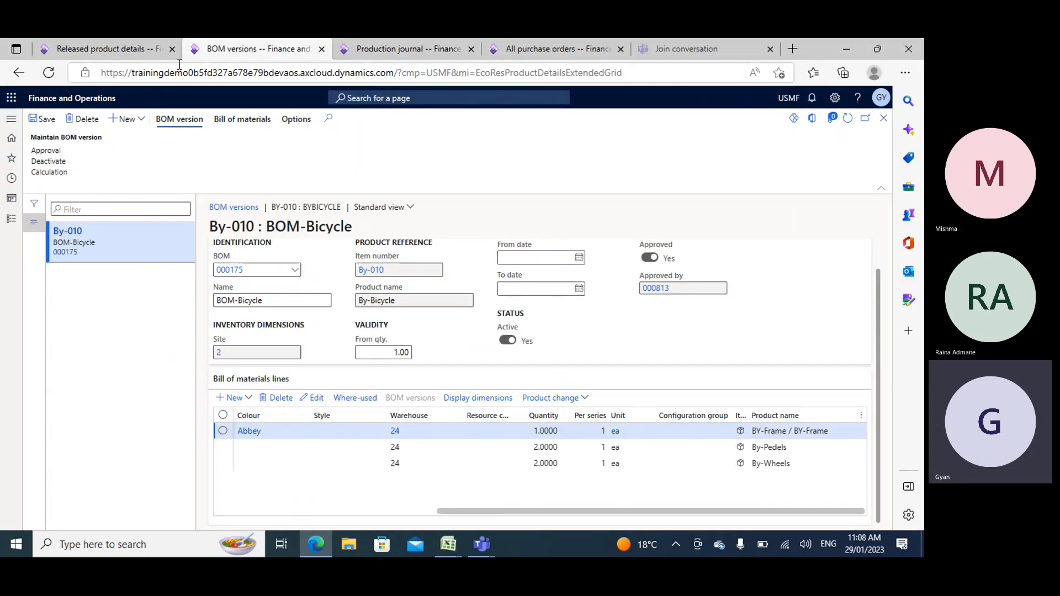
click(110, 49)
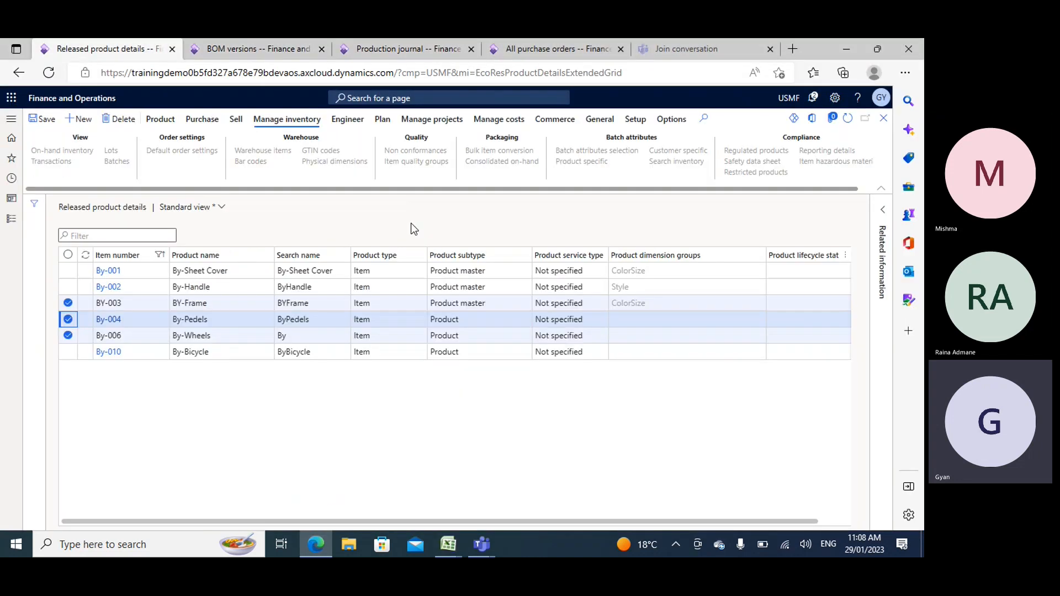
click(69, 303)
click(68, 319)
click(68, 335)
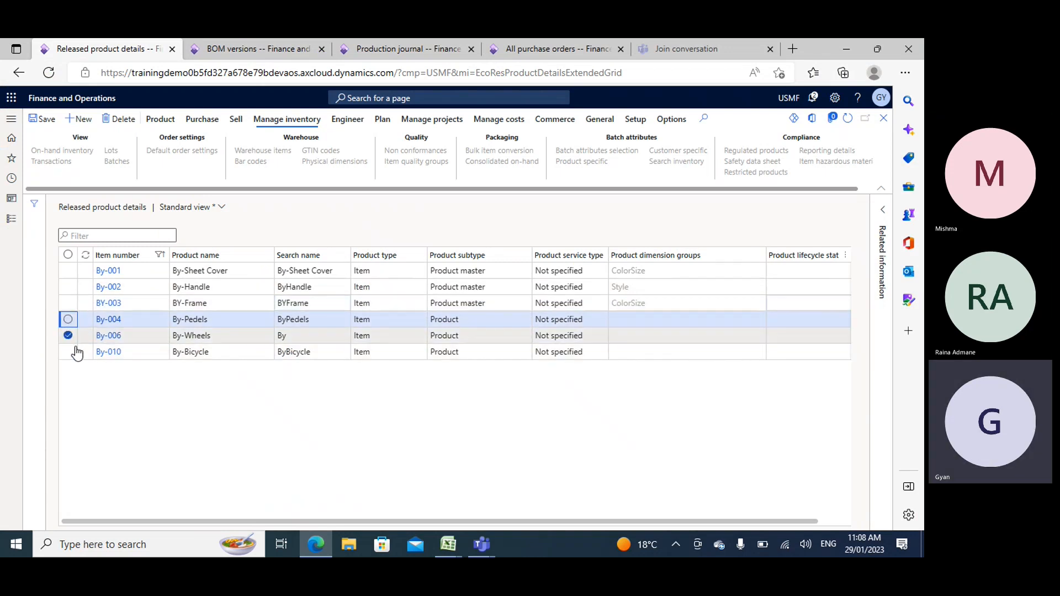
click(104, 337)
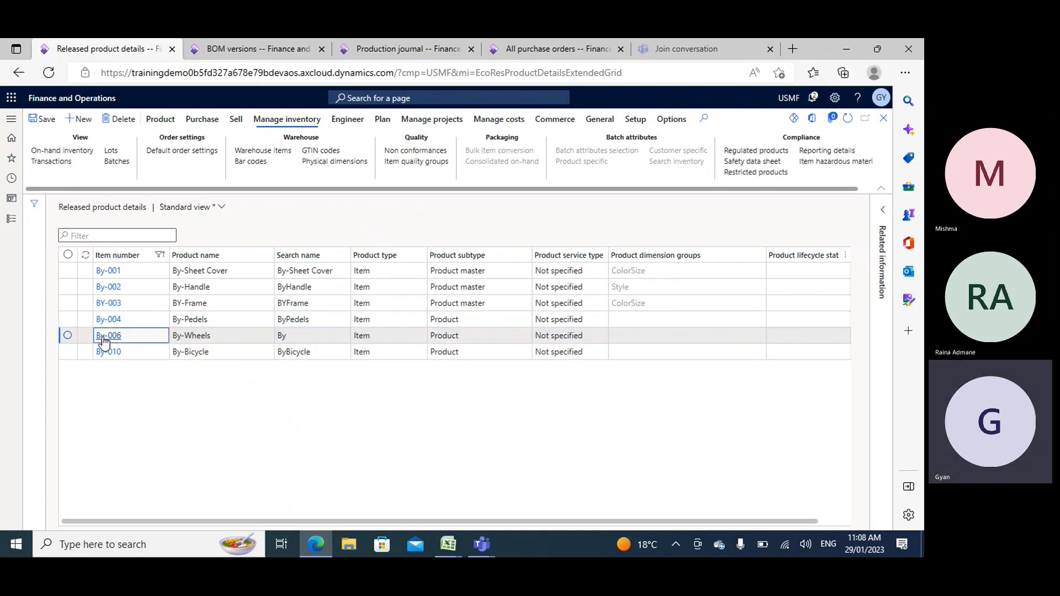
click(105, 336)
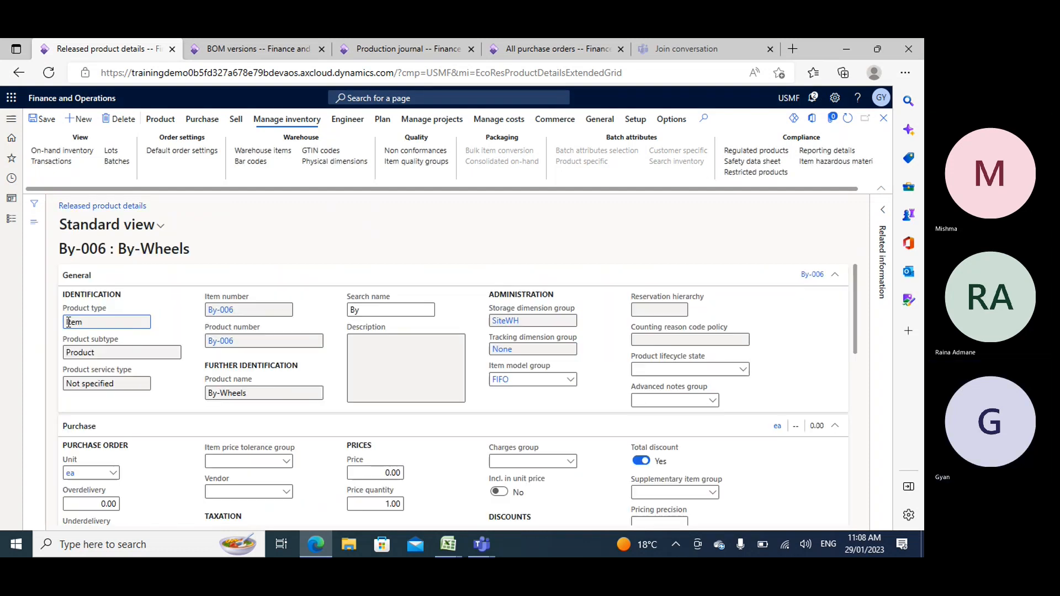
Examine the flushing principle options and their help text in the engineering settings of By-Wheels.
scroll(593, 364, down, 10)
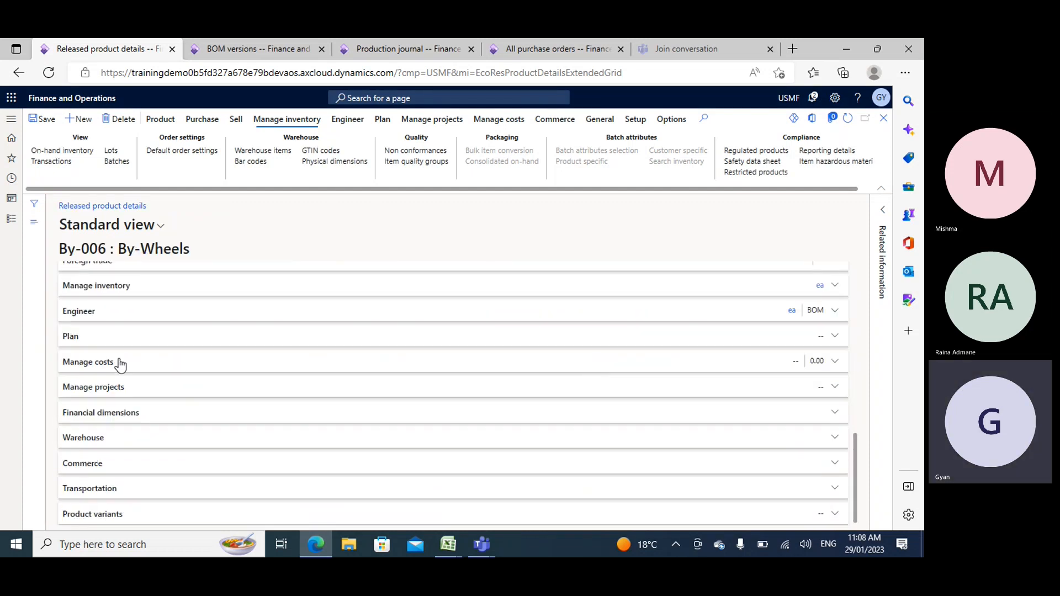
click(79, 322)
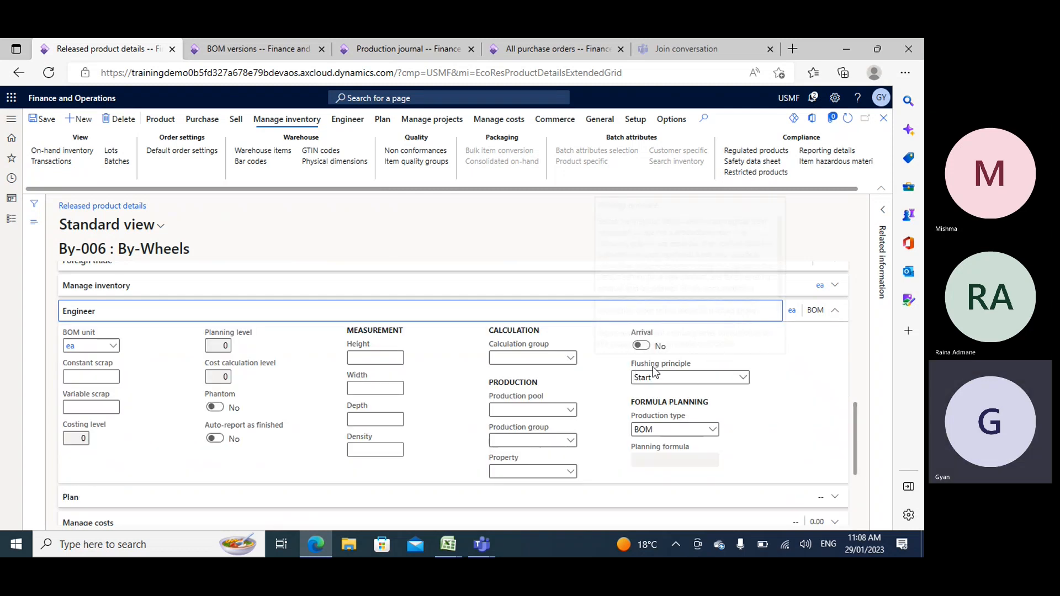
click(743, 378)
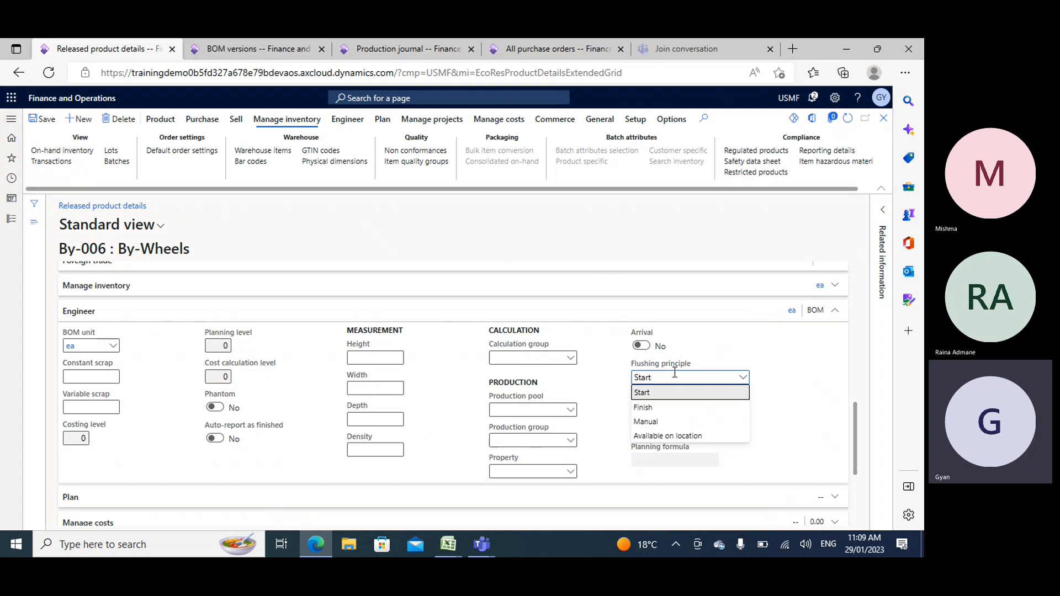
mouse_move(676, 373)
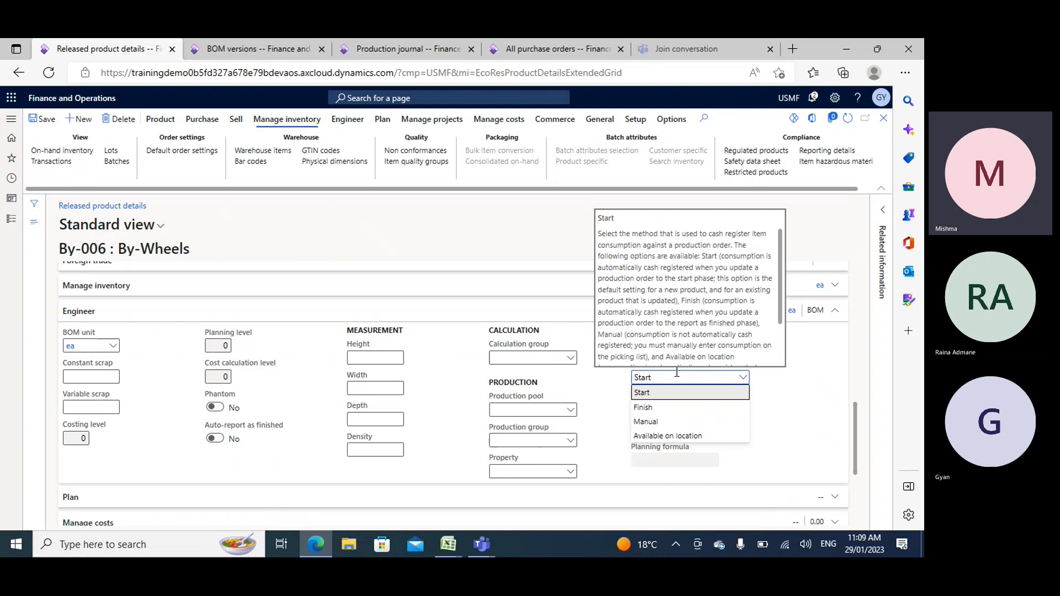
click(652, 378)
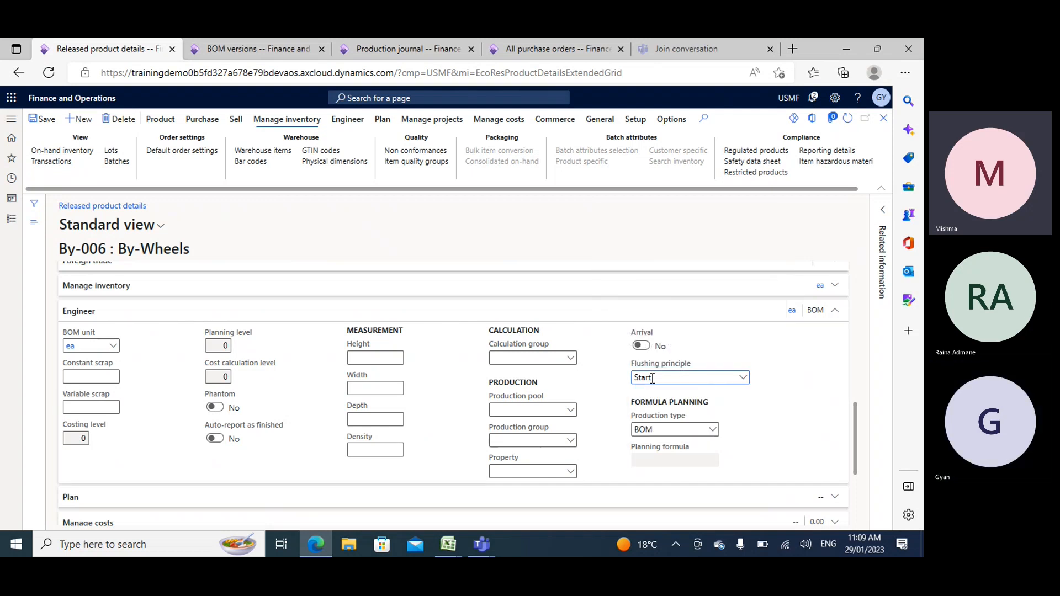
click(641, 374)
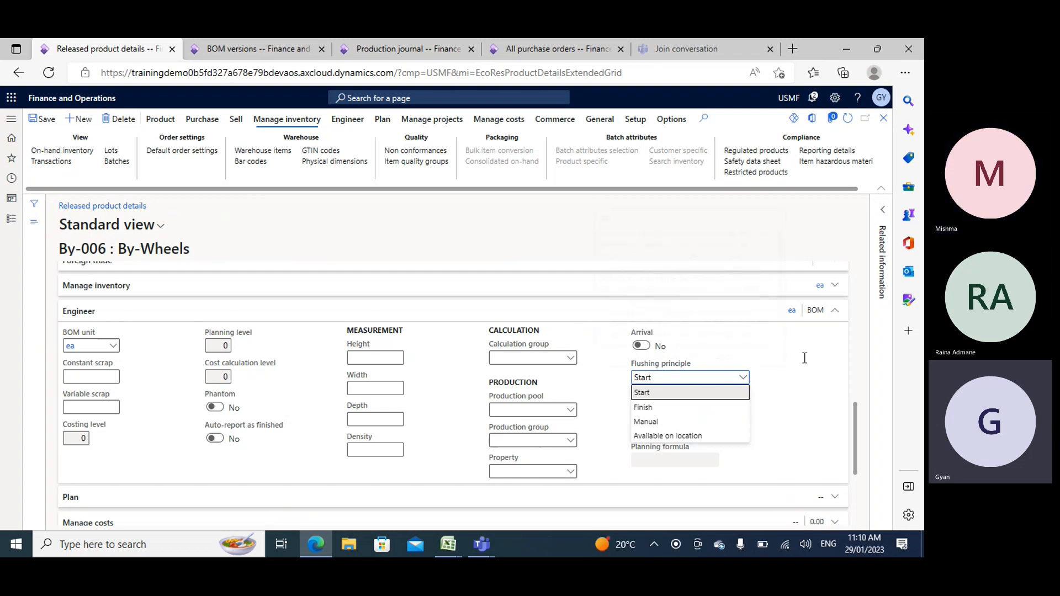
click(629, 382)
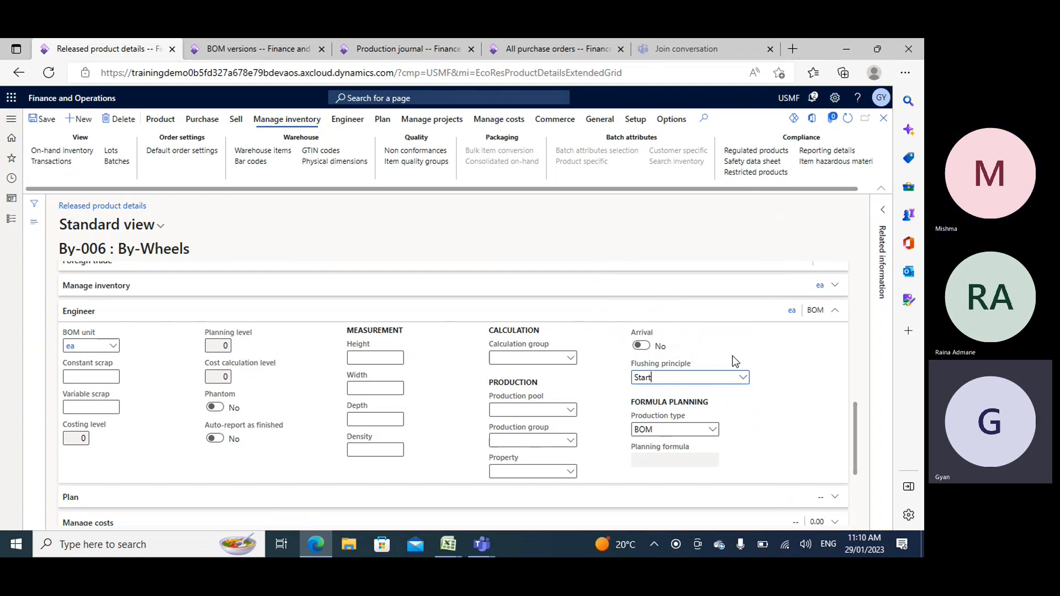
Close the production journal of the By-010 order and return to the BOM-Bicycle version lines.
click(283, 47)
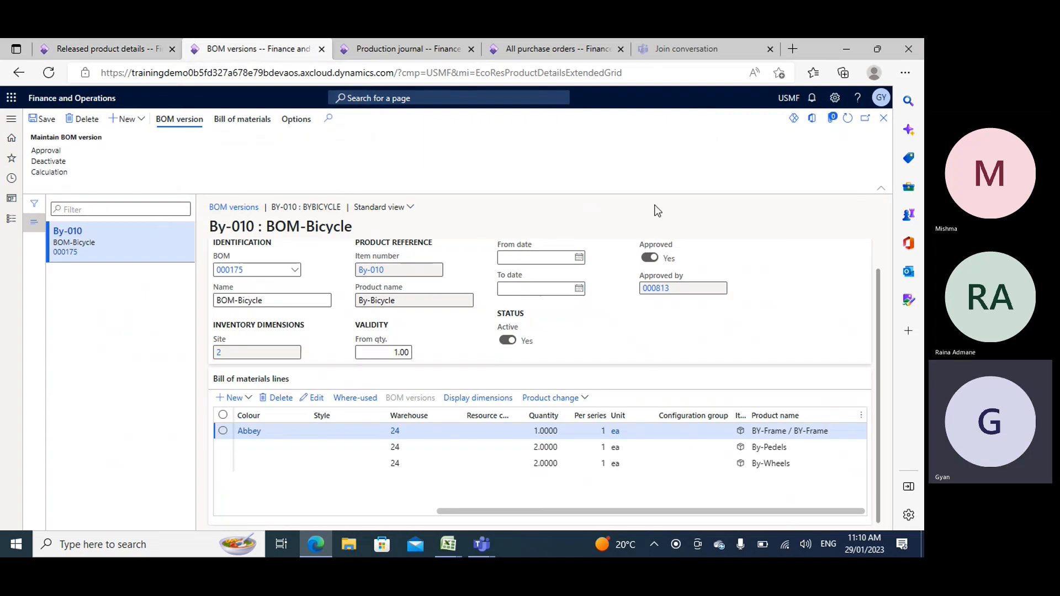
click(414, 49)
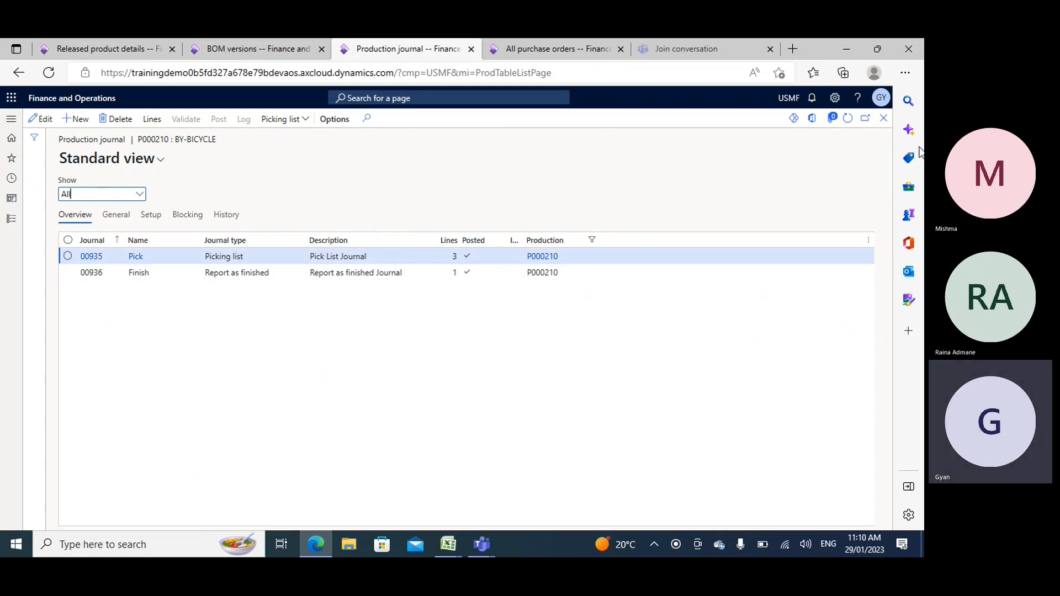
click(883, 118)
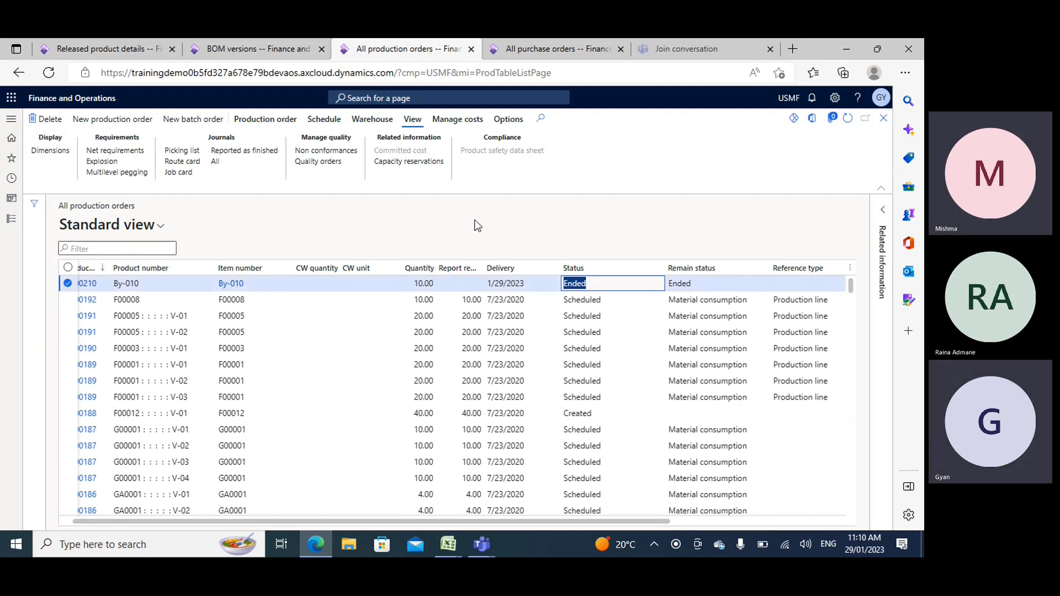
click(235, 50)
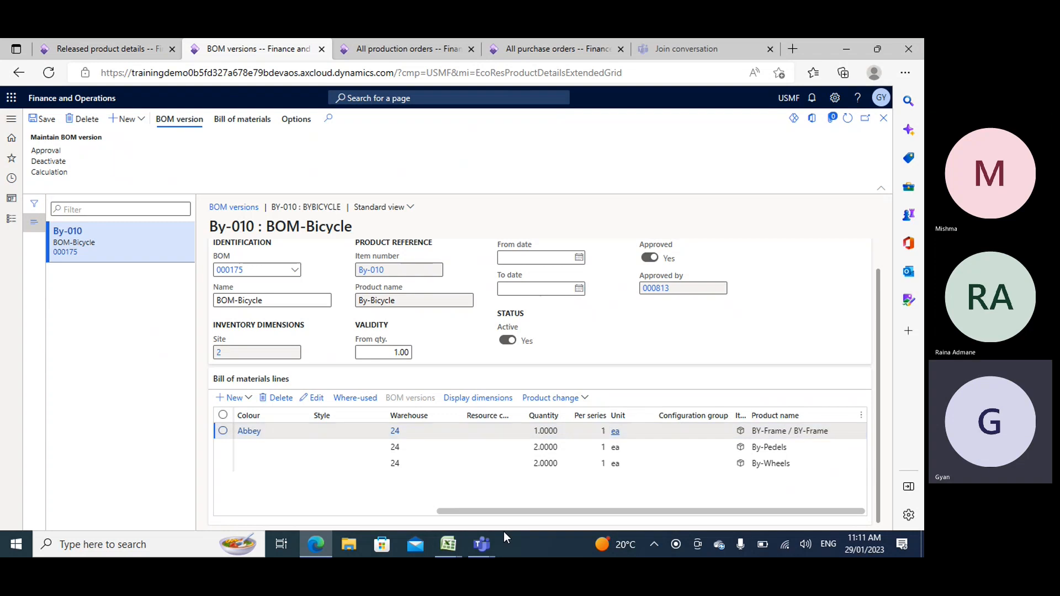
Switch to Book2 in Excel and enter "1000 Gm Orange" in I81, below the bicycle warehouse table.
mouse_move(448, 544)
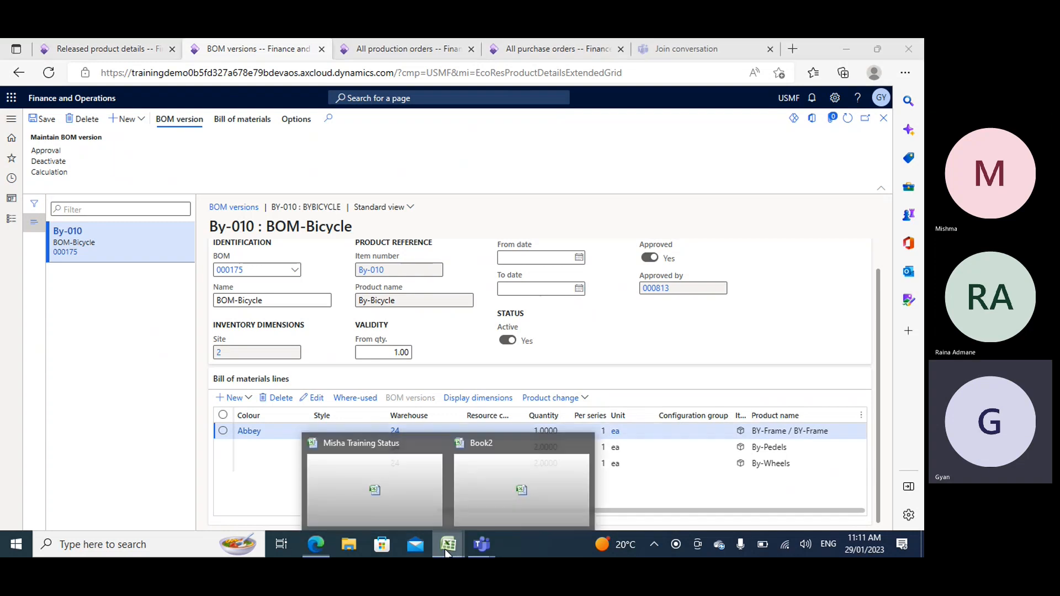
click(492, 485)
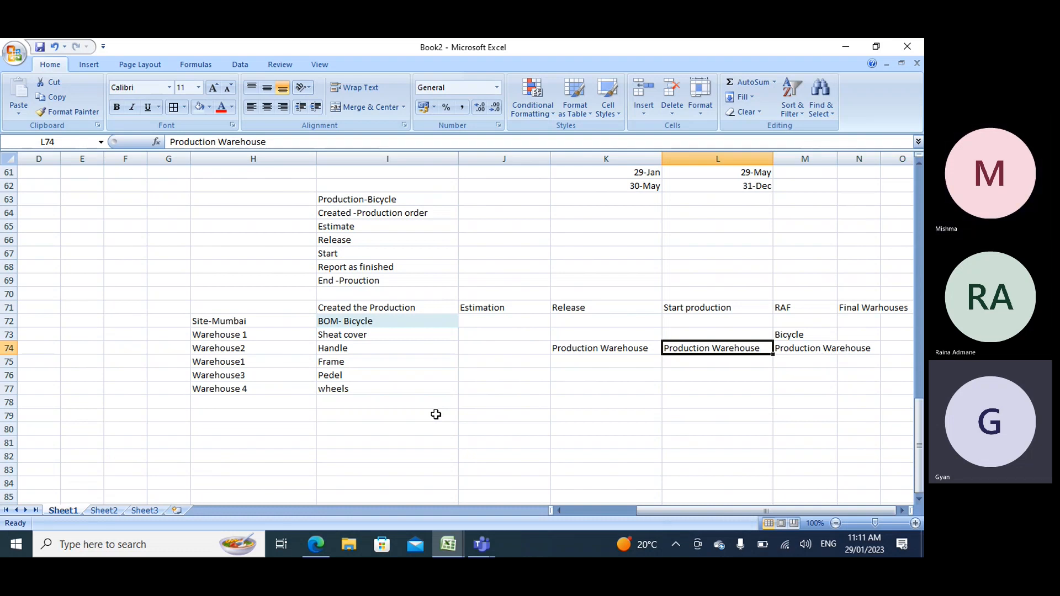
scroll(477, 414, down, 3)
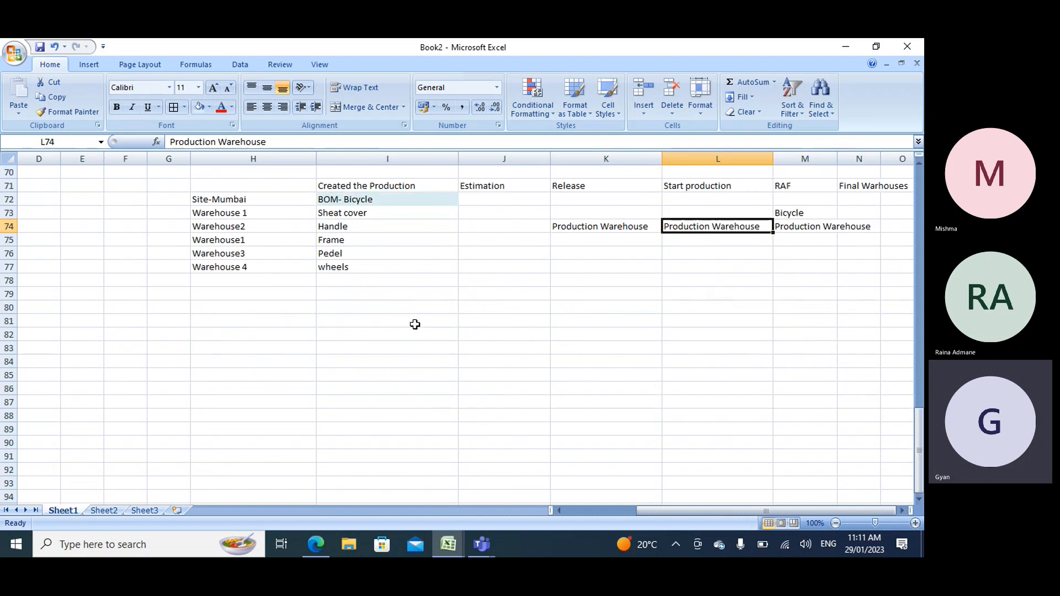
click(415, 324)
text(1000)
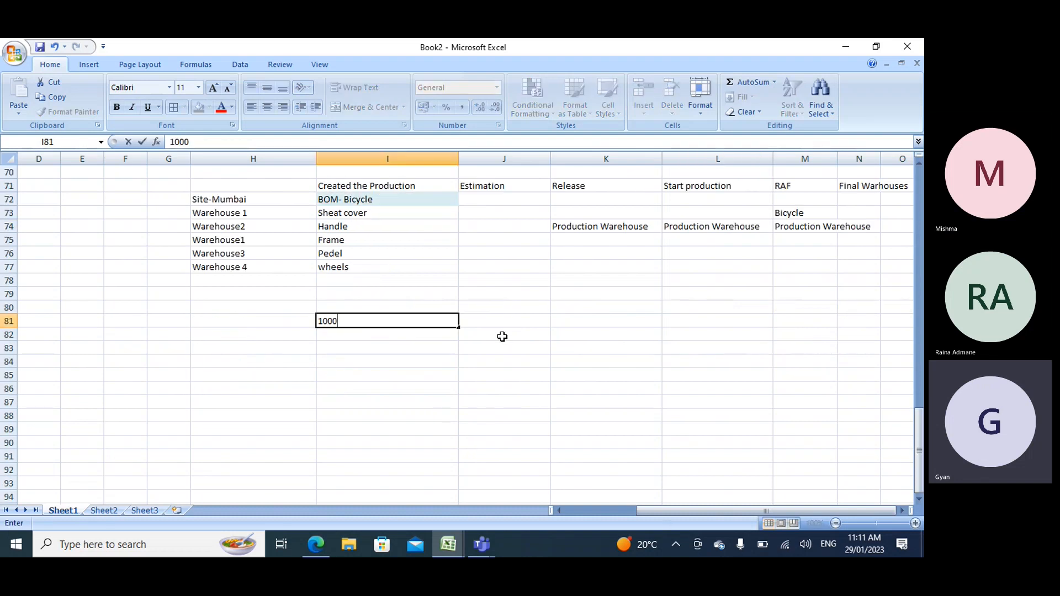
key(BackSpace)
text(Q)
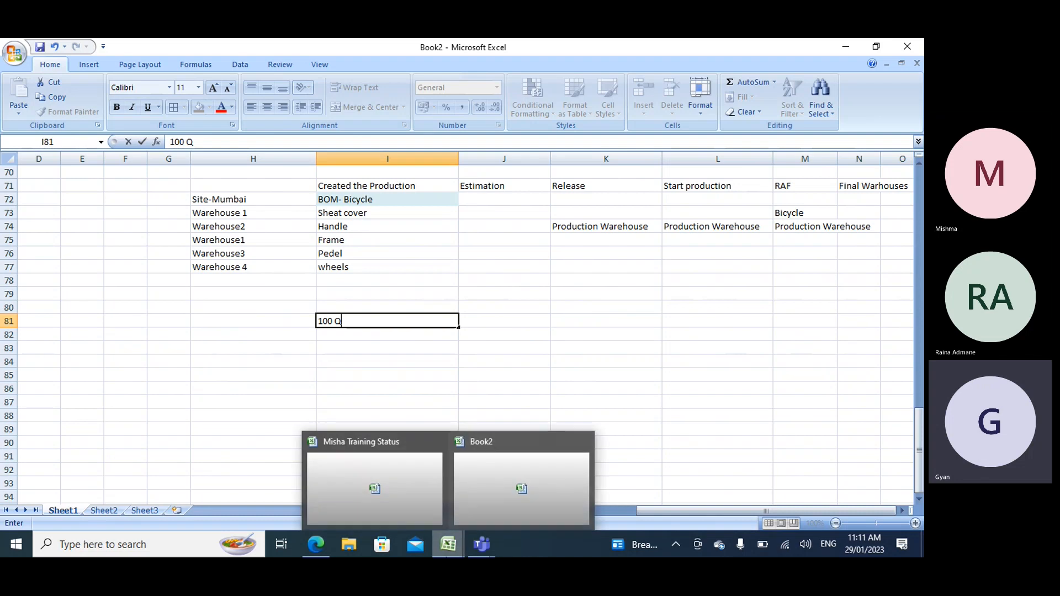
key(BackSpace)
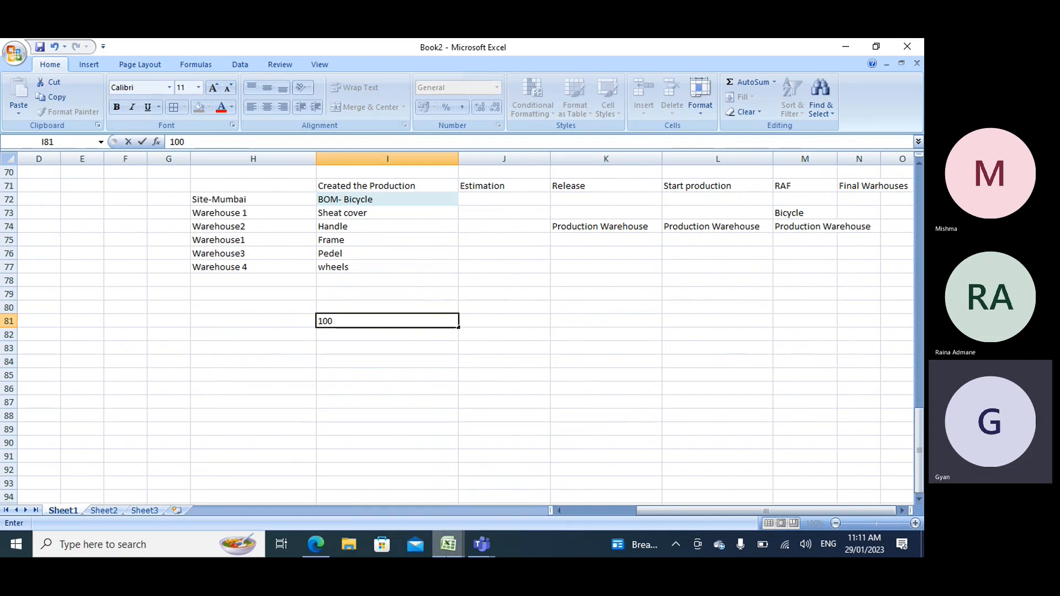
key(BackSpace)
key(BackSpace)
key(BackSpace)
text(1000 Gm Or)
text(ange)
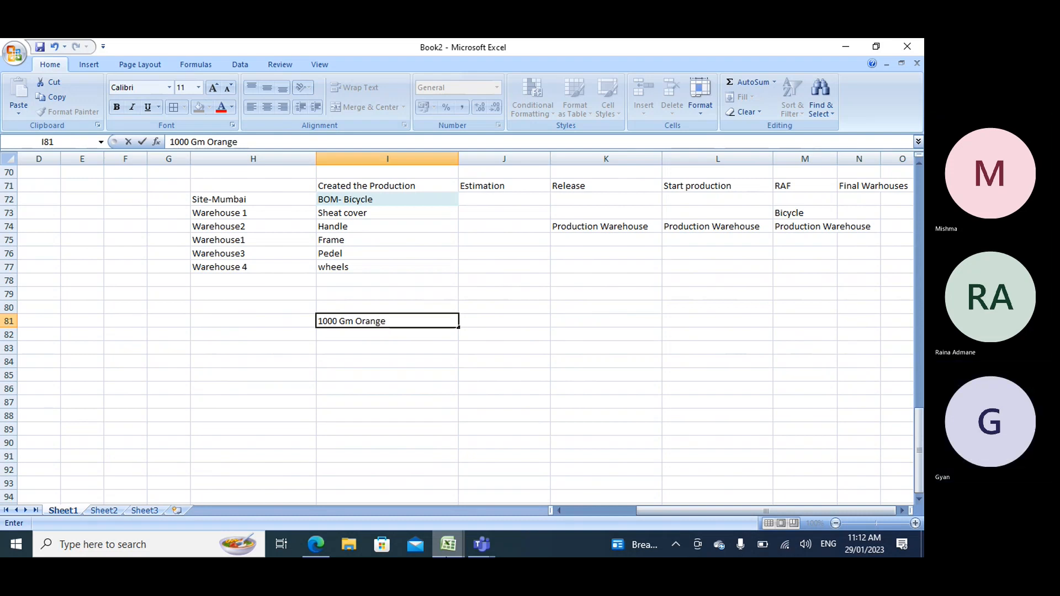
key(Tab)
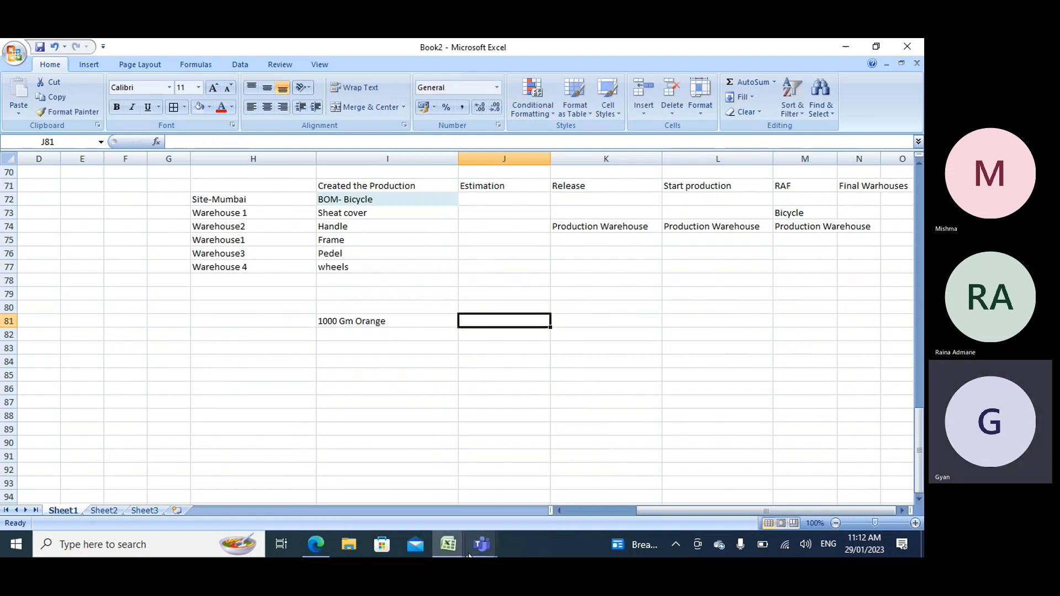
Compare the per series and unit columns of the BOM-Bicycle lines with the orange example in Excel.
click(314, 542)
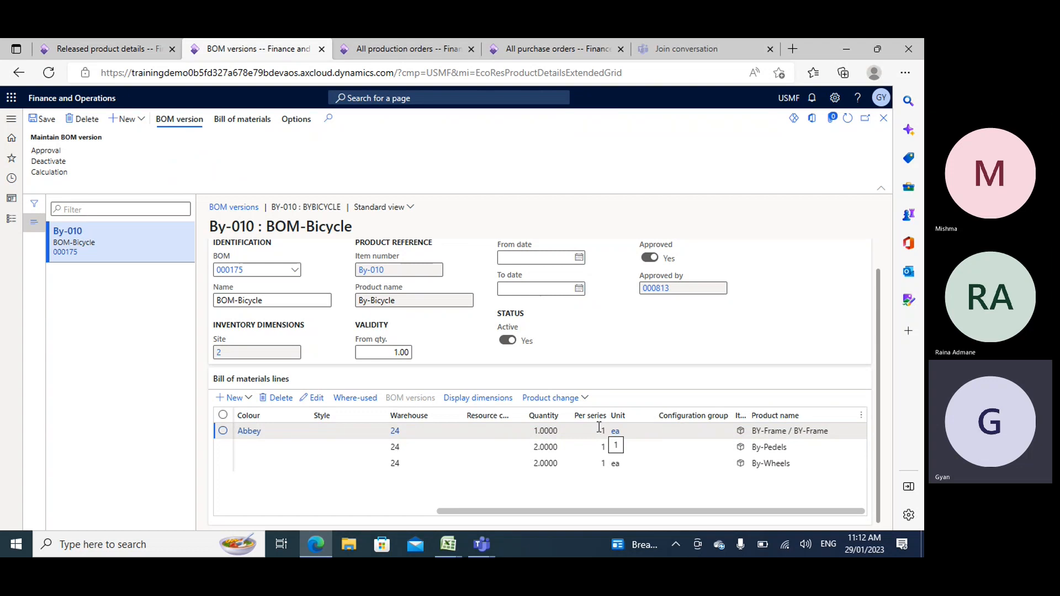
key(alt+Tab)
click(339, 321)
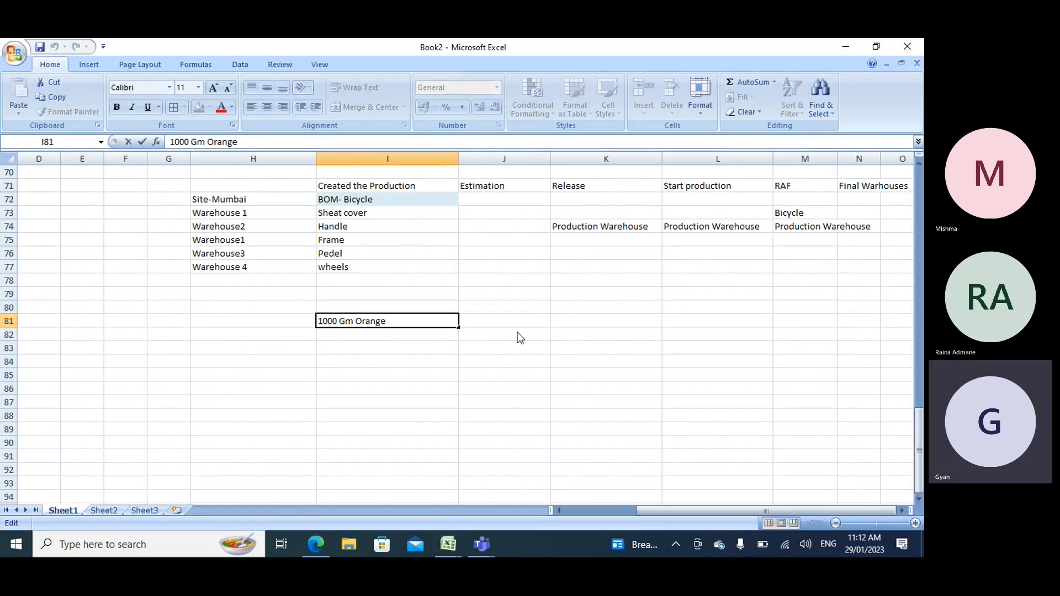
key(Escape)
click(320, 542)
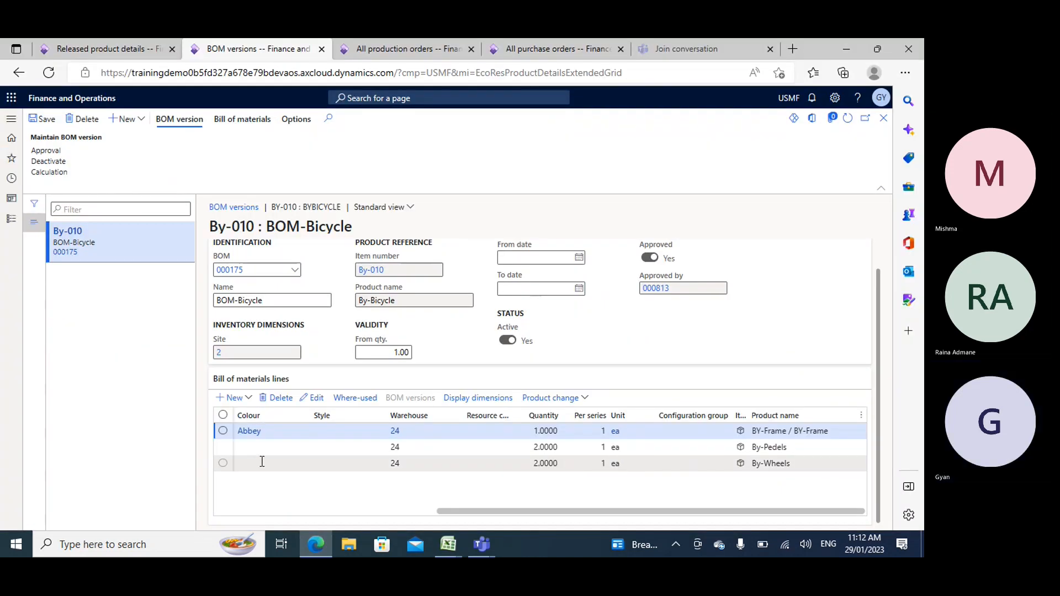
key(alt+Tab)
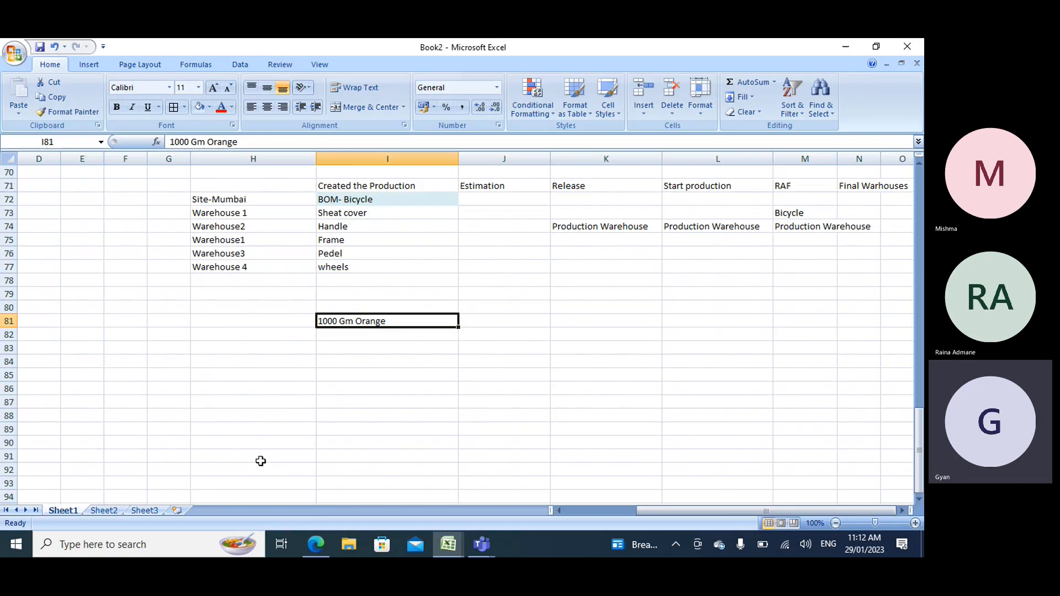
key(alt+Tab)
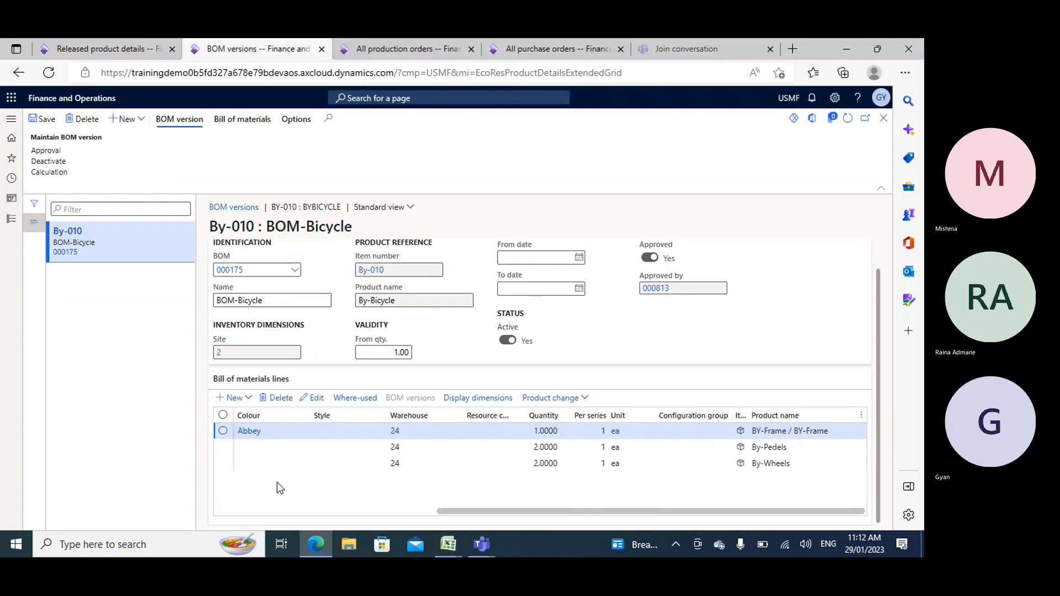
mouse_move(612, 431)
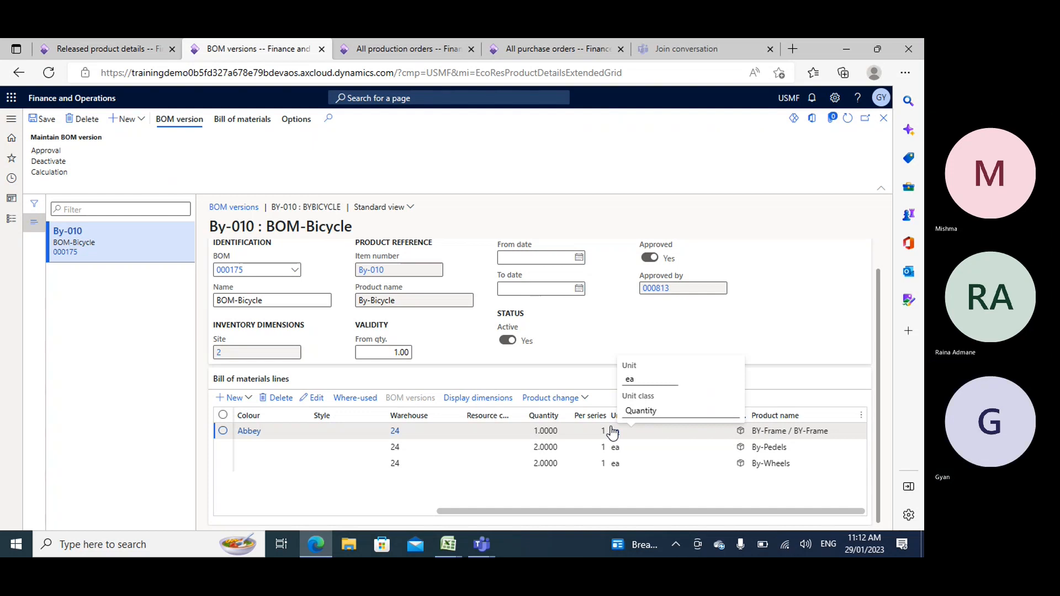
key(alt+Tab)
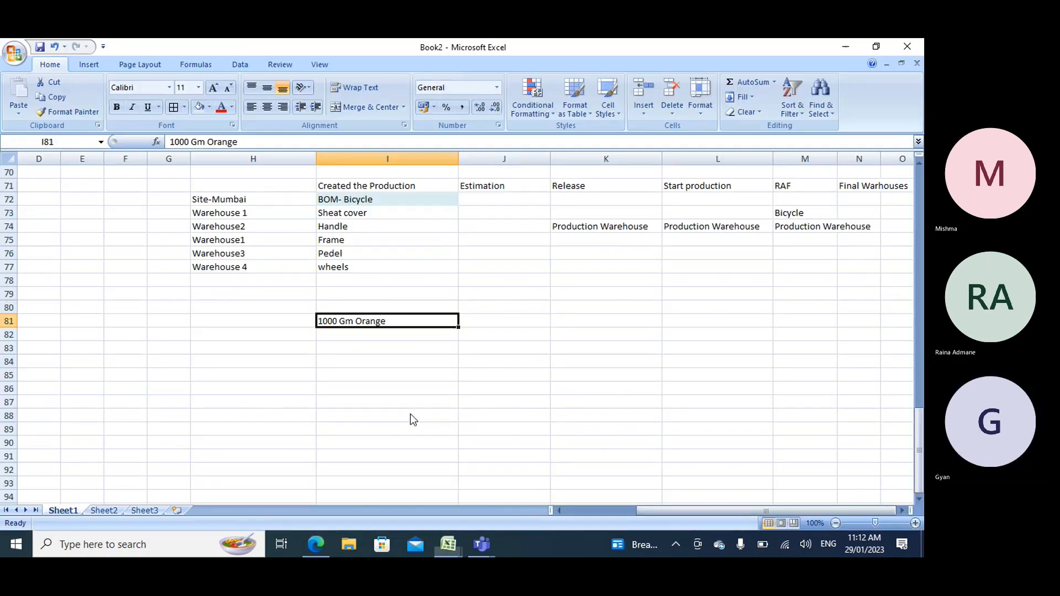
Replace the orange text in I81 with "3 Lt" and enter "1000 Orange" in J81.
double_click(400, 319)
drag(400, 320, 296, 324)
key(BackSpace)
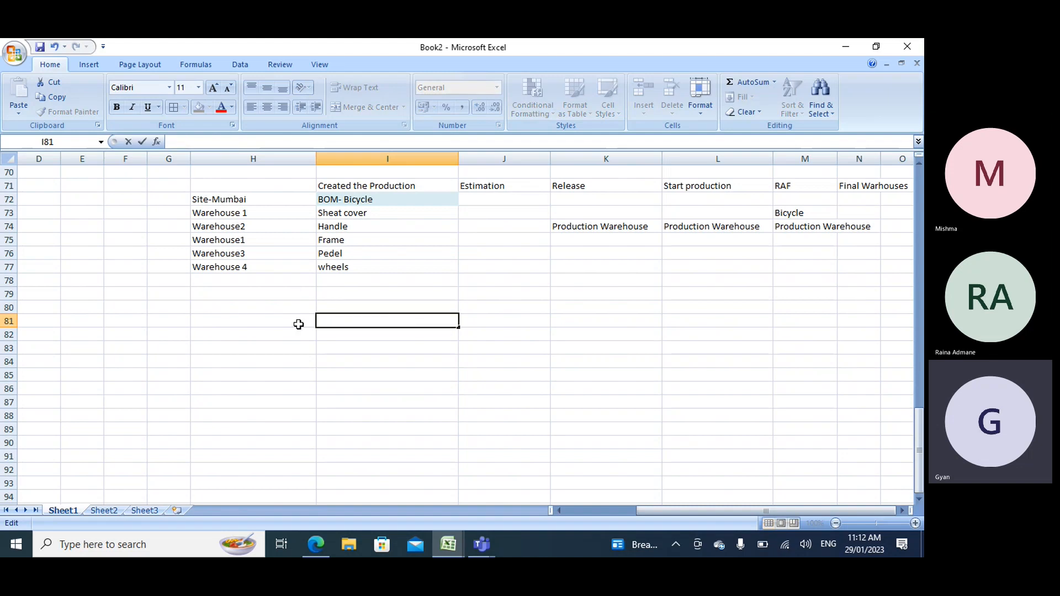
text(3 Lt)
key(Tab)
text(1)
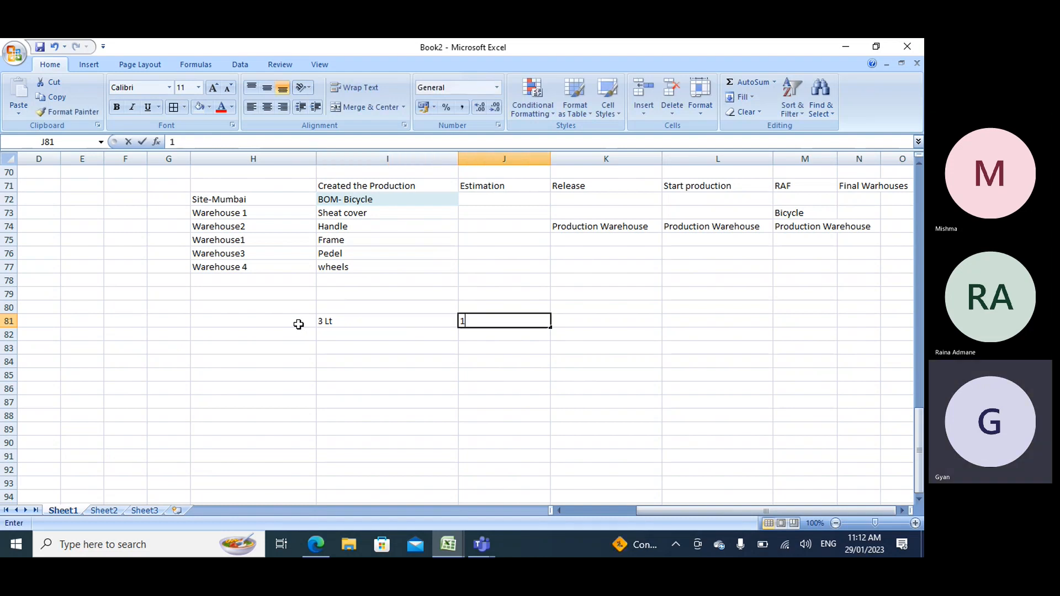
text(000 Oranged)
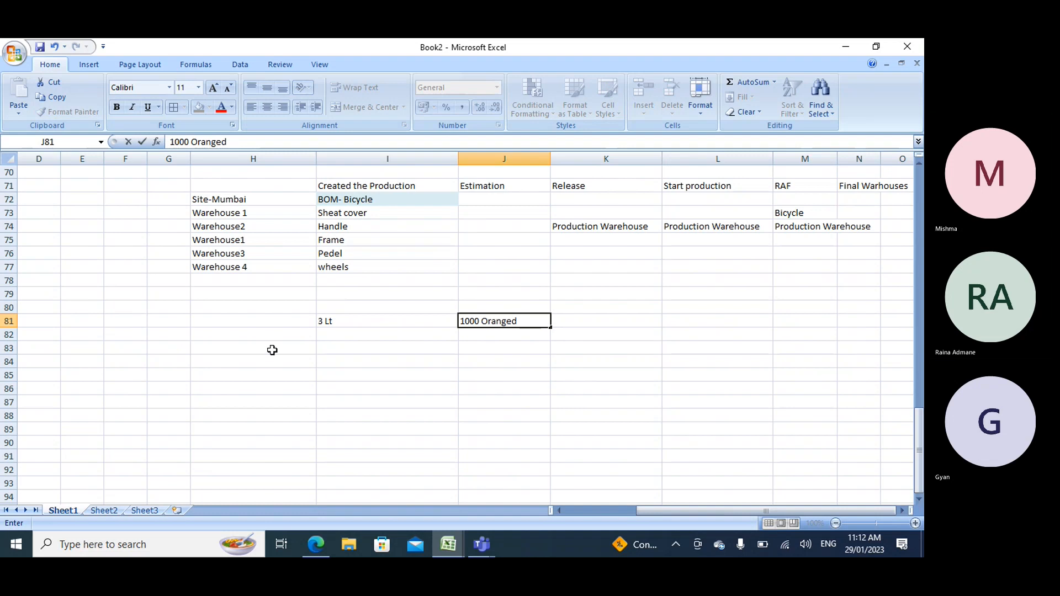
key(BackSpace)
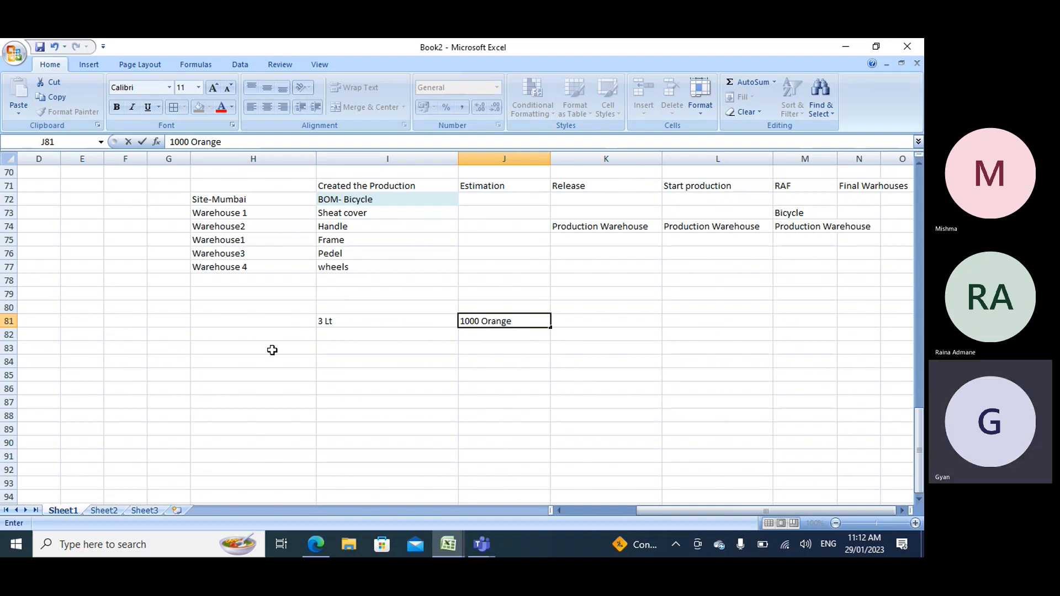
key(Return)
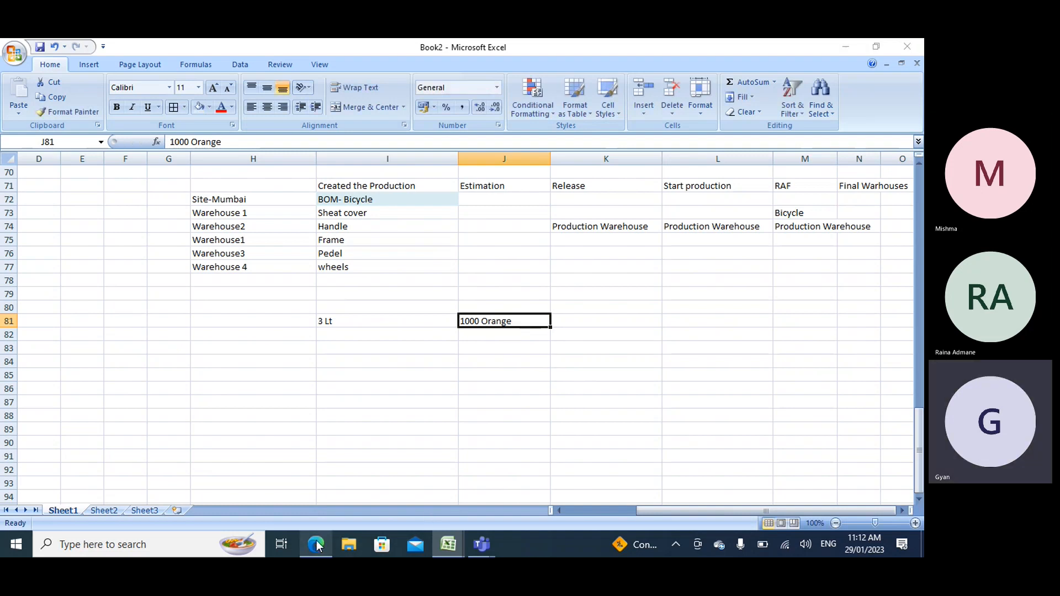
Switch to Finance and Operations and examine the quantity, per series and unit values of the BOM-Bicycle frame and pedal lines.
click(316, 544)
click(614, 435)
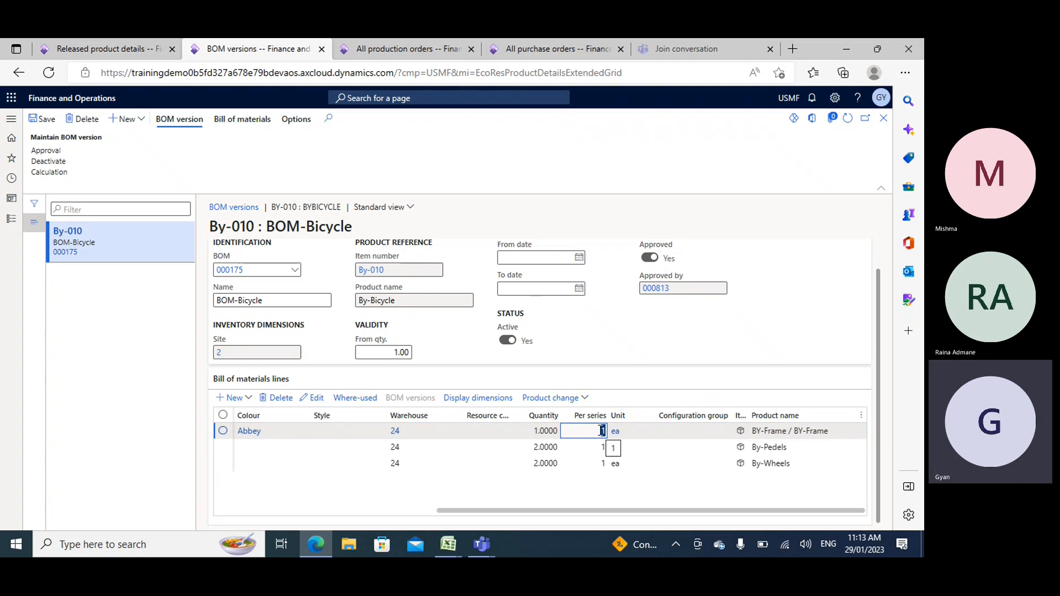
click(625, 436)
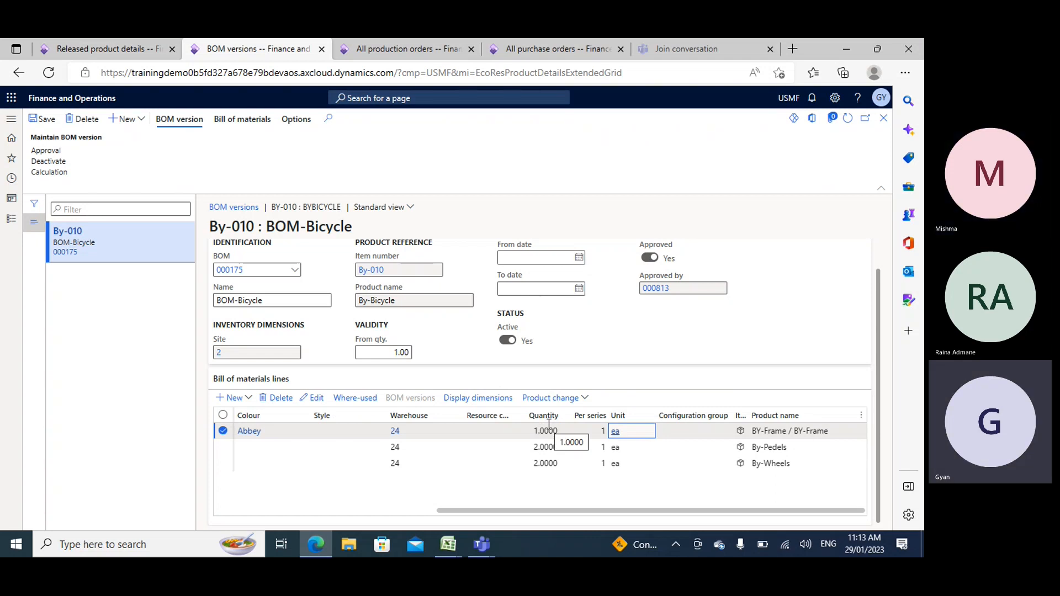
click(548, 431)
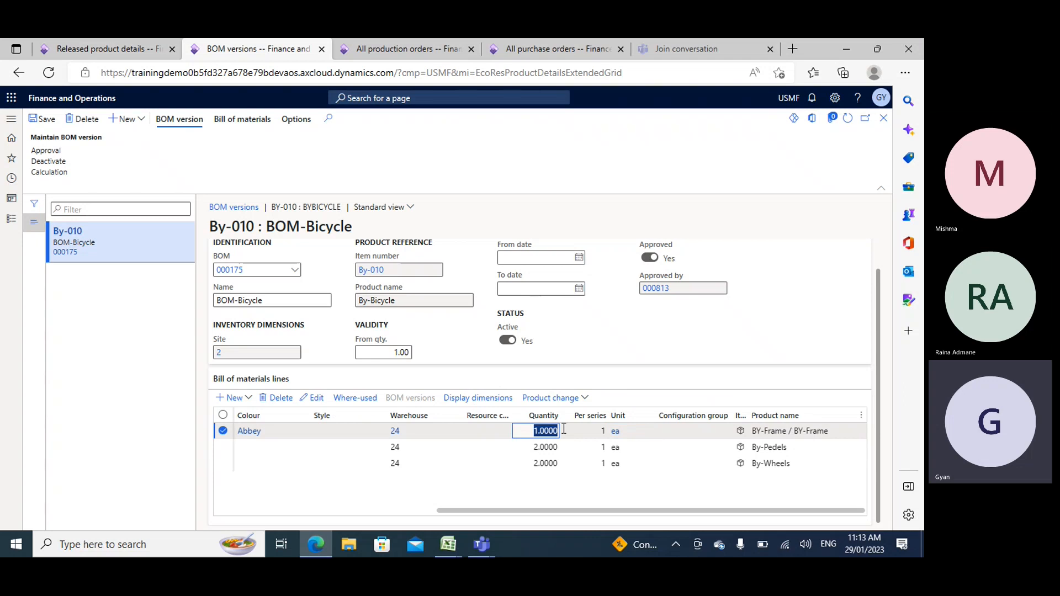
drag(564, 429, 564, 429)
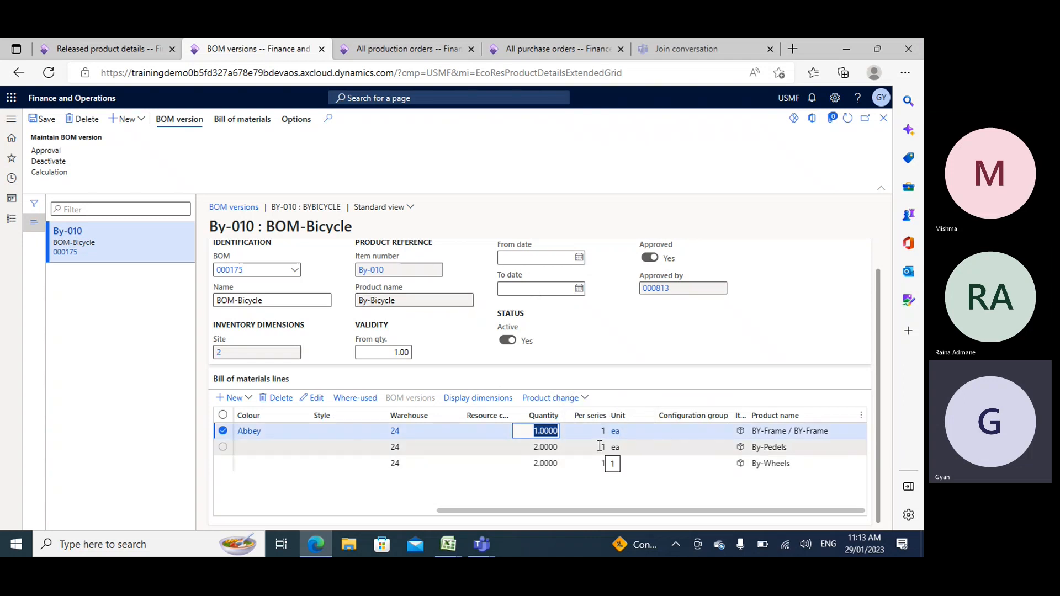
drag(601, 449, 618, 449)
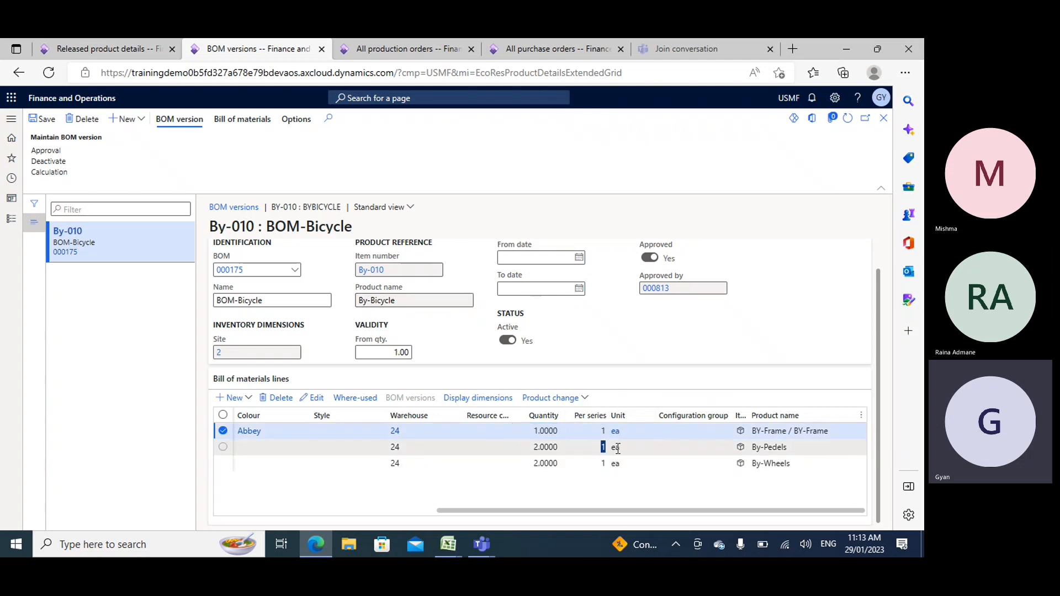
mouse_move(617, 449)
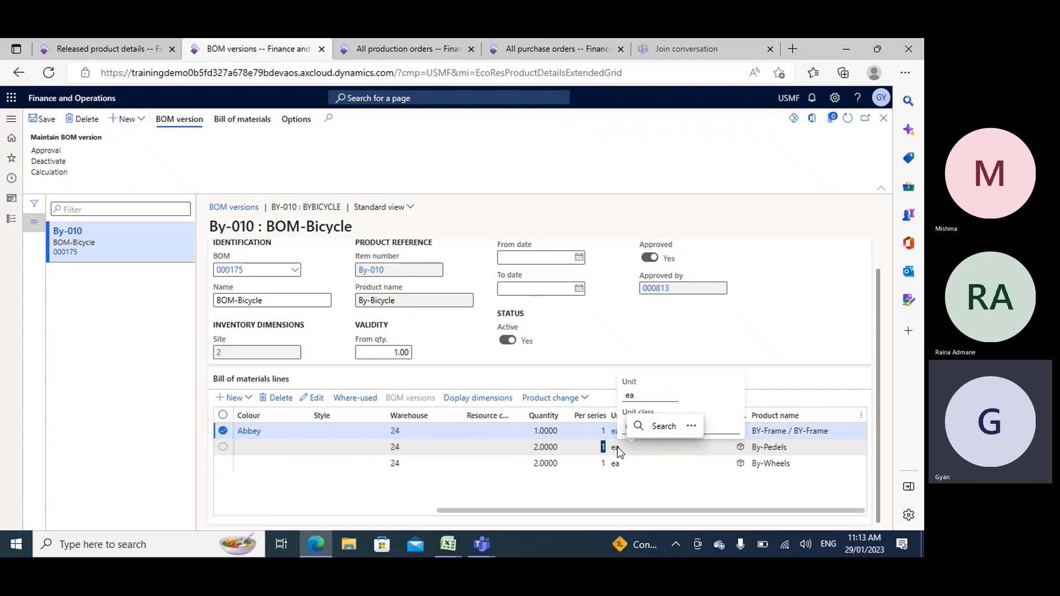
click(539, 449)
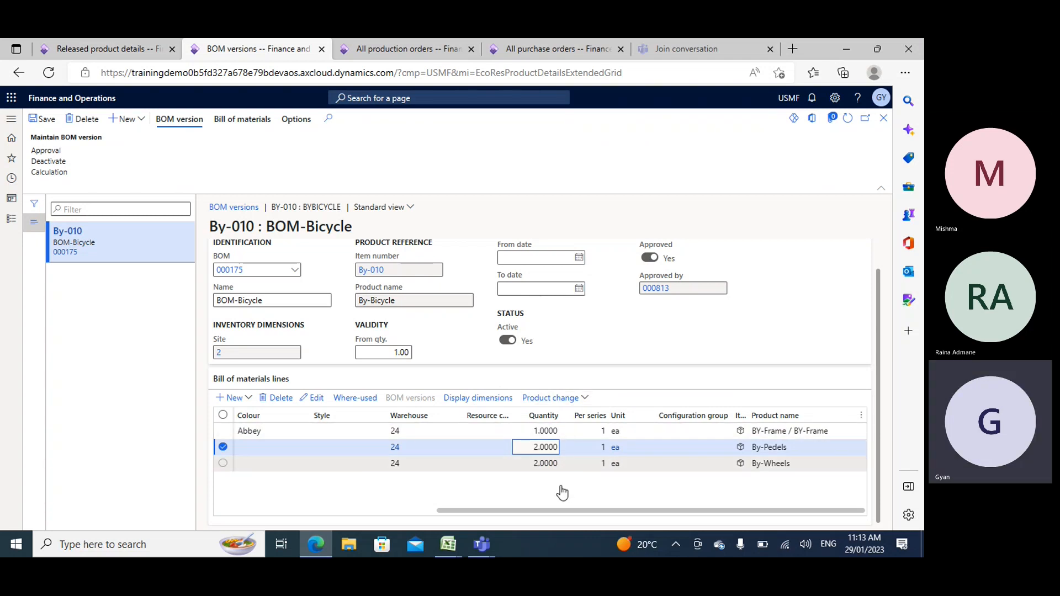
click(606, 431)
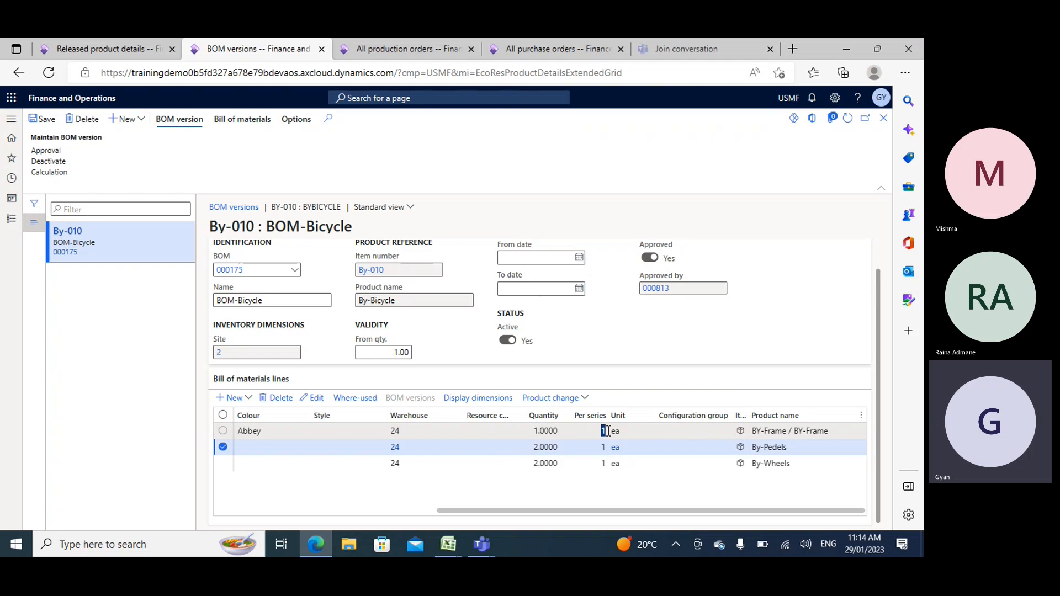
double_click(608, 431)
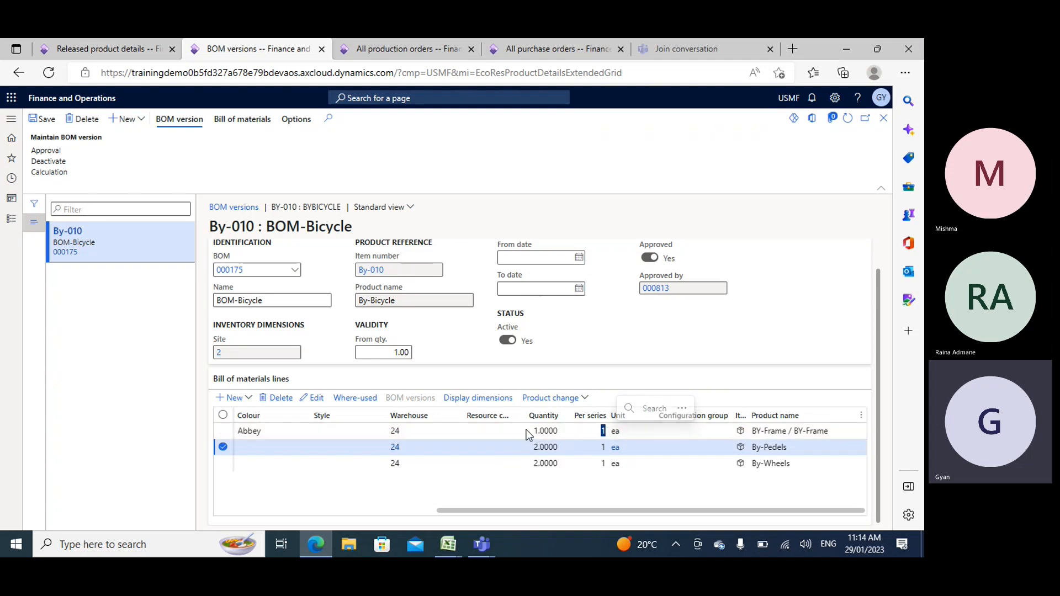
double_click(603, 447)
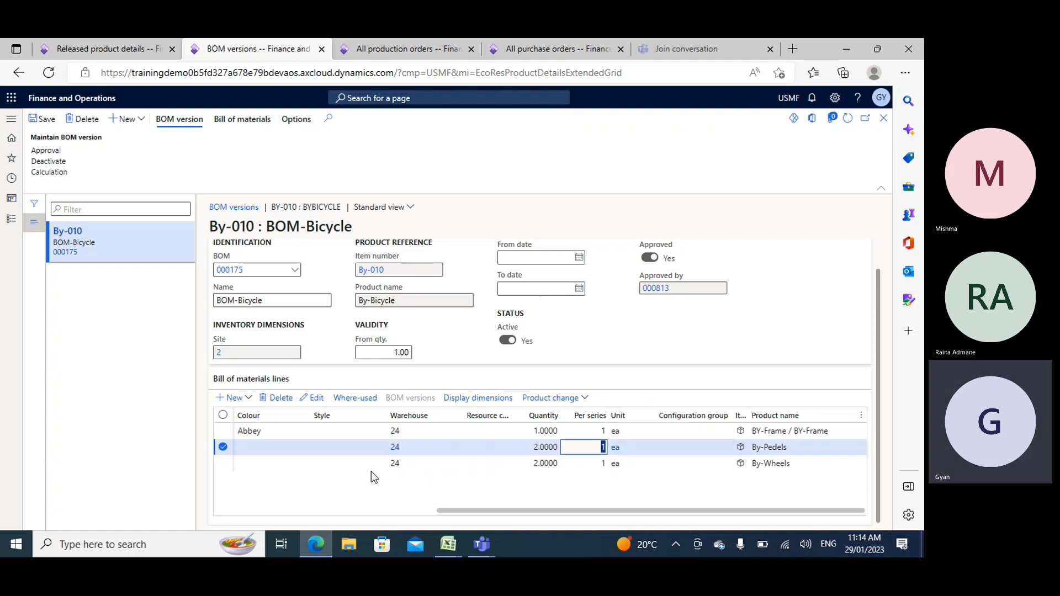
Switch to Book2 in Excel and enter the heading "BOM-Spects" in I84, below the orange example.
click(448, 545)
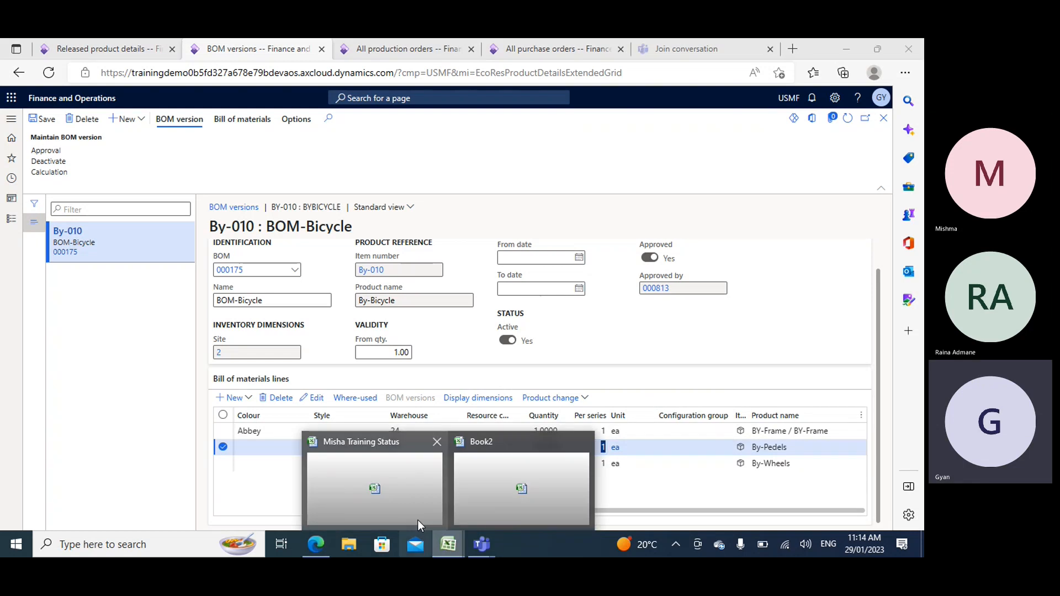
mouse_move(478, 545)
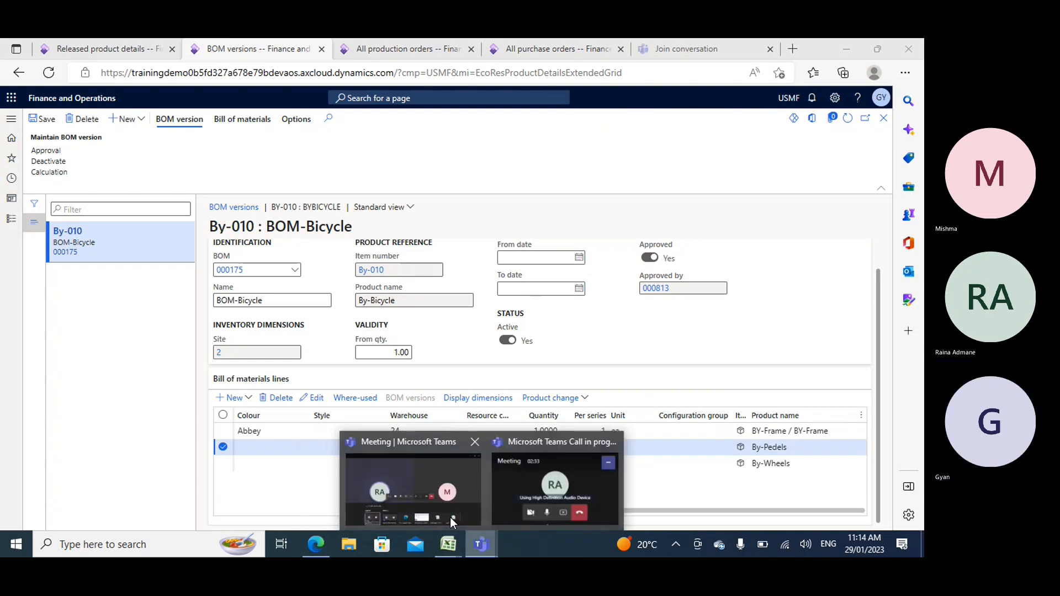
click(467, 479)
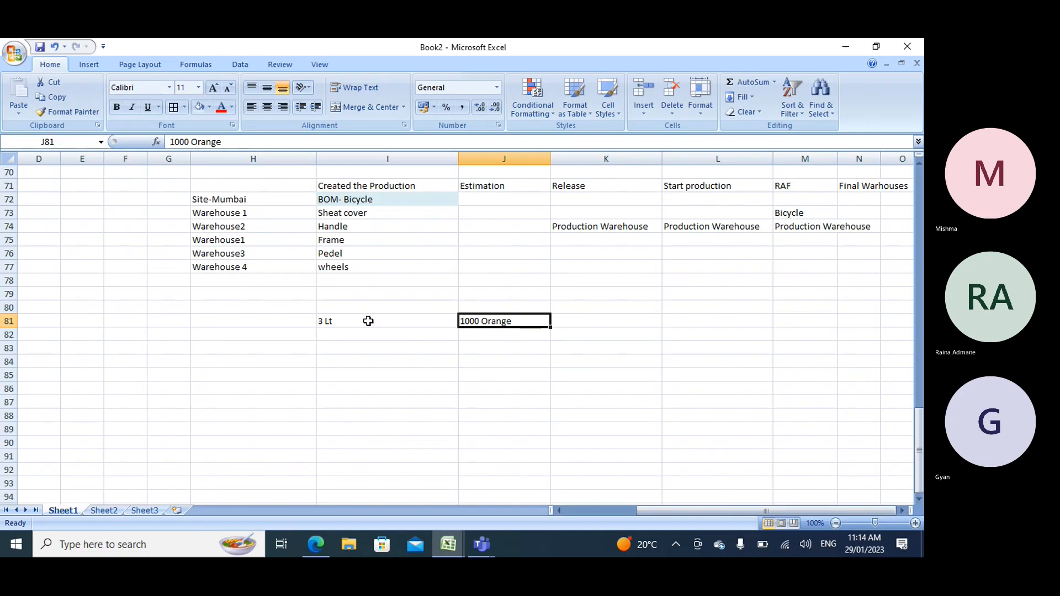
click(369, 364)
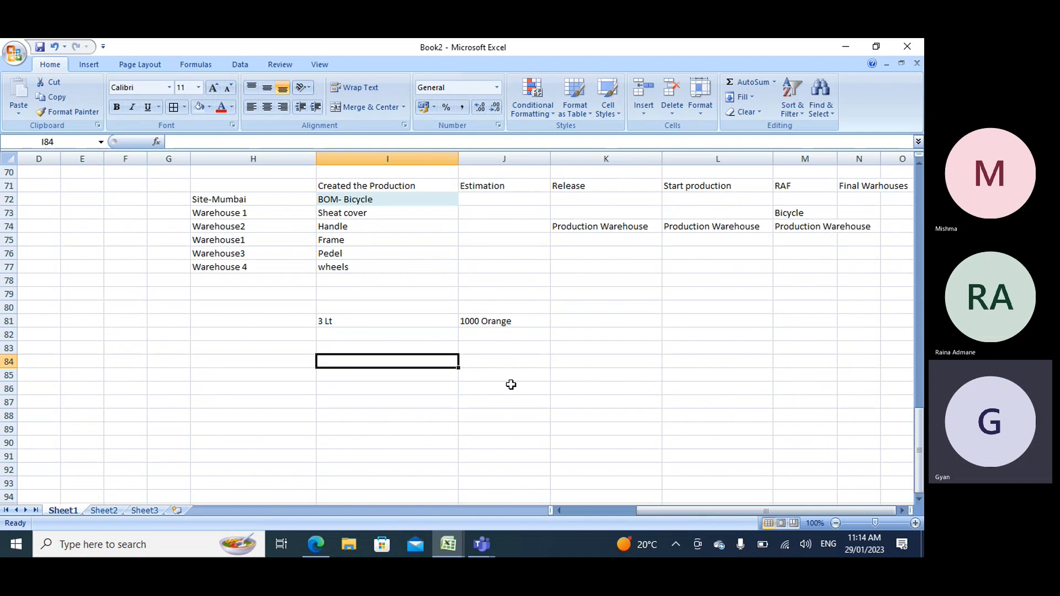
text(BOM)
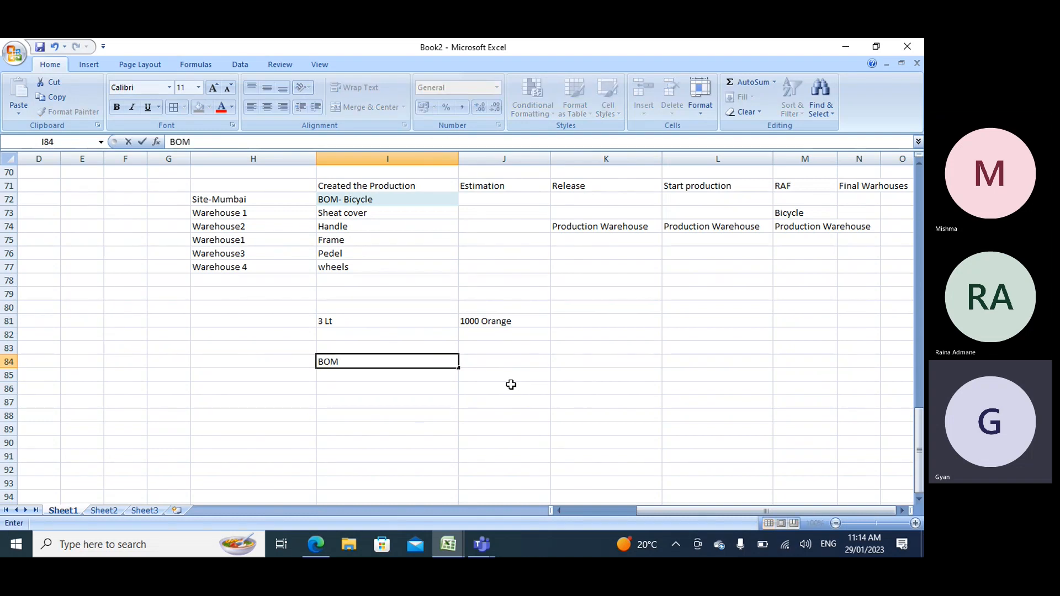
text(-)
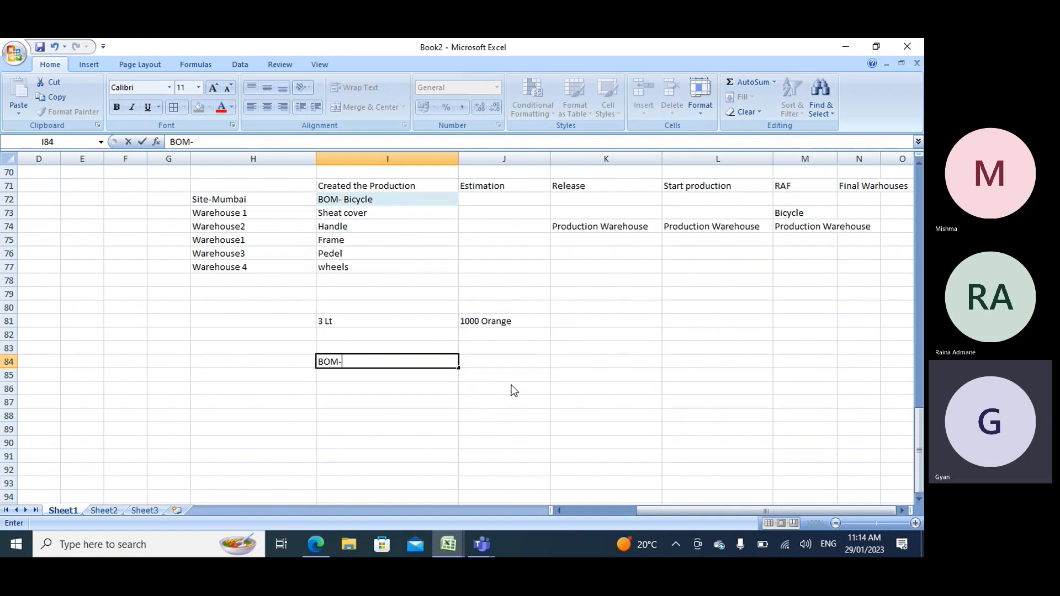
text(Spects)
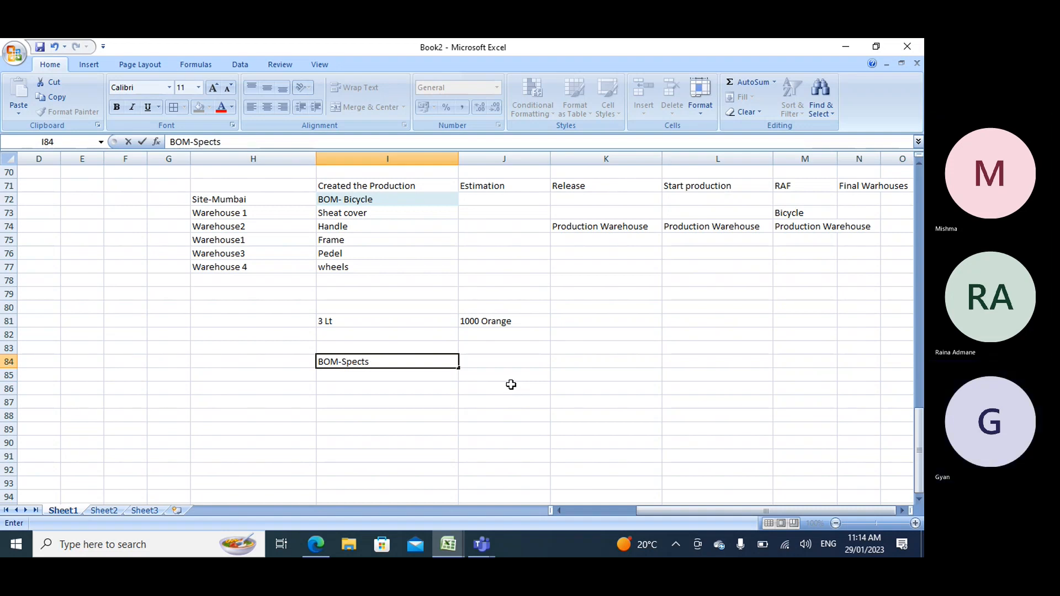
key(Return)
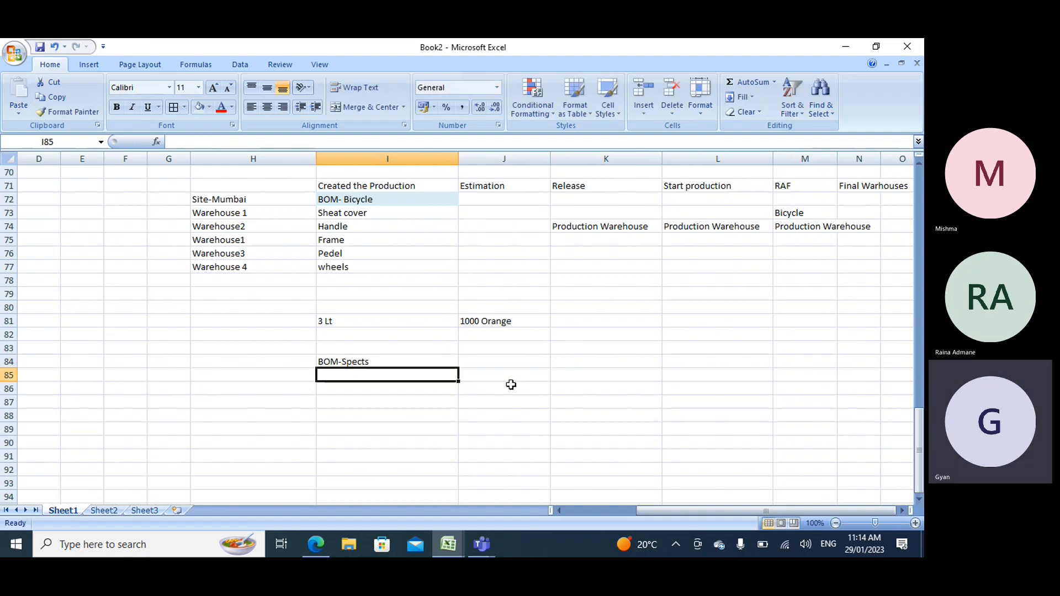
List the components "Frame", "Galsses" and "Screws" in I85 to I87, under the BOM-Spects heading.
text(Farm)
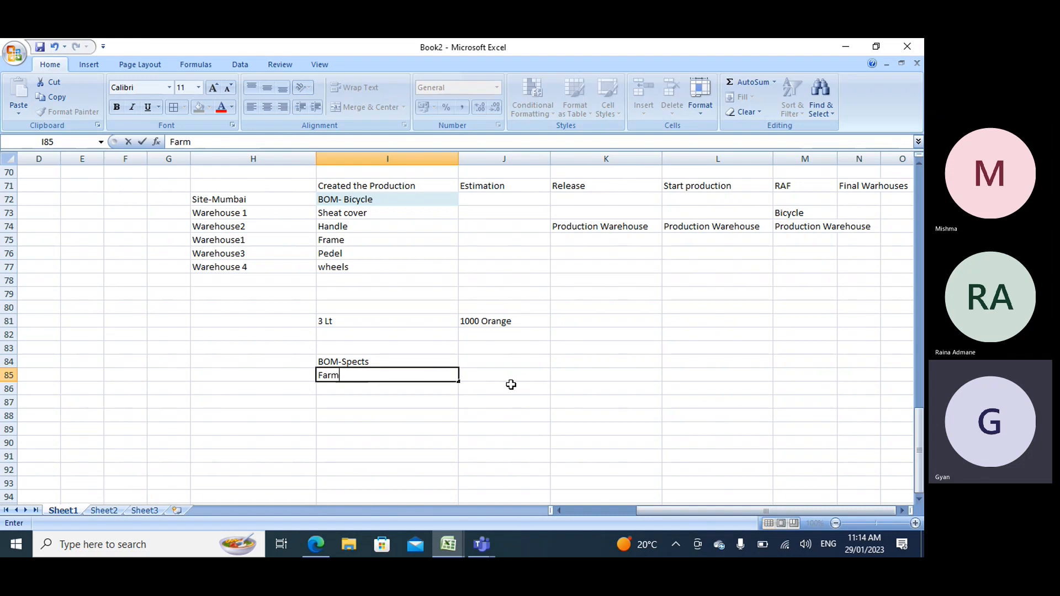
text(e)
key(Return)
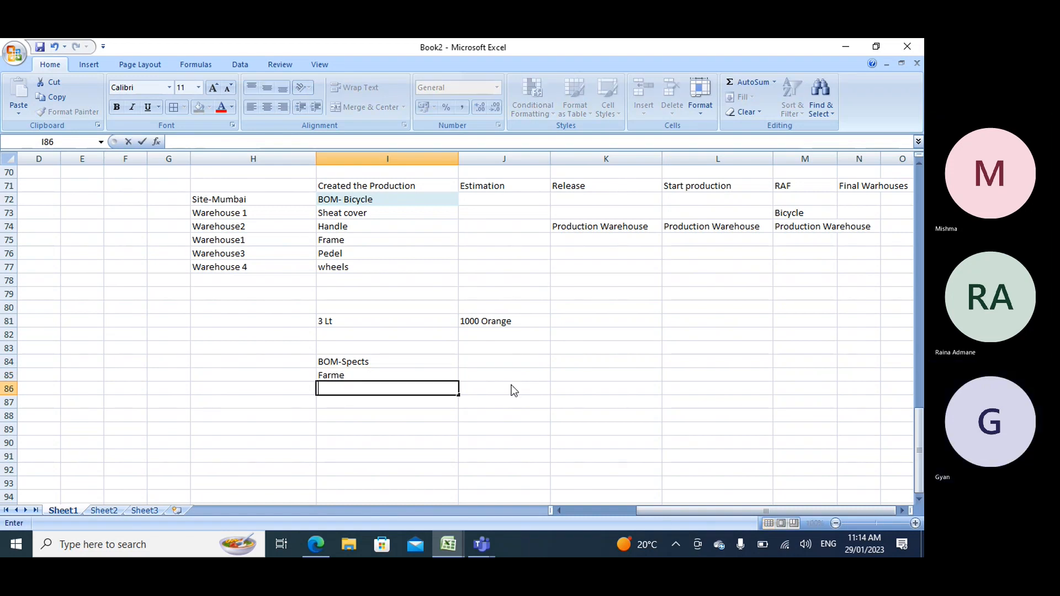
key(Up)
text(Frame)
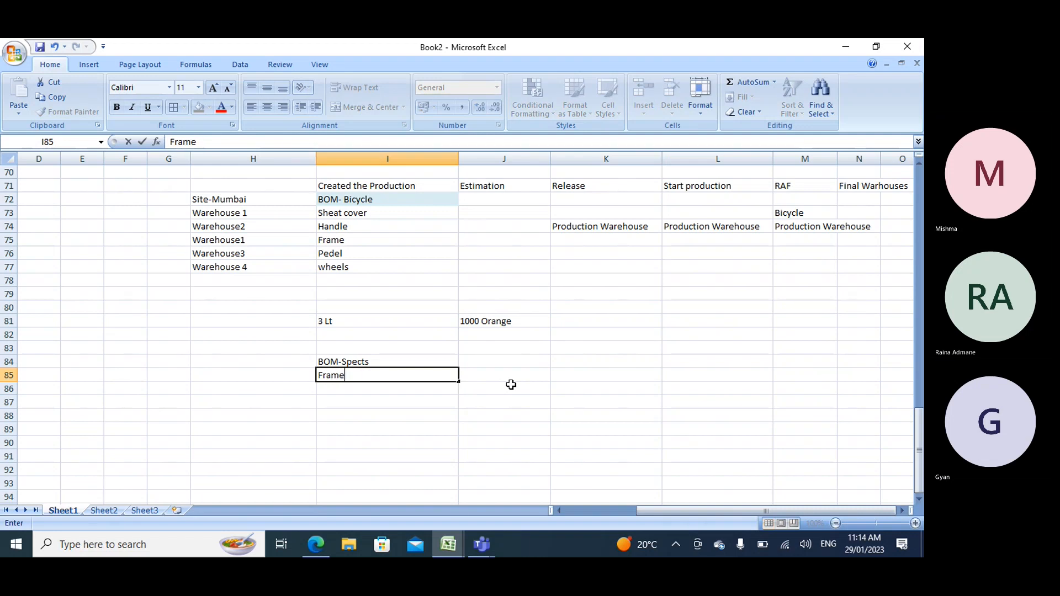
key(Return)
text(Galsses)
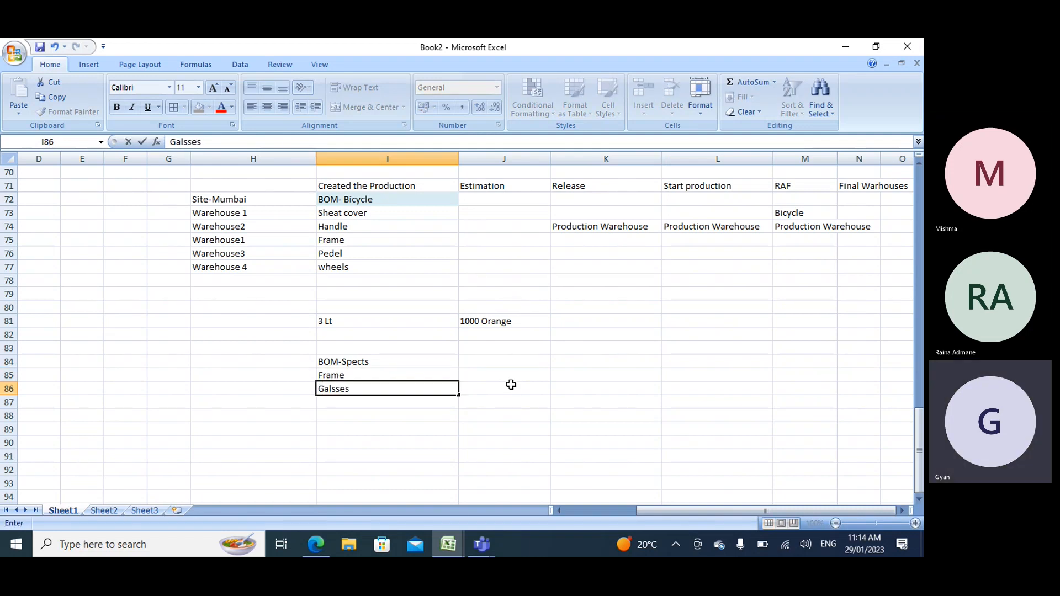
key(Return)
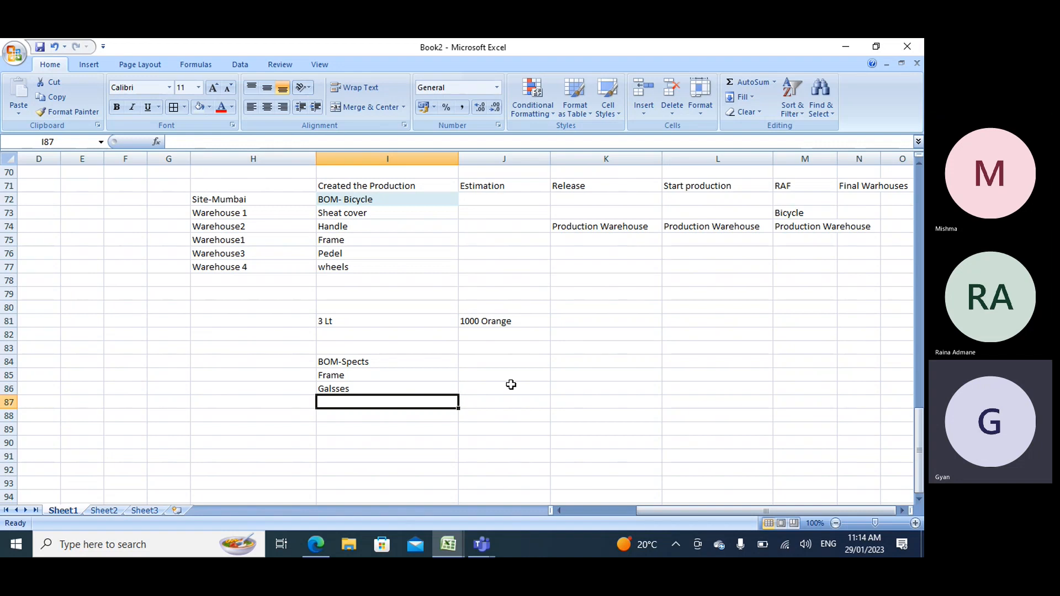
text(S)
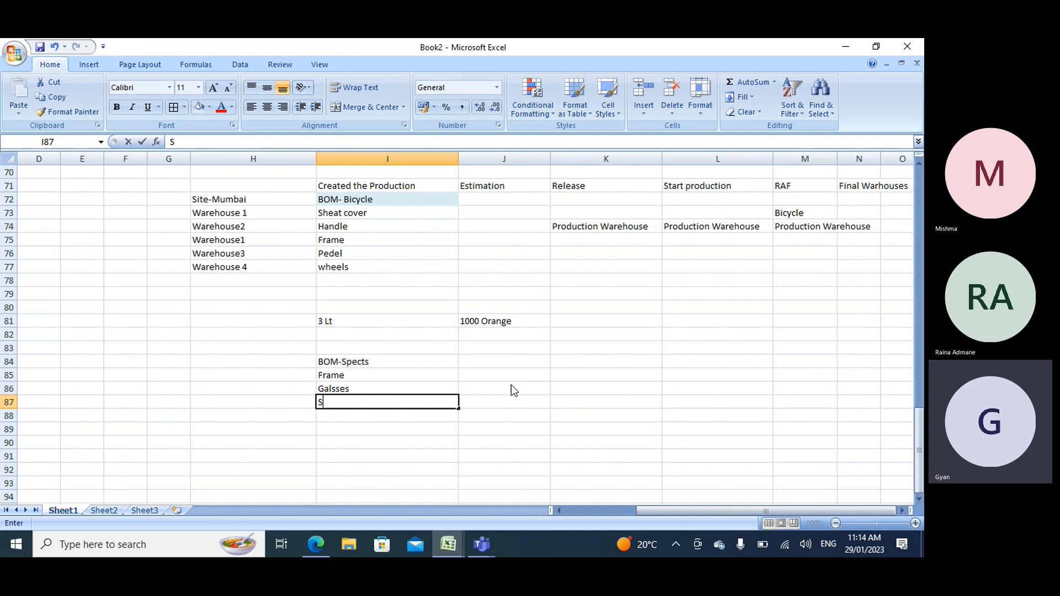
text(crews)
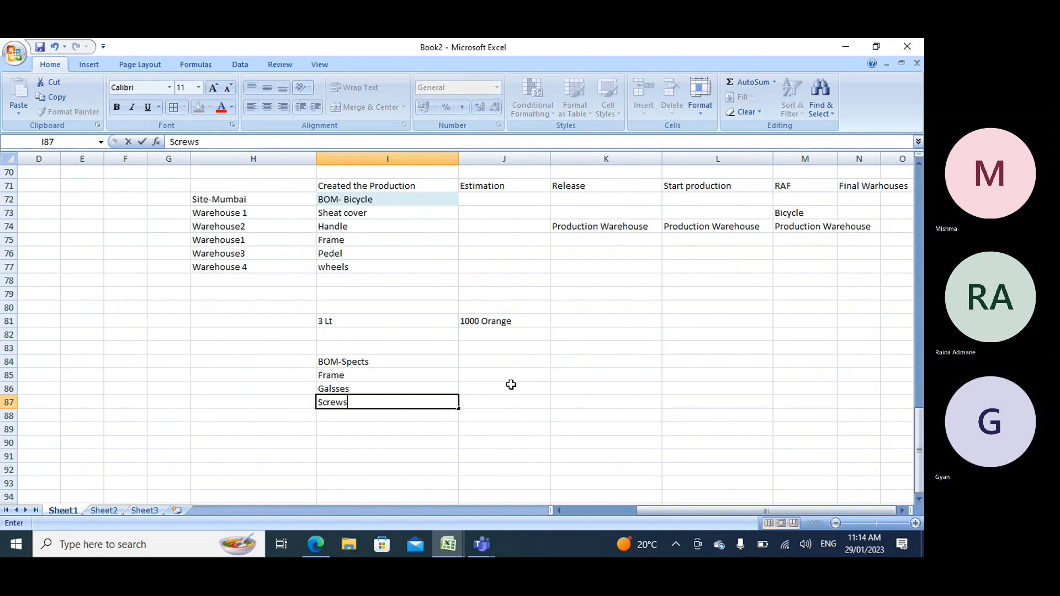
click(349, 362)
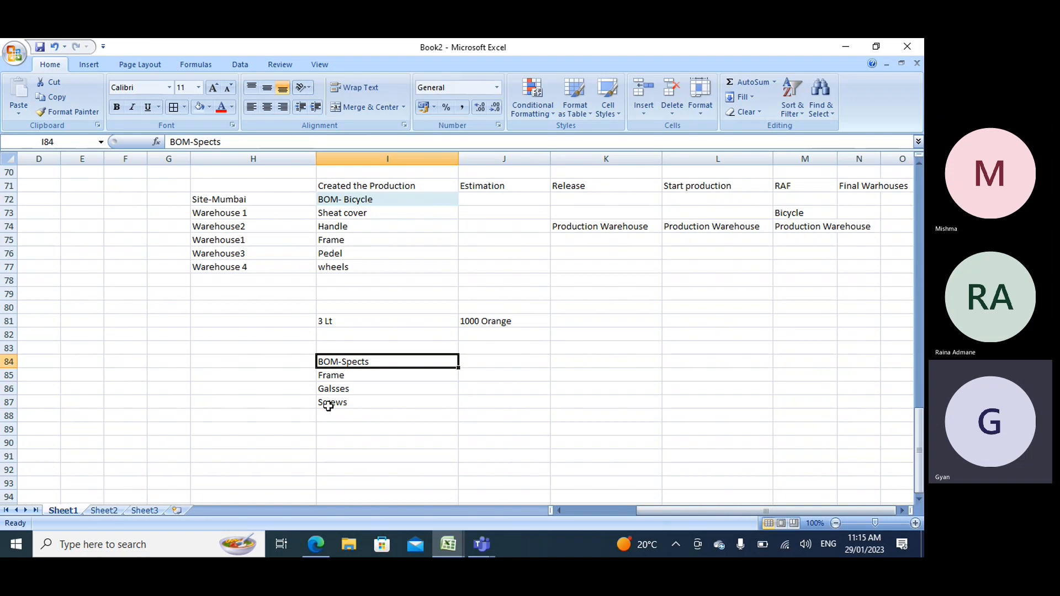
Enter the heading "Formula" in K84 and the example "Mixed Fruit juice" in K85, beside the BOM-Spects list.
click(577, 362)
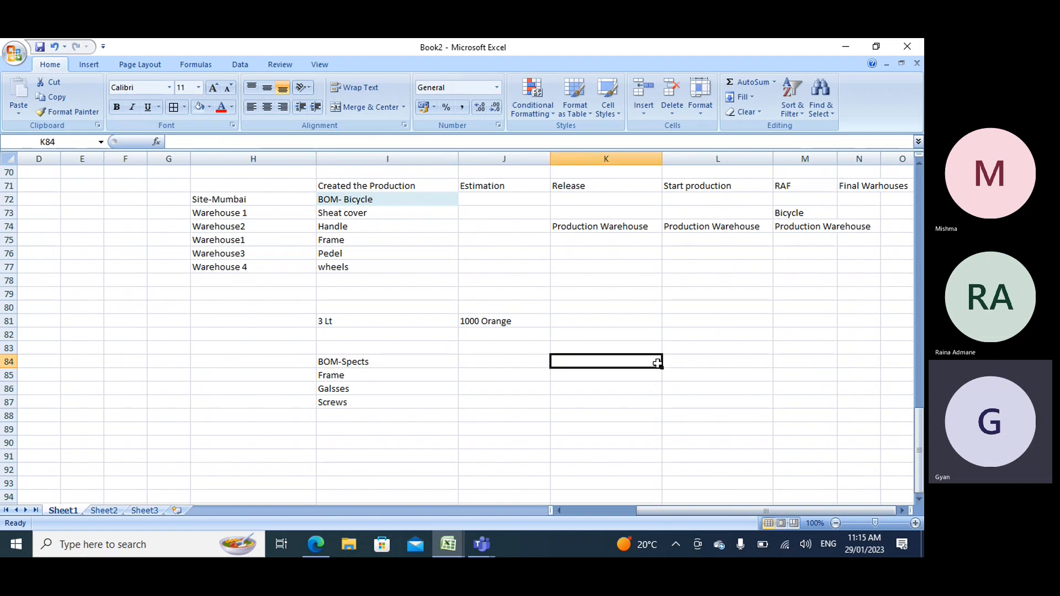
text(Formula)
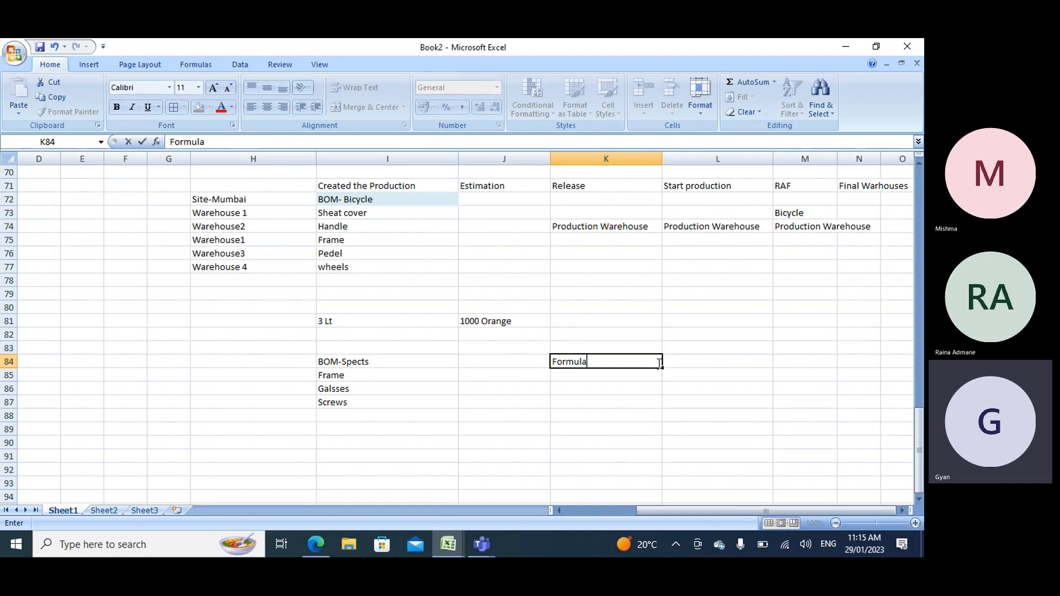
key(Return)
text(Mi)
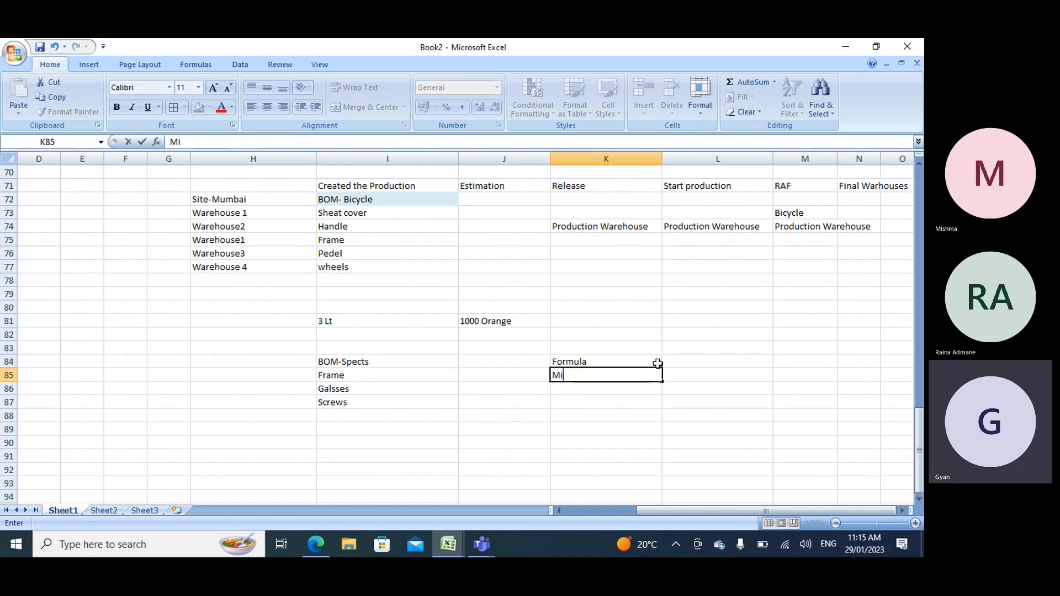
text(xed Fruit)
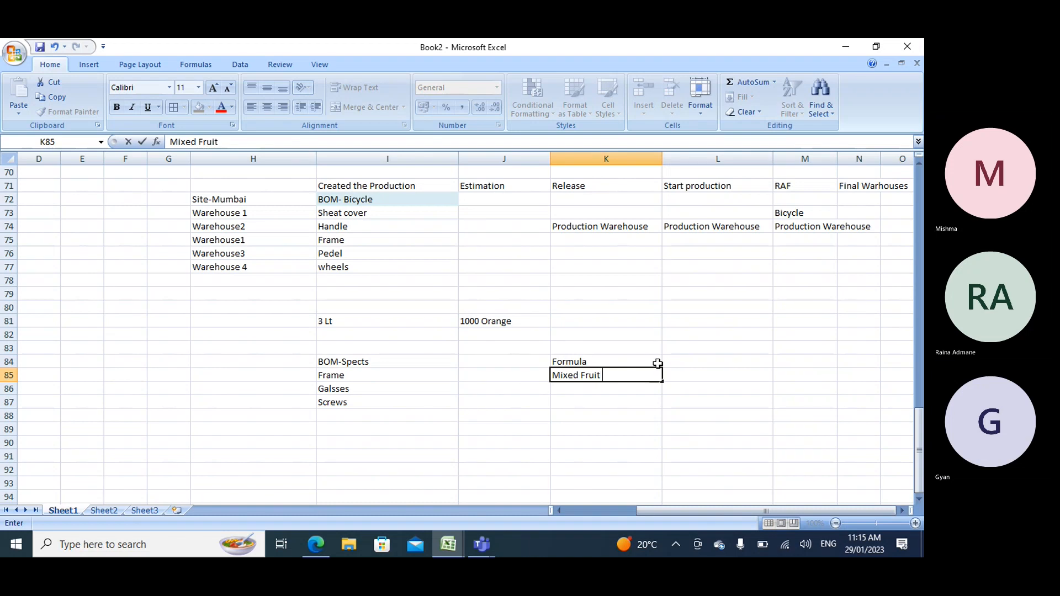
text( juice)
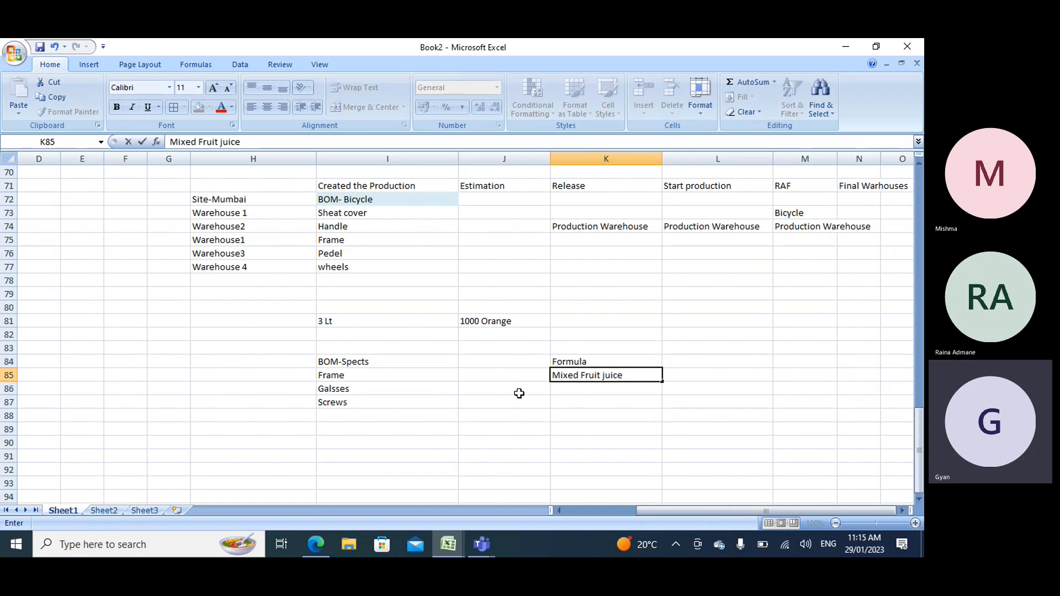
click(328, 364)
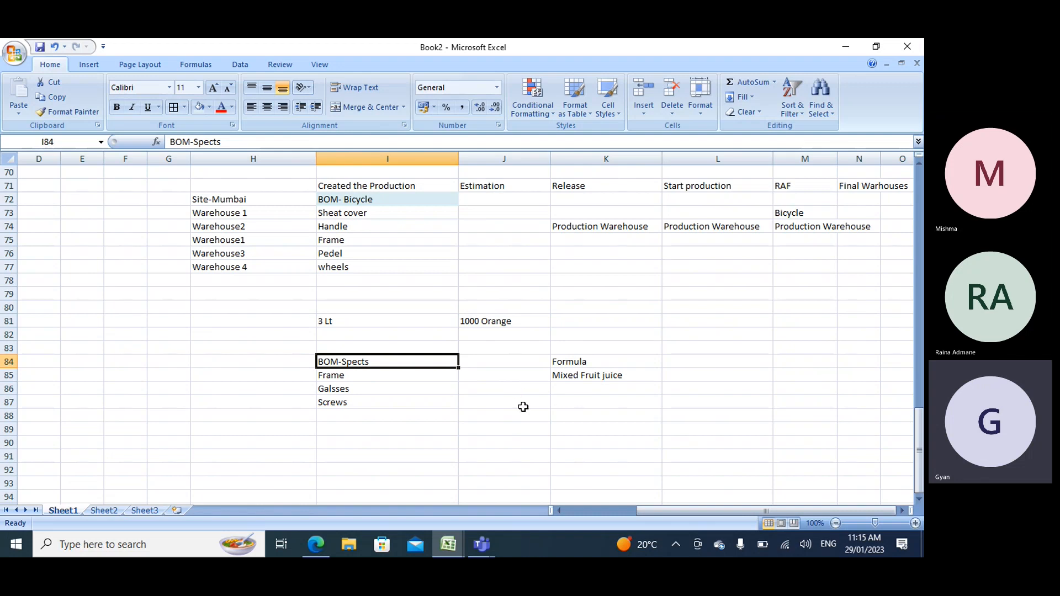
Switch to Finance and Operations and examine the production type options in the engineering details of released product By-006 By-Wheels.
click(318, 548)
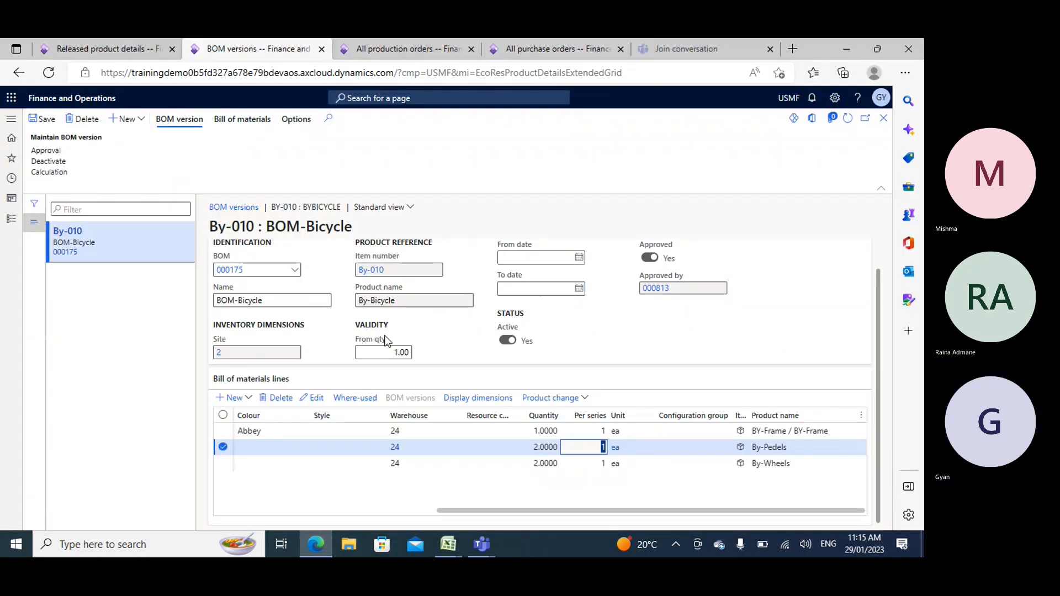
click(842, 45)
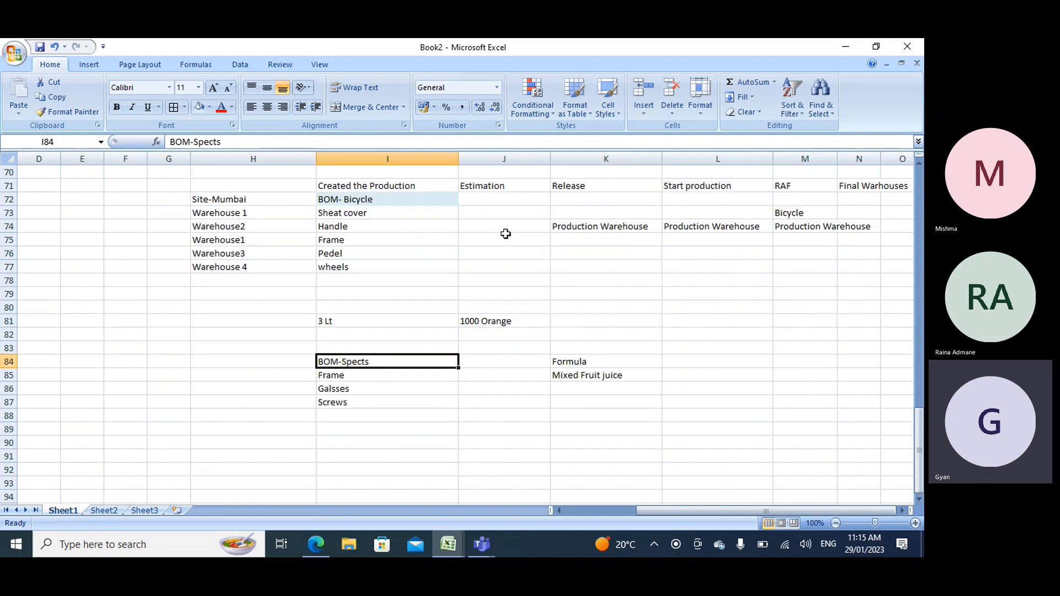
click(320, 545)
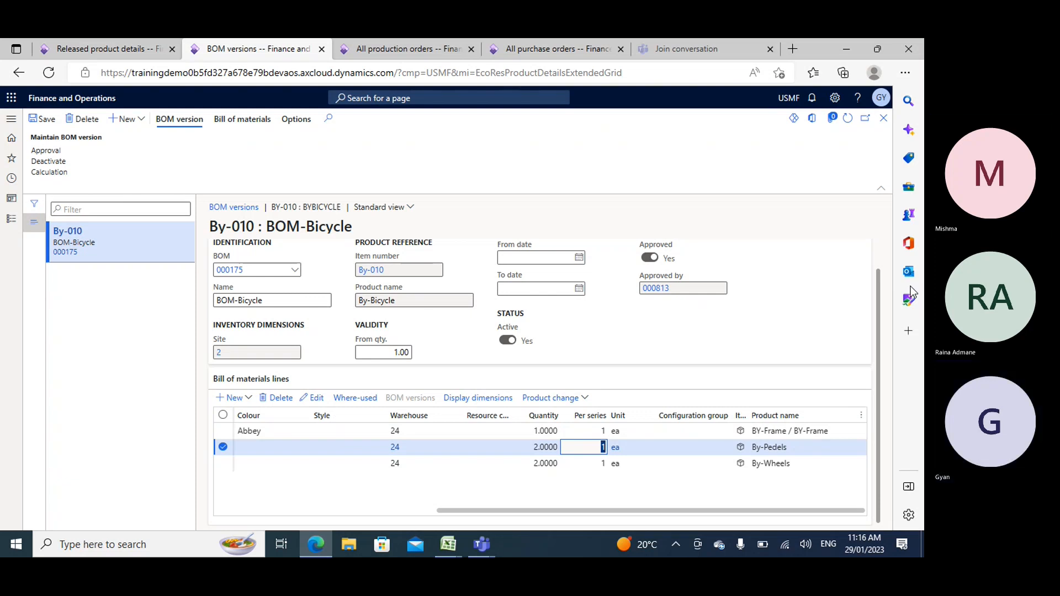
click(94, 54)
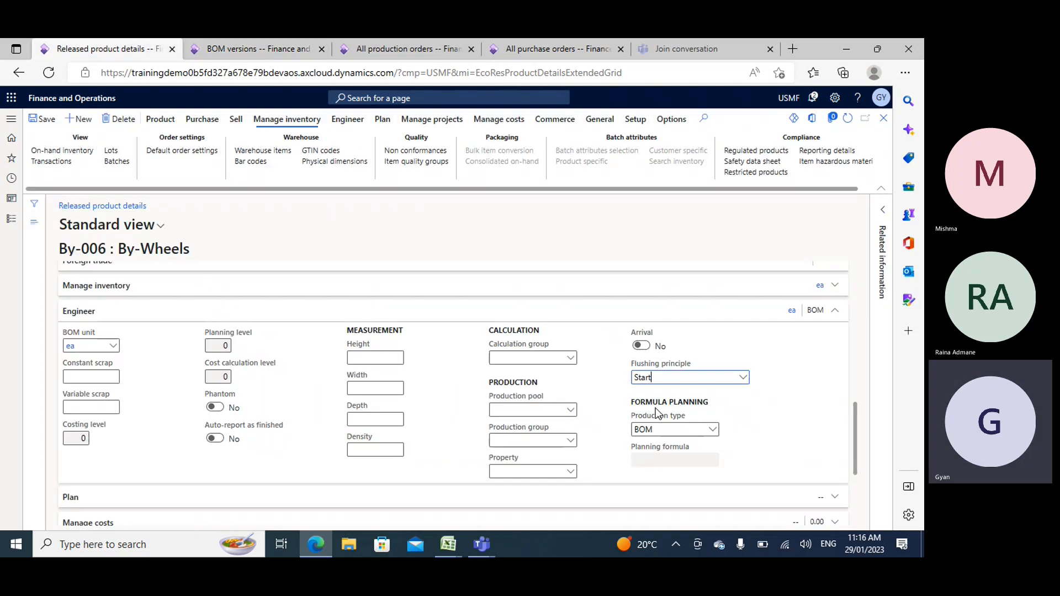
click(690, 430)
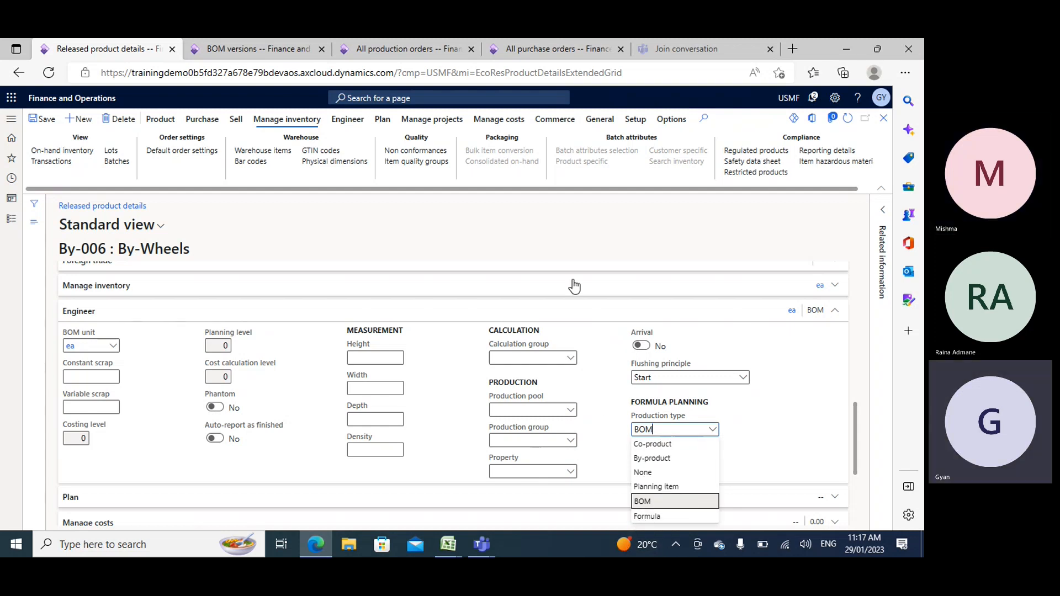
click(569, 239)
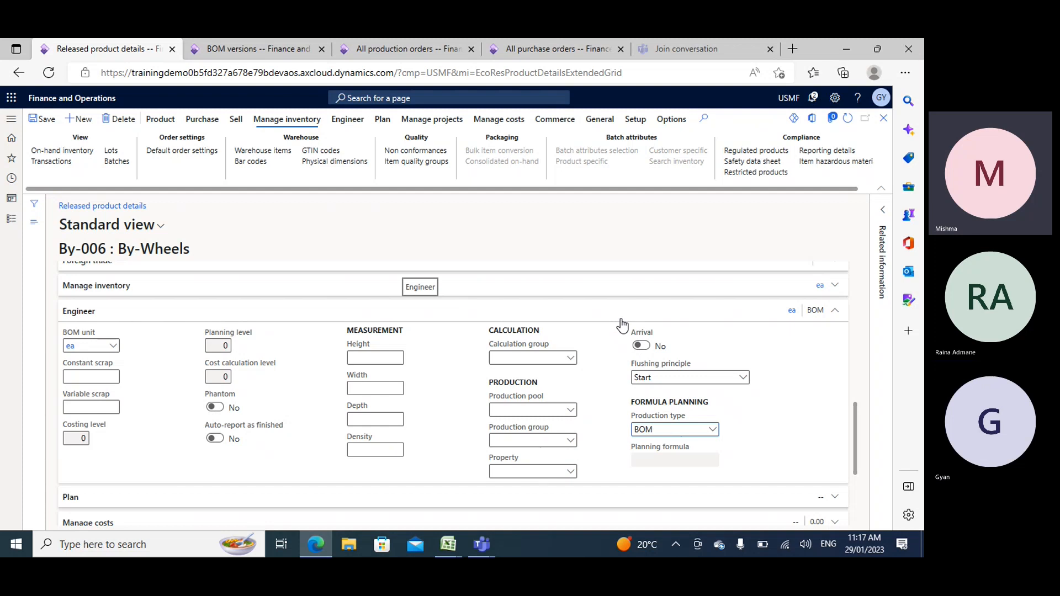
Set the production type of By-Wheels to None, save the product, and set the type back to BOM.
click(712, 430)
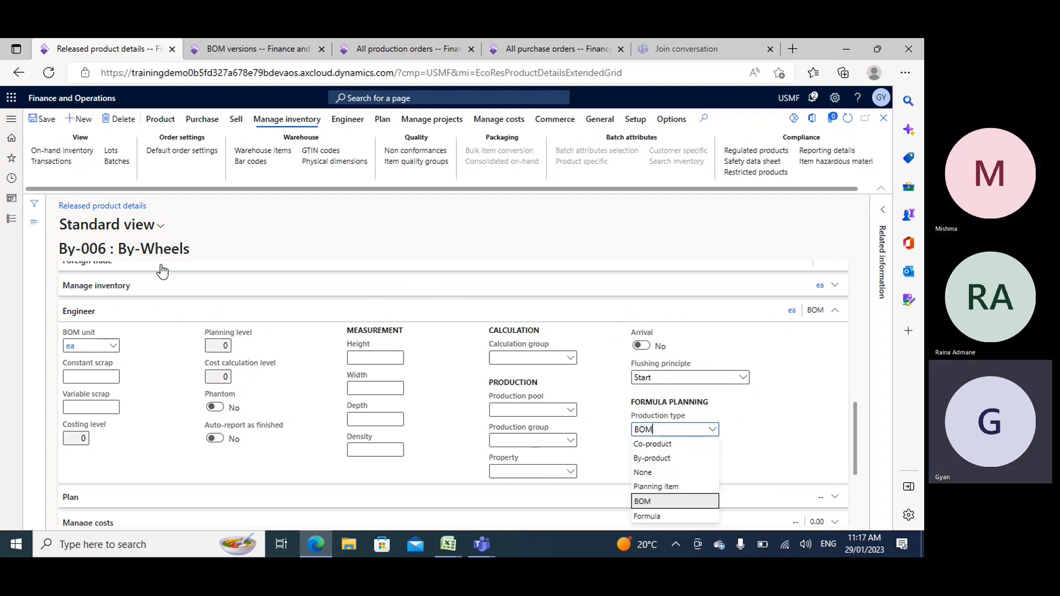
click(644, 472)
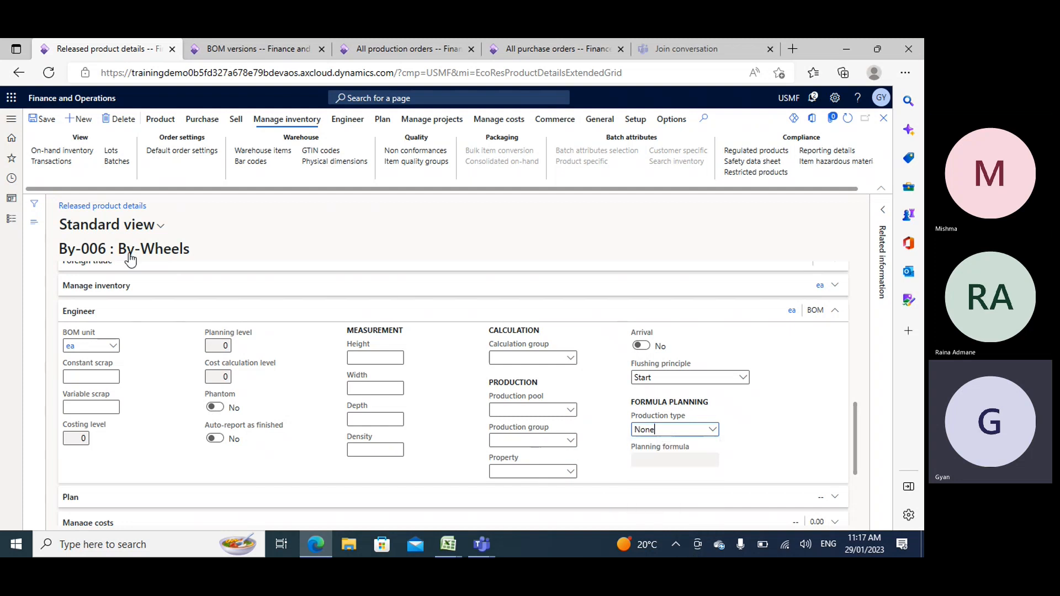
click(41, 119)
click(712, 430)
click(641, 503)
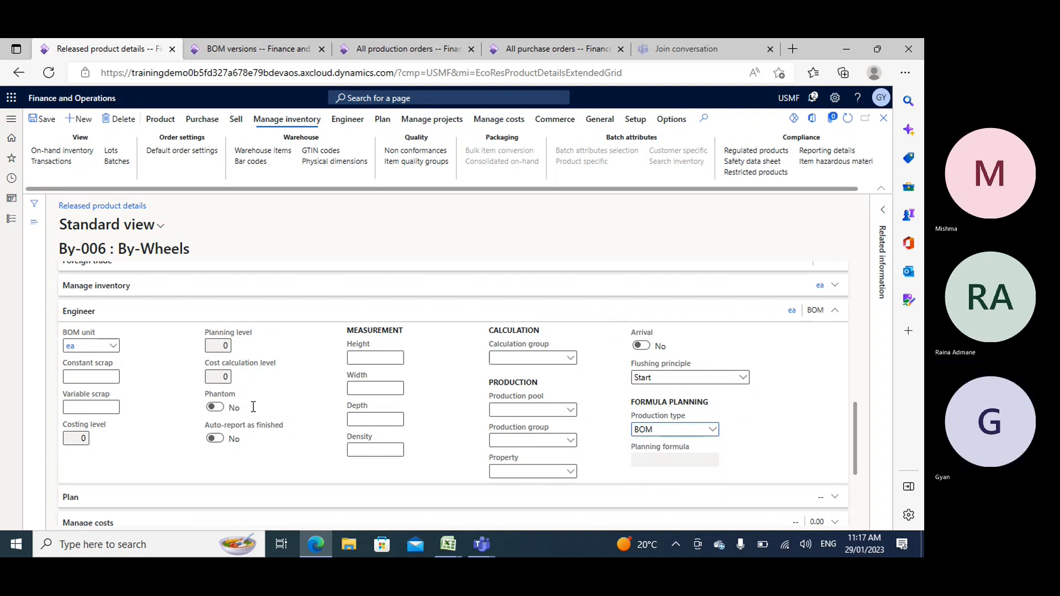
Switch to Book2 in Excel and change the wheels component in I77 to "wheels-BOM".
mouse_move(458, 532)
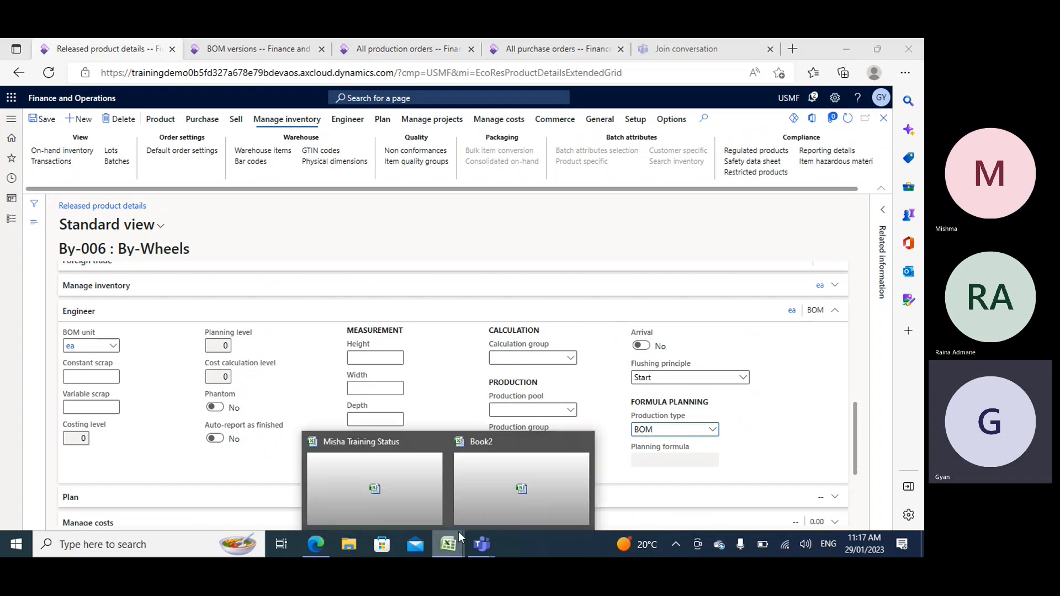
click(488, 481)
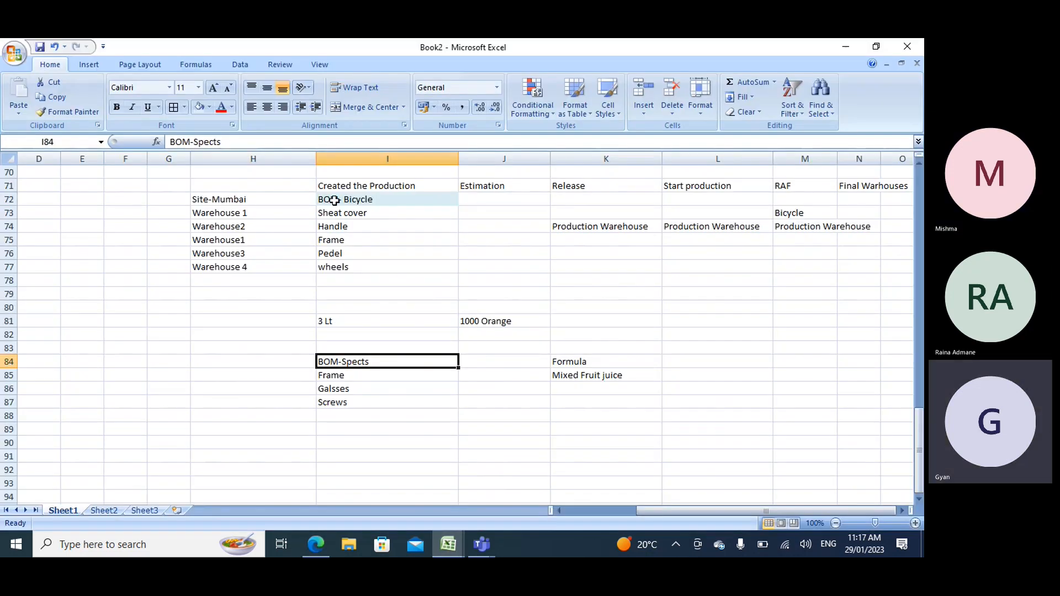
click(374, 202)
drag(339, 216, 340, 265)
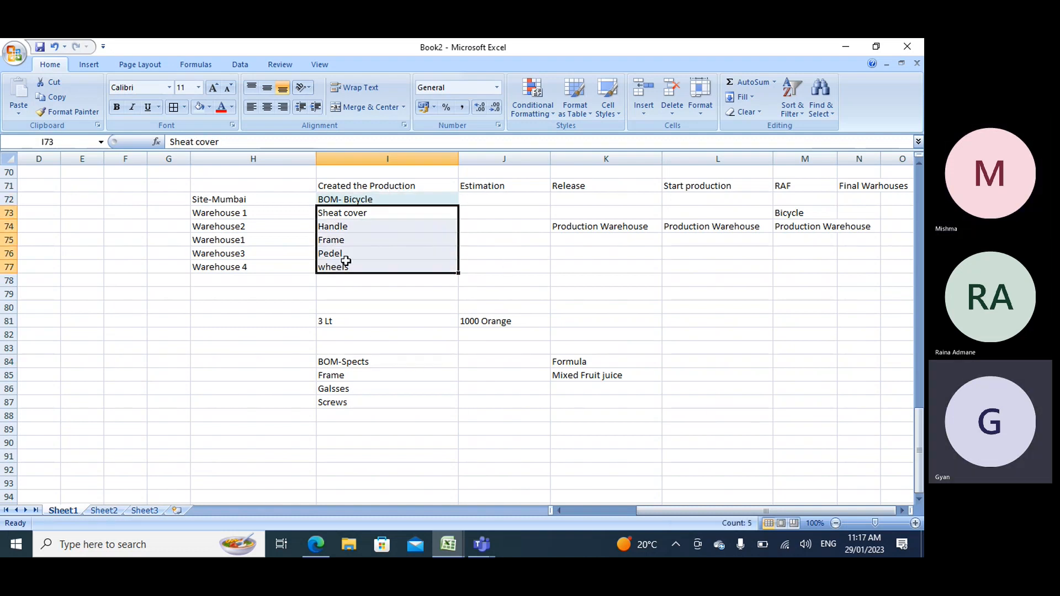
click(349, 267)
double_click(356, 267)
text(-BOM)
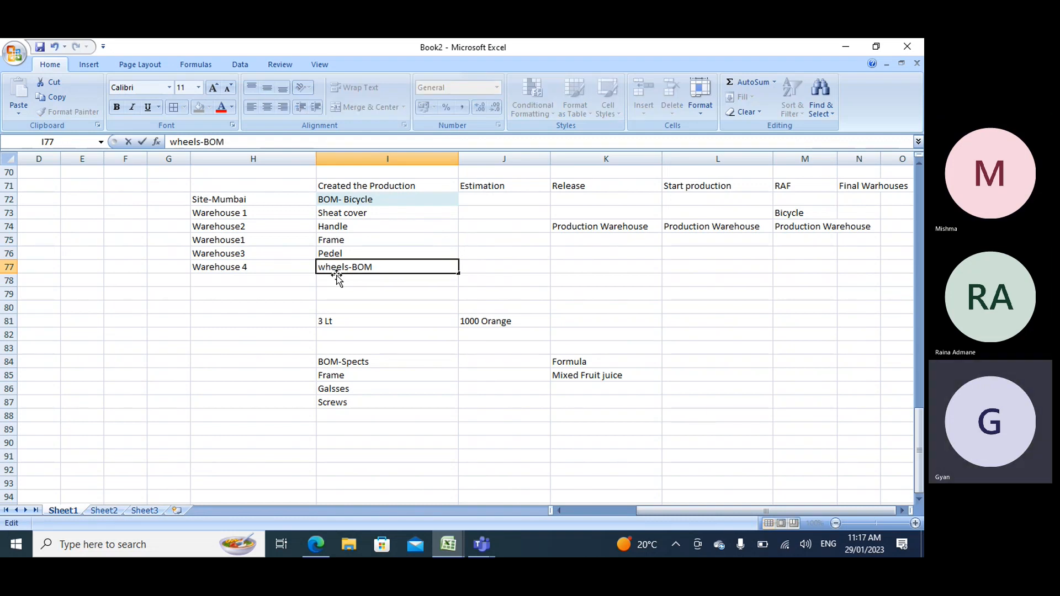
key(Return)
Switch to Finance and Operations, review the production type options of By-Wheels again, and choose BOM.
click(308, 545)
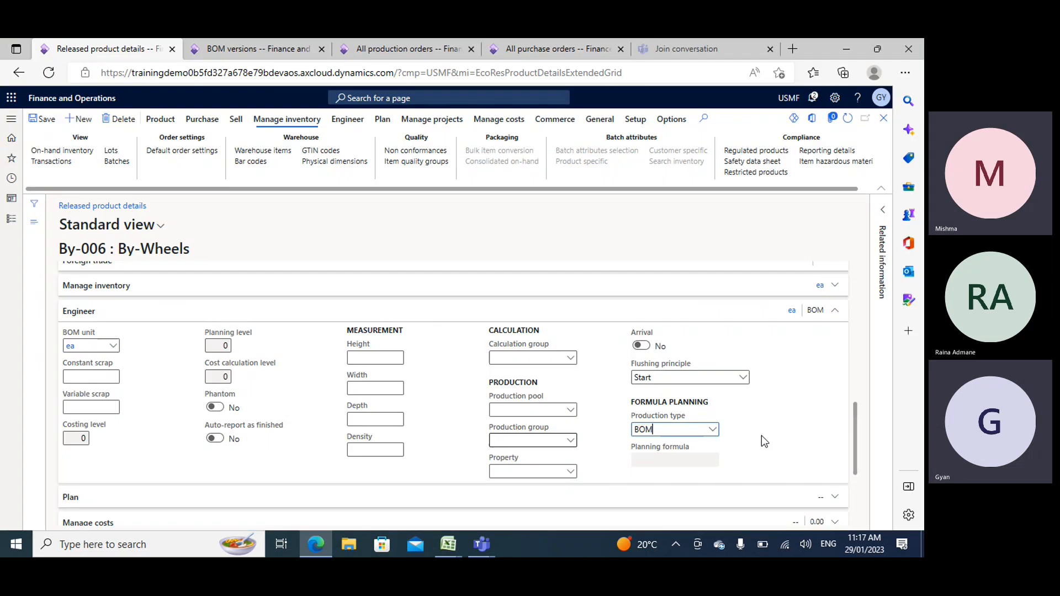
click(713, 430)
click(713, 430)
click(714, 430)
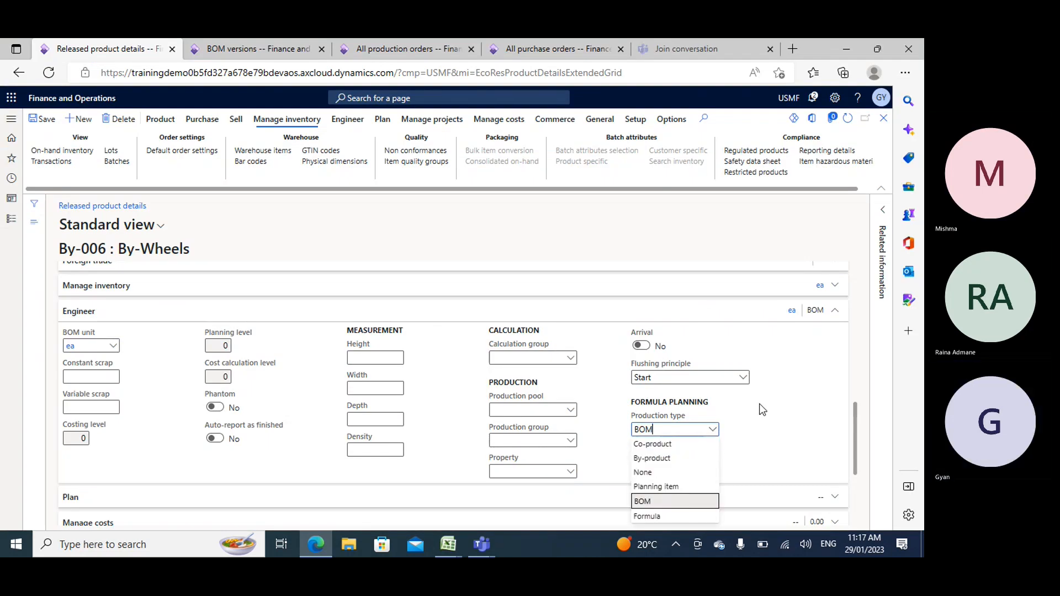
click(669, 501)
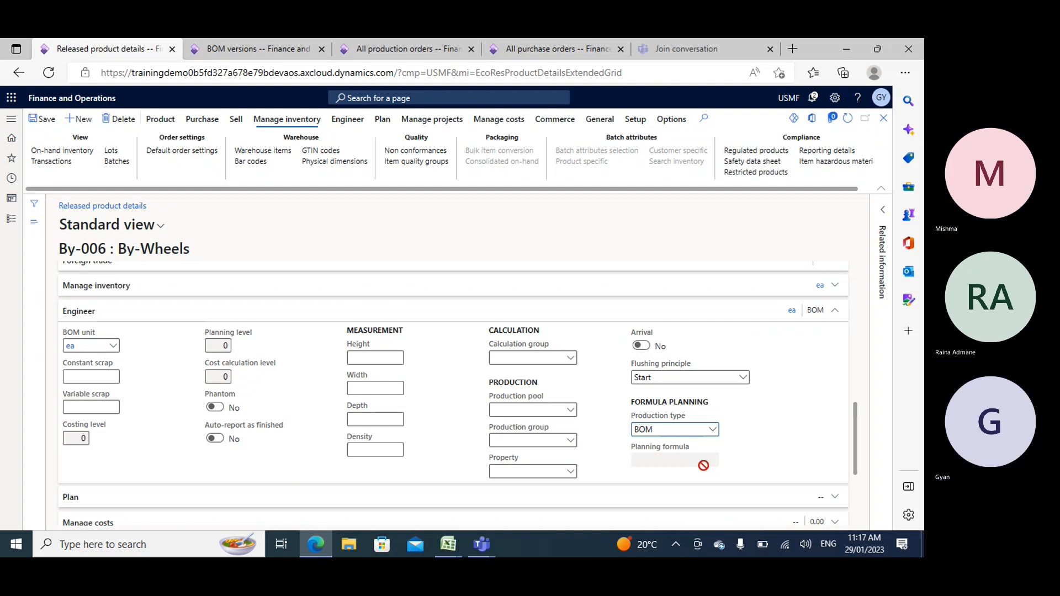
Switch to Book2 in Excel and remove the "-BOM" suffix from the wheels component in I77.
key(alt+Tab)
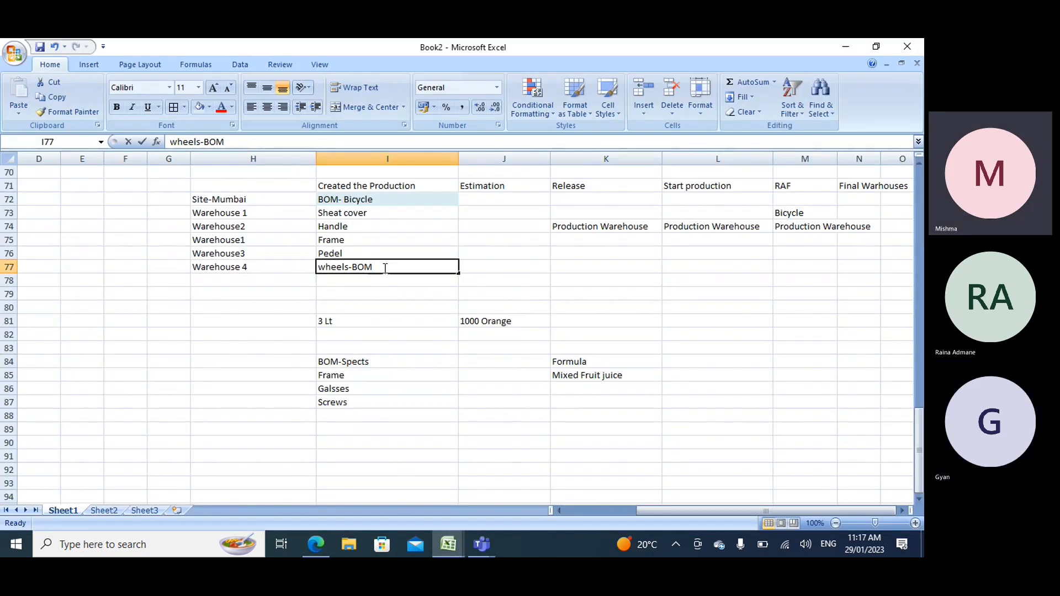
double_click(385, 268)
key(BackSpace)
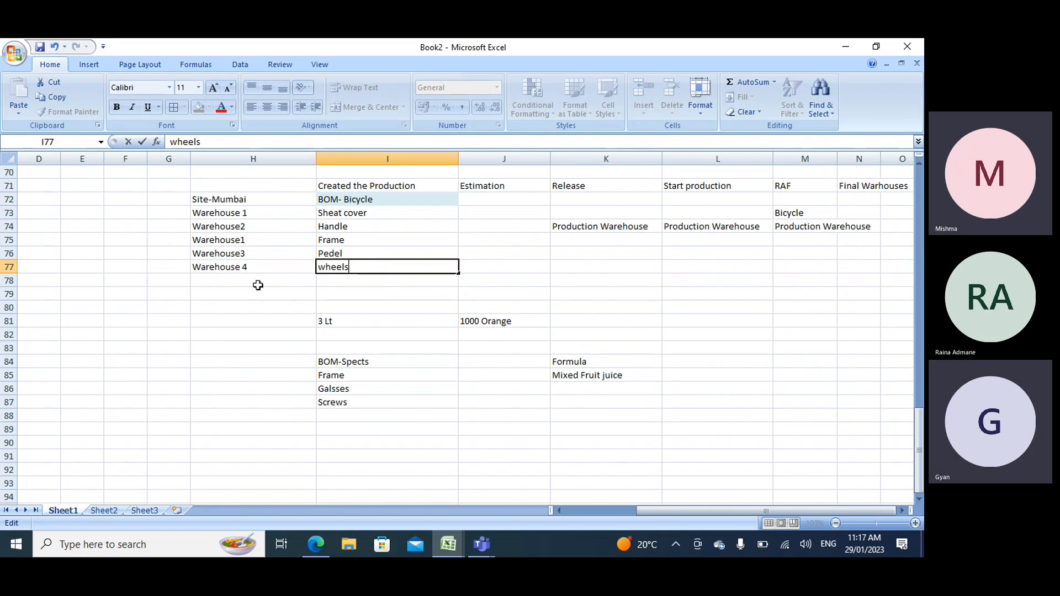
key(Return)
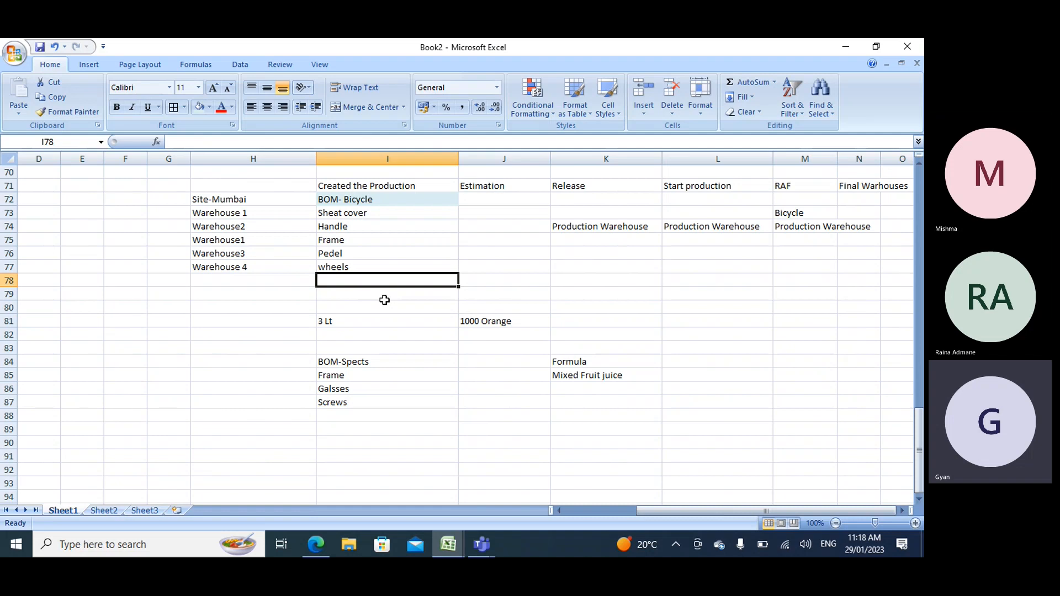
Append "-BOM" to the wheels component in I77 of the bicycle BOM list.
click(346, 201)
click(378, 266)
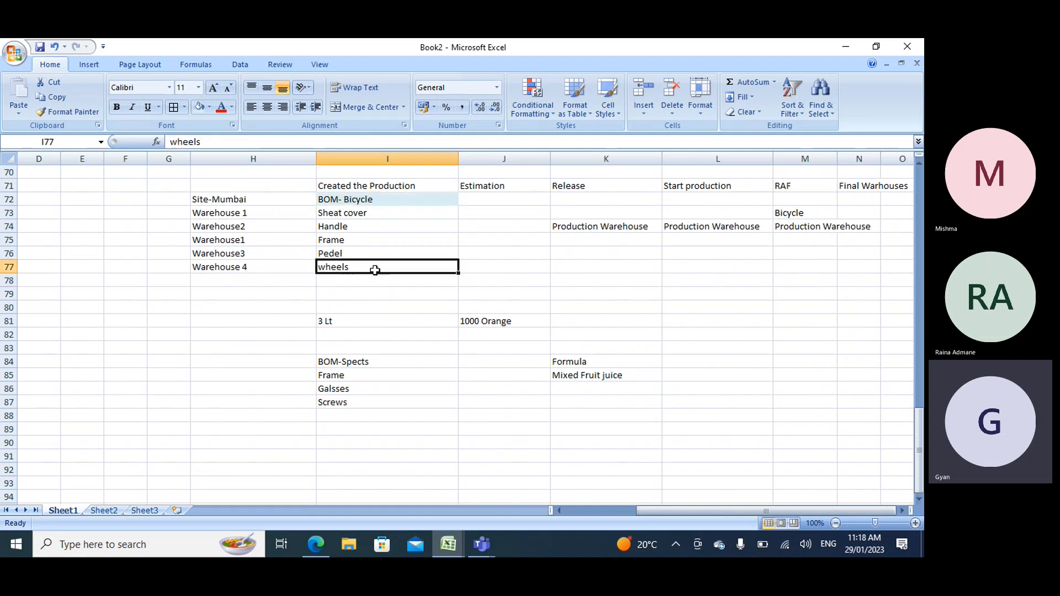
double_click(377, 268)
text(-BOM)
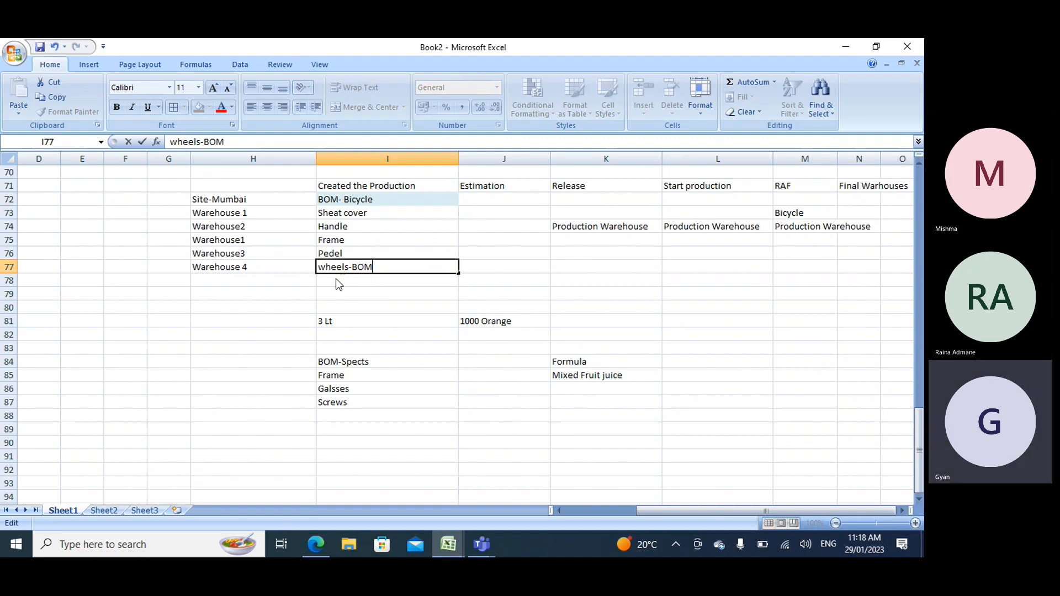
key(Return)
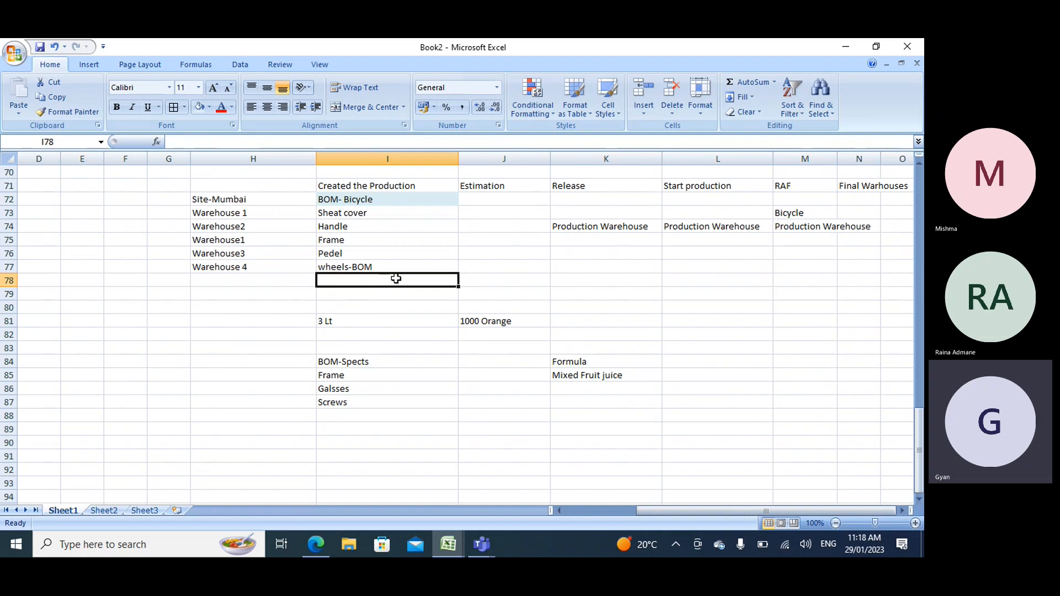
List the wheel components "Tier", "Spoks" and "Tube" in I78 to I80, under wheels-BOM.
text(Tier)
key(Return)
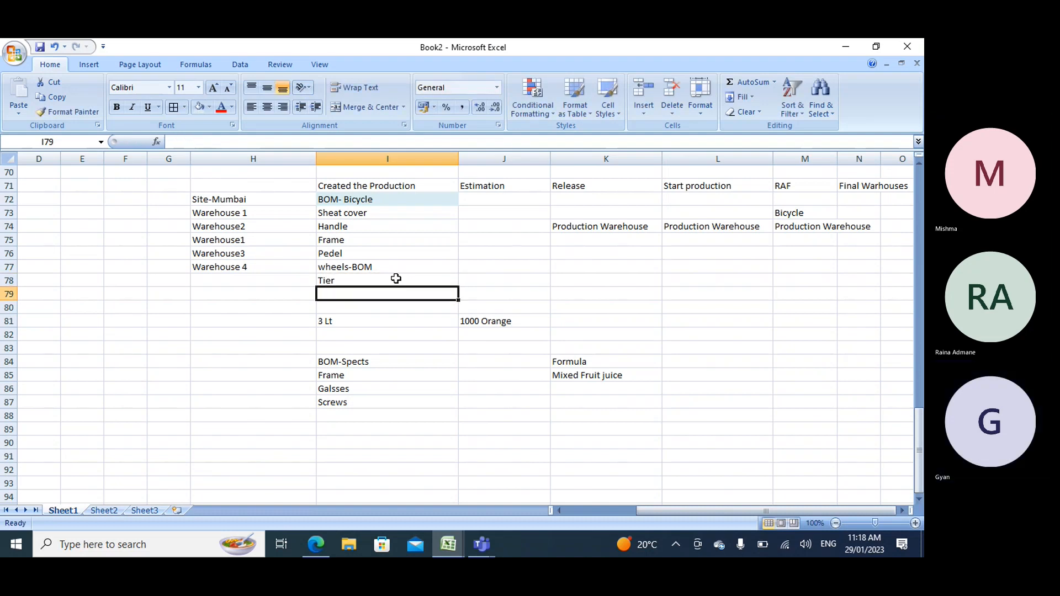
text(Spoks)
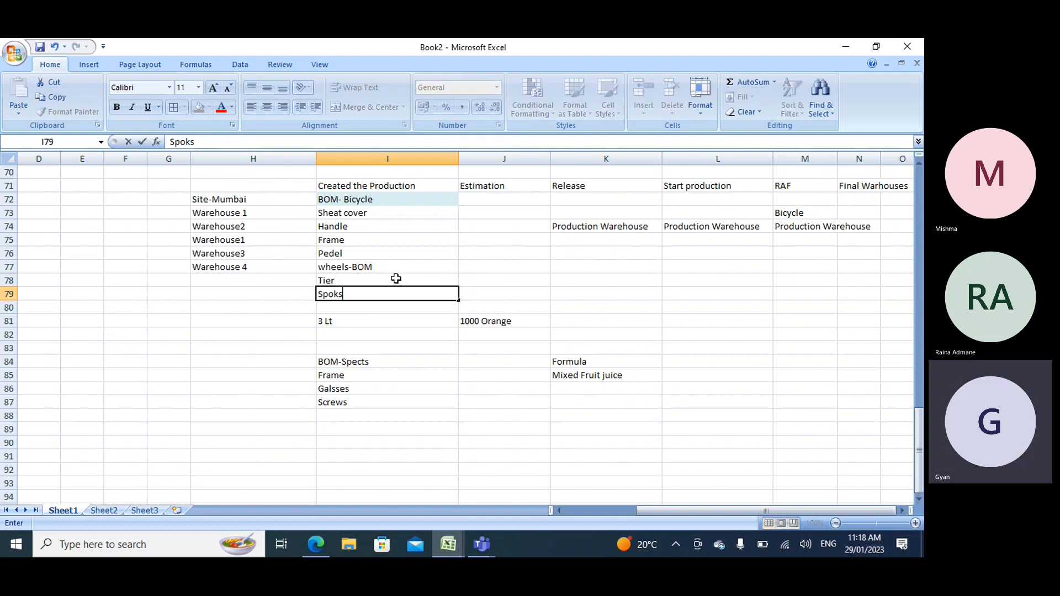
key(Return)
text(Tube)
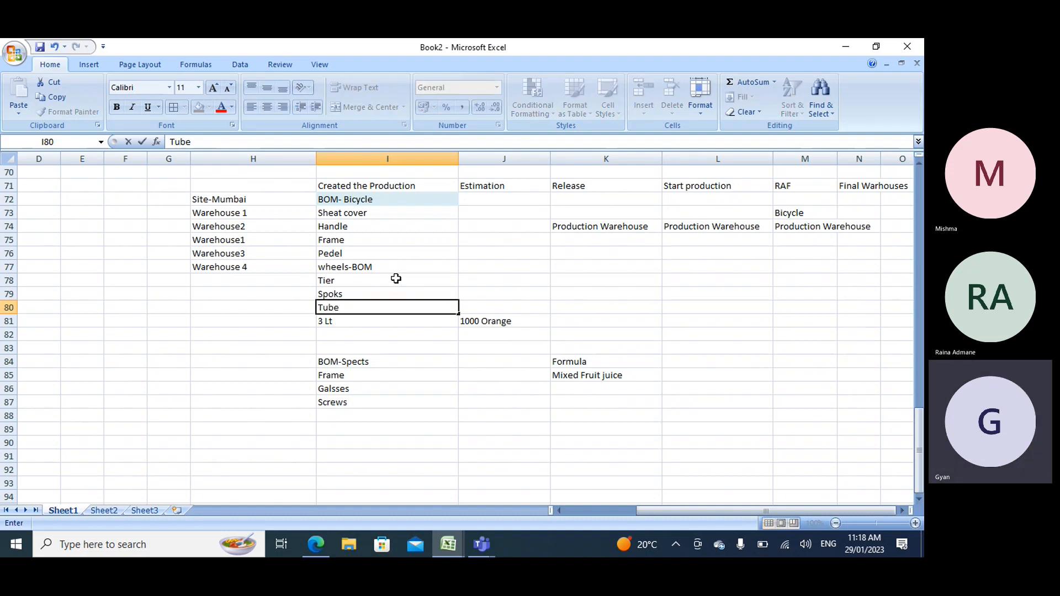
click(344, 269)
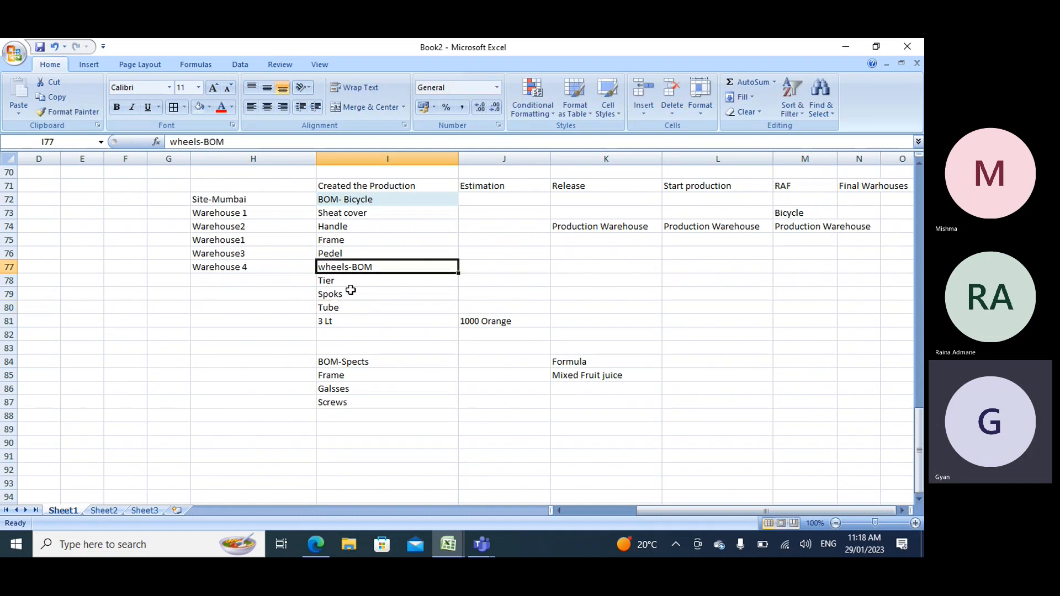
Append "-BOM" to the Spoks component in I79.
click(351, 297)
double_click(360, 297)
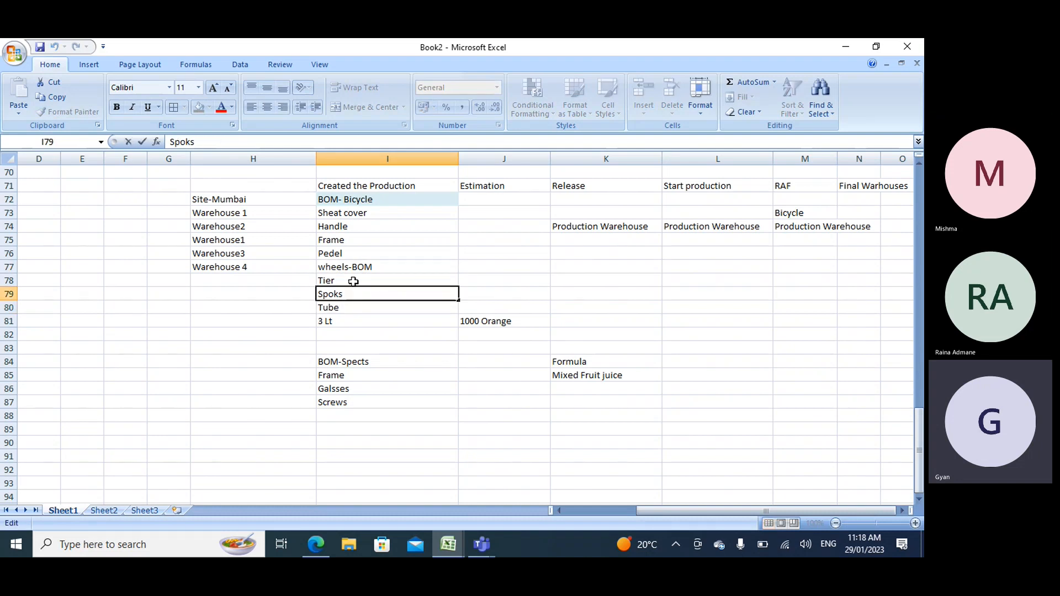
text(-BOM)
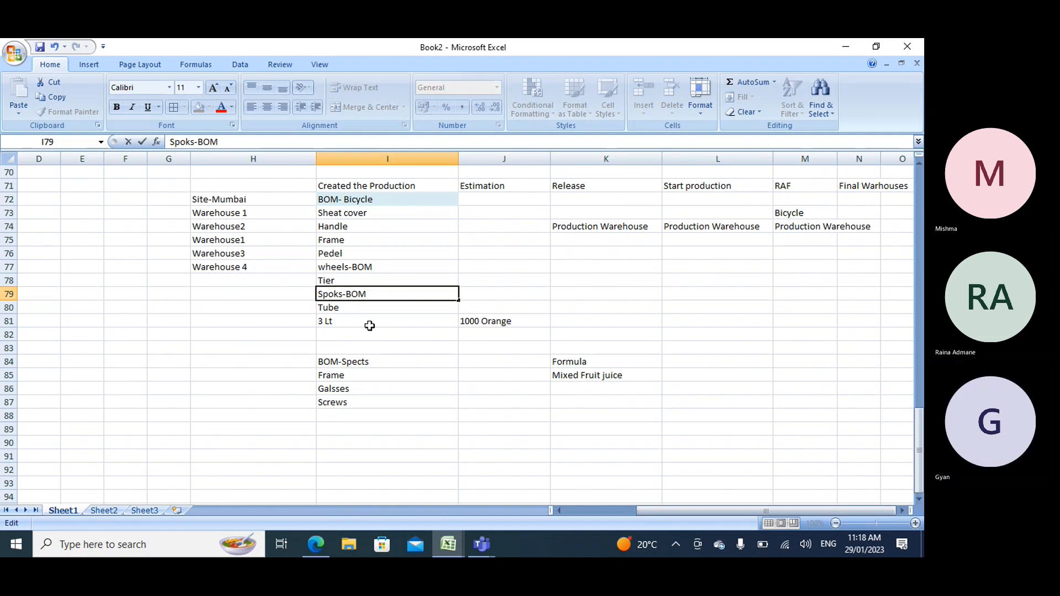
click(487, 293)
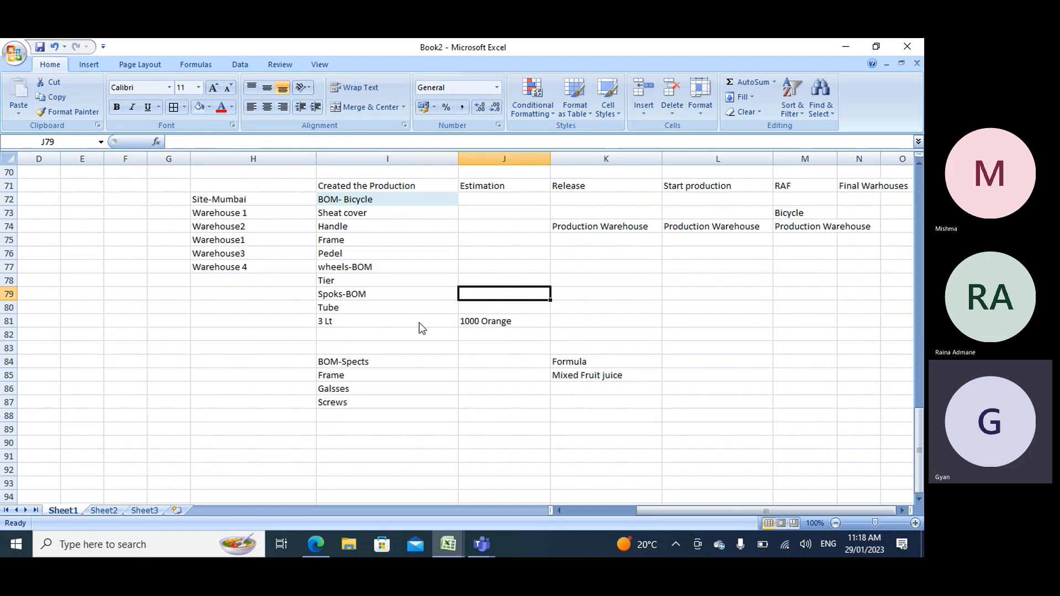
Enter "Ro" in J79 beside Spoks-BOM and delete rows 78 to 80 holding the wheel sub-components.
text(Ro)
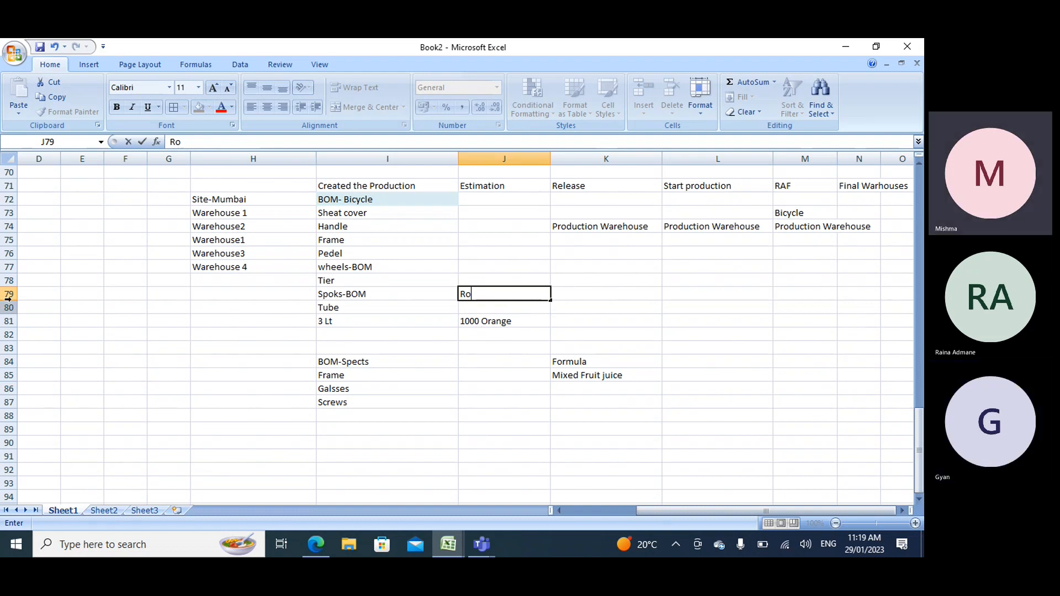
drag(9, 282, 10, 307)
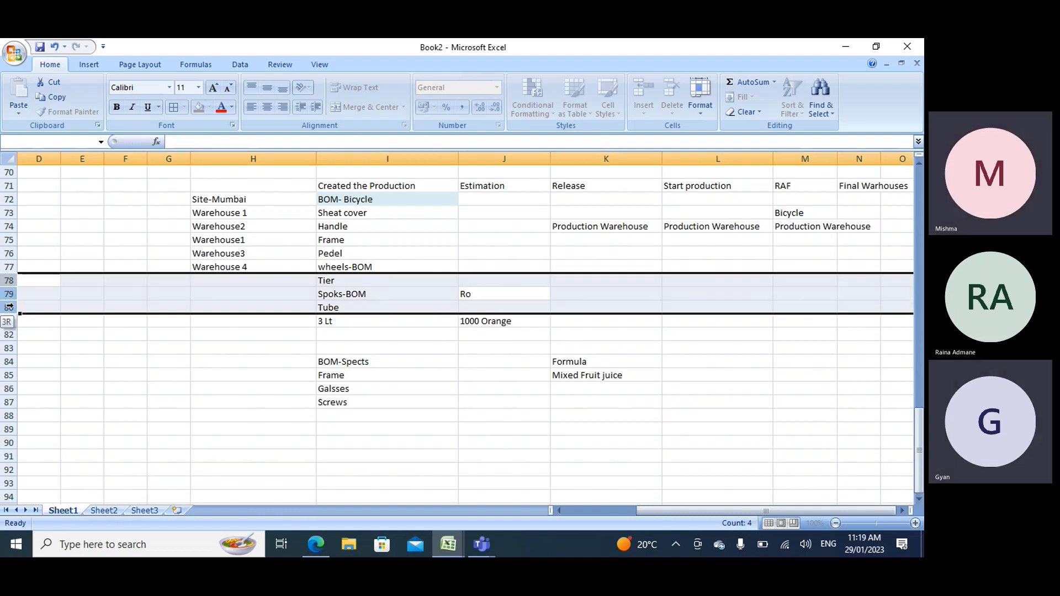
key(ctrl+minus)
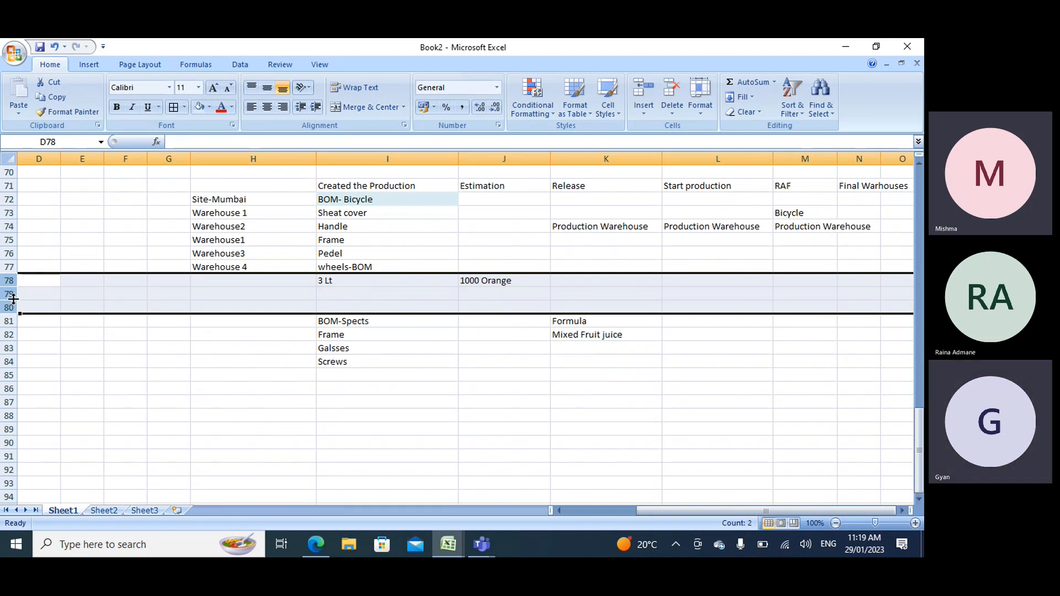
Change the wheels component in I77 to plain "wheels" by removing its "-BOM" suffix.
double_click(385, 267)
key(BackSpace)
key(BackSpace)
key(BackSpace)
key(BackSpace)
key(BackSpace)
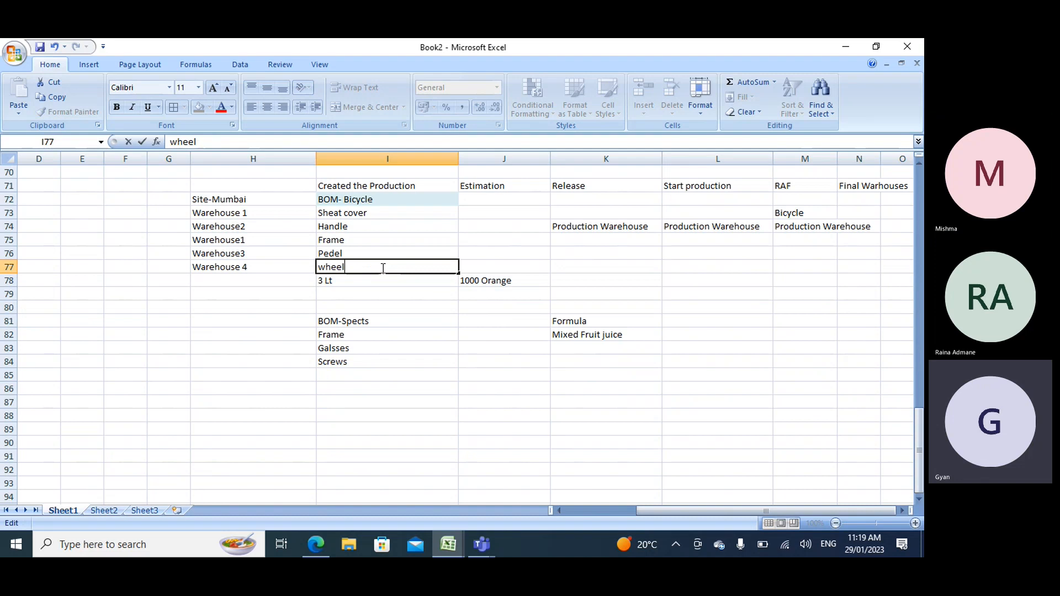
text(s)
Switch to Finance and Operations, open BOM 000175 for editing, and examine the line type options of the BY-003 line.
click(323, 542)
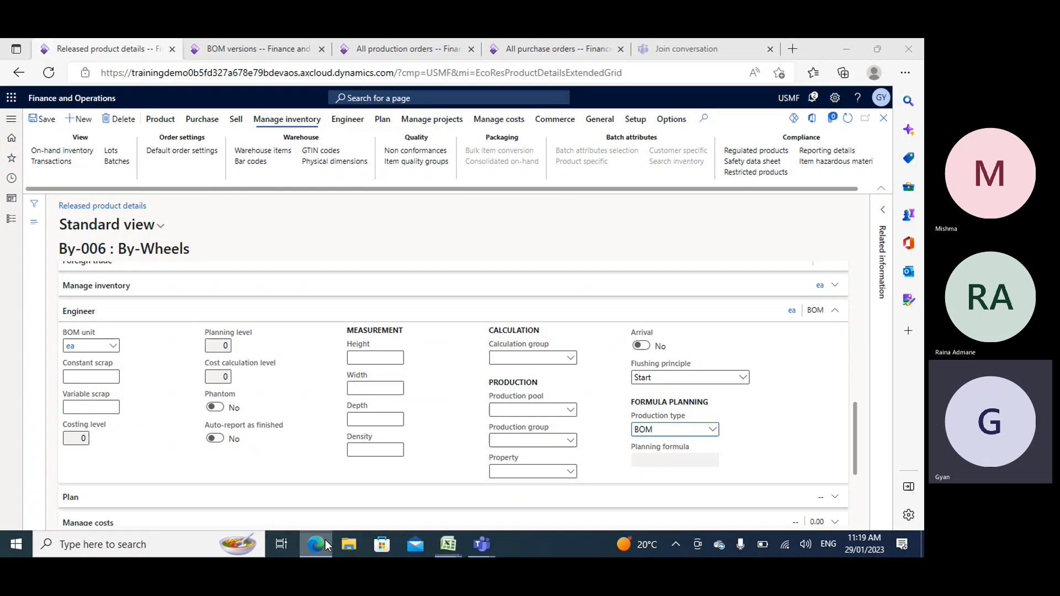
click(251, 53)
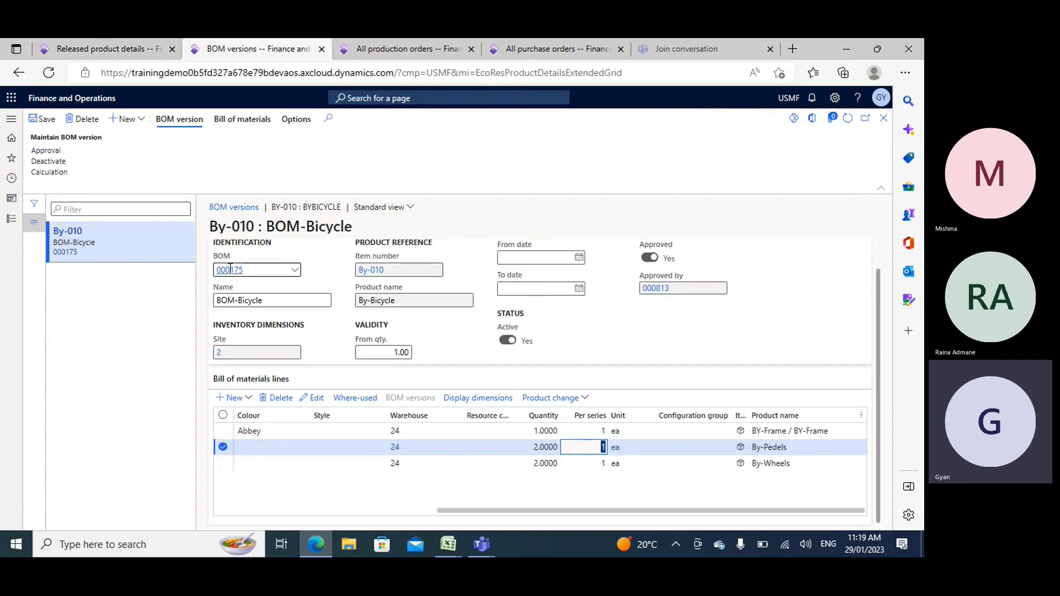
click(297, 270)
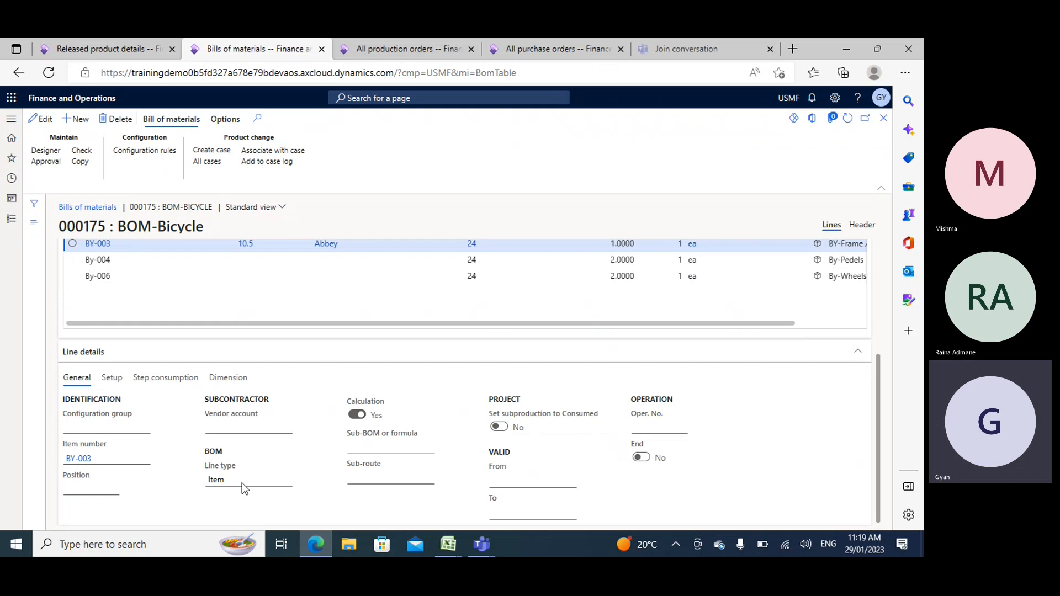
key(F2)
click(287, 478)
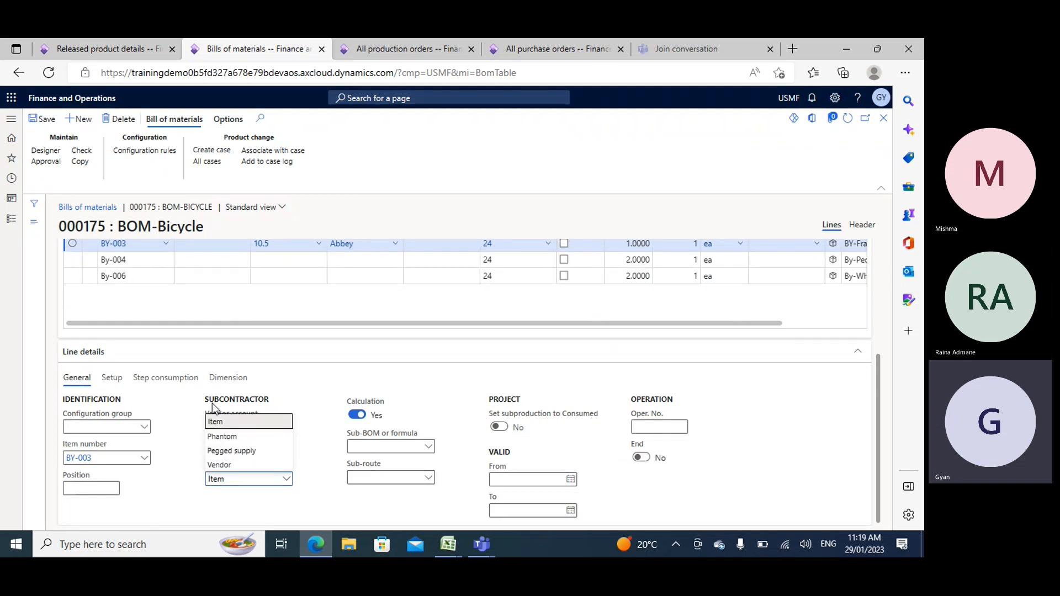
Switch back to Book2 in Excel and undo the wheels rename and the deletion of rows 78 to 80.
mouse_move(448, 547)
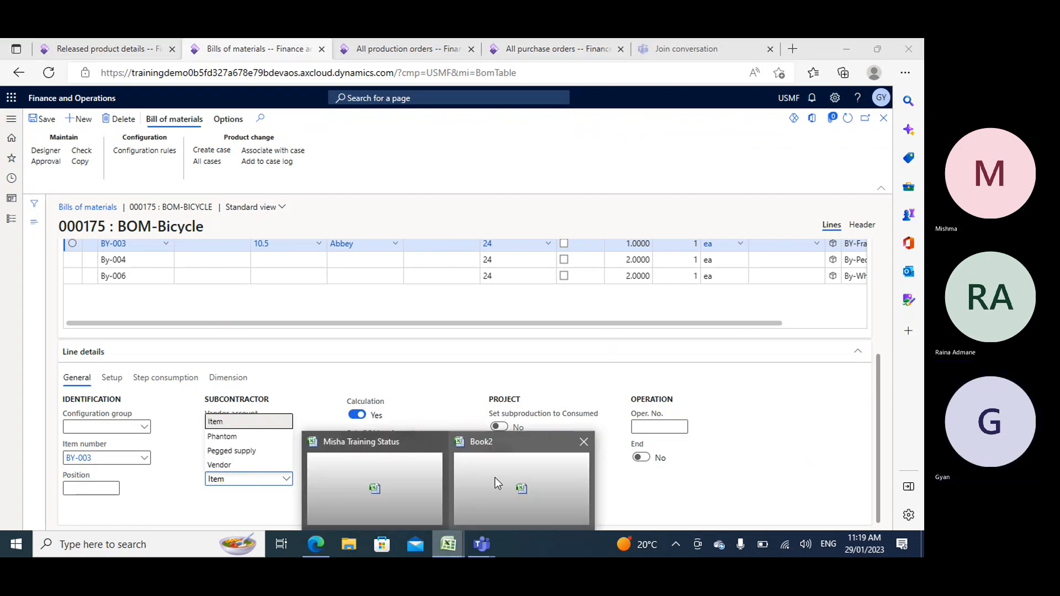
click(494, 478)
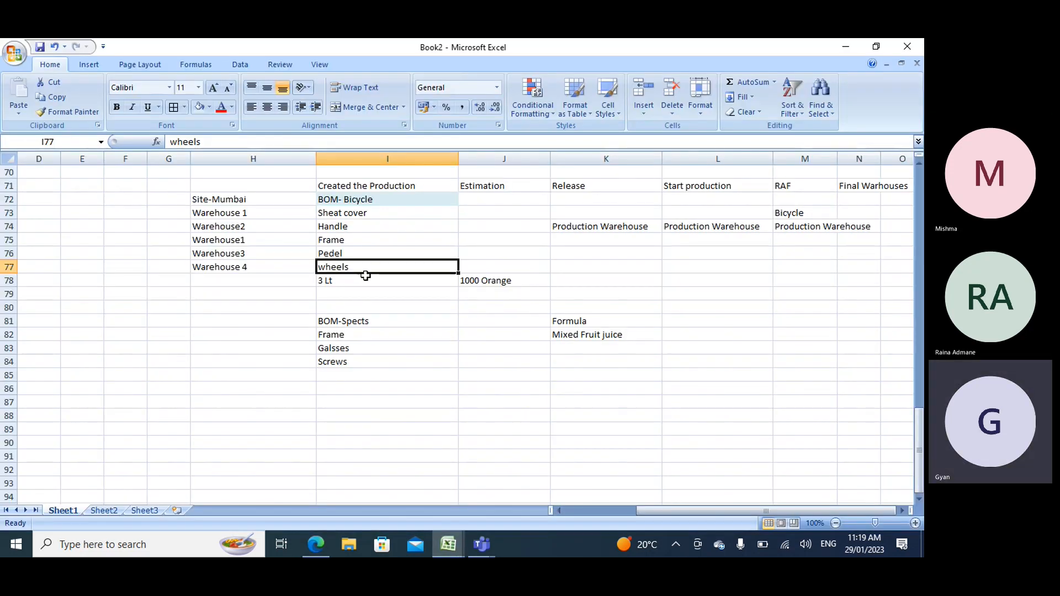
key(ctrl+z)
key(ctrl+z)
click(386, 280)
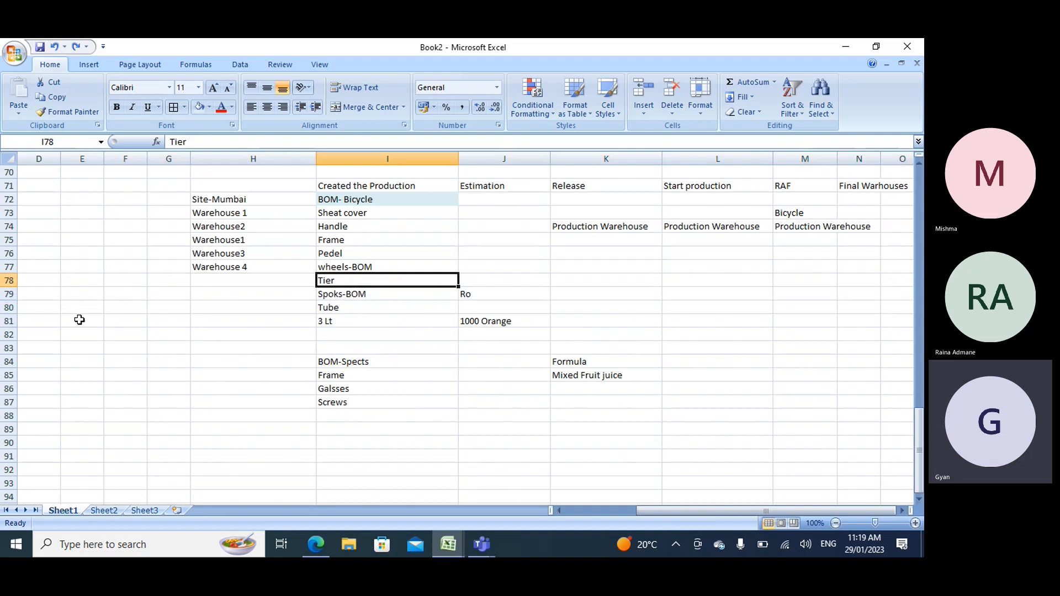
Delete row 81 containing "3 Lt" and "1000 Orange", and highlight the bicycle components in I73 to I80.
click(11, 319)
key(ctrl+minus)
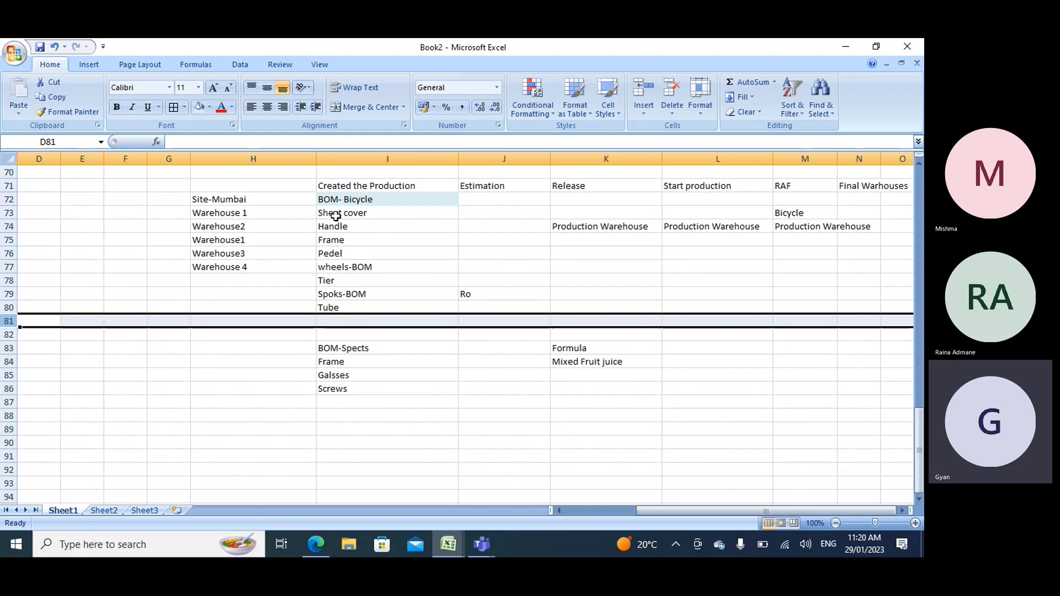
drag(342, 213, 345, 304)
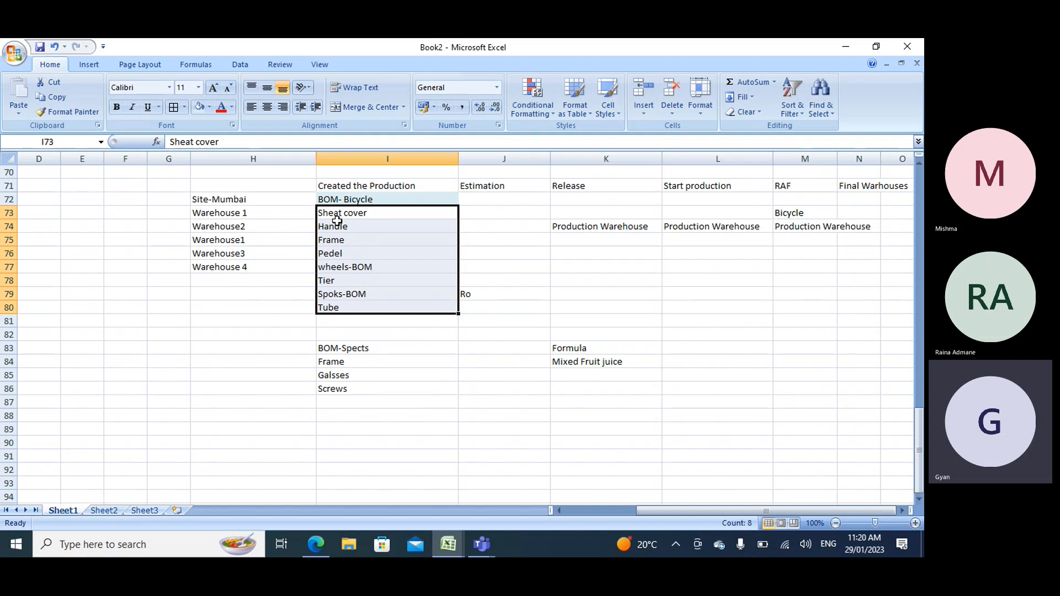
double_click(340, 294)
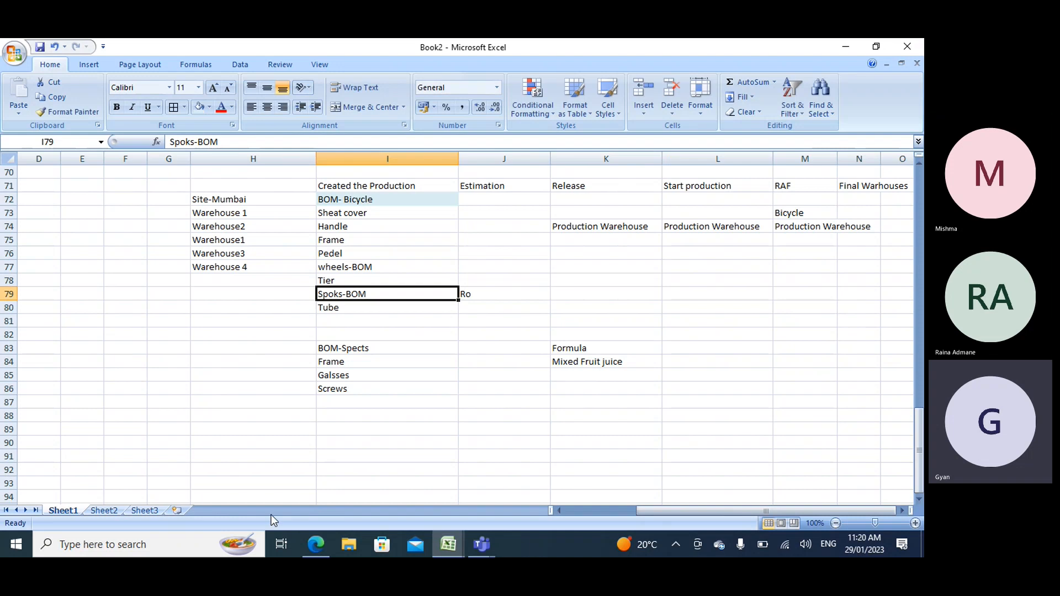
Delete the Spoks-BOM, Tube and Tier rows beneath wheels-BOM in the bicycle BOM list.
click(309, 540)
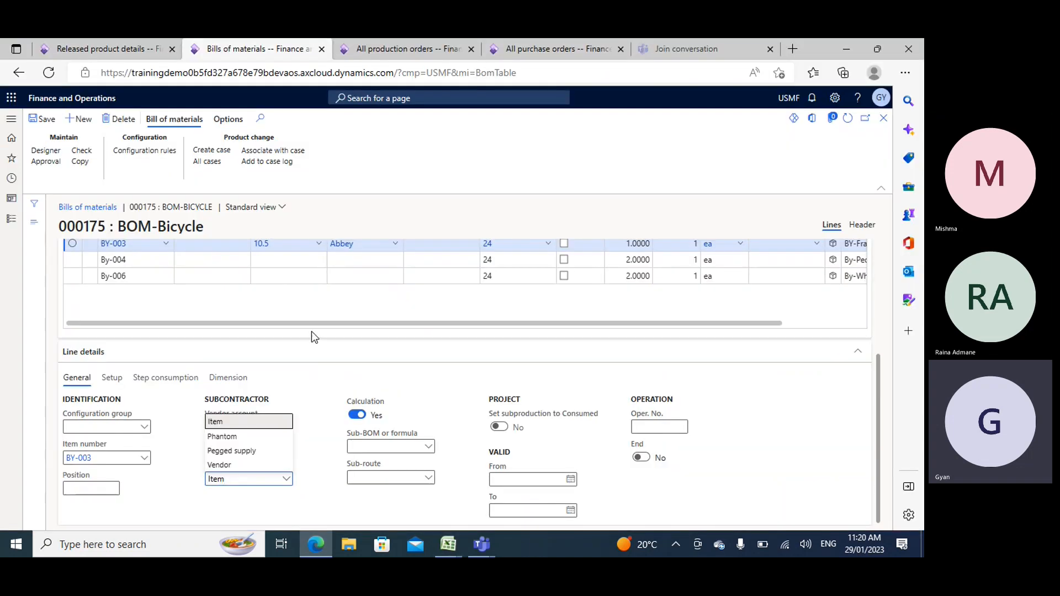
key(alt+Tab)
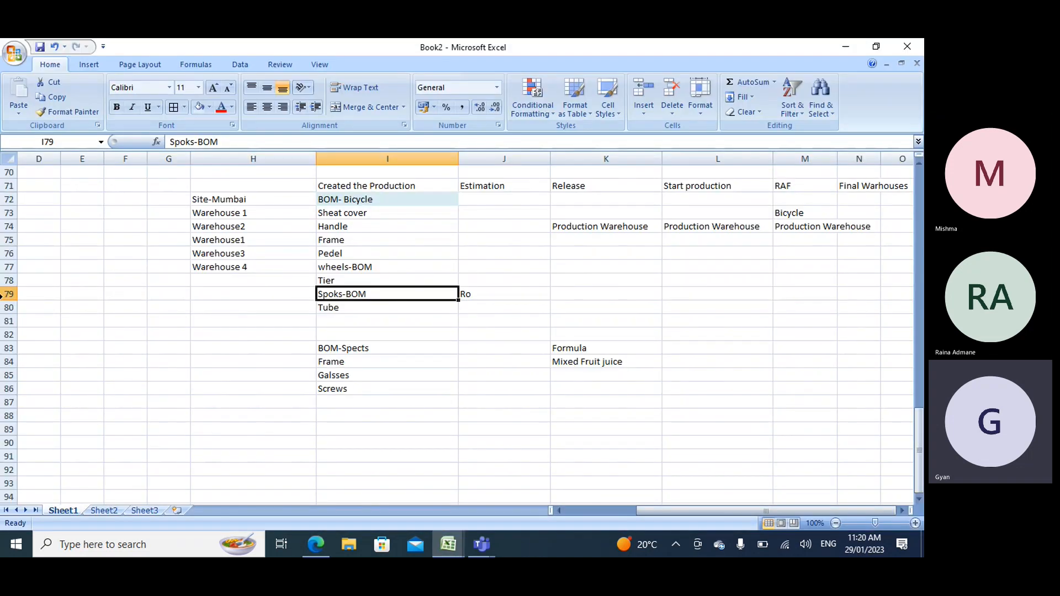
click(5, 294)
key(ctrl+minus)
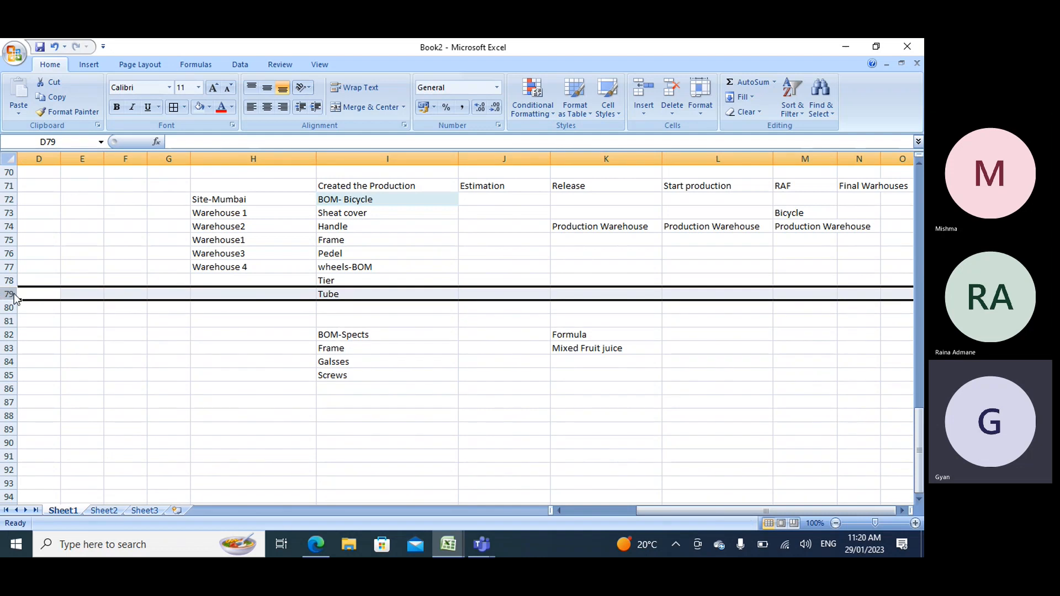
key(ctrl+minus)
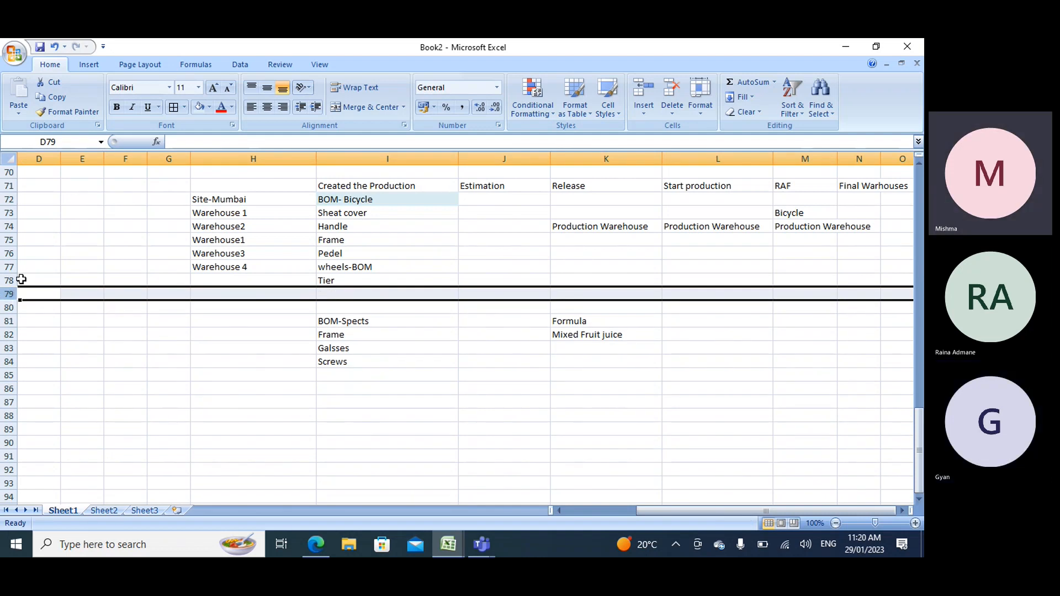
click(9, 280)
key(ctrl+minus)
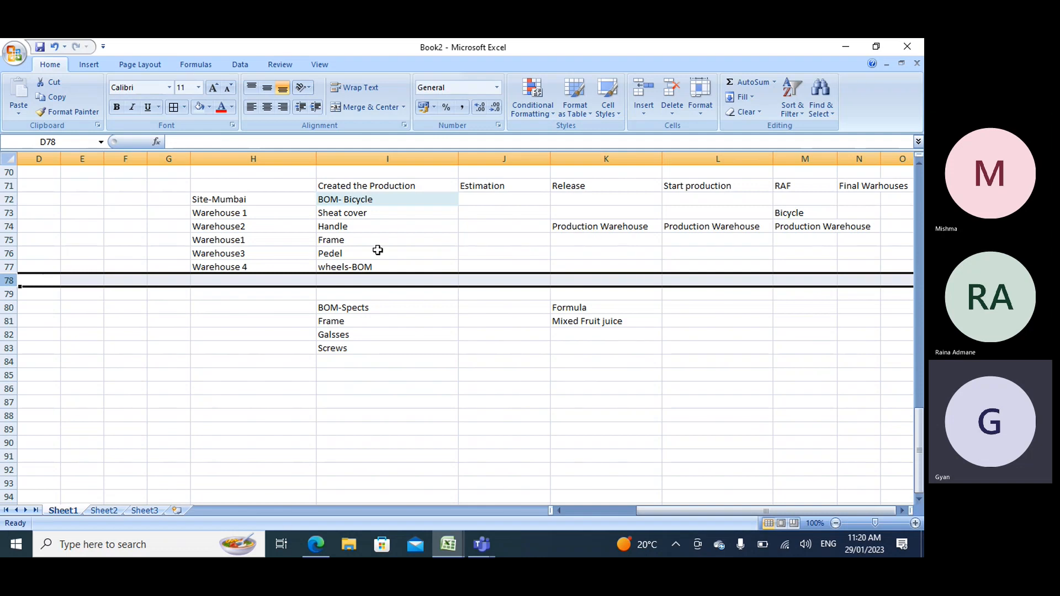
Remove the "-BOM" suffix from I77 so that the component reads "wheels".
click(356, 265)
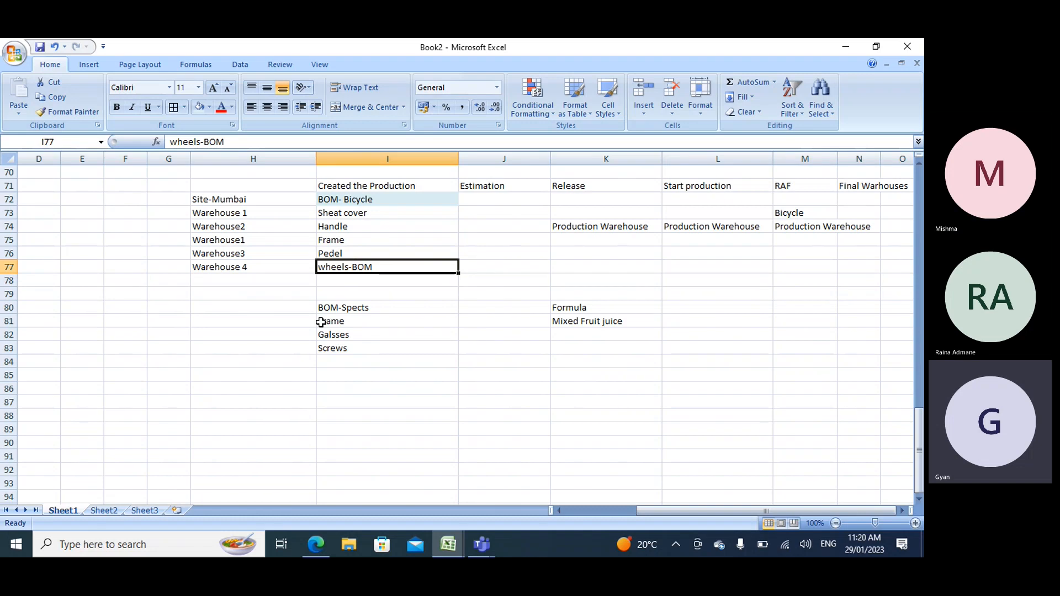
double_click(384, 267)
key(BackSpace)
key(BackSpace)
key(BackSpace)
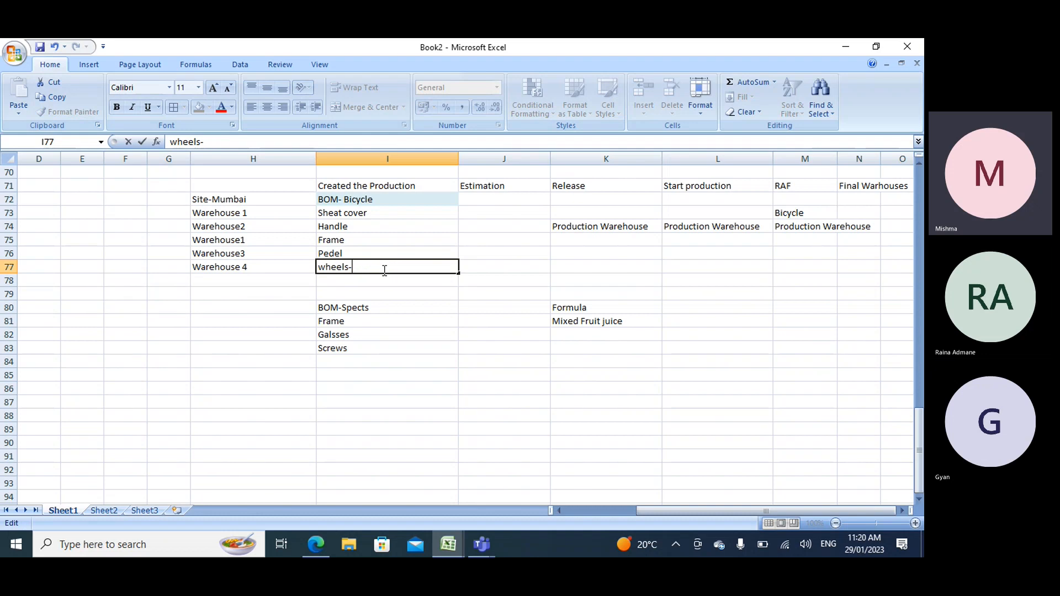
key(ctrl+Return)
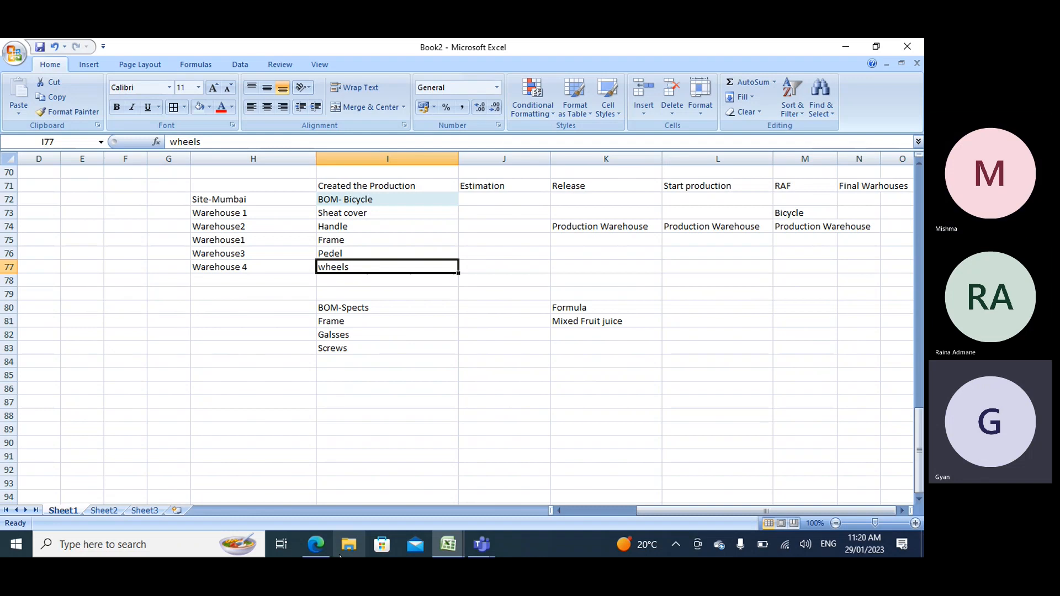
Switch to Finance and Operations and set the line type of the By-Wheels line in BOM 000175 to Phantom.
click(315, 545)
scroll(212, 286, up, 2)
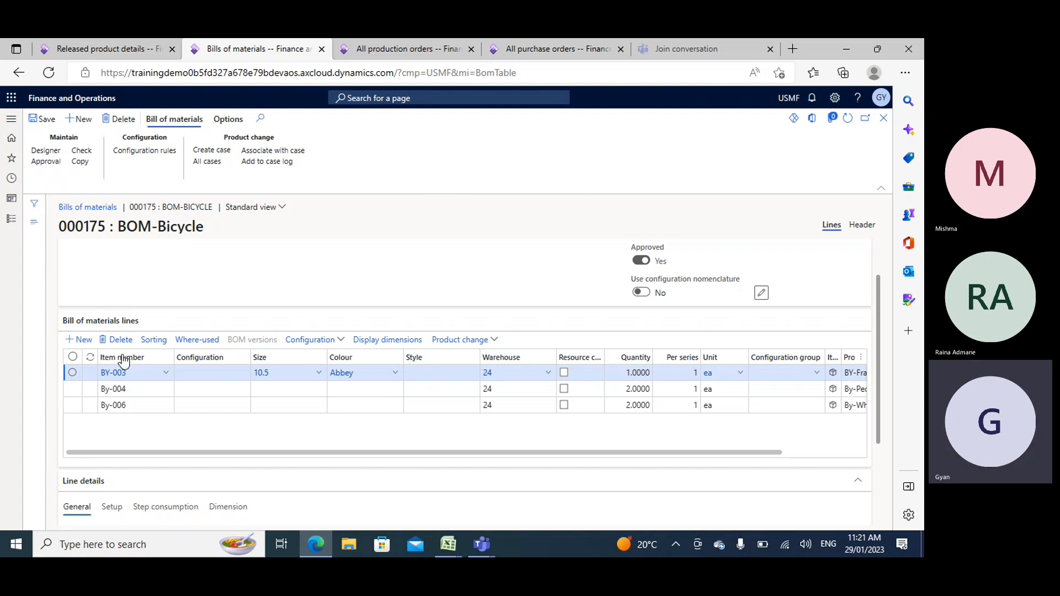
click(788, 455)
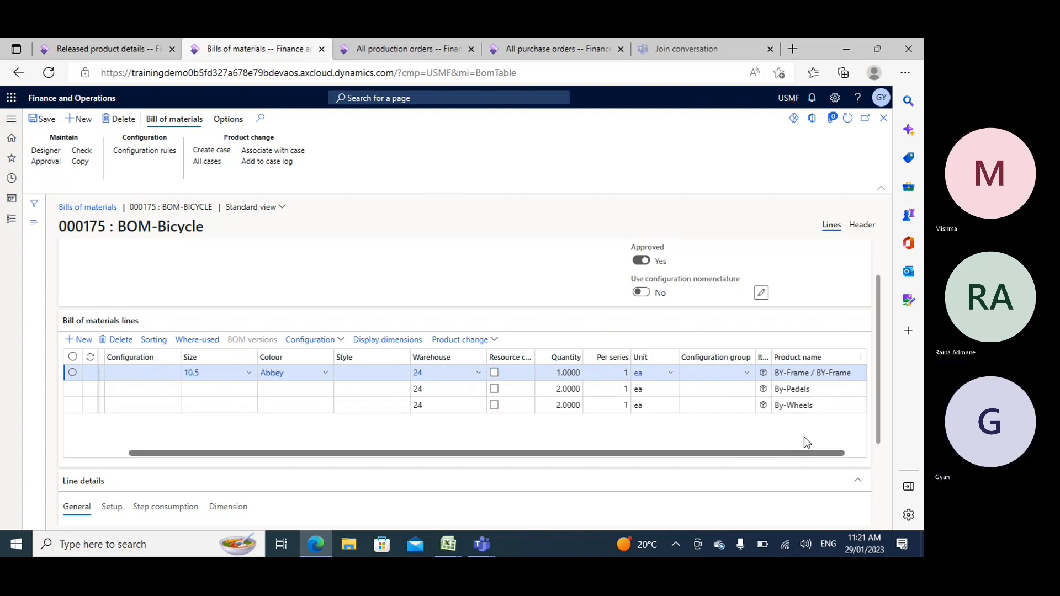
click(800, 403)
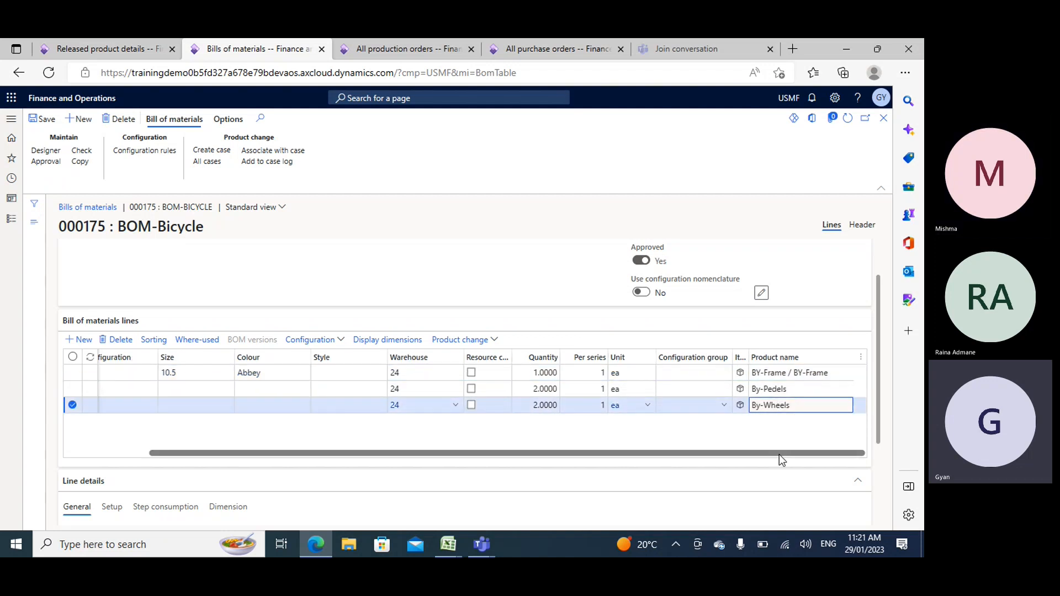
scroll(389, 426, down, 2)
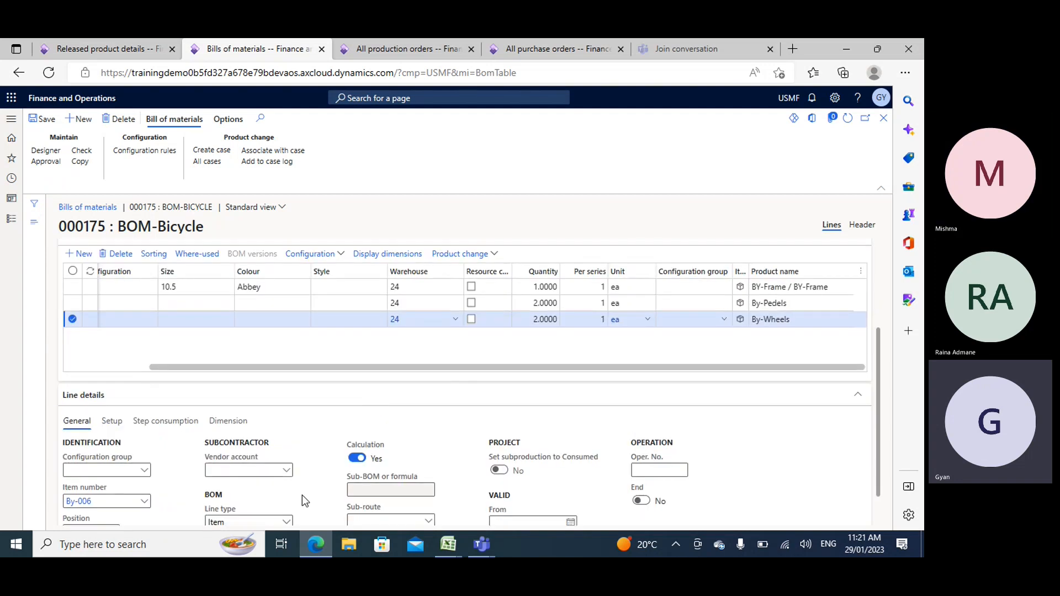
click(284, 521)
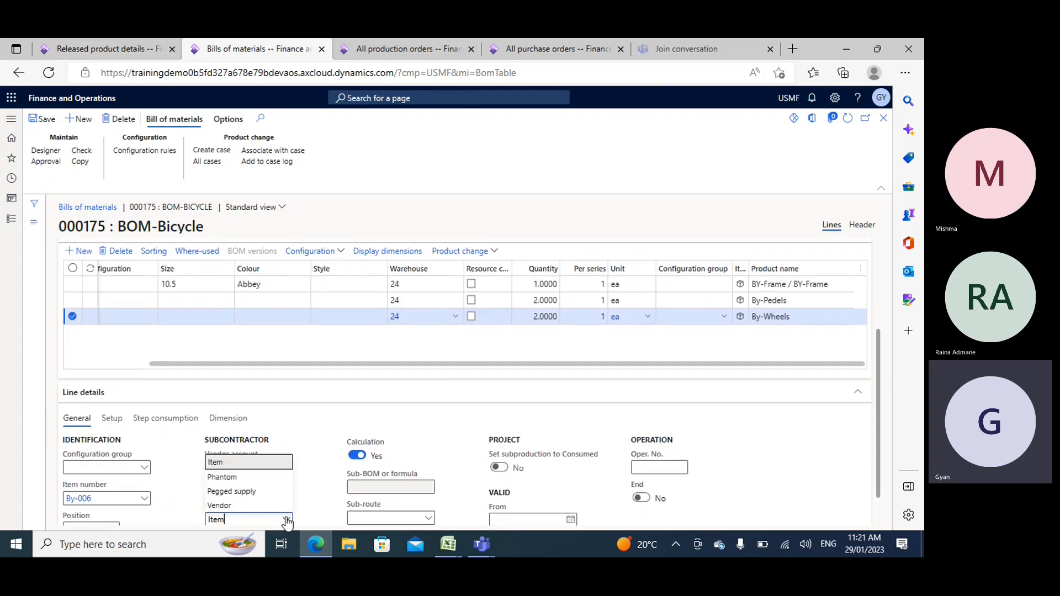
click(223, 477)
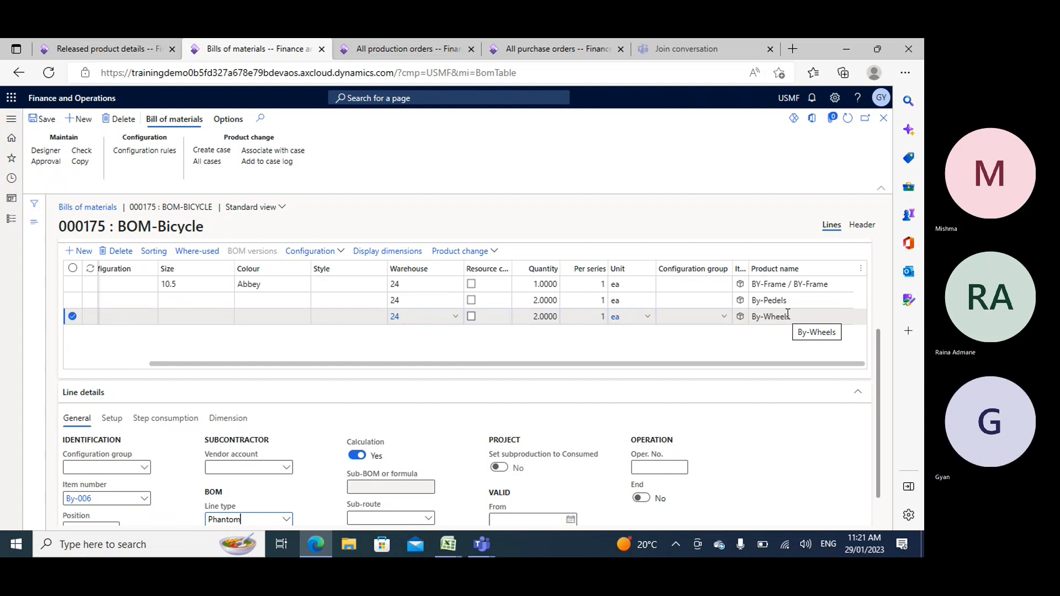
Set the By-Wheels line's line type to Item and save the bill of materials.
click(286, 520)
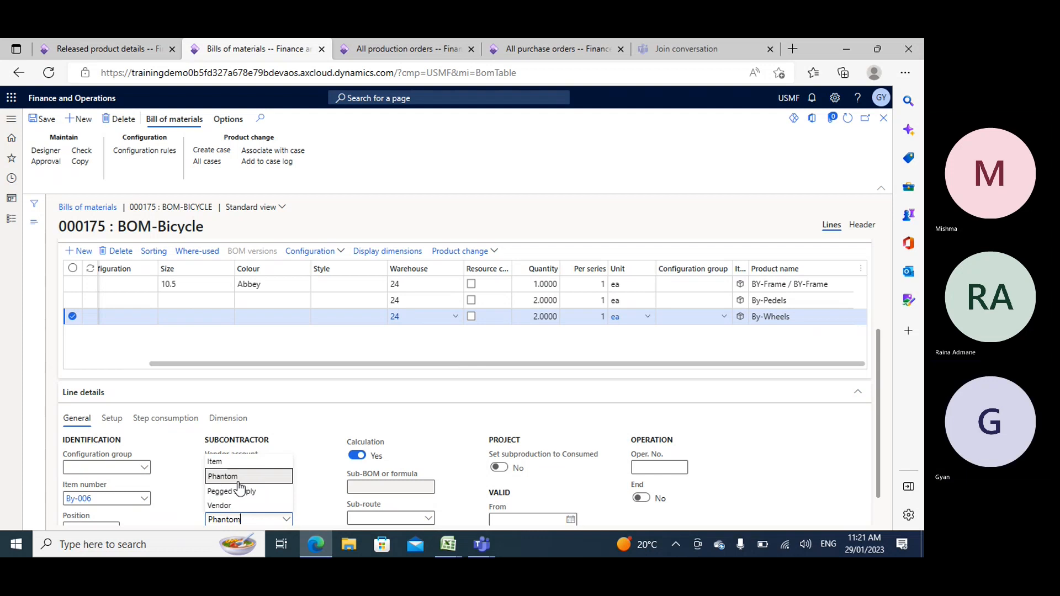
click(218, 461)
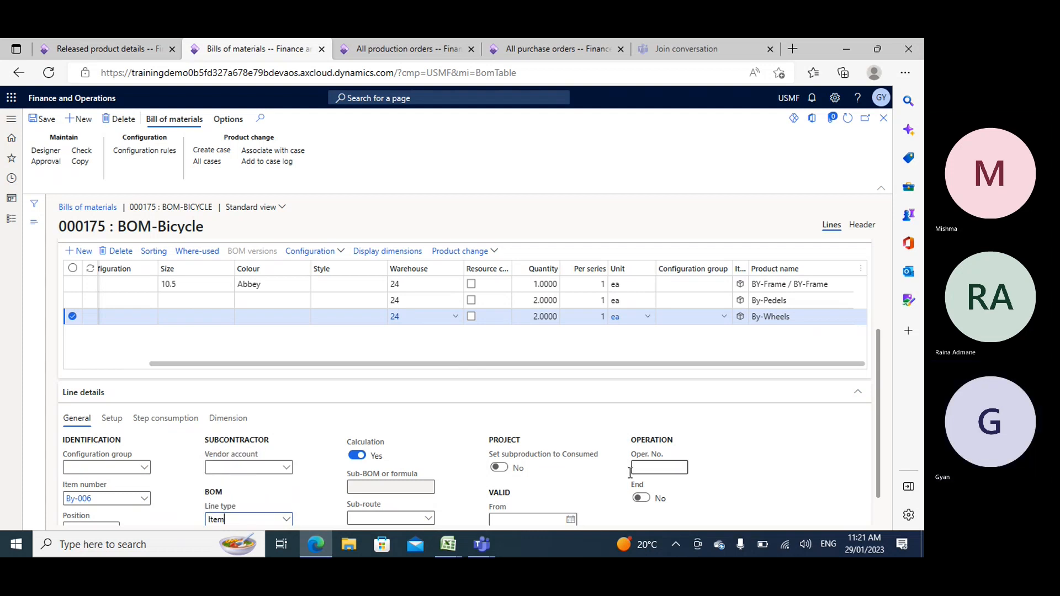
click(42, 119)
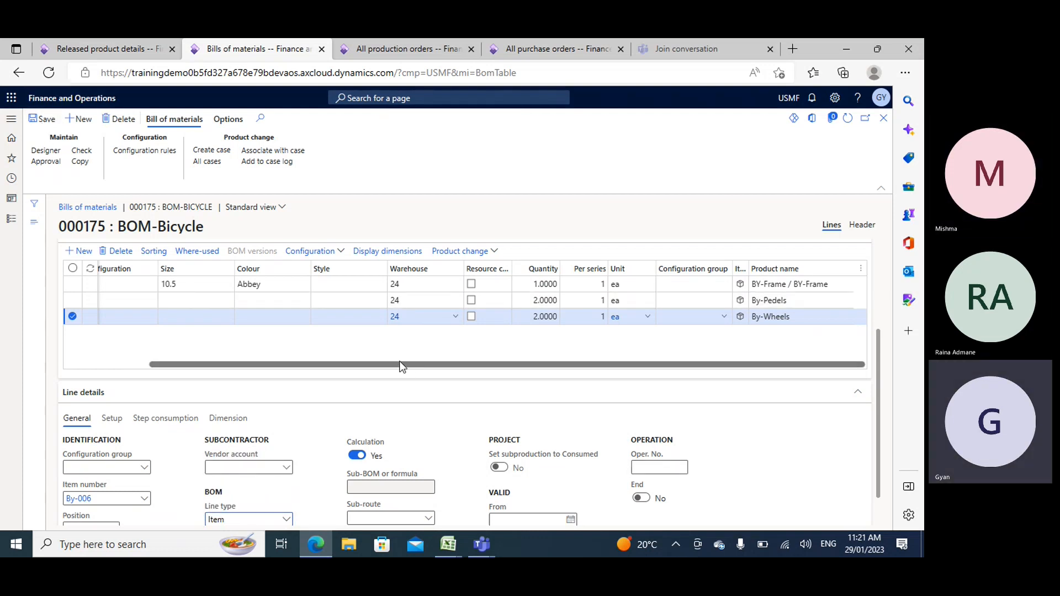
Switch to Book2 in Excel and highlight the BOM-Spects and Formula examples in I80 to K82.
key(alt+Tab)
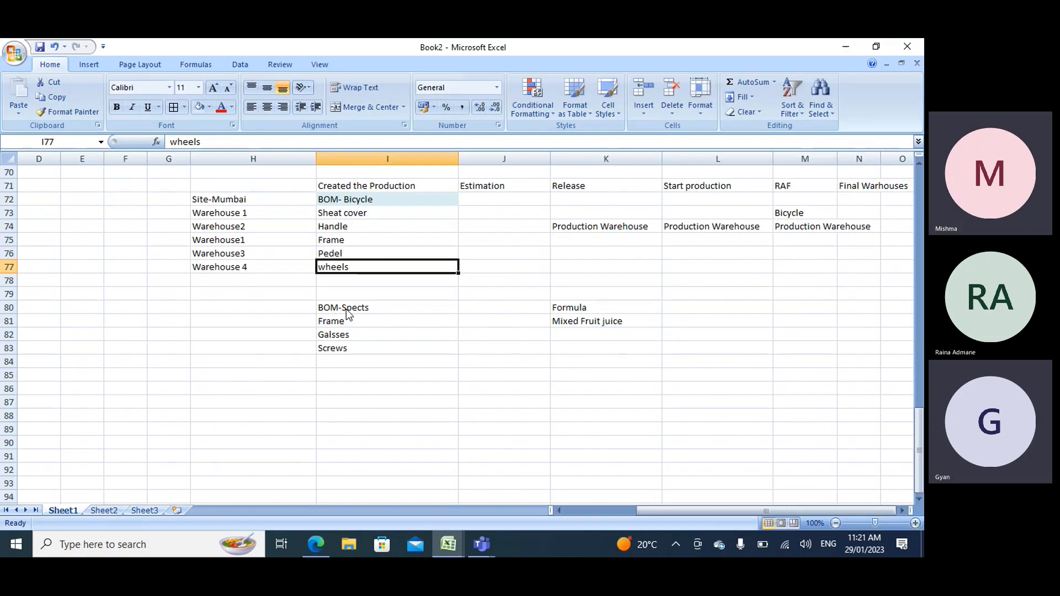
key(alt+Tab)
click(328, 326)
drag(367, 307, 608, 326)
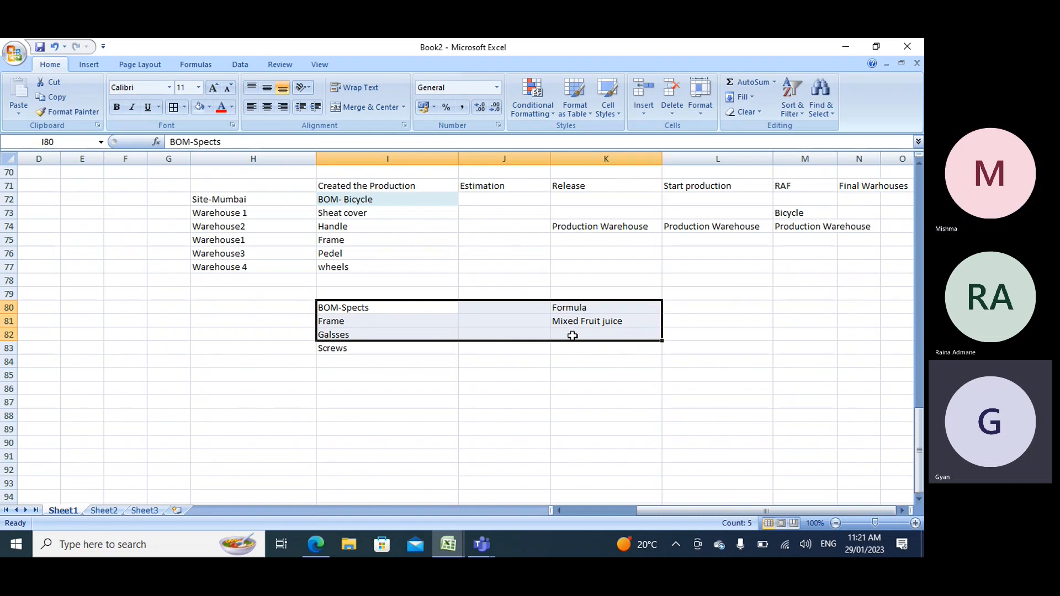
Switch to the Microsoft Teams meeting window.
click(480, 544)
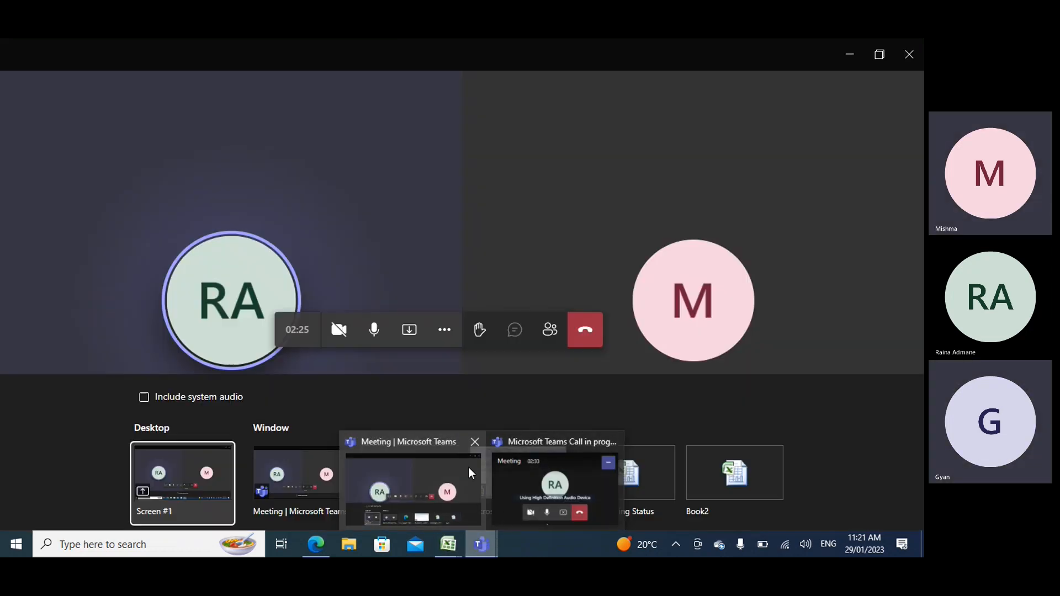
click(470, 467)
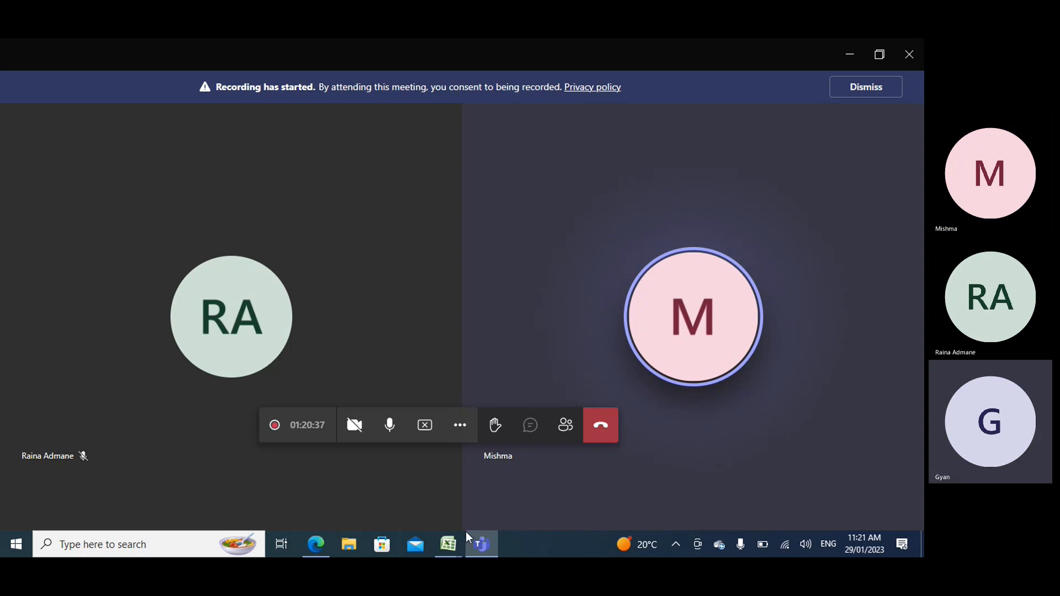
Switch to the training status workbook in Excel and look through the topic list down to Matching Policy.
mouse_move(448, 541)
click(330, 462)
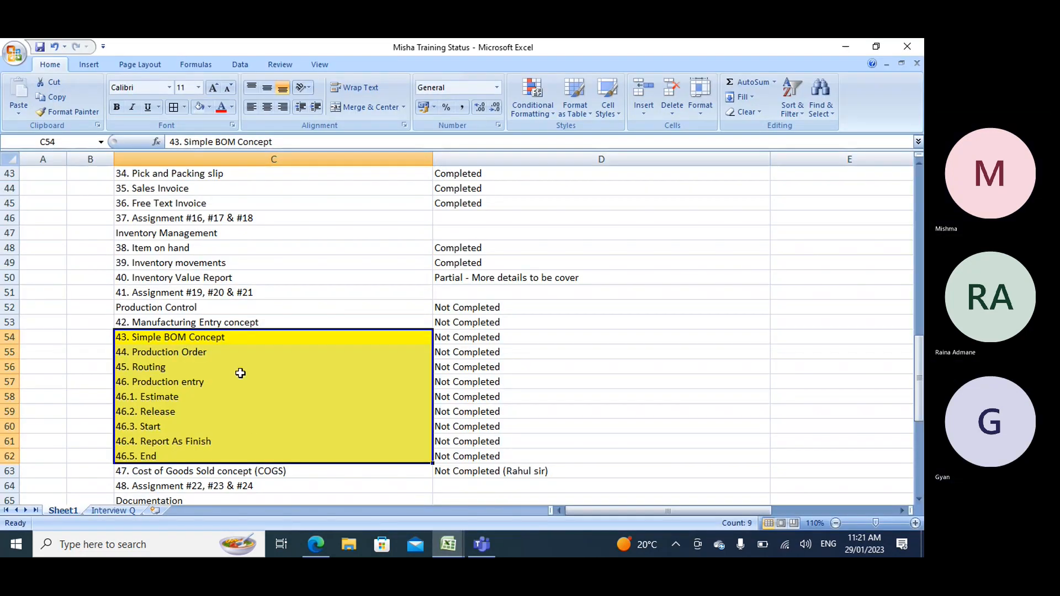
scroll(226, 326, down, 7)
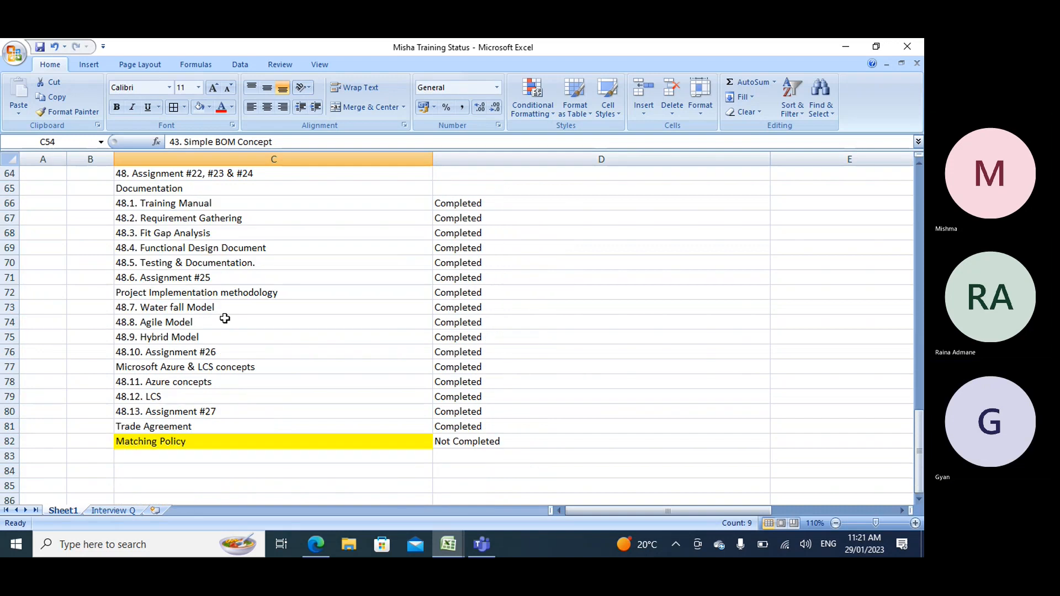
Point out procurement topics 22 to 25 in C30 to C33 and topic 28 in C36 by selecting them.
scroll(225, 319, up, 12)
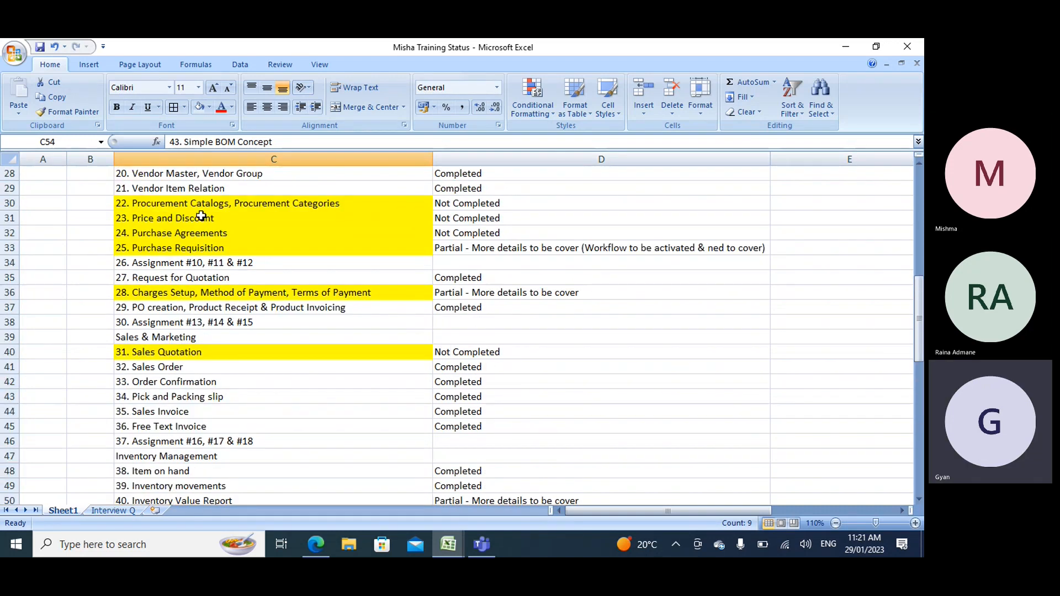
drag(202, 203, 220, 248)
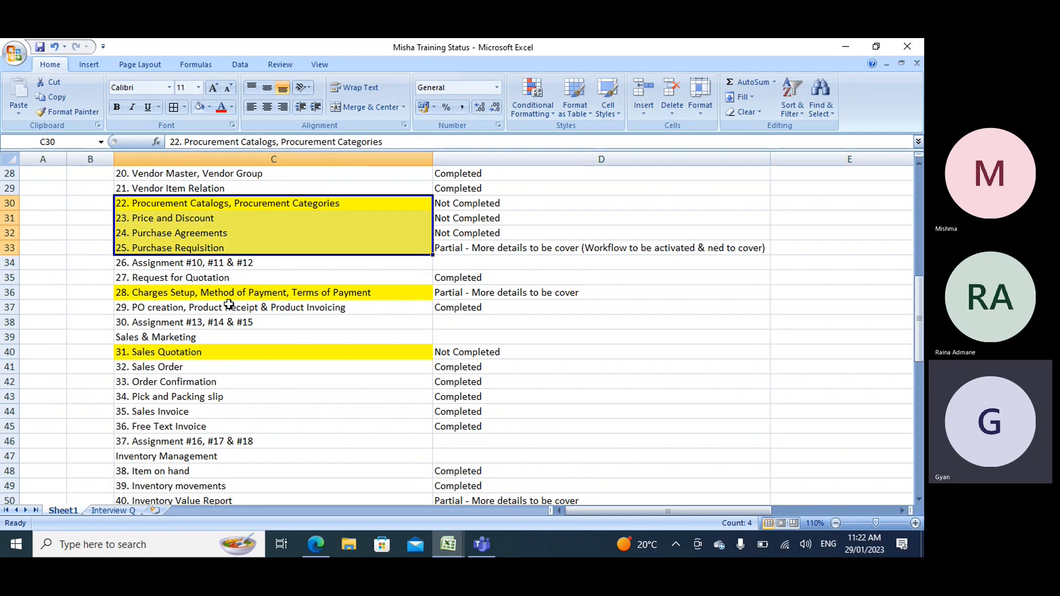
click(190, 293)
Review the yellow-marked product information and inventory topics, and minimize the workbook to return to the Teams meeting.
scroll(238, 302, up, 4)
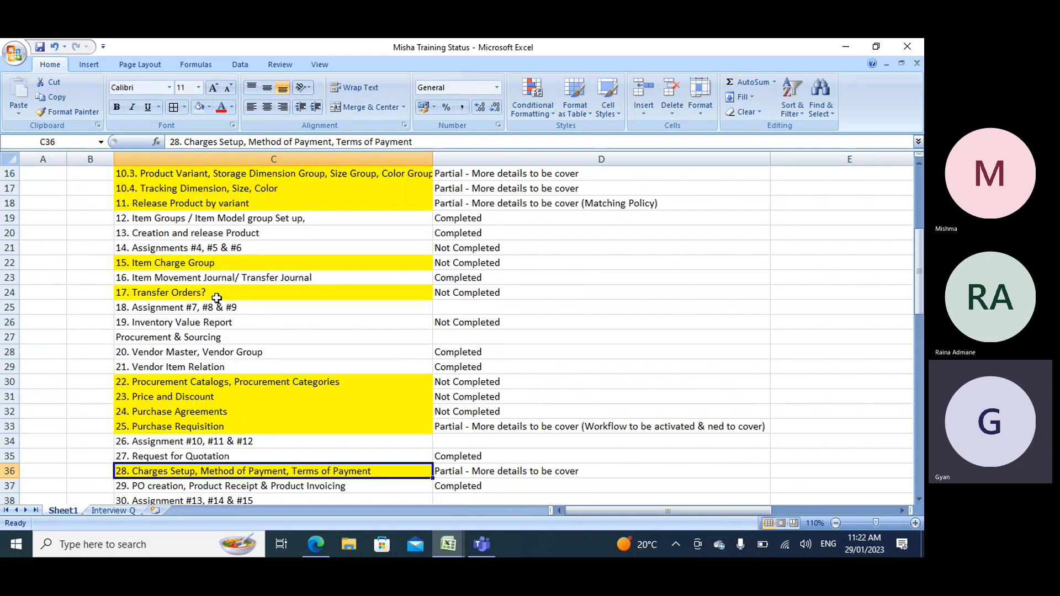
scroll(186, 277, up, 2)
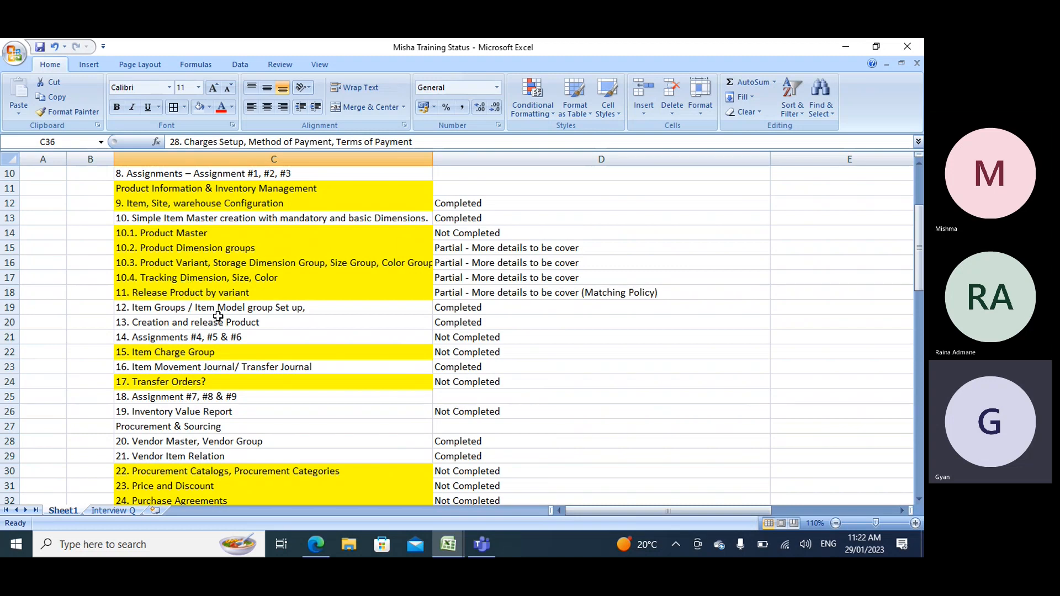
scroll(204, 340, down, 2)
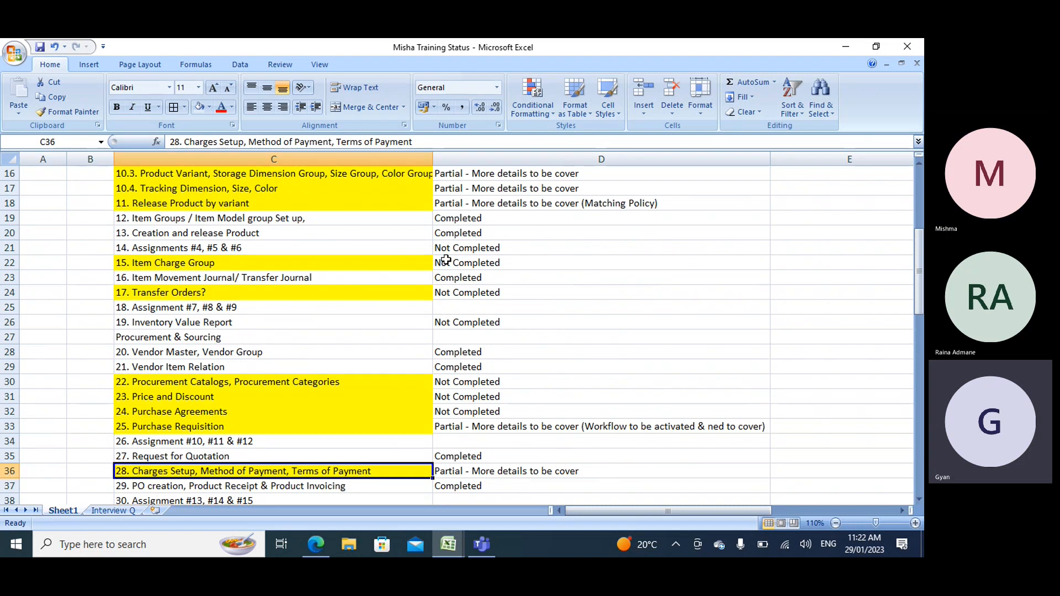
click(845, 46)
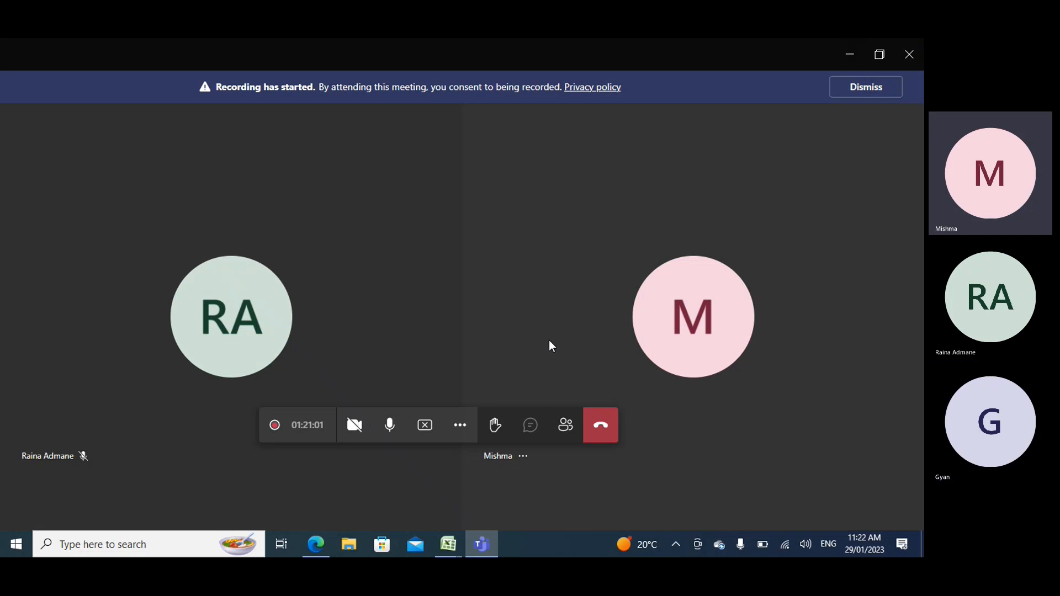